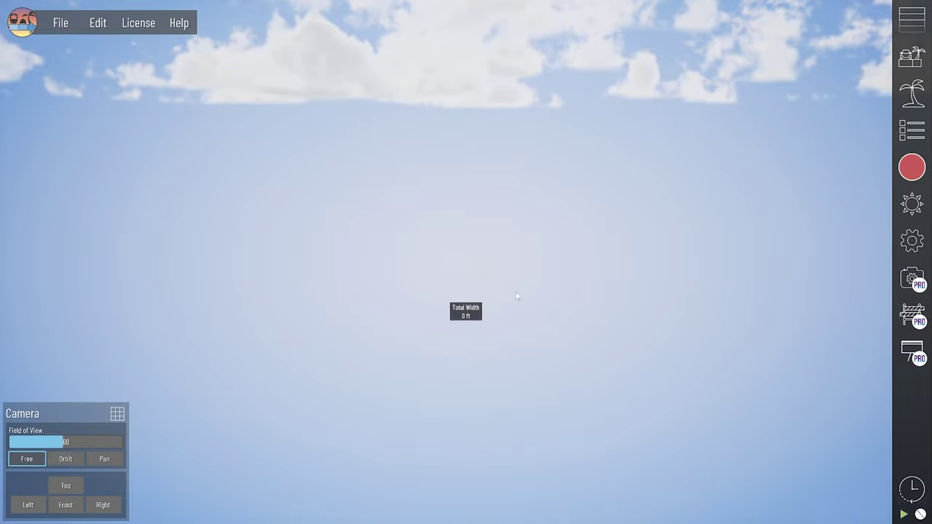
# Step: Open the section library and look through the available bridge sections
pyautogui.click(910, 28)
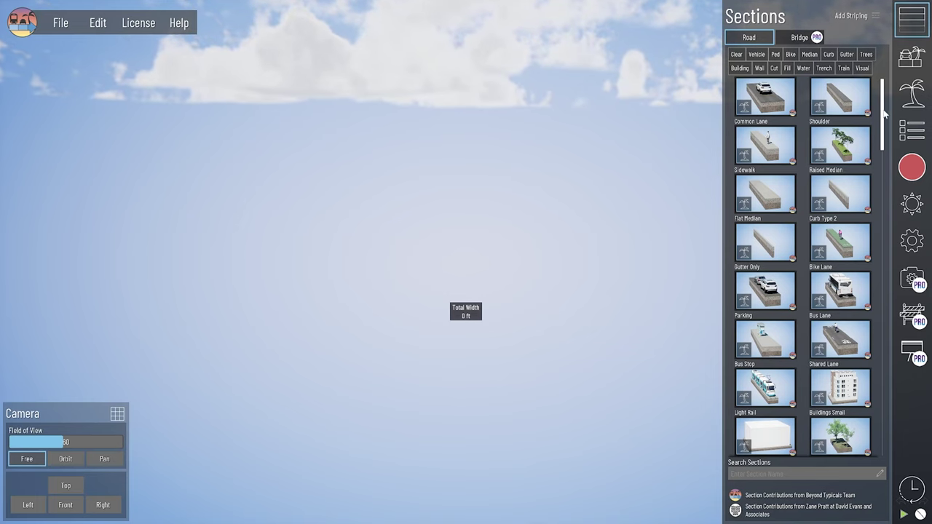
pyautogui.moveTo(883, 115); pyautogui.dragTo(845, 358)
pyautogui.click(799, 38)
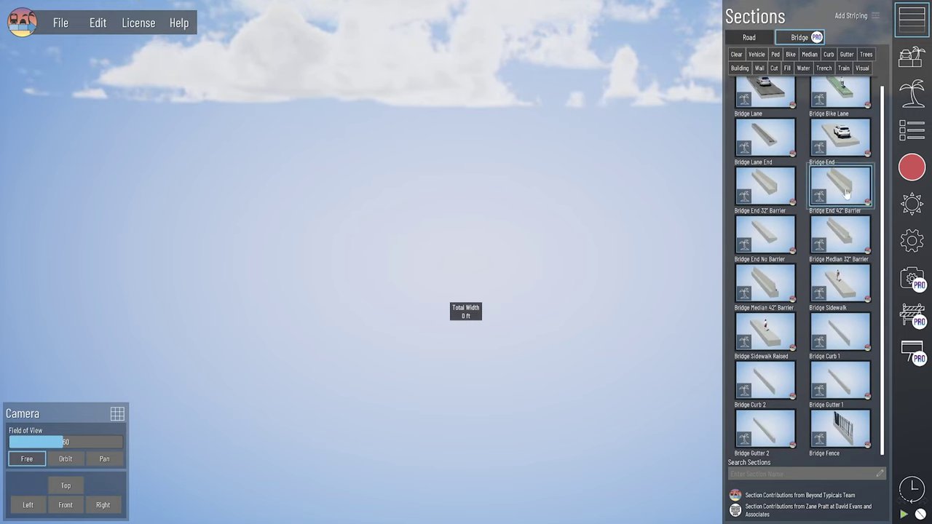
pyautogui.scroll(1, 828, 185)
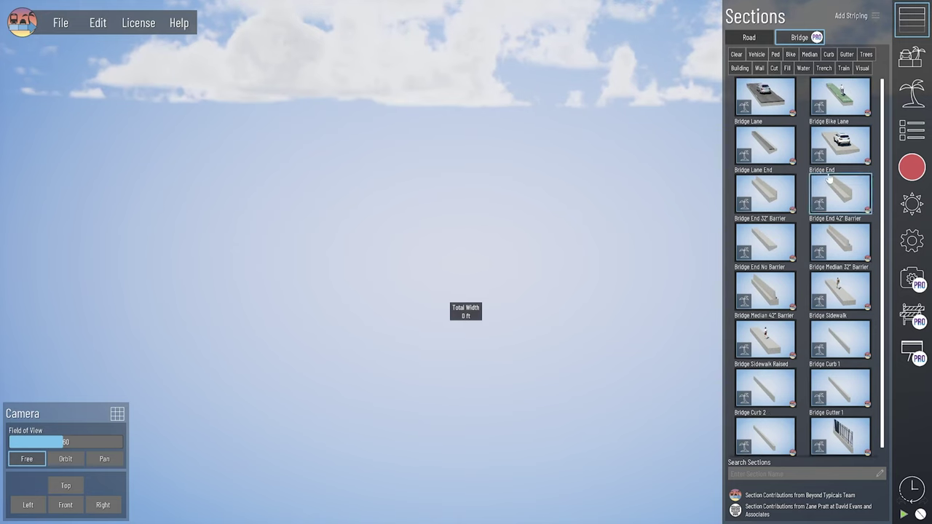
# Step: Return to the road sections and examine the whole list, from lanes and grasses to walls and right-of-way pieces
pyautogui.click(750, 38)
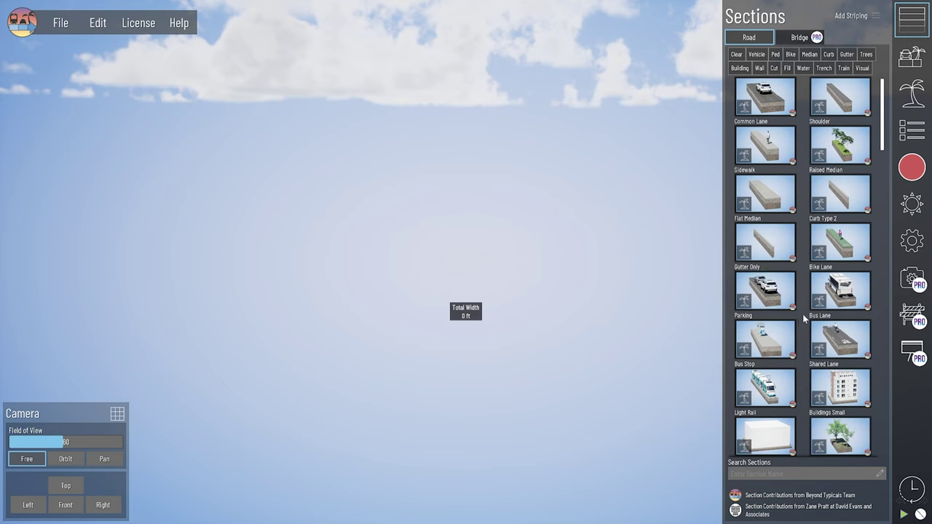
pyautogui.scroll(-2, 840, 296)
pyautogui.scroll(-4, 808, 247)
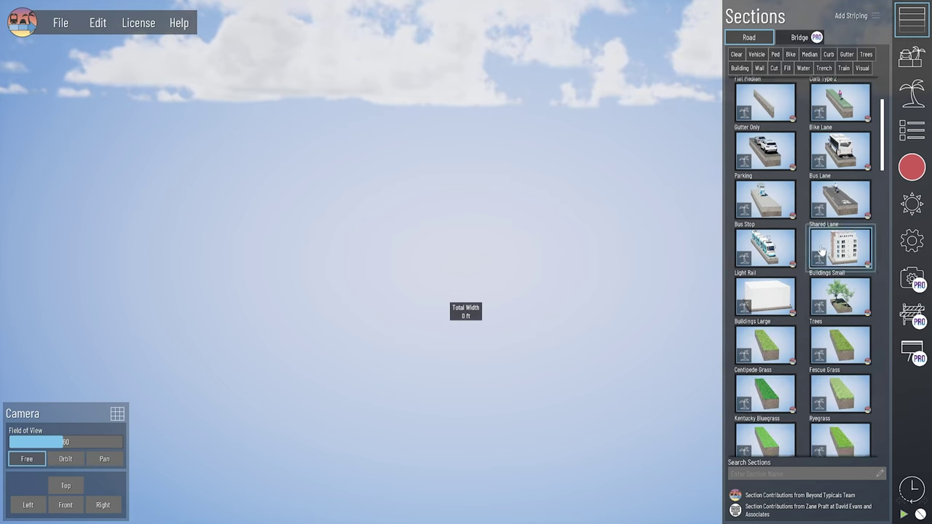
pyautogui.scroll(-1, 780, 218)
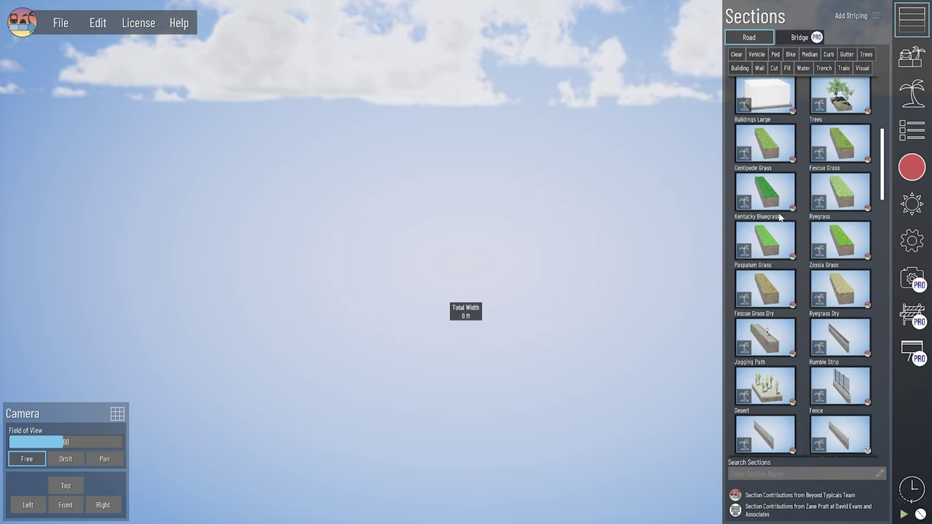
pyautogui.scroll(-8, 772, 204)
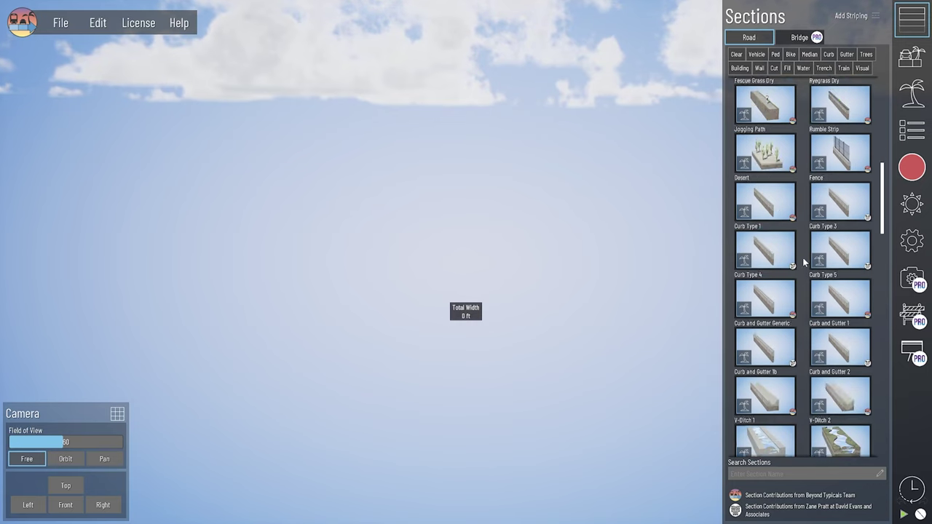
pyautogui.scroll(-2, 806, 251)
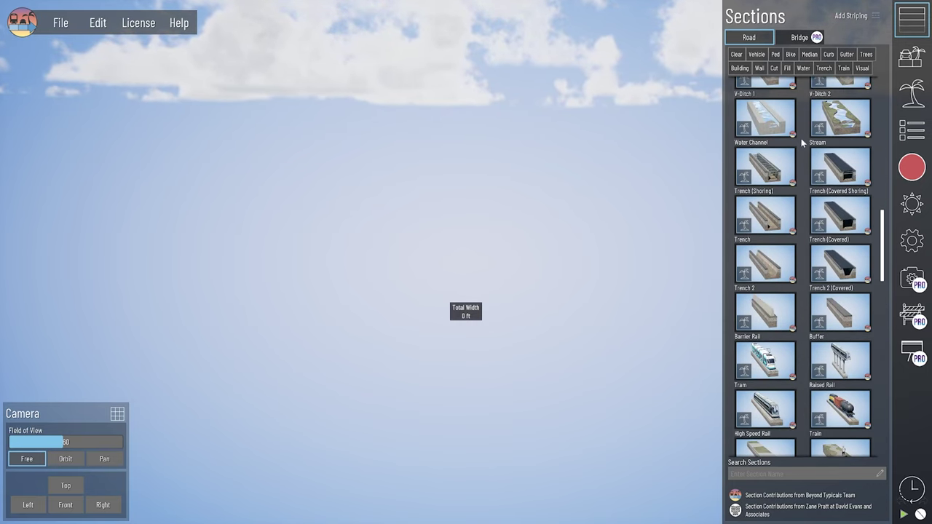
pyautogui.scroll(-2, 802, 142)
pyautogui.scroll(-2, 807, 189)
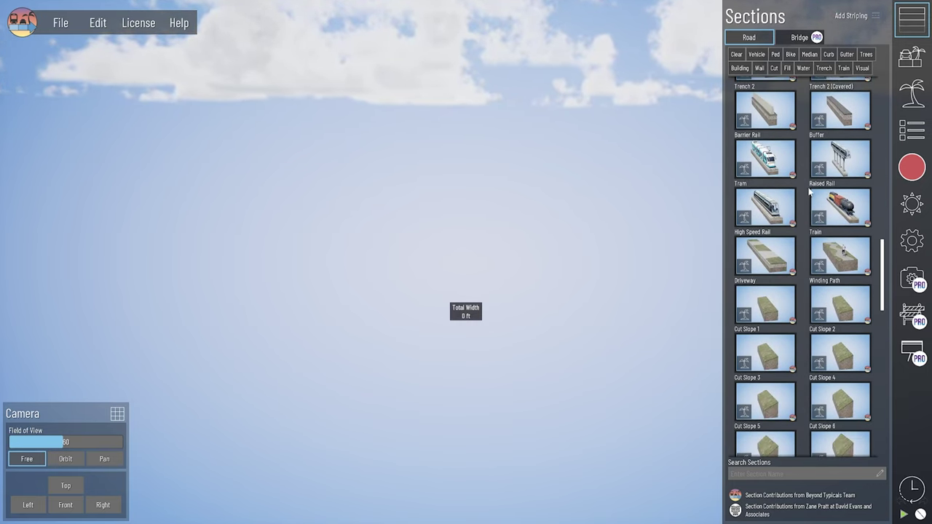
pyautogui.scroll(-7, 810, 193)
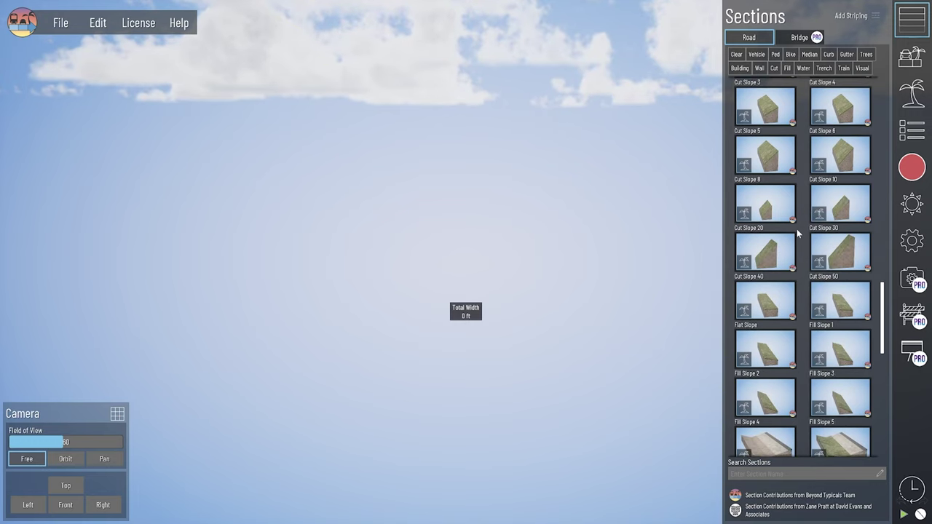
pyautogui.scroll(-6, 799, 233)
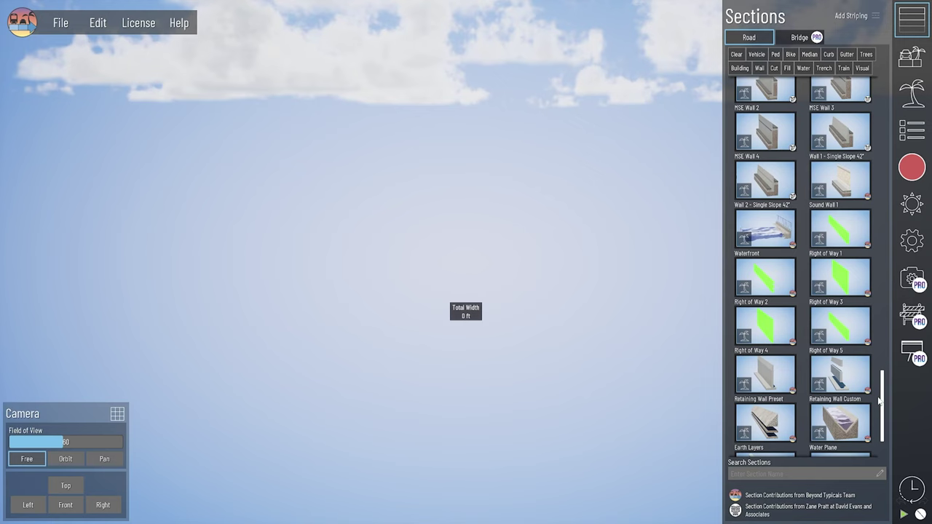
pyautogui.moveTo(883, 378); pyautogui.dragTo(889, 85)
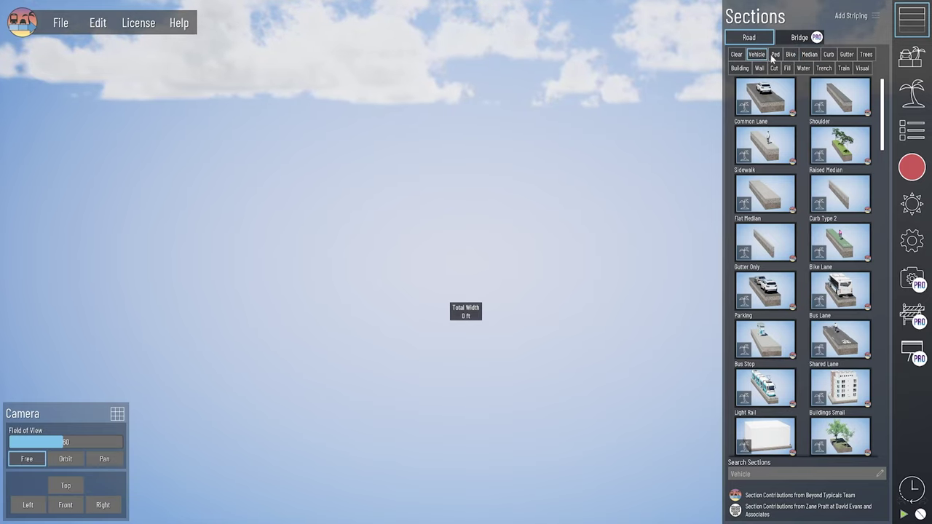
# Step: Filter the road sections by category, including Ped, Bike and Curb, and clear the filter
pyautogui.click(775, 55)
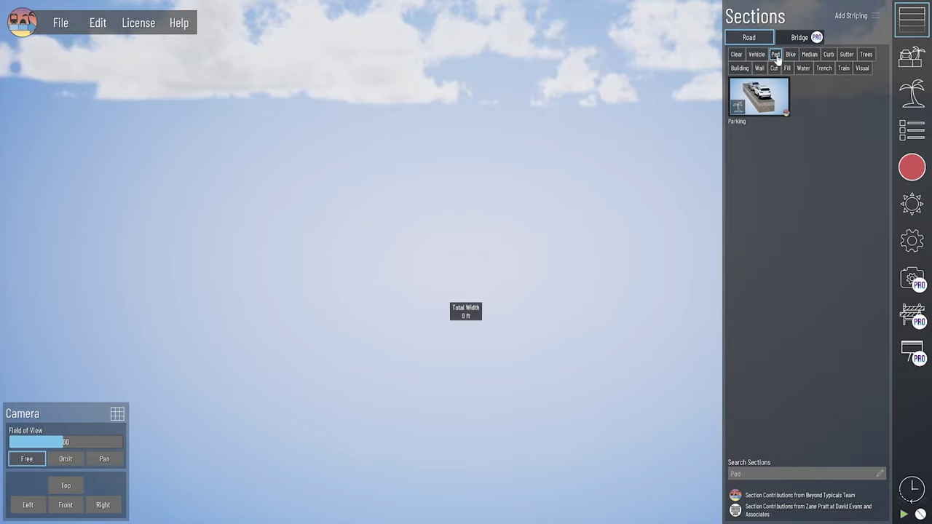
pyautogui.click(791, 55)
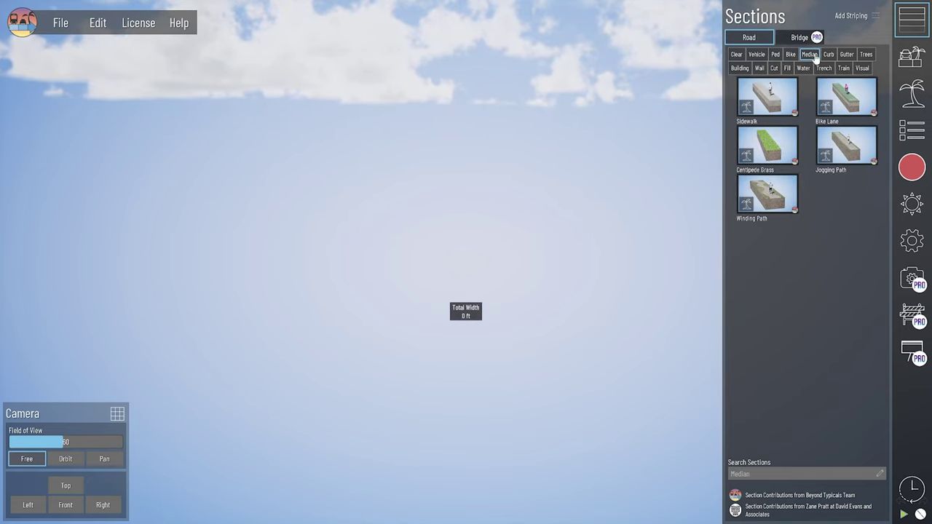
pyautogui.click(830, 55)
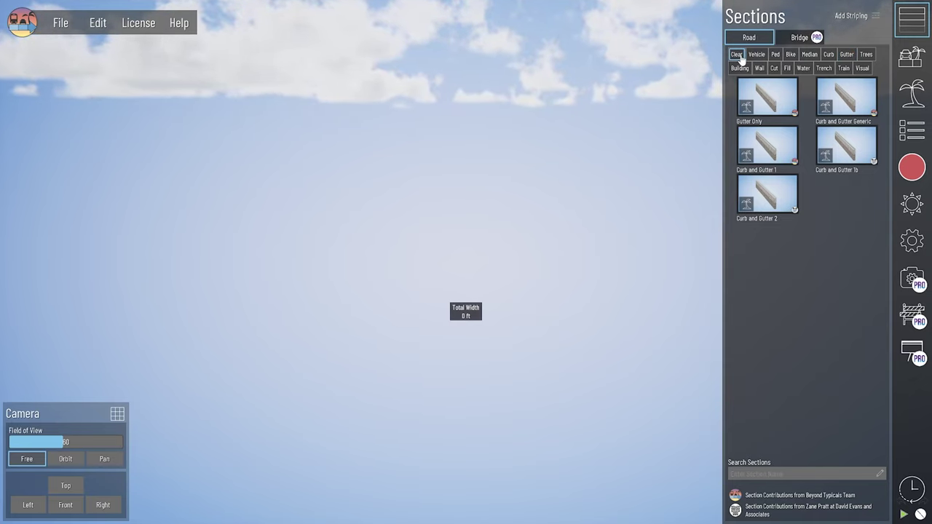
pyautogui.click(738, 55)
# Step: Search the road sections for "gutter" and clear the search
pyautogui.click(783, 475)
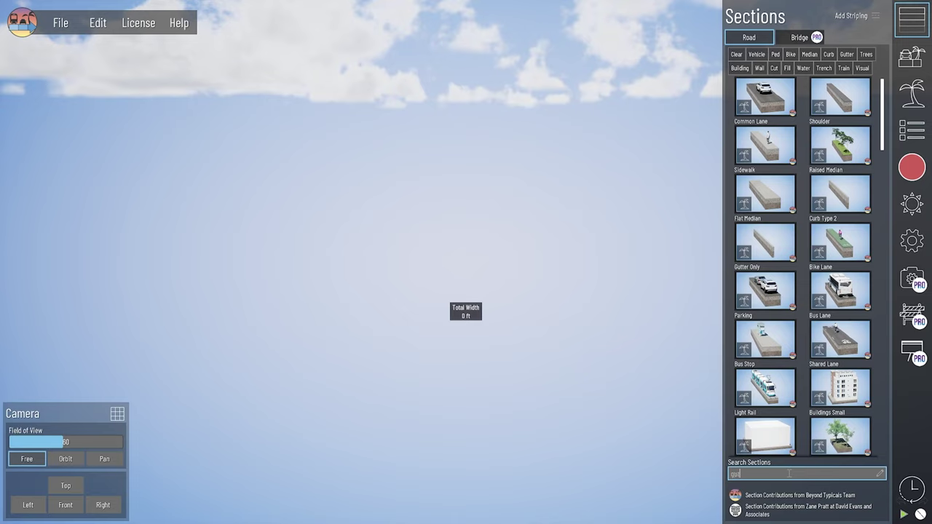
pyautogui.write('gutter')
pyautogui.press('Return')
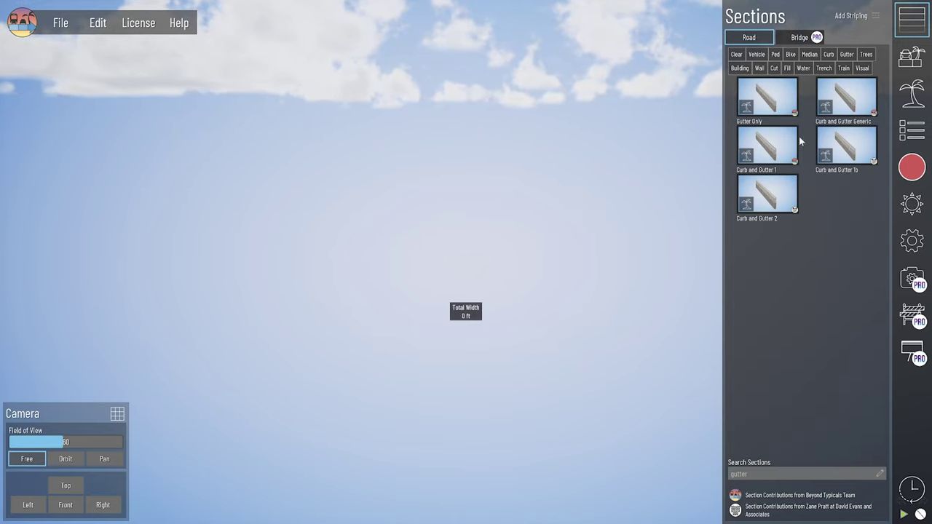
pyautogui.click(737, 55)
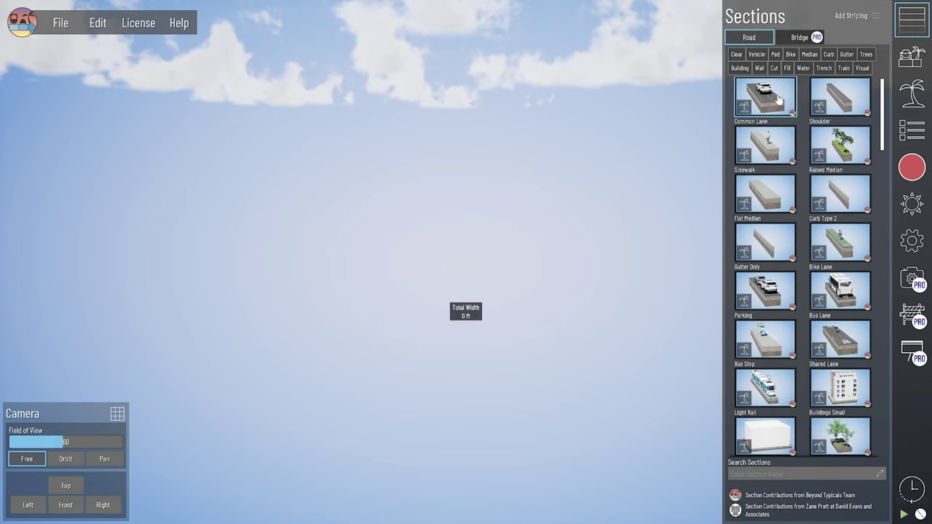
# Step: Build the roadway by placing three Common Lane sections side by side in the empty scene
pyautogui.moveTo(779, 99); pyautogui.dragTo(435, 355)
pyautogui.moveTo(516, 416); pyautogui.dragTo(517, 413, button='right')
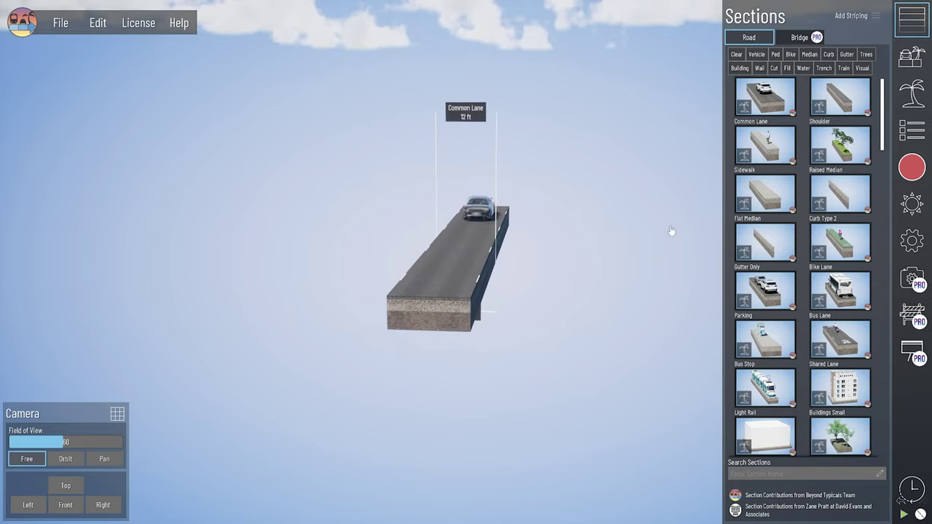
pyautogui.click(780, 91)
pyautogui.moveTo(778, 104); pyautogui.dragTo(543, 327)
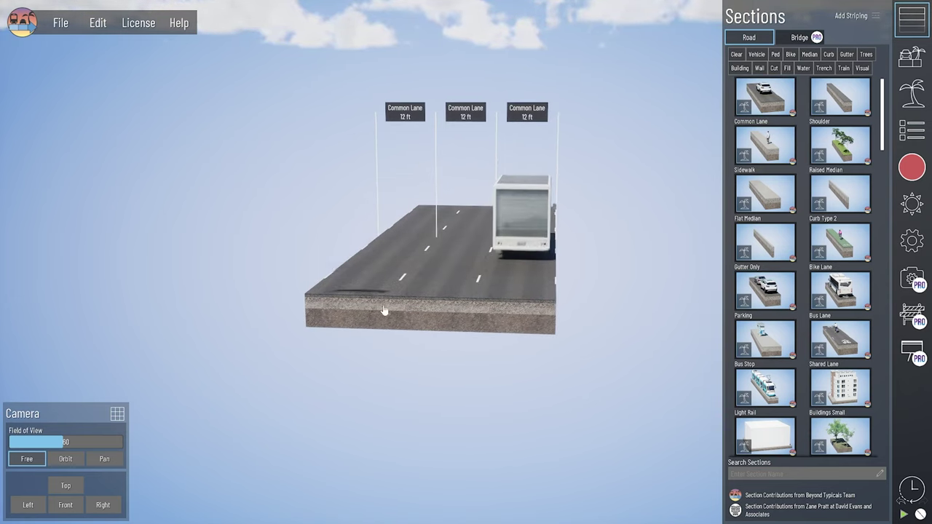
# Step: Extend the right side of the road with a Shoulder, Gutter Only, Curb Type 2, Raised Median and Sidewalk, in that order
pyautogui.moveTo(839, 102); pyautogui.dragTo(571, 311)
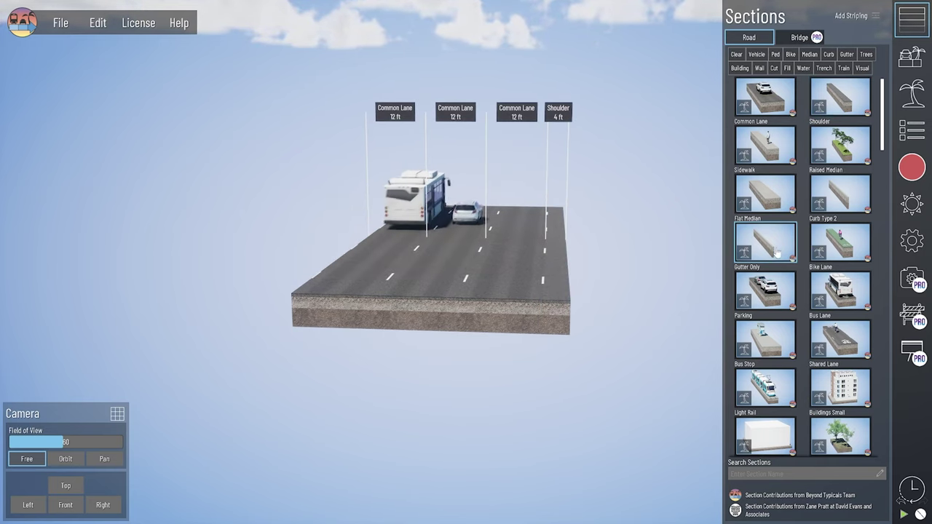
pyautogui.moveTo(780, 246); pyautogui.dragTo(585, 346)
pyautogui.moveTo(839, 197); pyautogui.dragTo(591, 348)
pyautogui.moveTo(843, 138); pyautogui.dragTo(587, 331)
pyautogui.moveTo(764, 146); pyautogui.dragTo(601, 355)
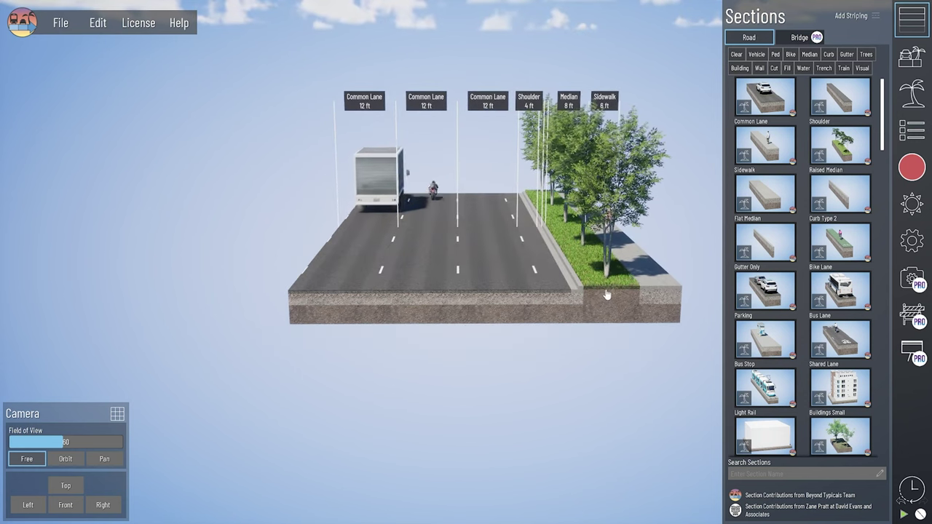
# Step: Try repositioning the raised median directly in the 3D view
pyautogui.click(607, 292)
pyautogui.moveTo(607, 293); pyautogui.dragTo(598, 332)
pyautogui.click(641, 300)
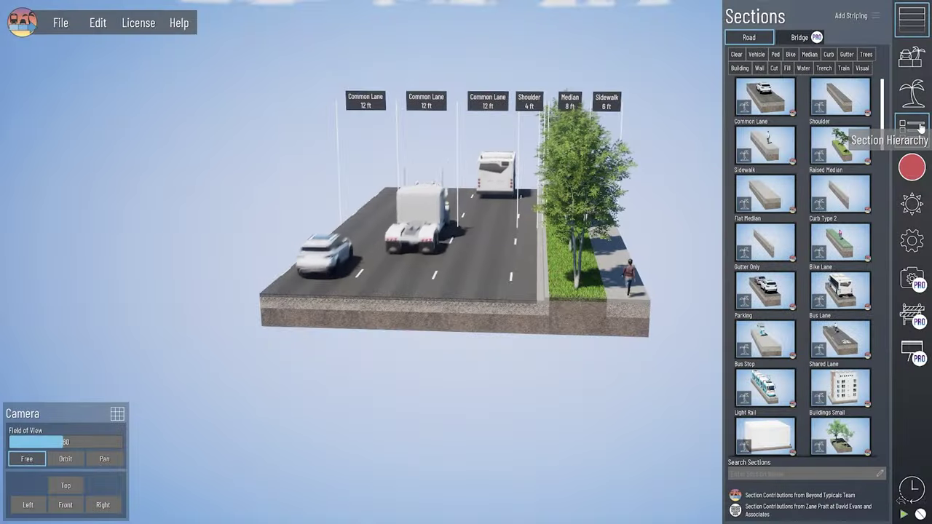
# Step: Show the section hierarchy of the road
pyautogui.click(919, 127)
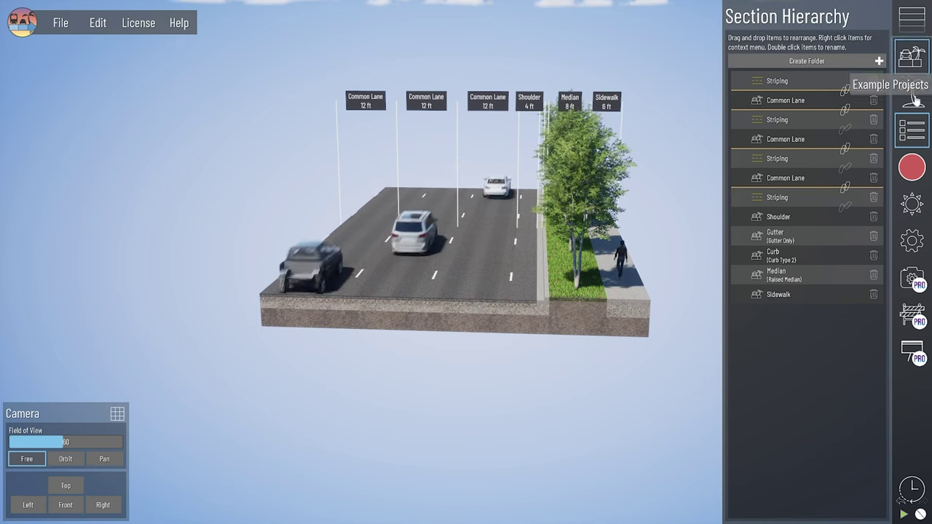
pyautogui.moveTo(486, 383); pyautogui.dragTo(524, 368, button='middle')
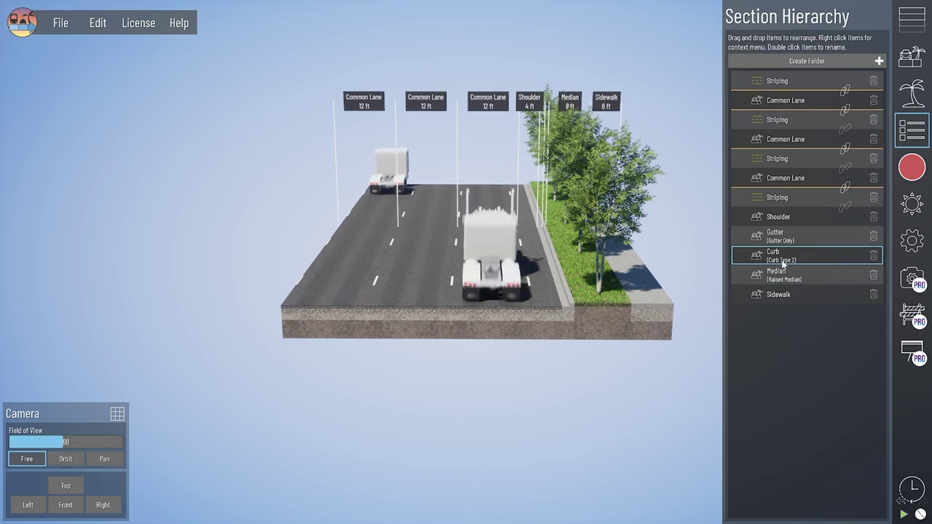
# Step: Swap the raised median with the sidewalk and restore its place between the curb and the sidewalk
pyautogui.click(597, 314)
pyautogui.moveTo(598, 310); pyautogui.dragTo(604, 343)
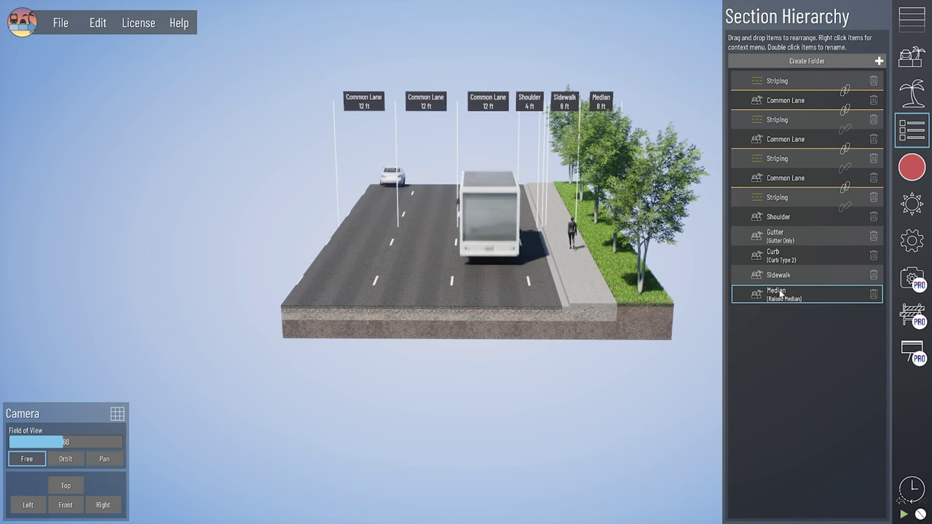
pyautogui.moveTo(792, 295); pyautogui.dragTo(801, 270)
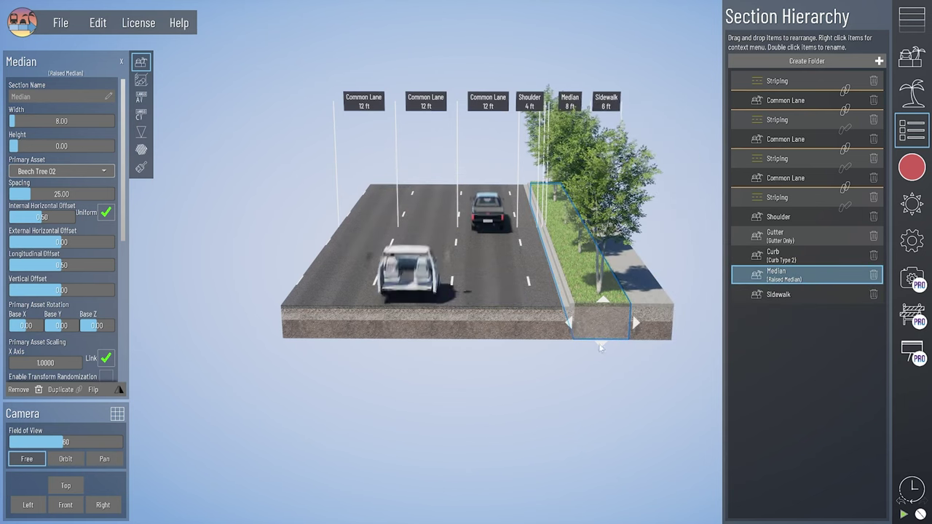
pyautogui.click(512, 394)
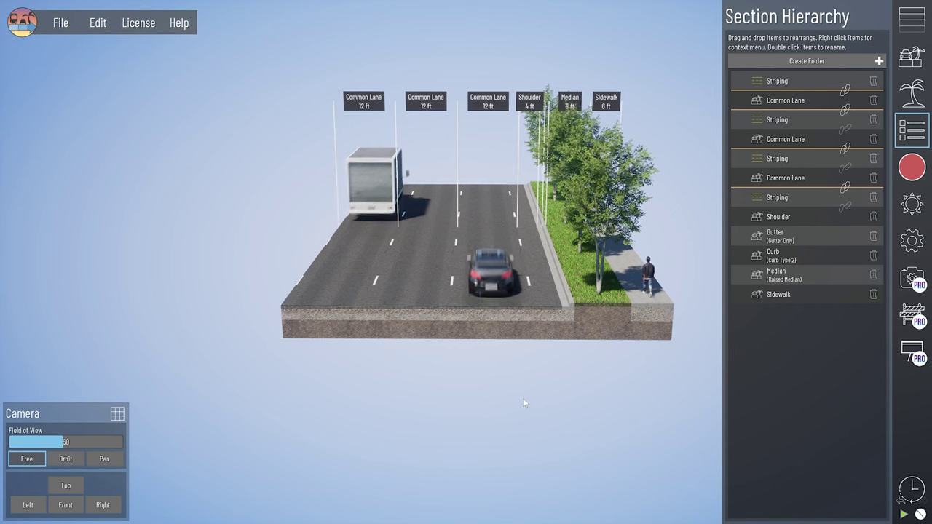
# Step: Group the raised median and the sidewalk in a new folder of the section hierarchy
pyautogui.scroll(2, 641, 299)
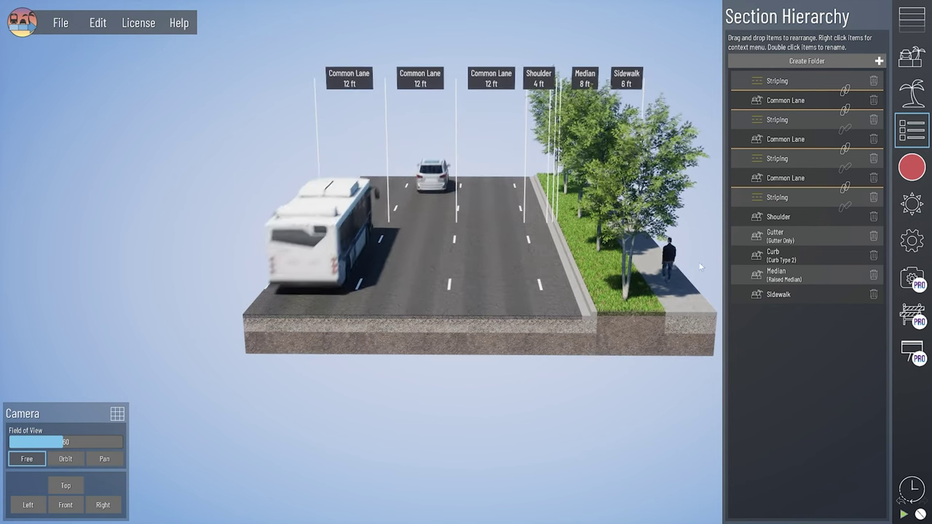
pyautogui.moveTo(605, 368); pyautogui.dragTo(510, 374, button='middle')
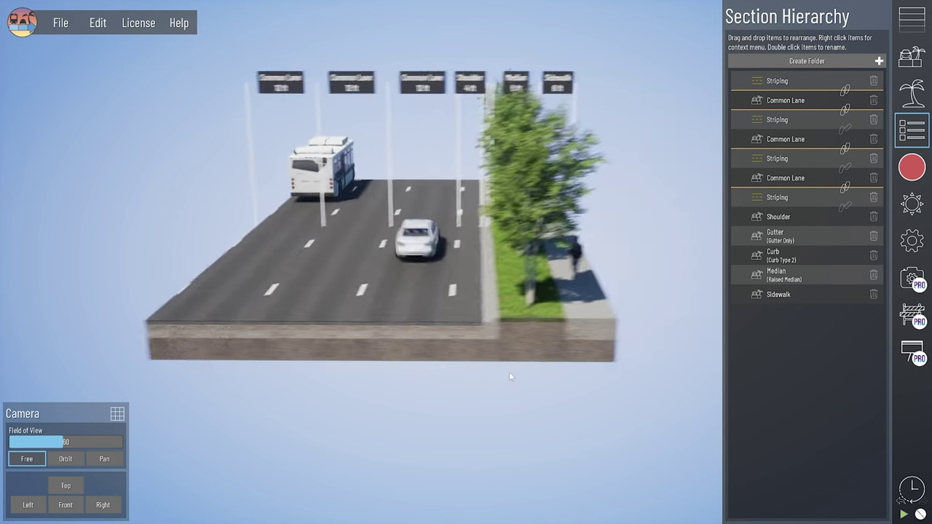
pyautogui.click(540, 328)
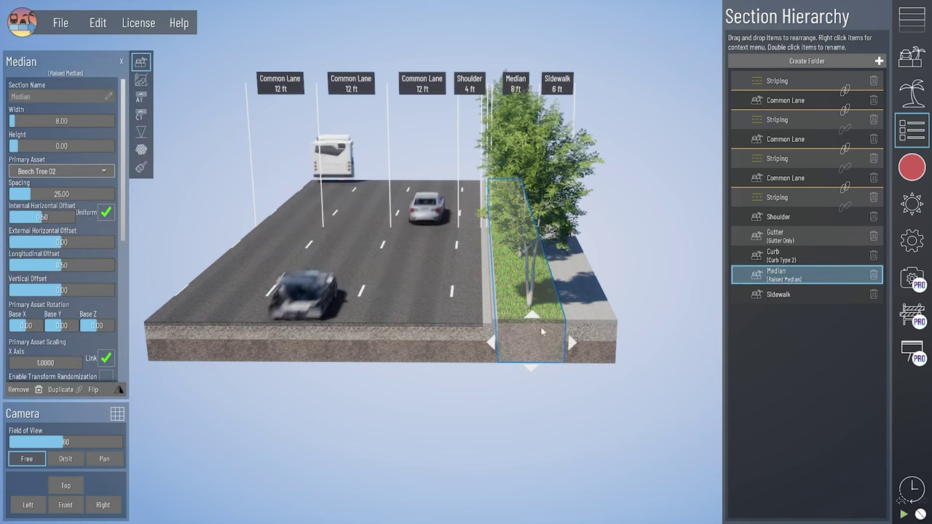
pyautogui.rightClick(540, 326)
pyautogui.click(582, 418)
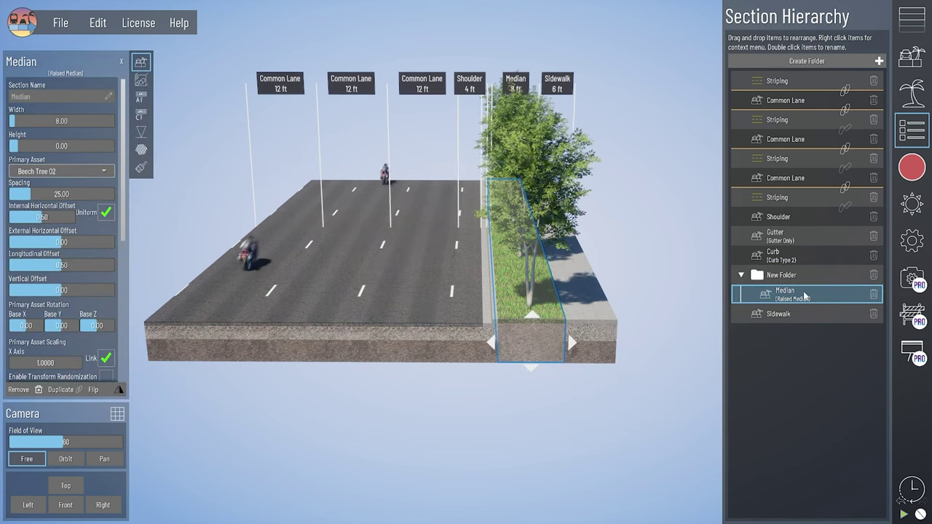
pyautogui.moveTo(770, 319); pyautogui.dragTo(769, 301)
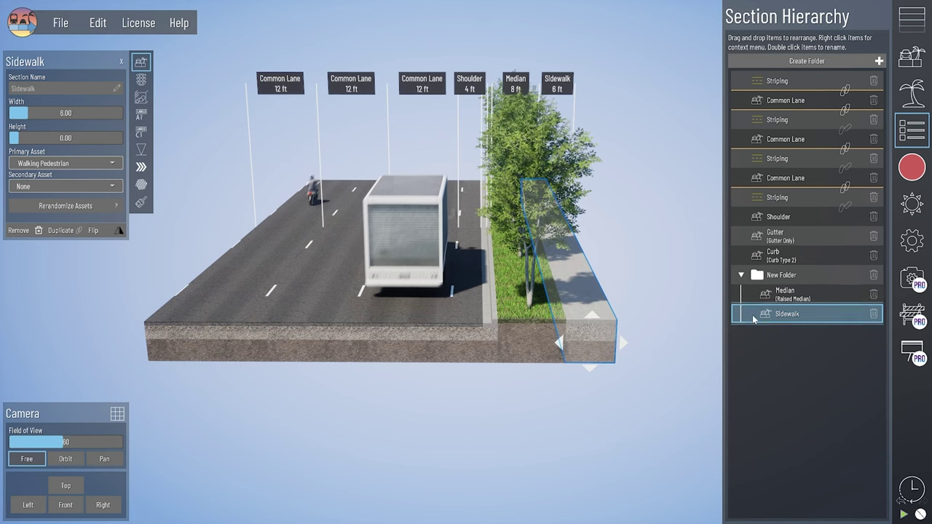
pyautogui.click(531, 449)
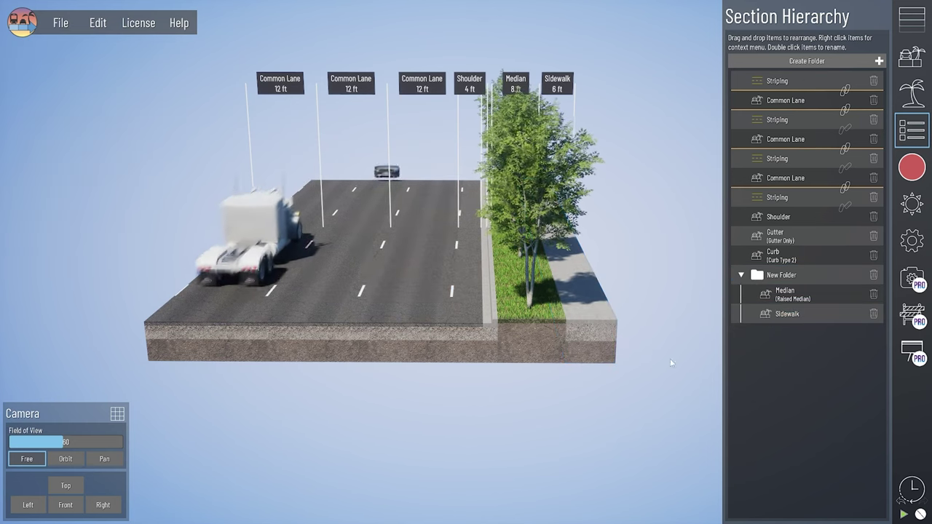
# Step: Move the median and sidewalk folder to the start of the section hierarchy and return it to the end after the curb
pyautogui.click(783, 276)
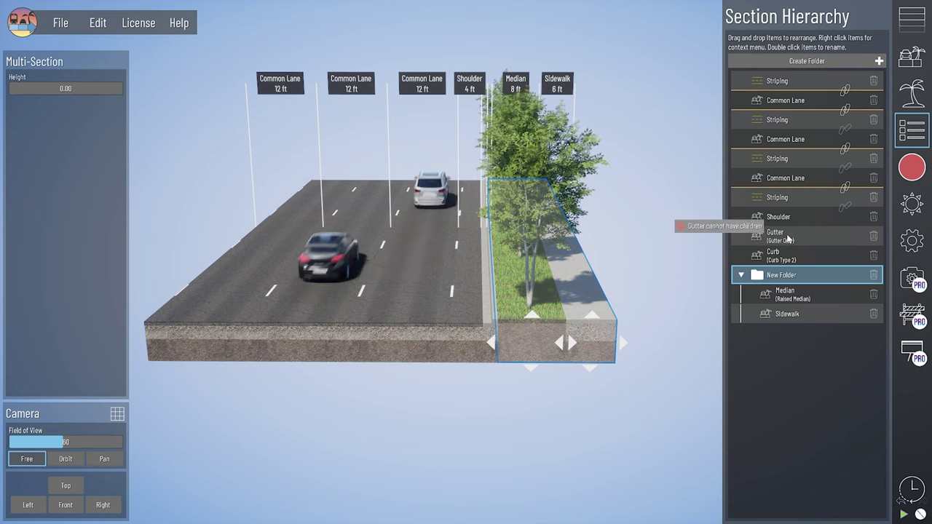
pyautogui.moveTo(792, 193); pyautogui.dragTo(794, 80)
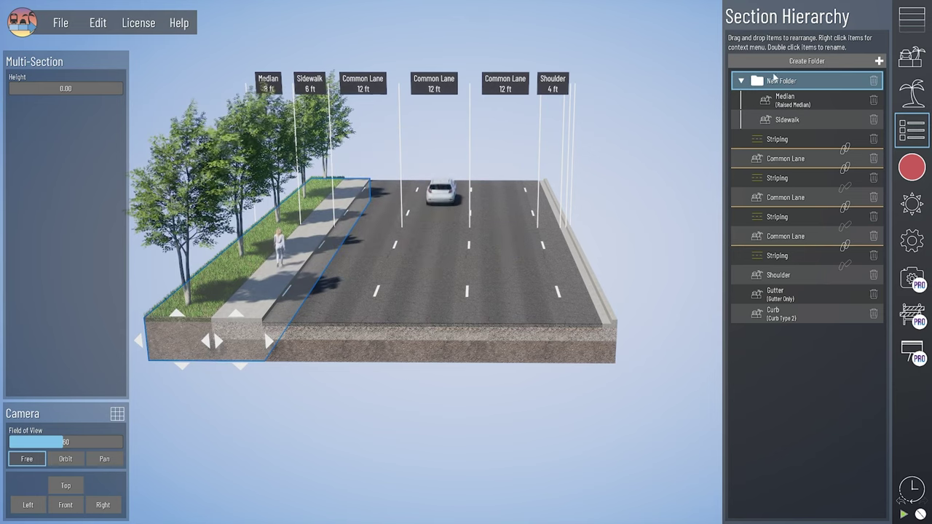
pyautogui.moveTo(773, 82); pyautogui.dragTo(779, 325)
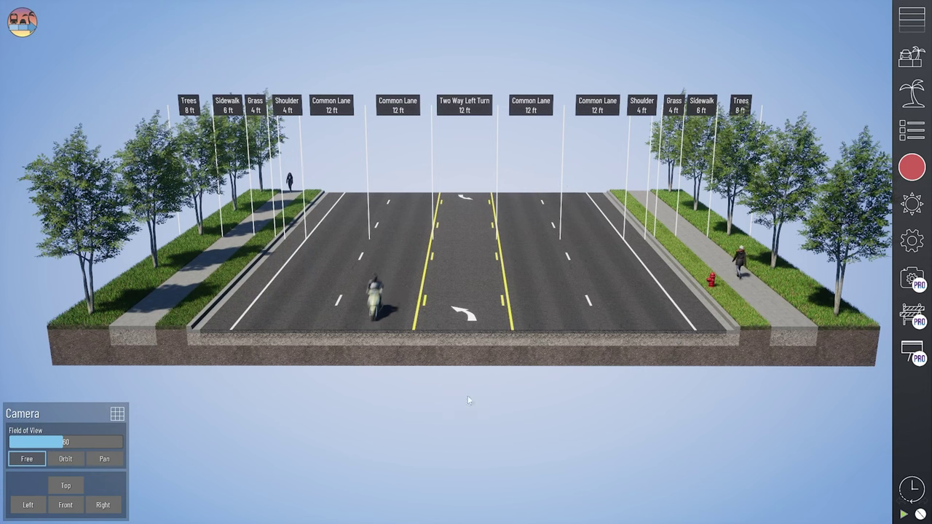
# Step: Show the section hierarchy and raise the first common lane after the shoulder striping to a height of 6.5 ft
pyautogui.click(910, 131)
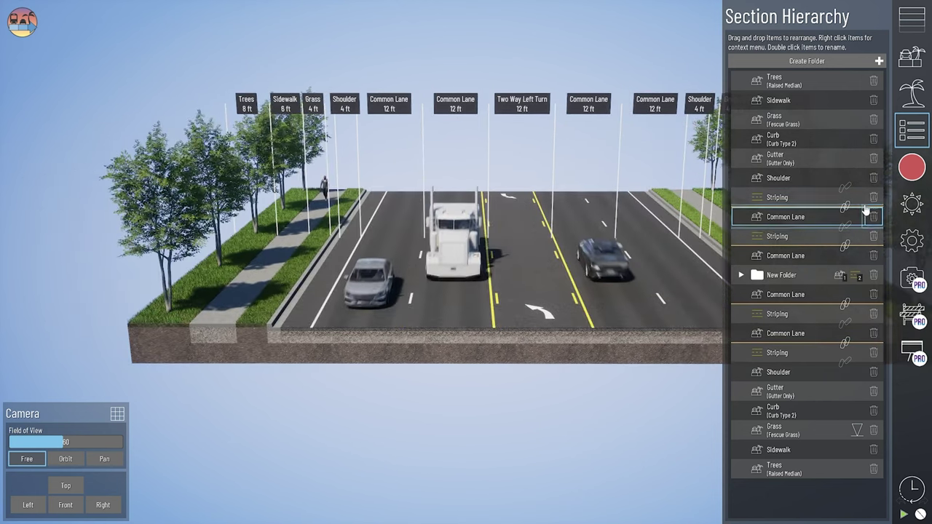
pyautogui.click(779, 198)
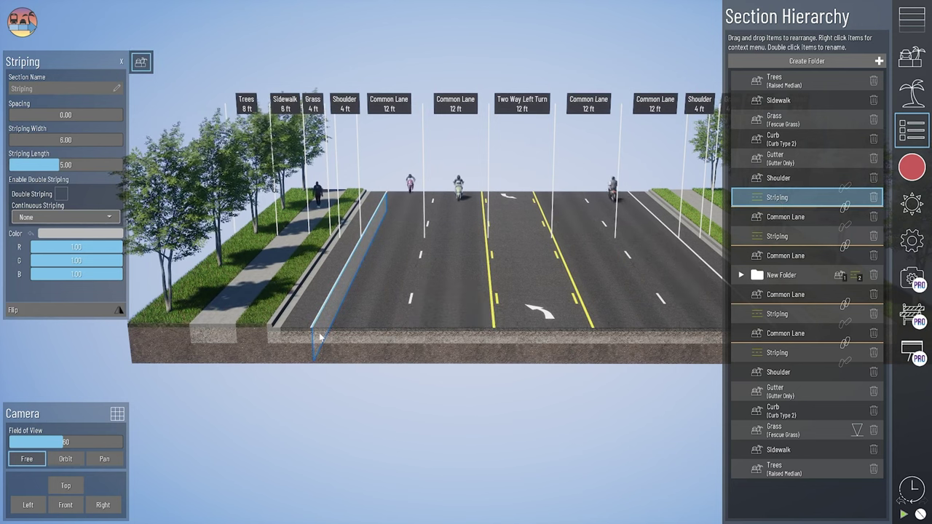
pyautogui.click(791, 217)
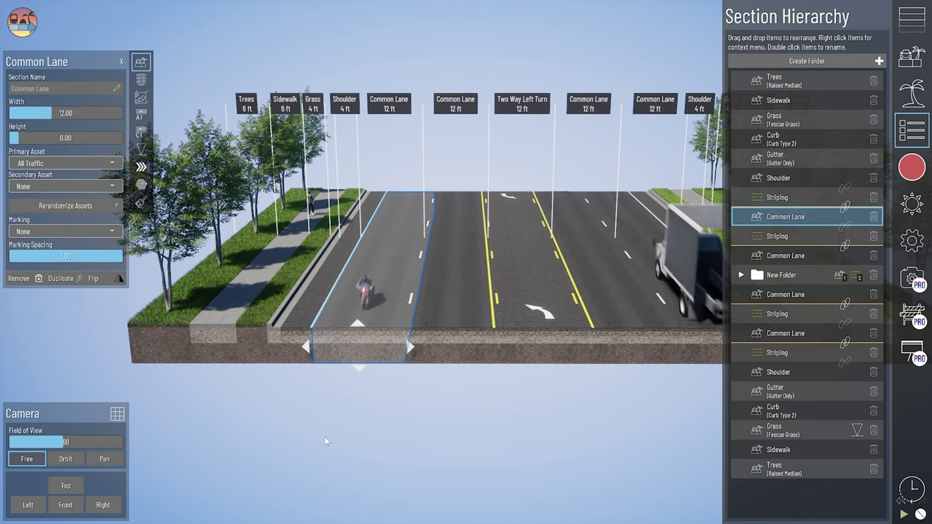
pyautogui.moveTo(338, 422)
pyautogui.mouseDown(button='right')
pyautogui.moveTo(357, 424)
pyautogui.moveTo(348, 423)
pyautogui.mouseUp(button='right')
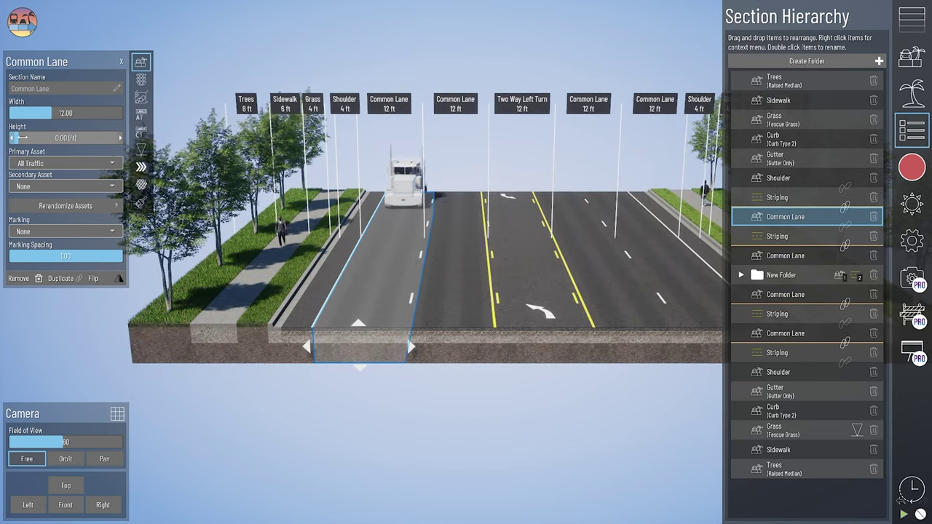
pyautogui.moveTo(24, 137); pyautogui.dragTo(39, 137)
pyautogui.scroll(6, 316, 251)
pyautogui.moveTo(303, 344); pyautogui.dragTo(319, 414, button='right')
pyautogui.click(318, 185)
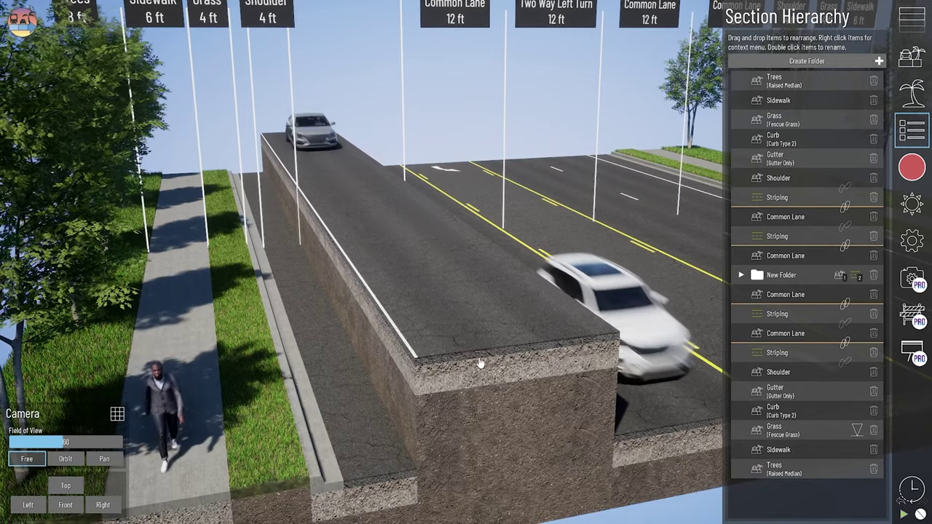
# Step: Link the striping that follows the raised common lane to that lane
pyautogui.click(479, 364)
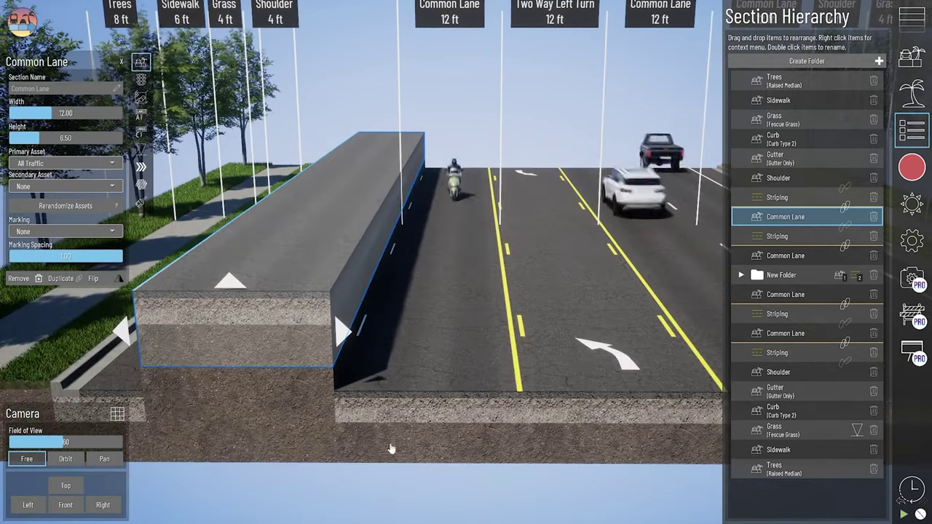
pyautogui.click(783, 239)
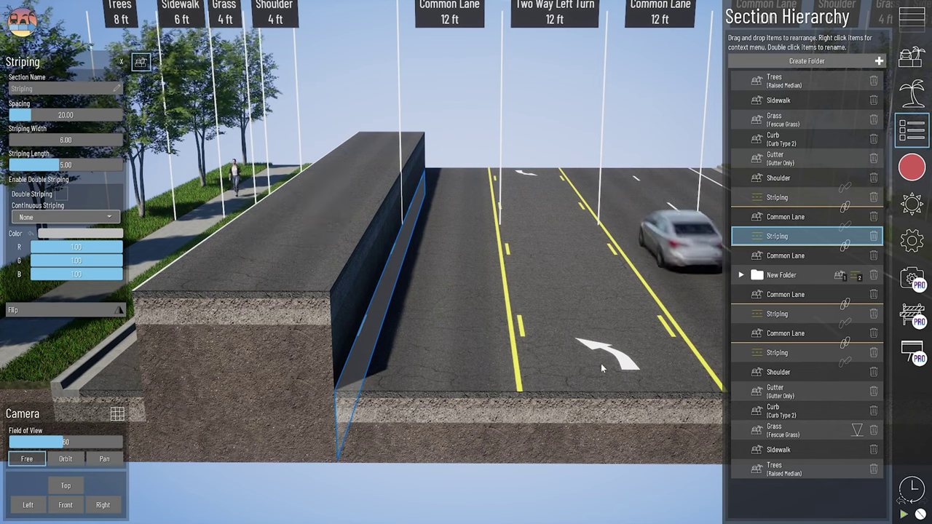
pyautogui.click(847, 230)
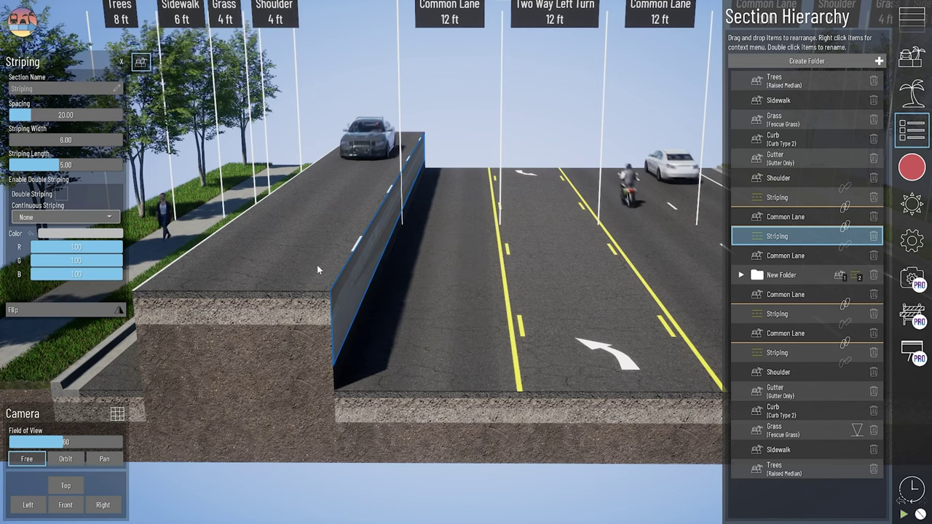
# Step: Move the raised common lane with its linked striping across the two-way left turn lane to the opposite side of the road
pyautogui.scroll(-3, 291, 299)
pyautogui.click(298, 307)
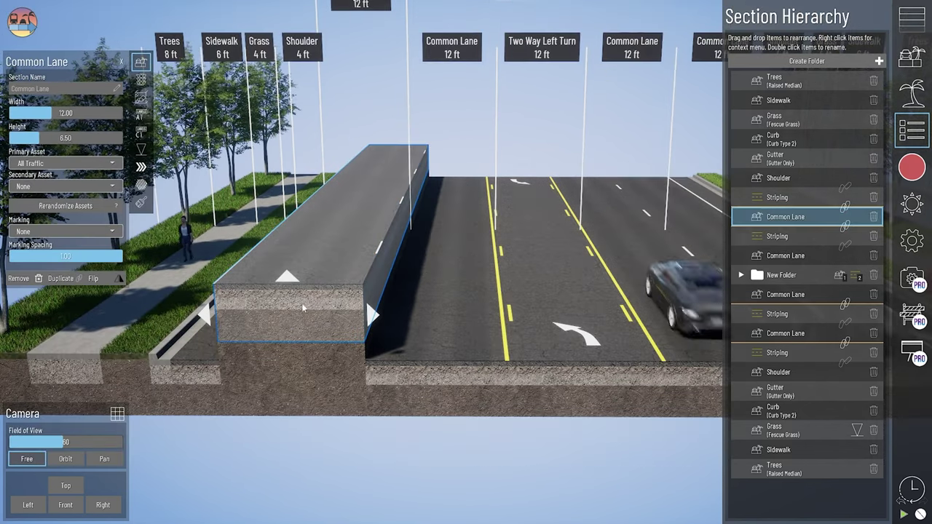
pyautogui.moveTo(290, 292); pyautogui.dragTo(639, 326)
pyautogui.moveTo(629, 346); pyautogui.dragTo(431, 351, button='middle')
pyautogui.moveTo(383, 376); pyautogui.dragTo(475, 343, button='right')
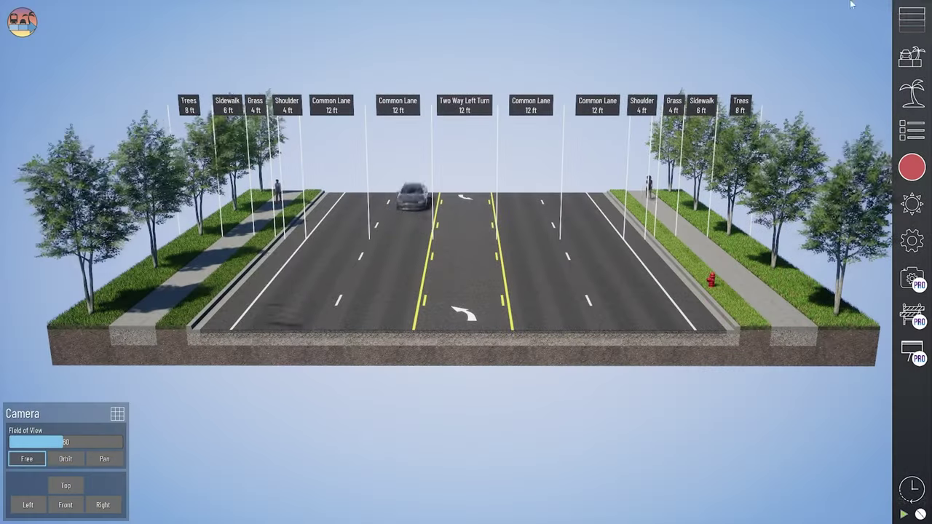
# Step: Show the section hierarchy and rename the common lane directly after the turn lane folder as Thru Lane
pyautogui.click(912, 130)
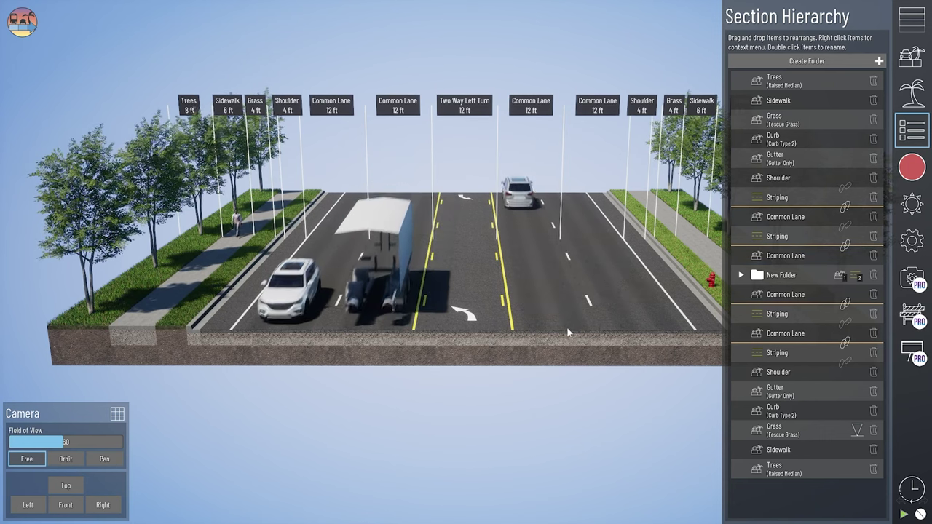
pyautogui.click(546, 333)
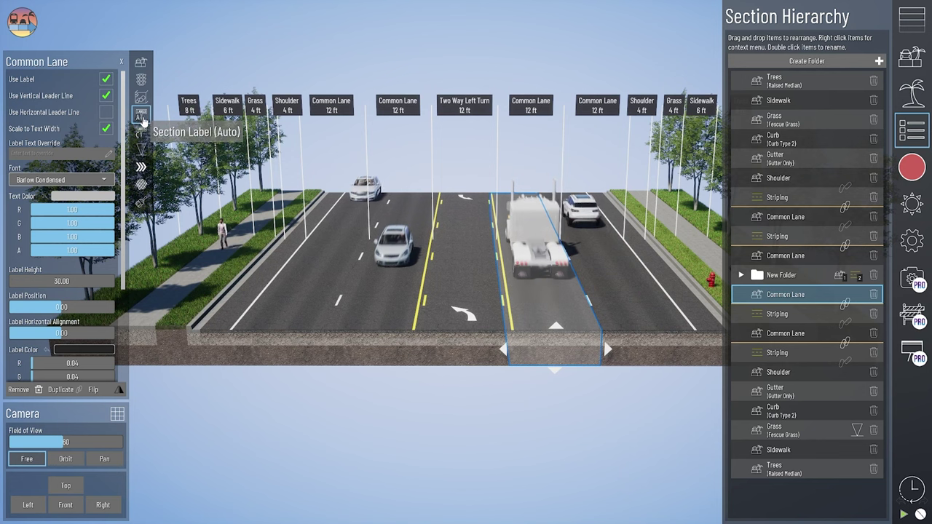
pyautogui.click(141, 63)
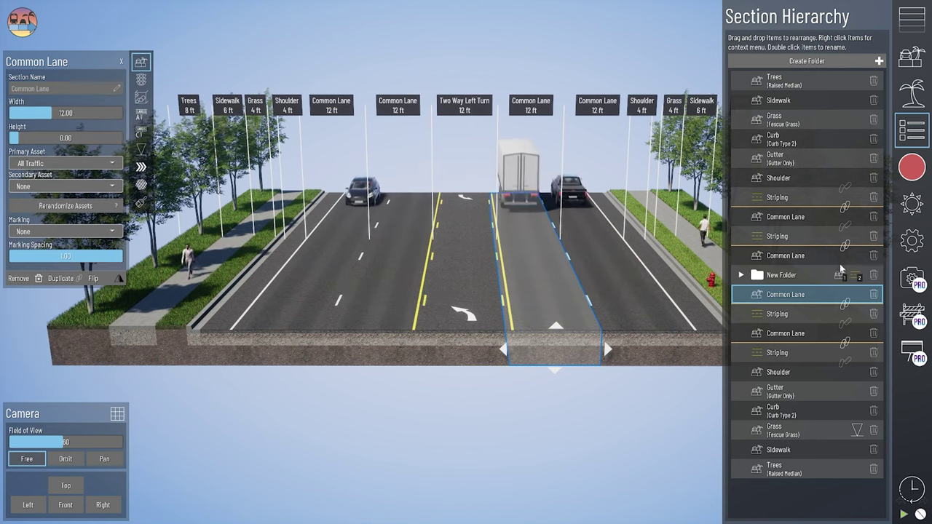
pyautogui.doubleClick(783, 295)
pyautogui.write('Thru')
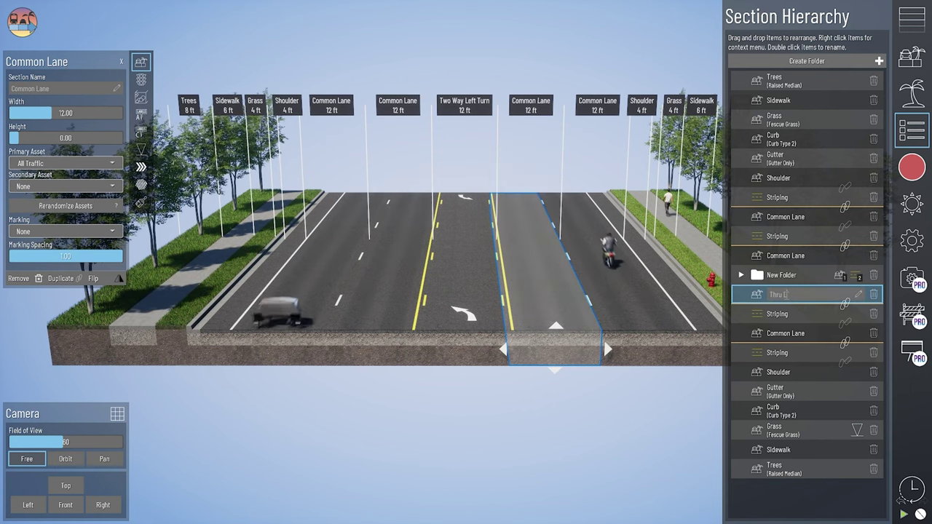
pyautogui.press('Return')
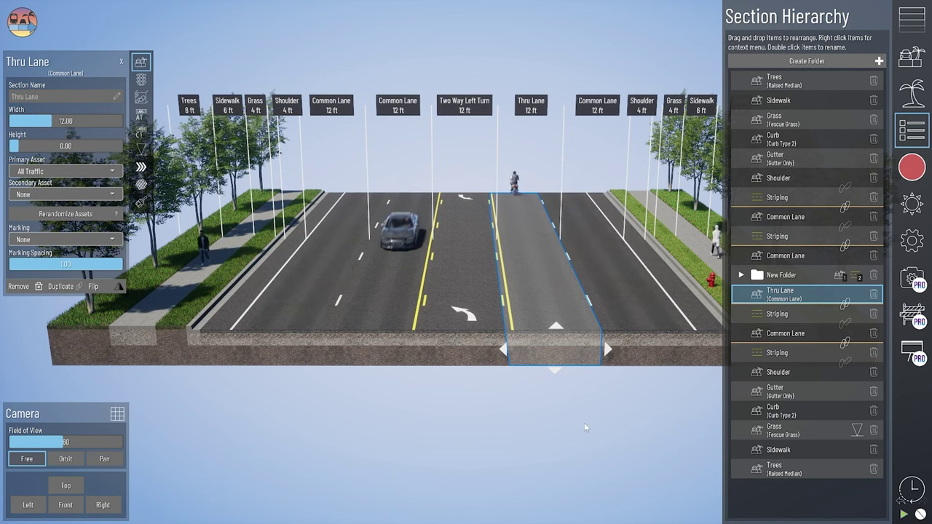
# Step: Rename the folder holding the two-way left turn lane and its striping as TWLTL
pyautogui.click(787, 276)
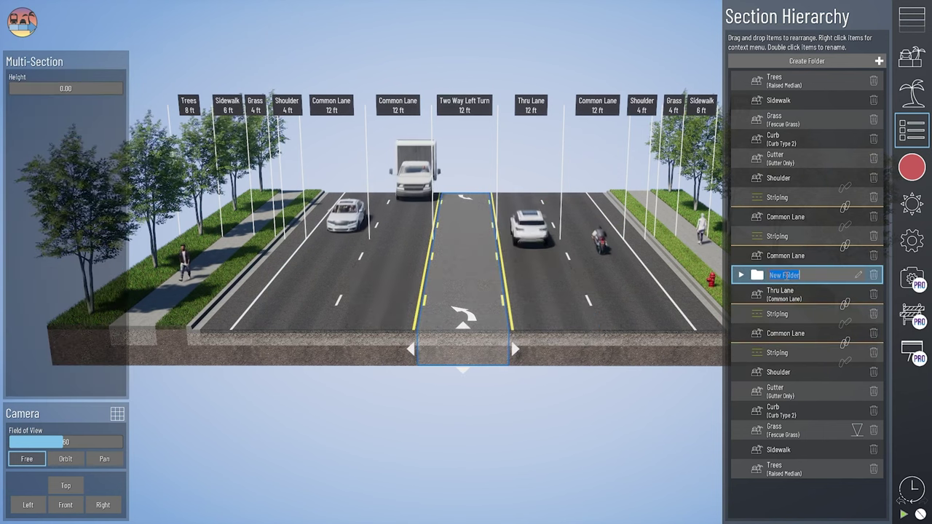
pyautogui.doubleClick(787, 275)
pyautogui.write('Tw')
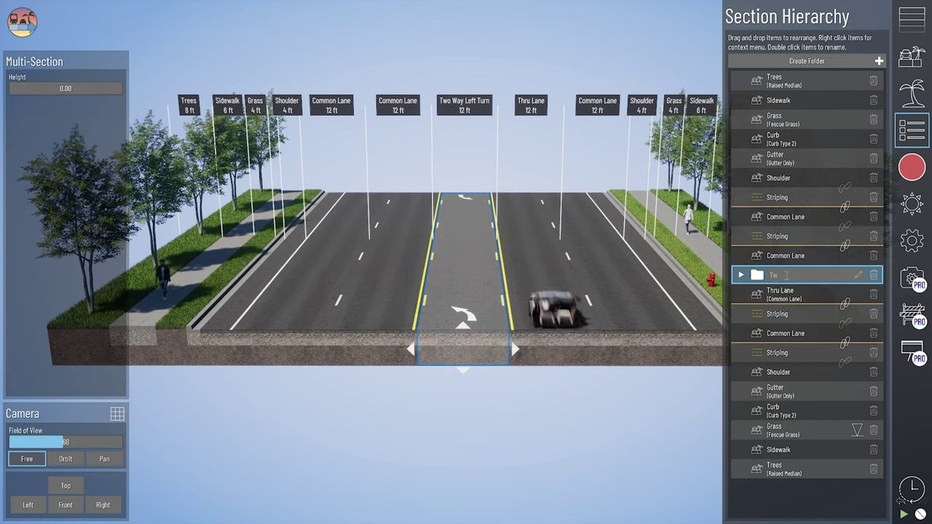
pyautogui.write('LTL')
pyautogui.press('Return')
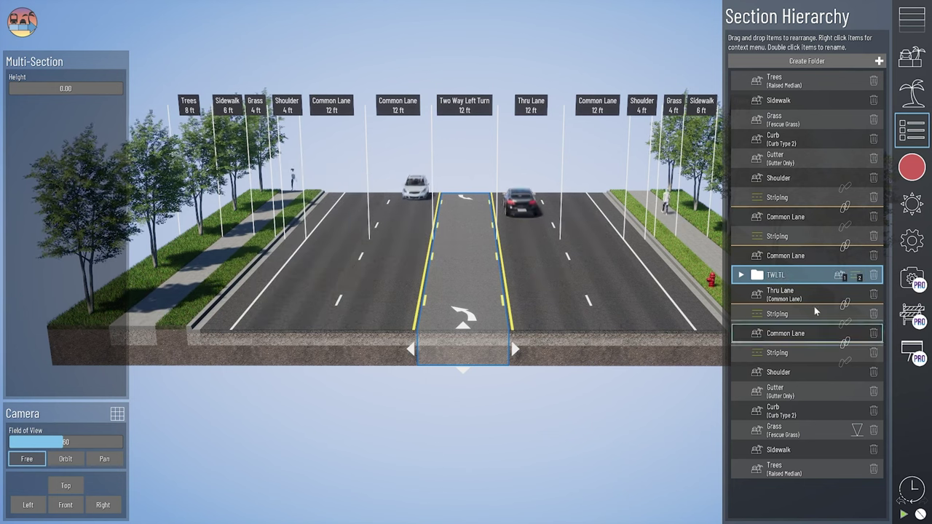
# Step: Rename the striping directly after the Thru Lane as Skip Dash
pyautogui.doubleClick(789, 315)
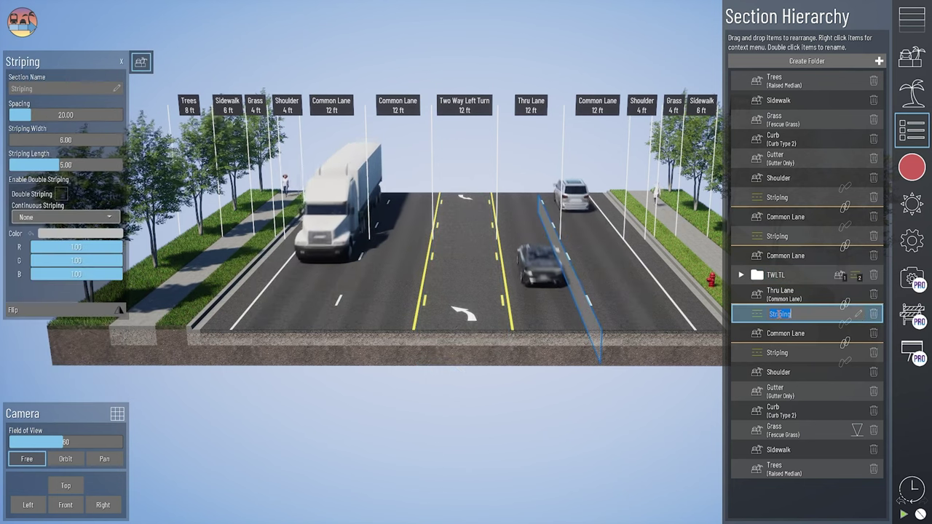
pyautogui.write('Skip Dash S')
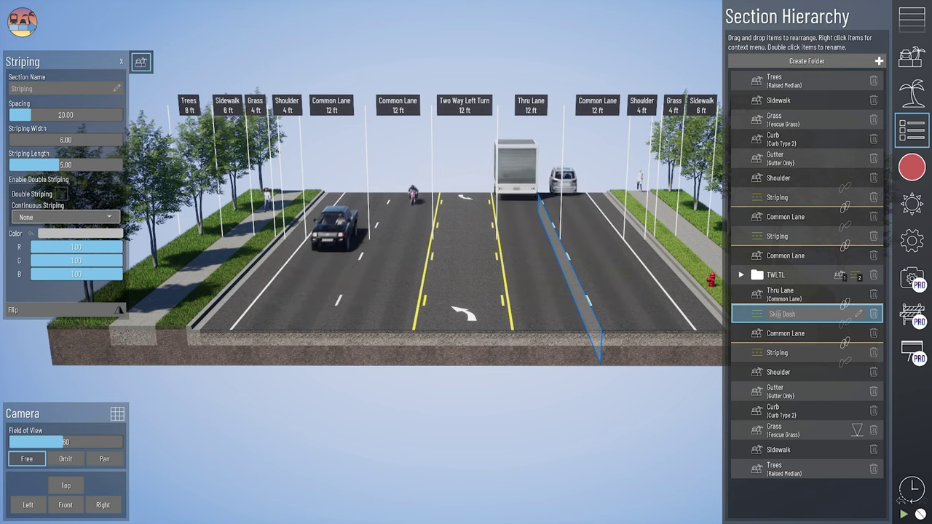
pyautogui.press('Return')
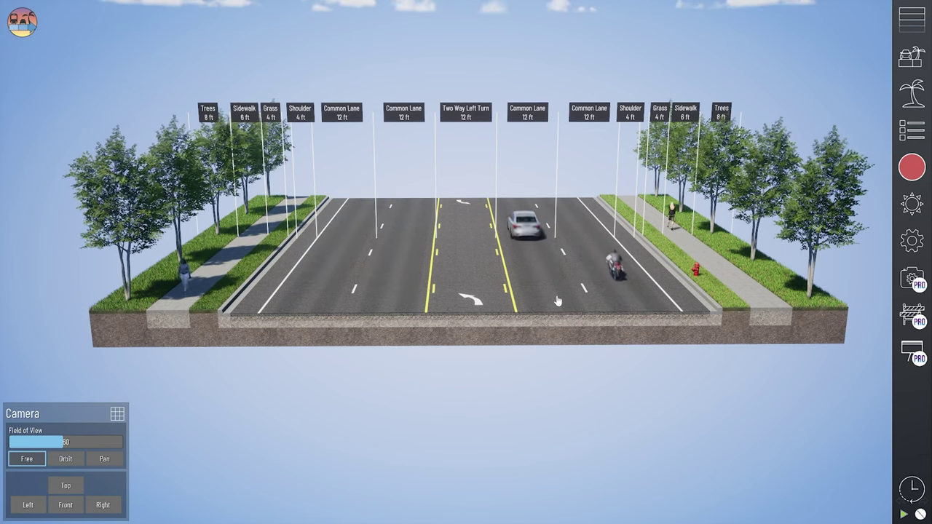
# Step: Examine the traffic settings of the common lane before the turn lane and the properties of the nearer grass strip
pyautogui.click(396, 322)
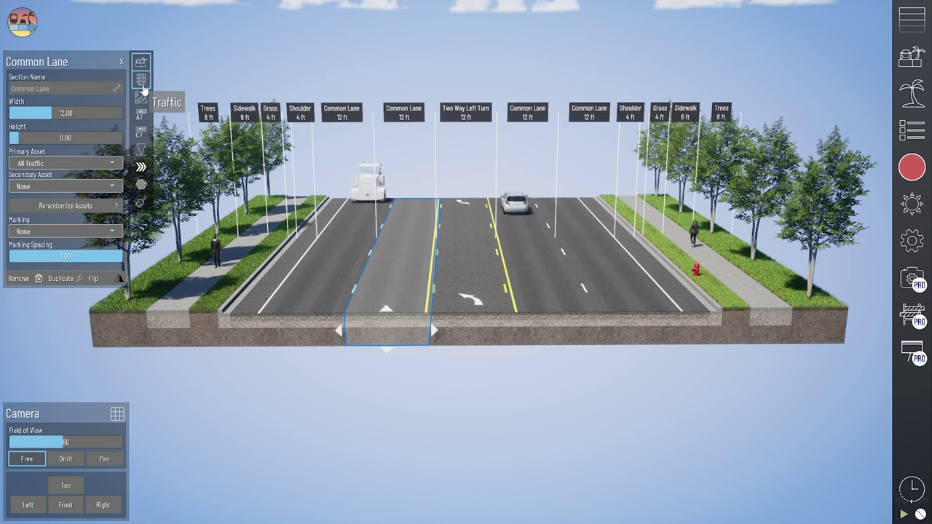
pyautogui.click(141, 80)
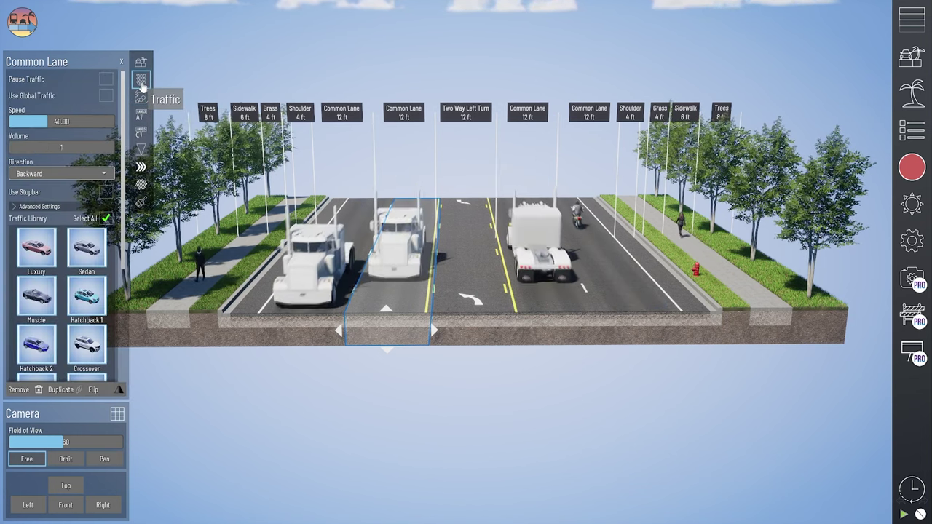
pyautogui.click(204, 321)
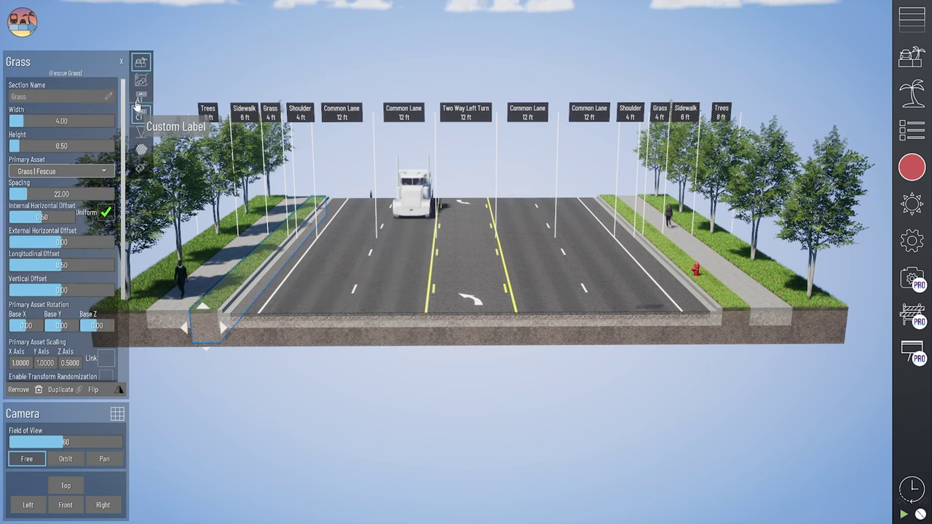
# Step: Rename the common lane directly before the two-way left turn lane as Thru Lane in its section properties
pyautogui.click(399, 323)
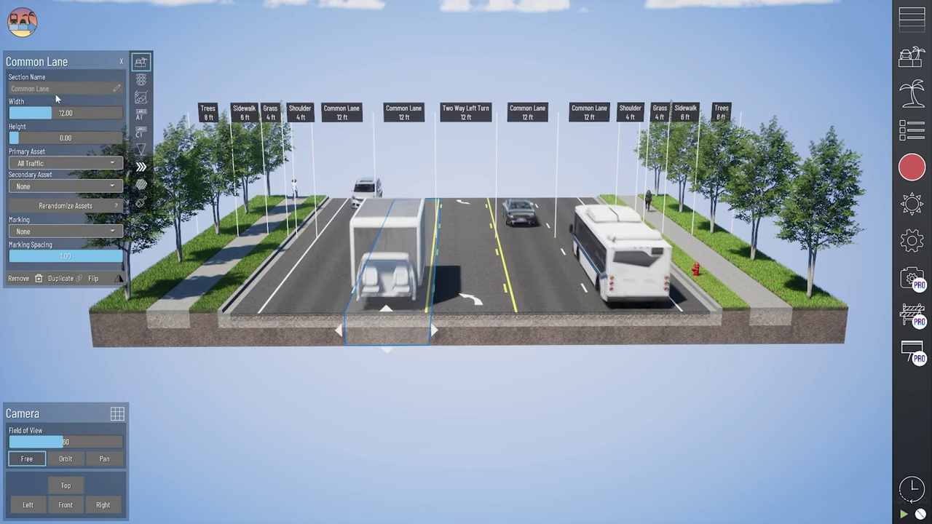
pyautogui.click(58, 88)
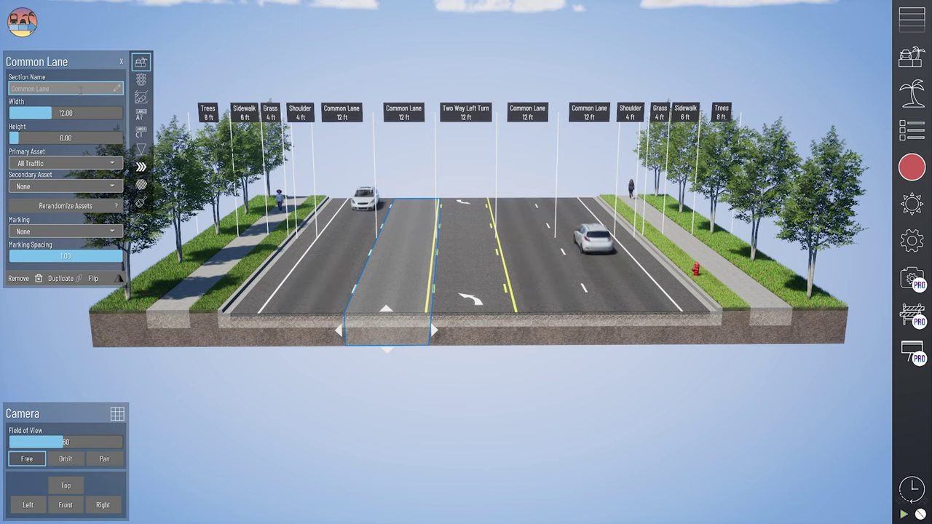
pyautogui.moveTo(50, 88); pyautogui.dragTo(9, 88)
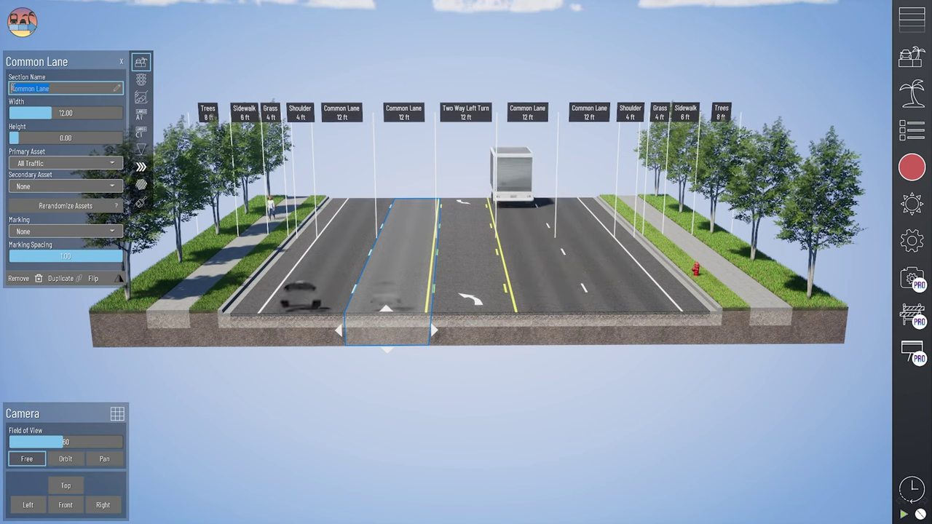
pyautogui.write('Thru Lane')
pyautogui.press('Return')
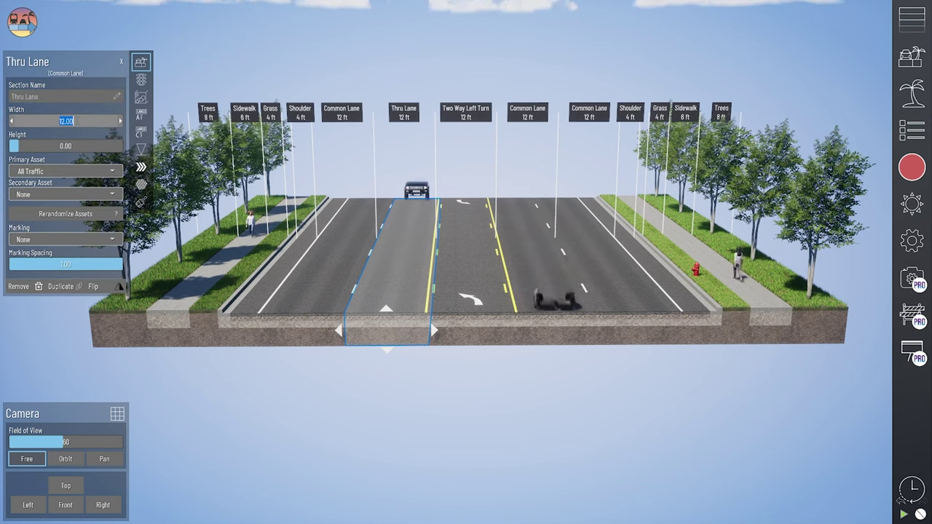
# Step: Try Thru Lane widths of 10 ft and about 14.3 ft, and set the width back to 12 ft
pyautogui.write('10')
pyautogui.press('Return')
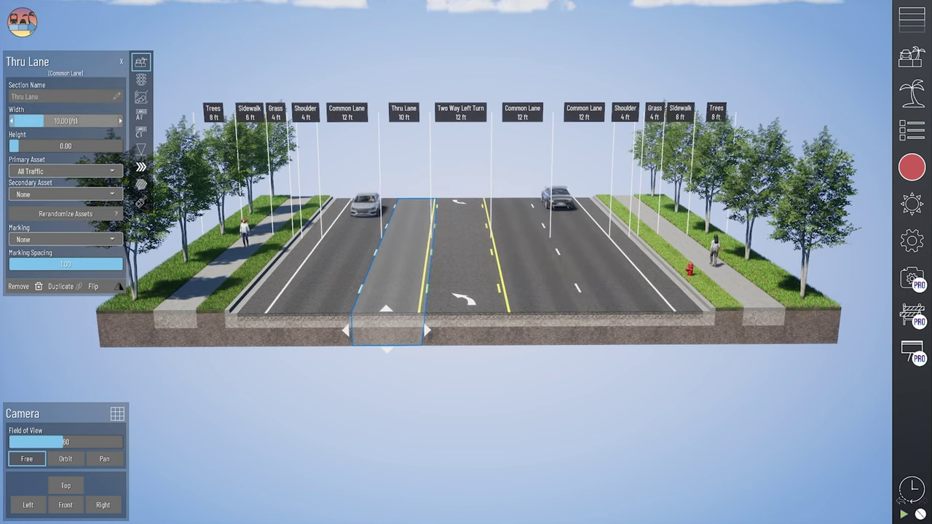
pyautogui.moveTo(47, 121); pyautogui.dragTo(55, 121)
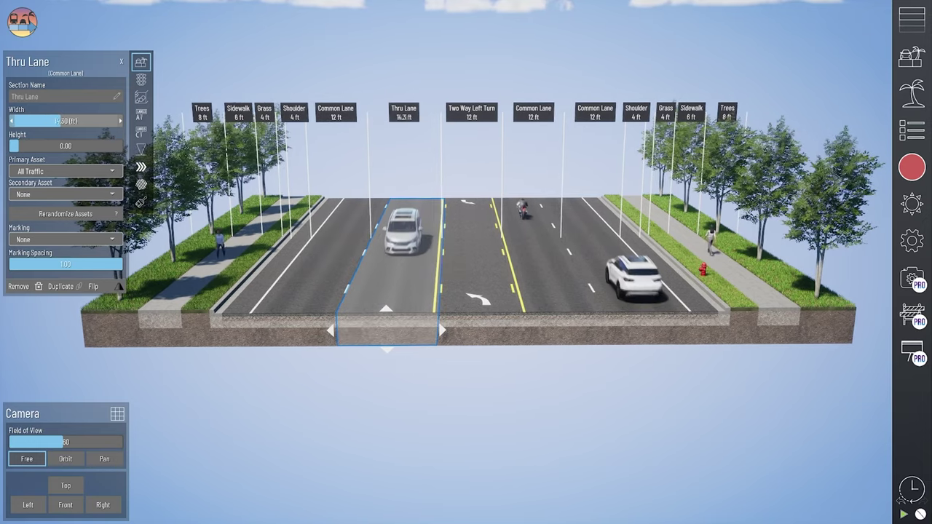
pyautogui.write('12')
pyautogui.press('Return')
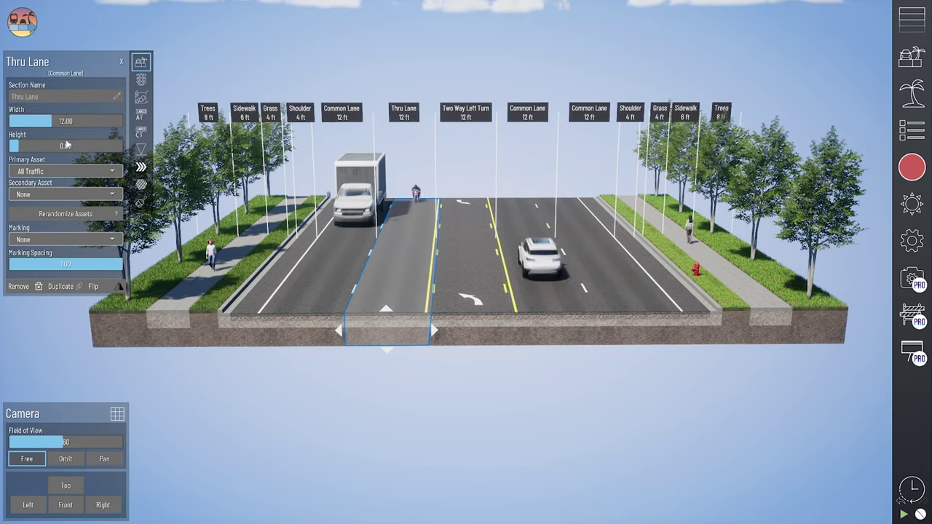
# Step: Try a Thru Lane height of about 11.9 ft, and set the height back to 0
pyautogui.moveTo(12, 145); pyautogui.dragTo(55, 146)
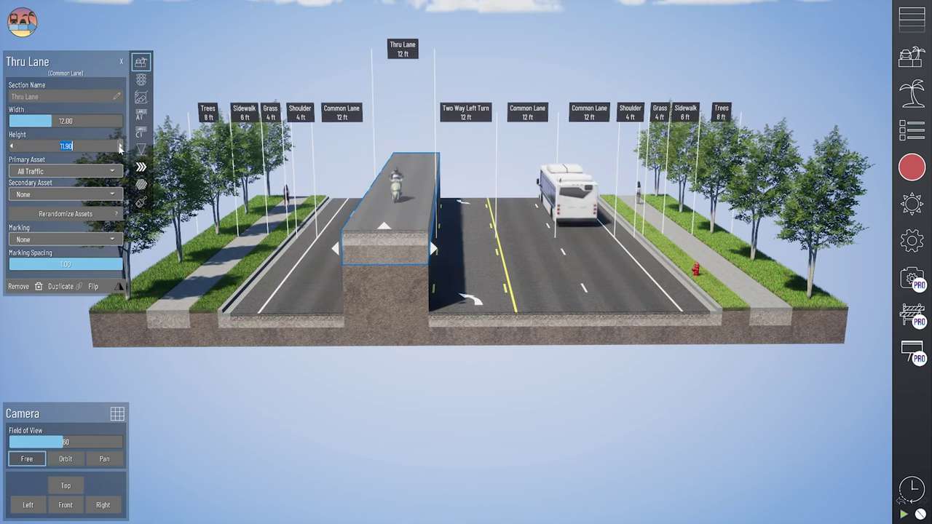
pyautogui.write('0')
pyautogui.press('Return')
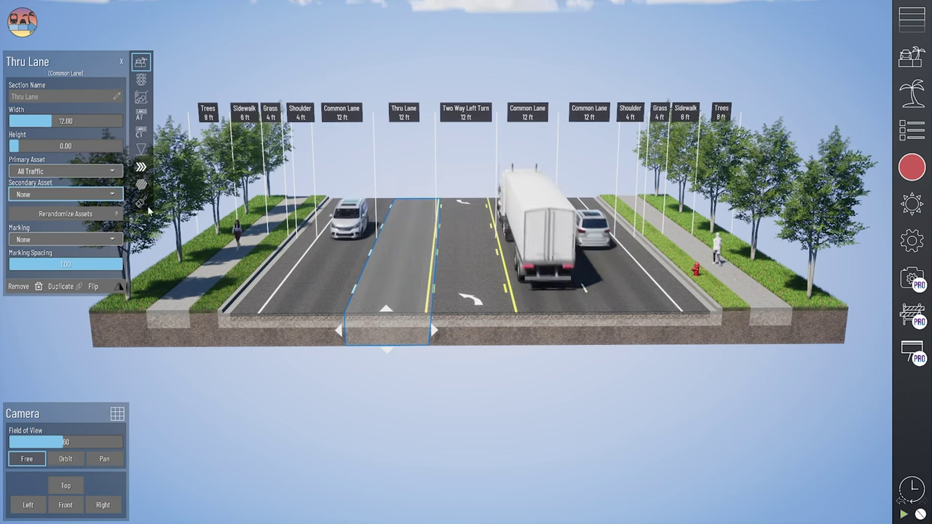
# Step: Examine the primary and secondary asset properties of the trees section, and the properties of the two-way left turn lane
pyautogui.click(134, 322)
pyautogui.press('a')
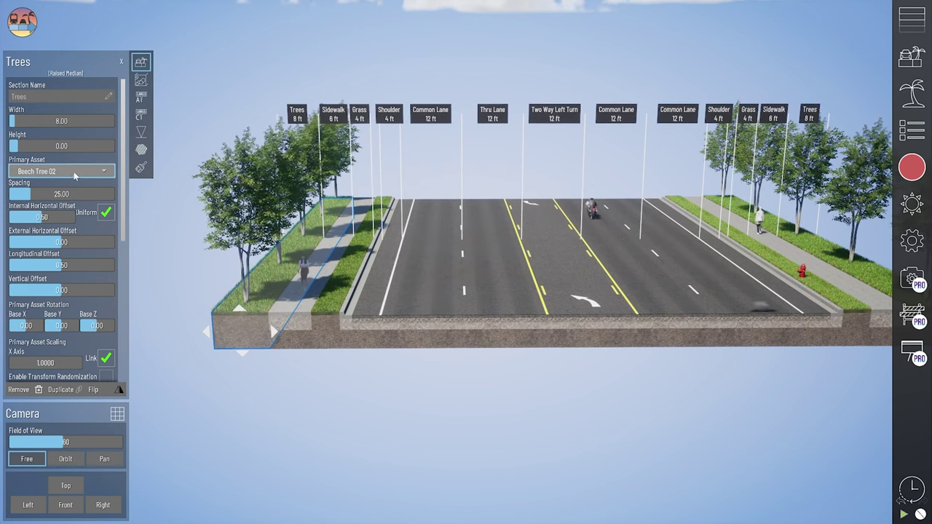
pyautogui.scroll(-3, 68, 263)
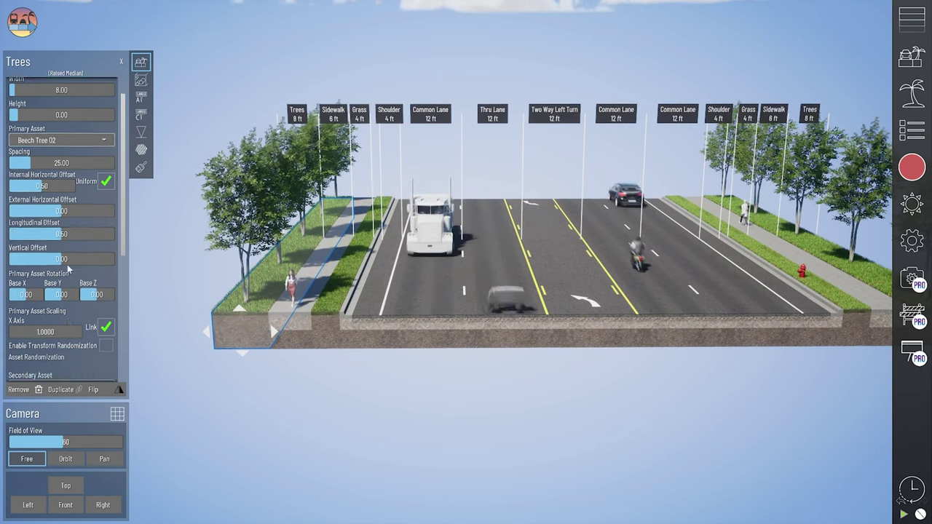
pyautogui.scroll(-2, 68, 290)
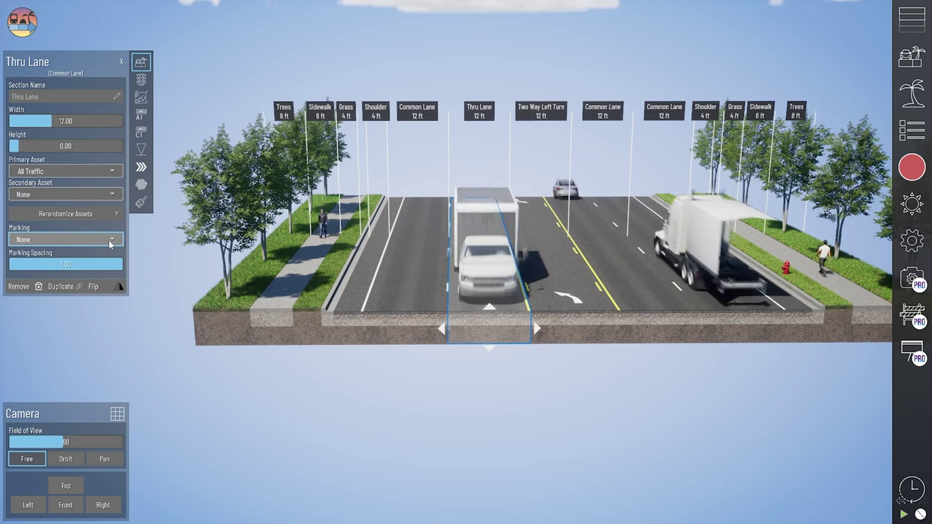
pyautogui.click(561, 321)
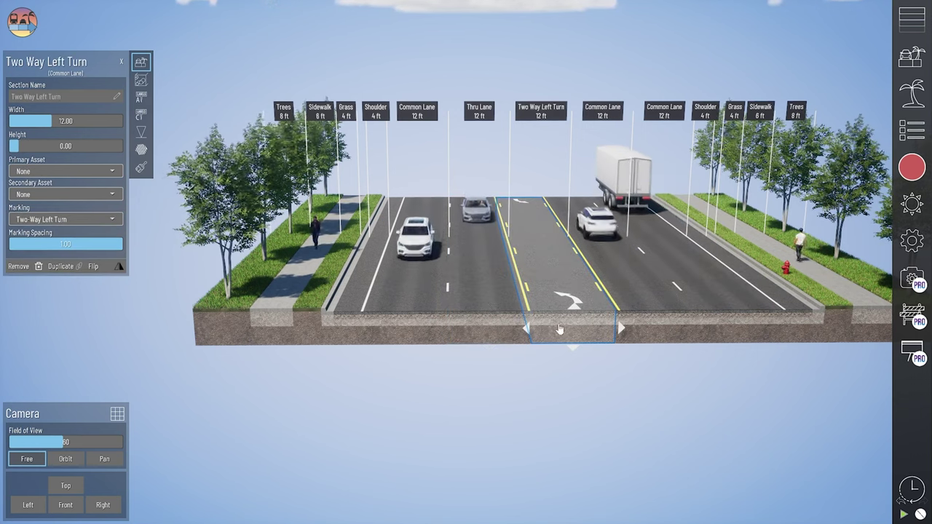
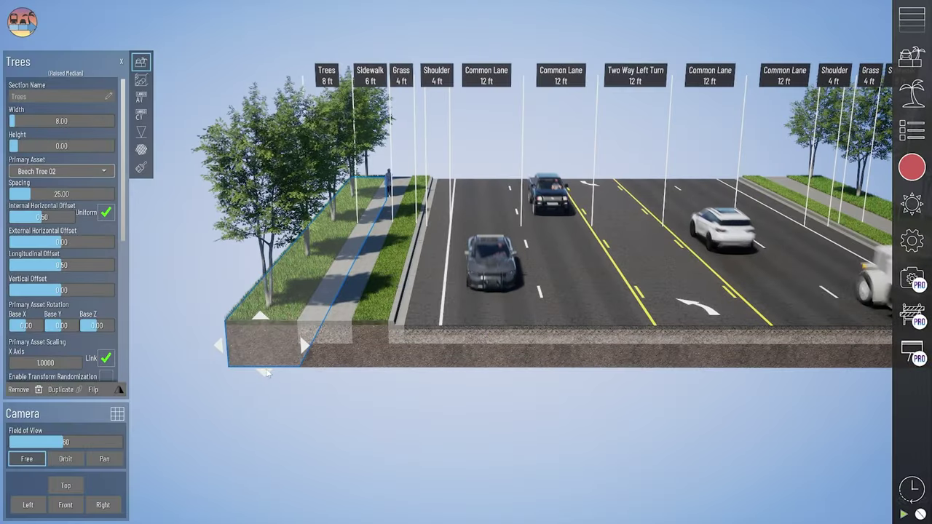
# Step: Set the tree spacing to 30 ft and the internal horizontal offset to 0.67, with the offset kept uniform
pyautogui.moveTo(269, 422); pyautogui.dragTo(295, 441)
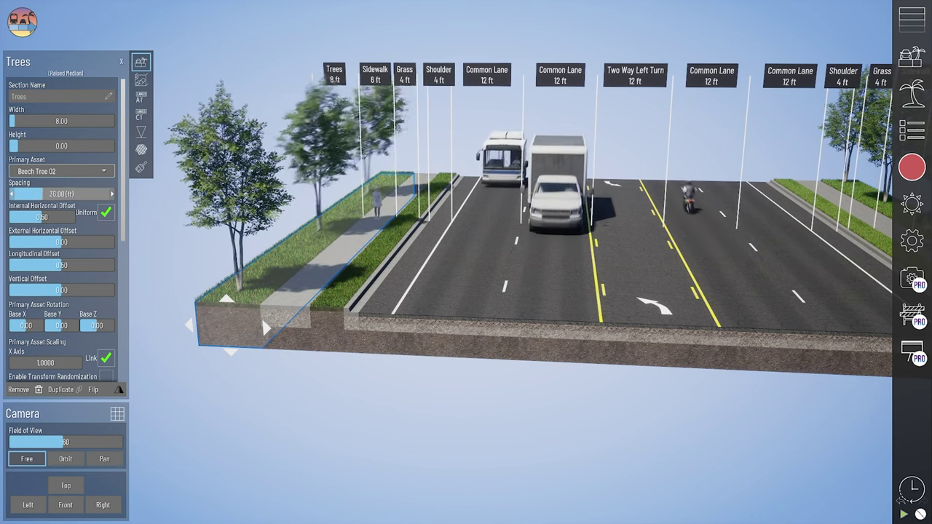
pyautogui.moveTo(30, 194); pyautogui.dragTo(37, 194)
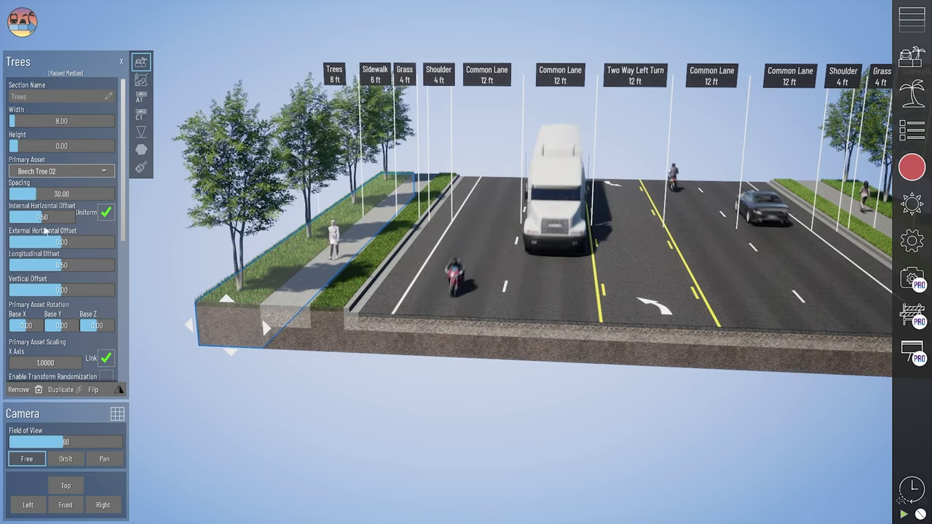
pyautogui.moveTo(37, 217); pyautogui.dragTo(65, 217)
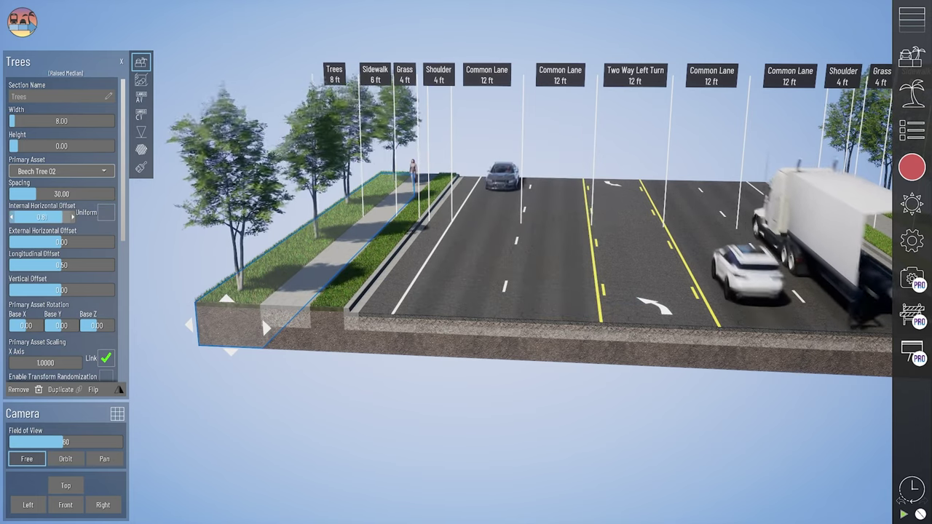
pyautogui.moveTo(29, 217); pyautogui.dragTo(52, 217)
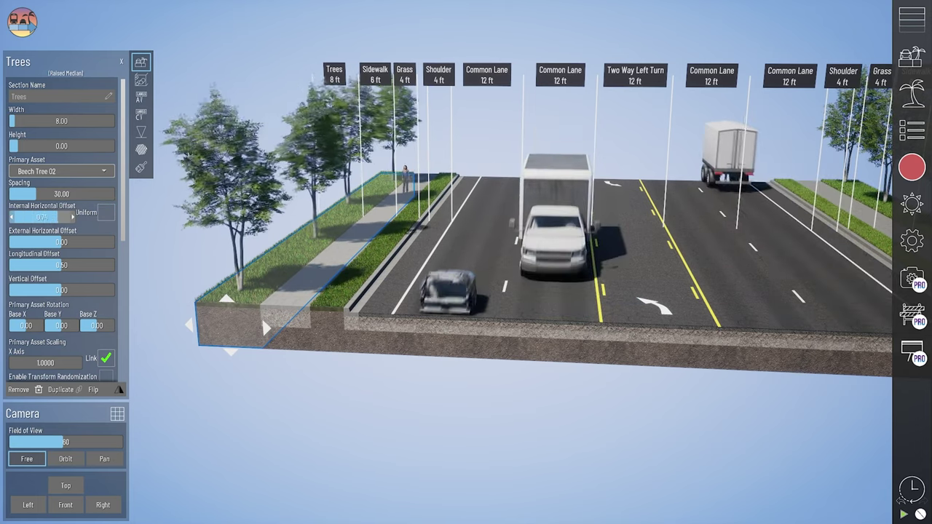
pyautogui.click(104, 212)
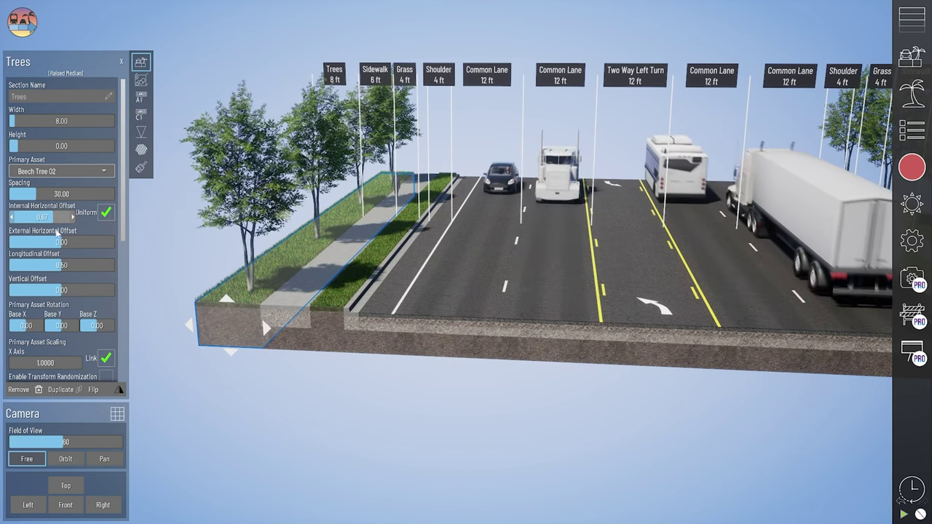
# Step: Set the trees' external horizontal offset to -2.00, longitudinal offset to 0.56 and vertical offset to -1.20 ft
pyautogui.moveTo(56, 245)
pyautogui.mouseDown()
pyautogui.moveTo(82, 242)
pyautogui.moveTo(59, 242)
pyautogui.mouseUp()
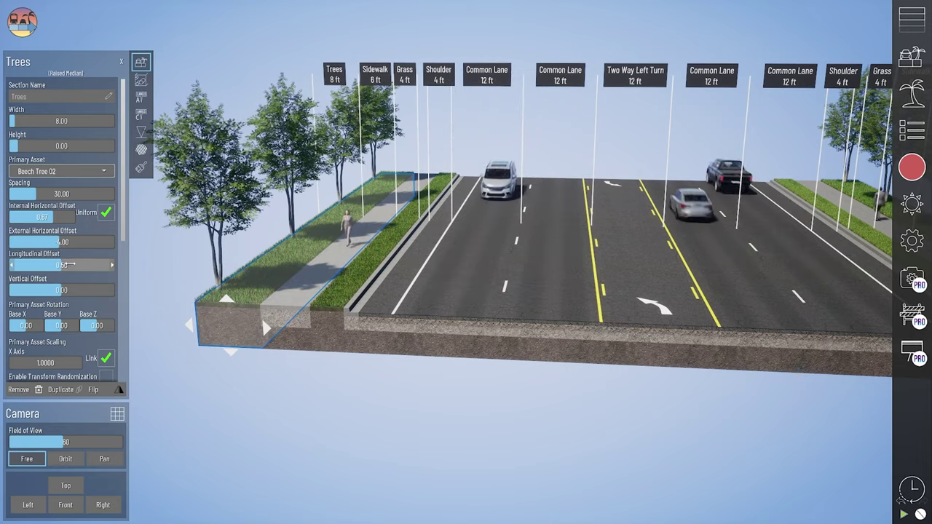
pyautogui.moveTo(61, 265); pyautogui.dragTo(51, 265)
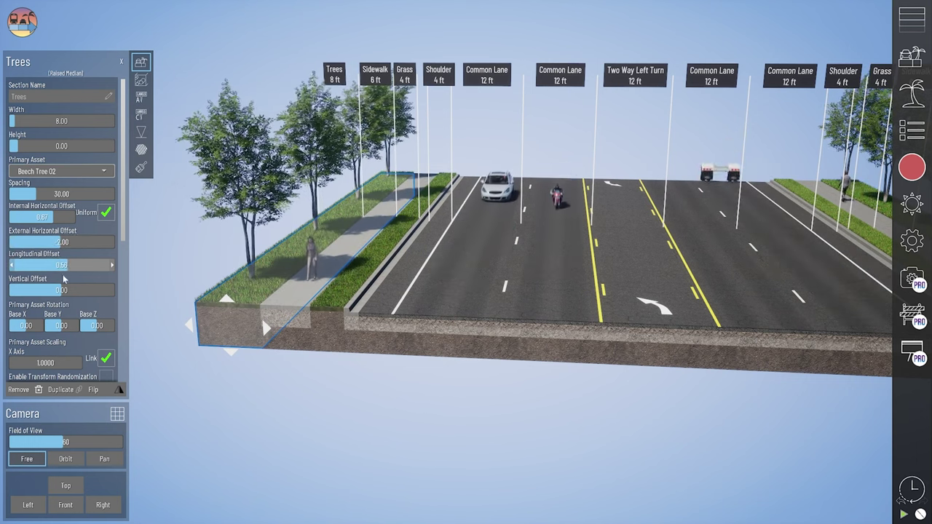
pyautogui.moveTo(56, 292); pyautogui.dragTo(52, 291)
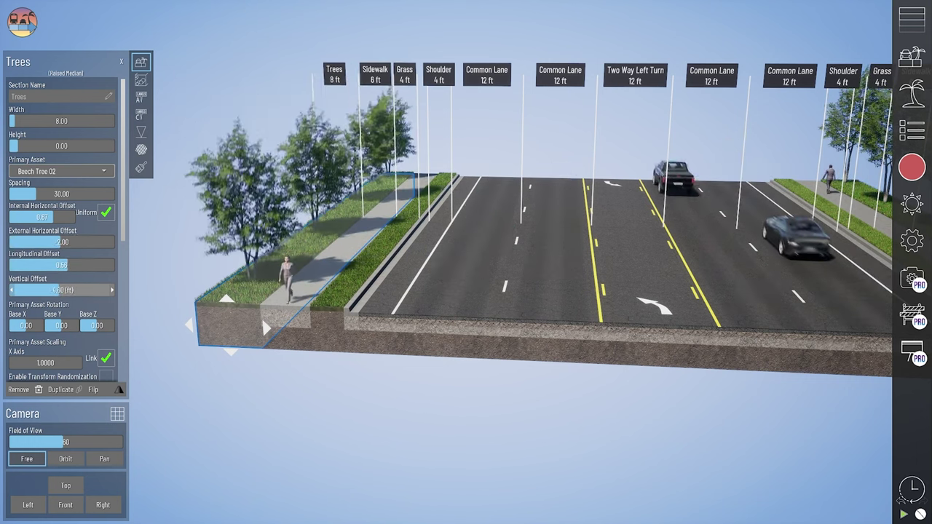
# Step: Try the Base X rotation of the trees' primary asset, and rotate the asset about Base Z
pyautogui.scroll(-3, 63, 253)
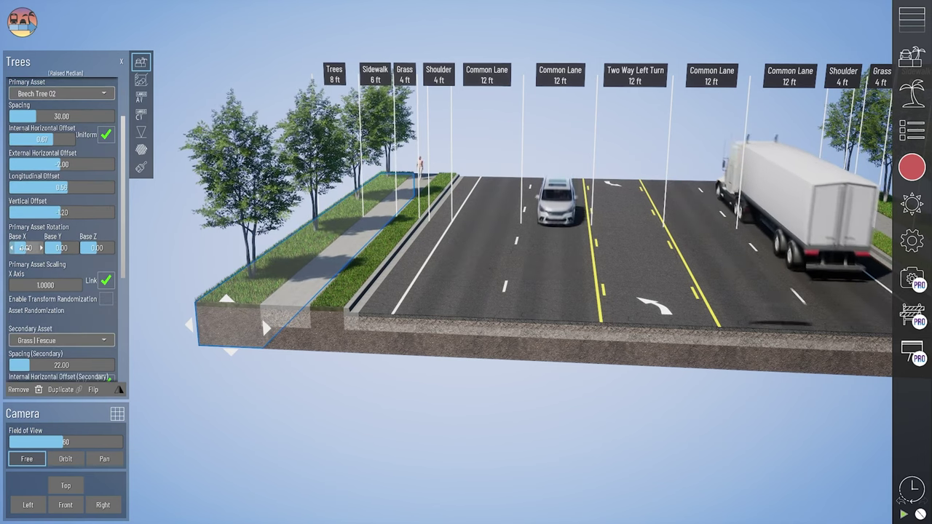
pyautogui.moveTo(31, 248); pyautogui.dragTo(31, 248)
pyautogui.moveTo(96, 248)
pyautogui.mouseDown()
pyautogui.moveTo(109, 248)
pyautogui.moveTo(98, 248)
pyautogui.mouseUp()
# Step: Try linked and separate axis scaling on the trees' primary asset, and return to linked scaling at 1.0
pyautogui.scroll(-2, 91, 260)
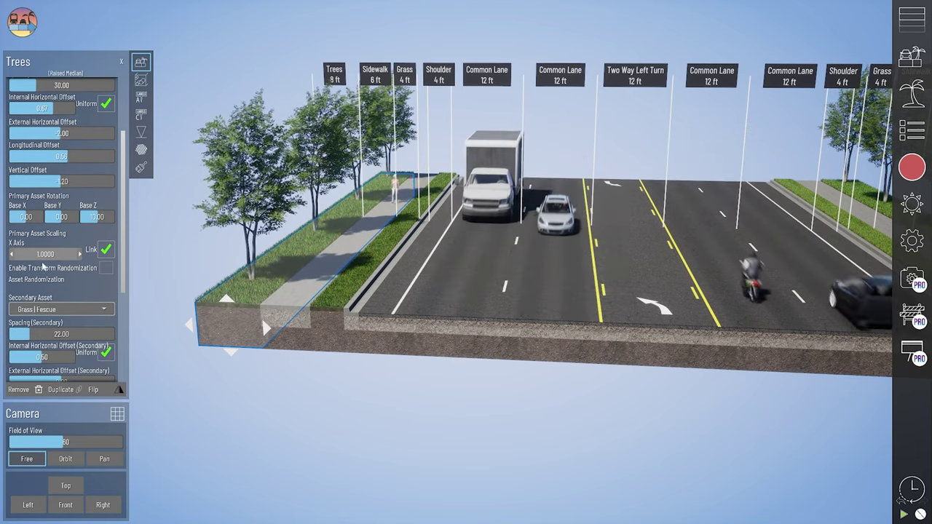
pyautogui.moveTo(43, 255); pyautogui.dragTo(64, 254)
pyautogui.click(104, 250)
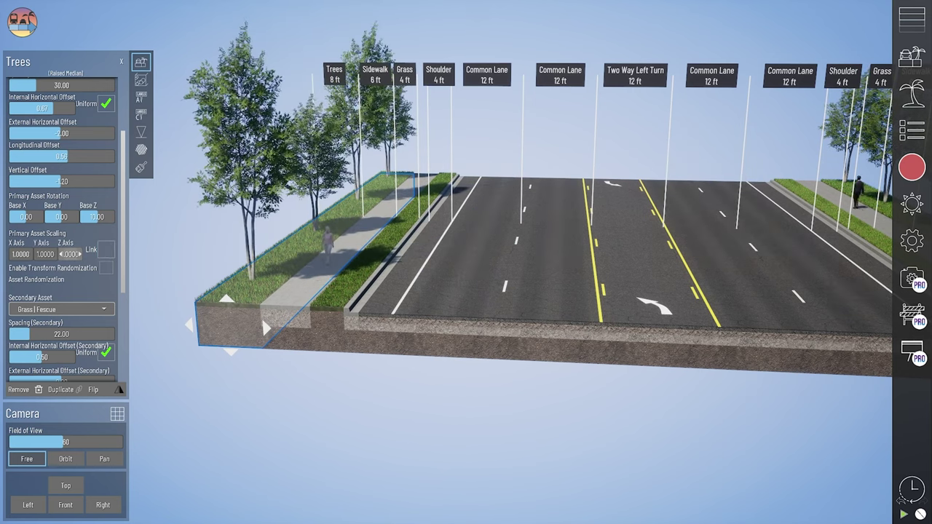
pyautogui.click(104, 250)
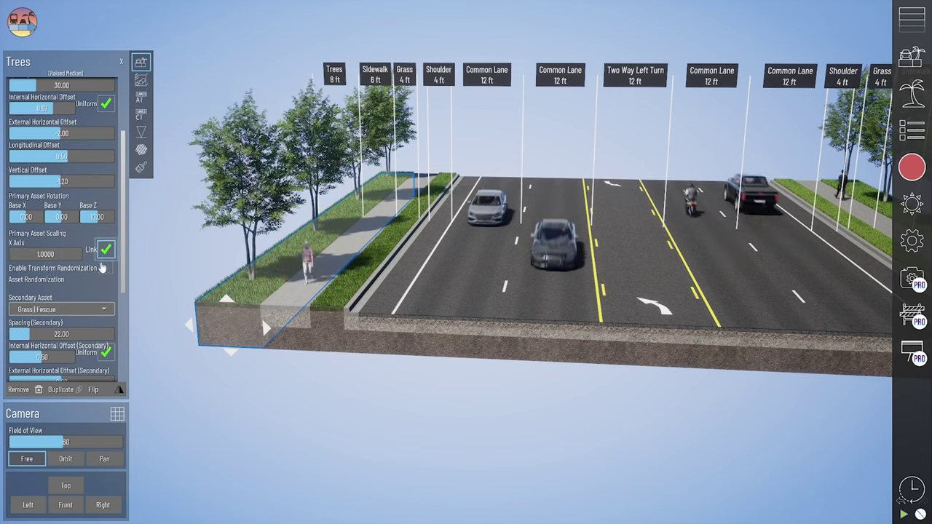
# Step: Enable transform randomization for the trees and set the maximum added scale to 0.75
pyautogui.click(106, 269)
pyautogui.scroll(-1, 86, 268)
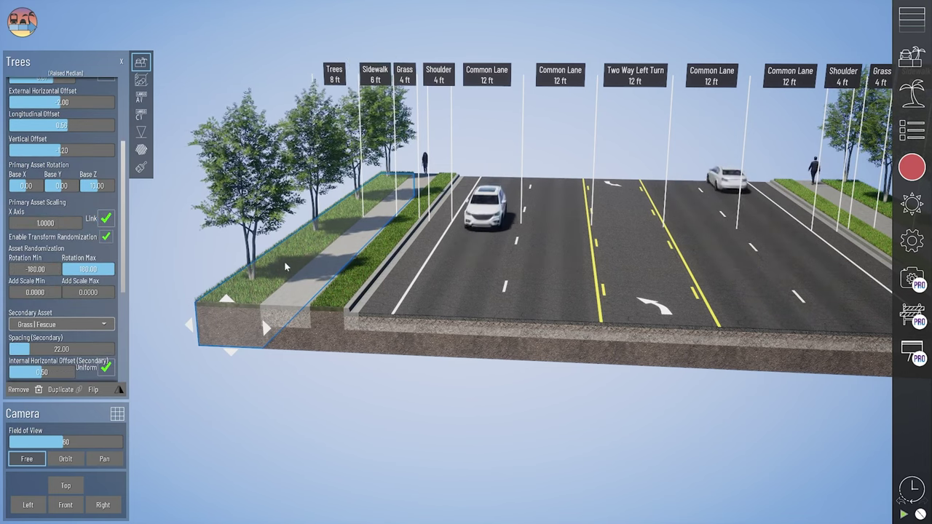
pyautogui.moveTo(318, 287); pyautogui.dragTo(268, 284, button='right')
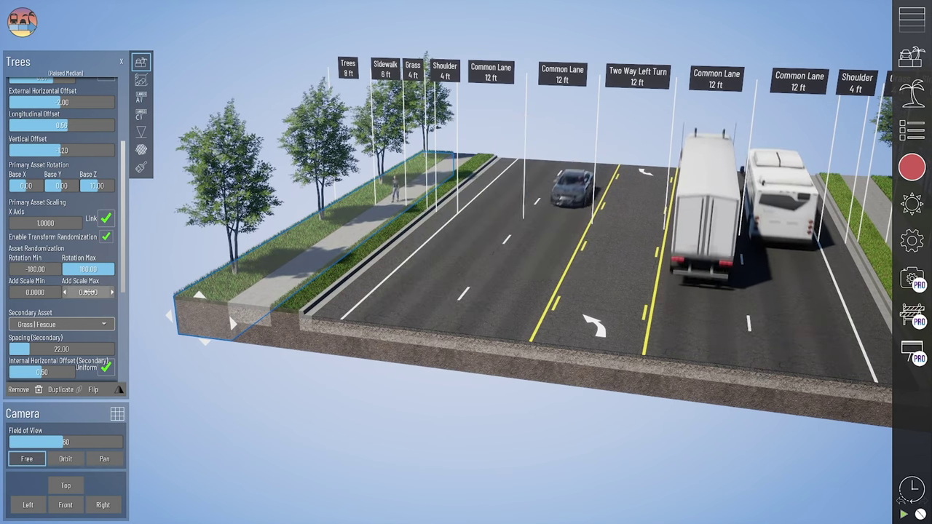
pyautogui.moveTo(90, 292); pyautogui.dragTo(106, 292)
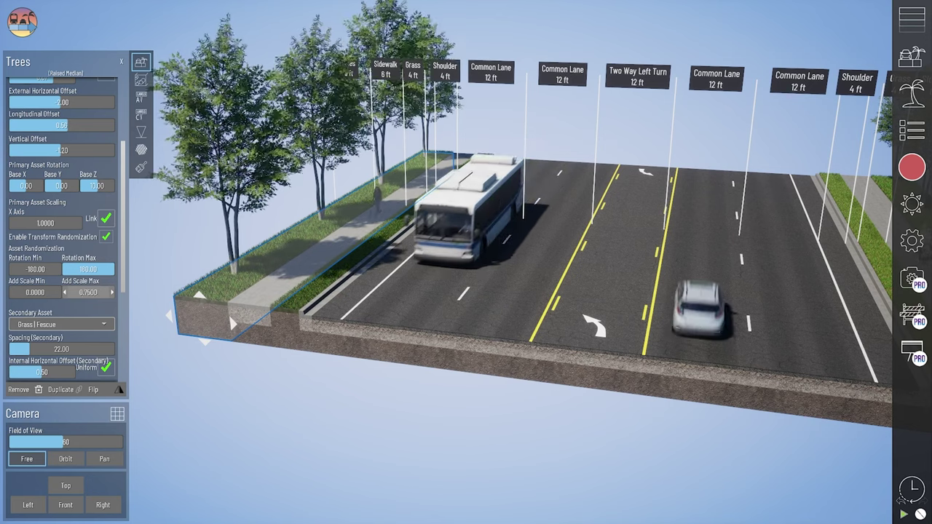
# Step: Set the trees' linked scale to 0.75 and maximum added scale to 1.0, and rerandomize the assets
pyautogui.scroll(-2, 59, 147)
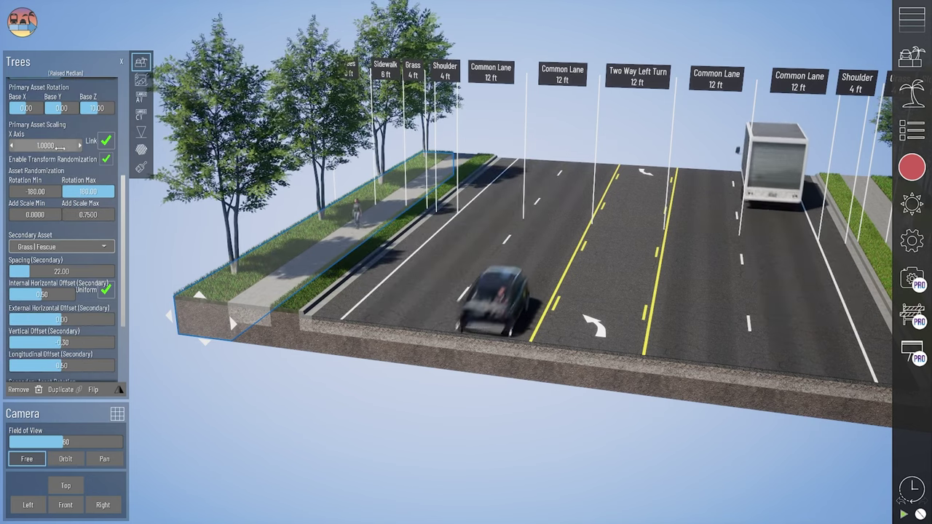
pyautogui.moveTo(60, 147); pyautogui.dragTo(48, 148)
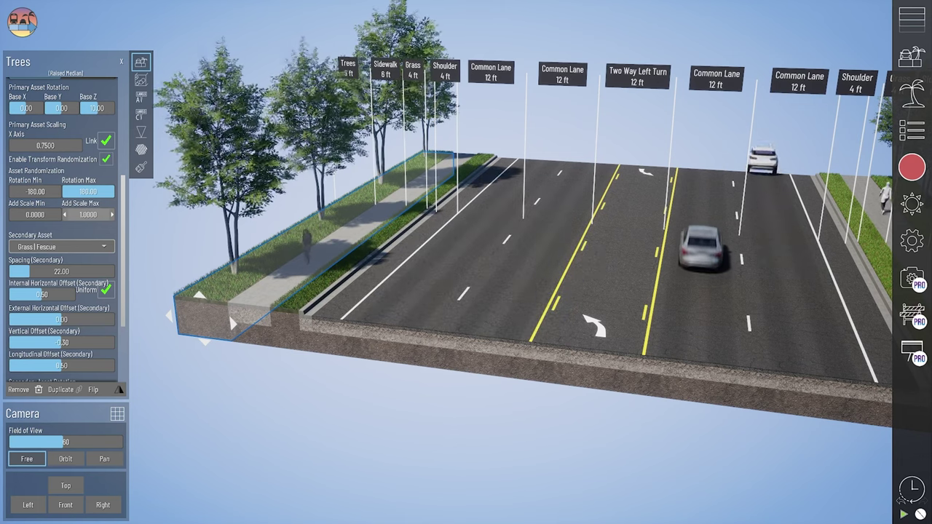
pyautogui.scroll(-3, 75, 213)
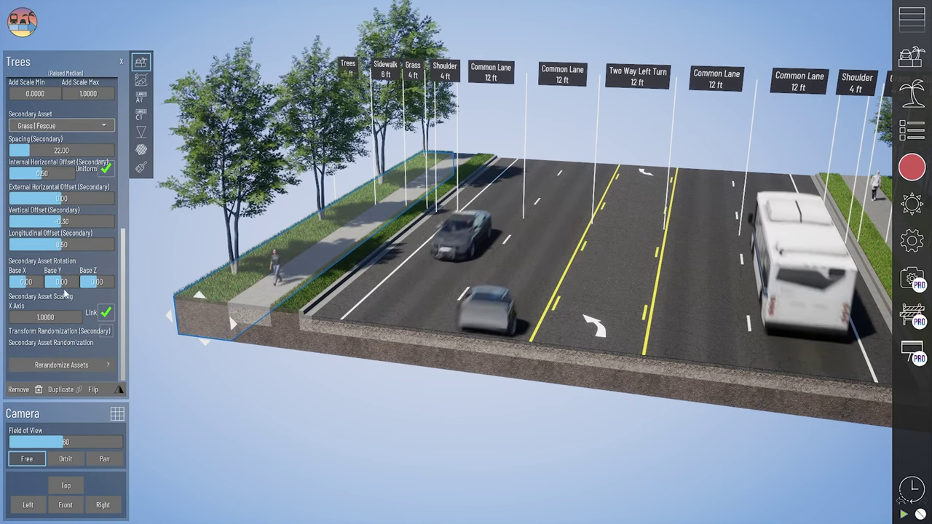
pyautogui.click(60, 366)
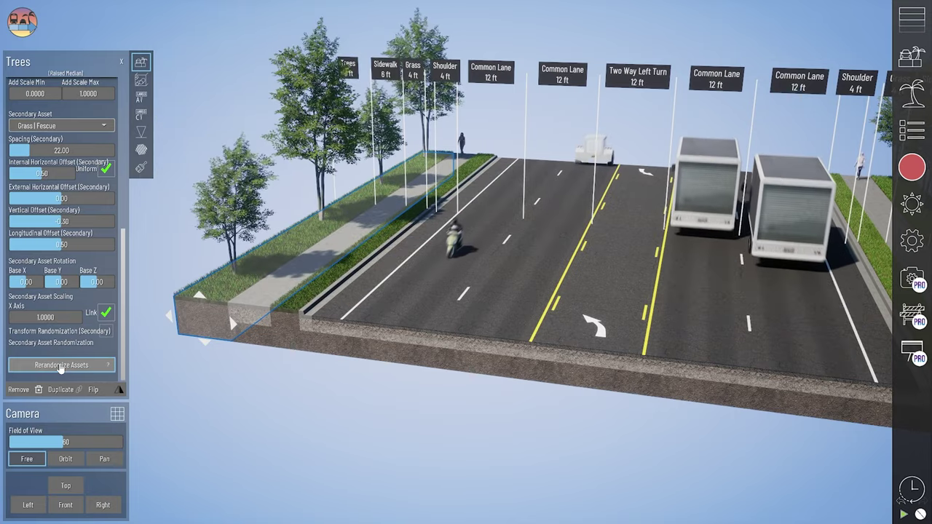
# Step: Add a Parking section between the outer common lane and the shoulder on the fire hydrant side
pyautogui.moveTo(212, 316); pyautogui.dragTo(221, 340, button='right')
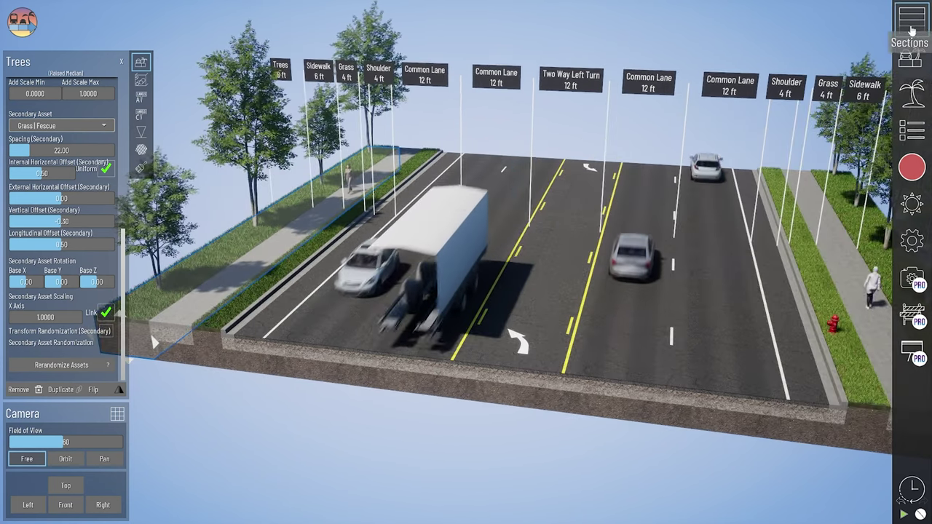
pyautogui.click(911, 27)
pyautogui.click(770, 295)
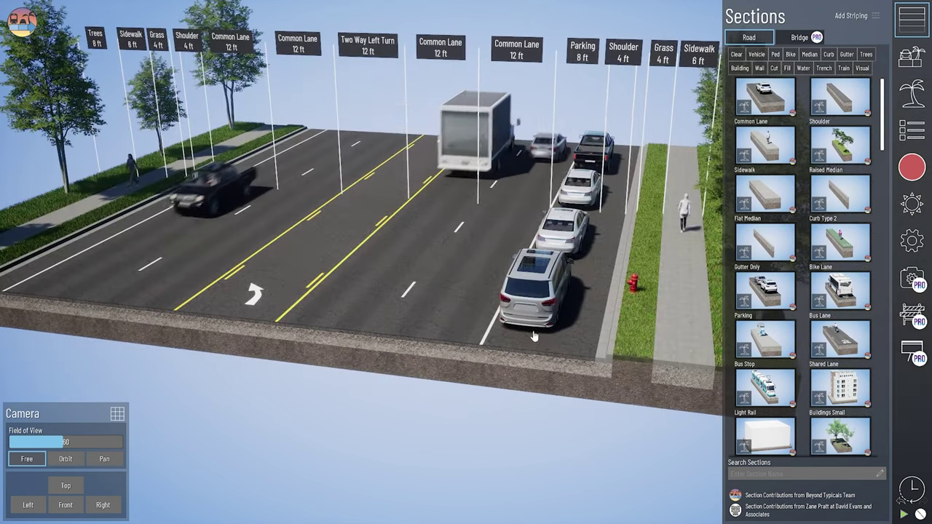
# Step: Select the Parking section and rerandomize its parked vehicles twice
pyautogui.click(535, 336)
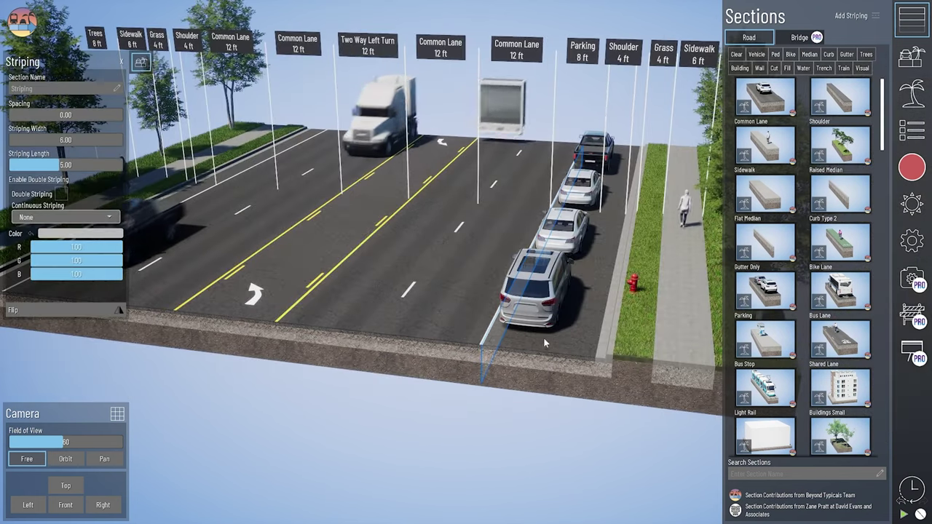
pyautogui.click(529, 356)
pyautogui.moveTo(400, 429); pyautogui.dragTo(414, 432, button='right')
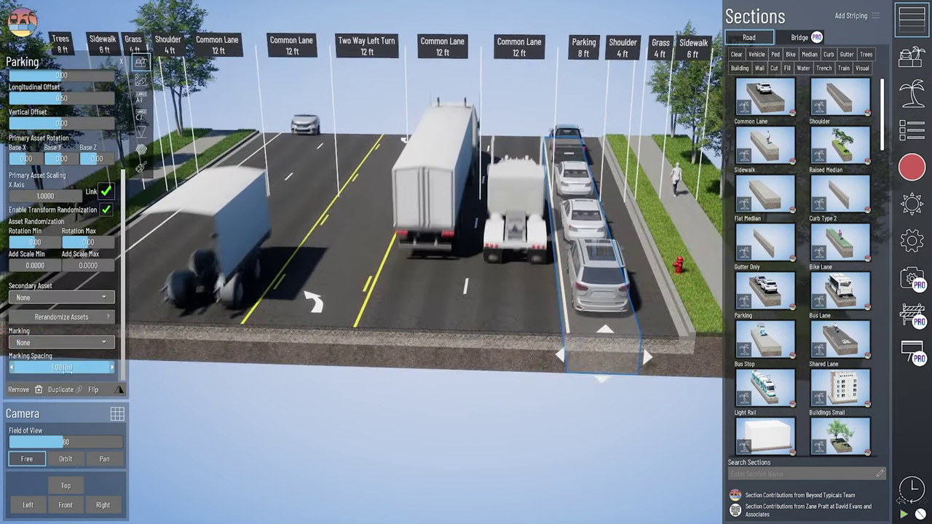
pyautogui.click(61, 318)
pyautogui.click(61, 319)
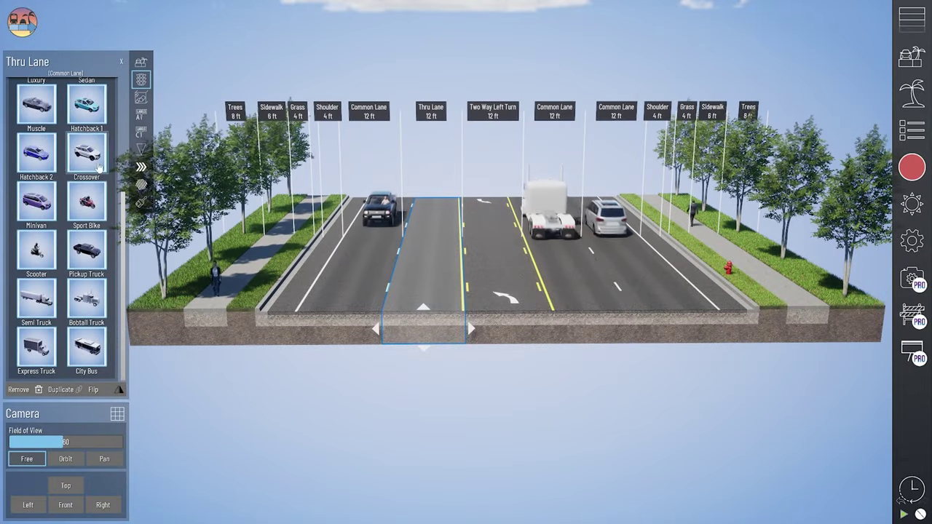
# Step: Resume the Thru Lane's traffic and make the lane use the global traffic settings
pyautogui.click(141, 80)
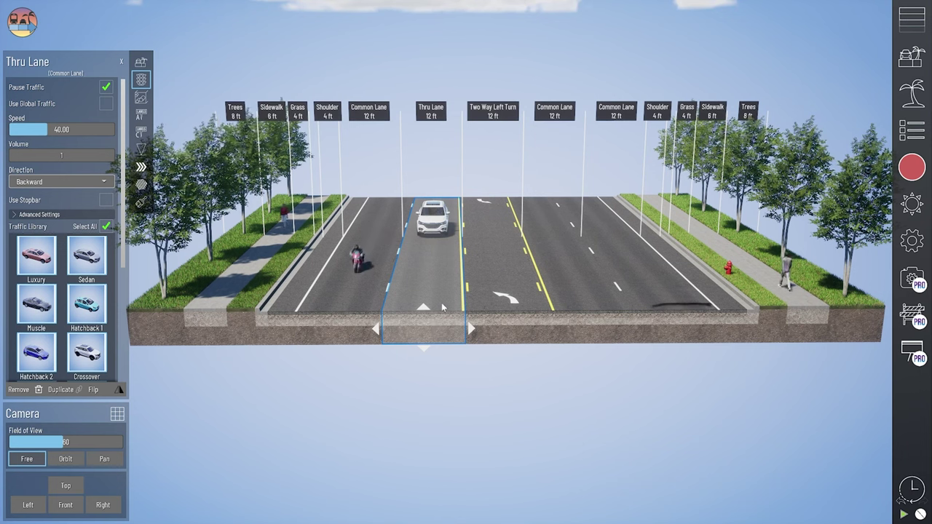
pyautogui.click(107, 103)
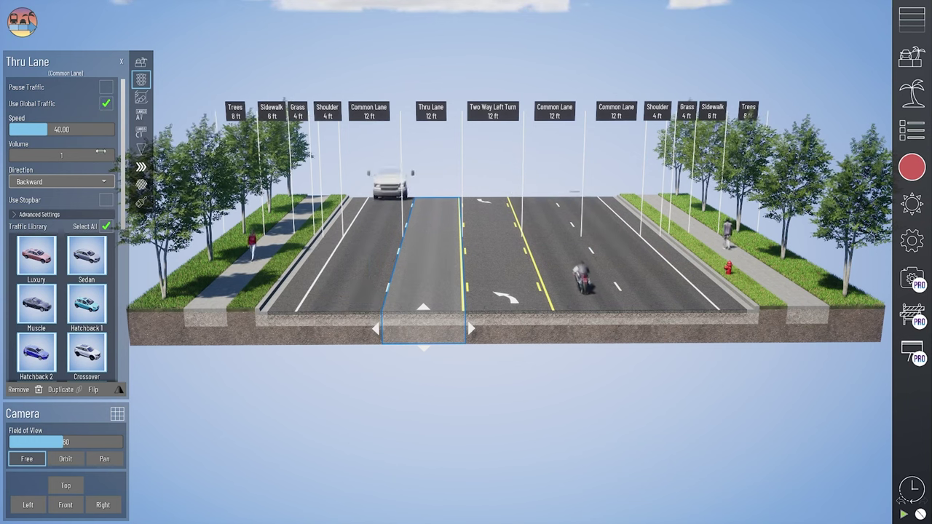
# Step: Open the global traffic settings and expand their vehicle library
pyautogui.click(911, 241)
pyautogui.click(758, 63)
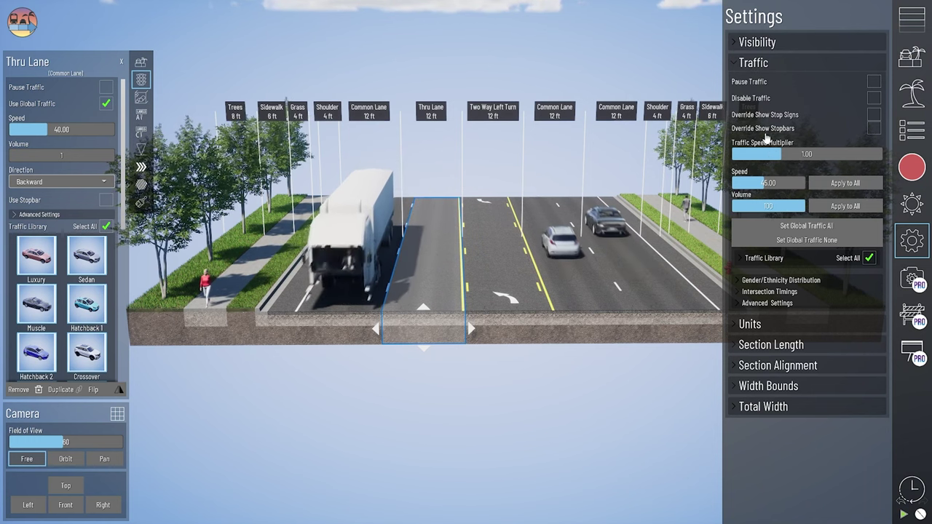
pyautogui.click(762, 258)
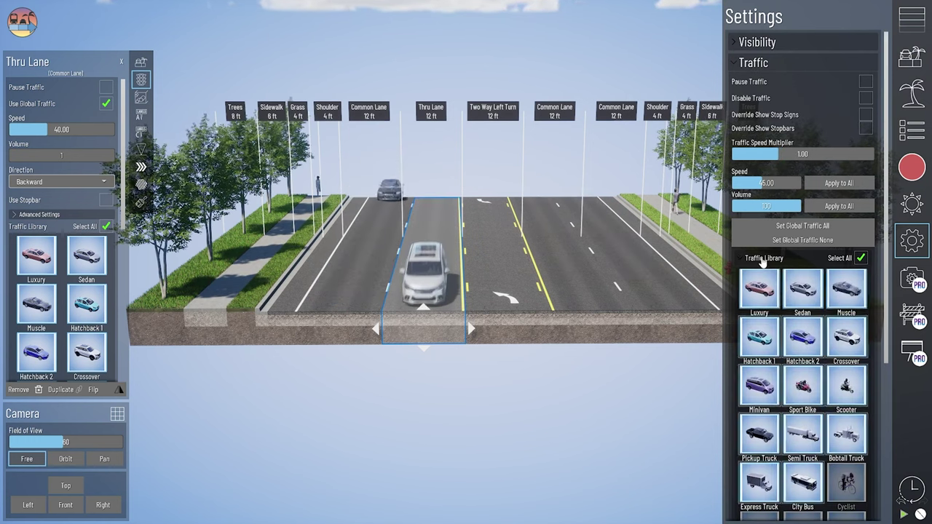
# Step: Close the global settings and set the Thru Lane's traffic speed to 95
pyautogui.scroll(-2, 792, 288)
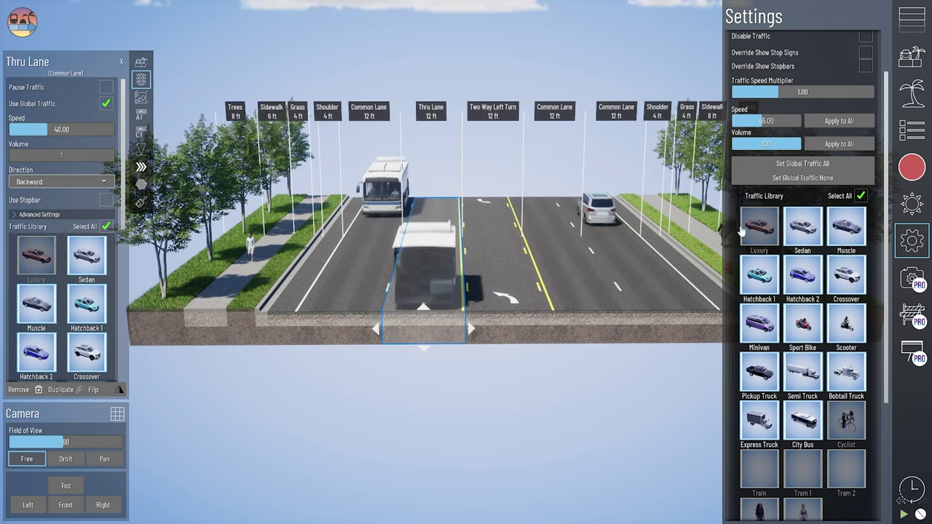
pyautogui.click(915, 245)
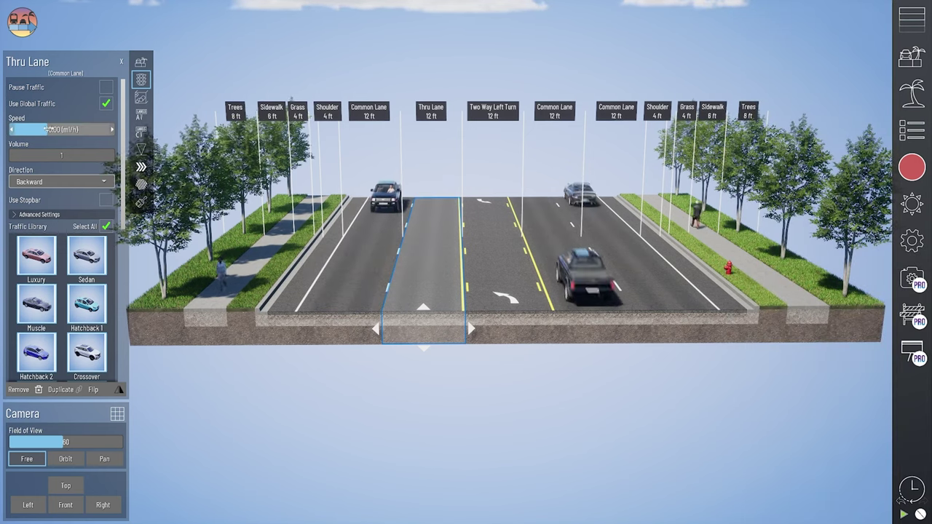
pyautogui.moveTo(47, 129); pyautogui.dragTo(110, 130)
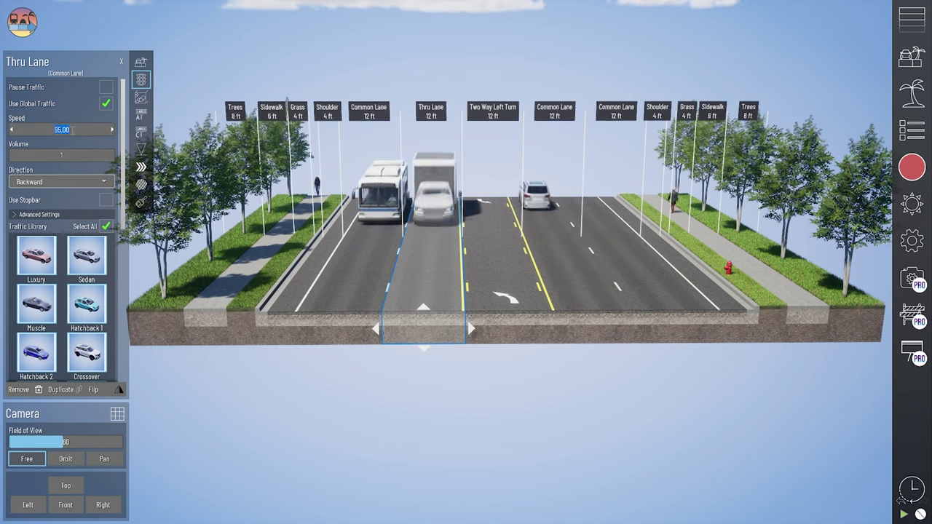
pyautogui.press('Escape')
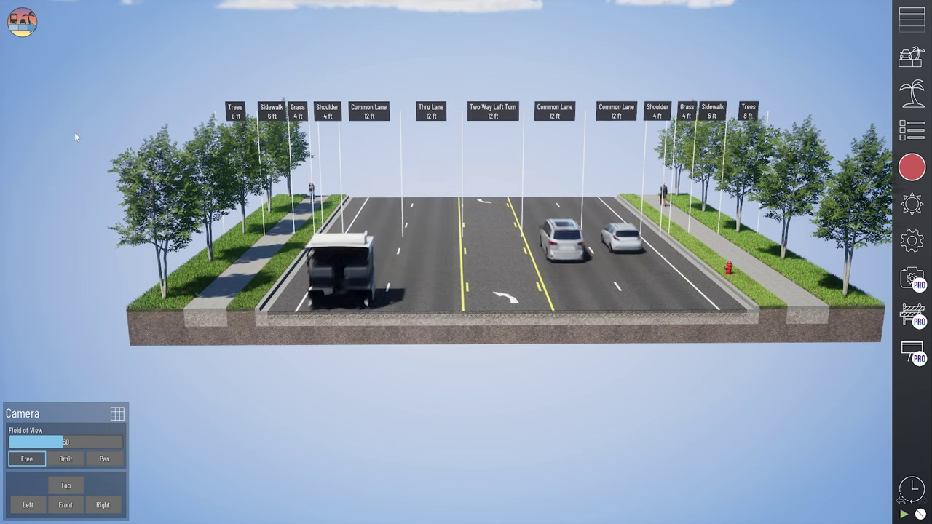
# Step: Reselect the Thru Lane and set its traffic speed to 30 and its volume to 100
pyautogui.click(419, 325)
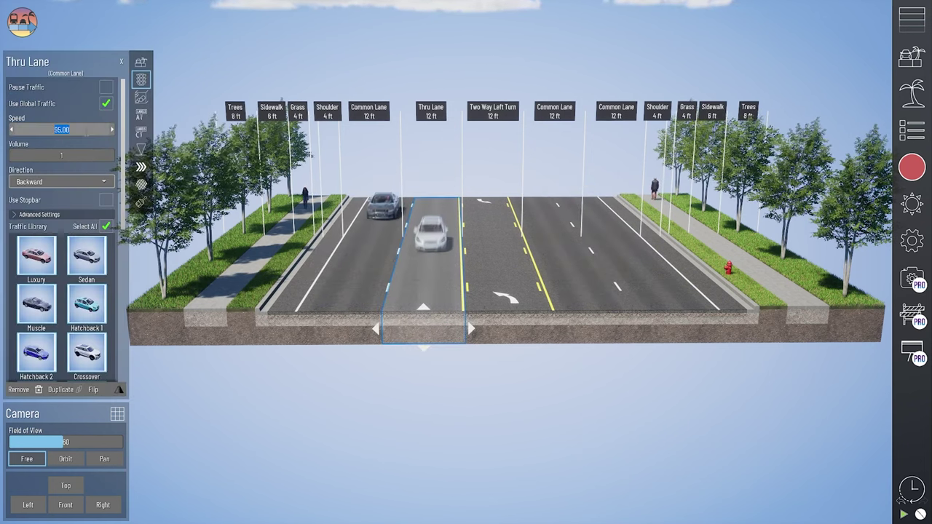
pyautogui.press('Return')
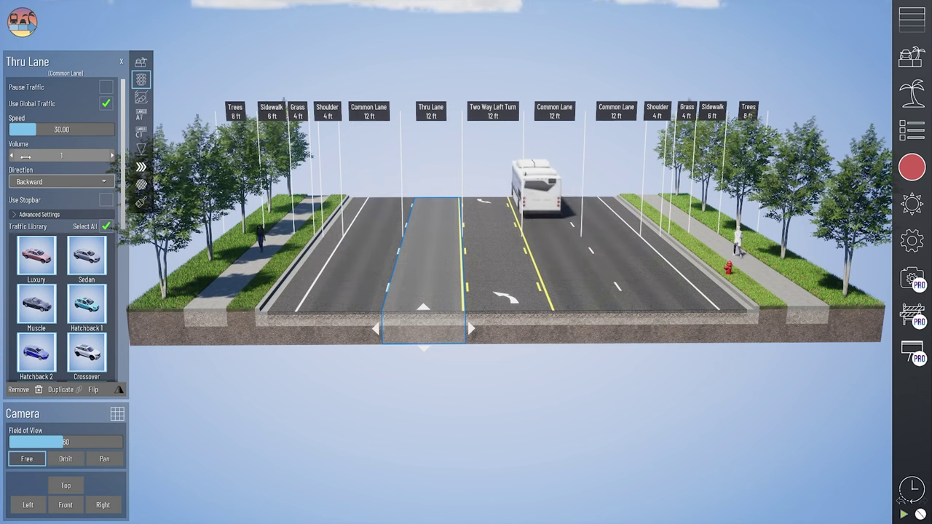
pyautogui.moveTo(14, 155); pyautogui.dragTo(113, 156)
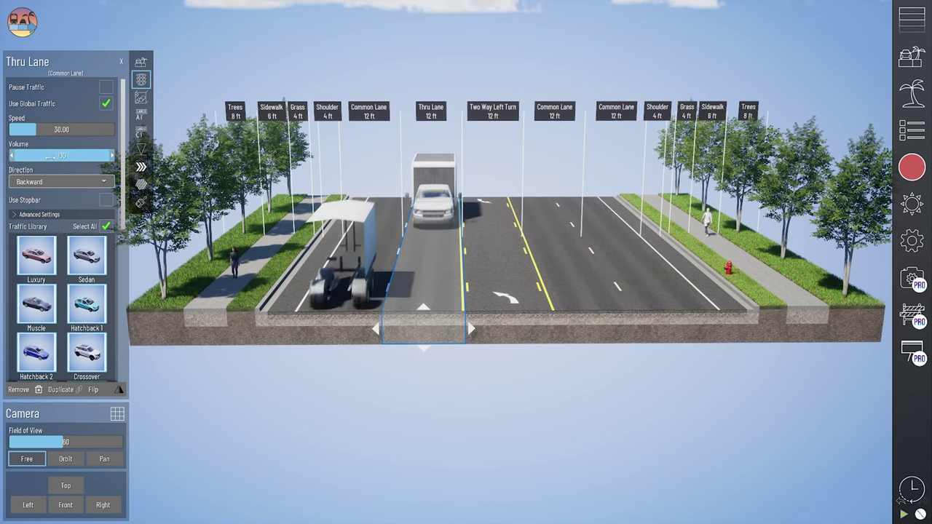
# Step: Lengthen the road by setting the section length to 270 in the global settings and confirming it
pyautogui.moveTo(436, 291); pyautogui.dragTo(374, 308, button='middle')
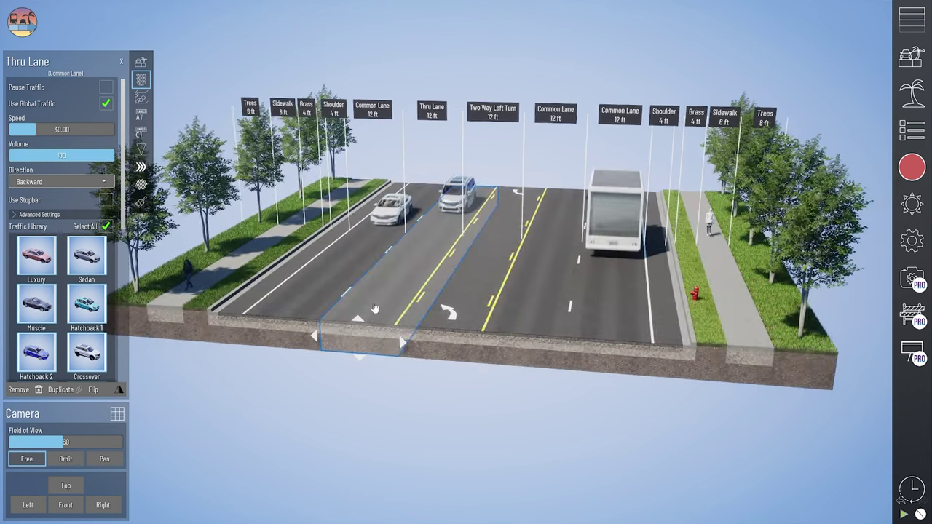
pyautogui.click(926, 249)
pyautogui.scroll(-10, 789, 495)
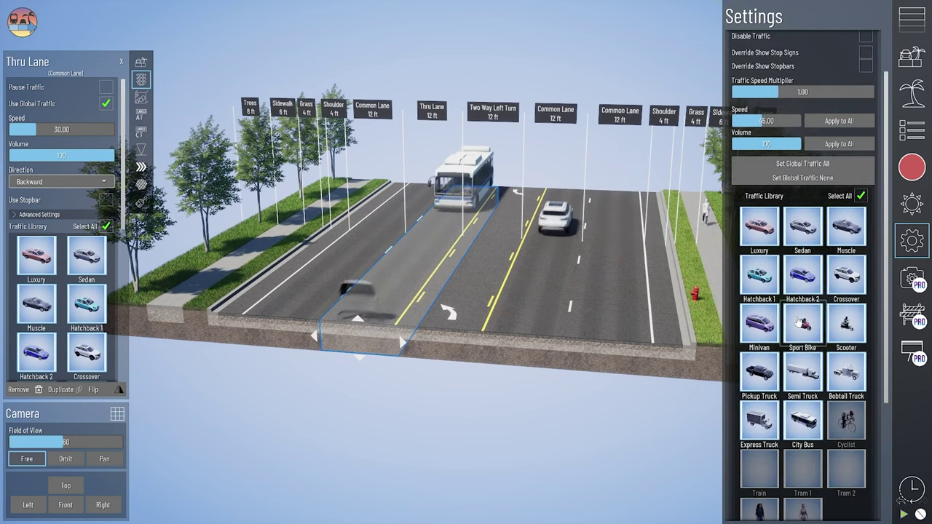
pyautogui.click(786, 475)
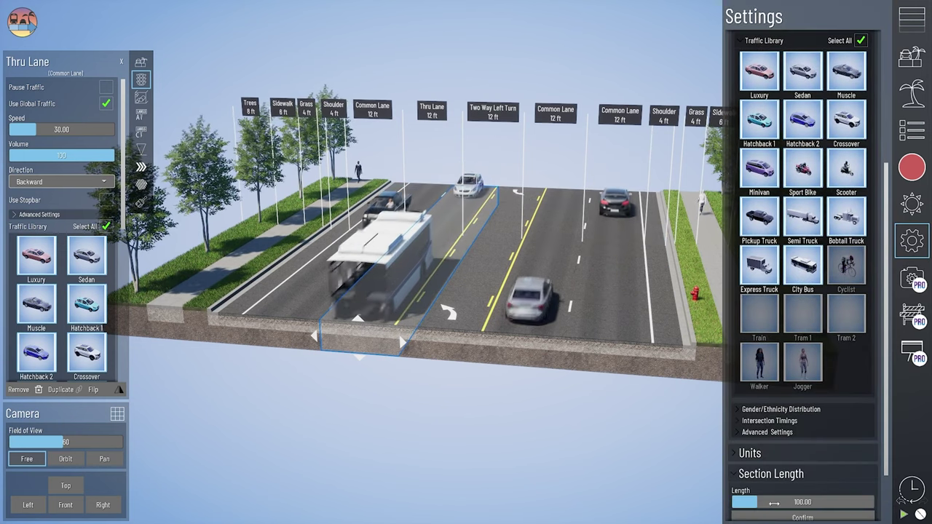
pyautogui.click(771, 517)
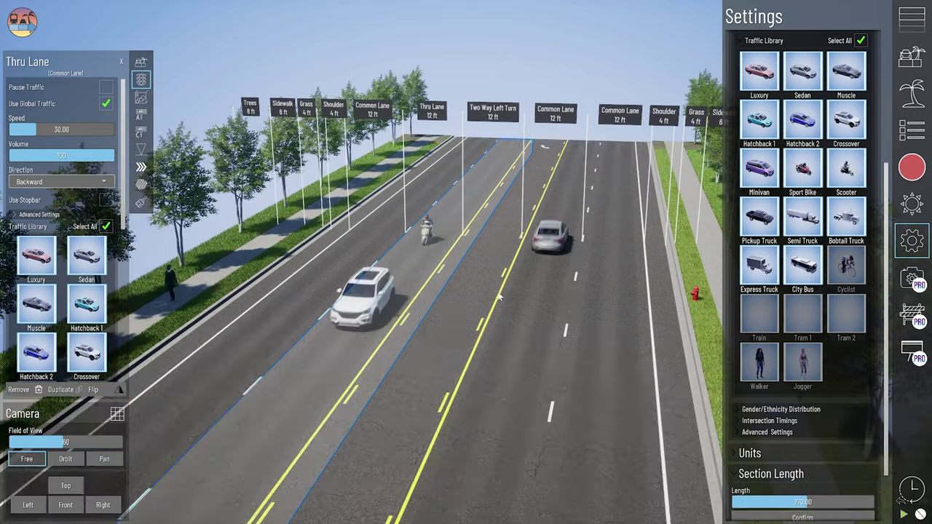
pyautogui.scroll(3, 467, 359)
pyautogui.scroll(-1, 477, 313)
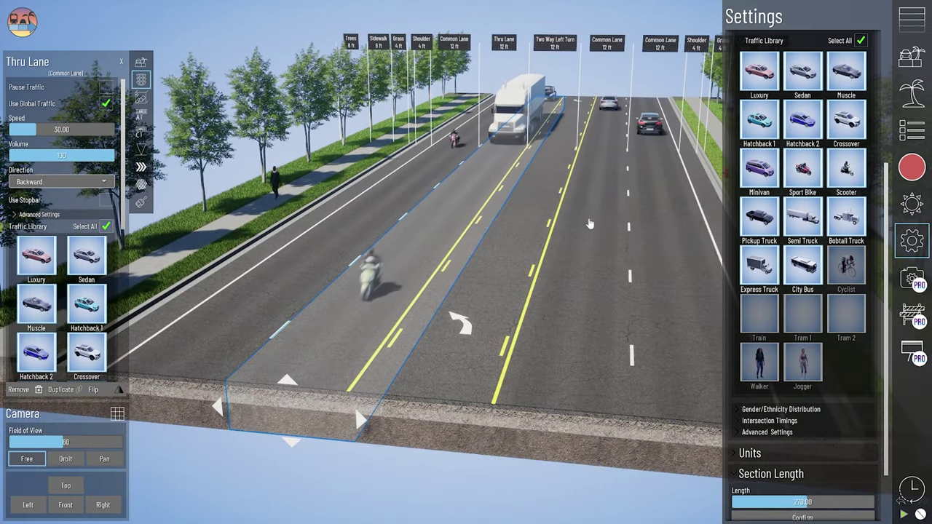
pyautogui.moveTo(433, 278); pyautogui.dragTo(505, 289, button='middle')
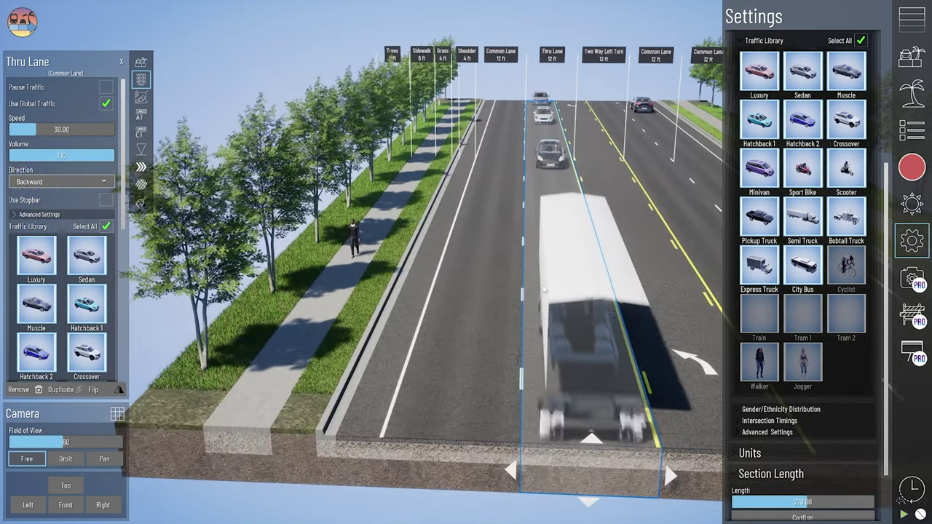
pyautogui.moveTo(526, 327); pyautogui.dragTo(506, 308, button='middle')
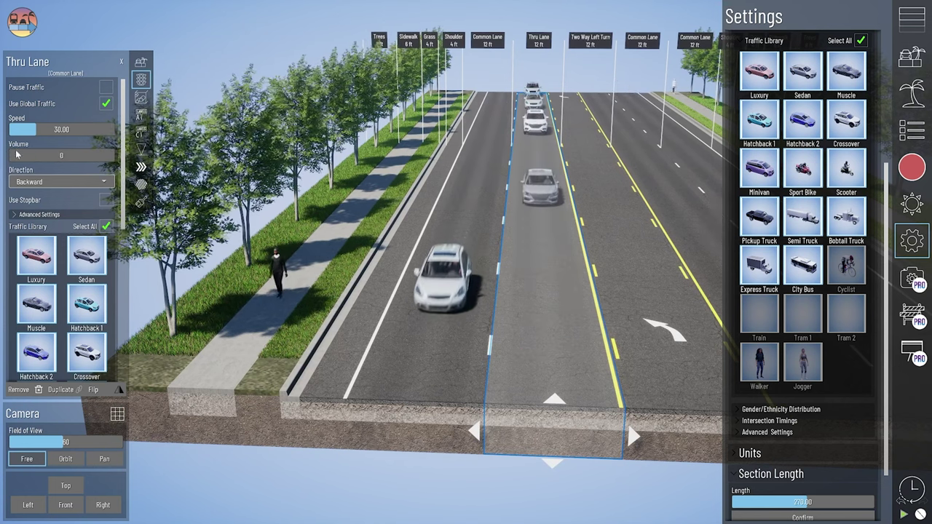
# Step: Look through the Thru Lane's primary asset options and keep All Traffic selected
pyautogui.click(141, 61)
pyautogui.click(77, 172)
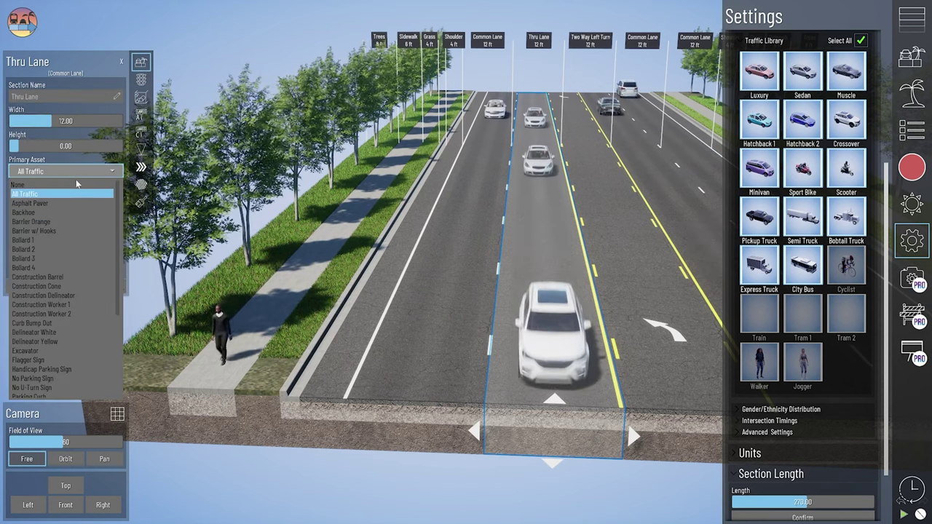
pyautogui.click(77, 191)
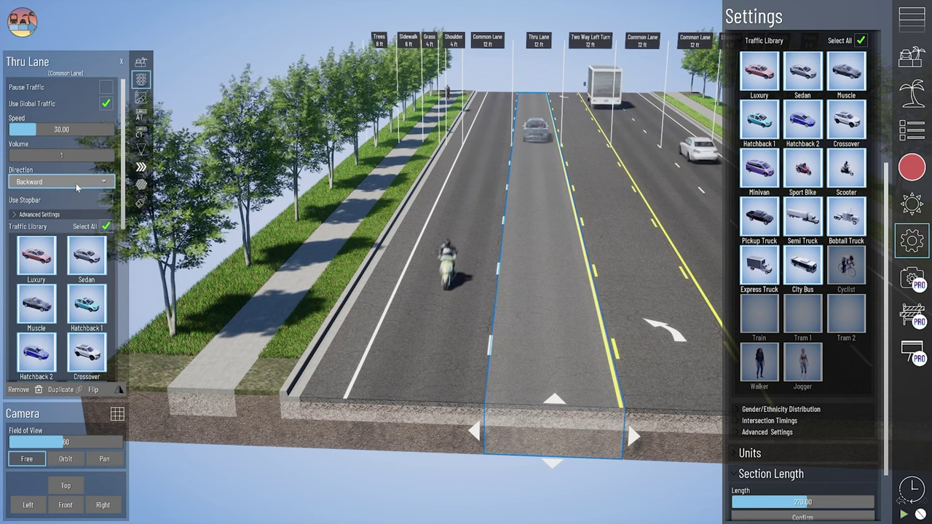
# Step: Switch the Thru Lane's traffic direction to Forward and back to Backward
pyautogui.click(75, 184)
pyautogui.click(76, 193)
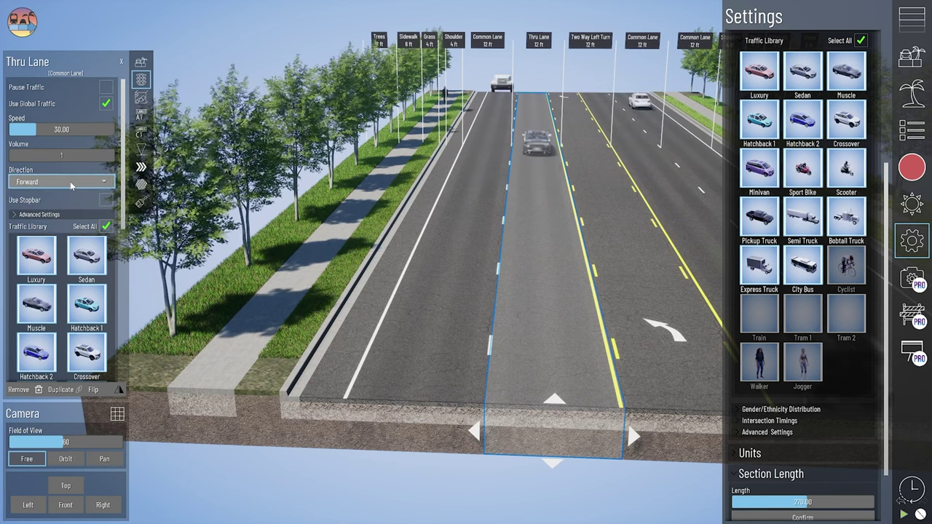
pyautogui.click(70, 182)
pyautogui.click(70, 204)
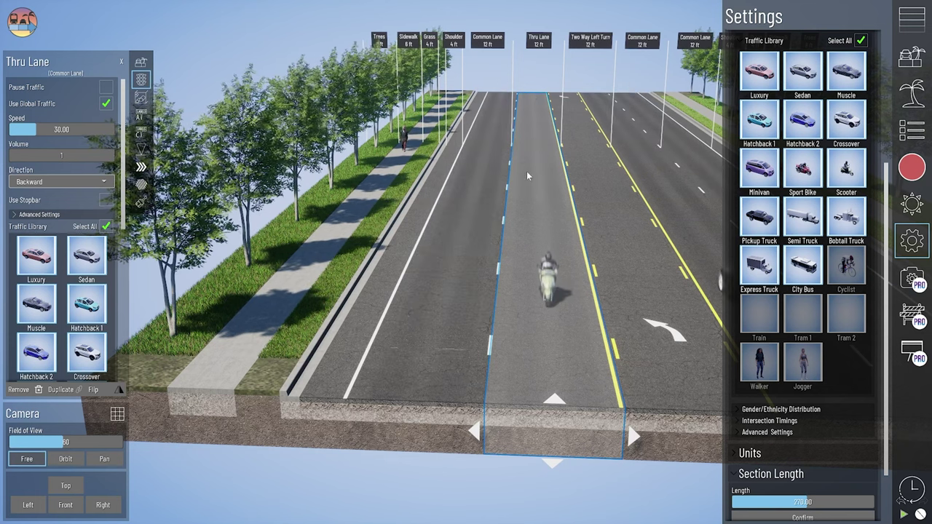
# Step: Exclude the Scooter, Sport Bike, Semi Truck, Bobtail Truck and Express Truck from the Thru Lane's traffic library
pyautogui.moveTo(528, 179); pyautogui.dragTo(351, 191, button='middle')
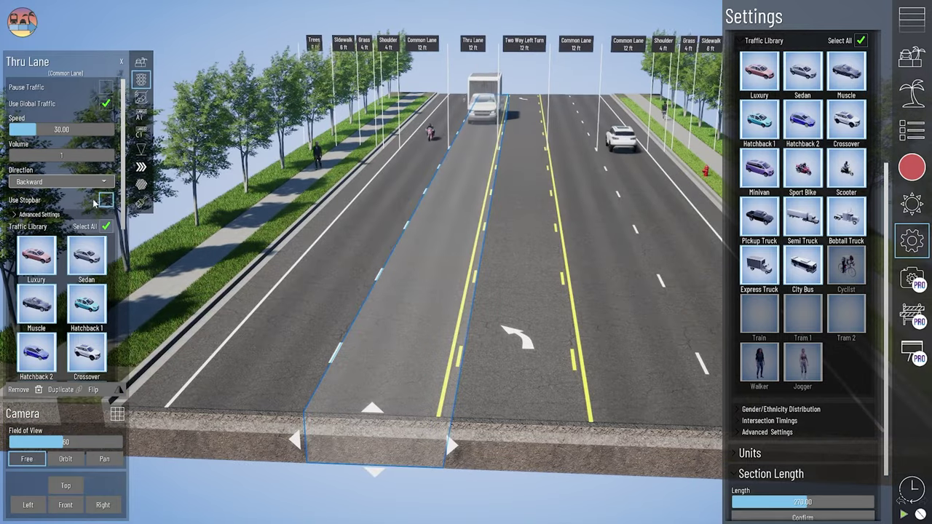
pyautogui.scroll(-3, 84, 198)
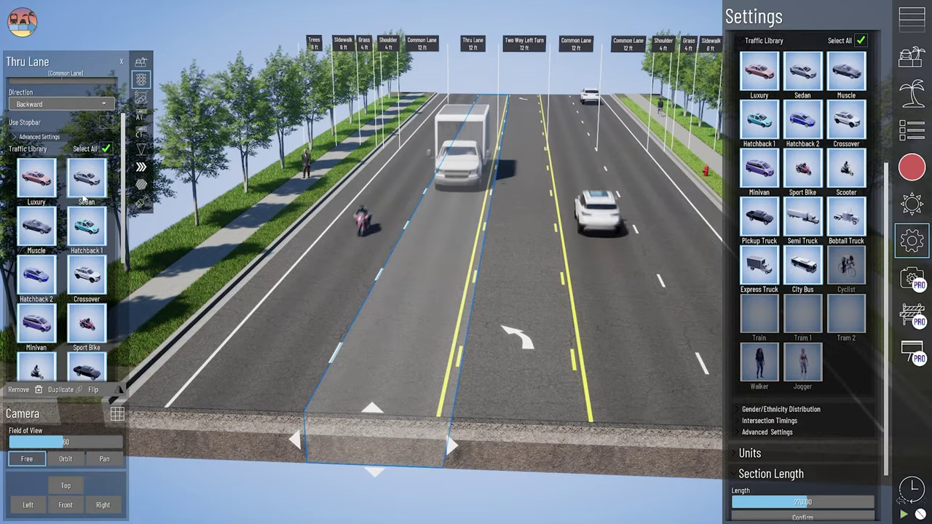
pyautogui.scroll(3, 83, 198)
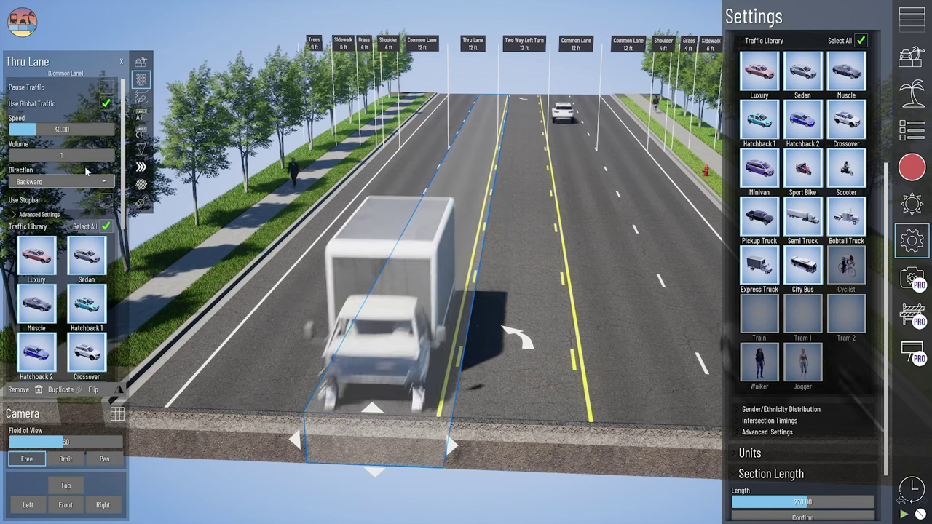
pyautogui.scroll(-3, 45, 167)
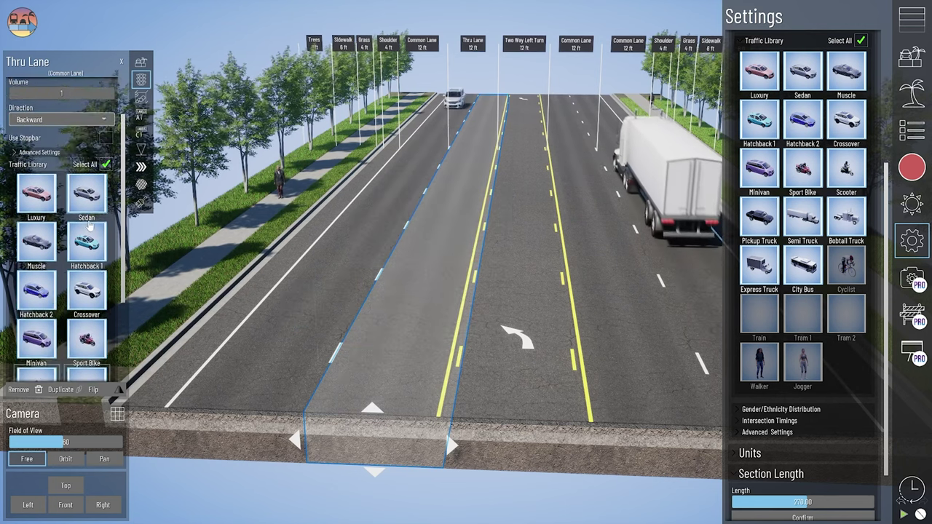
pyautogui.scroll(-5, 46, 167)
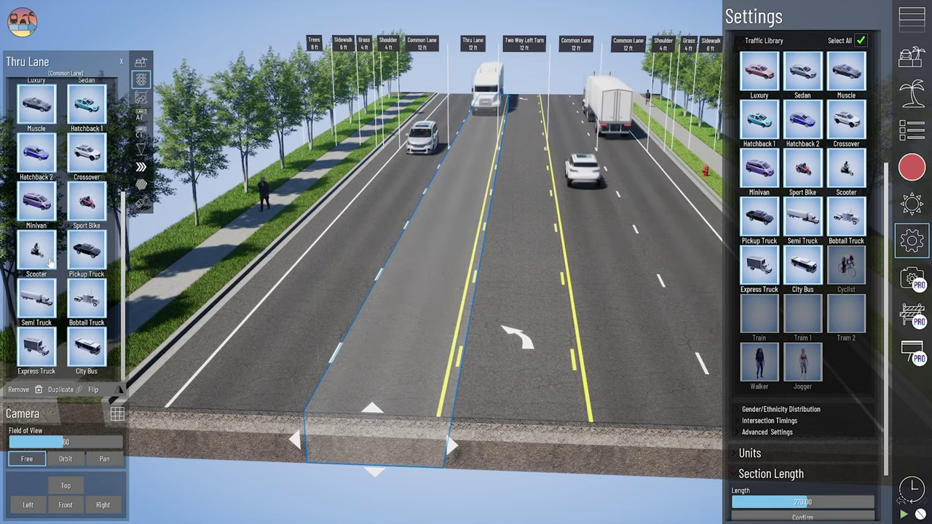
pyautogui.scroll(2, 77, 270)
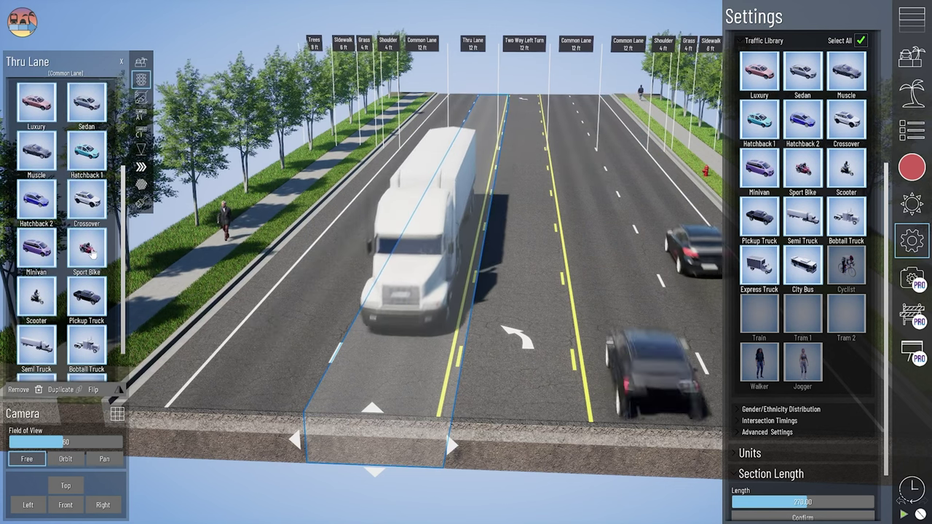
pyautogui.click(45, 293)
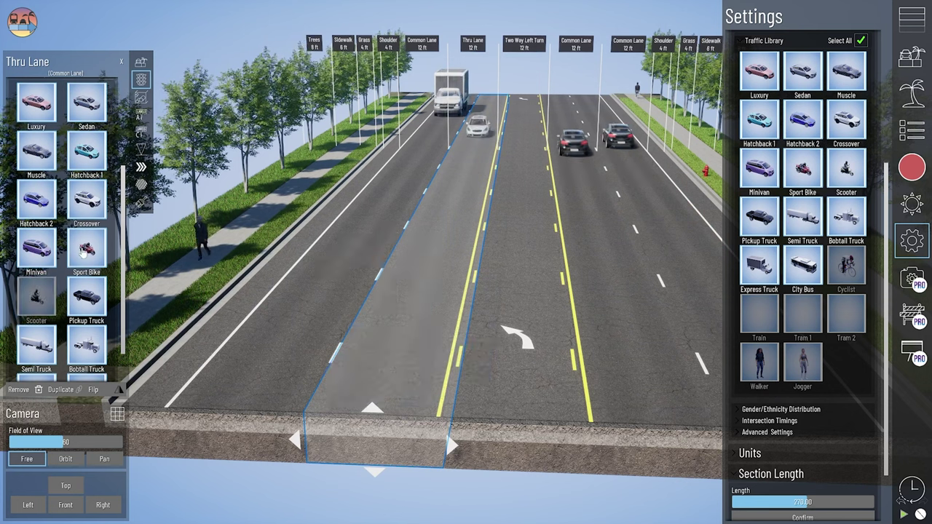
pyautogui.click(41, 349)
pyautogui.scroll(-2, 45, 345)
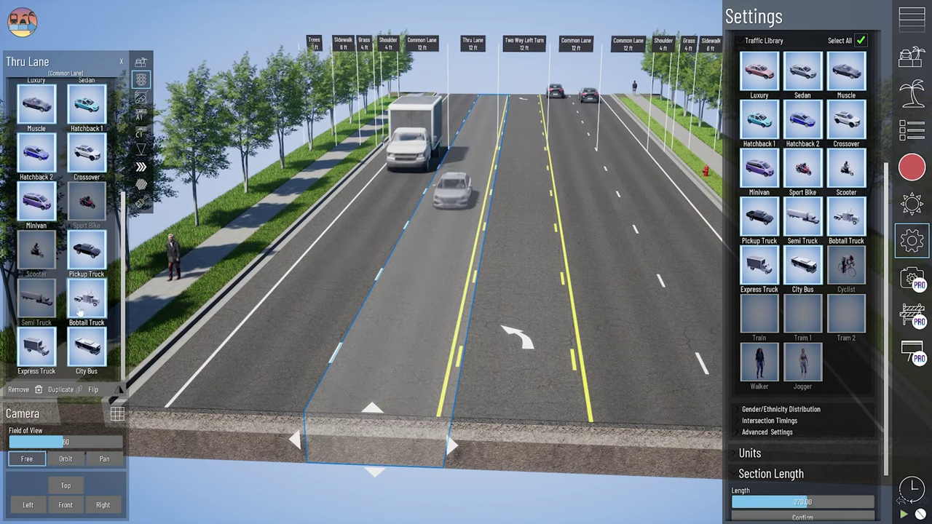
pyautogui.click(84, 301)
pyautogui.click(42, 346)
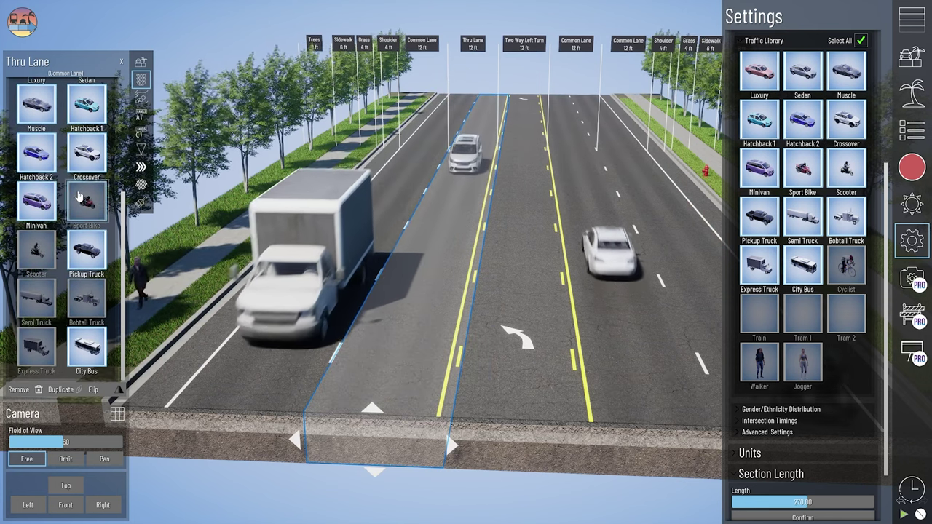
pyautogui.scroll(6, 75, 161)
pyautogui.scroll(-5, 75, 162)
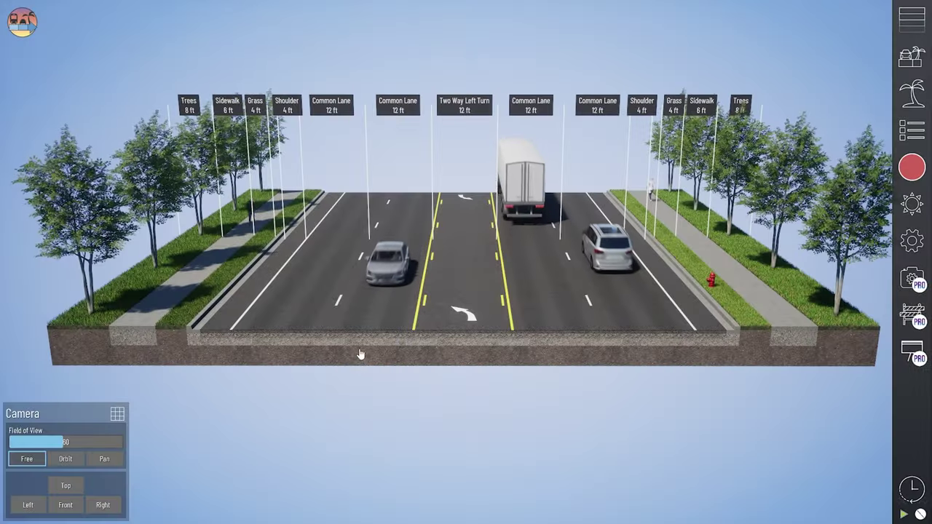
# Step: Enable pipe 1 under the inner common lane opposite the fire hydrant side, trying 48_inch_pipe before setting its type to 60_inch_pipe
pyautogui.click(367, 338)
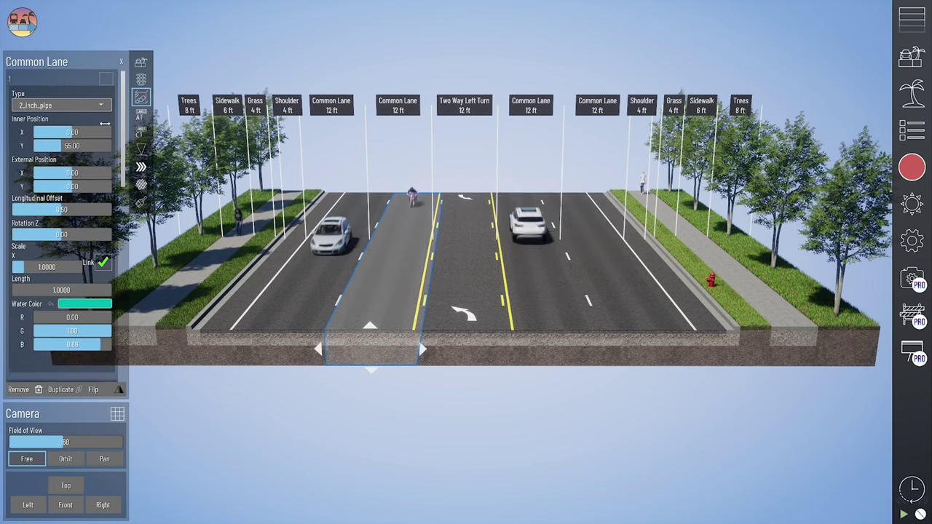
pyautogui.moveTo(363, 408); pyautogui.dragTo(360, 397, button='right')
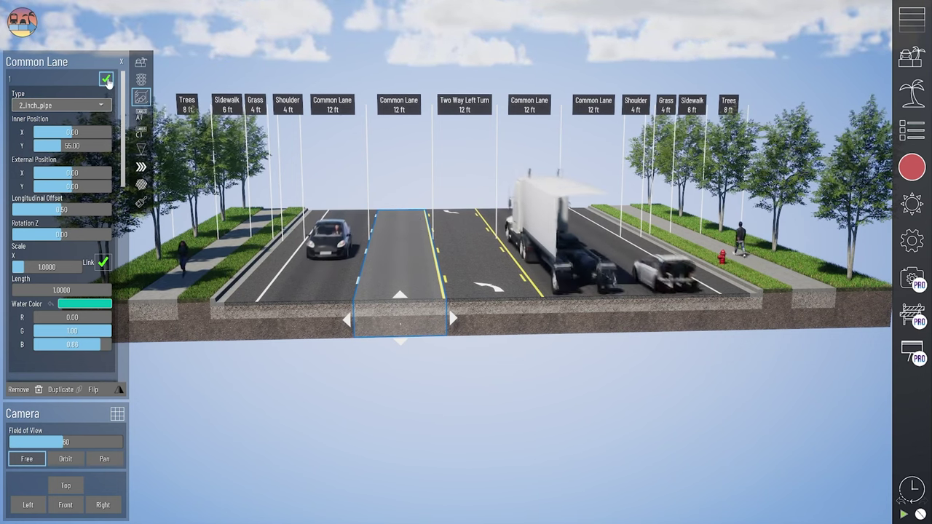
pyautogui.scroll(4, 379, 336)
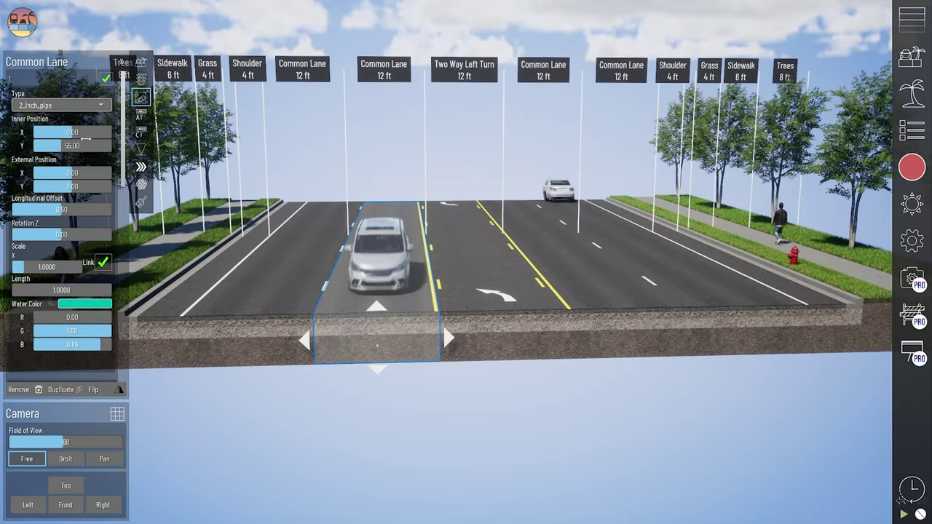
pyautogui.click(73, 105)
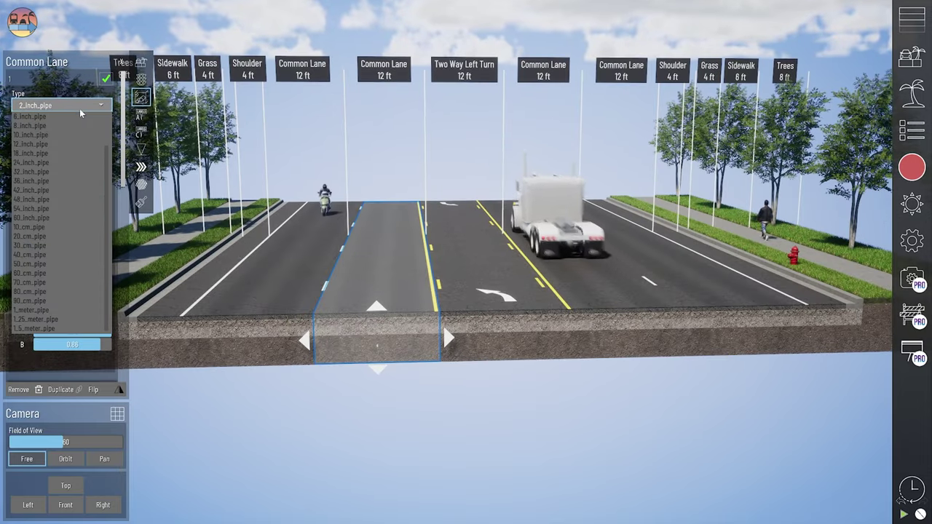
pyautogui.click(71, 199)
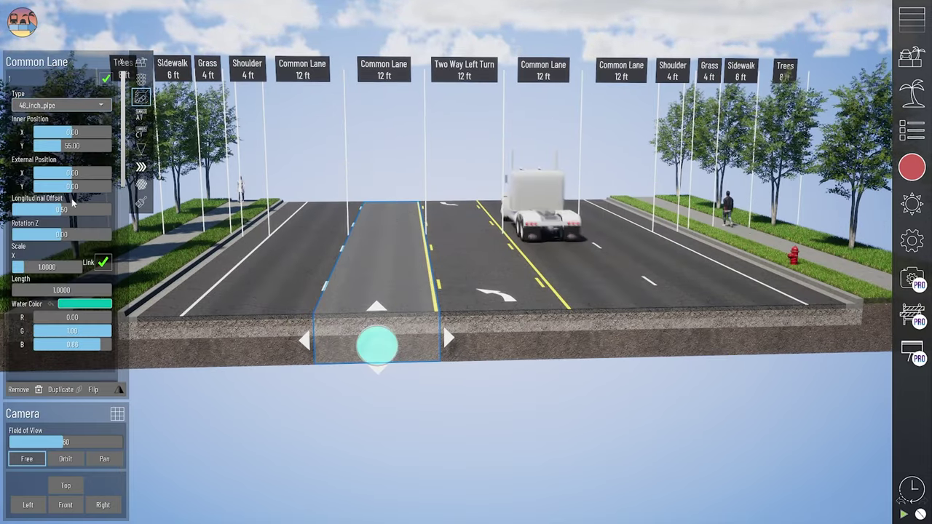
pyautogui.click(47, 109)
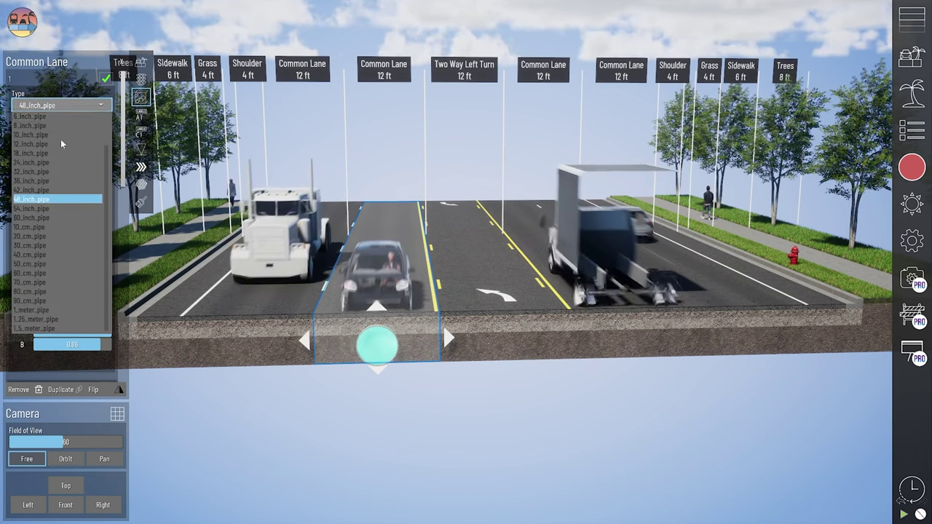
pyautogui.click(74, 219)
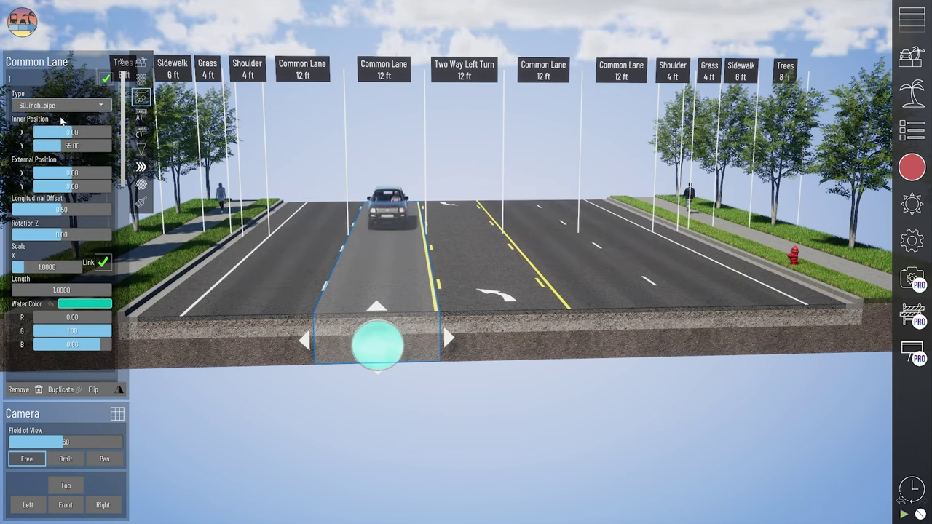
# Step: Raise the inner common lane containing the 60-inch pipe to a height of 3.50 ft
pyautogui.moveTo(400, 408); pyautogui.dragTo(404, 401, button='right')
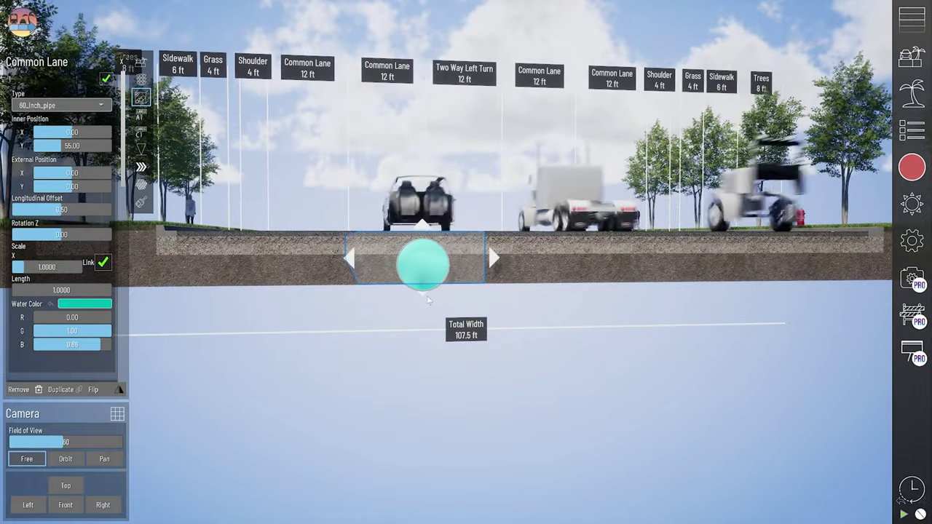
pyautogui.moveTo(401, 319); pyautogui.dragTo(395, 323, button='right')
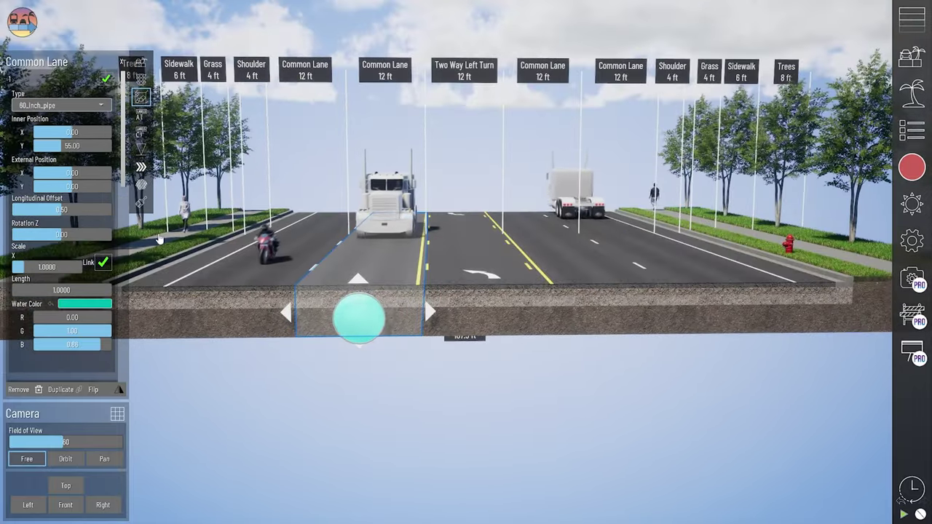
pyautogui.click(141, 64)
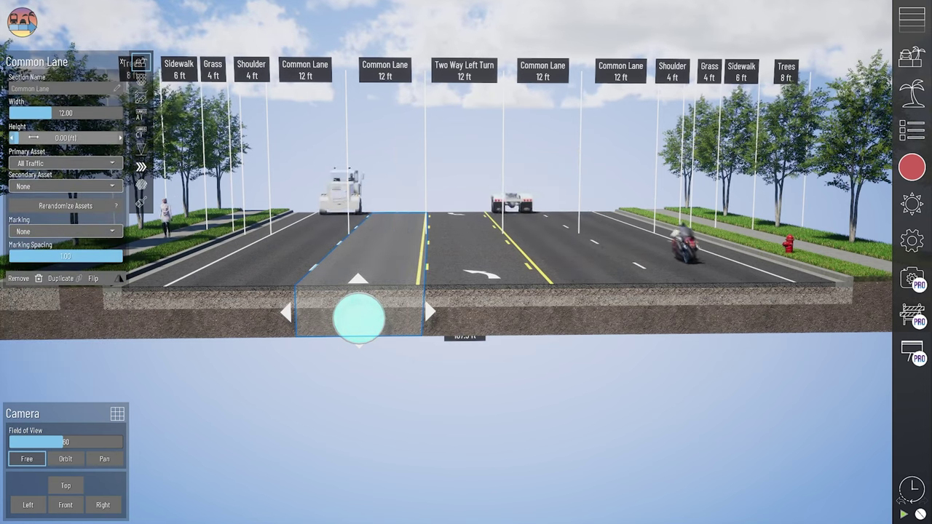
pyautogui.moveTo(33, 138); pyautogui.dragTo(144, 143)
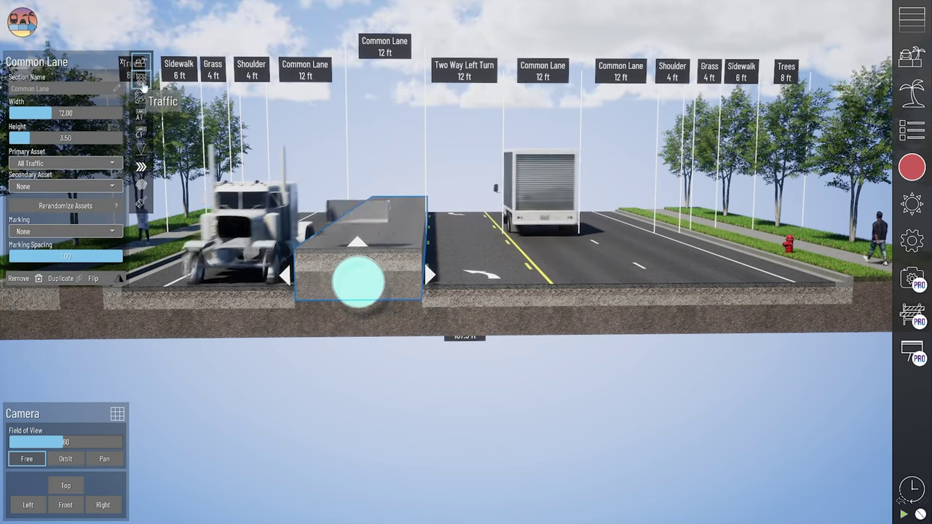
# Step: Set the pipe's inner position to X 20 and Y -1, trying an external X position of 340 before returning it to 0
pyautogui.click(143, 99)
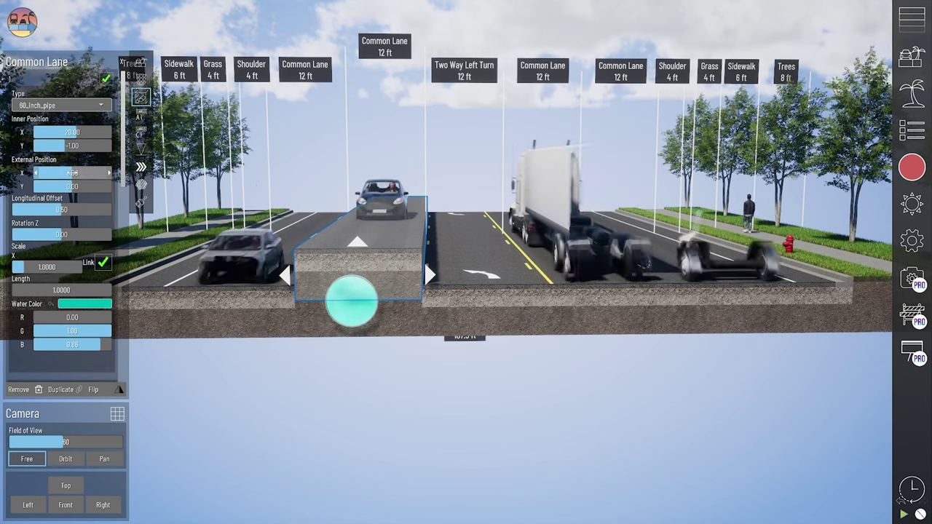
pyautogui.moveTo(319, 300); pyautogui.dragTo(291, 301)
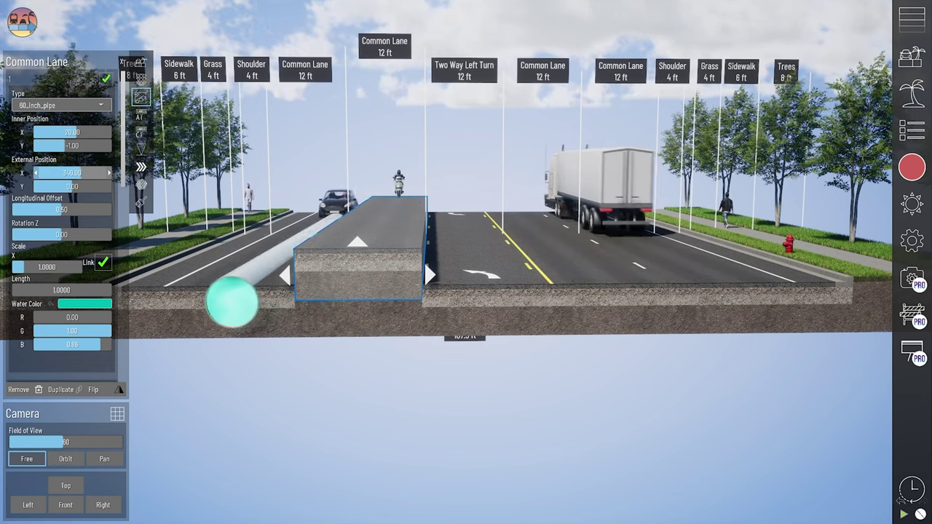
pyautogui.moveTo(348, 301)
pyautogui.mouseDown()
pyautogui.moveTo(435, 297)
pyautogui.moveTo(355, 301)
pyautogui.mouseUp()
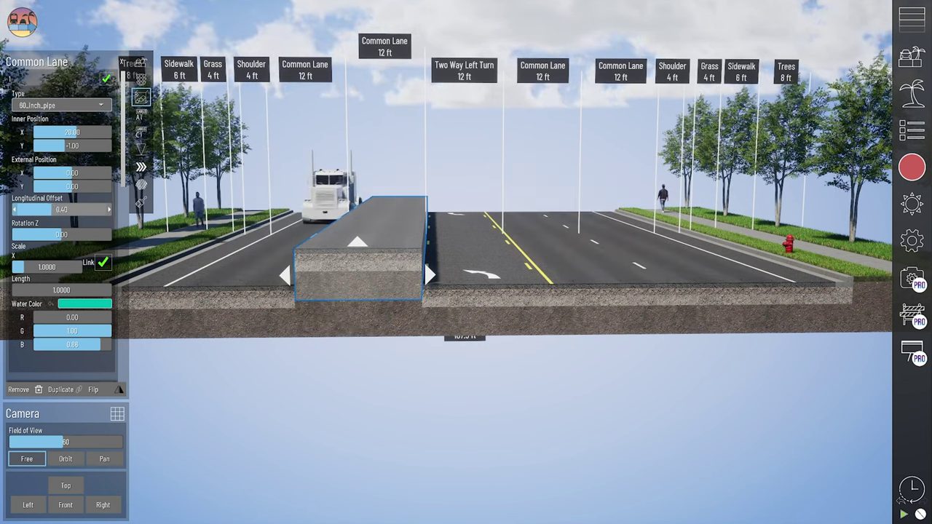
# Step: Set the pipe's longitudinal offset to about 0.55 so it projects from the front of the road section
pyautogui.moveTo(70, 210)
pyautogui.mouseDown()
pyautogui.moveTo(92, 210)
pyautogui.moveTo(66, 210)
pyautogui.mouseUp()
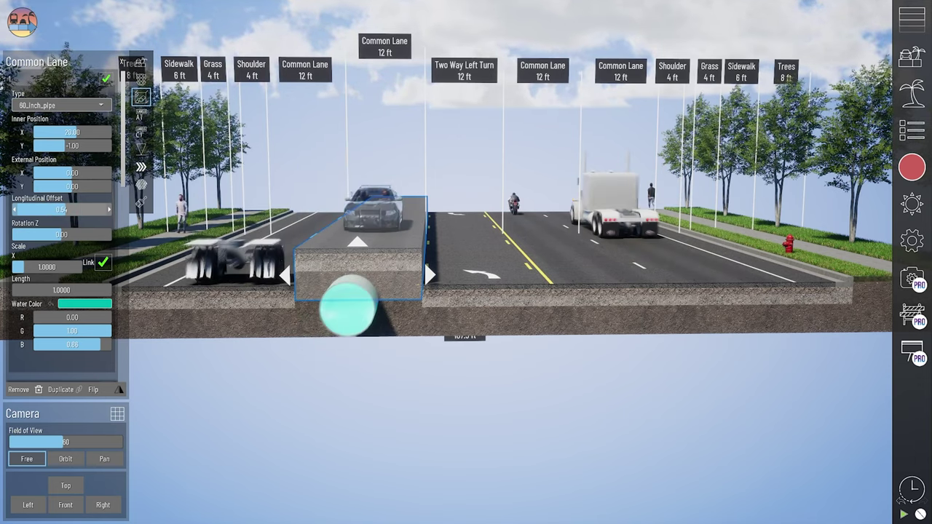
pyautogui.moveTo(316, 310); pyautogui.dragTo(312, 312, button='right')
pyautogui.scroll(-2, 311, 311)
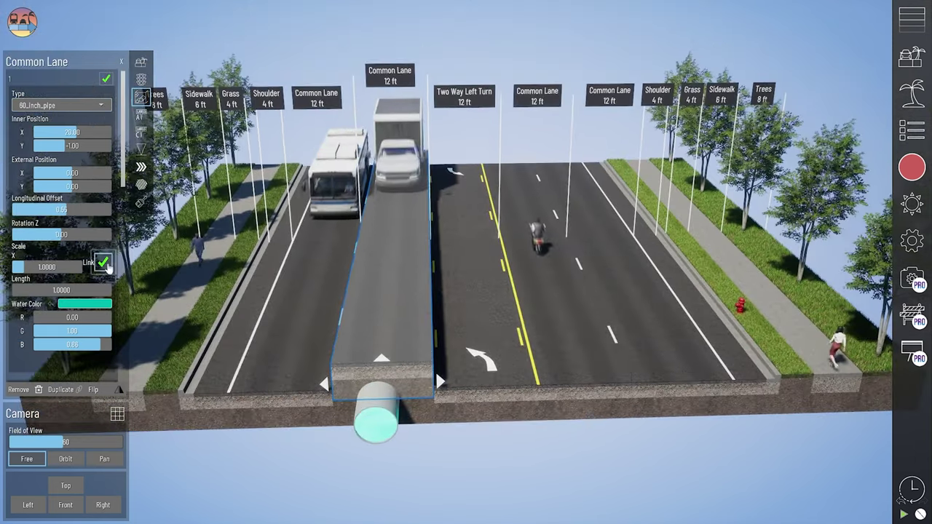
# Step: Try rotating the pipe about the Z axis and reset its rotation to 0
pyautogui.scroll(-1, 74, 235)
pyautogui.moveTo(75, 219); pyautogui.dragTo(74, 219)
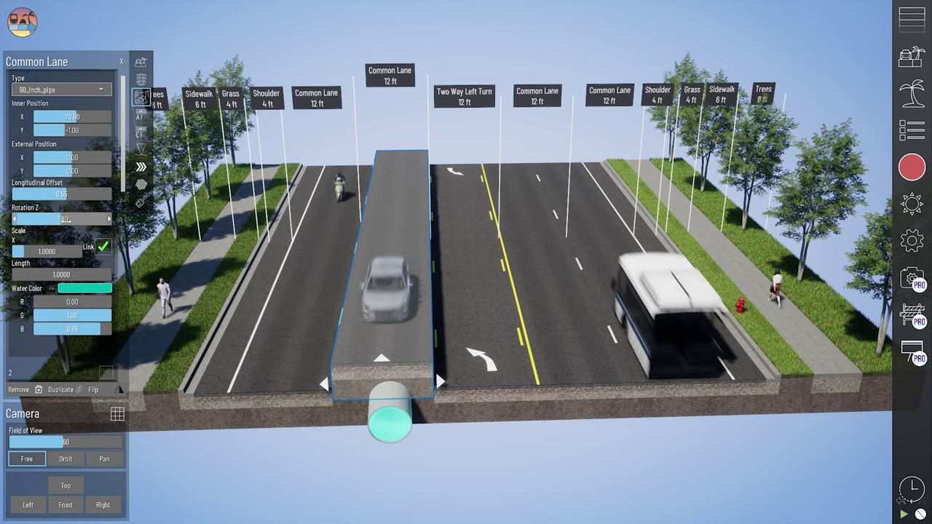
pyautogui.click(73, 219)
pyautogui.write('0')
pyautogui.press('Return')
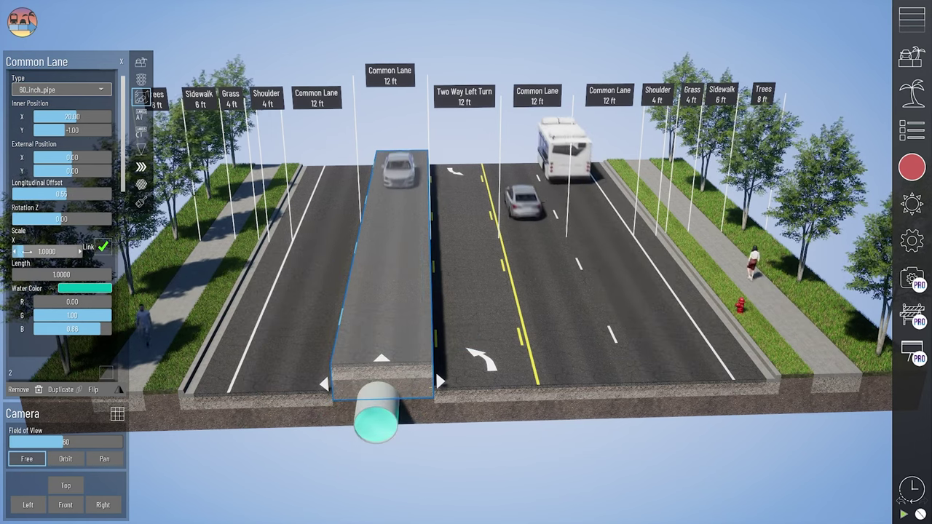
# Step: Try a linked pipe scale of 1.2, reset it to 1, and unlink the X and Y scales
pyautogui.moveTo(48, 252); pyautogui.dragTo(50, 251)
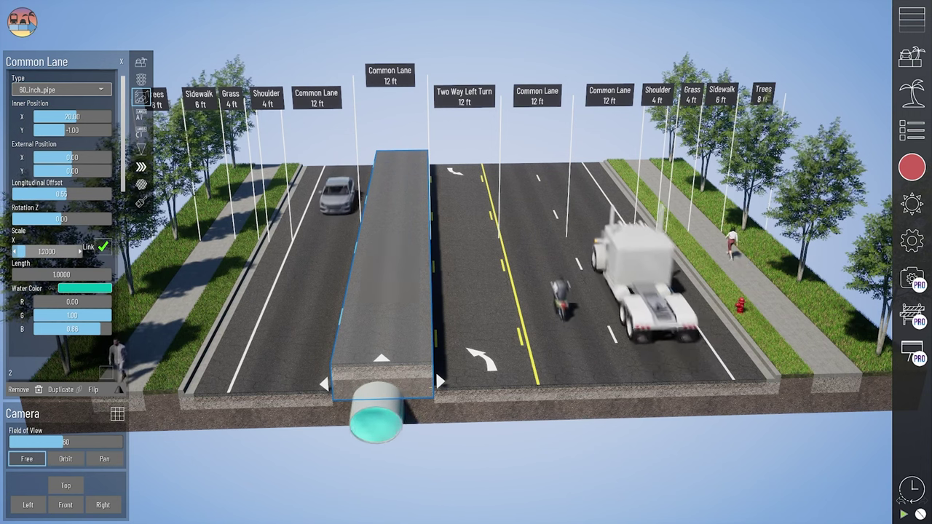
pyautogui.moveTo(50, 251); pyautogui.dragTo(49, 251)
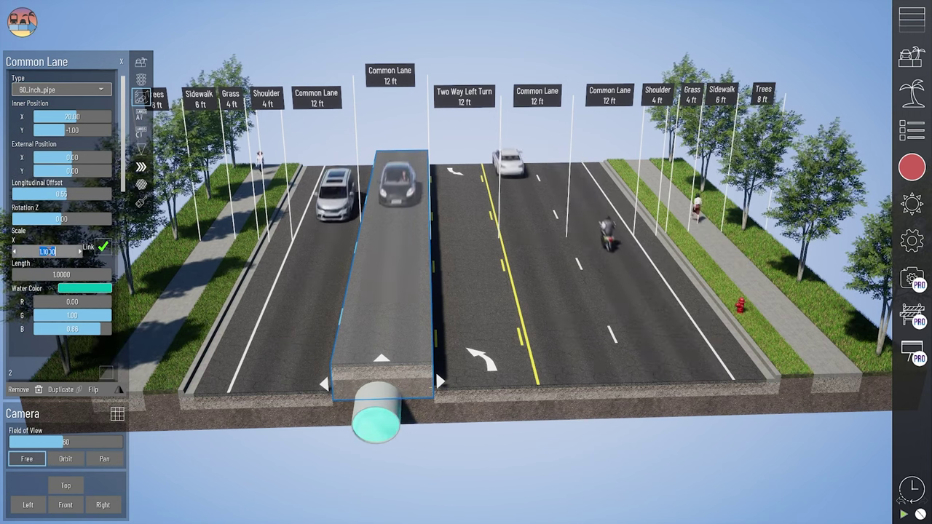
pyautogui.click(47, 251)
pyautogui.write('1')
pyautogui.press('Return')
pyautogui.click(102, 248)
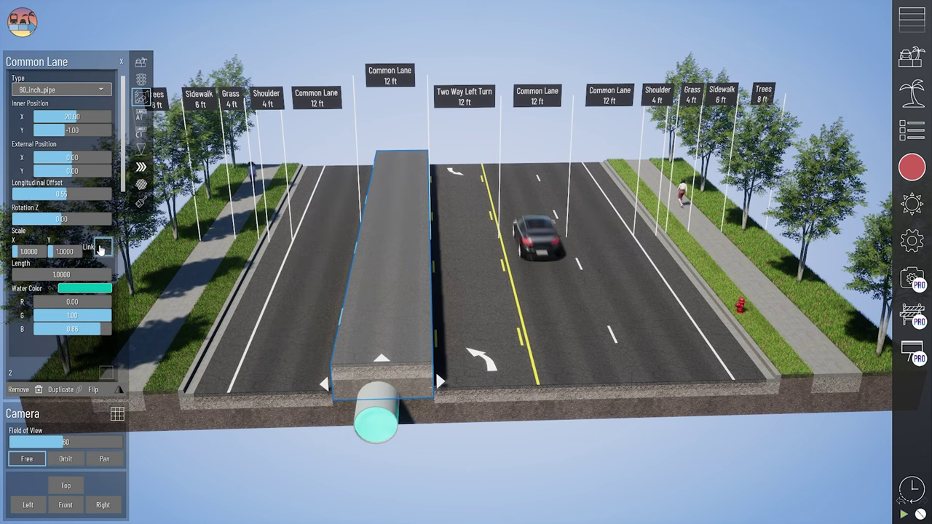
# Step: Try a length of 3 for the pipe and reset its length to 1
pyautogui.moveTo(376, 478); pyautogui.dragTo(372, 458, button='middle')
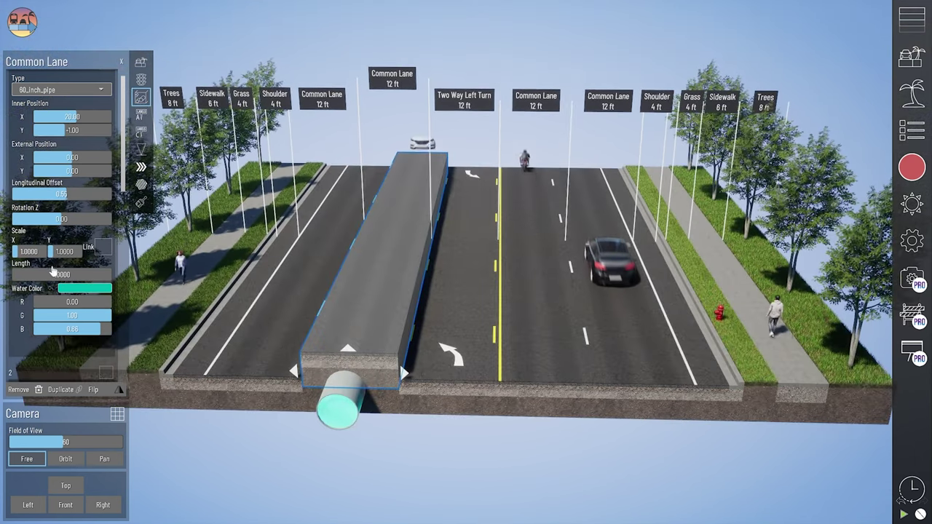
pyautogui.moveTo(48, 273); pyautogui.dragTo(73, 274)
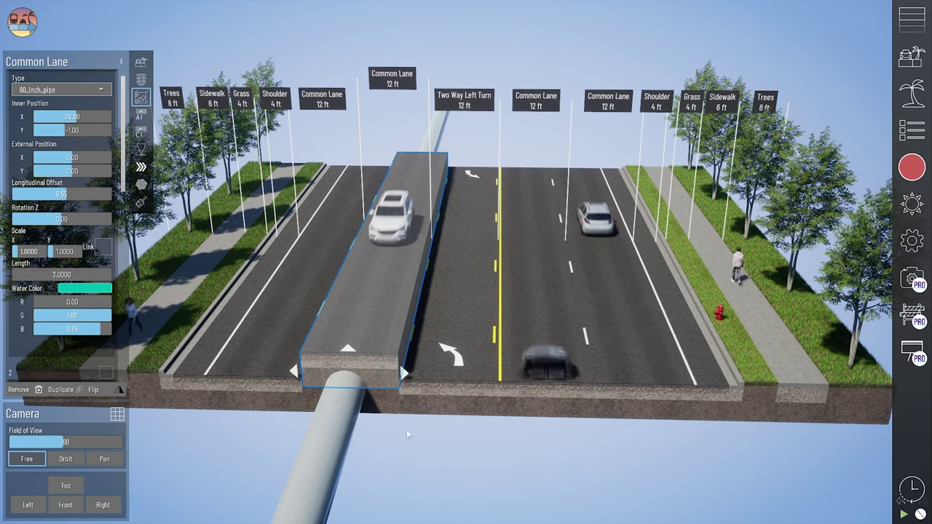
pyautogui.rightClick(324, 424)
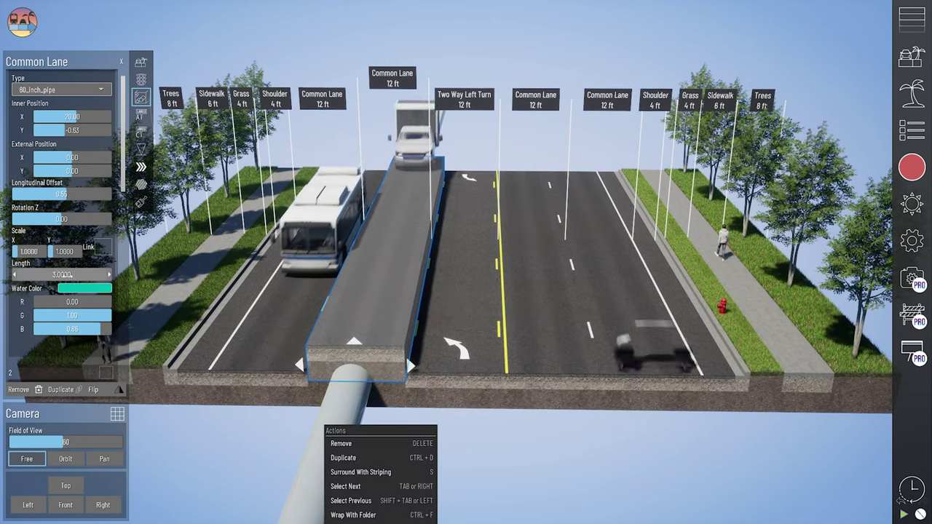
pyautogui.click(67, 275)
pyautogui.write('1')
pyautogui.press('Return')
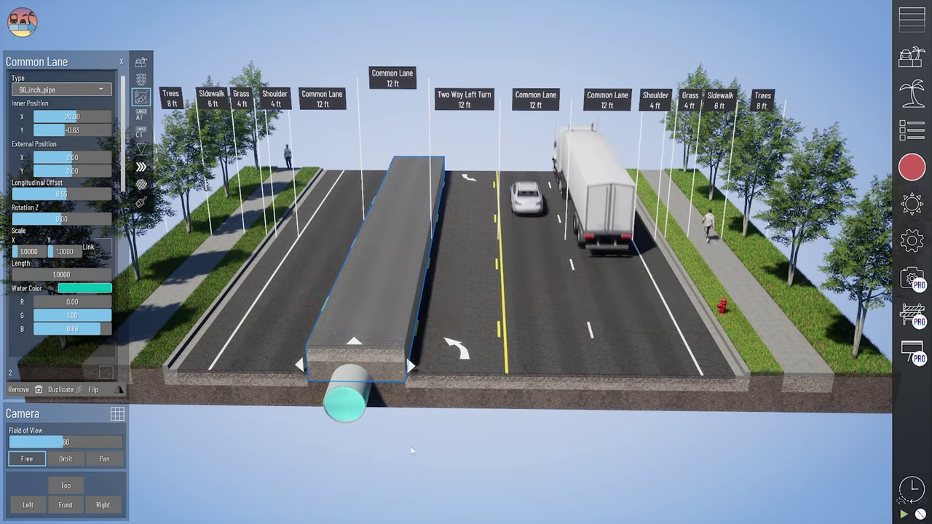
# Step: Change the pipe's water color to blue
pyautogui.moveTo(425, 473); pyautogui.dragTo(372, 402, button='right')
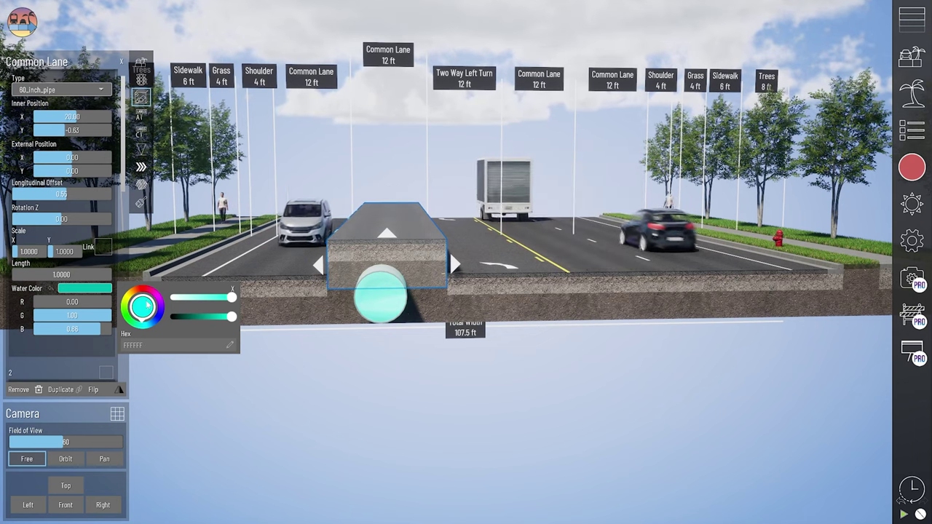
pyautogui.moveTo(148, 306); pyautogui.dragTo(133, 330)
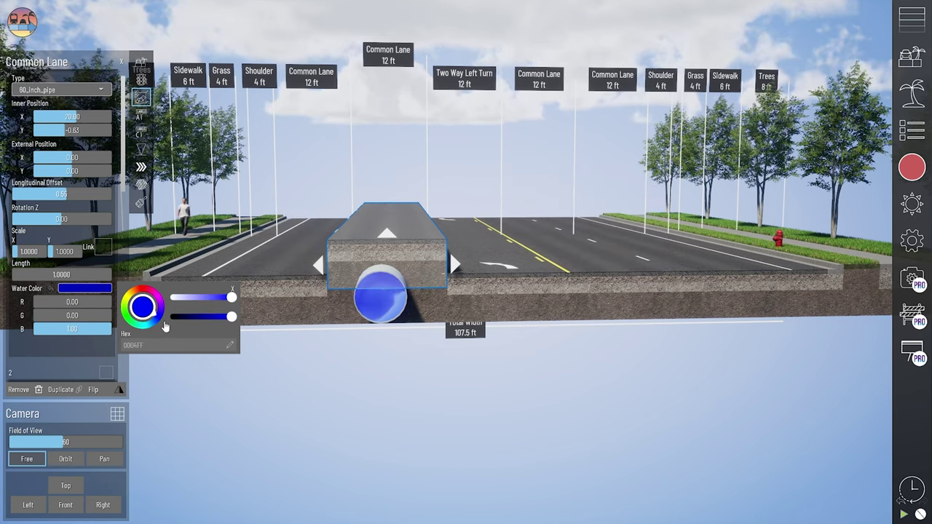
pyautogui.moveTo(164, 332); pyautogui.dragTo(146, 310)
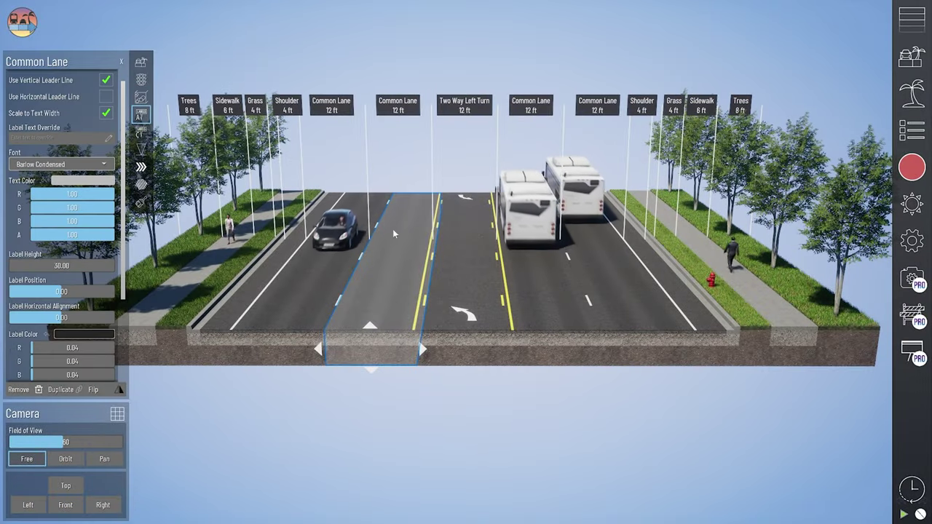
# Step: Open the automatic section label settings of the inner common lane and toggle its Use Label option
pyautogui.moveTo(393, 234); pyautogui.dragTo(447, 277, button='middle')
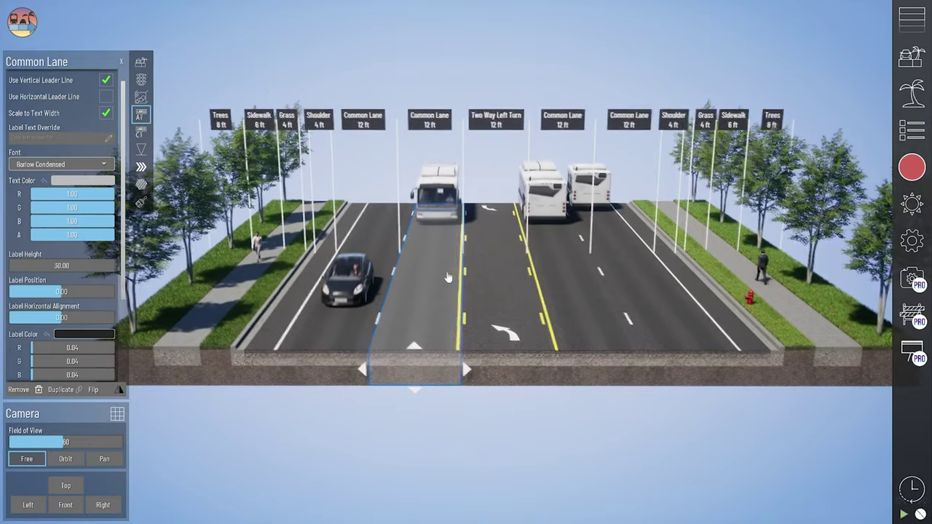
pyautogui.moveTo(447, 277); pyautogui.dragTo(492, 264, button='right')
pyautogui.scroll(1, 88, 156)
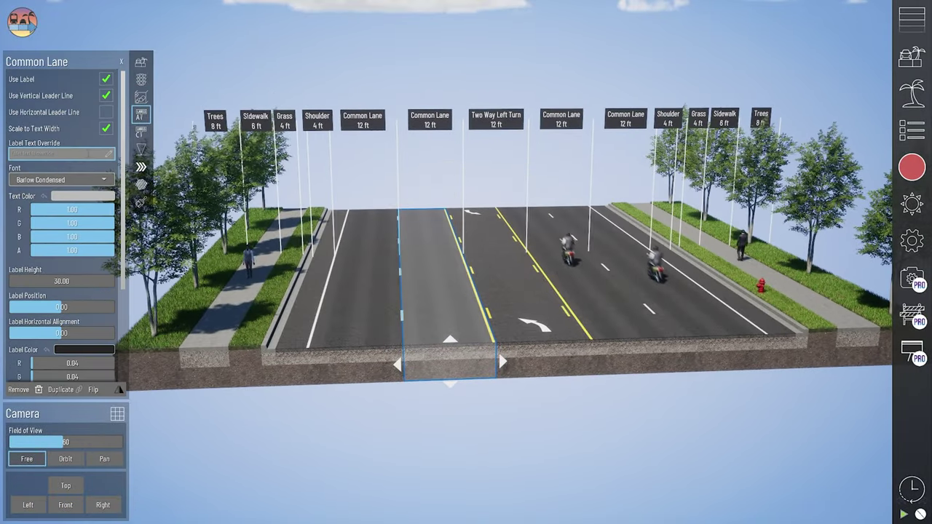
pyautogui.click(139, 64)
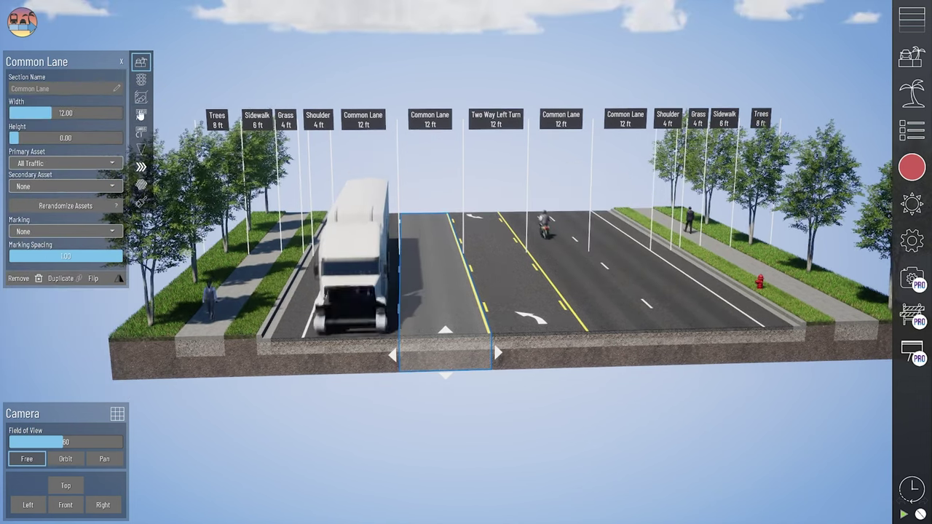
pyautogui.click(140, 114)
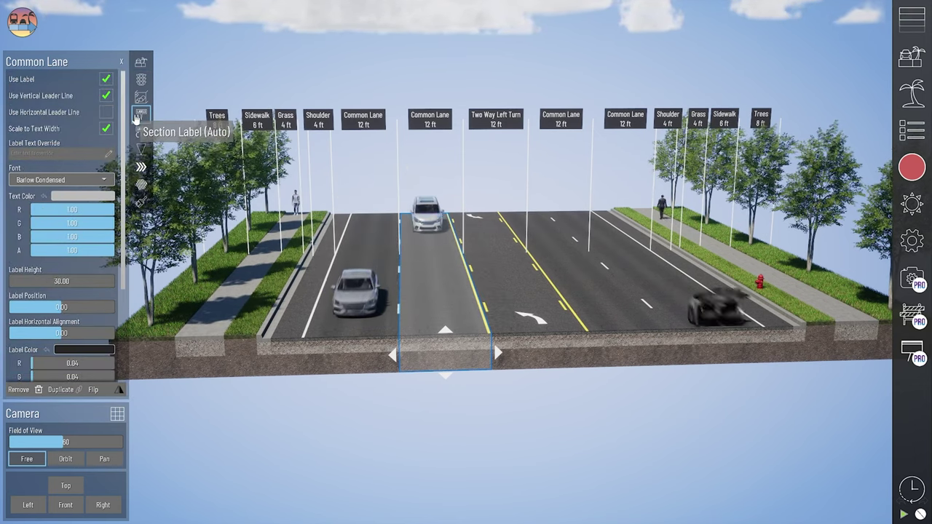
pyautogui.click(107, 80)
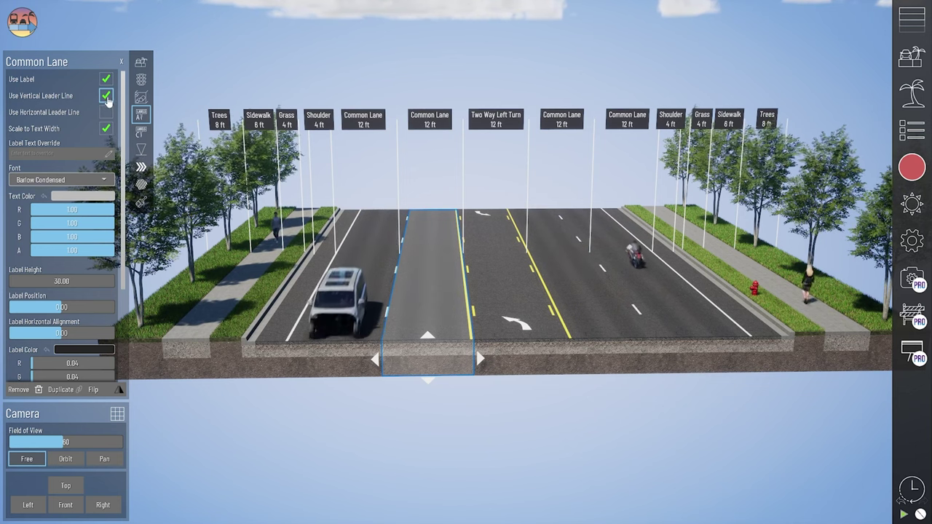
# Step: Turn off the vertical leader lines of the inner common lane and the adjoining Two Way Left Turn section
pyautogui.click(106, 95)
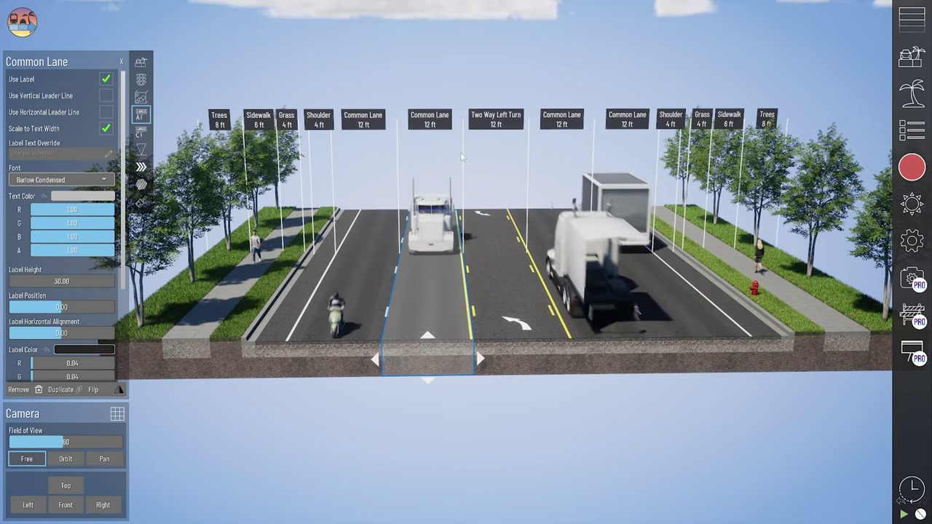
pyautogui.click(343, 361)
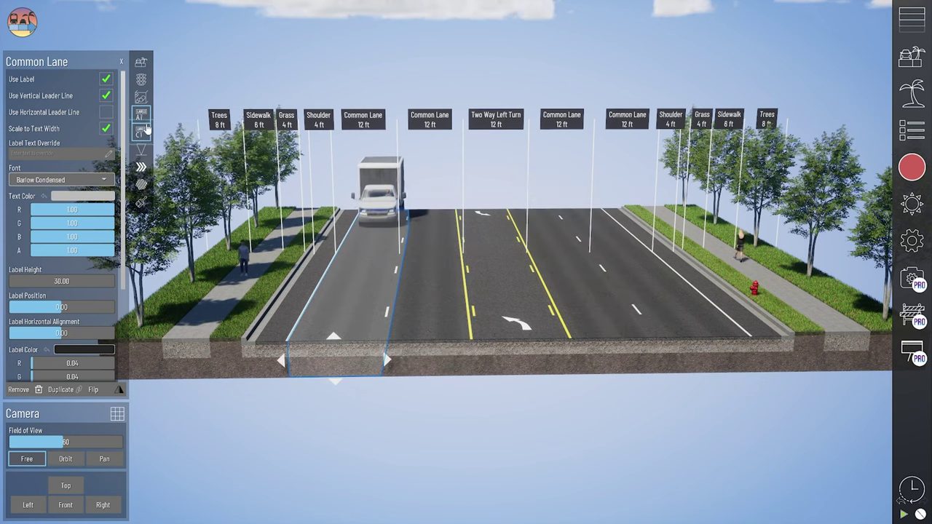
pyautogui.click(508, 352)
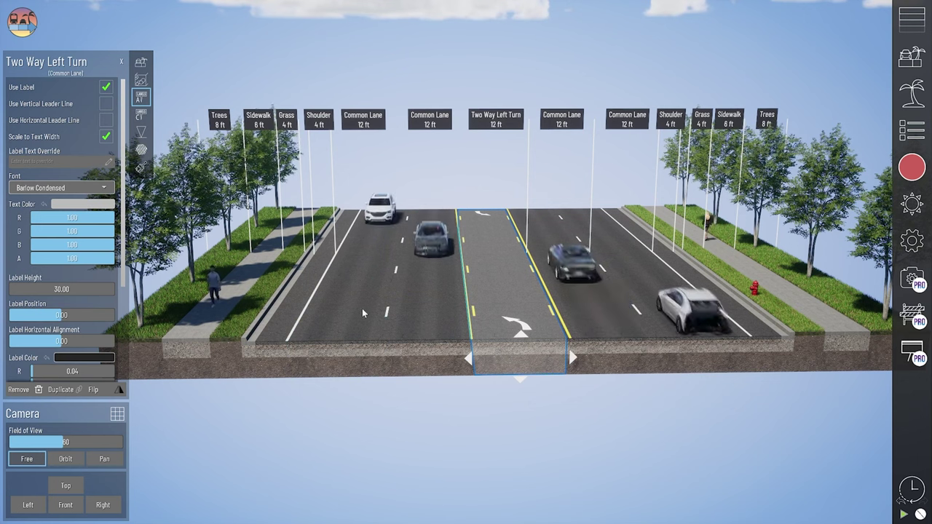
pyautogui.click(412, 339)
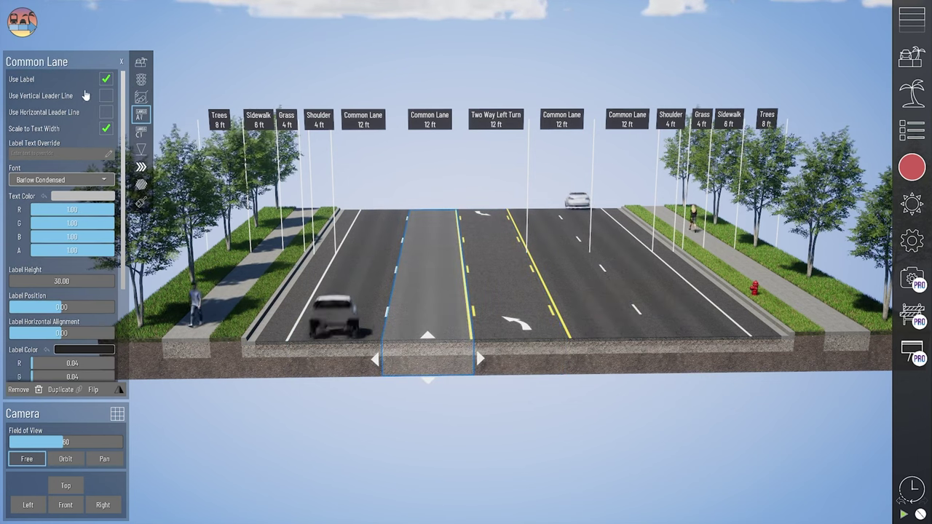
# Step: Restore the inner common lane's vertical leader line and toggle its horizontal leader line on and back off
pyautogui.click(106, 111)
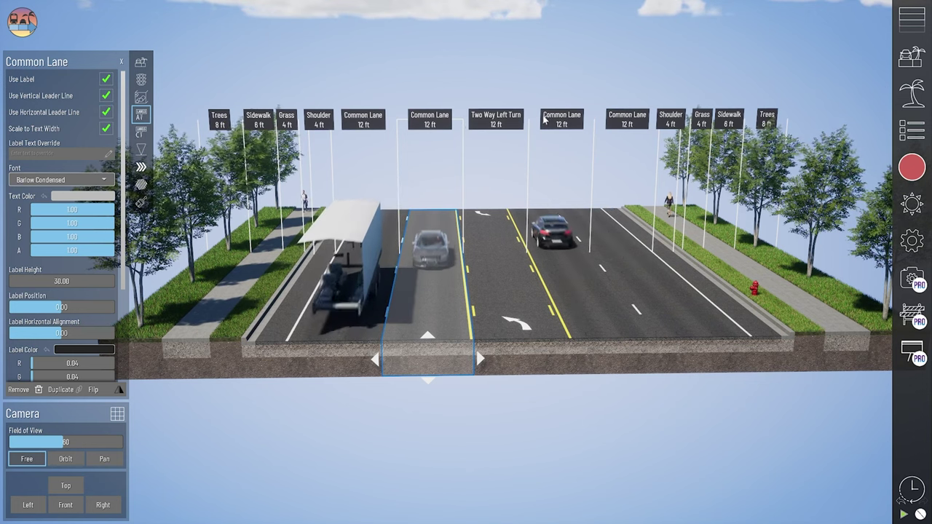
pyautogui.click(106, 113)
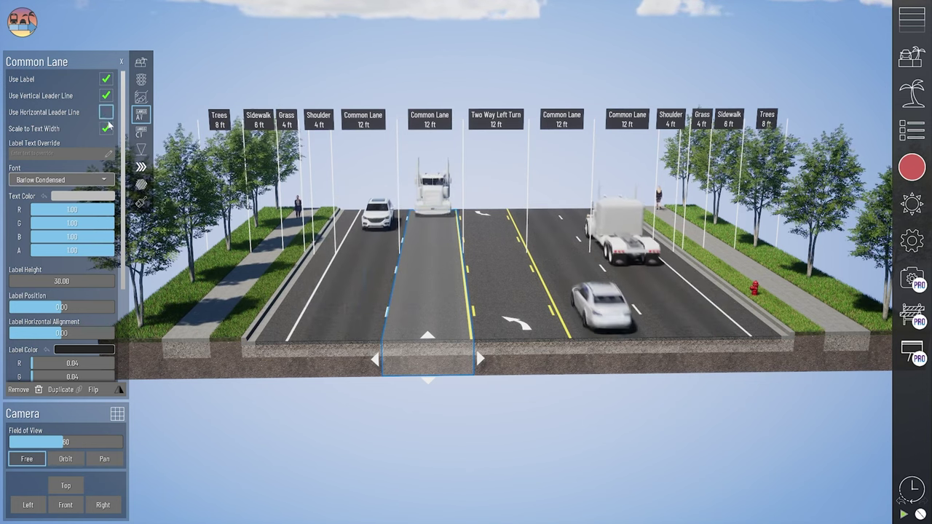
# Step: Toggle the Scale to Text Width option of the inner common lane's label and override its text with "Lane"
pyautogui.click(106, 129)
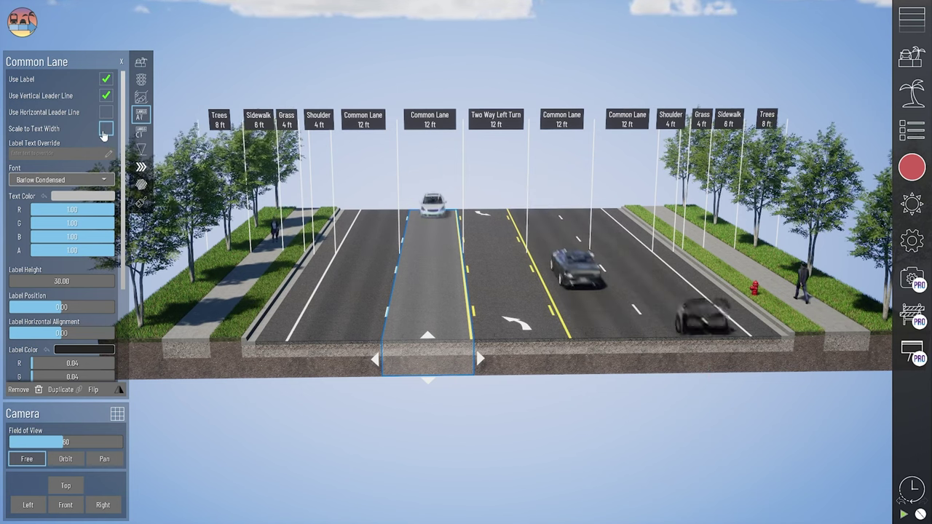
pyautogui.moveTo(412, 142); pyautogui.dragTo(416, 142, button='right')
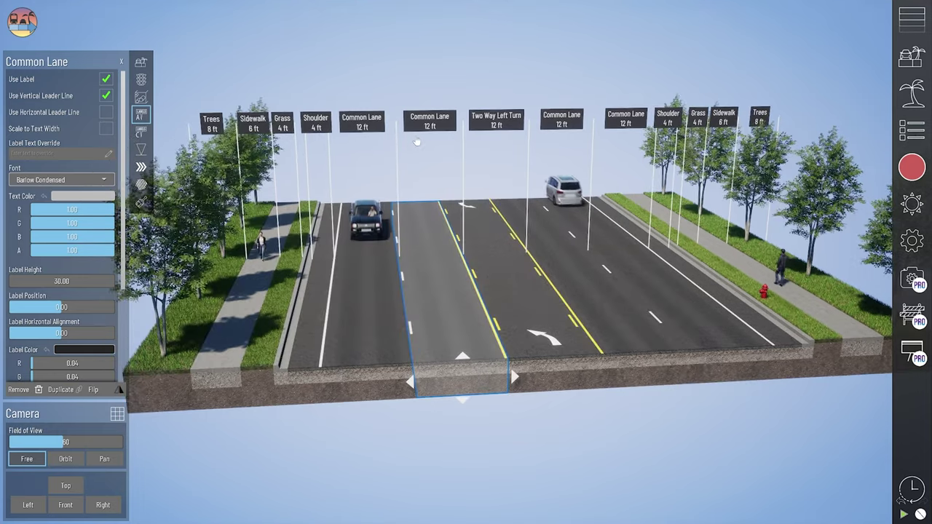
pyautogui.click(64, 153)
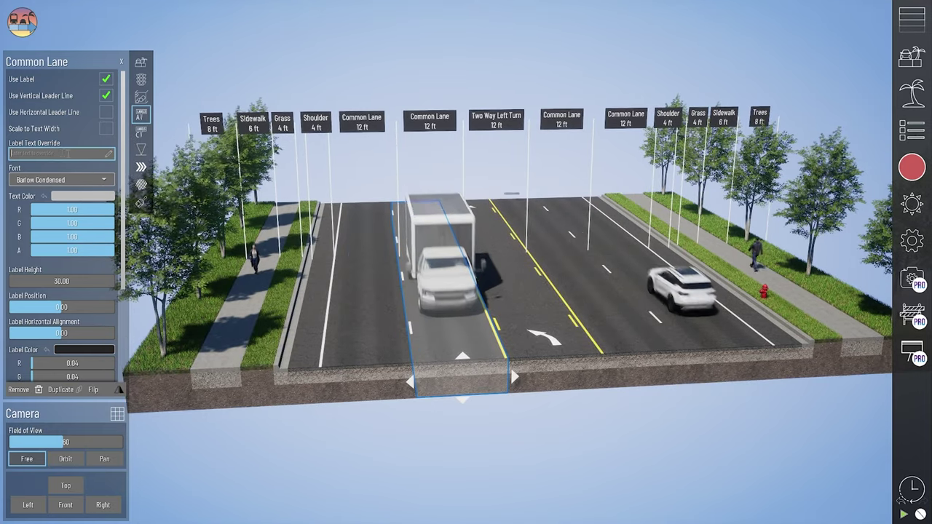
pyautogui.write('Lane')
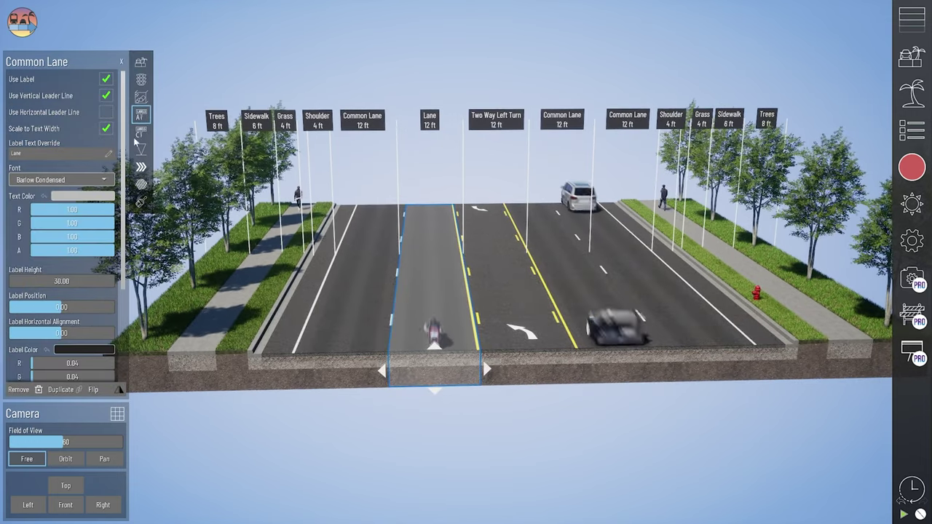
# Step: Try the Merriweather font and a red text color on the Lane label, and restore Barlow Condensed and white
pyautogui.click(87, 180)
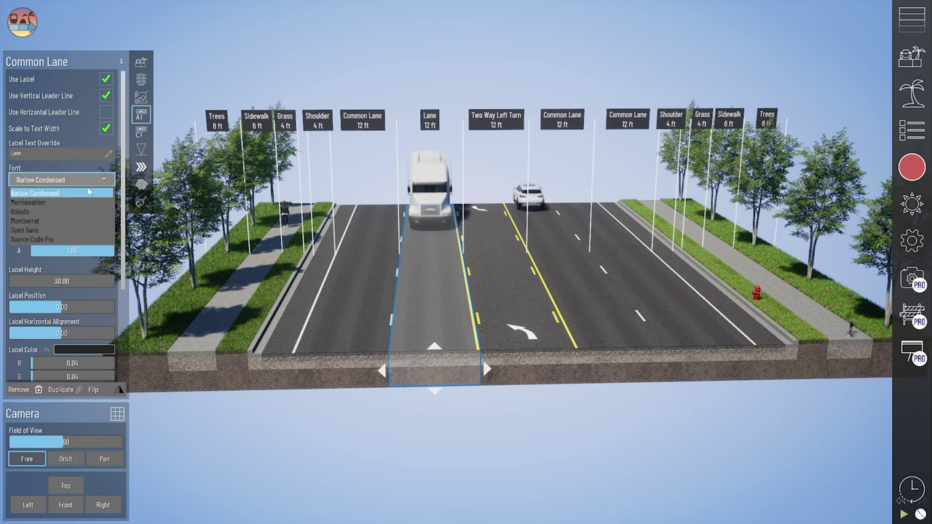
pyautogui.click(70, 221)
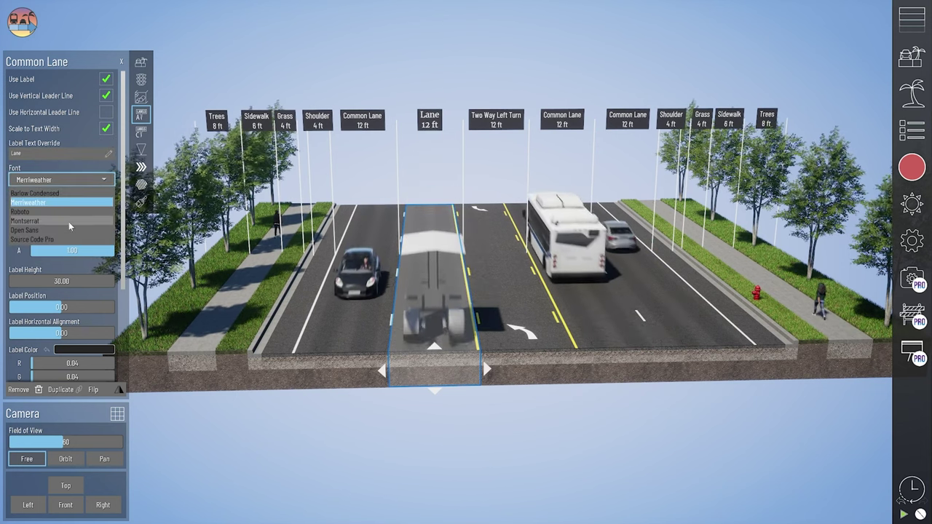
pyautogui.click(58, 230)
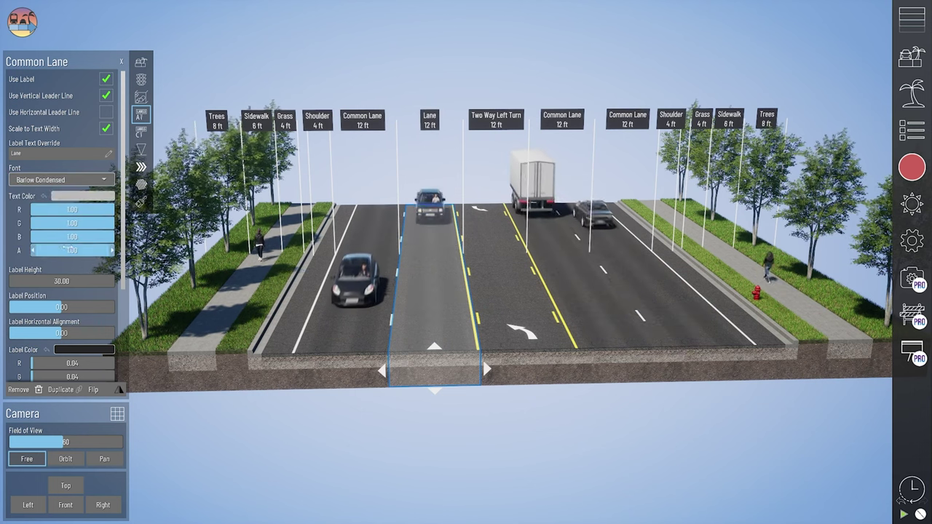
pyautogui.click(73, 197)
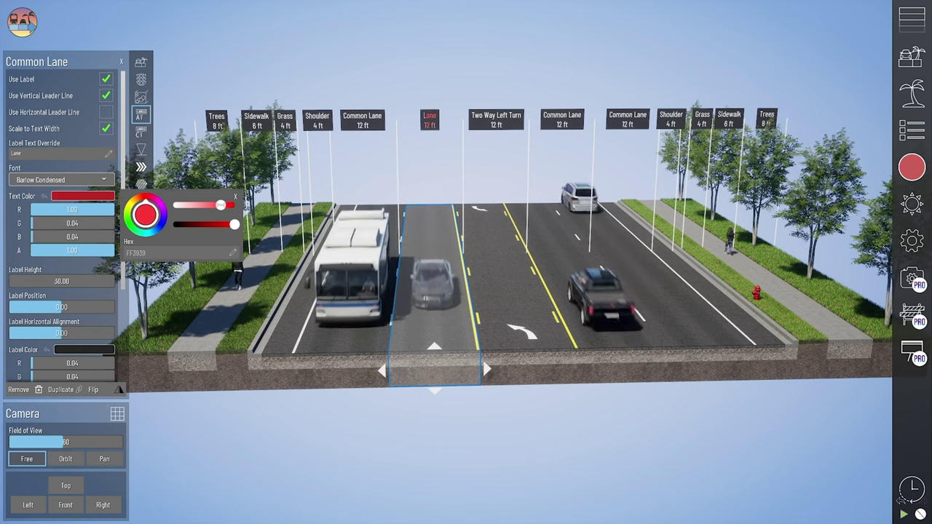
pyautogui.moveTo(219, 205); pyautogui.dragTo(174, 206)
# Step: Move the Lane label down to the section's front face with label position -1.00 and label height about 2.42 ft
pyautogui.moveTo(66, 281); pyautogui.dragTo(51, 306)
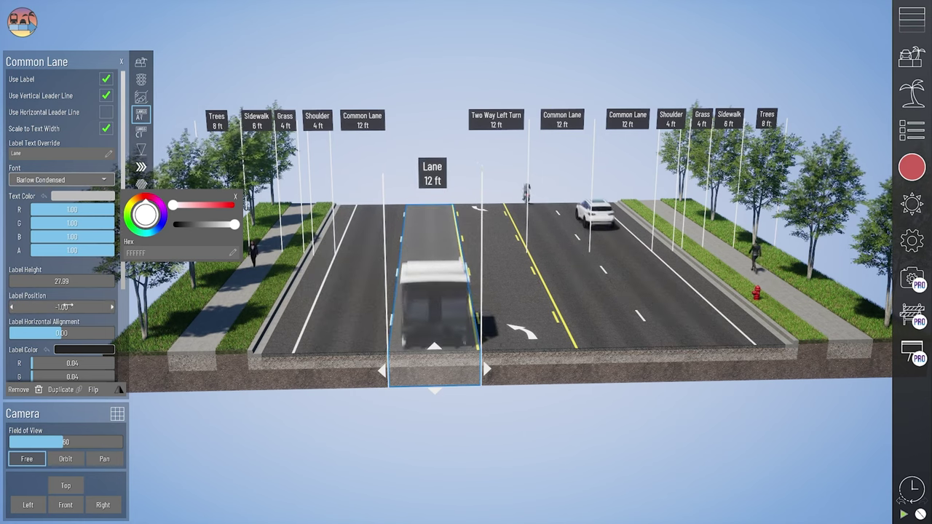
pyautogui.moveTo(354, 356); pyautogui.dragTo(355, 351, button='right')
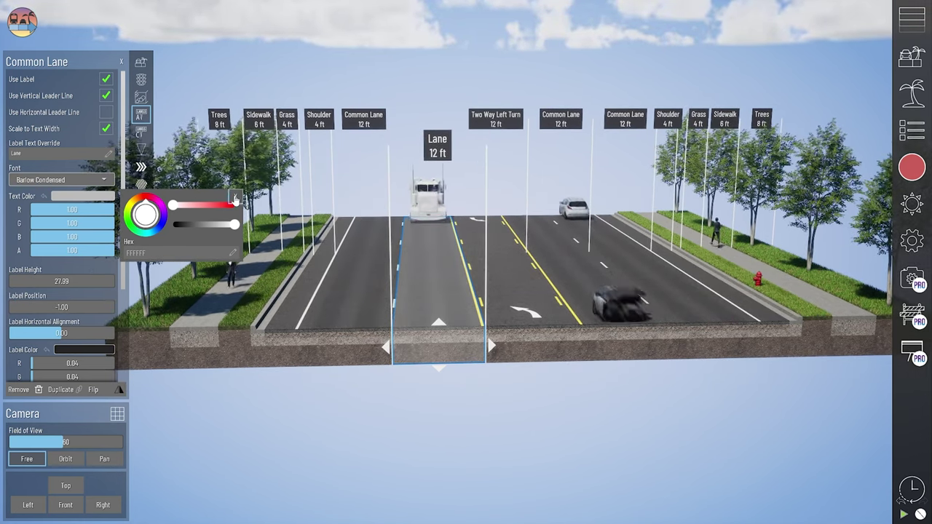
pyautogui.moveTo(87, 282); pyautogui.dragTo(56, 282)
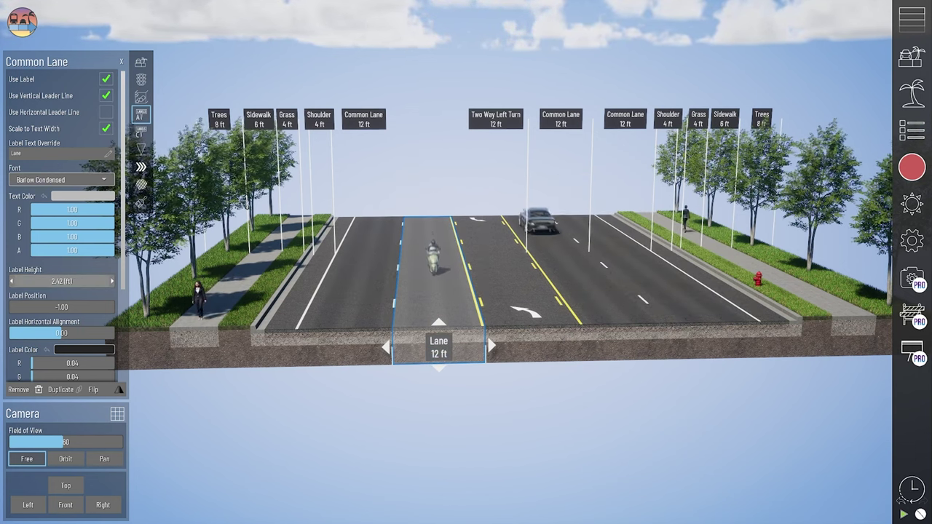
pyautogui.click(486, 393)
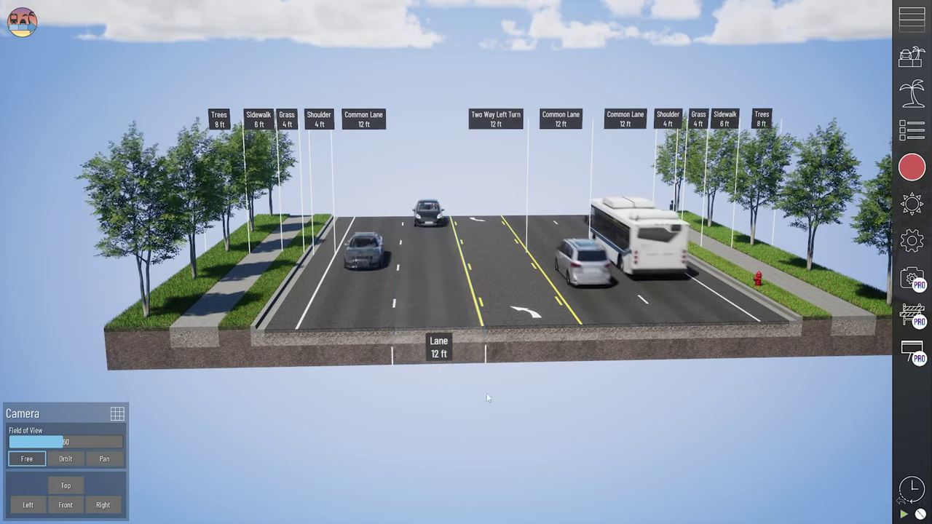
# Step: Turn off the vertical leader lines of the inner common lane labelled Lane
pyautogui.click(474, 341)
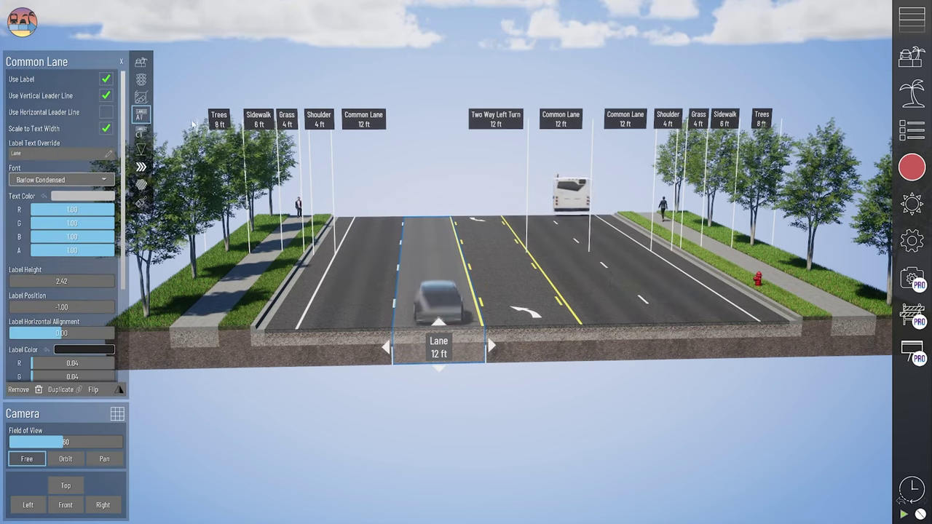
pyautogui.click(105, 95)
pyautogui.moveTo(410, 354)
pyautogui.mouseDown(button='right')
pyautogui.moveTo(434, 389)
pyautogui.moveTo(418, 340)
pyautogui.mouseUp(button='right')
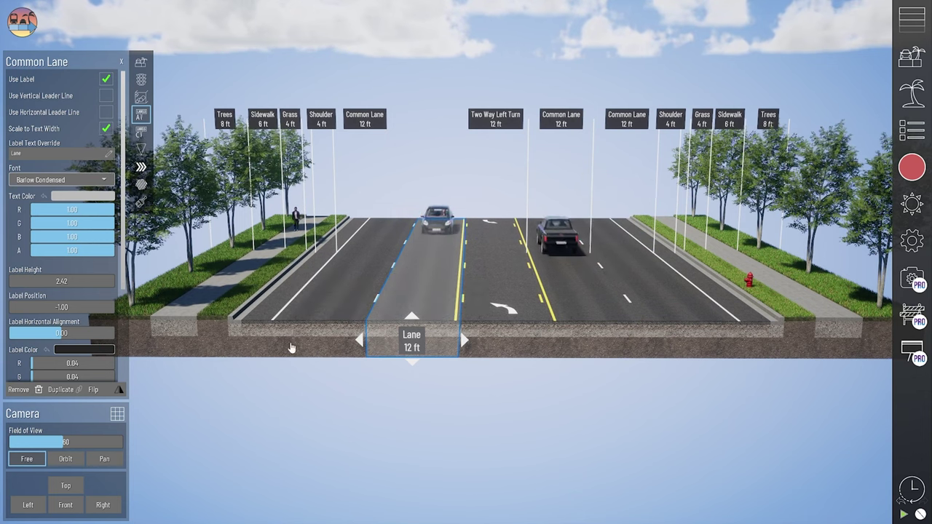
# Step: Shift the Two Way Left Turn label sideways and bring its horizontal alignment back to about 0.04
pyautogui.scroll(-3, 71, 282)
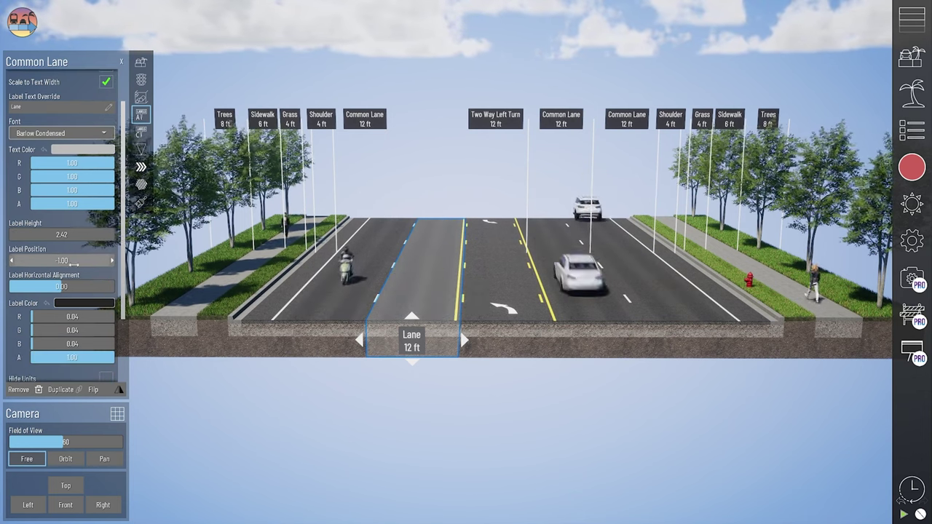
pyautogui.click(541, 337)
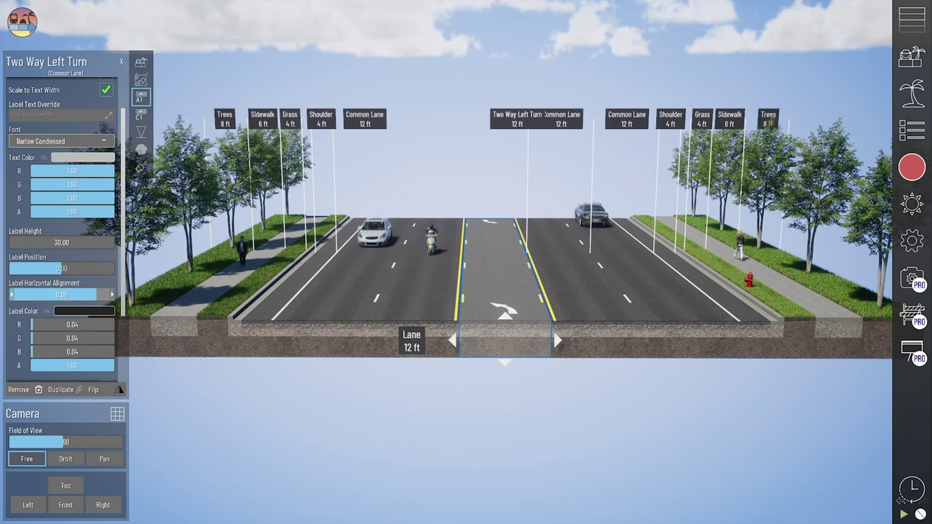
pyautogui.moveTo(69, 295); pyautogui.dragTo(14, 294)
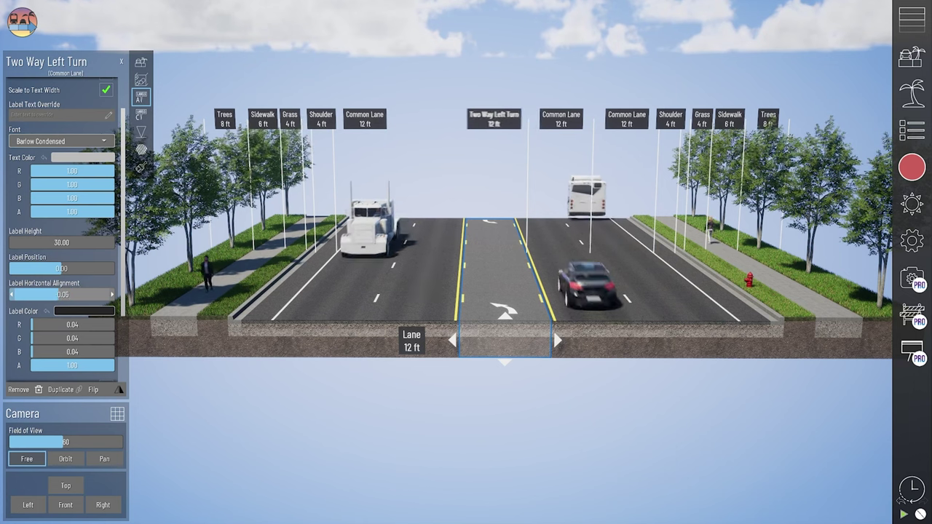
# Step: Change the Two Way Left Turn label's background color to blue
pyautogui.scroll(-2, 88, 255)
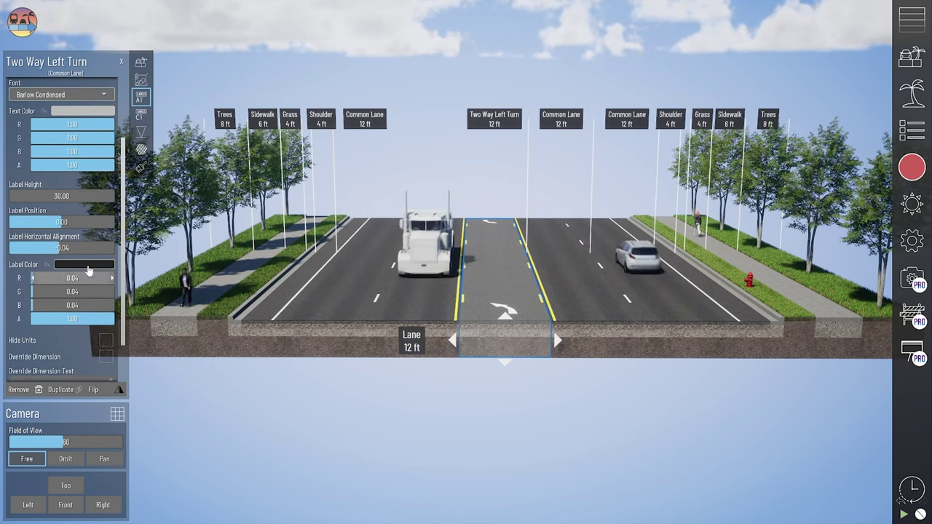
pyautogui.click(88, 266)
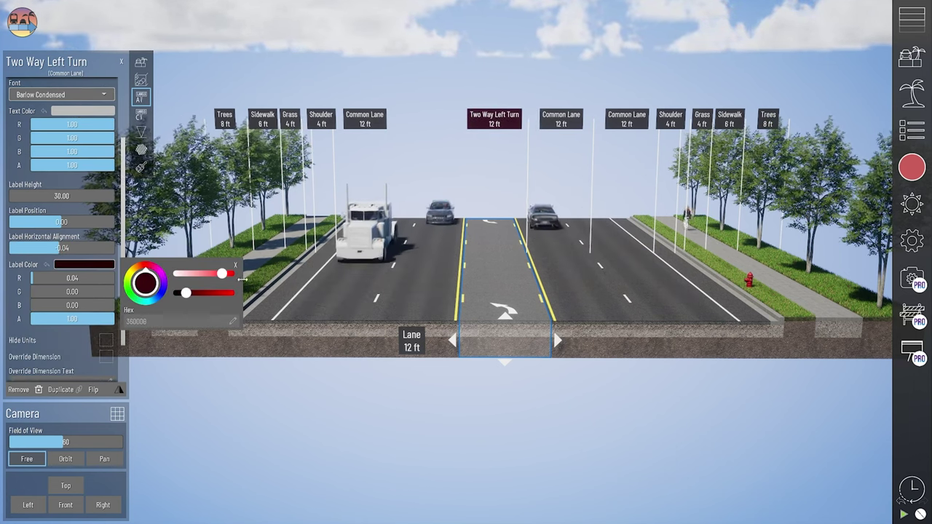
pyautogui.moveTo(243, 280); pyautogui.dragTo(243, 278)
pyautogui.moveTo(186, 292); pyautogui.dragTo(226, 293)
pyautogui.moveTo(145, 267); pyautogui.dragTo(157, 296)
# Step: Toggle Hide Units on and back off for the Two Way Left Turn label and globally in the unit settings
pyautogui.scroll(-2, 81, 273)
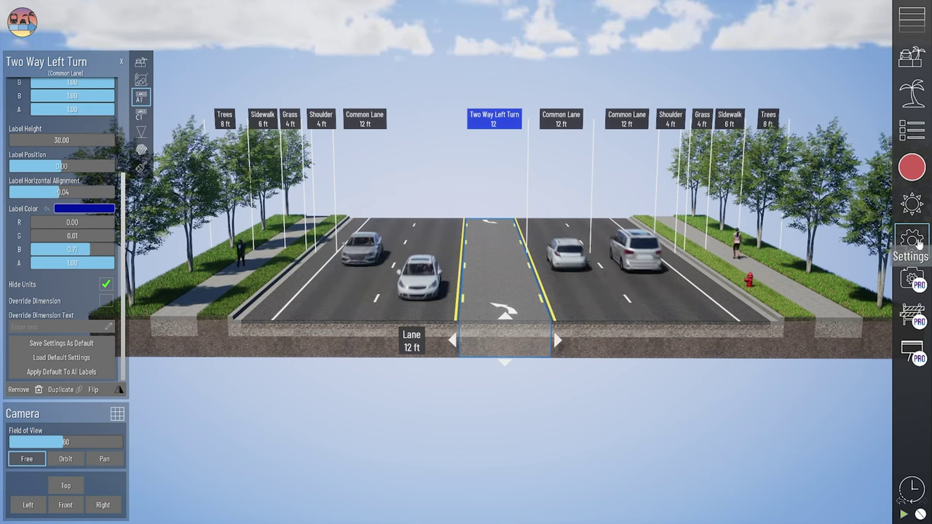
pyautogui.click(912, 241)
pyautogui.scroll(-4, 792, 363)
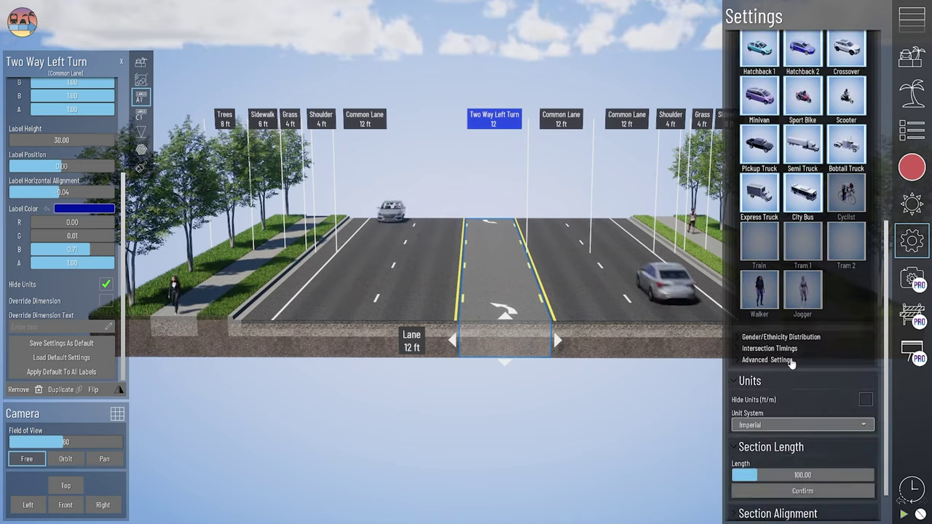
pyautogui.scroll(-1, 792, 363)
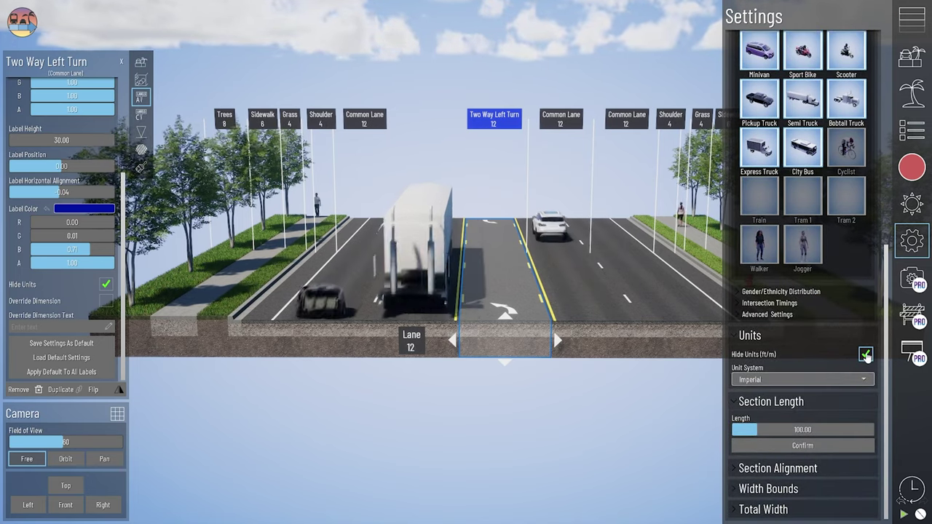
pyautogui.click(912, 243)
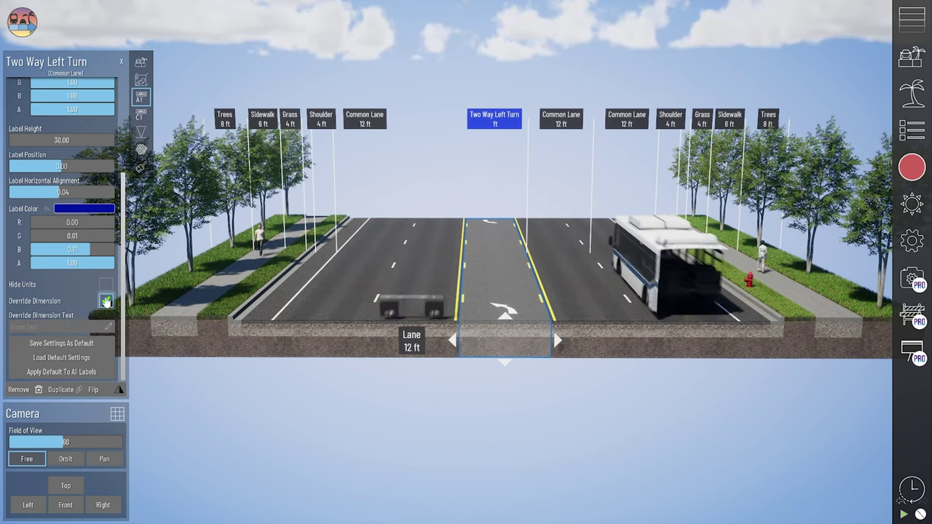
# Step: Enable the dimension override on the Two Way Left Turn label and set the override text to 10
pyautogui.click(62, 324)
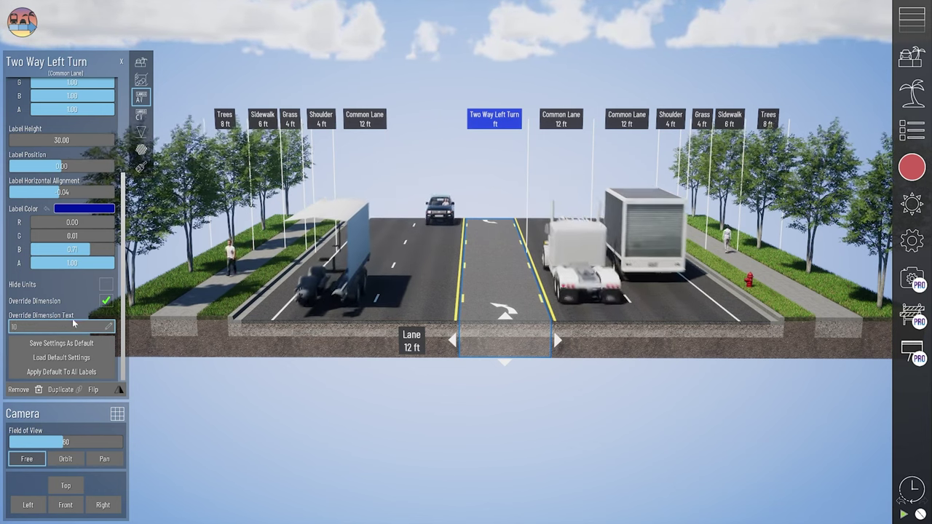
pyautogui.write('10')
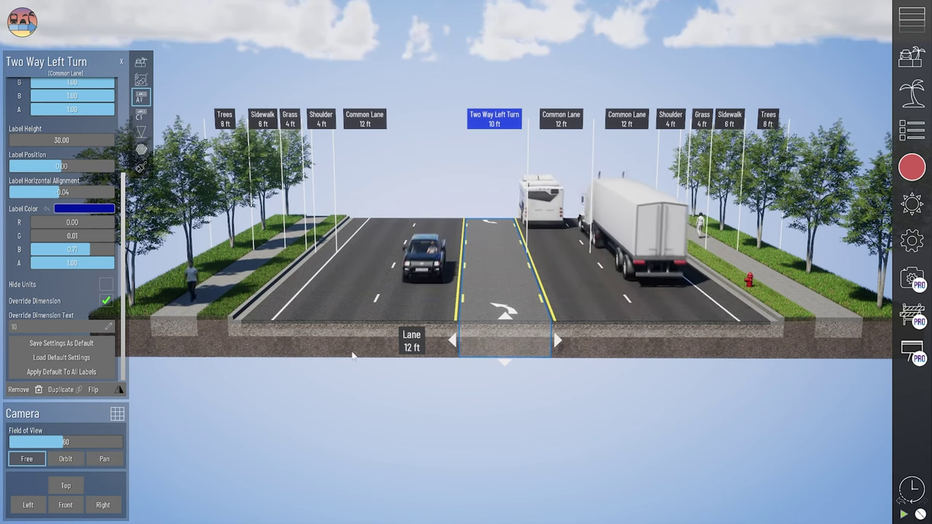
# Step: Duplicate the sidewalk section on the left side of the road
pyautogui.moveTo(226, 341); pyautogui.dragTo(378, 350, button='middle')
pyautogui.click(308, 338)
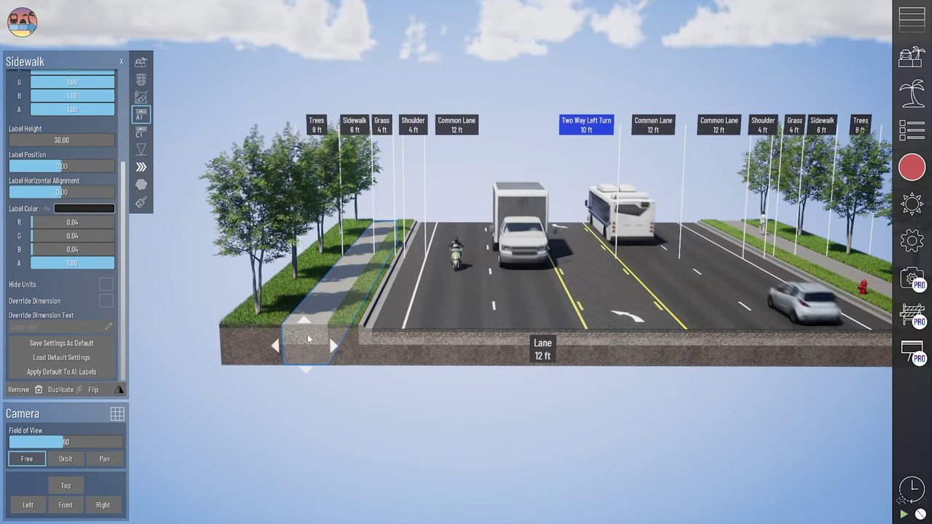
pyautogui.hotkey('ctrl', 'd')
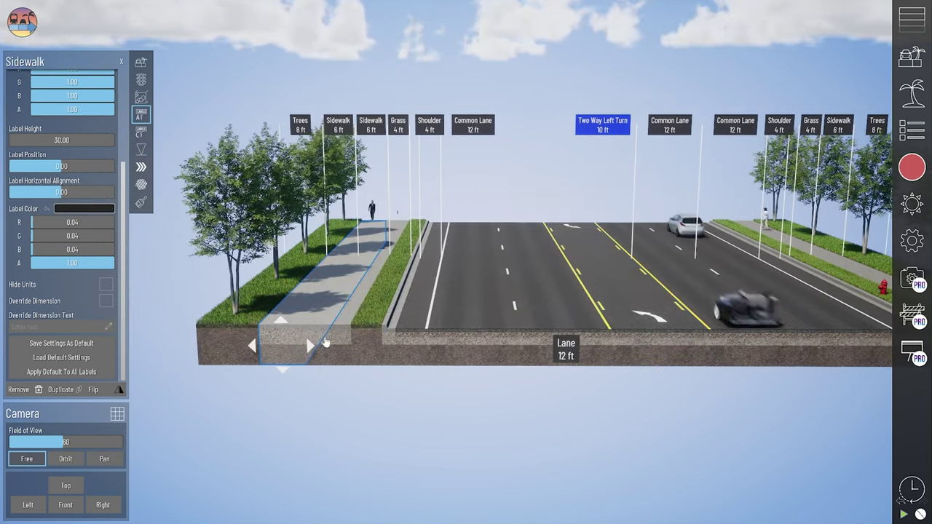
# Step: Set the width of both adjoining sidewalk sections on the left side of the road to 3 ft each
pyautogui.moveTo(326, 342); pyautogui.dragTo(354, 371, button='right')
pyautogui.click(364, 357)
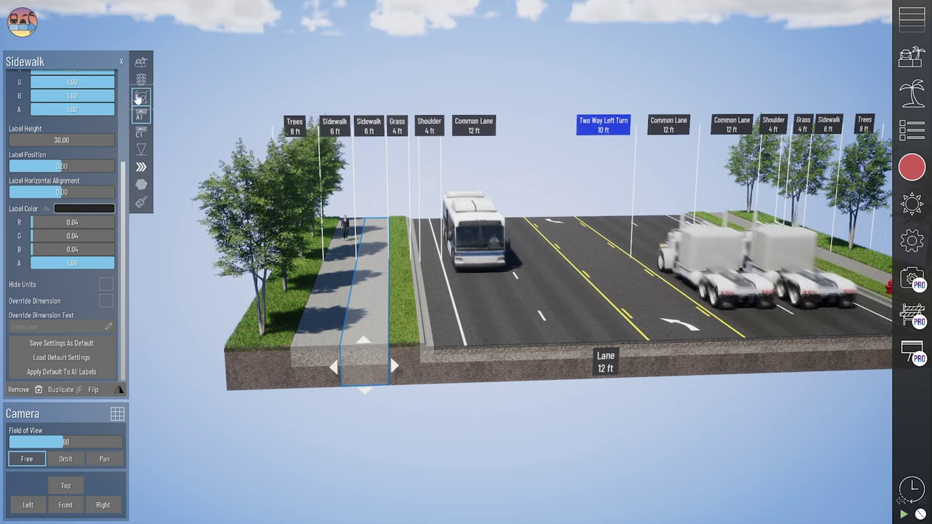
pyautogui.moveTo(124, 169); pyautogui.dragTo(135, 63)
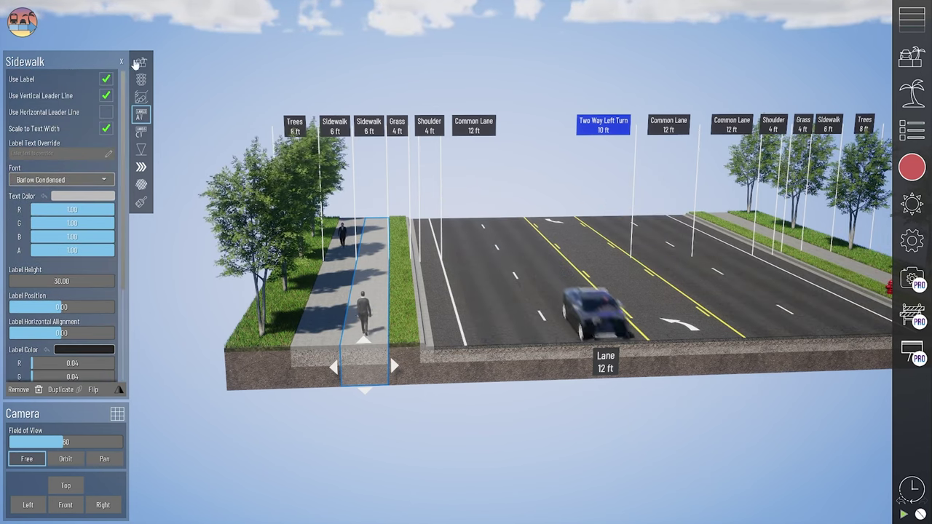
pyautogui.click(140, 64)
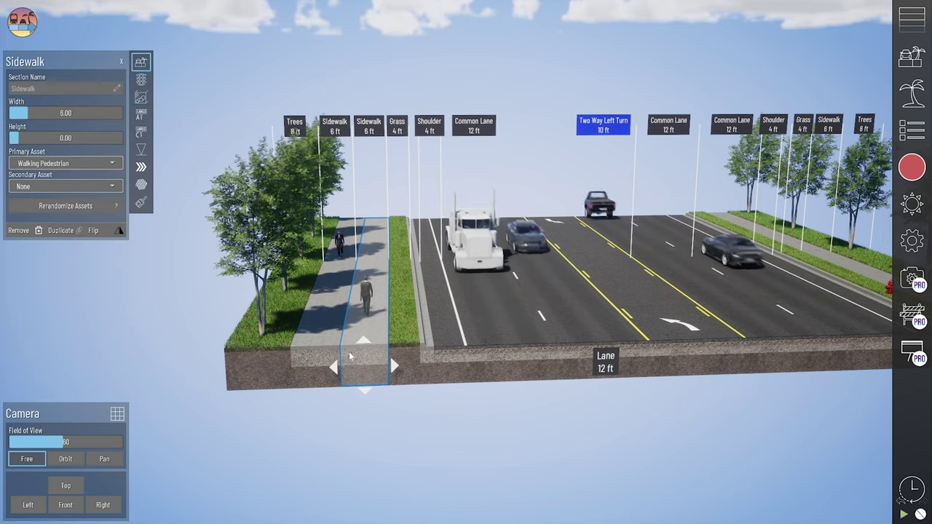
pyautogui.click(320, 353)
pyautogui.click(79, 114)
pyautogui.write('12')
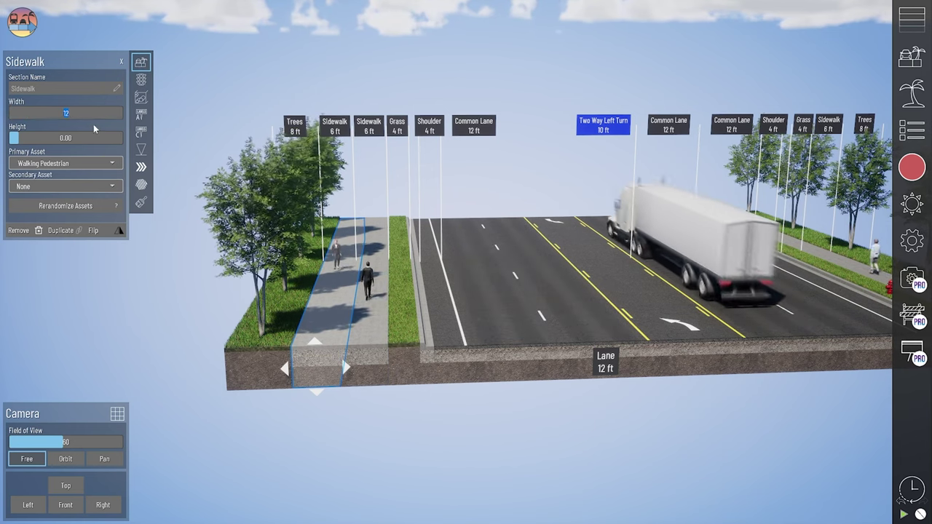
pyautogui.write('6')
pyautogui.press('Return')
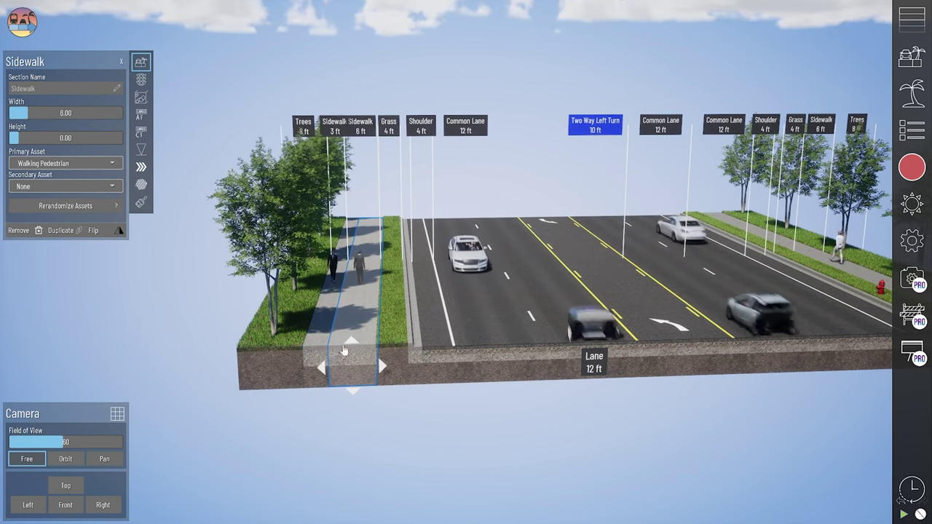
pyautogui.click(81, 114)
pyautogui.write('3')
pyautogui.press('Return')
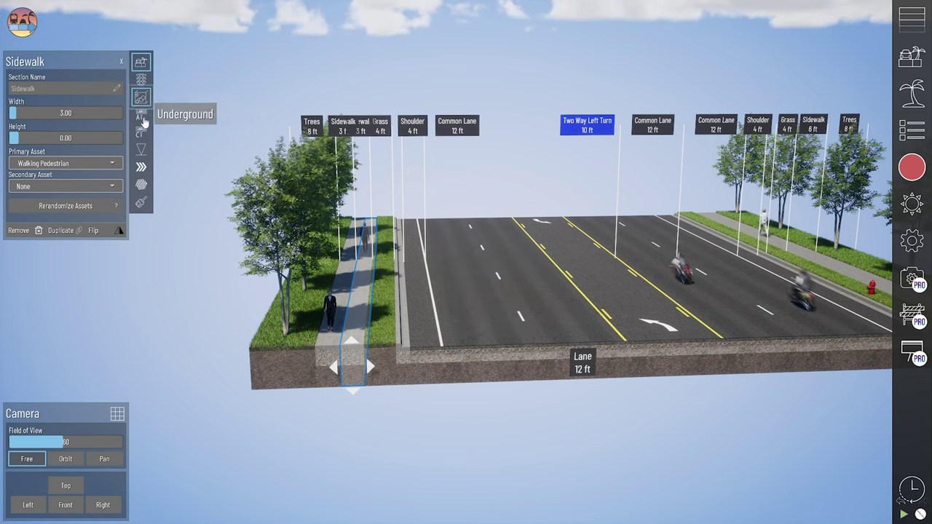
# Step: Turn off the automatic label and vertical leader lines of the inner 3 ft sidewalk section
pyautogui.click(142, 118)
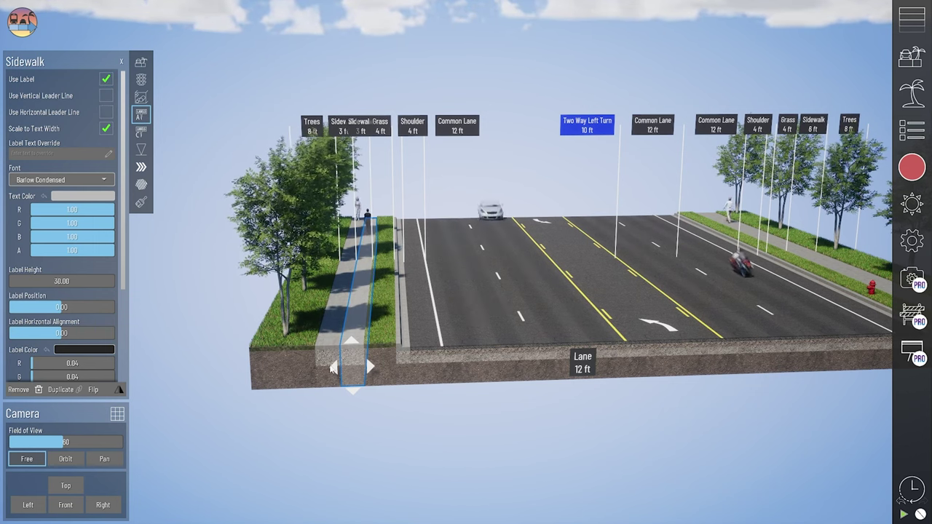
pyautogui.click(107, 80)
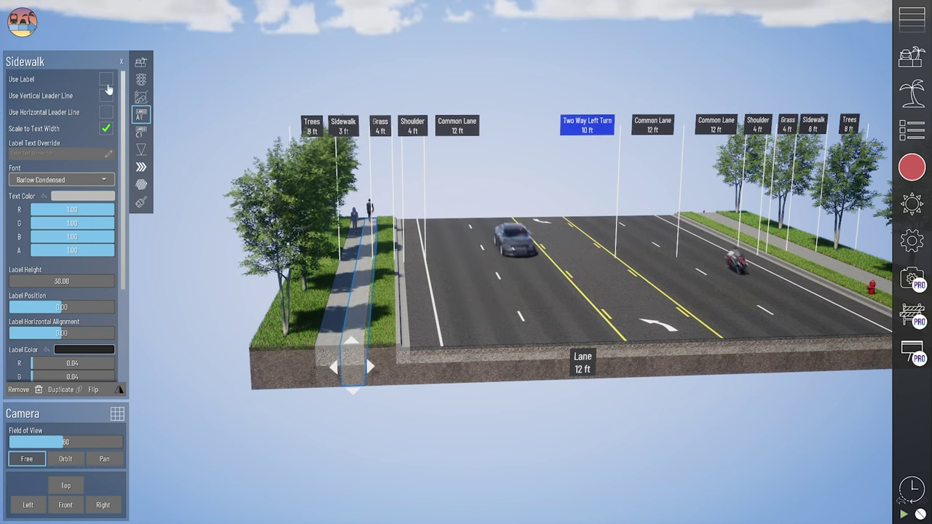
# Step: Set the outer 3 ft sidewalk label's horizontal alignment to 0.99 and enable its dimension override, ready for override text
pyautogui.click(106, 79)
pyautogui.scroll(-2, 73, 263)
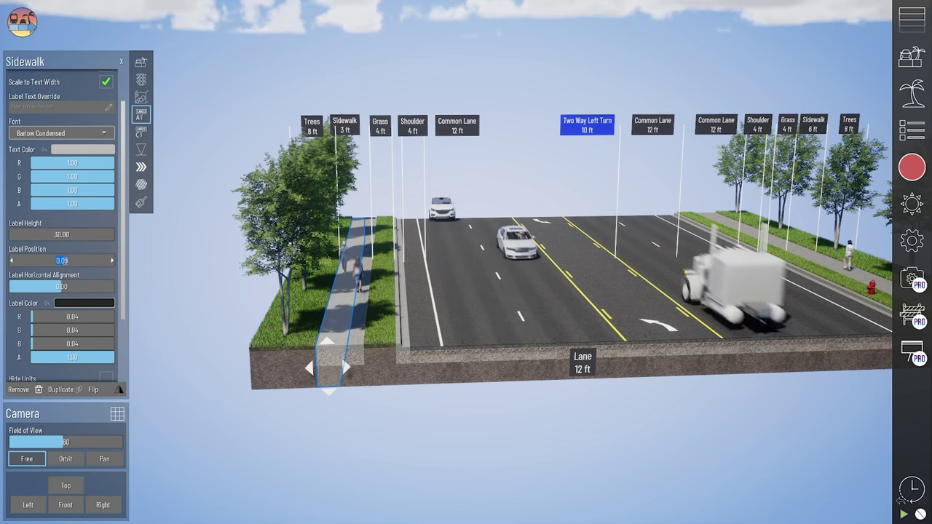
pyautogui.moveTo(73, 287); pyautogui.dragTo(114, 286)
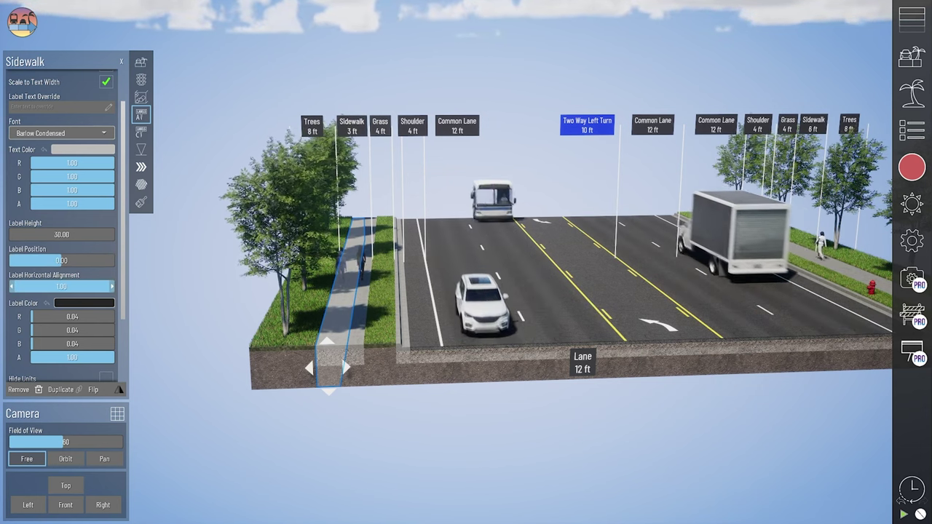
pyautogui.scroll(-4, 44, 247)
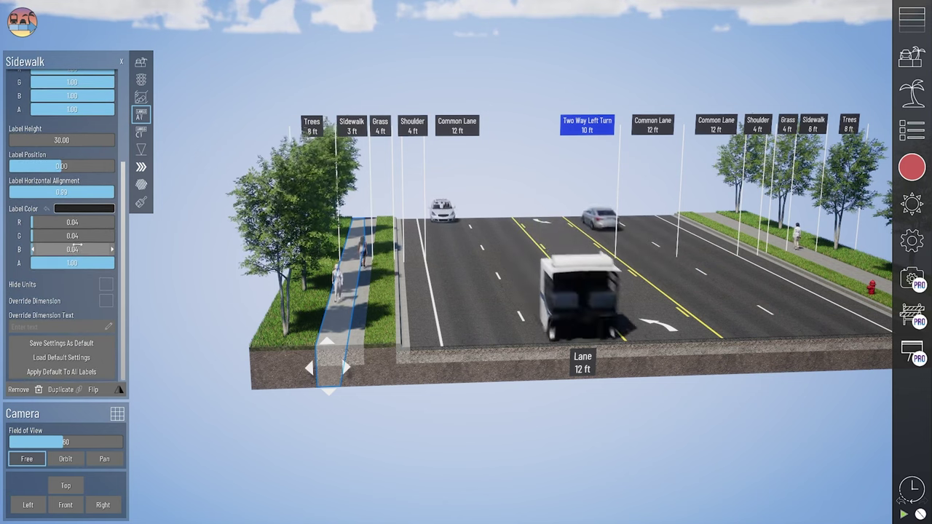
pyautogui.click(103, 301)
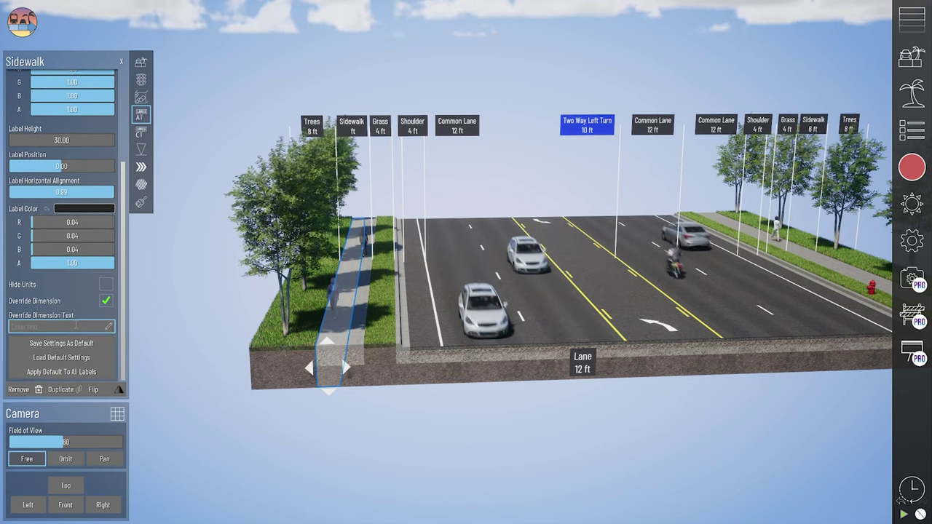
pyautogui.click(74, 327)
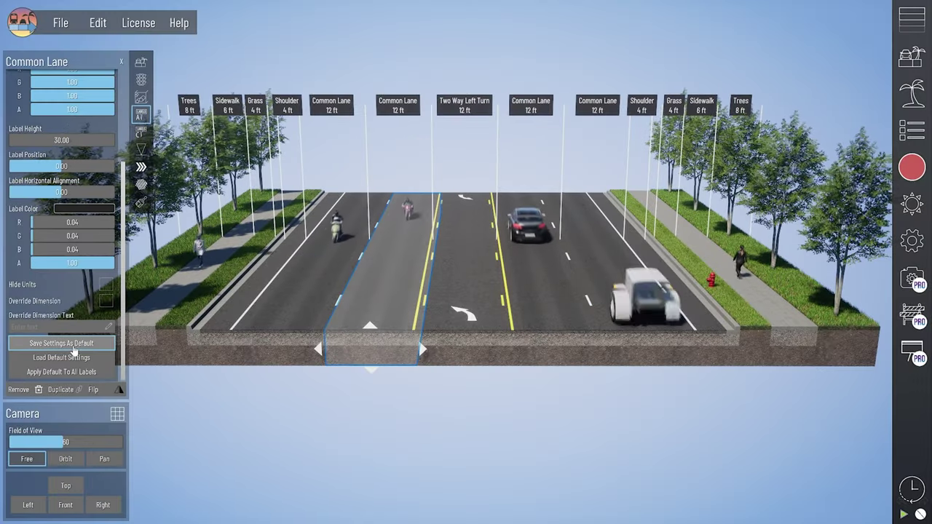
# Step: Give the inner left Common Lane's automatic label a white background with black text, and apply the default label settings to all labels
pyautogui.click(89, 210)
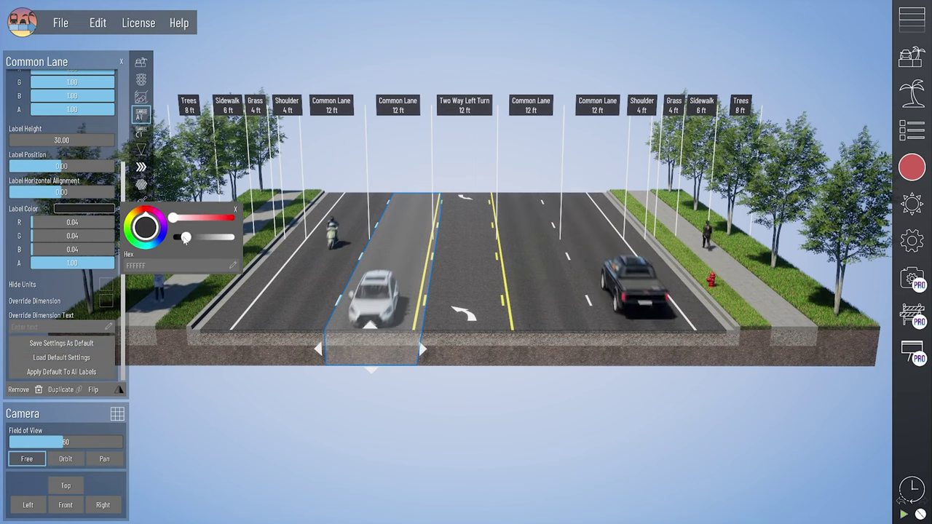
pyautogui.moveTo(186, 238); pyautogui.dragTo(234, 239)
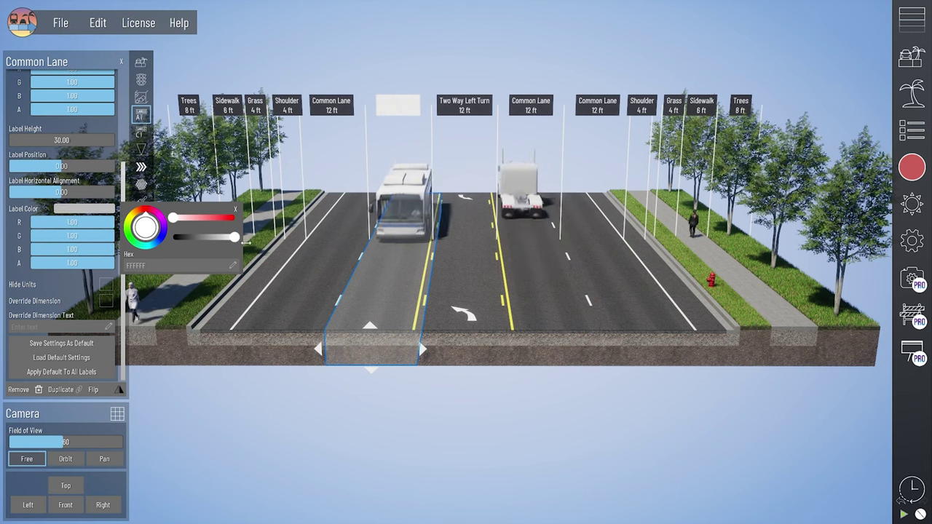
pyautogui.scroll(5, 67, 253)
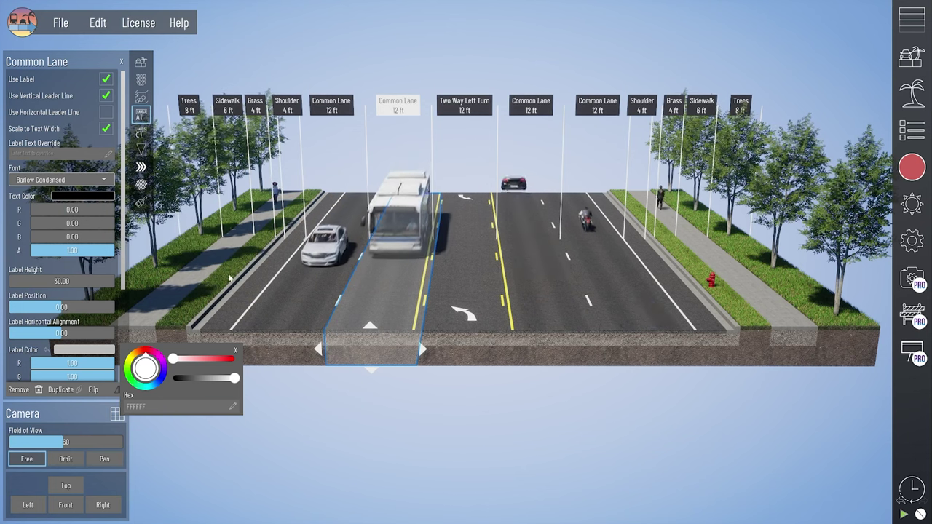
pyautogui.scroll(-5, 73, 348)
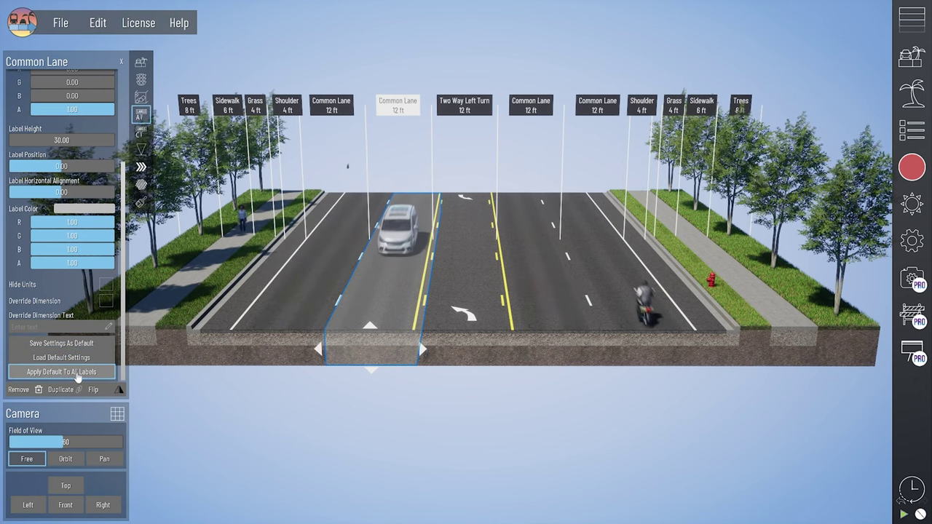
pyautogui.click(76, 373)
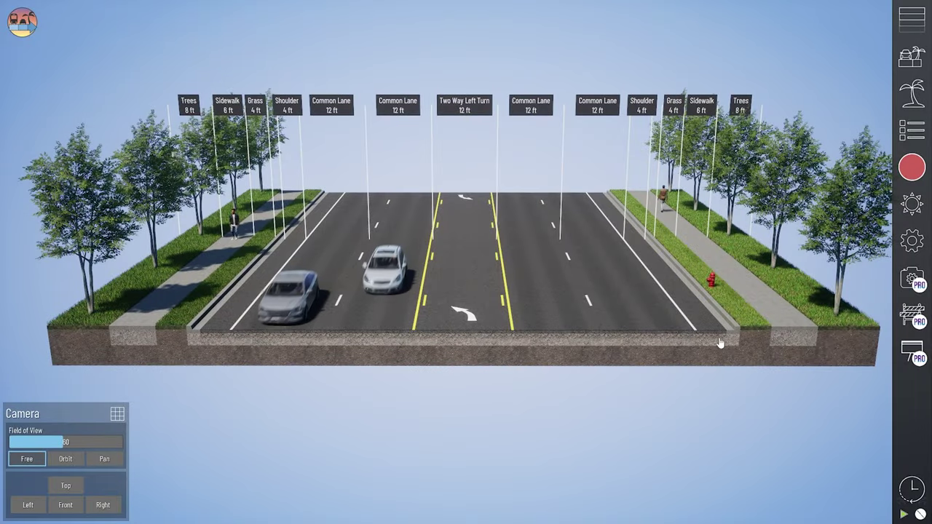
# Step: Place a custom label for the right shoulder section with its leader pointing at the fire hydrant
pyautogui.click(719, 343)
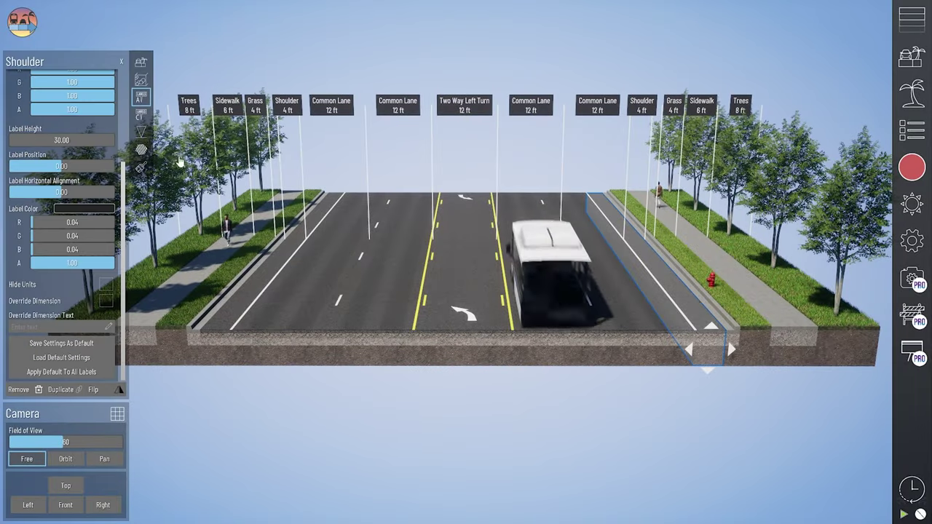
pyautogui.click(142, 117)
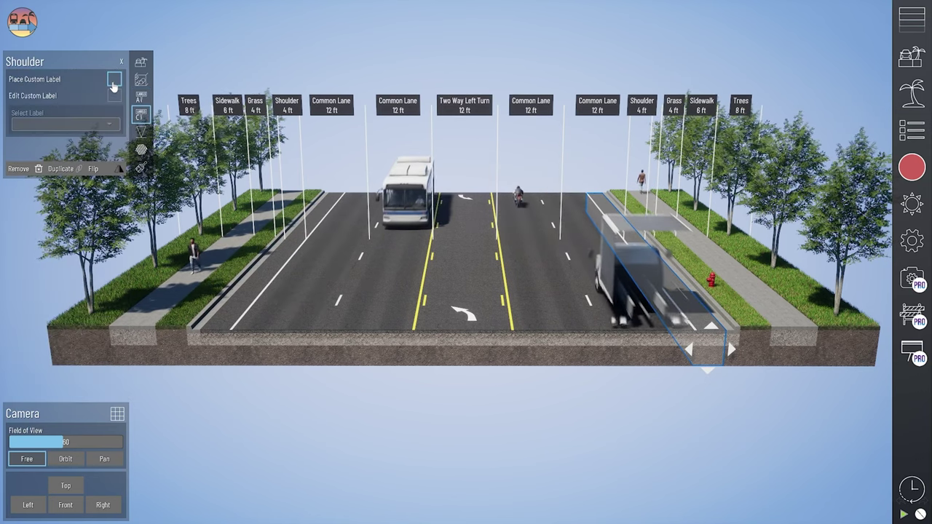
pyautogui.moveTo(686, 287); pyautogui.dragTo(618, 321, button='middle')
pyautogui.scroll(5, 619, 324)
pyautogui.moveTo(677, 359); pyautogui.dragTo(591, 352, button='middle')
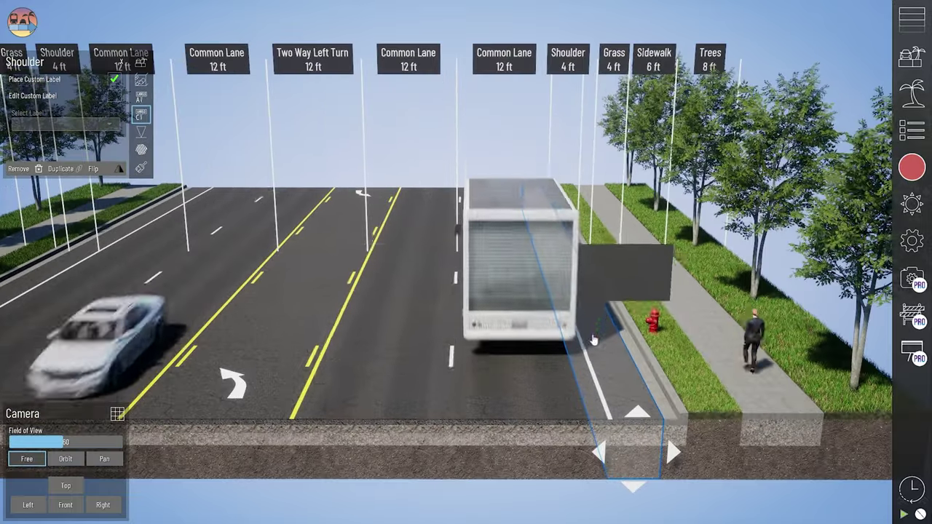
pyautogui.scroll(3, 589, 364)
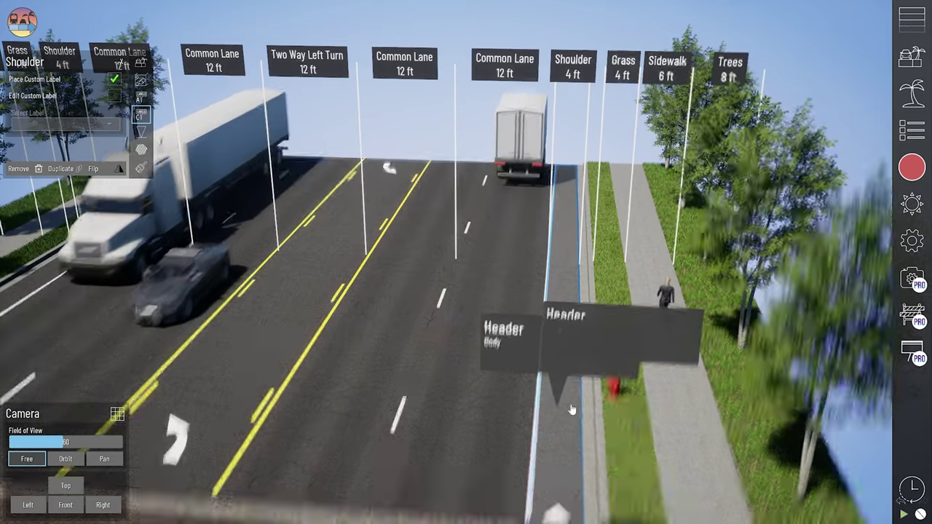
pyautogui.moveTo(606, 397); pyautogui.dragTo(614, 386, button='right')
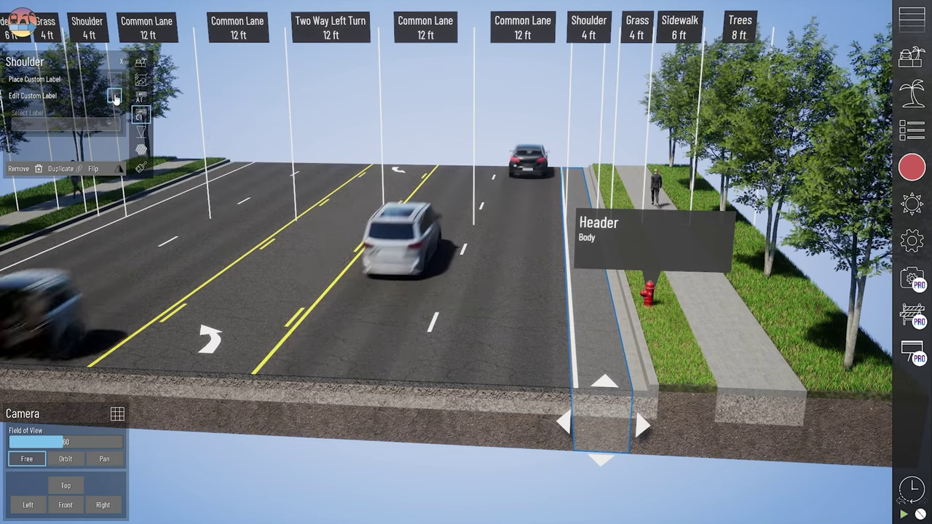
# Step: Edit the custom label by setting its header to a centered "Fire Hydrant" and clearing its body text
pyautogui.click(115, 96)
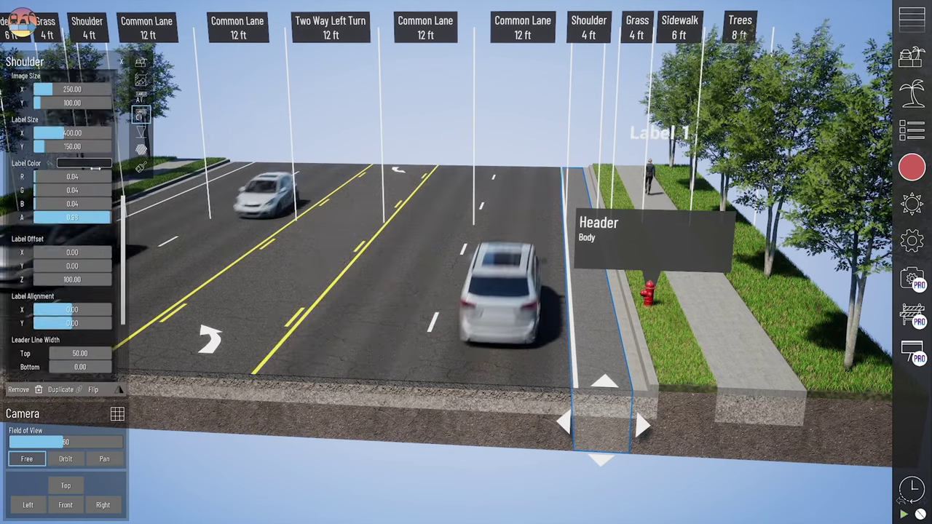
pyautogui.scroll(3, 72, 182)
pyautogui.click(107, 95)
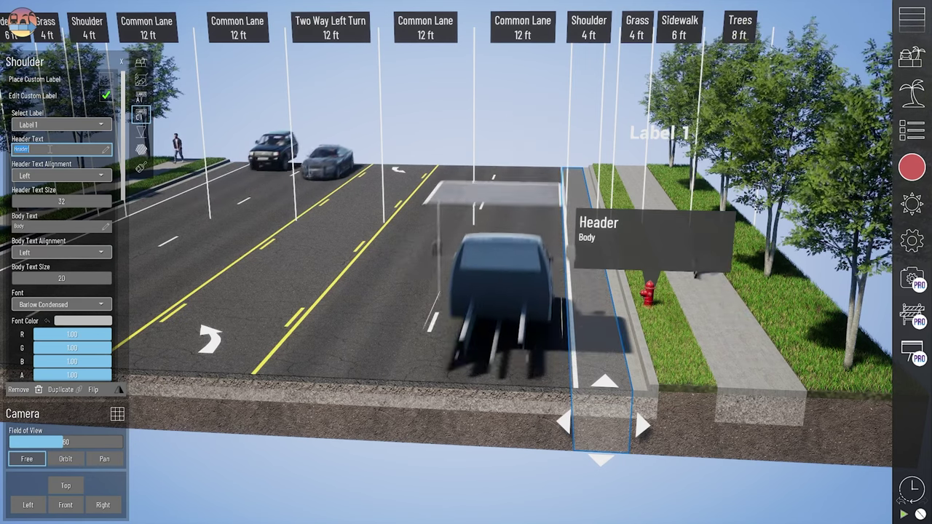
pyautogui.write('re Hydrant')
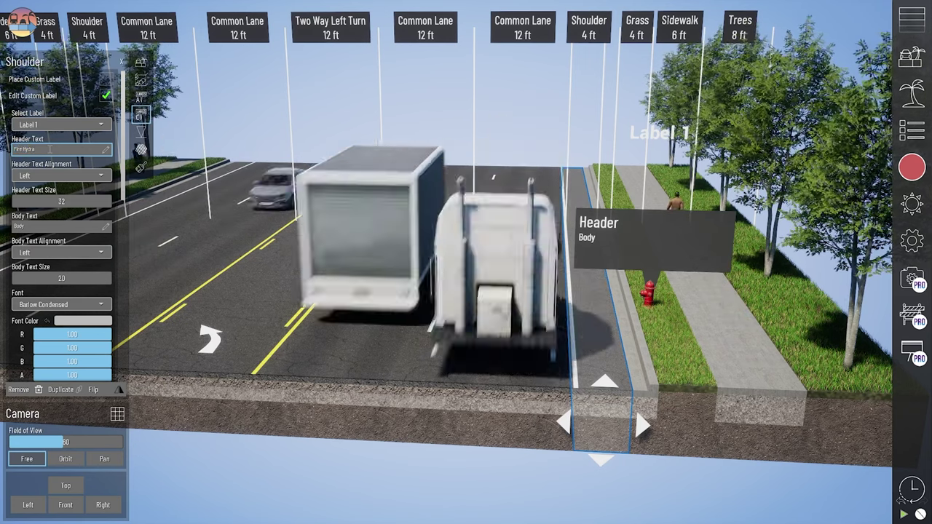
pyautogui.click(48, 175)
pyautogui.click(45, 198)
pyautogui.click(45, 149)
pyautogui.press('Return')
pyautogui.click(39, 227)
pyautogui.press('BackSpace')
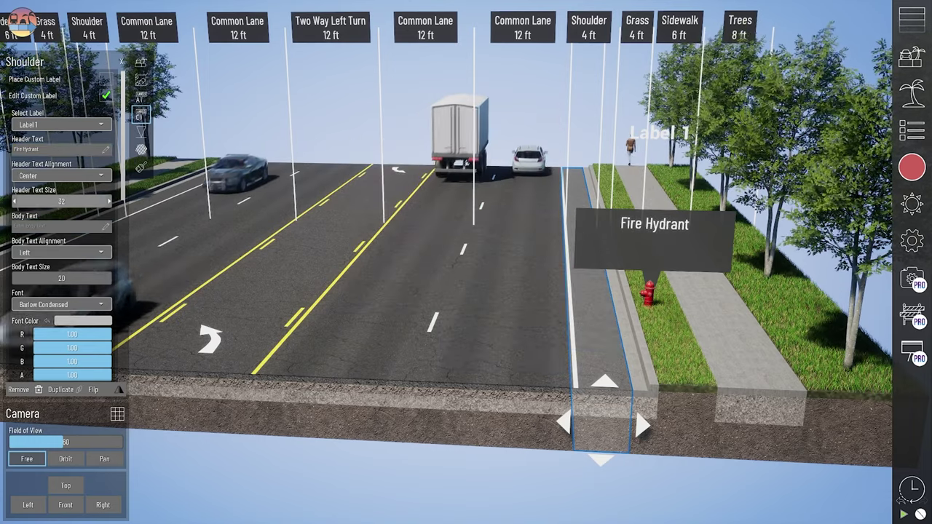
# Step: Set the Fire Hydrant label's header text size to 42 and its font to Merriweather
pyautogui.click(86, 201)
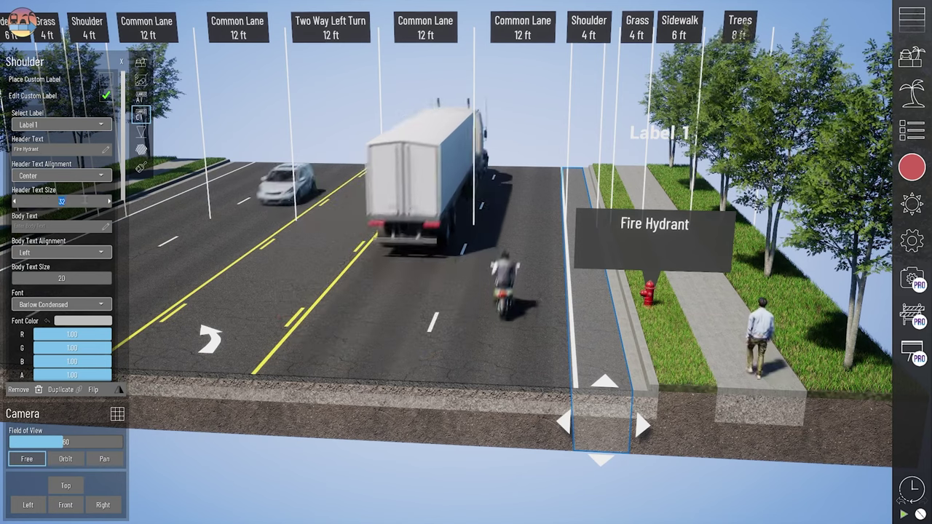
pyautogui.click(110, 201)
pyautogui.click(110, 201)
pyautogui.click(110, 202)
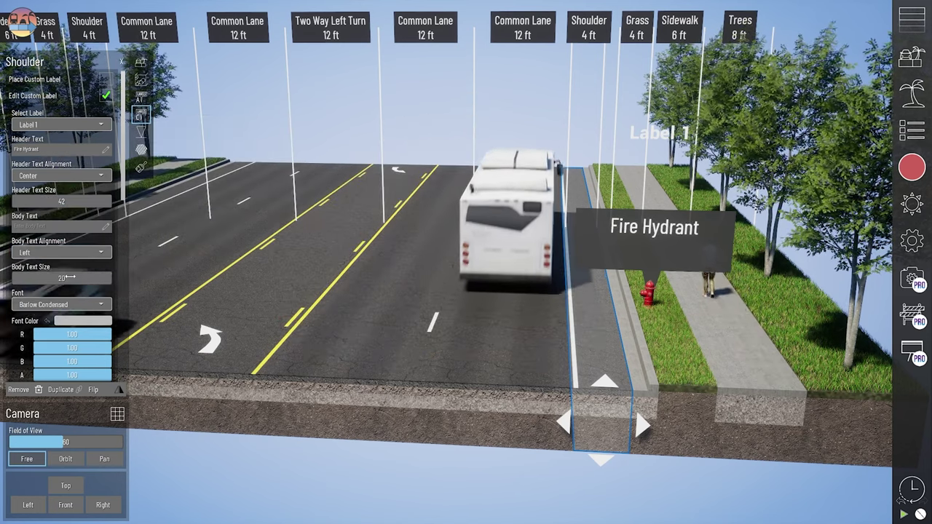
pyautogui.scroll(-2, 73, 274)
pyautogui.click(69, 284)
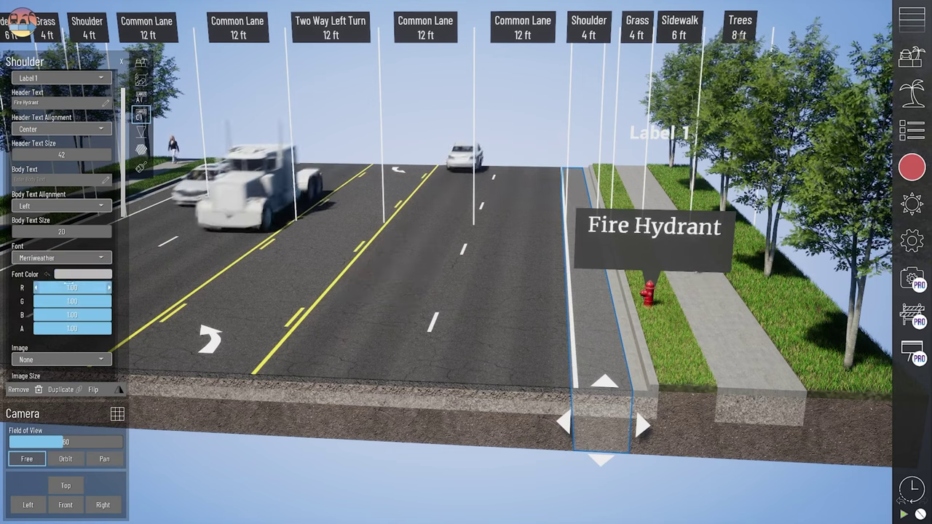
# Step: Try Arrow White Left, Arrow White Right and a widened Arrow Black 1 Left as the label's image, and reset the image to None
pyautogui.scroll(-3, 70, 269)
pyautogui.scroll(-2, 72, 252)
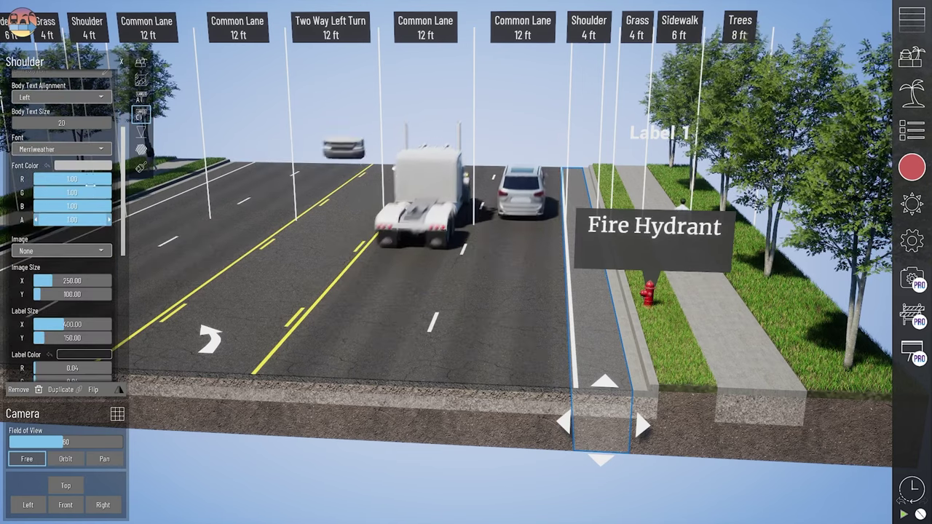
pyautogui.scroll(-2, 72, 208)
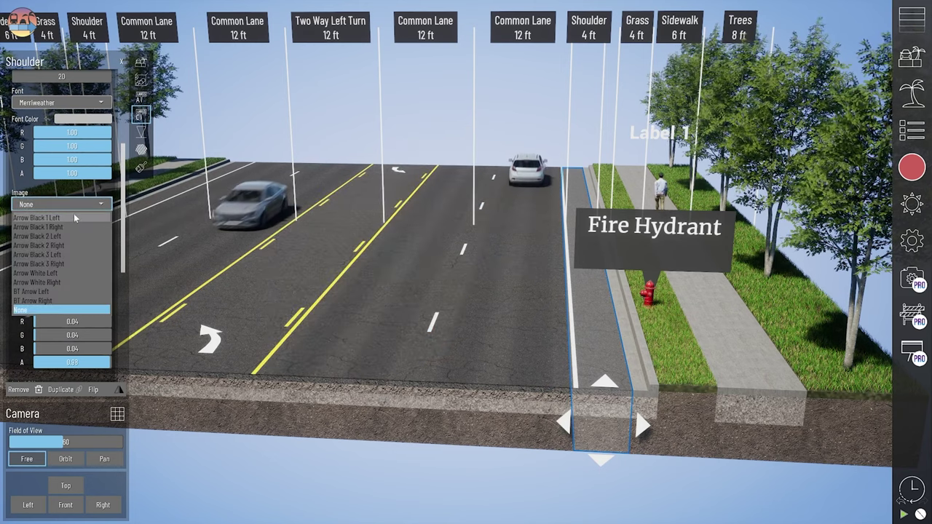
pyautogui.click(72, 272)
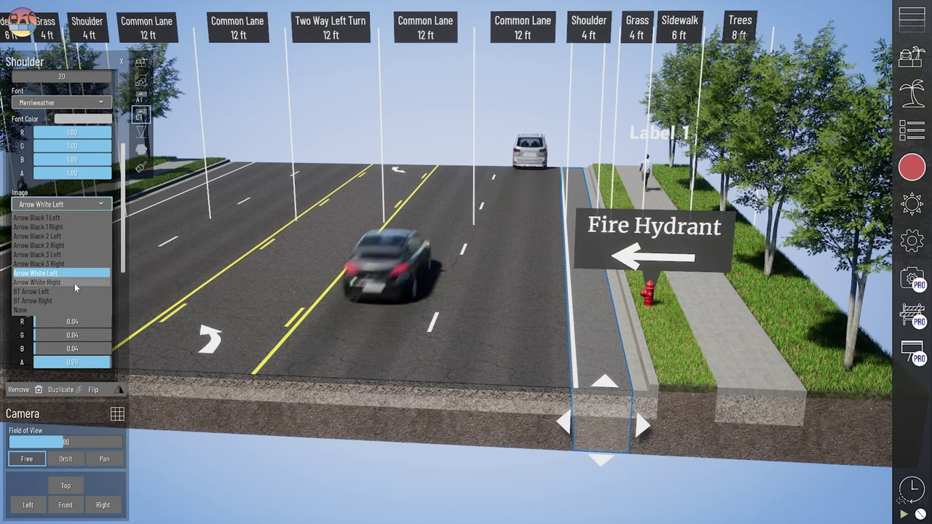
pyautogui.click(74, 283)
pyautogui.click(80, 206)
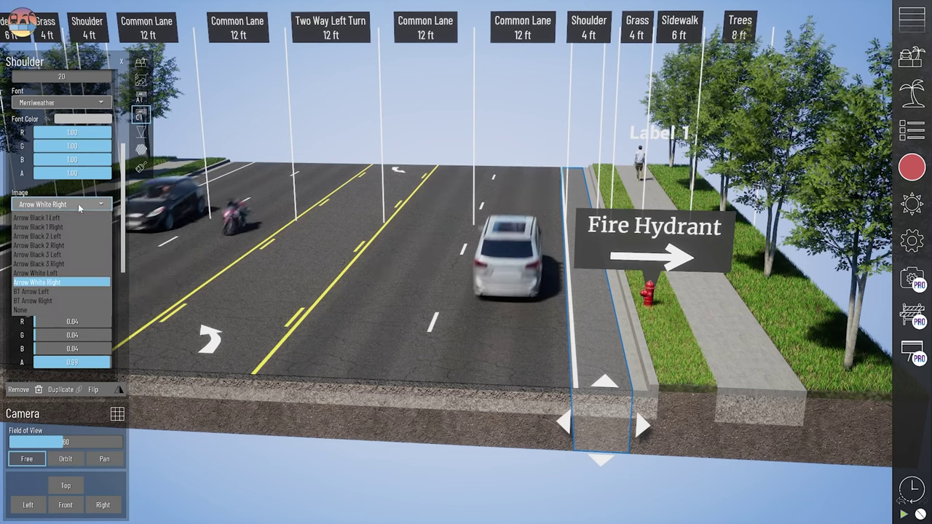
pyautogui.click(76, 214)
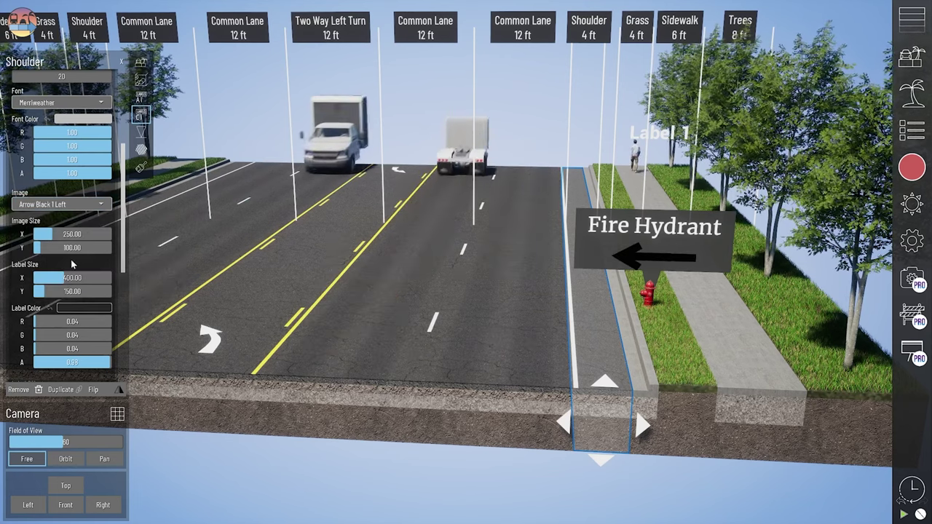
pyautogui.moveTo(56, 233); pyautogui.dragTo(87, 234)
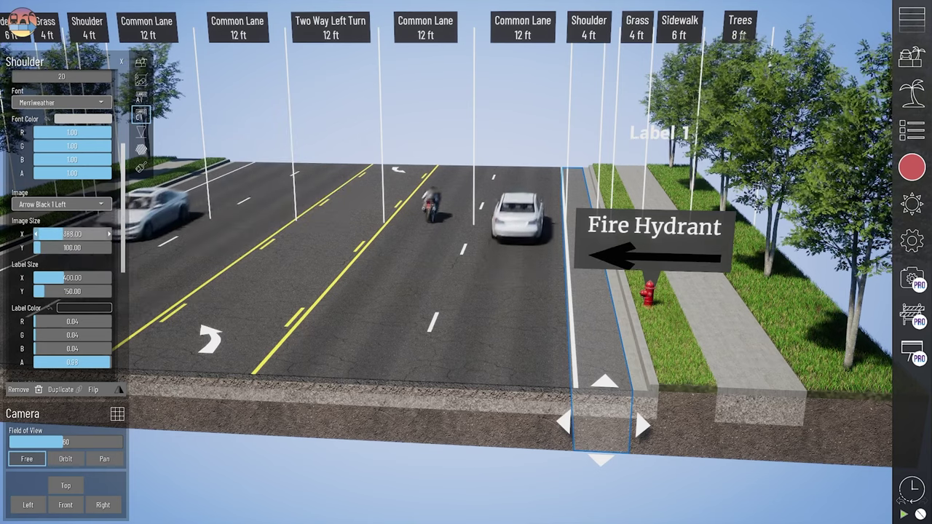
pyautogui.click(48, 308)
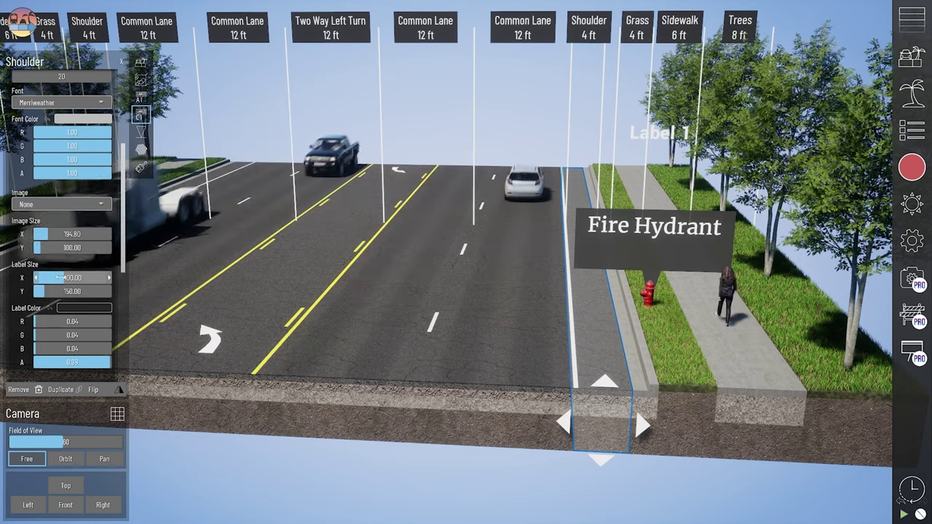
# Step: Resize the Fire Hydrant label to about 394 by 86 and color its background fully opaque blue, hex 0000BF
pyautogui.moveTo(60, 277); pyautogui.dragTo(84, 277)
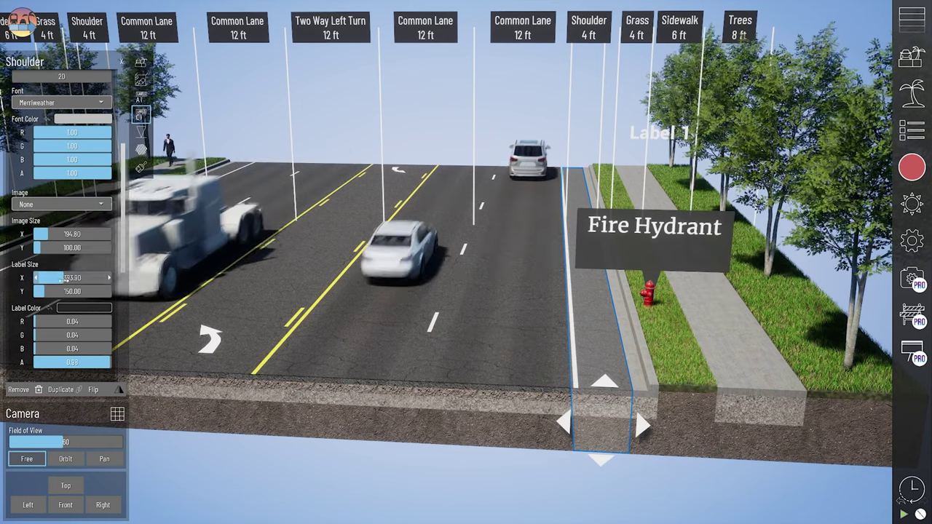
pyautogui.moveTo(72, 291); pyautogui.dragTo(60, 292)
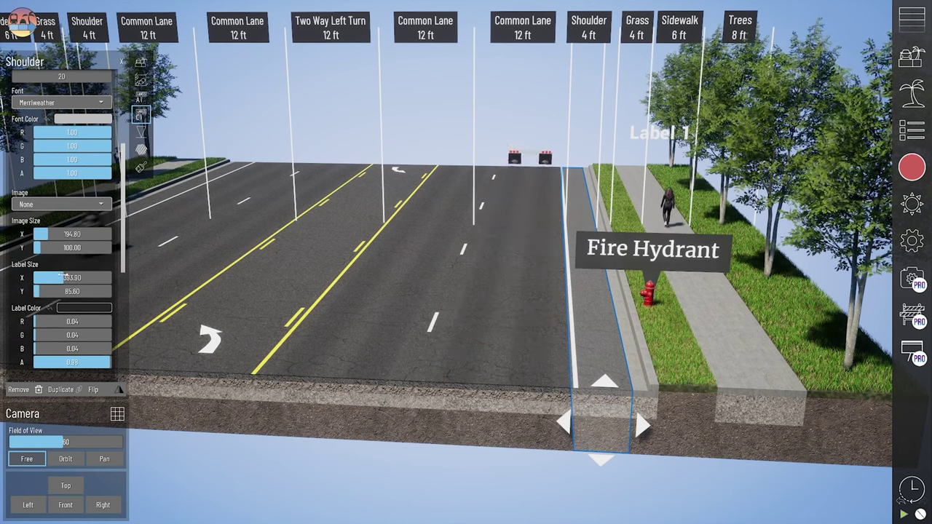
pyautogui.click(73, 249)
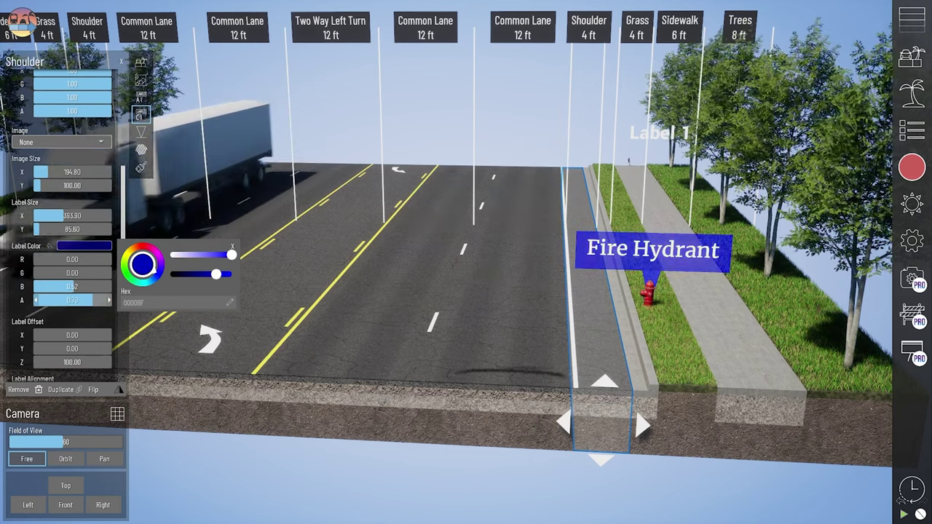
pyautogui.moveTo(93, 300); pyautogui.dragTo(112, 300)
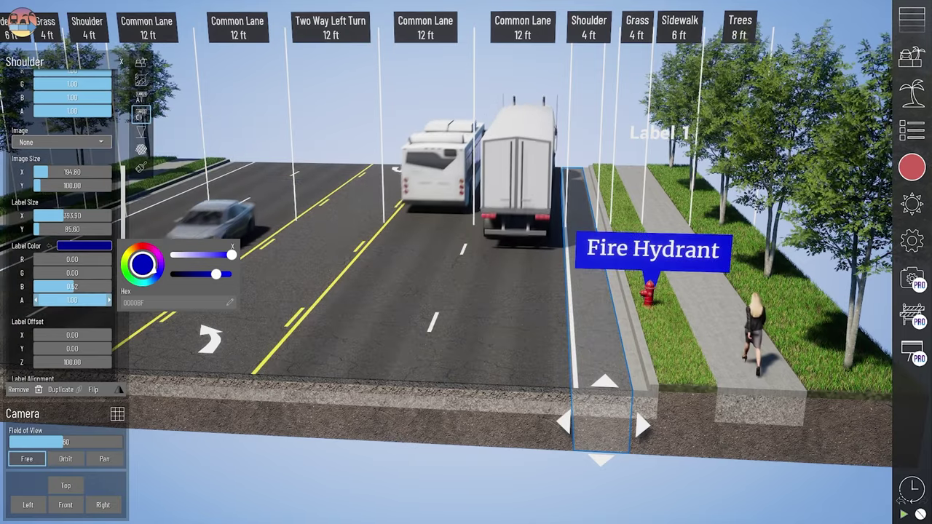
pyautogui.scroll(-3, 72, 300)
pyautogui.click(233, 199)
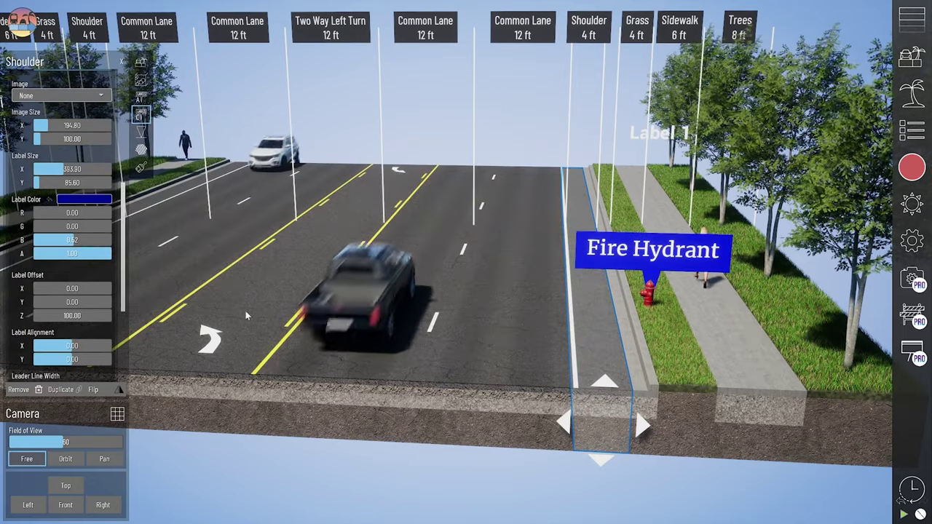
pyautogui.moveTo(402, 320); pyautogui.dragTo(375, 355, button='right')
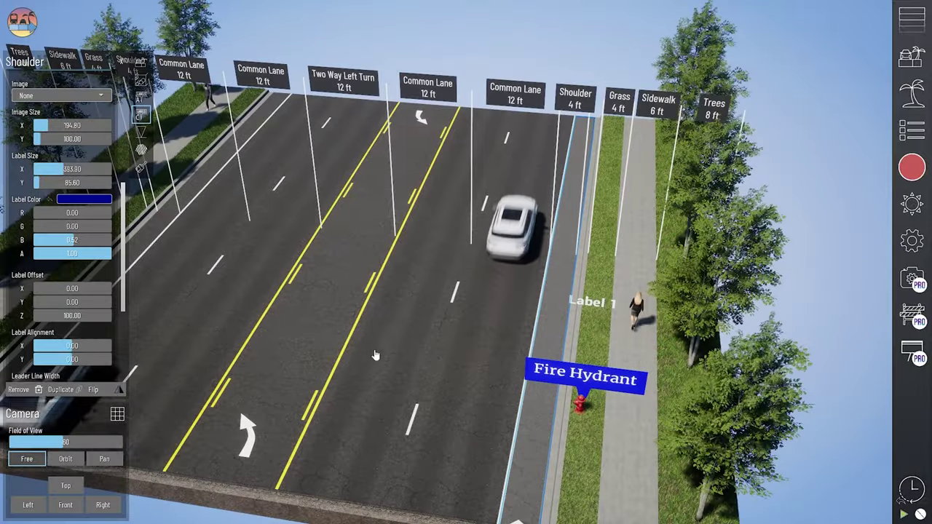
# Step: Set the Fire Hydrant label's X offset to 100
pyautogui.moveTo(420, 391); pyautogui.dragTo(407, 340, button='middle')
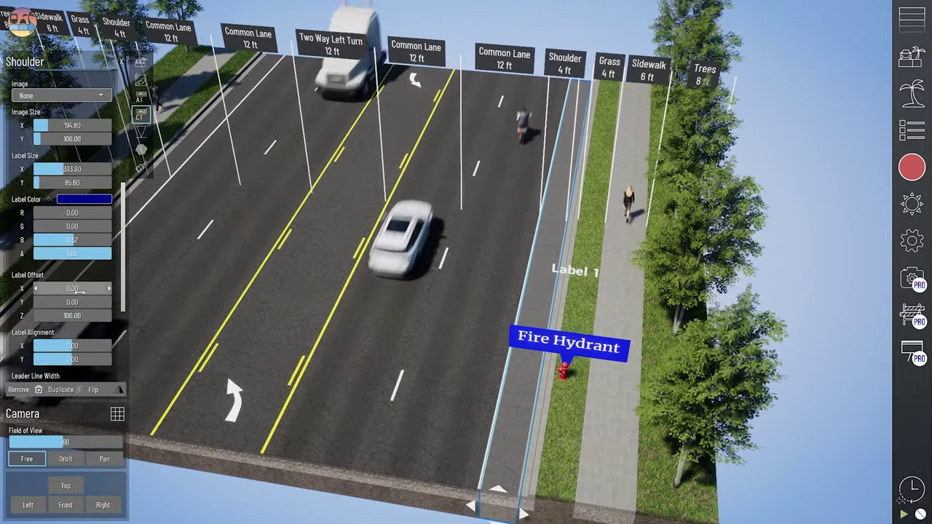
pyautogui.write('100')
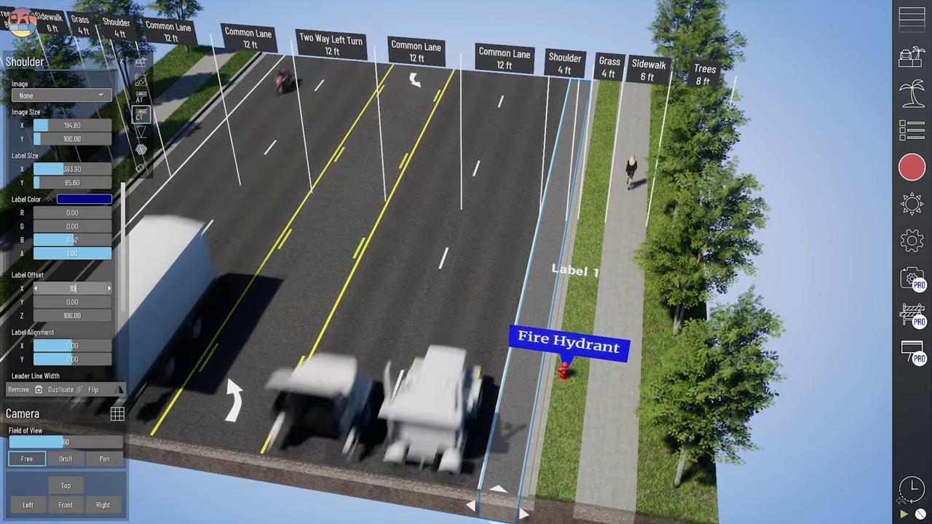
pyautogui.press('Return')
pyautogui.moveTo(543, 399); pyautogui.dragTo(570, 412, button='right')
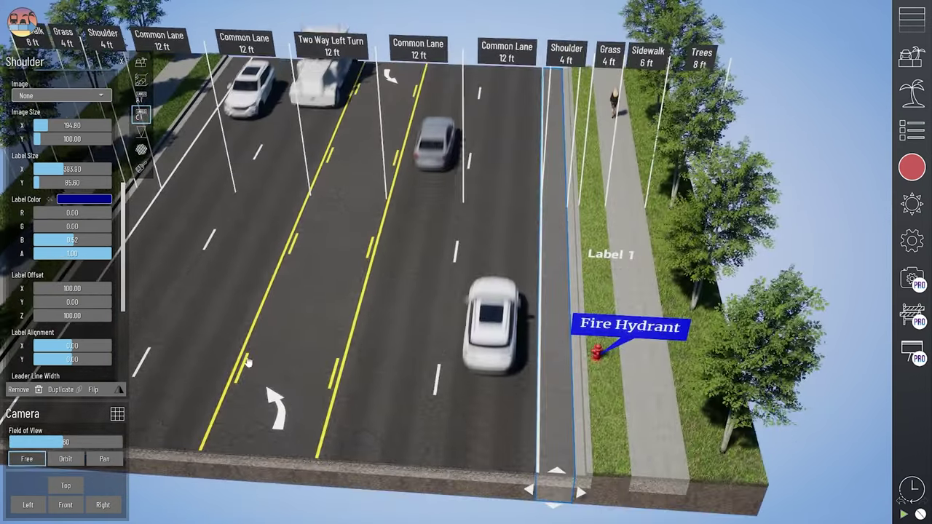
# Step: Try Y offsets of 100 and -100 for the Fire Hydrant label, and reset the Y offset to 0
pyautogui.click(72, 301)
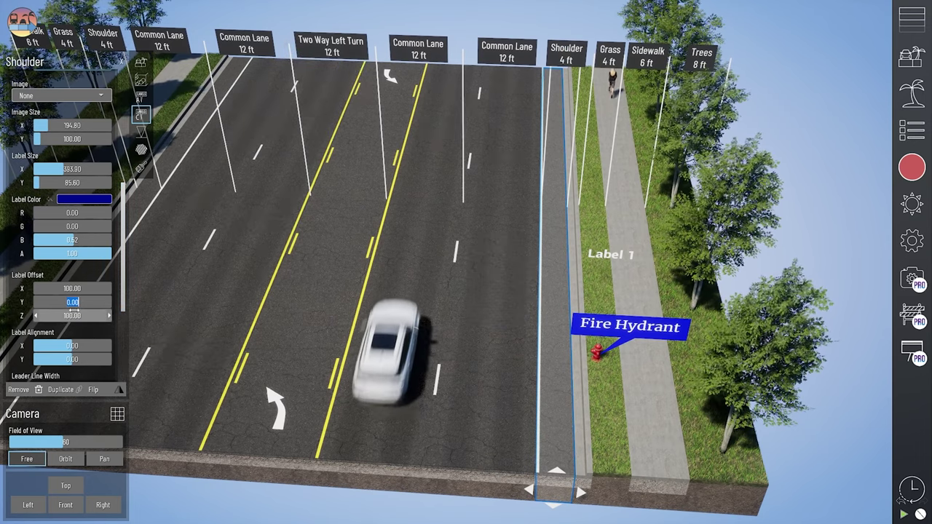
pyautogui.moveTo(575, 406); pyautogui.dragTo(567, 439, button='right')
pyautogui.click(86, 303)
pyautogui.write('-100')
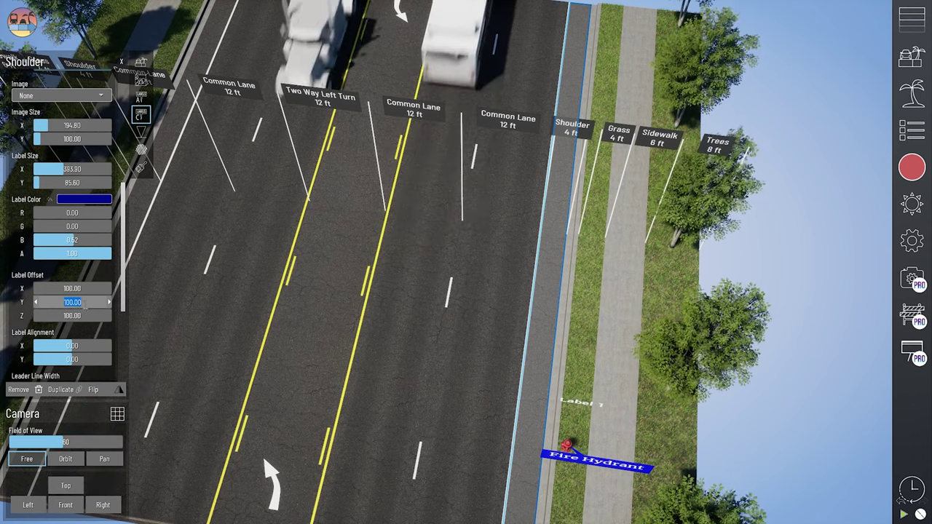
pyautogui.press('Return')
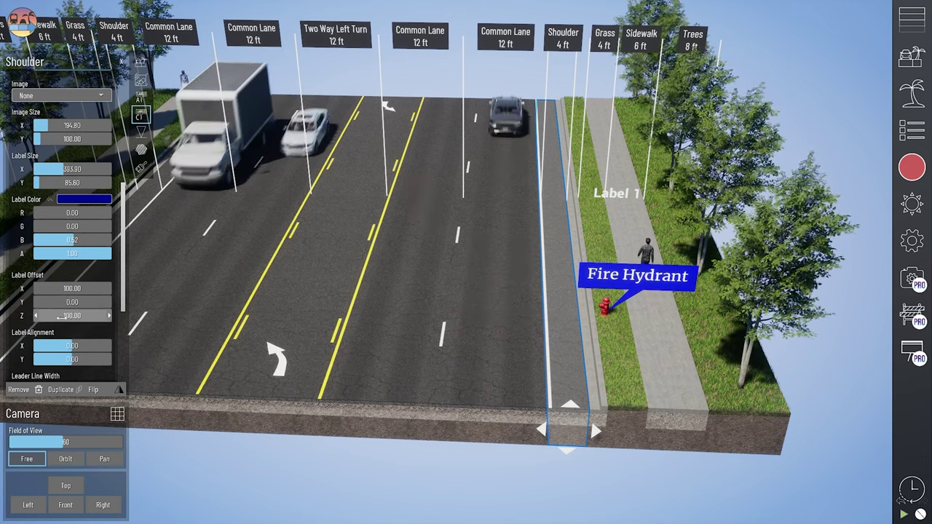
# Step: Raise the Fire Hydrant label by setting its Z offset to 200
pyautogui.click(64, 317)
pyautogui.write('200')
pyautogui.press('Return')
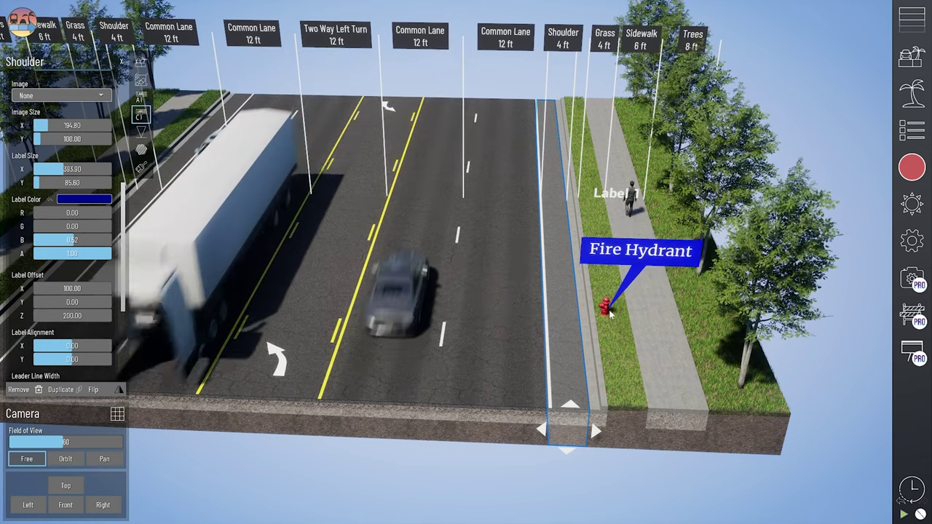
pyautogui.moveTo(605, 322); pyautogui.dragTo(599, 322, button='middle')
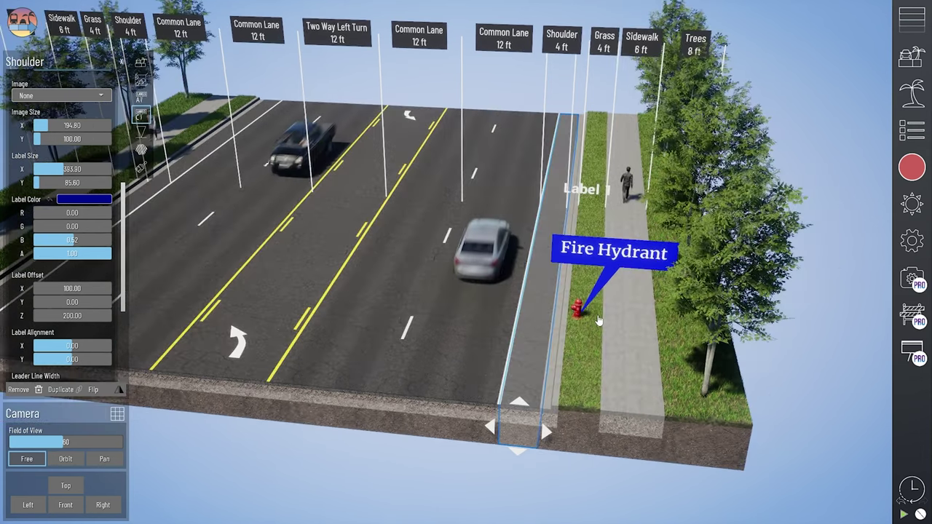
# Step: Set the label's X alignment to -0.25 and its leader line width to 100 at the top and 50 at the bottom
pyautogui.scroll(-3, 75, 318)
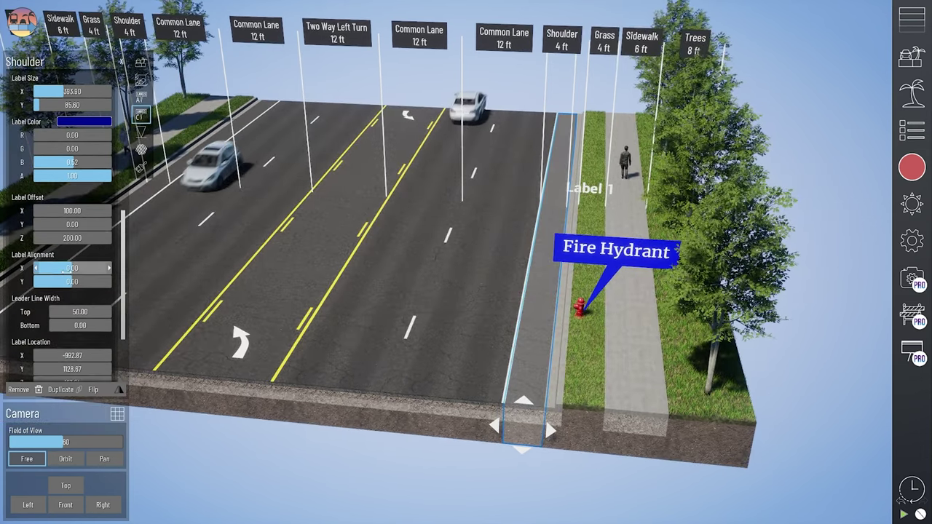
pyautogui.moveTo(67, 268)
pyautogui.mouseDown()
pyautogui.moveTo(88, 268)
pyautogui.moveTo(64, 268)
pyautogui.moveTo(86, 282)
pyautogui.moveTo(76, 268)
pyautogui.mouseUp()
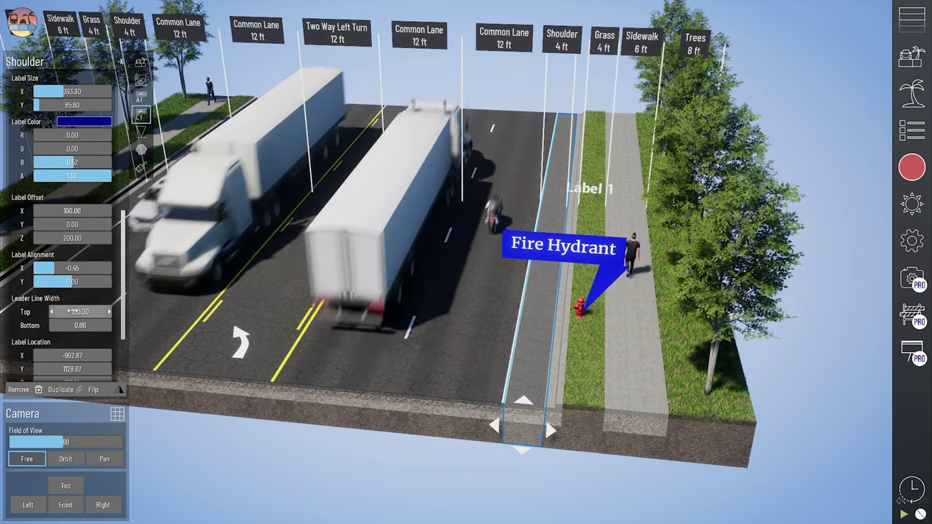
pyautogui.moveTo(50, 268); pyautogui.dragTo(56, 268)
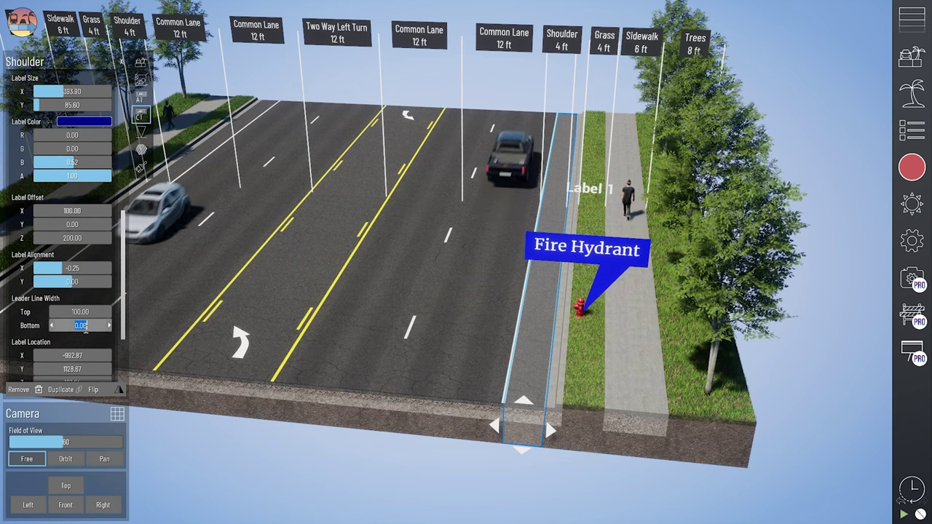
pyautogui.write('50')
pyautogui.press('Return')
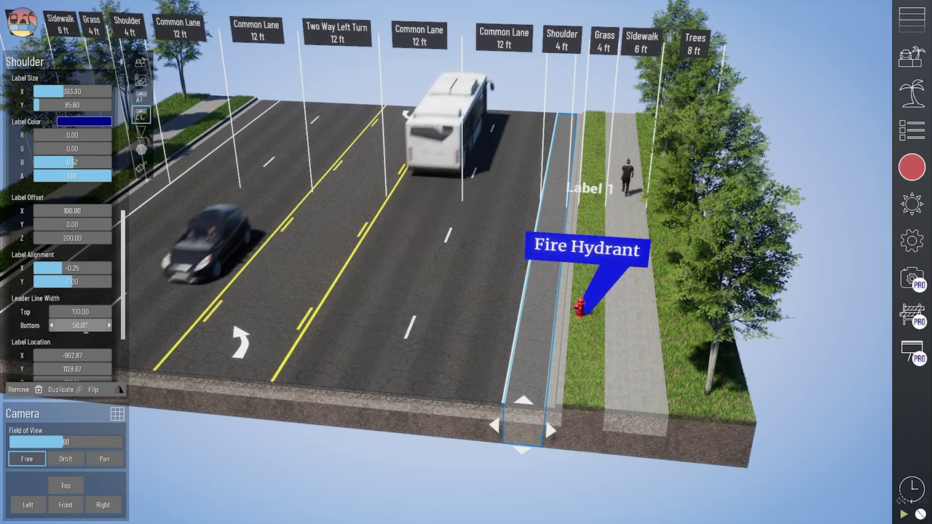
# Step: Move the Fire Hydrant label to location X -800, Y 1200 and Z 167
pyautogui.scroll(-3, 85, 325)
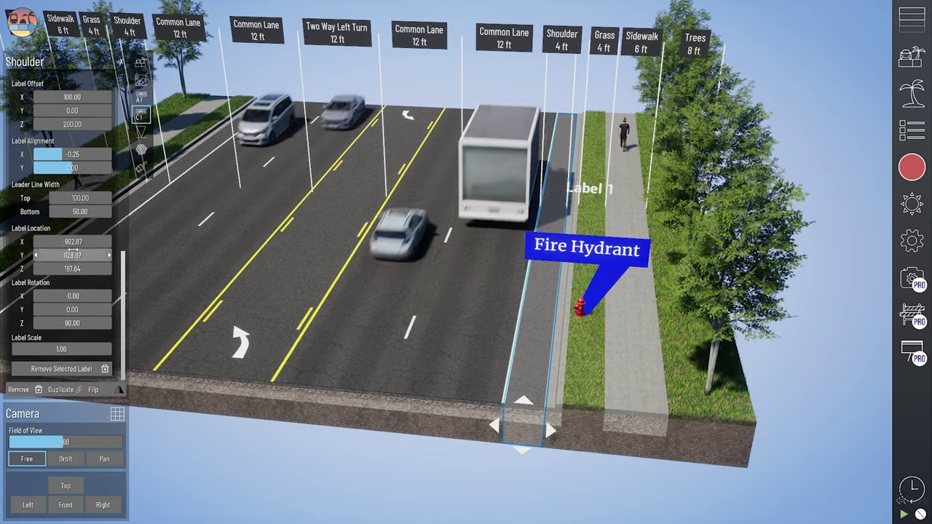
pyautogui.moveTo(477, 387); pyautogui.dragTo(474, 399, button='right')
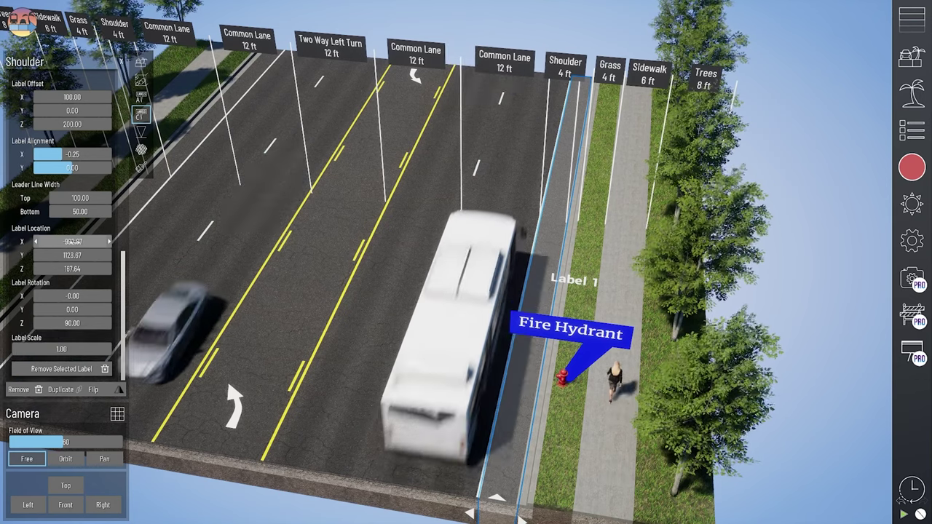
pyautogui.click(75, 241)
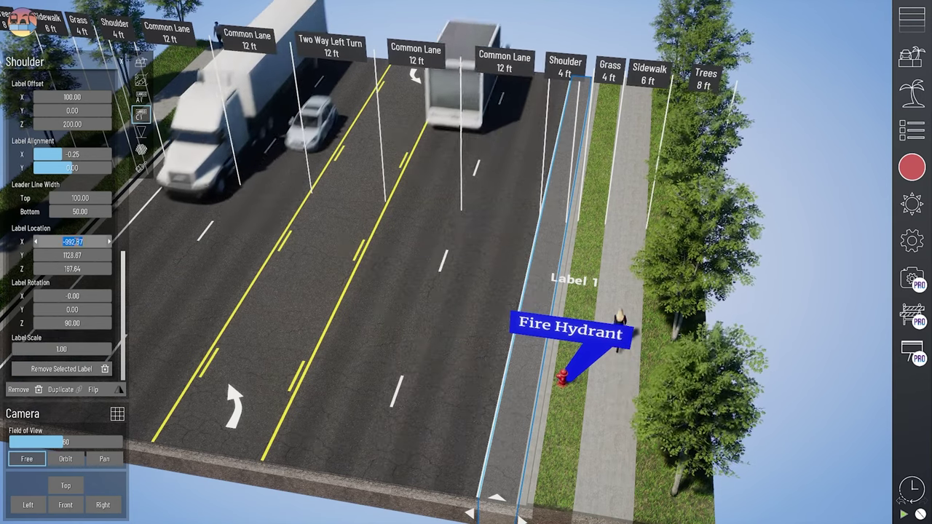
pyautogui.write('-800.3')
pyautogui.press('Return')
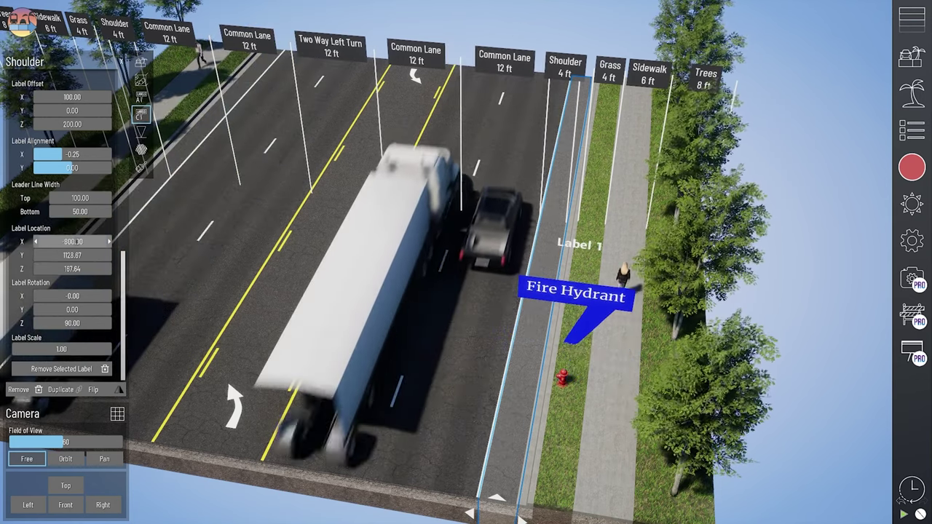
pyautogui.click(76, 255)
pyautogui.write('1')
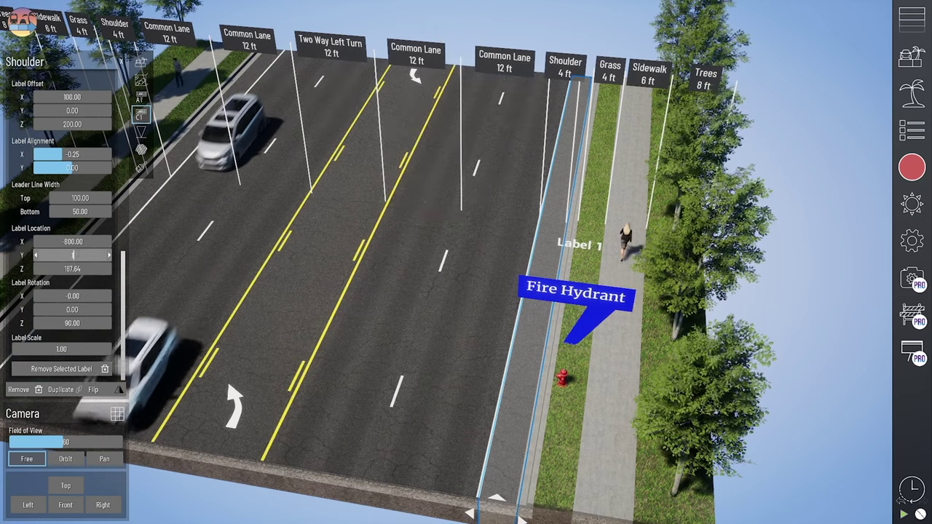
pyautogui.write('1200')
pyautogui.press('Return')
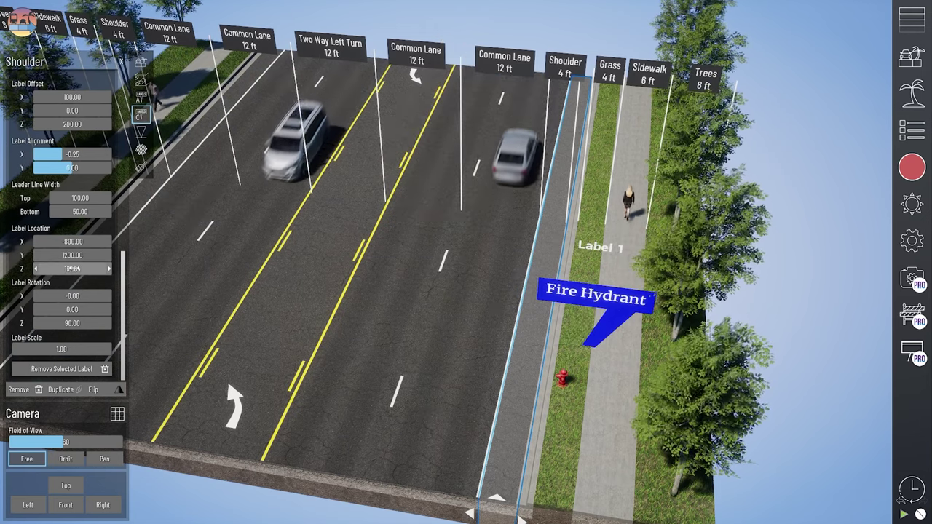
pyautogui.moveTo(551, 431); pyautogui.dragTo(557, 401, button='right')
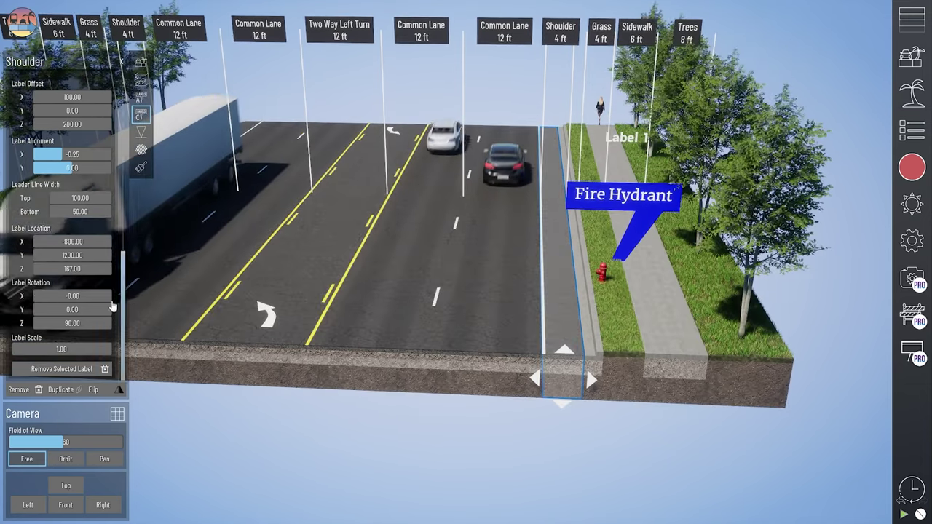
# Step: Try rotating the Fire Hydrant label 90 degrees about X and about Y, resetting each rotation to 0
pyautogui.moveTo(502, 299); pyautogui.dragTo(506, 350, button='right')
pyautogui.click(73, 296)
pyautogui.write('90')
pyautogui.press('Return')
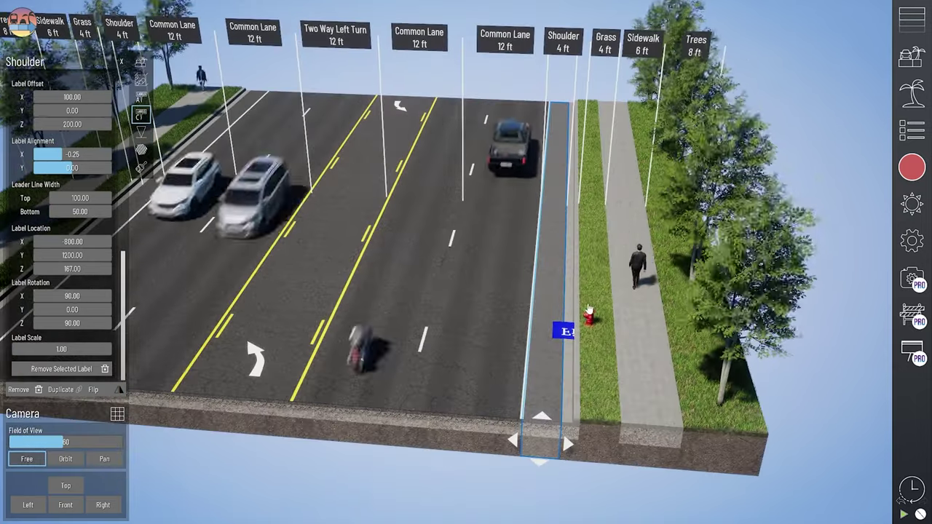
pyautogui.press('Return')
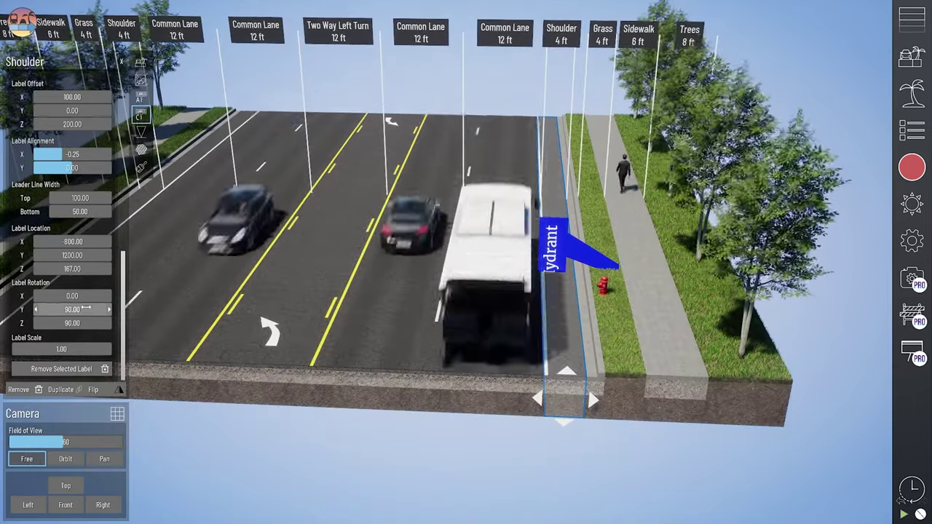
pyautogui.write('0')
pyautogui.press('Return')
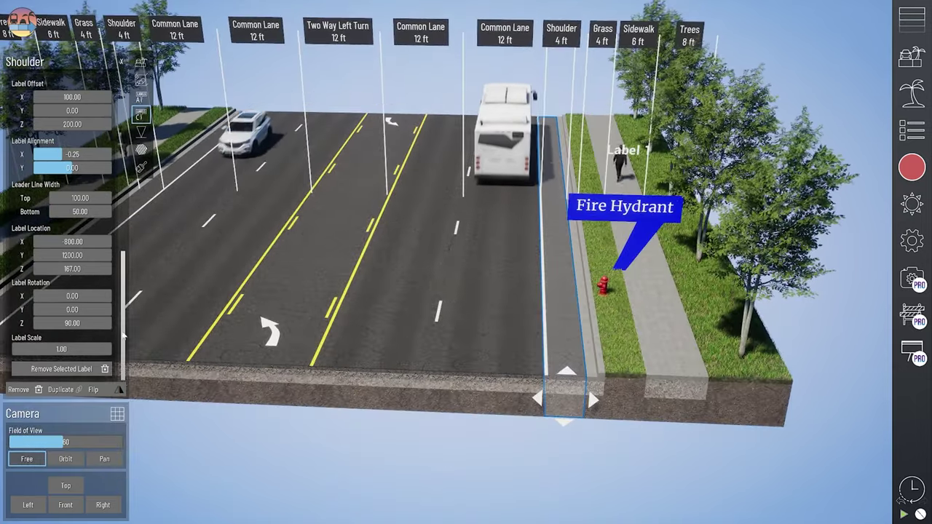
# Step: Try a Z rotation of -90 on the label, reset it to 90, and reduce the label scale to 0.93
pyautogui.moveTo(90, 324); pyautogui.dragTo(87, 323)
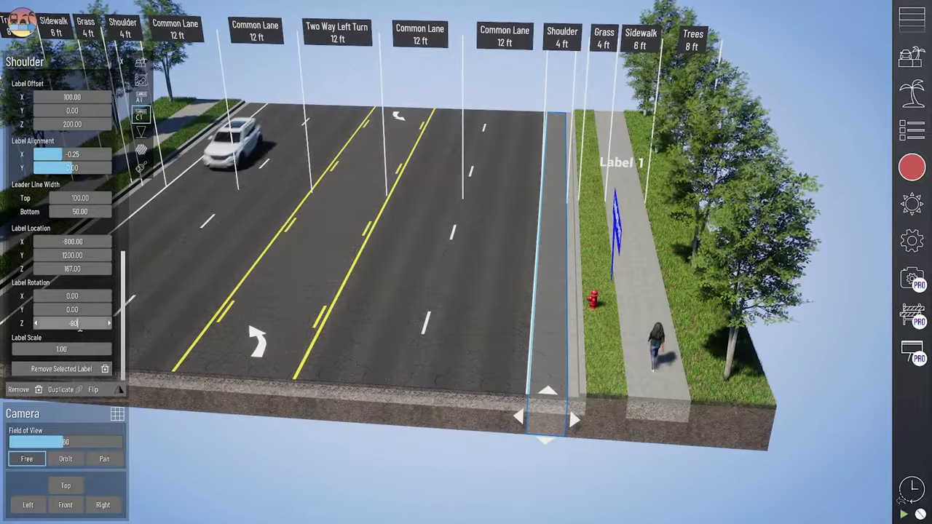
pyautogui.click(81, 325)
pyautogui.write('9')
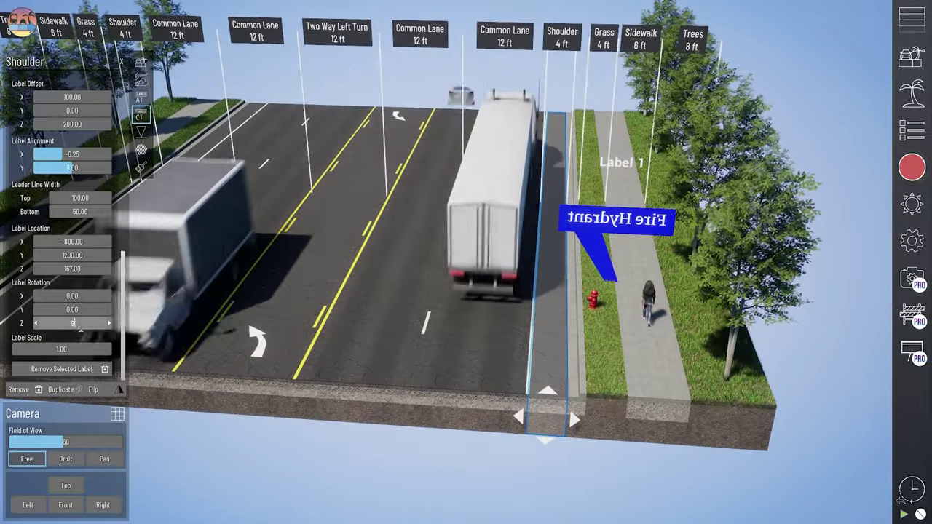
pyautogui.write('0')
pyautogui.press('Return')
pyautogui.moveTo(81, 349); pyautogui.dragTo(55, 349)
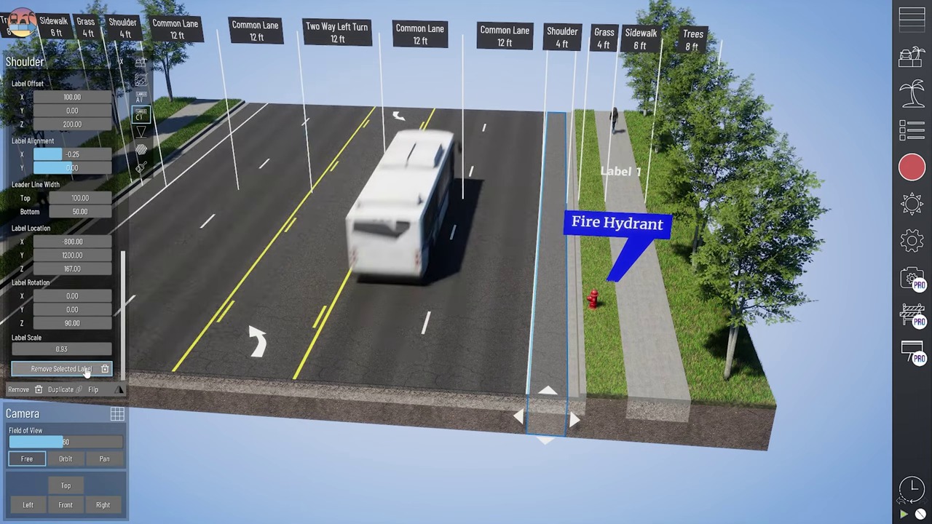
# Step: Remove the Fire Hydrant label and place a custom label at the front edge of the common lane right of the turn lane
pyautogui.click(86, 369)
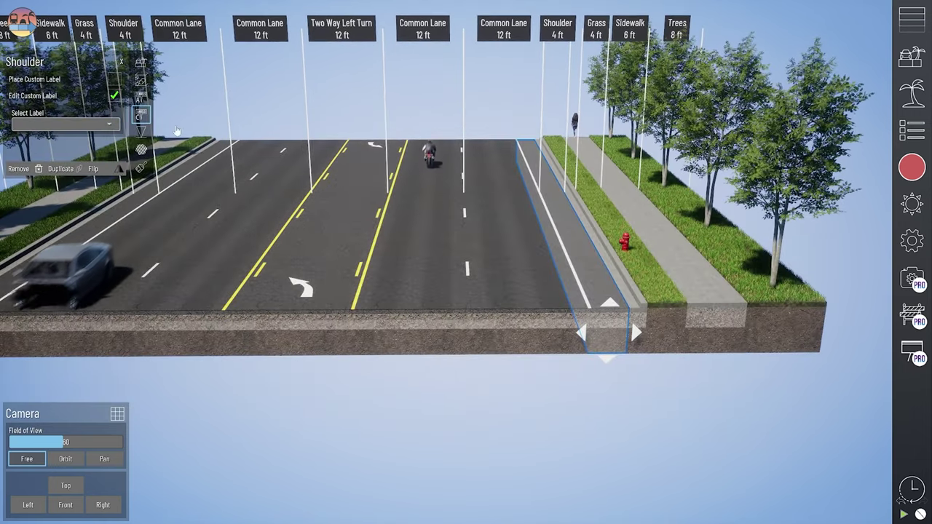
pyautogui.click(410, 323)
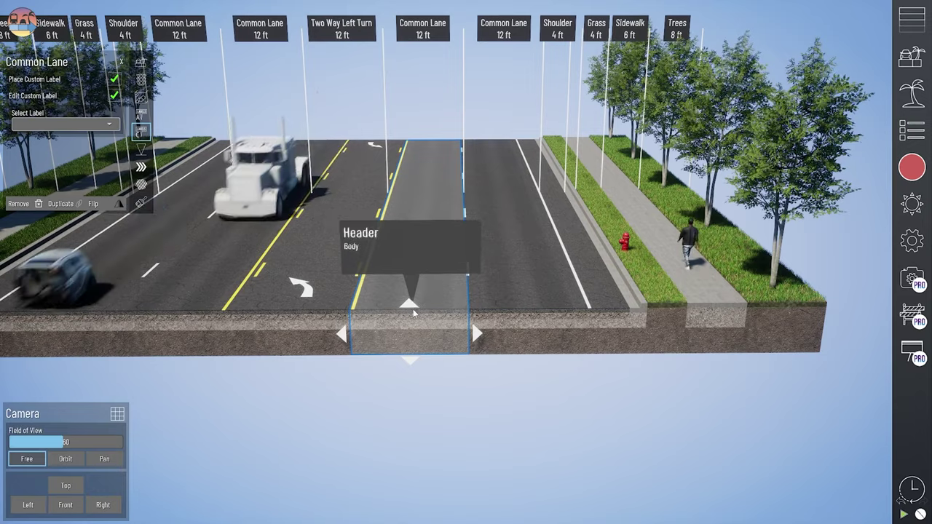
pyautogui.scroll(3, 413, 308)
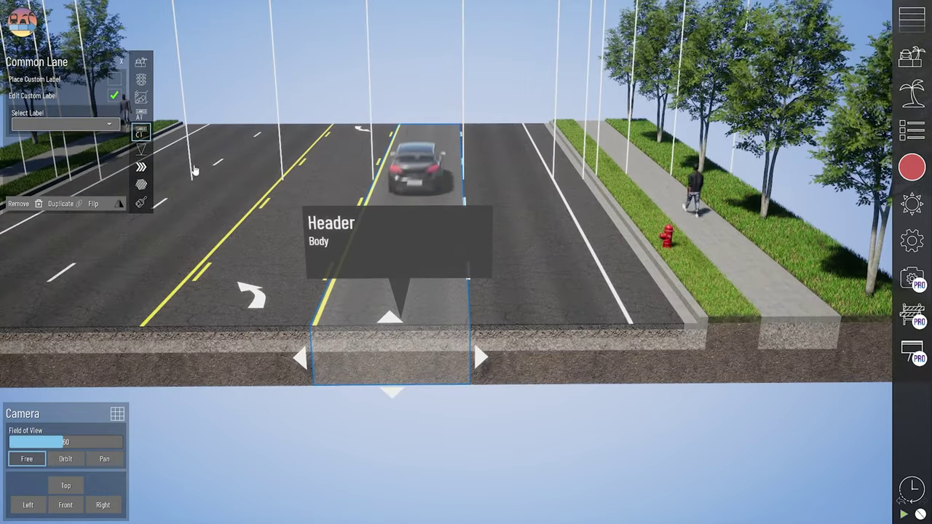
# Step: Edit the new lane label to show a centered "2%" header with empty, centered body text
pyautogui.click(94, 121)
pyautogui.click(44, 143)
pyautogui.click(34, 148)
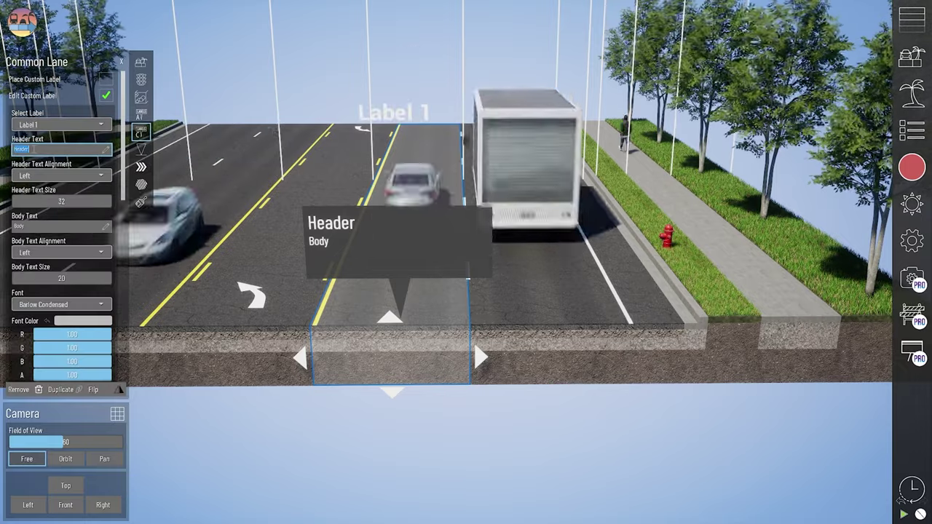
pyautogui.write('2%')
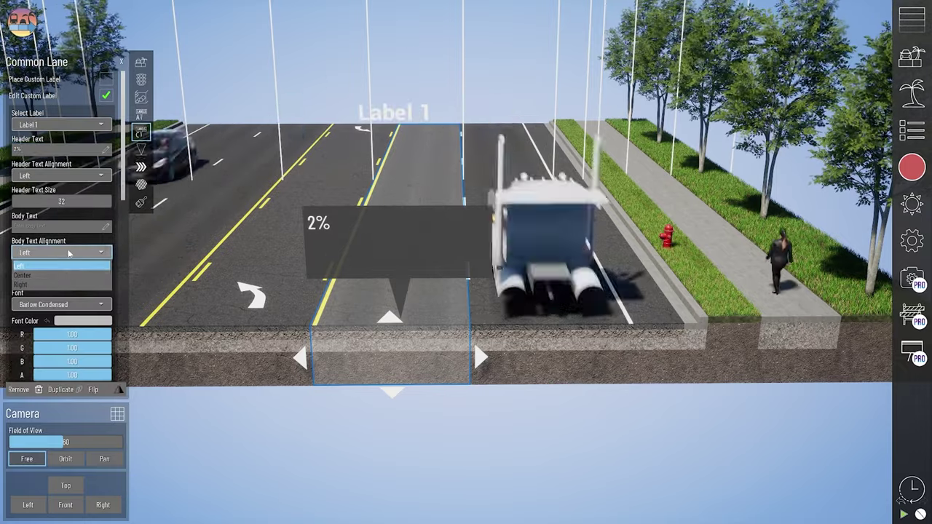
pyautogui.scroll(-3, 85, 242)
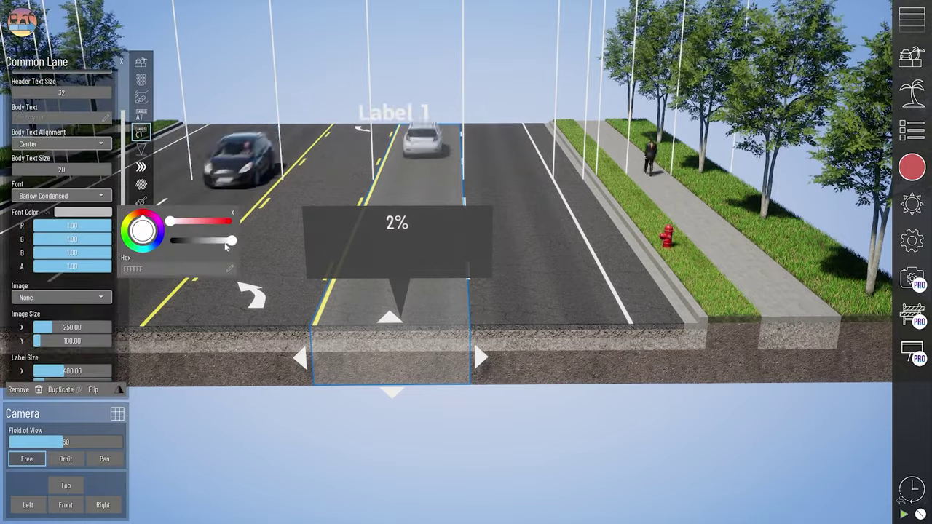
# Step: Color the 2% label's text yellow, hex FFD100, and add the Arrow White Right image at about 130 by 42
pyautogui.scroll(-3, 61, 219)
pyautogui.click(61, 189)
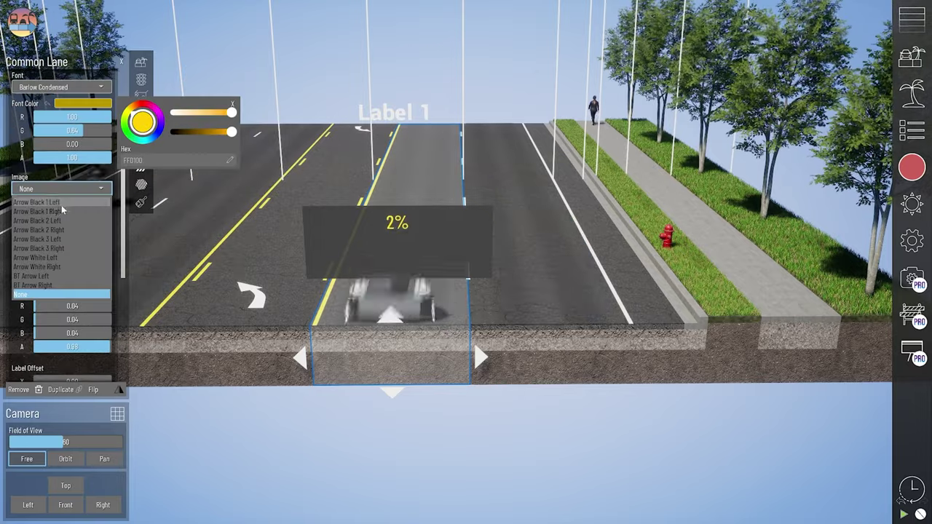
pyautogui.click(59, 266)
pyautogui.scroll(-1, 61, 241)
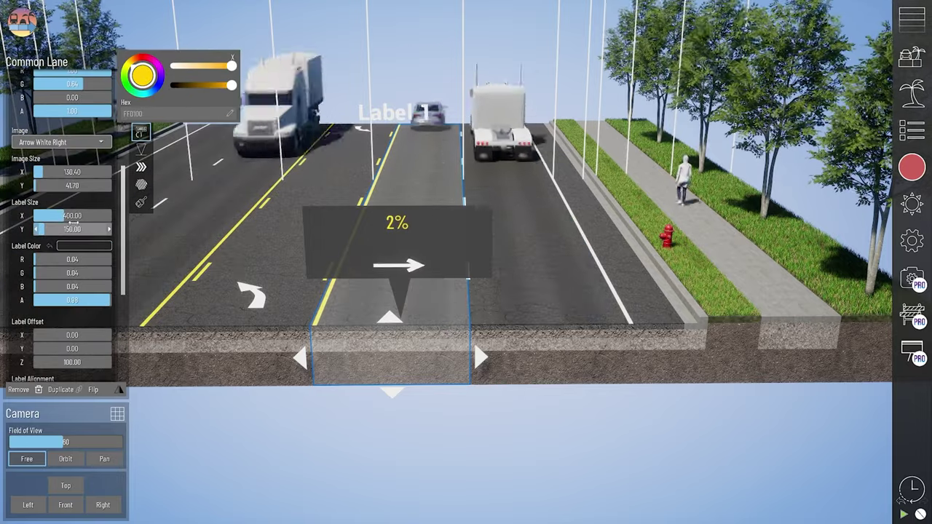
# Step: Resize the 2% label to about 320 by 30.5, make its background fully transparent, and deselect the lane
pyautogui.scroll(-2, 72, 228)
pyautogui.click(84, 183)
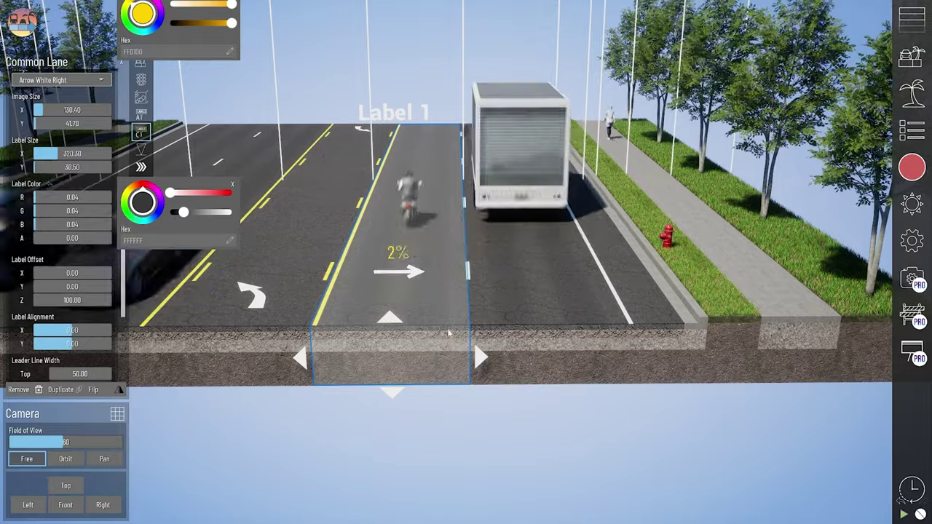
pyautogui.moveTo(448, 333); pyautogui.dragTo(490, 278, button='right')
pyautogui.scroll(-1, 109, 266)
pyautogui.click(405, 361)
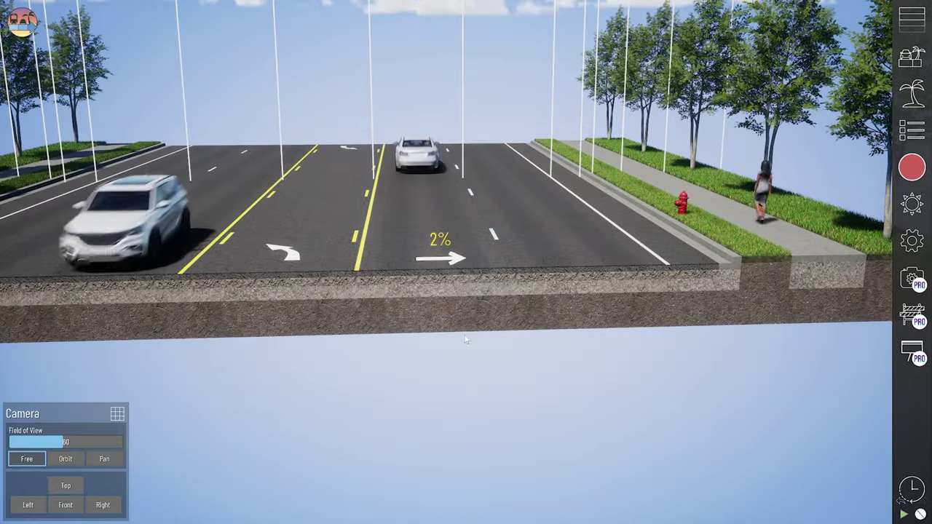
# Step: Select the grass strip with the fire hydrant and choose Bush 1 as the custom asset to place in it
pyautogui.moveTo(466, 338); pyautogui.dragTo(487, 358, button='right')
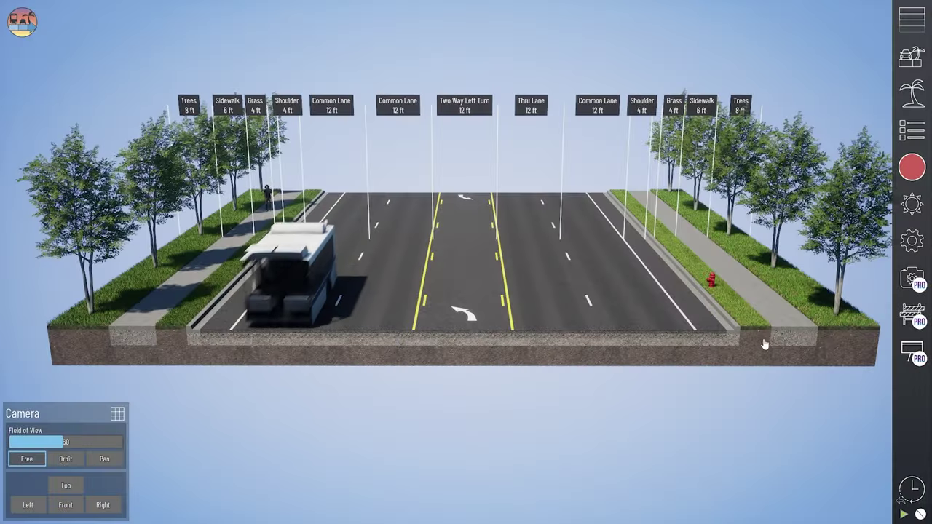
pyautogui.click(758, 339)
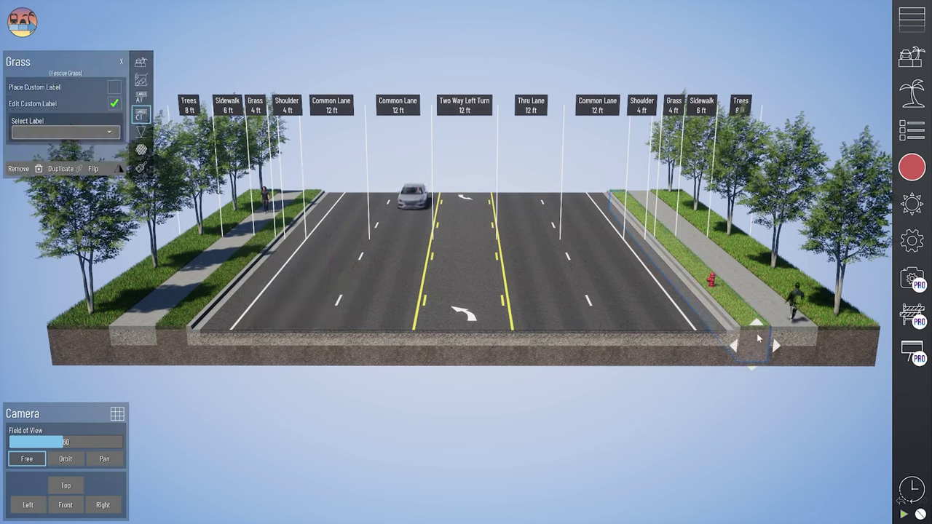
pyautogui.click(140, 133)
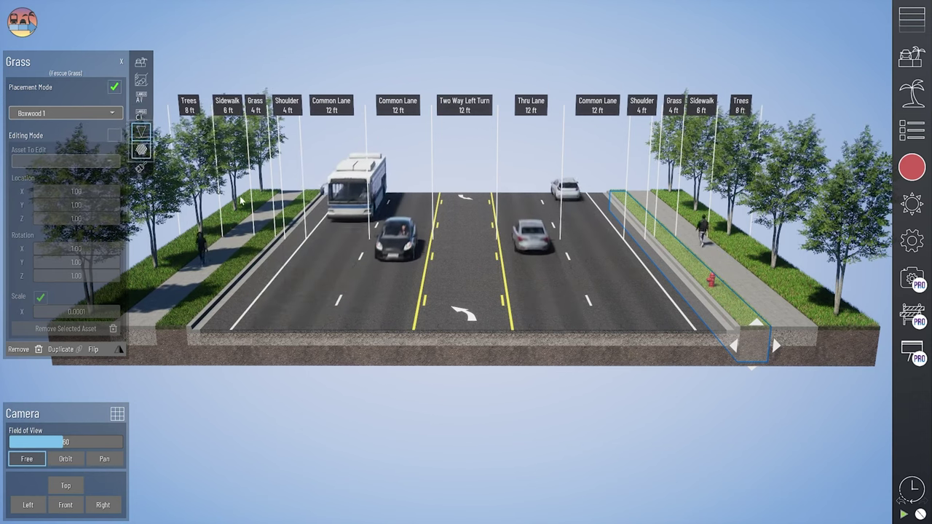
pyautogui.click(86, 116)
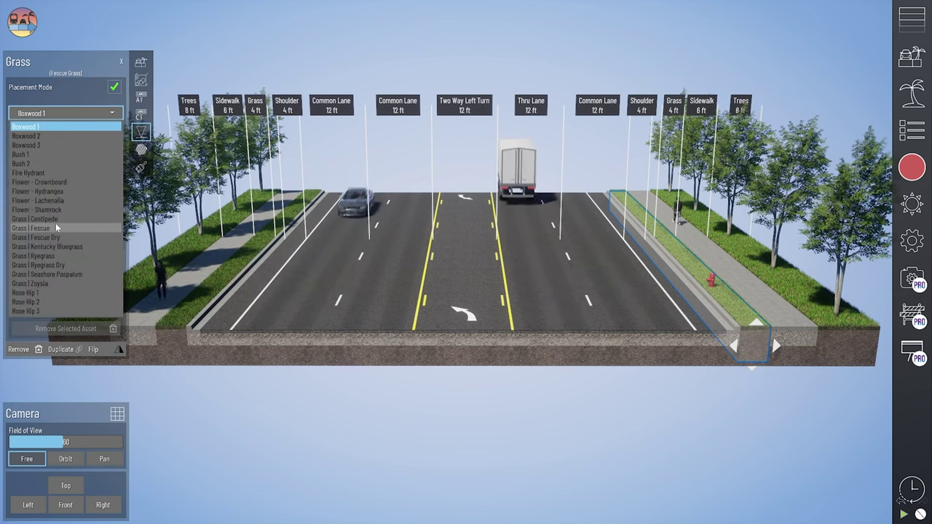
pyautogui.click(47, 154)
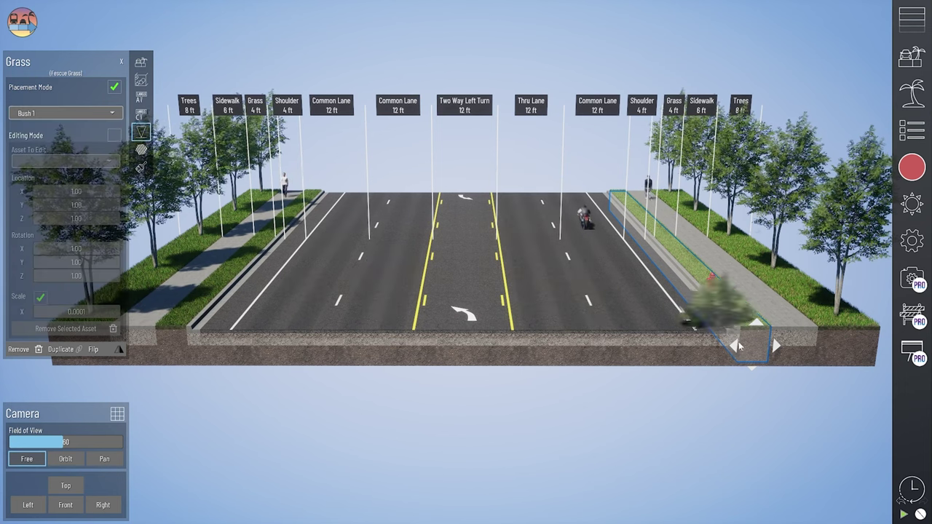
# Step: Place one Bush 1 in the selected grass strip and another in the grass strip across the road
pyautogui.scroll(2, 736, 271)
pyautogui.moveTo(733, 270); pyautogui.dragTo(698, 301, button='right')
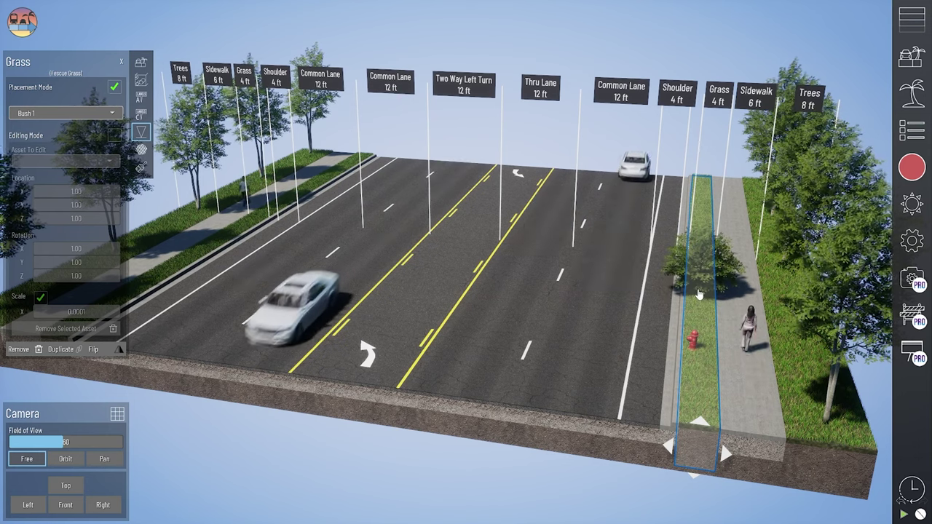
pyautogui.click(662, 371)
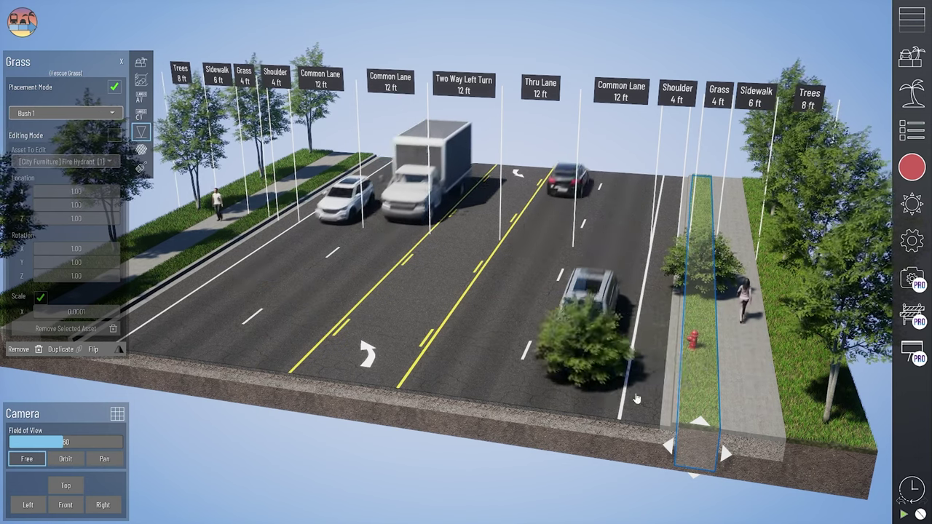
pyautogui.moveTo(202, 255); pyautogui.dragTo(281, 266, button='middle')
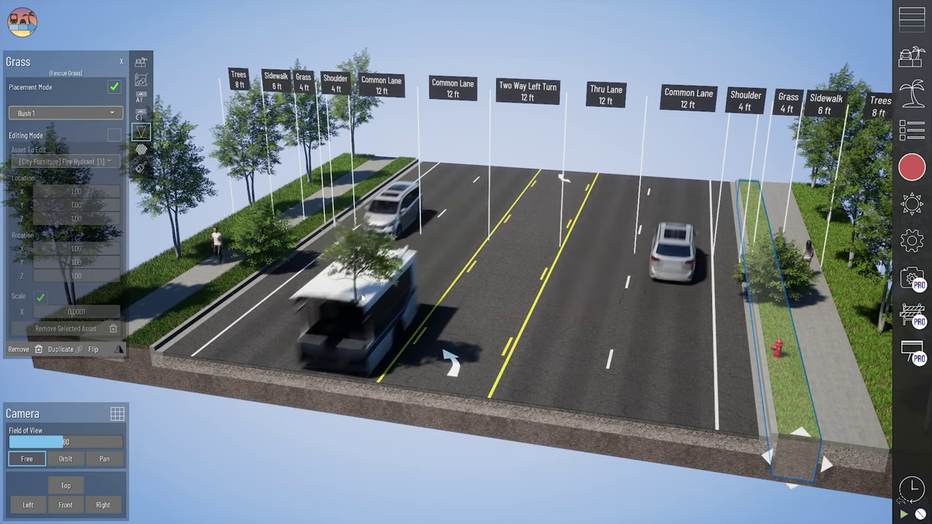
pyautogui.click(268, 271)
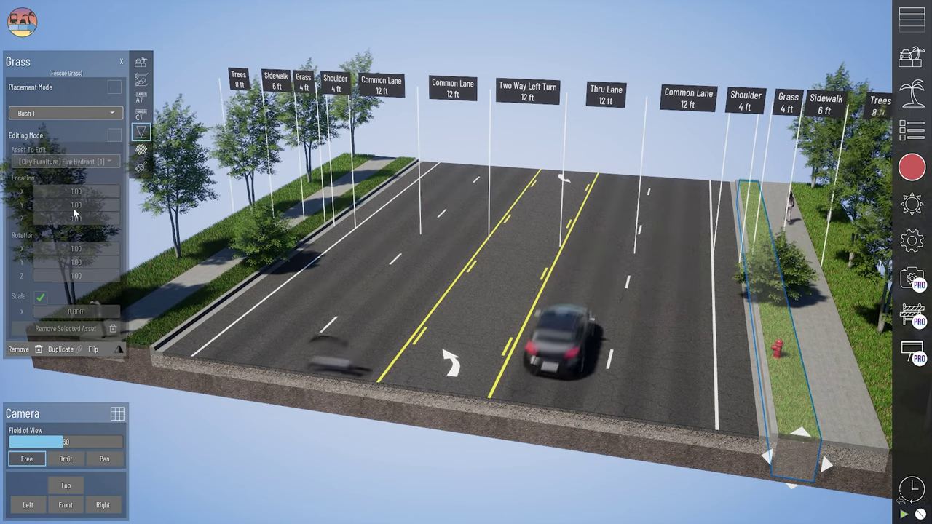
# Step: Enable editing mode for the grass strip's placed assets and remove the Bush 1 across the road
pyautogui.click(114, 136)
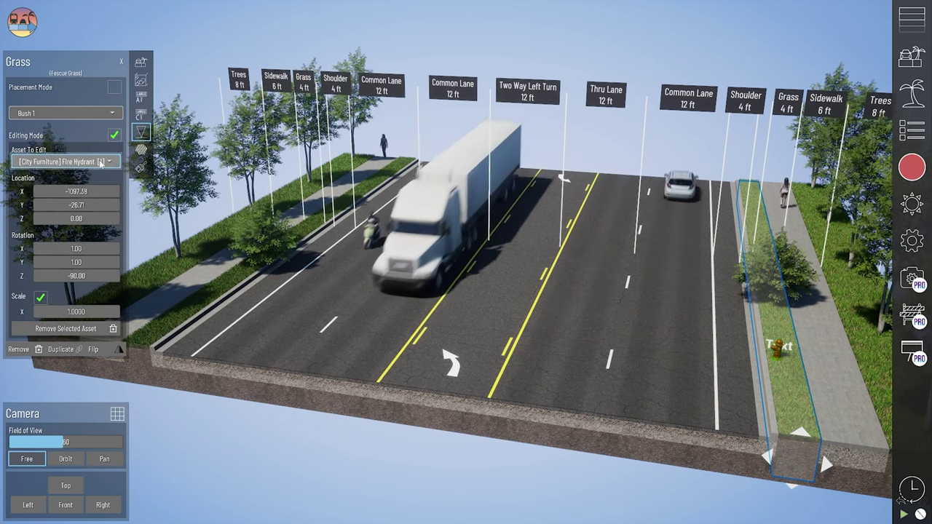
pyautogui.scroll(2, 777, 412)
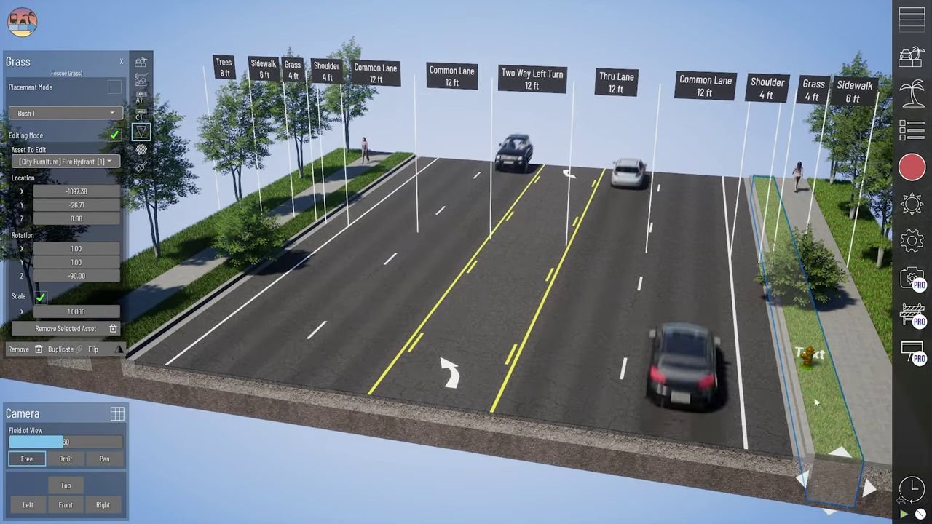
pyautogui.moveTo(815, 401); pyautogui.dragTo(830, 354, button='right')
pyautogui.moveTo(831, 354); pyautogui.dragTo(736, 394, button='middle')
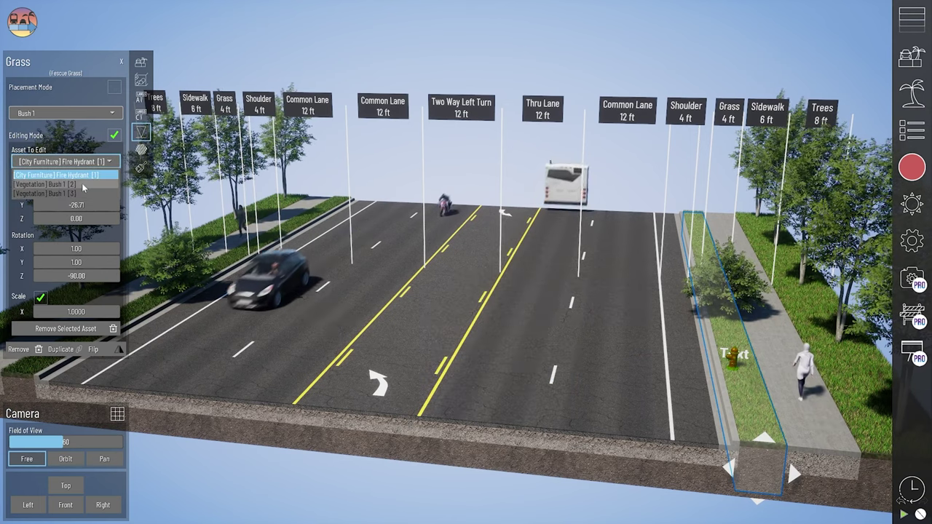
pyautogui.click(81, 184)
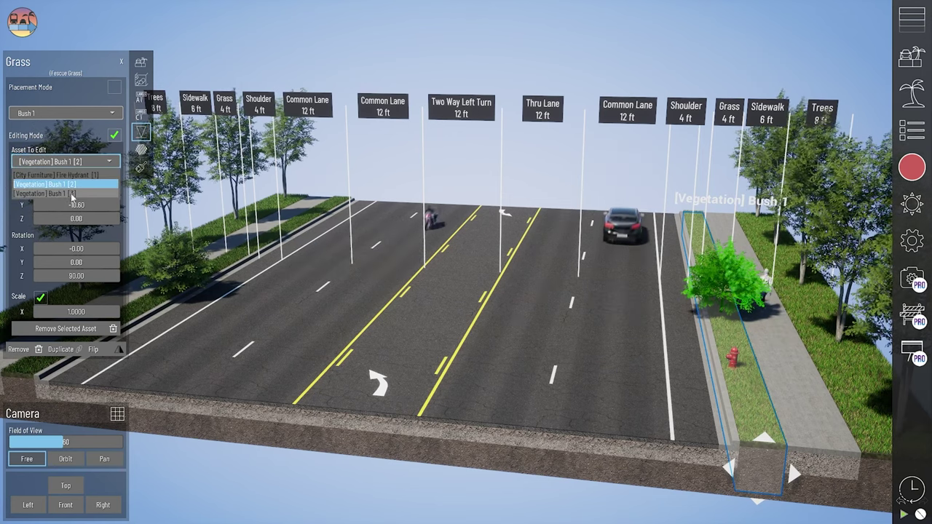
pyautogui.click(72, 193)
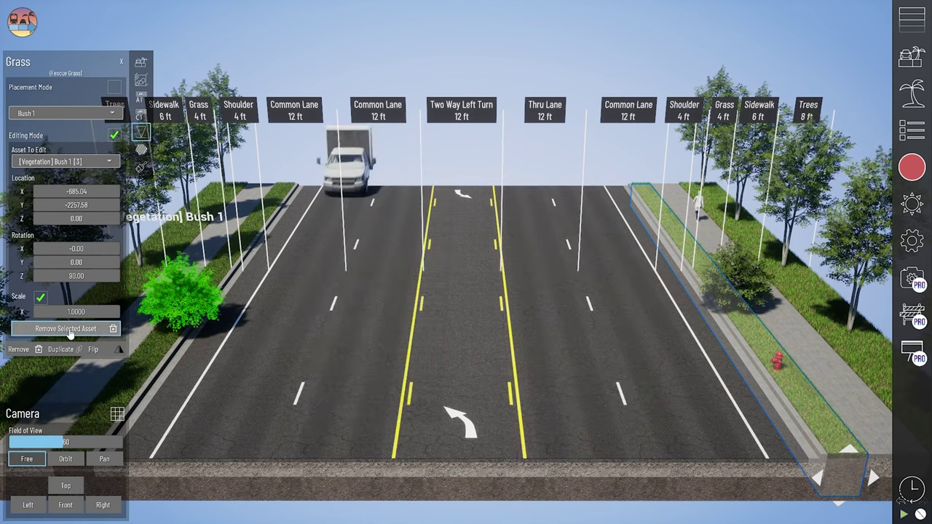
# Step: Set the remaining bush's location to X -572.70, Y -18.90, Z -5.90 and its rotation to X 0, Y 0, Z 14.70
pyautogui.click(68, 163)
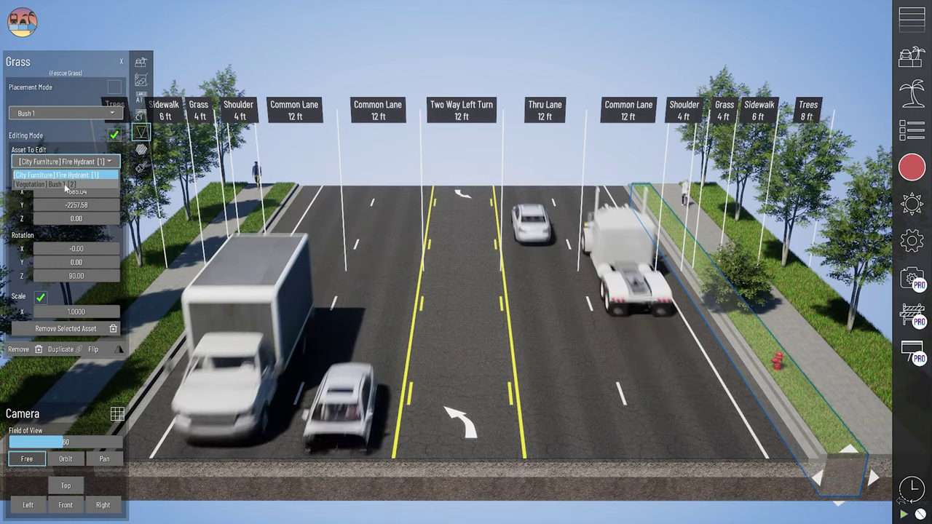
pyautogui.click(68, 187)
pyautogui.moveTo(732, 354); pyautogui.dragTo(481, 330, button='right')
pyautogui.scroll(3, 593, 332)
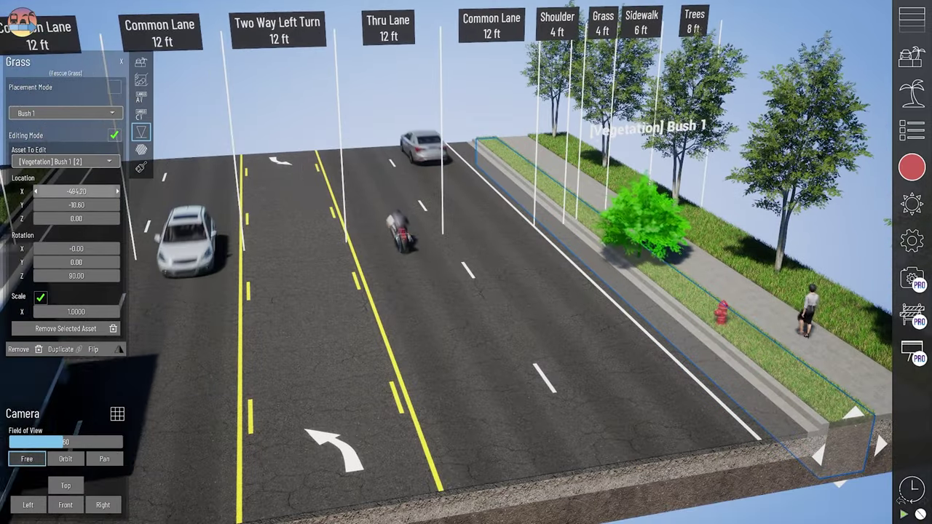
pyautogui.moveTo(67, 191); pyautogui.dragTo(84, 276)
pyautogui.click(92, 249)
pyautogui.write('0')
pyautogui.press('Return')
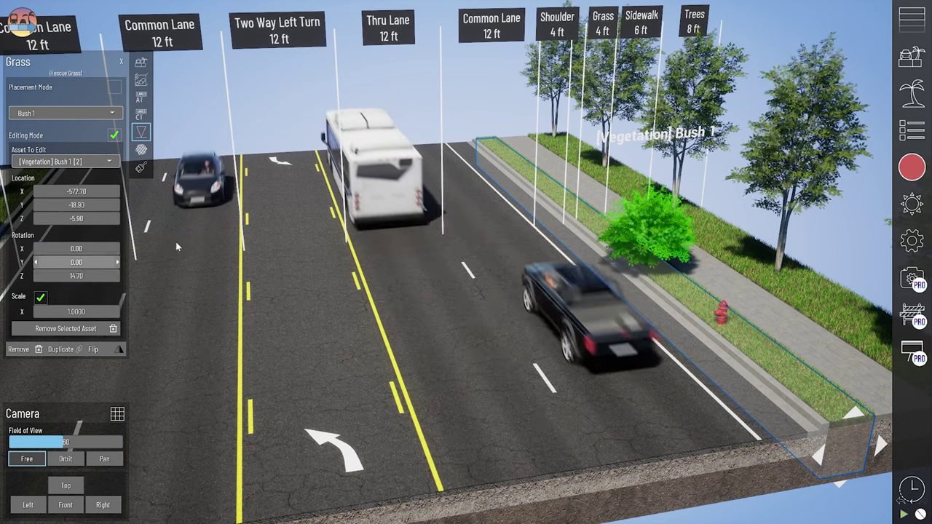
# Step: Turn off uniform scaling for the bush and set its X scale to 1.6862 and Y scale to 1.1889
pyautogui.moveTo(734, 400); pyautogui.dragTo(565, 322, button='right')
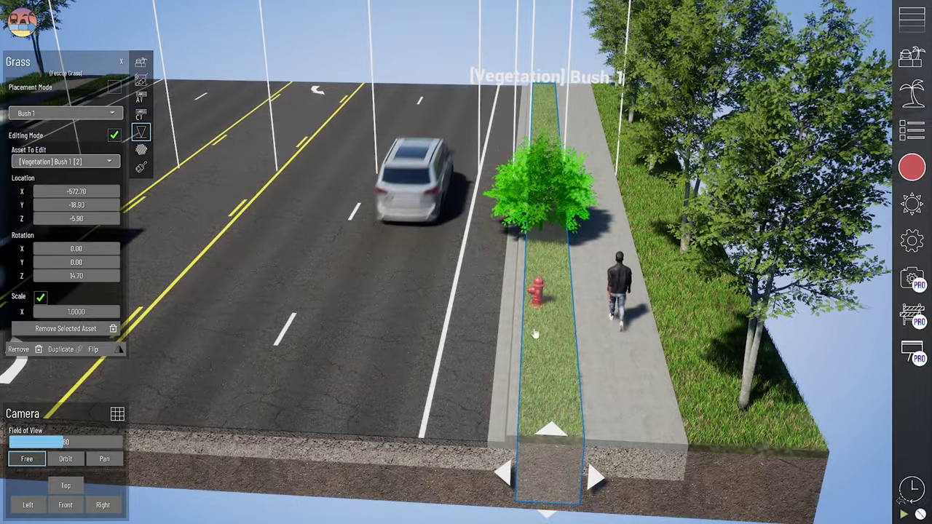
pyautogui.moveTo(433, 337); pyautogui.dragTo(525, 393, button='right')
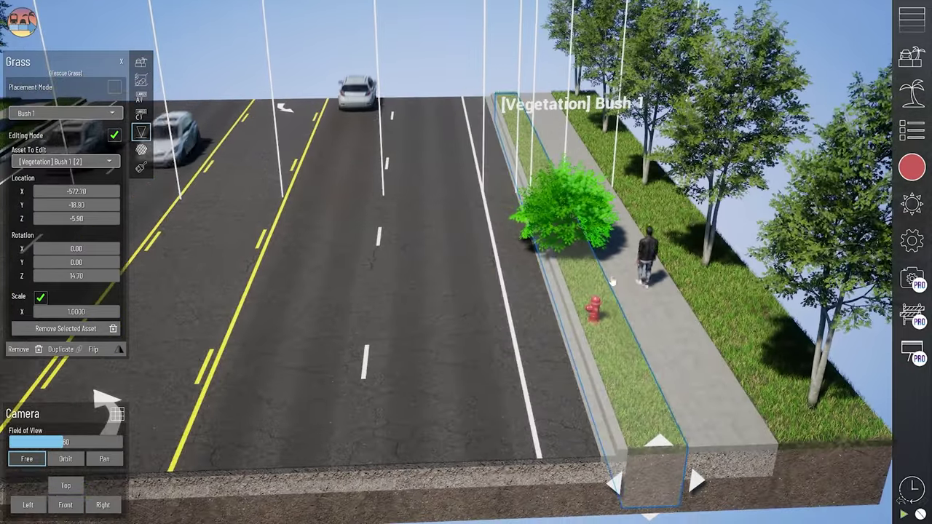
pyautogui.scroll(3, 598, 289)
pyautogui.moveTo(651, 304); pyautogui.dragTo(603, 359, button='middle')
pyautogui.moveTo(603, 358); pyautogui.dragTo(443, 439, button='right')
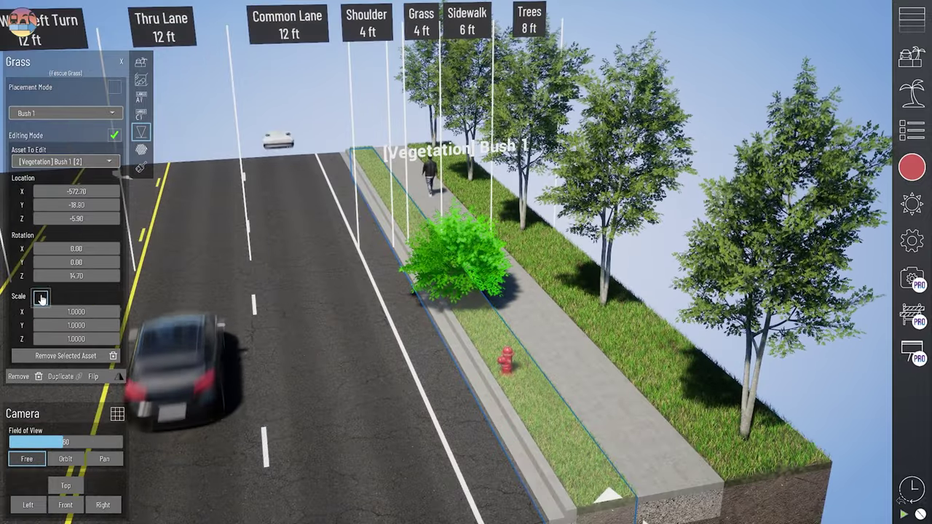
pyautogui.moveTo(102, 311); pyautogui.dragTo(153, 311)
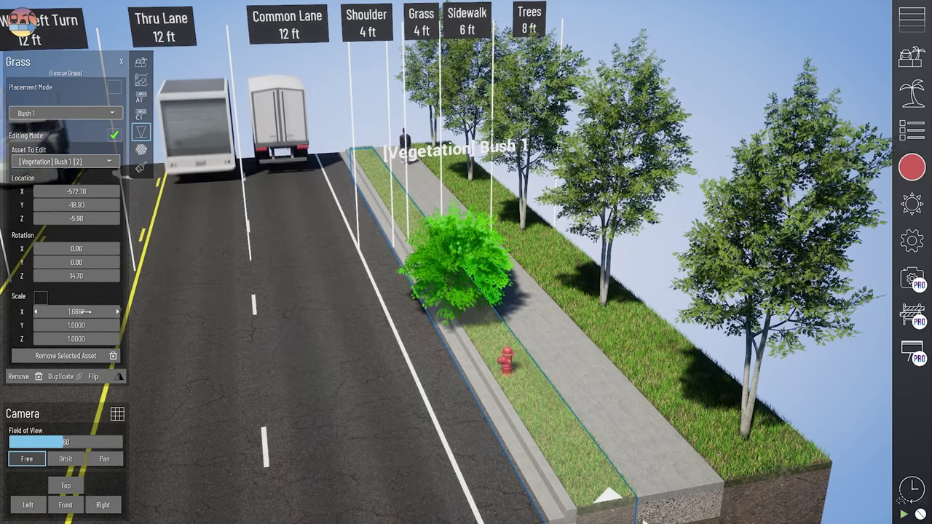
pyautogui.moveTo(77, 326); pyautogui.dragTo(160, 326)
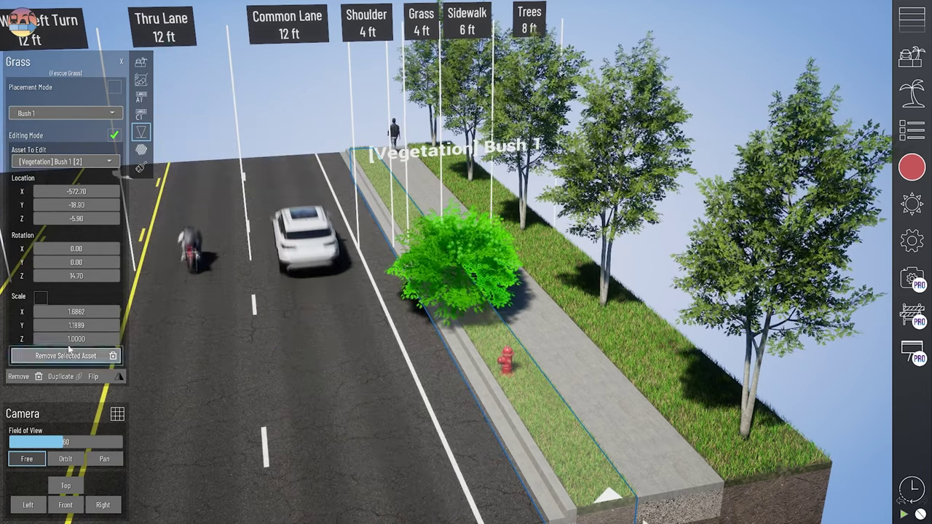
# Step: Turn uniform scaling back on and shrink the whole bush to a scale of 0.3251
pyautogui.click(41, 298)
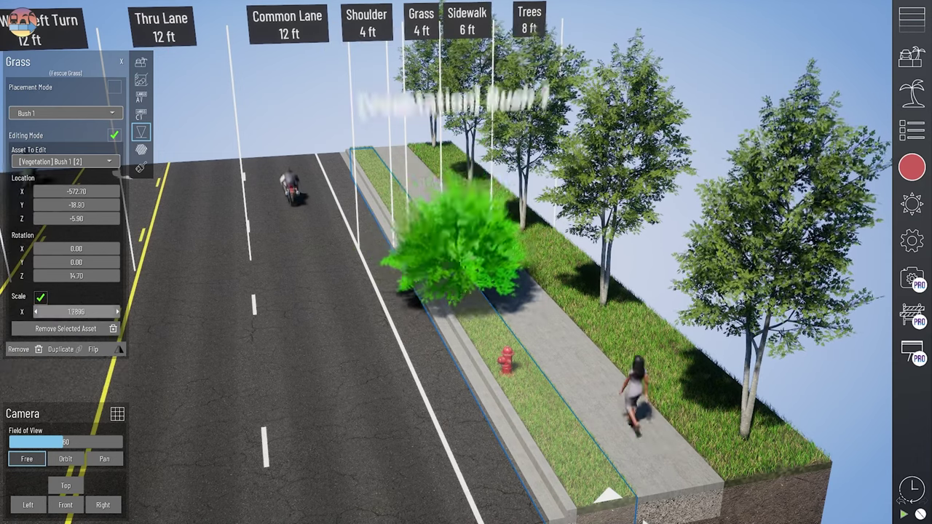
pyautogui.moveTo(77, 312); pyautogui.dragTo(63, 312)
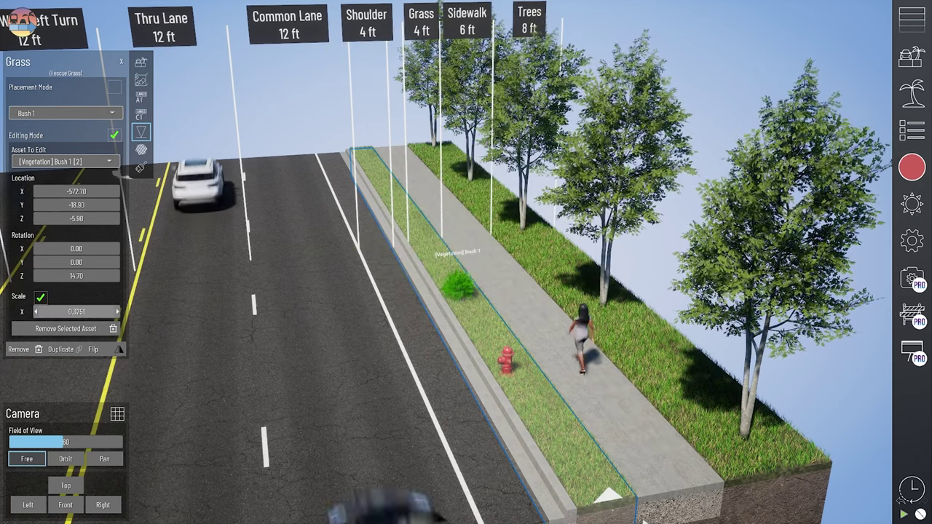
pyautogui.moveTo(506, 353); pyautogui.dragTo(408, 306, button='middle')
pyautogui.scroll(2, 351, 313)
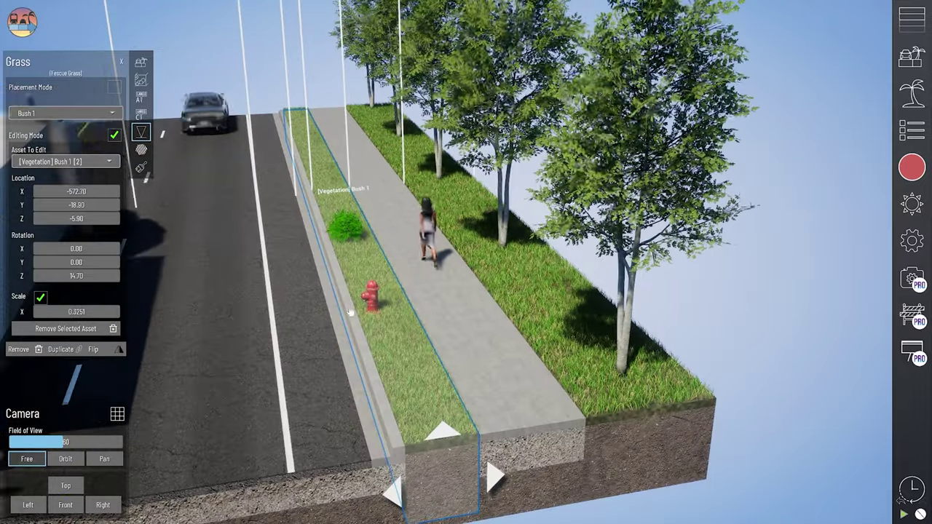
pyautogui.moveTo(384, 339); pyautogui.dragTo(394, 343, button='right')
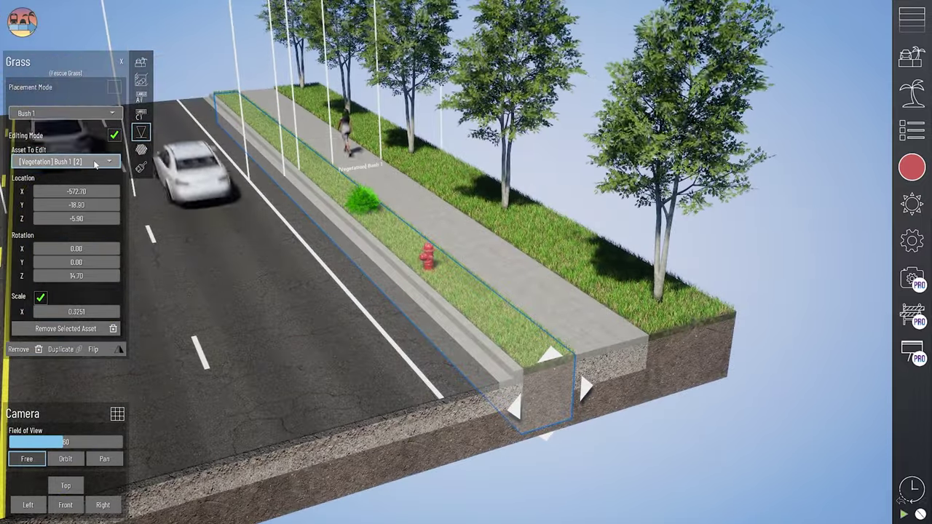
pyautogui.moveTo(447, 384); pyautogui.dragTo(444, 385, button='right')
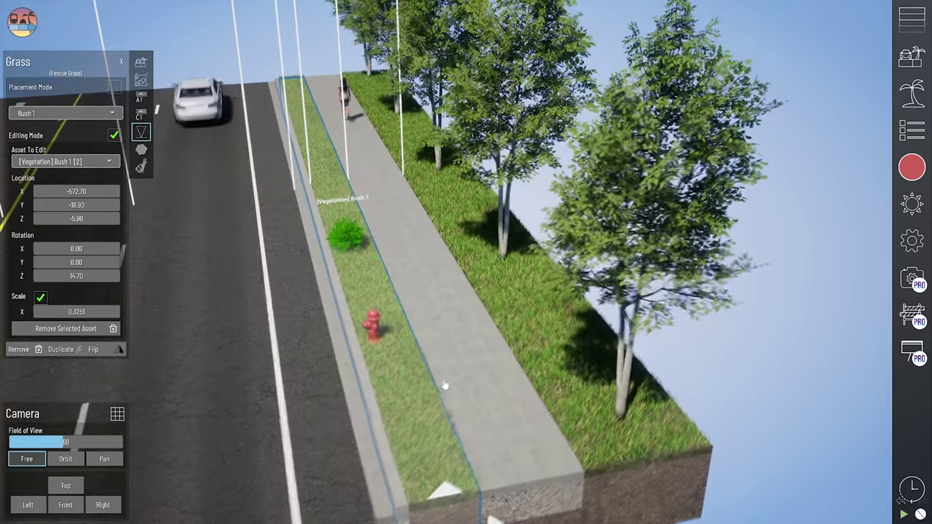
# Step: Show the section hierarchy, move the bush to X -589.50, Y -2310.70 in the grass strip across the road, and deselect its section
pyautogui.click(915, 142)
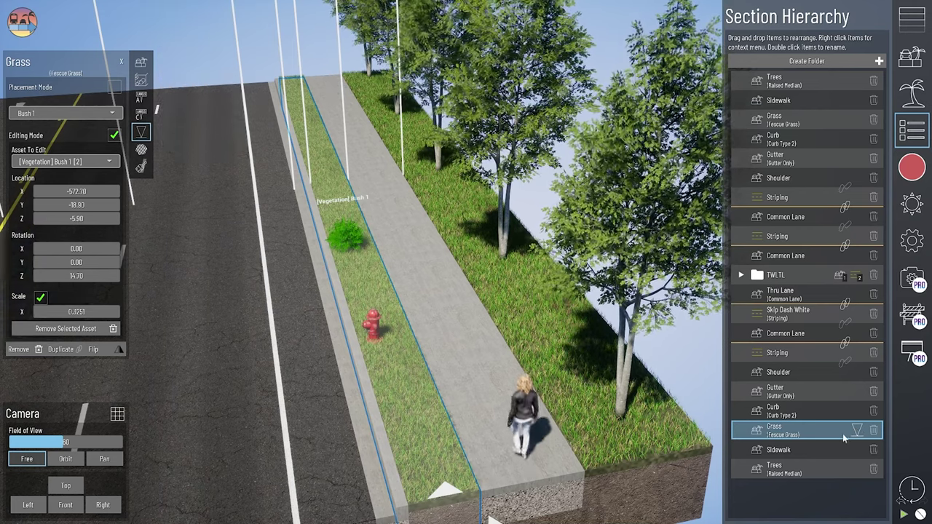
pyautogui.moveTo(452, 401); pyautogui.dragTo(457, 371, button='right')
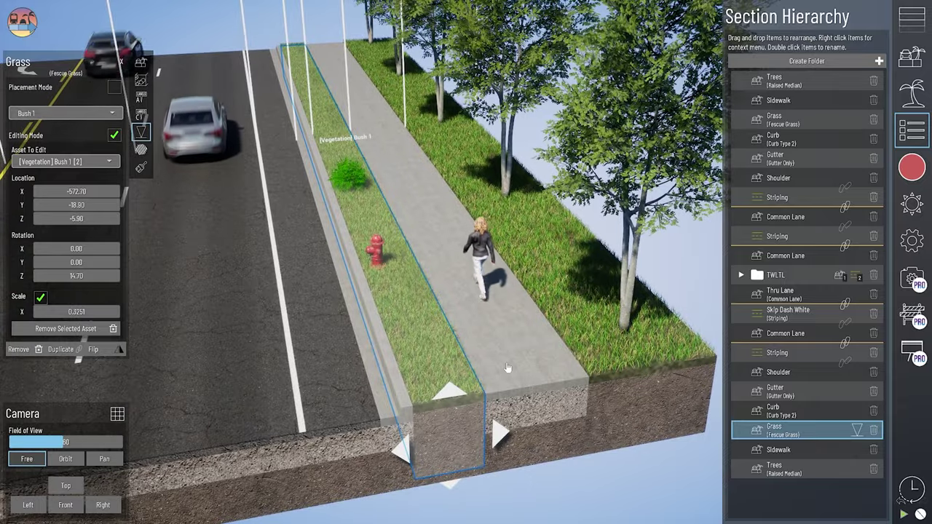
pyautogui.scroll(-4, 508, 368)
pyautogui.moveTo(327, 292); pyautogui.dragTo(433, 326, button='middle')
pyautogui.scroll(-2, 489, 228)
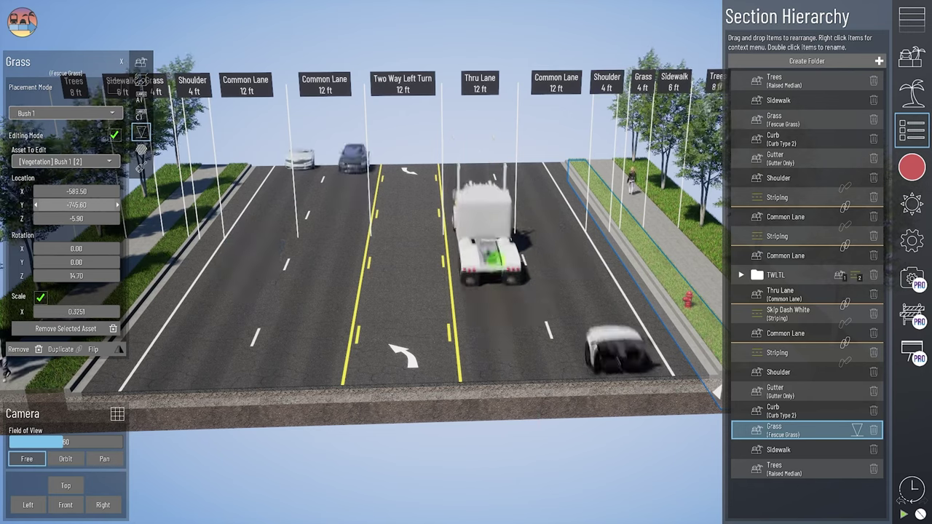
pyautogui.click(426, 484)
# Step: Select the grass strip the bush was moved onto, check its editable assets in editing mode, and deselect the strip
pyautogui.moveTo(188, 397); pyautogui.dragTo(323, 373, button='middle')
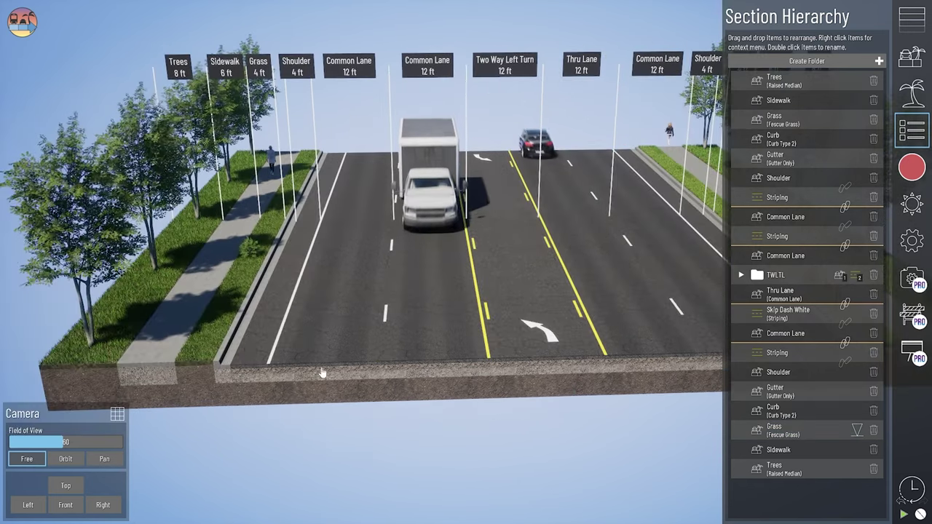
pyautogui.click(194, 373)
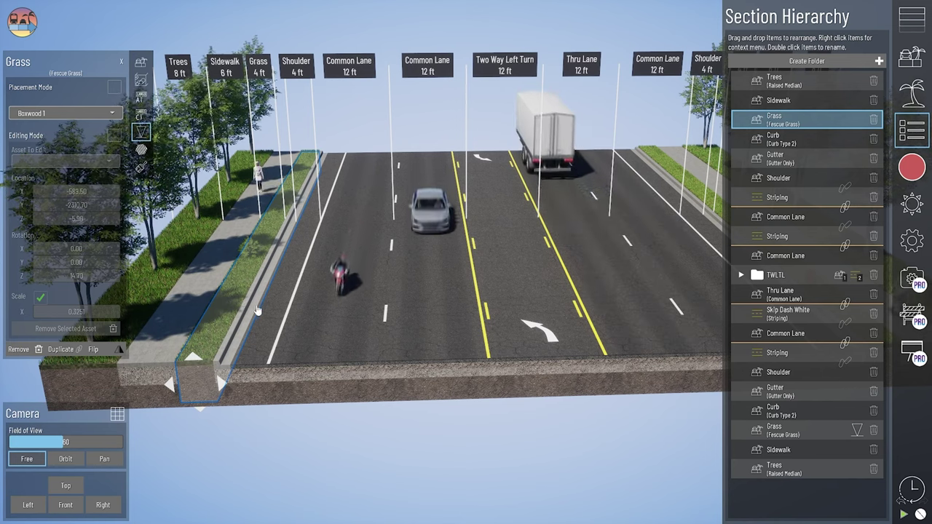
pyautogui.moveTo(257, 311); pyautogui.dragTo(257, 311, button='right')
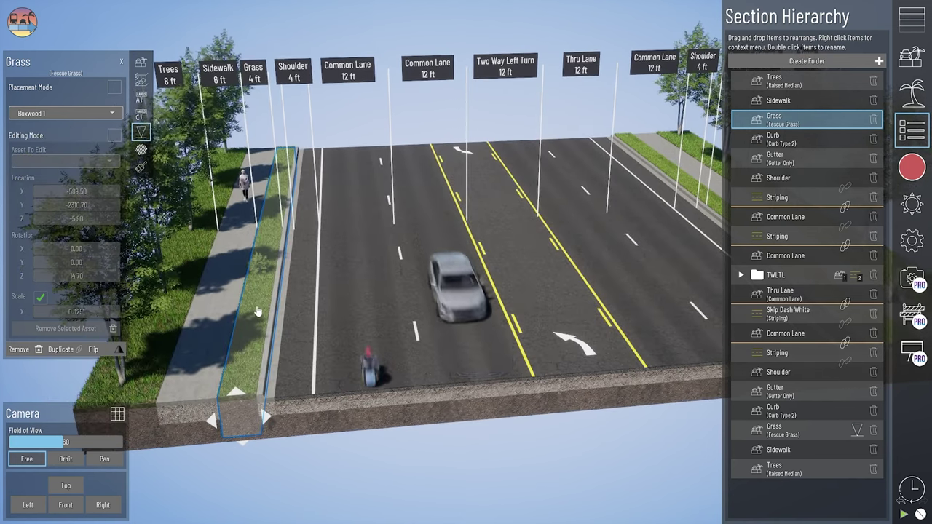
pyautogui.click(115, 135)
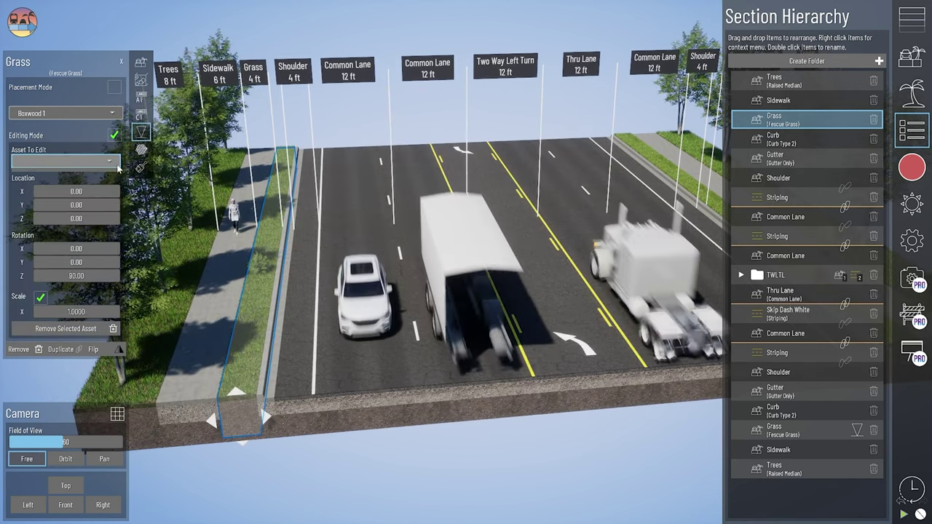
pyautogui.click(302, 482)
pyautogui.moveTo(477, 448); pyautogui.dragTo(479, 447, button='right')
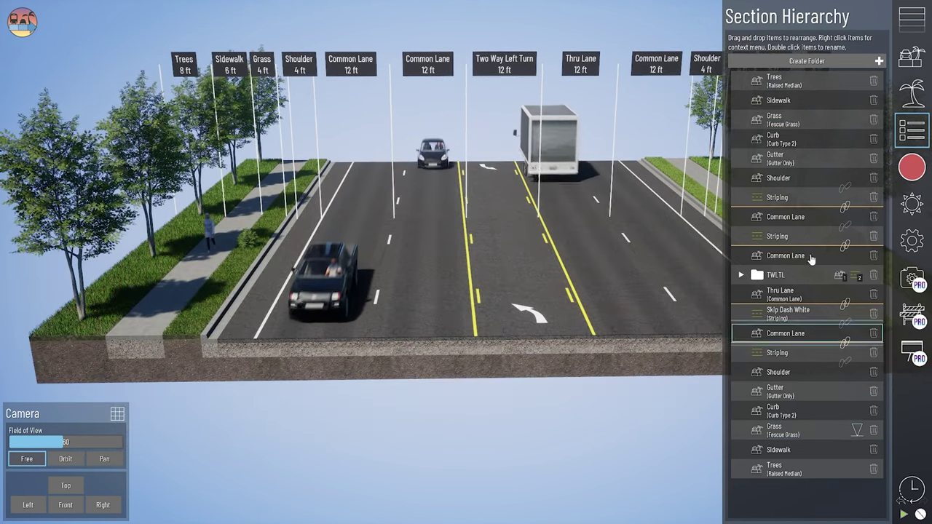
# Step: Select the grass strip containing the fire hydrant, turn on editing mode, remove its Bush 1 asset, and deselect the strip
pyautogui.click(820, 432)
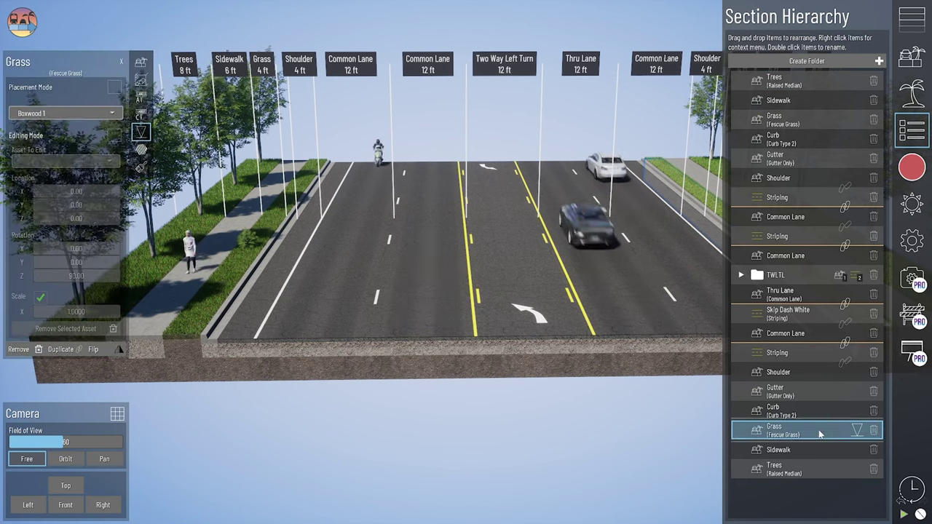
pyautogui.moveTo(515, 376); pyautogui.dragTo(217, 382, button='middle')
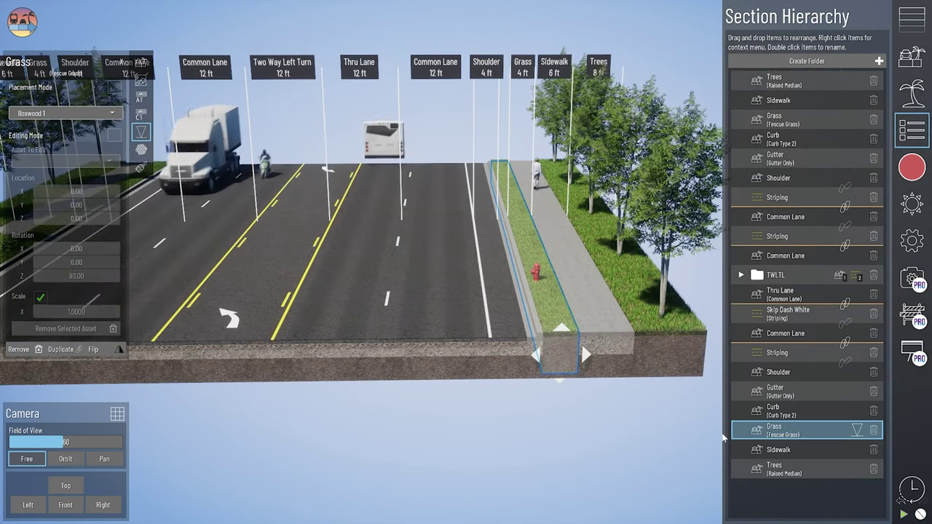
pyautogui.click(114, 134)
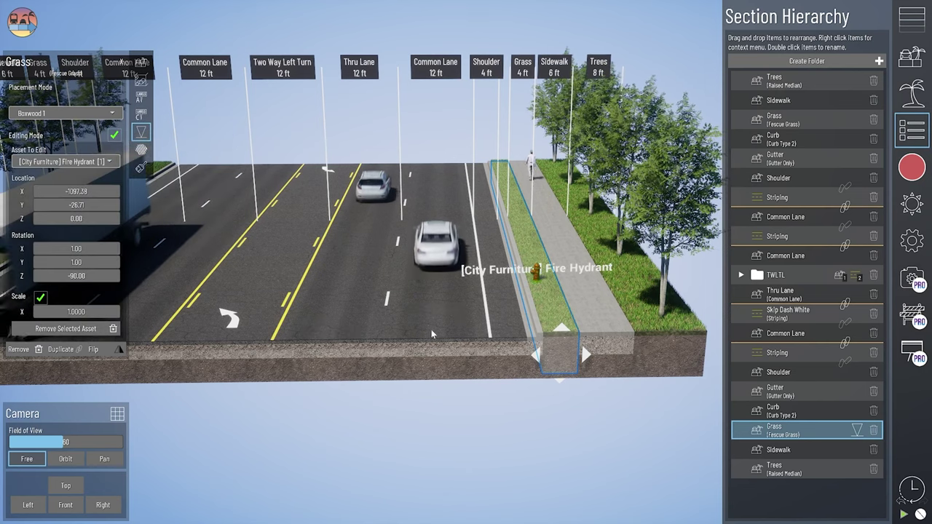
pyautogui.click(80, 167)
pyautogui.click(79, 186)
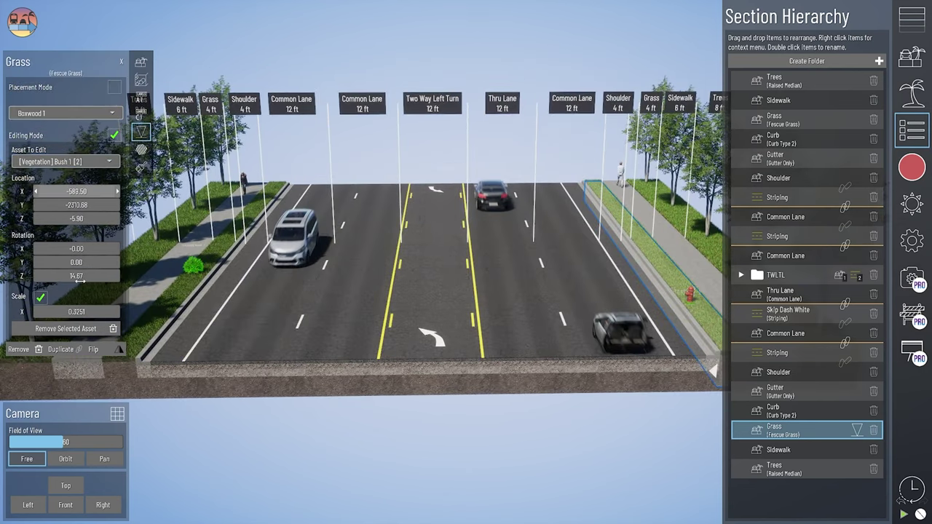
pyautogui.click(82, 333)
pyautogui.click(437, 434)
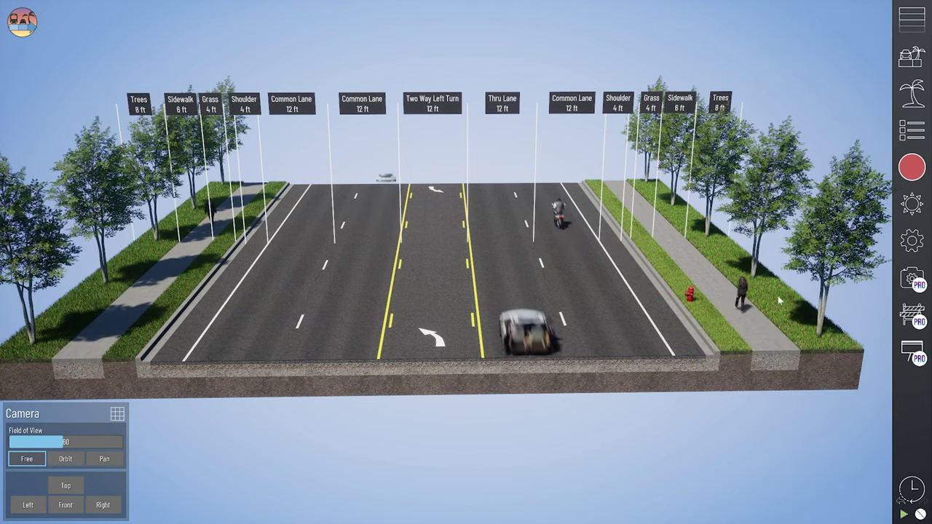
# Step: Turn on placement mode for the Common Lane beside the hydrant-side shoulder and browse the assets that can be placed on it
pyautogui.click(628, 364)
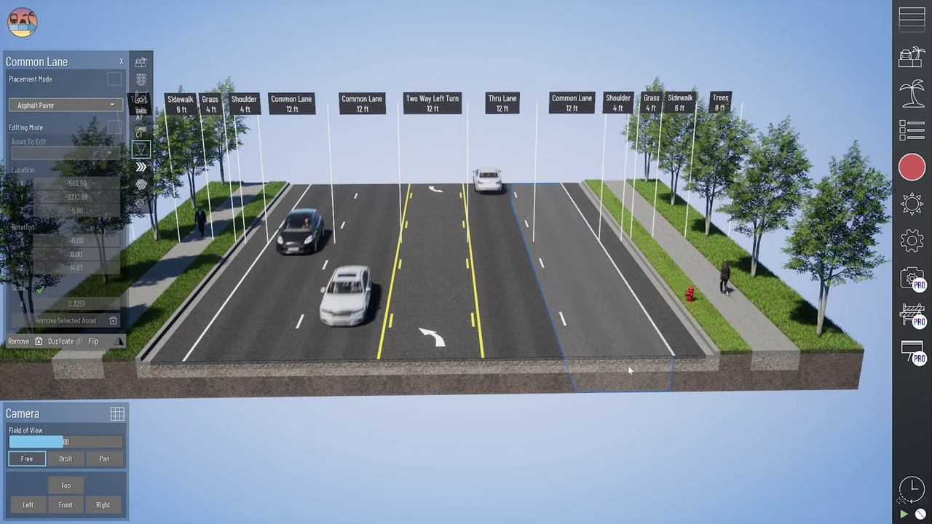
pyautogui.click(113, 80)
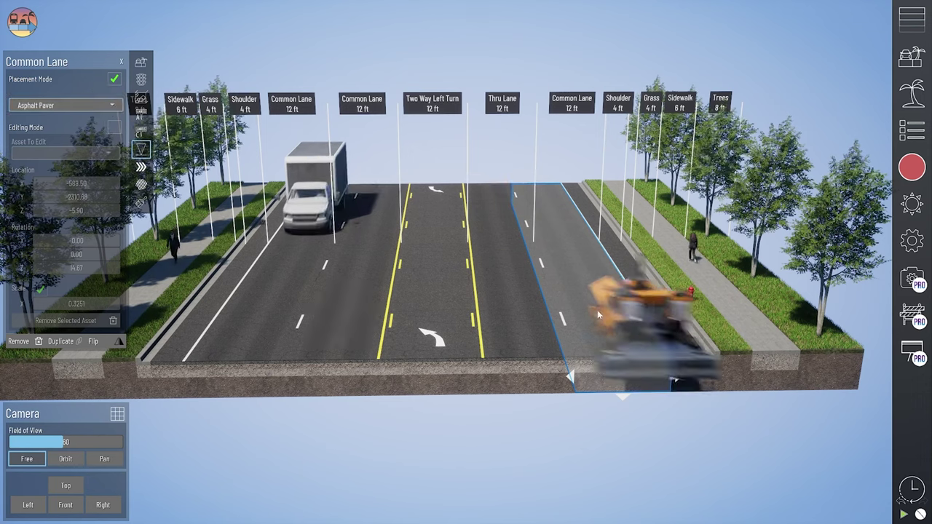
pyautogui.moveTo(576, 303); pyautogui.dragTo(481, 312, button='right')
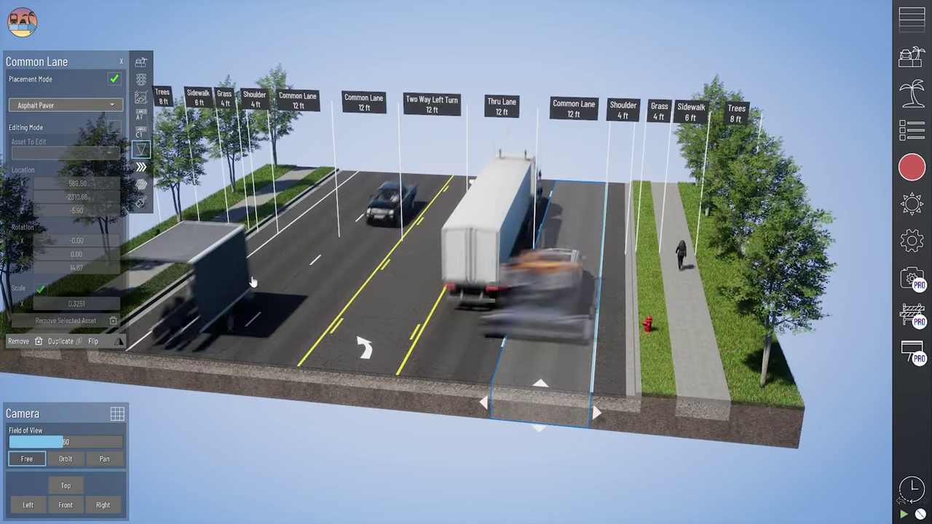
pyautogui.click(66, 105)
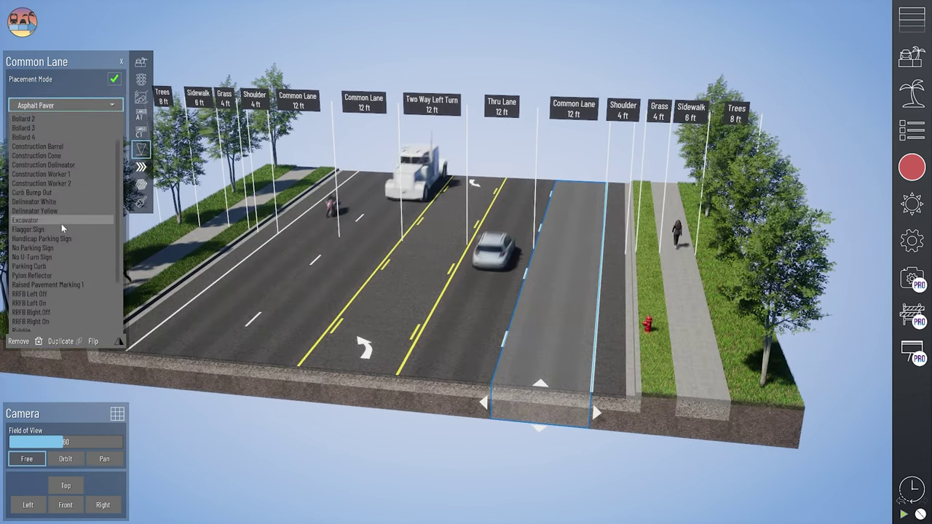
pyautogui.scroll(-3, 62, 231)
pyautogui.scroll(-2, 81, 272)
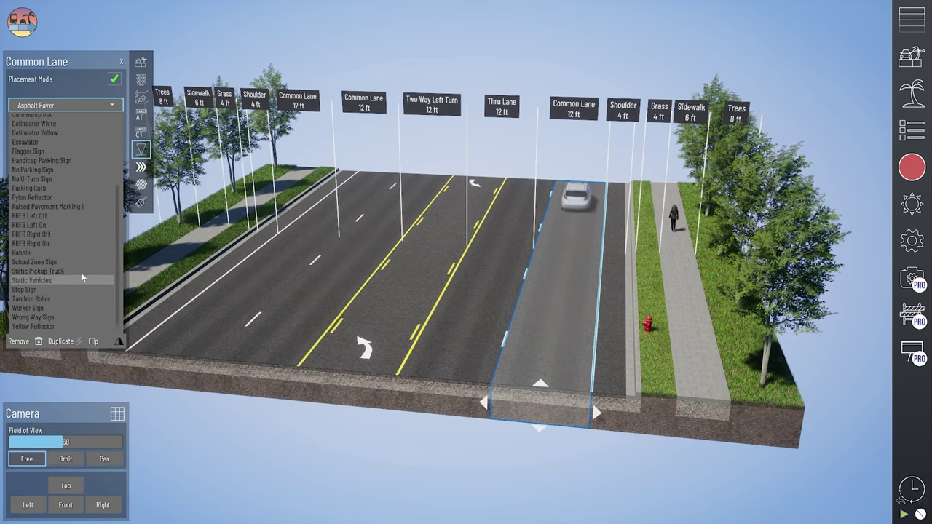
pyautogui.scroll(3, 70, 247)
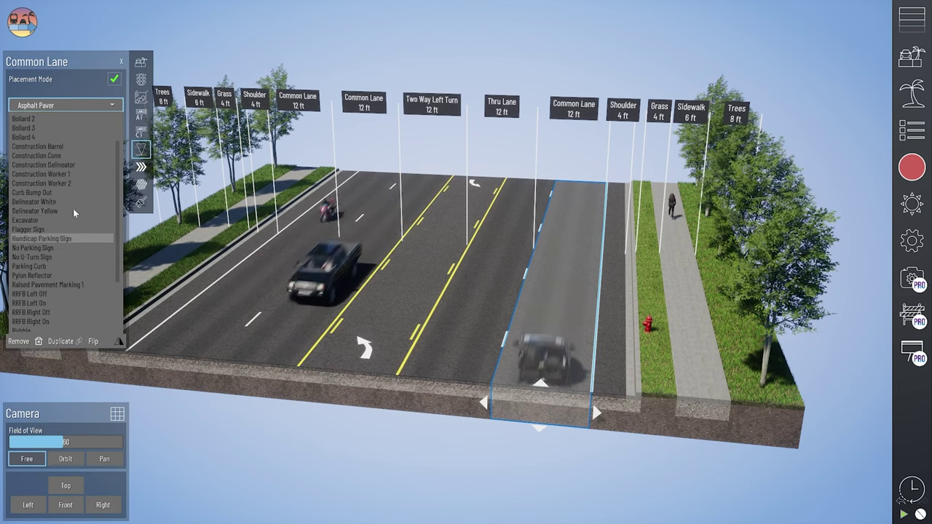
# Step: Select the Trees strip on the hydrant side and browse the assets available for placement there
pyautogui.click(650, 390)
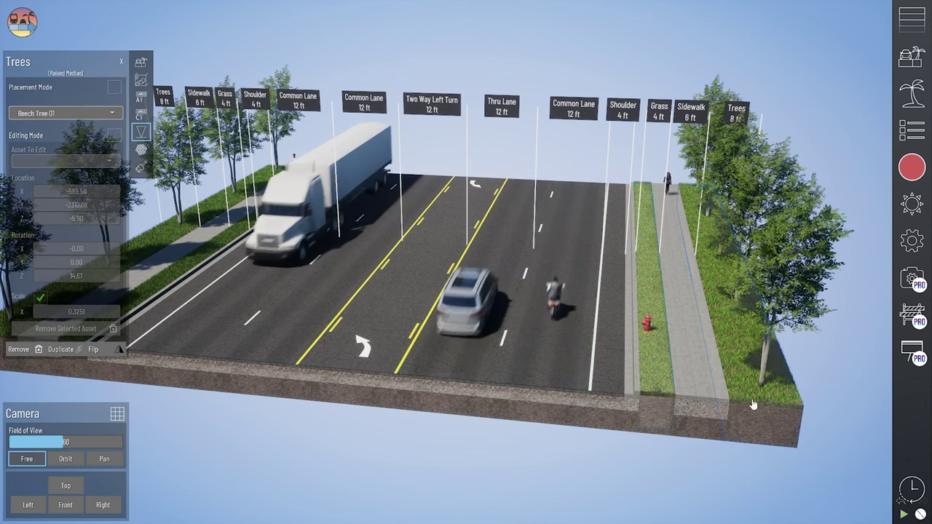
pyautogui.click(732, 361)
pyautogui.click(66, 113)
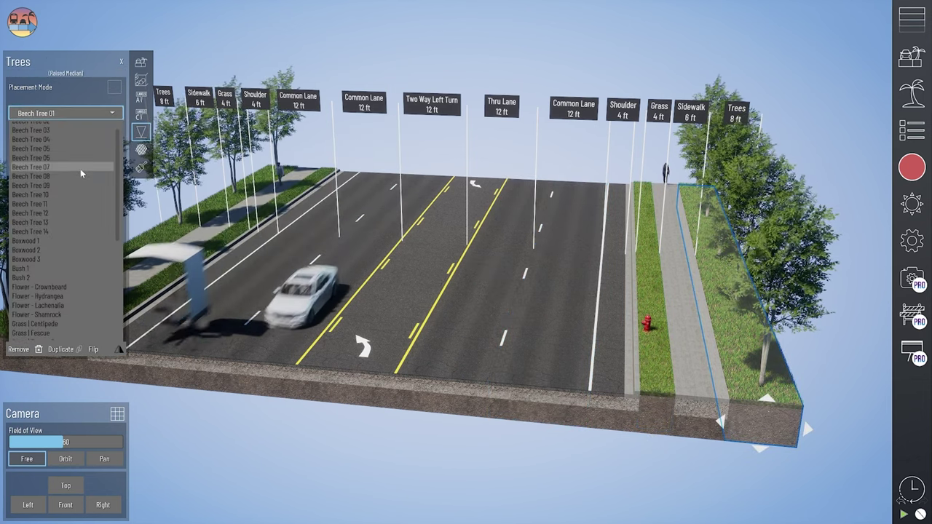
pyautogui.scroll(4, 62, 219)
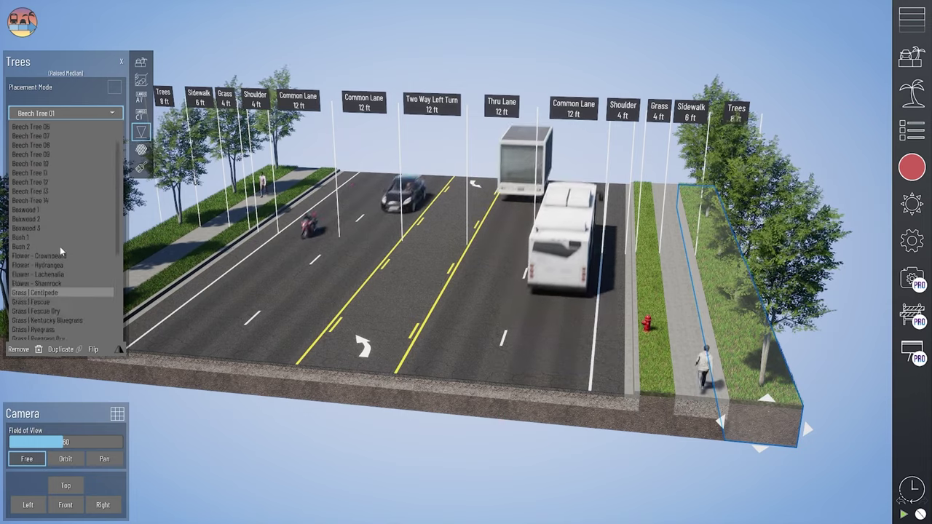
pyautogui.click(442, 453)
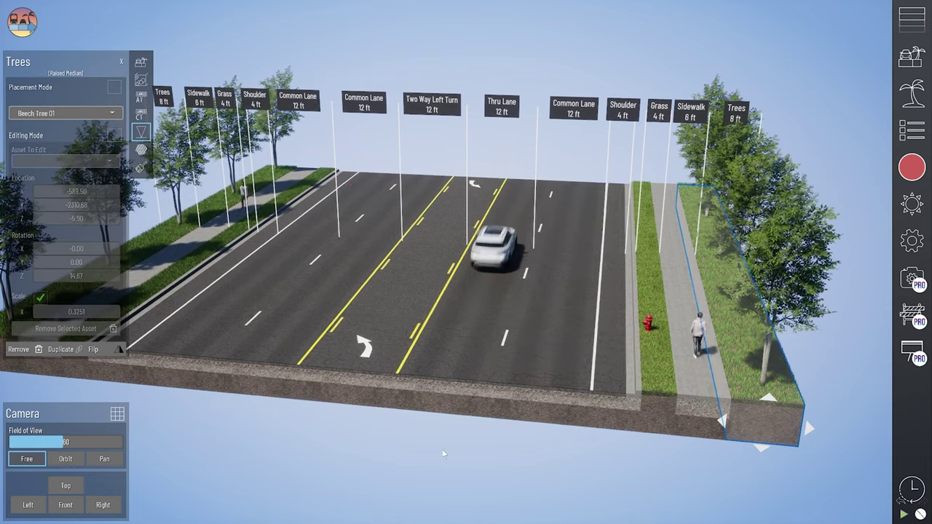
# Step: Browse the full asset library and compare it with the placeable assets of the Common Lane beside the shoulder
pyautogui.moveTo(442, 454); pyautogui.dragTo(570, 395, button='middle')
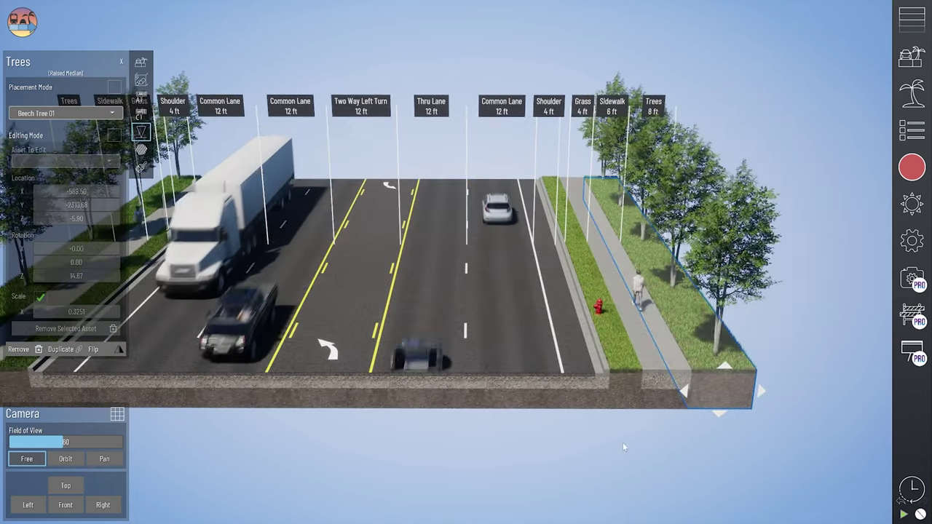
pyautogui.moveTo(623, 442); pyautogui.dragTo(551, 405, button='middle')
pyautogui.click(910, 108)
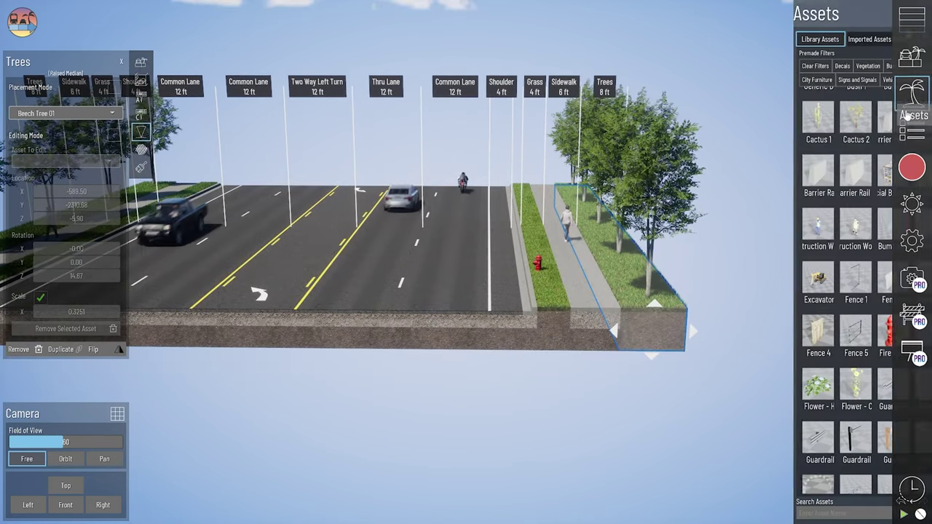
pyautogui.scroll(-10, 801, 260)
pyautogui.scroll(-5, 799, 260)
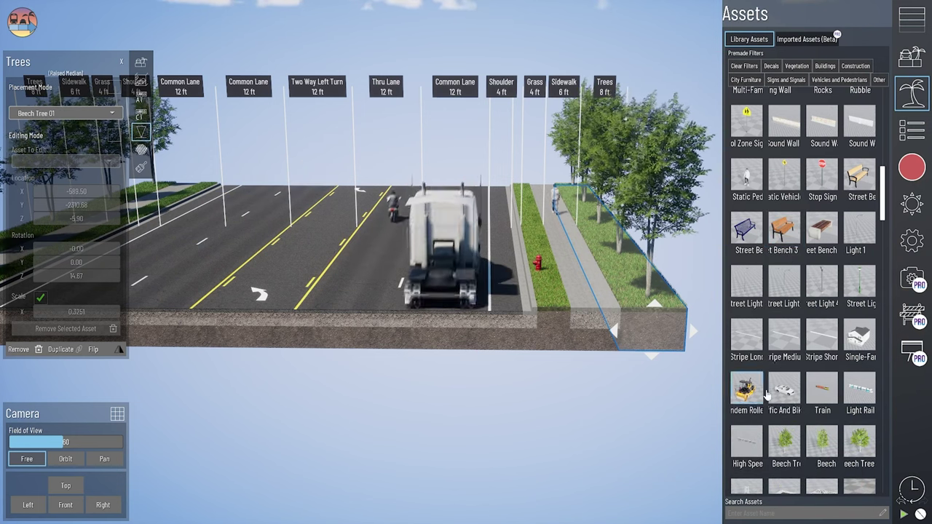
pyautogui.scroll(-10, 838, 386)
pyautogui.click(104, 108)
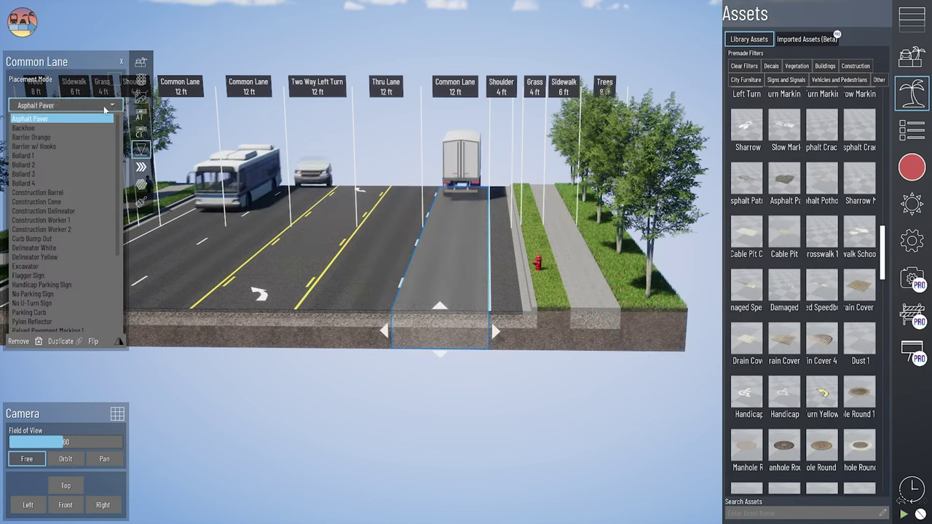
pyautogui.scroll(-5, 83, 148)
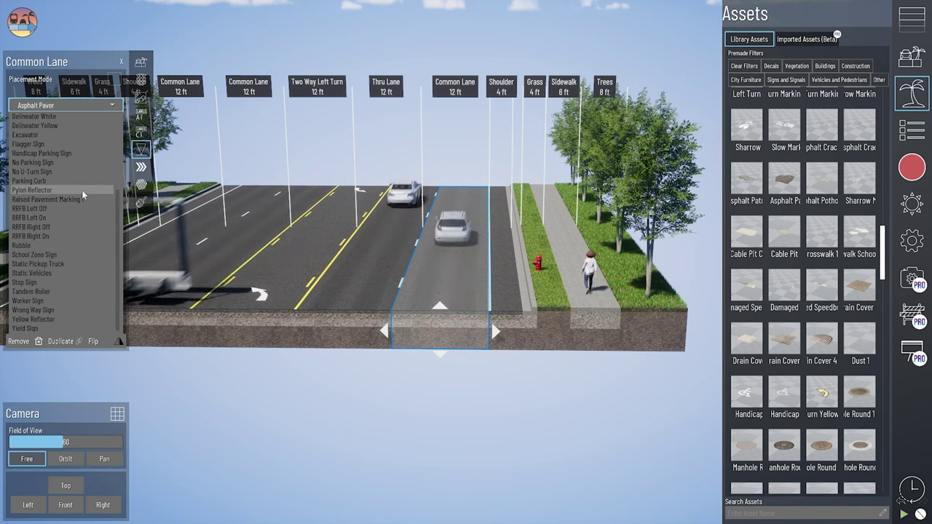
pyautogui.scroll(5, 81, 166)
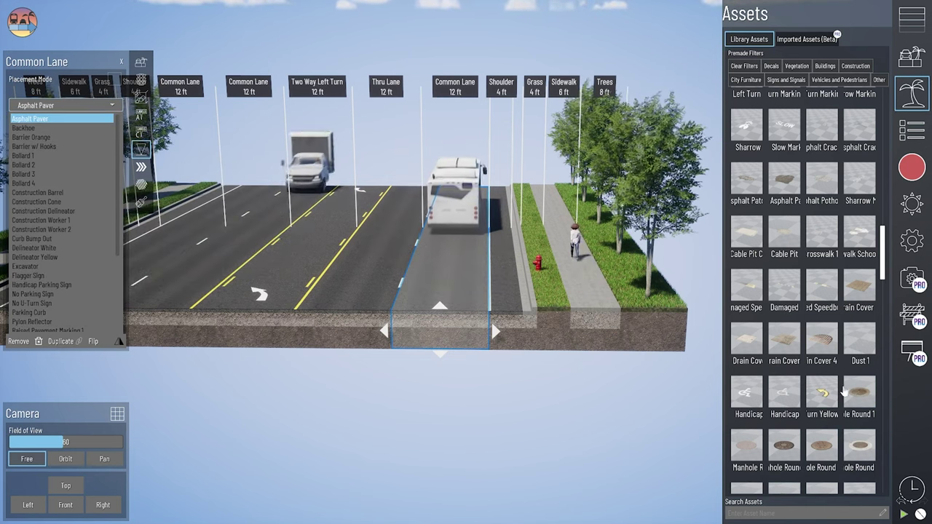
# Step: Customize the Manhole Round 3 library asset so it is enabled only for Common Lane sections
pyautogui.click(794, 440)
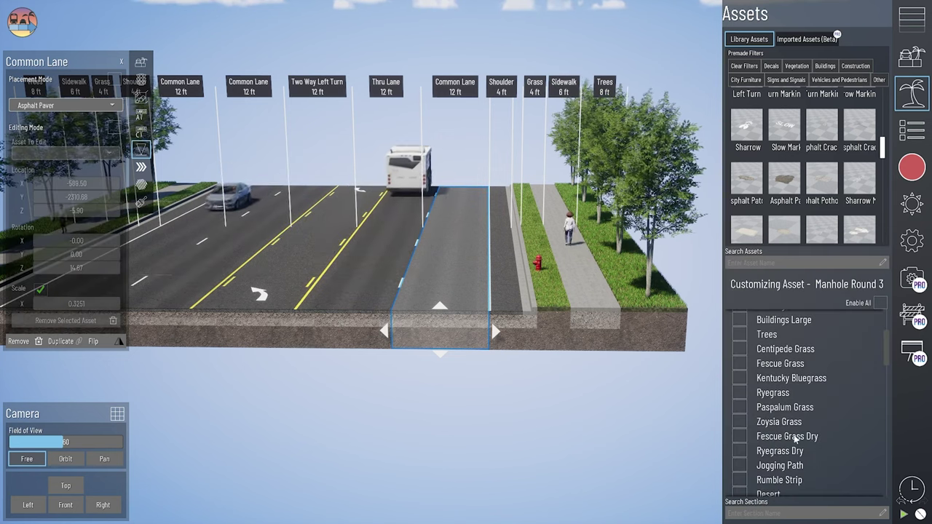
pyautogui.scroll(7, 786, 334)
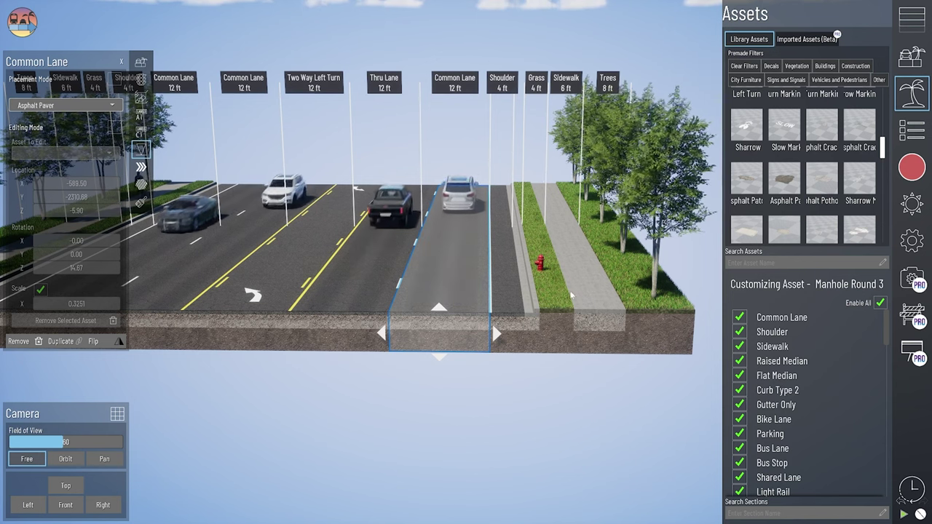
pyautogui.moveTo(255, 284)
pyautogui.mouseDown(button='middle')
pyautogui.moveTo(390, 290)
pyautogui.moveTo(263, 290)
pyautogui.mouseUp(button='middle')
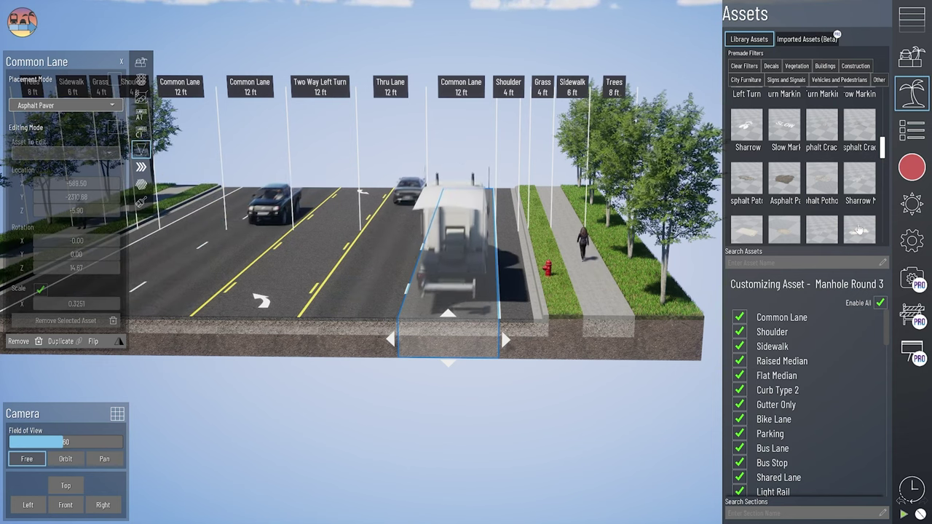
pyautogui.click(612, 329)
pyautogui.click(87, 107)
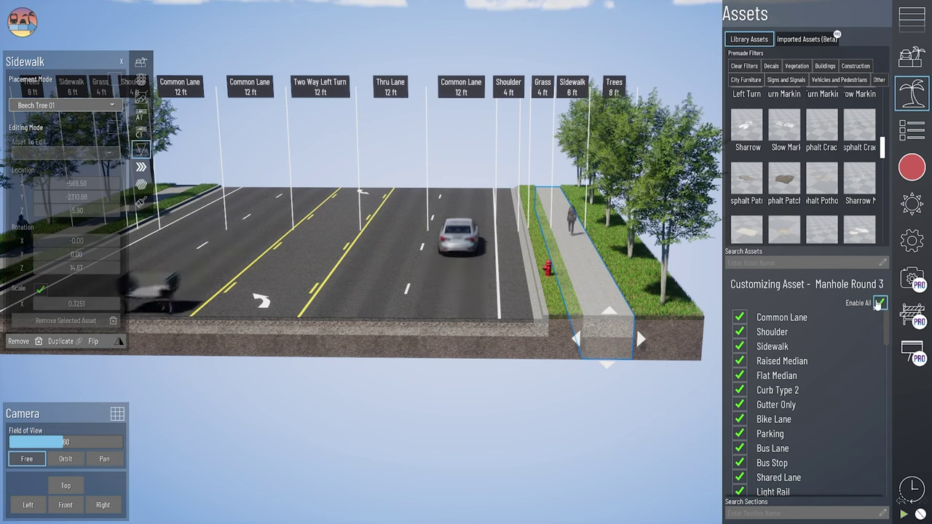
pyautogui.click(740, 319)
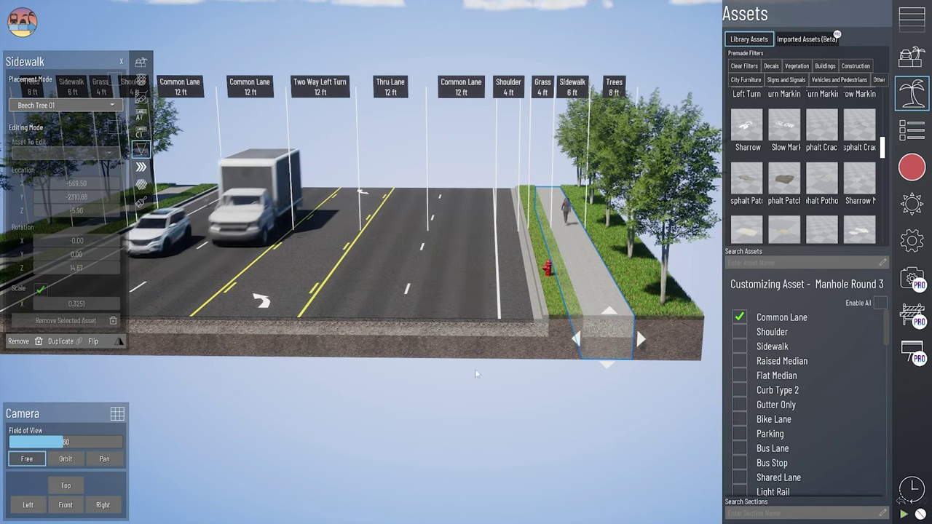
# Step: Choose Manhole Round 3 as the placement asset for the Common Lane beside the shoulder and place one on the pavement
pyautogui.click(448, 336)
pyautogui.click(92, 108)
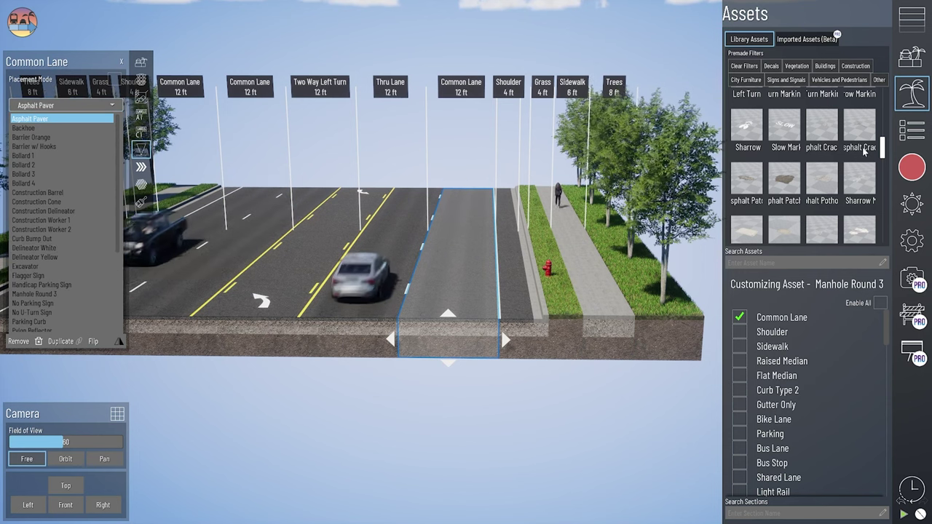
pyautogui.scroll(-5, 843, 182)
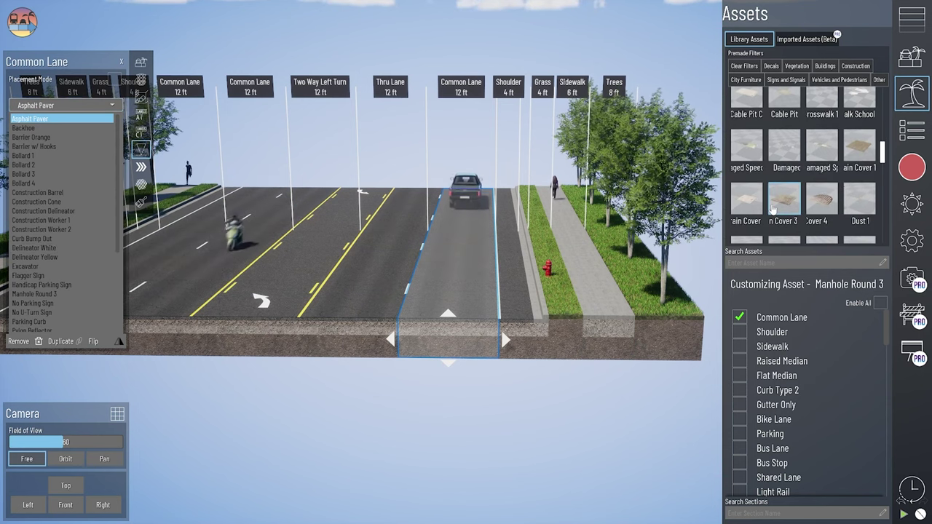
pyautogui.scroll(-3, 779, 201)
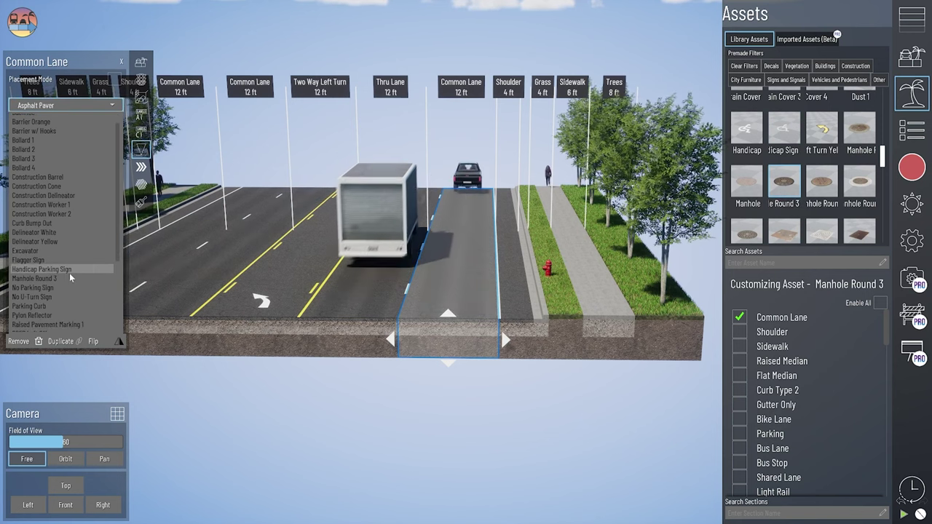
pyautogui.click(70, 273)
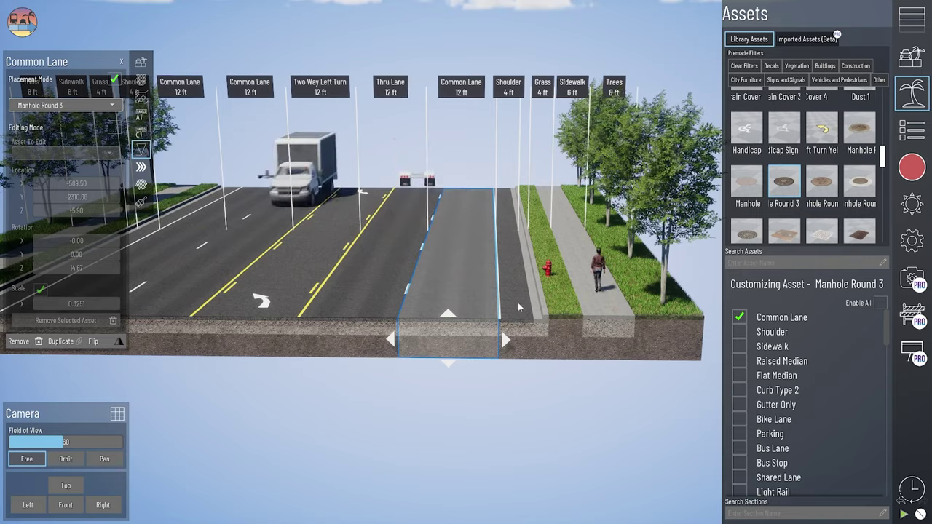
pyautogui.moveTo(520, 307); pyautogui.dragTo(489, 383, button='middle')
pyautogui.scroll(6, 470, 415)
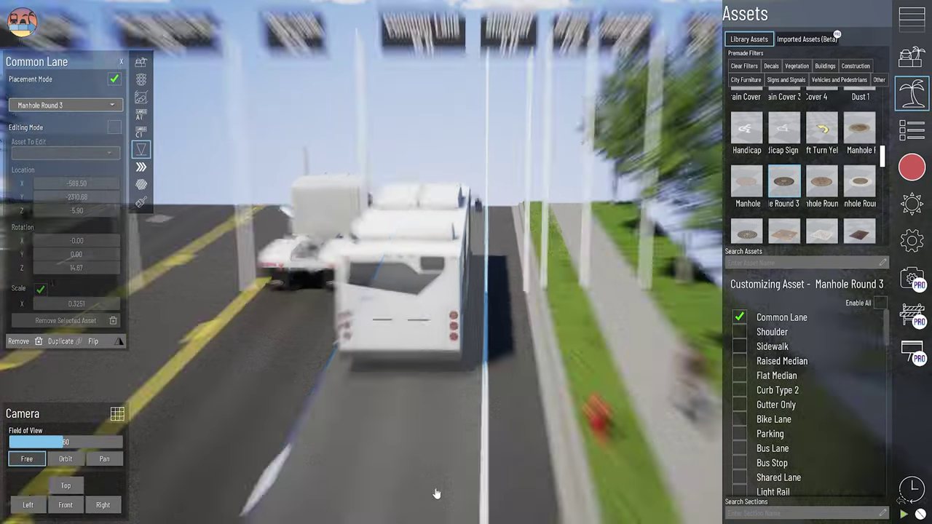
pyautogui.click(434, 414)
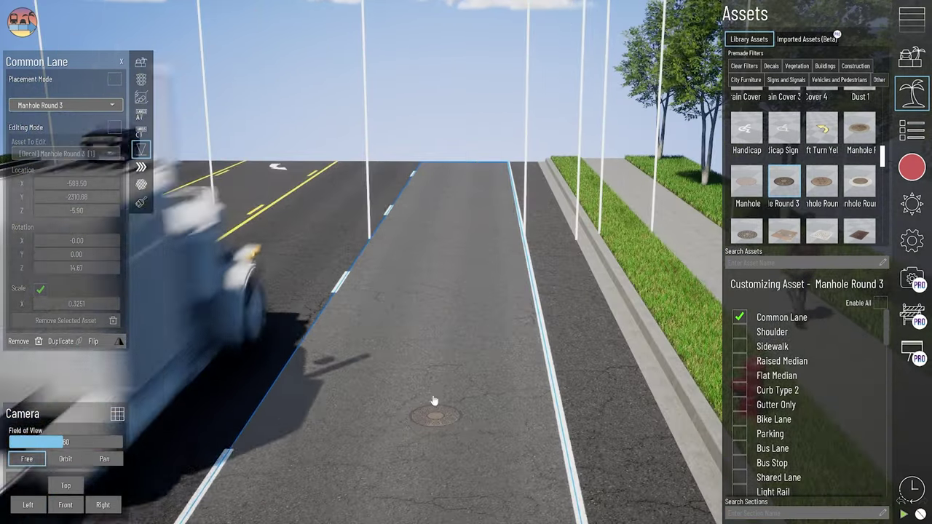
pyautogui.moveTo(461, 465); pyautogui.dragTo(536, 440, button='middle')
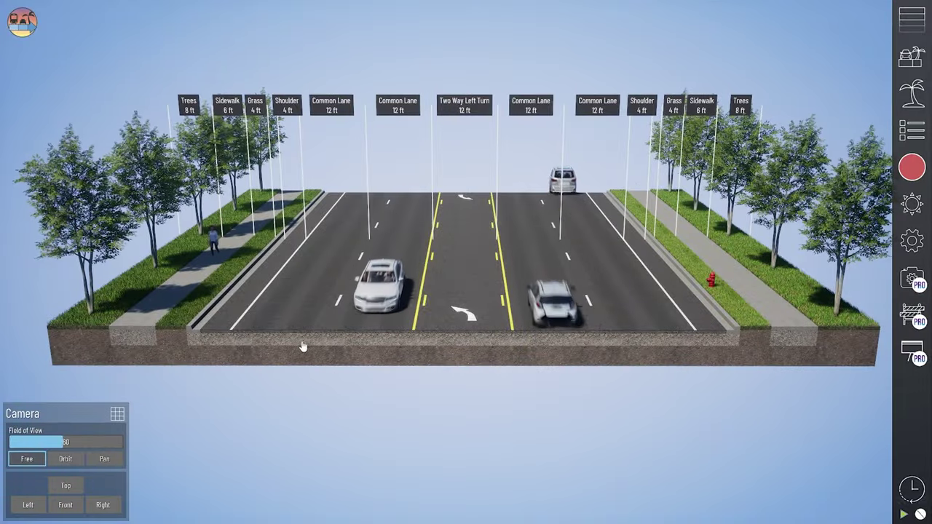
# Step: Enable pathway arrows on both Common Lanes opposite the hydrant and Diagonal Stripes area highlights on both hydrant-side Common Lanes
pyautogui.click(298, 335)
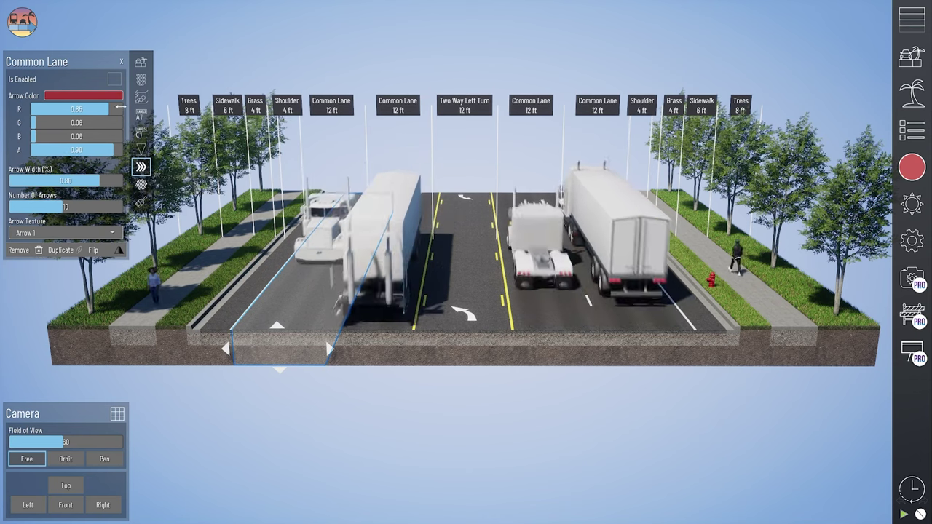
pyautogui.click(358, 332)
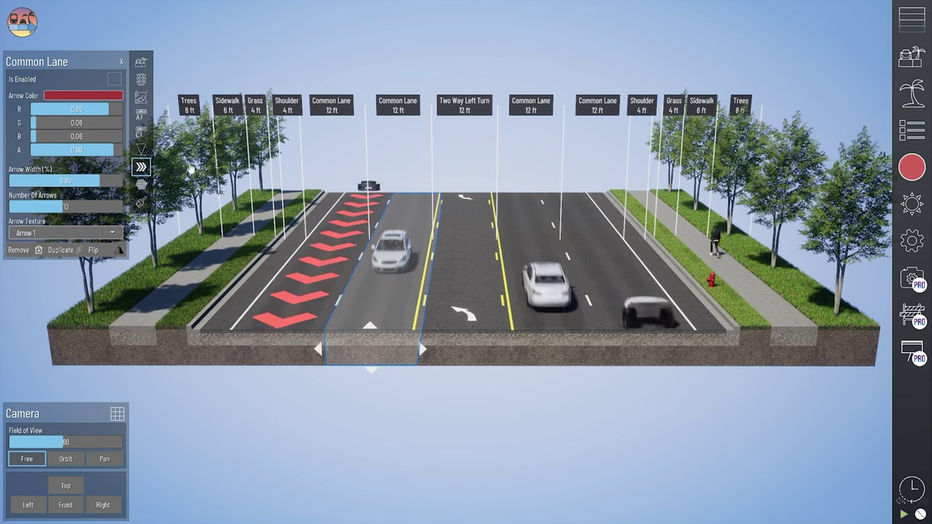
pyautogui.click(561, 341)
pyautogui.click(140, 187)
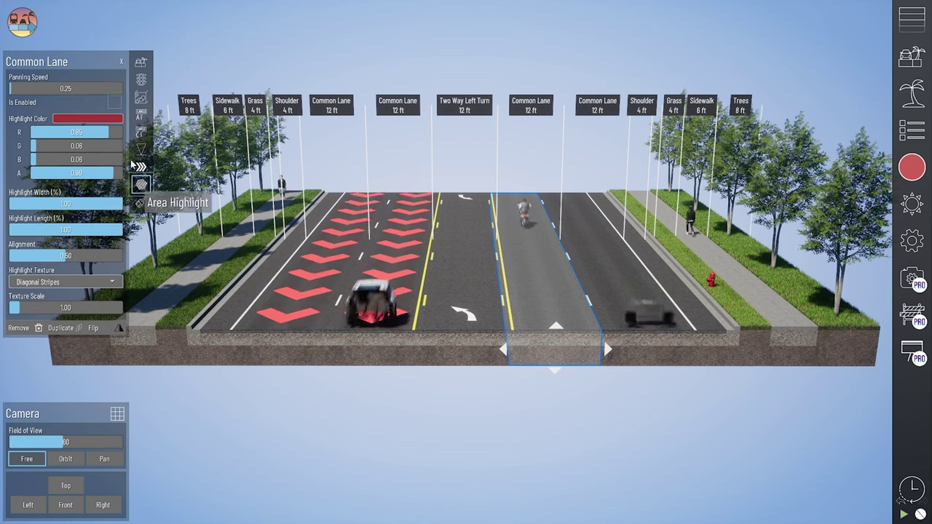
pyautogui.click(658, 350)
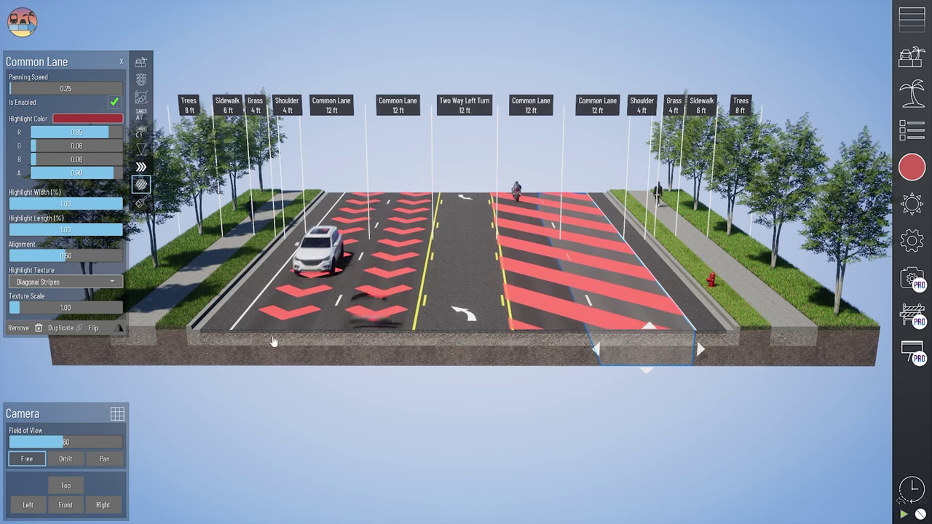
# Step: Style the pathway arrows of the outer Common Lane opposite the hydrant: green color, arrow width 0.88 and 9 arrows
pyautogui.click(273, 340)
pyautogui.click(140, 166)
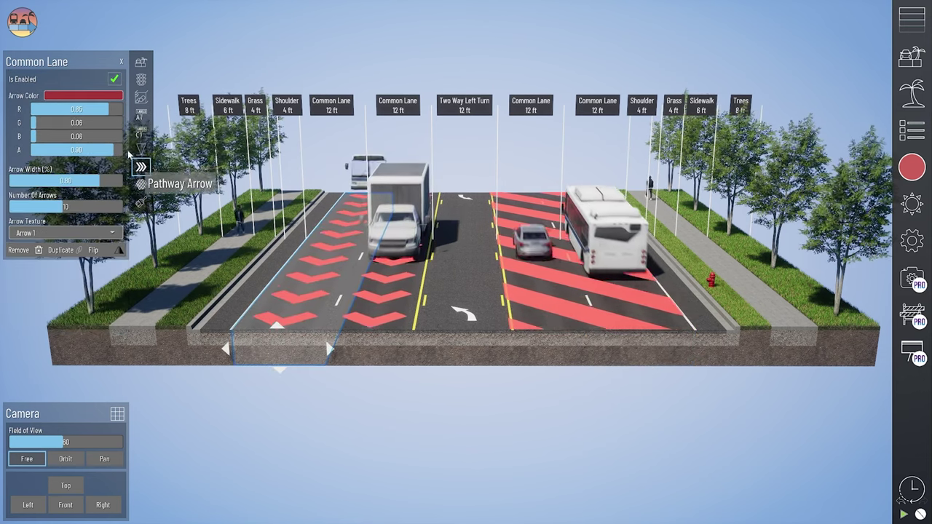
pyautogui.moveTo(108, 109)
pyautogui.mouseDown()
pyautogui.moveTo(32, 109)
pyautogui.moveTo(117, 109)
pyautogui.mouseUp()
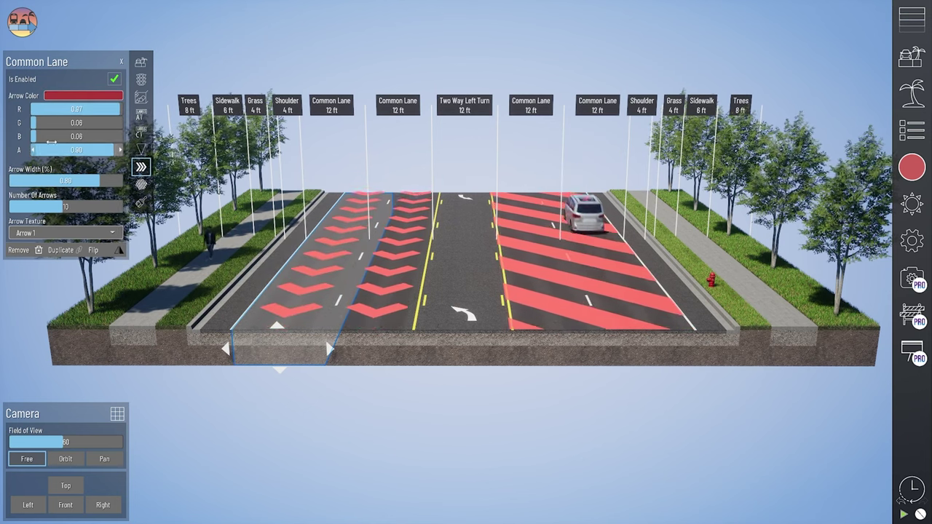
pyautogui.click(108, 97)
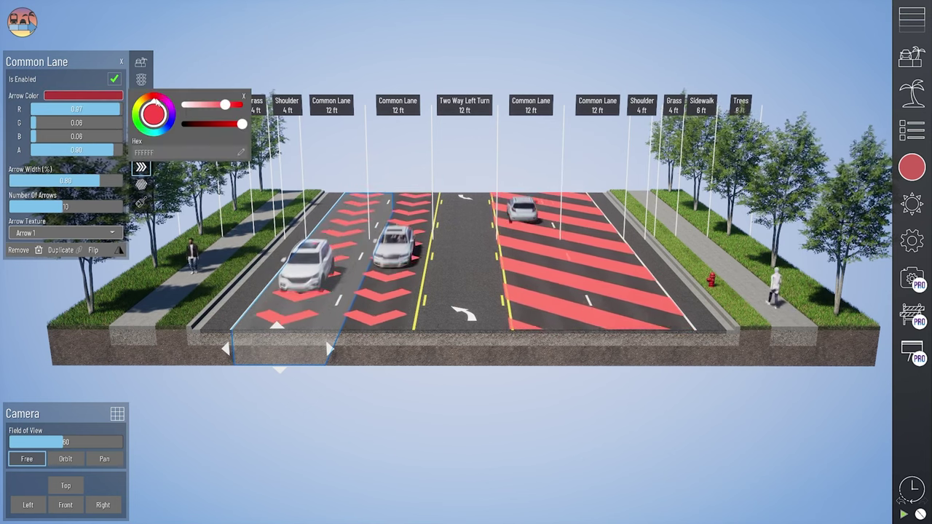
pyautogui.click(173, 122)
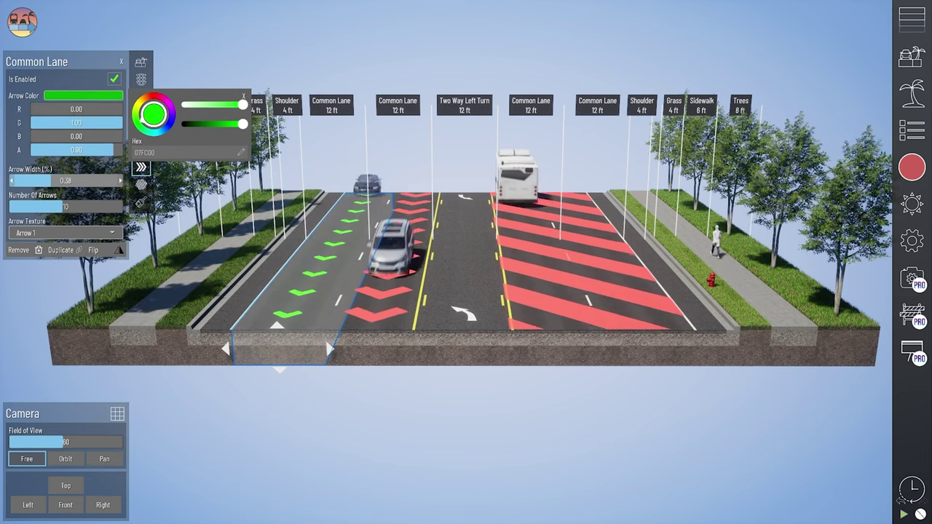
pyautogui.moveTo(51, 180); pyautogui.dragTo(27, 206)
# Step: Try the Arrow 2 and Arrow 3 textures on the green pathway arrows and return to Arrow 1
pyautogui.click(66, 229)
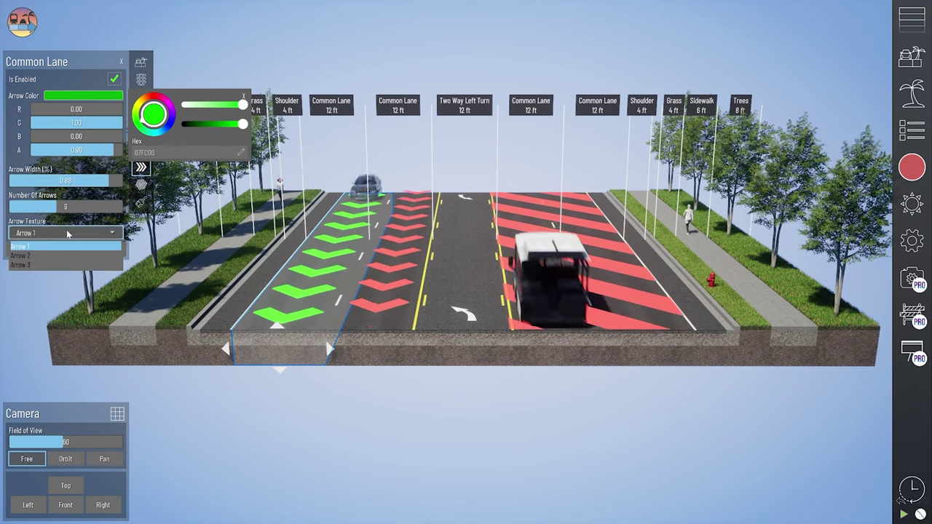
pyautogui.click(57, 257)
pyautogui.click(55, 233)
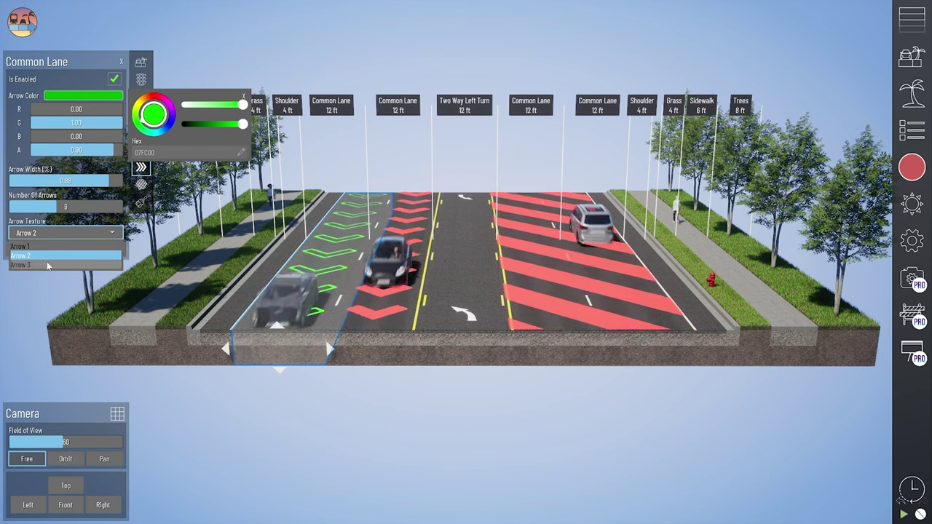
pyautogui.click(46, 263)
pyautogui.click(56, 233)
pyautogui.click(50, 245)
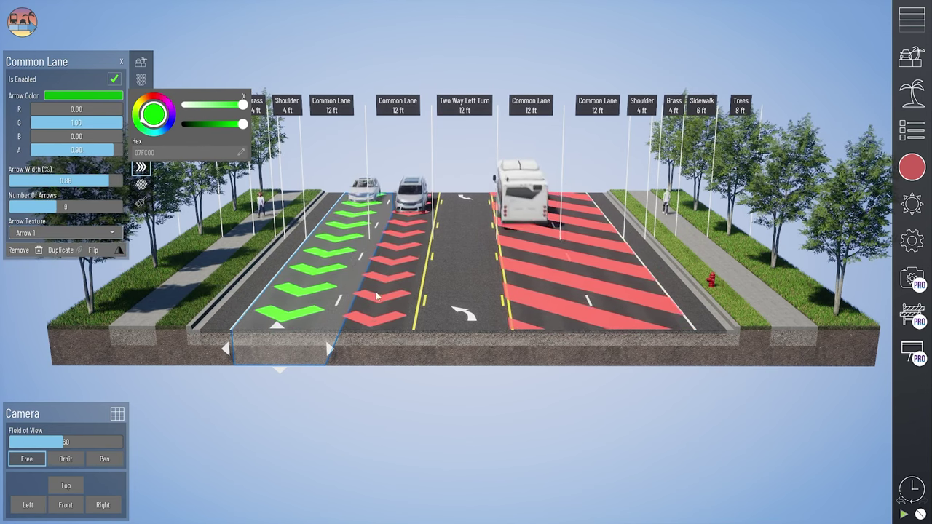
# Step: Recolor the pathway arrows of the adjacent inner Common Lane to green with R 0.00, G 1.00 and B 0.06
pyautogui.click(372, 338)
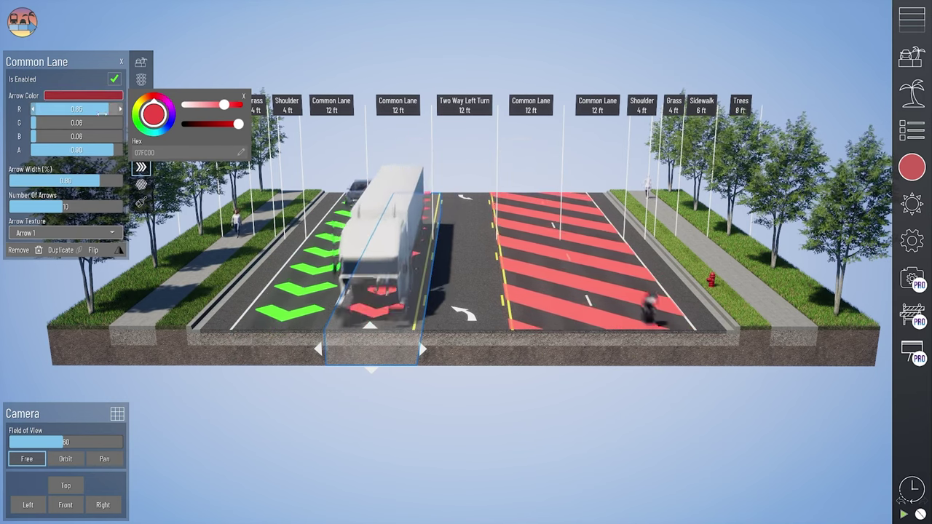
pyautogui.moveTo(81, 110); pyautogui.dragTo(121, 123)
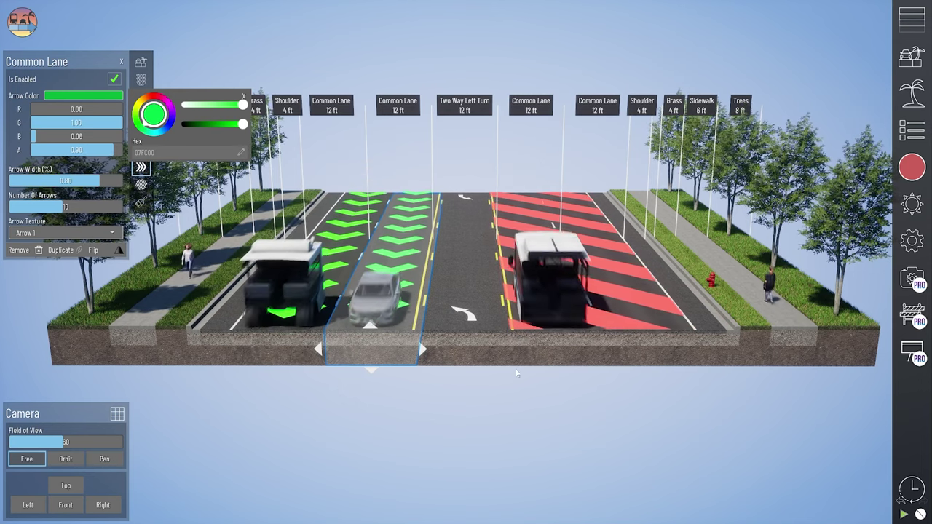
pyautogui.click(589, 420)
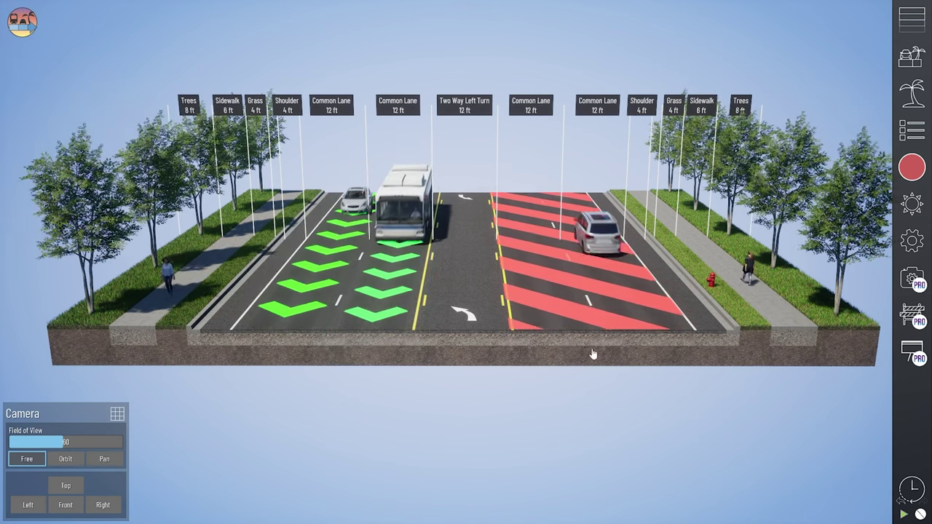
# Step: Reduce the traffic volume to 0 on both hydrant-side Common Lanes with the striped highlight
pyautogui.click(560, 342)
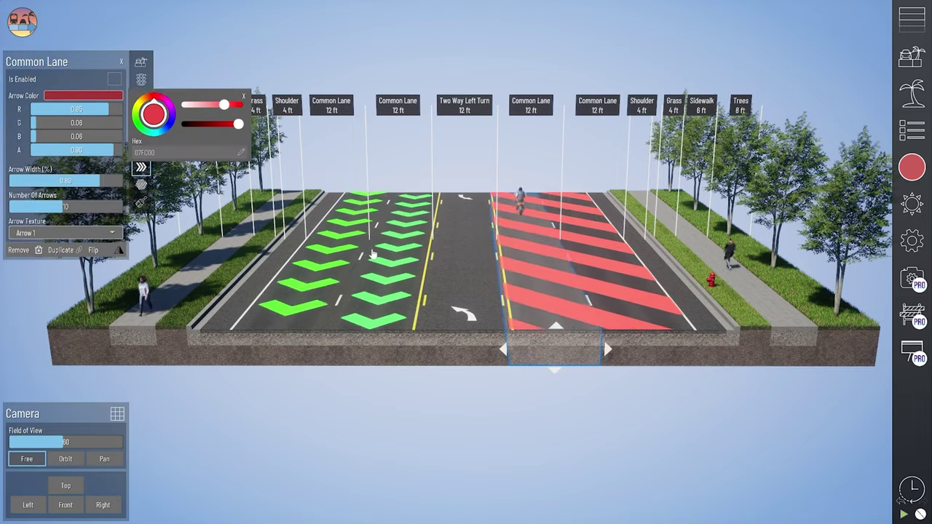
pyautogui.click(140, 79)
pyautogui.moveTo(63, 122); pyautogui.dragTo(106, 123)
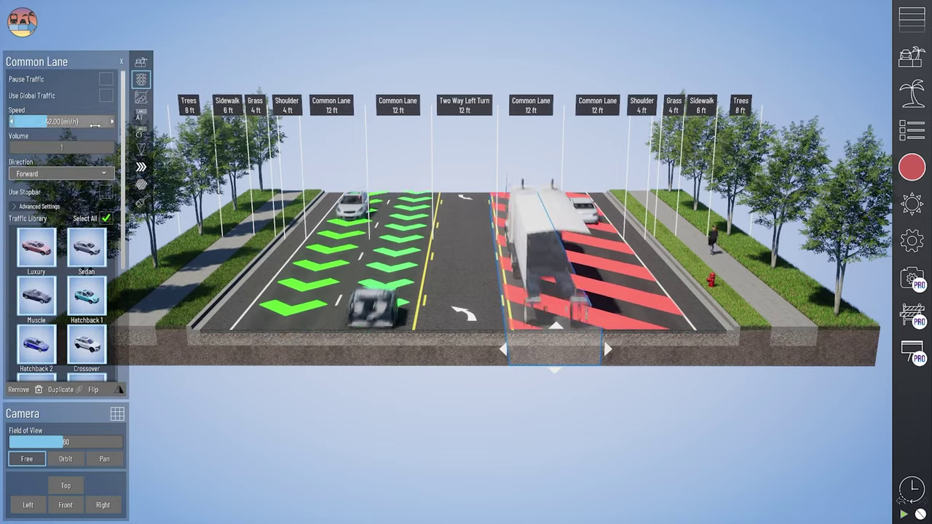
pyautogui.click(640, 349)
pyautogui.click(140, 79)
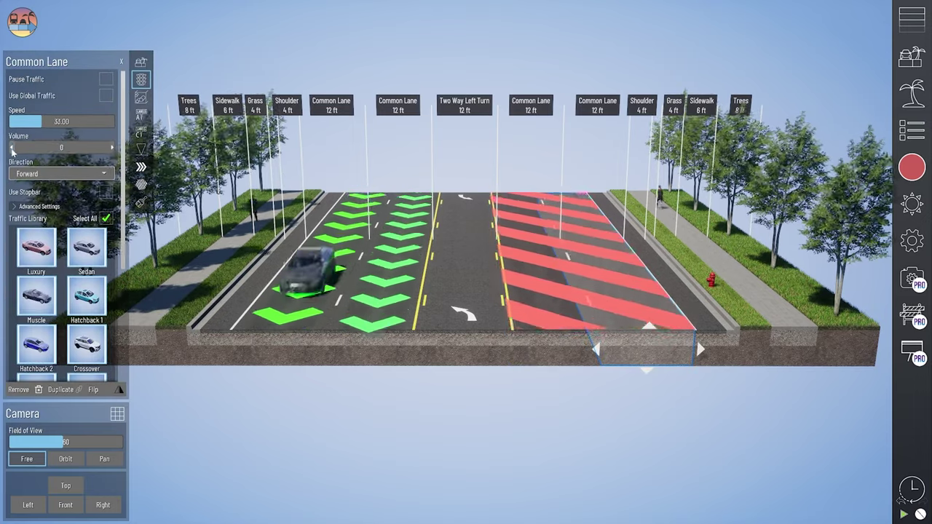
pyautogui.click(566, 442)
# Step: Change the area highlight color of both hydrant-side Common Lanes to orange with R 1.00 and B 0.00
pyautogui.moveTo(597, 399); pyautogui.dragTo(546, 437, button='right')
pyautogui.moveTo(305, 332); pyautogui.dragTo(474, 376)
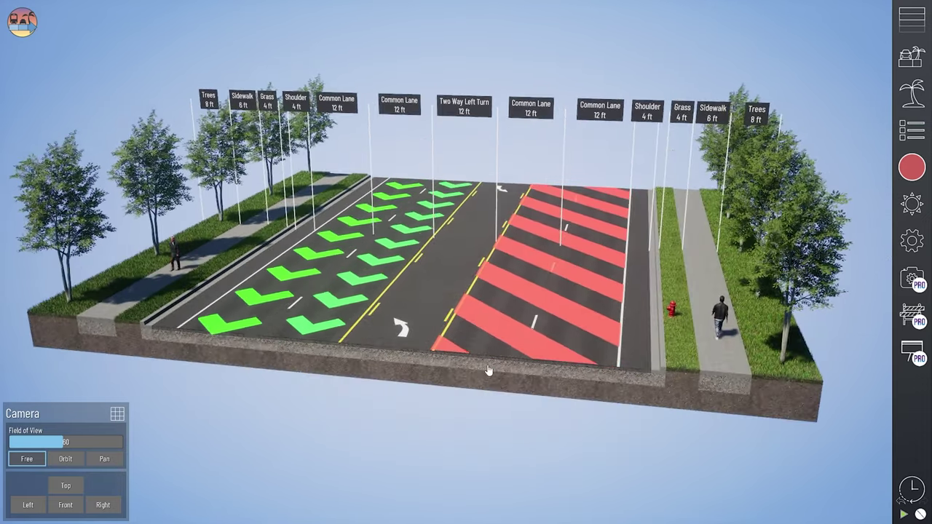
pyautogui.click(495, 359)
pyautogui.click(142, 186)
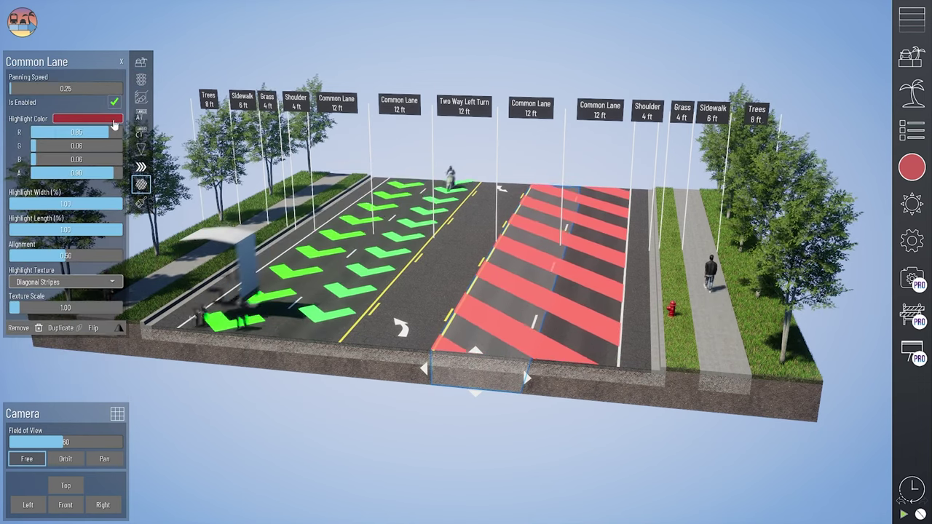
pyautogui.click(122, 62)
pyautogui.click(487, 362)
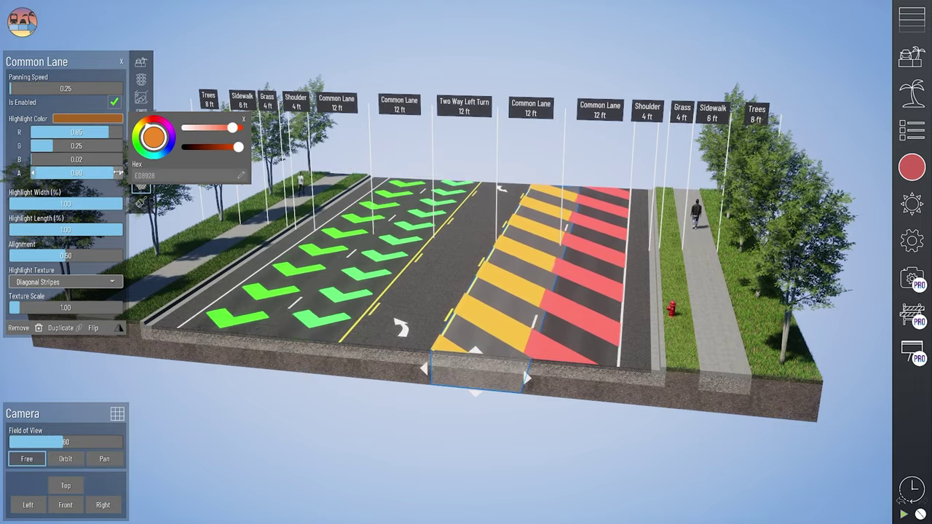
pyautogui.click(555, 369)
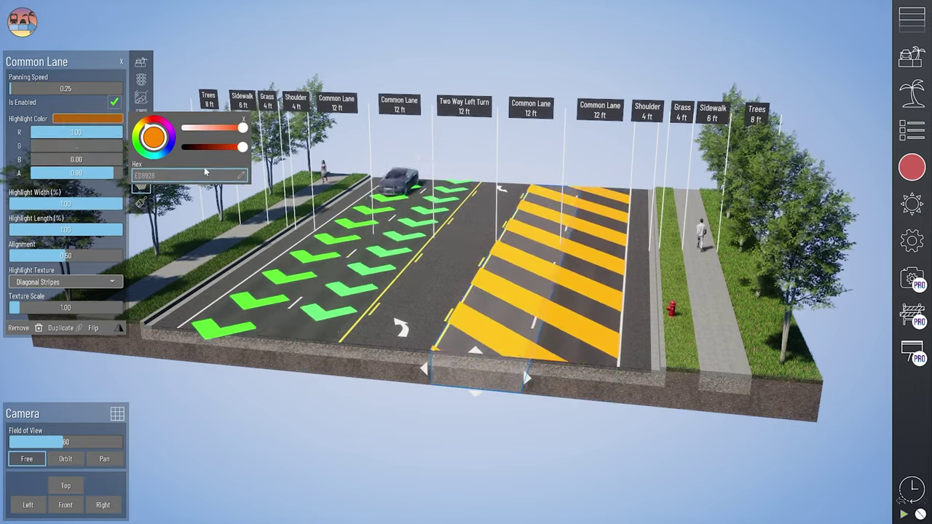
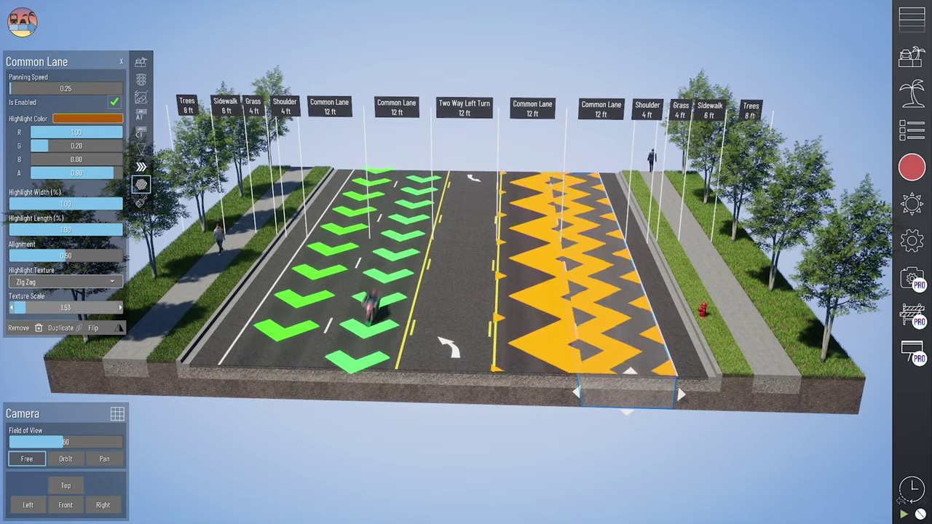
# Step: Set the Zig Zag highlight's texture scale to 4.00 on both hydrant-side Common Lanes
pyautogui.moveTo(31, 307); pyautogui.dragTo(52, 308)
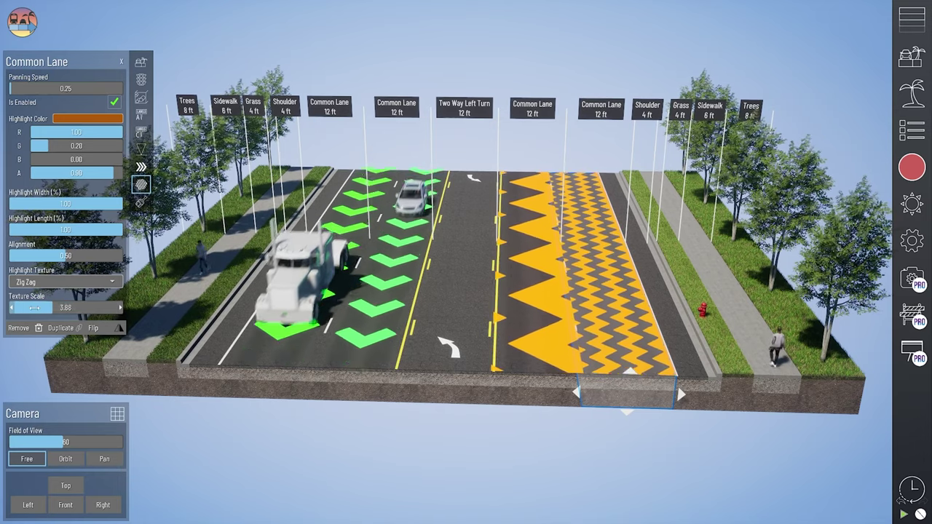
pyautogui.click(537, 320)
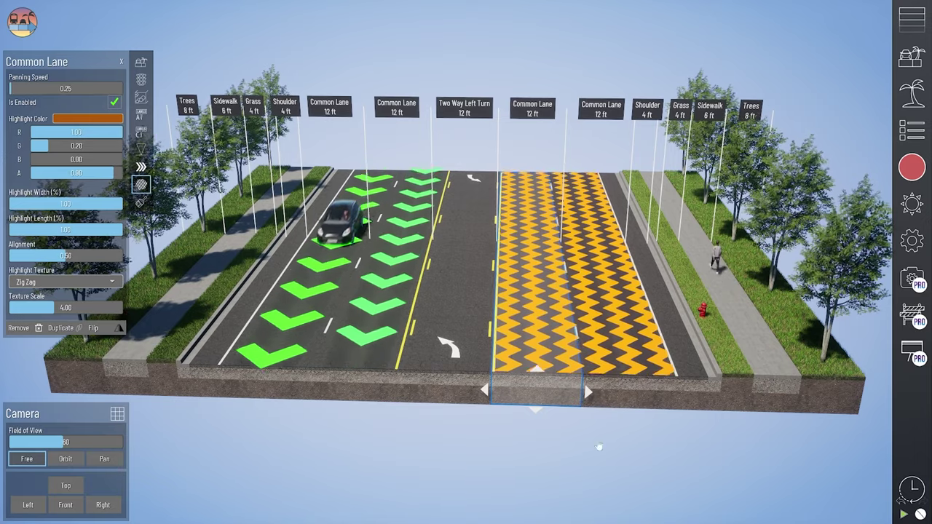
pyautogui.click(600, 443)
pyautogui.moveTo(639, 426); pyautogui.dragTo(632, 437, button='right')
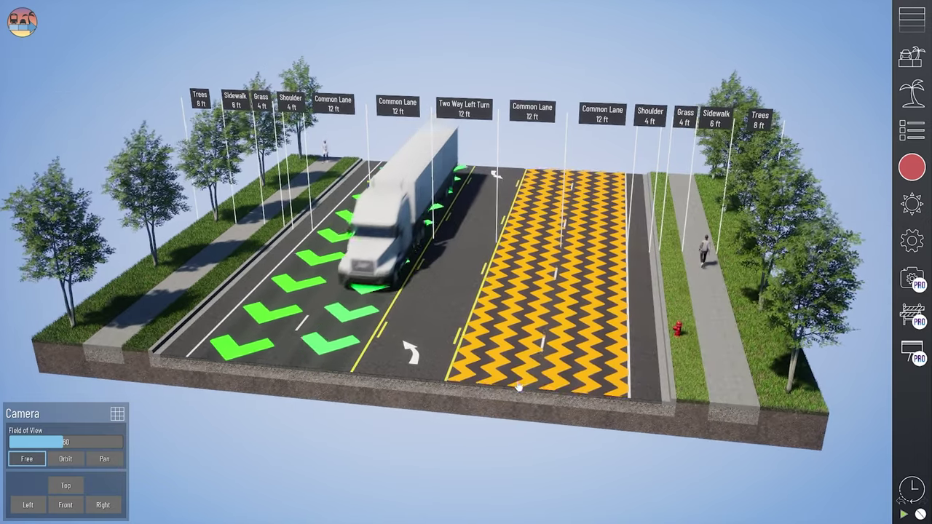
pyautogui.moveTo(524, 458); pyautogui.dragTo(532, 452, button='right')
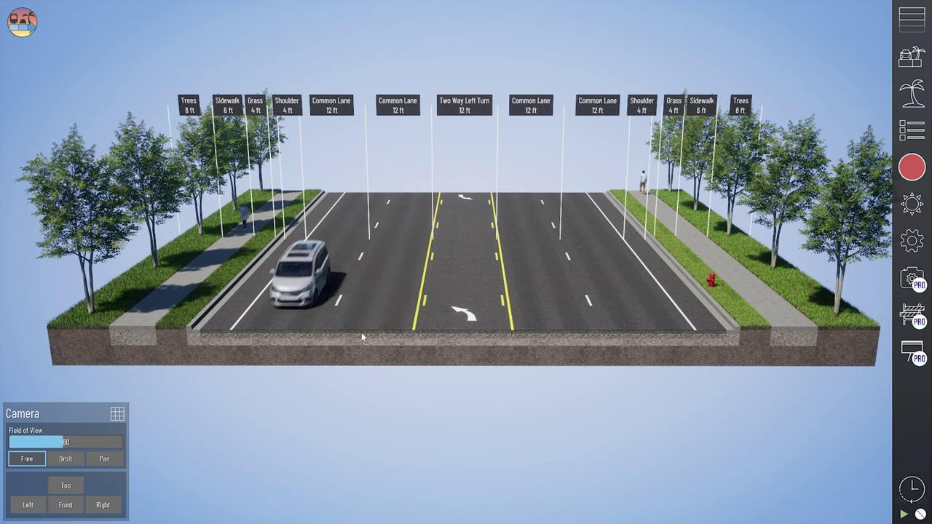
# Step: Show the texturing settings of the inner Common Lane opposite the hydrant and hide all traffic in the scene
pyautogui.click(361, 332)
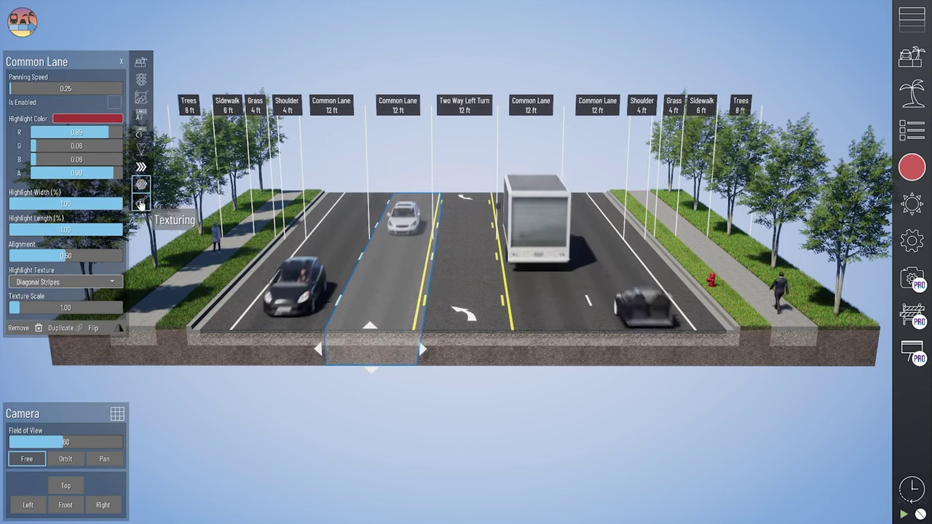
pyautogui.click(140, 204)
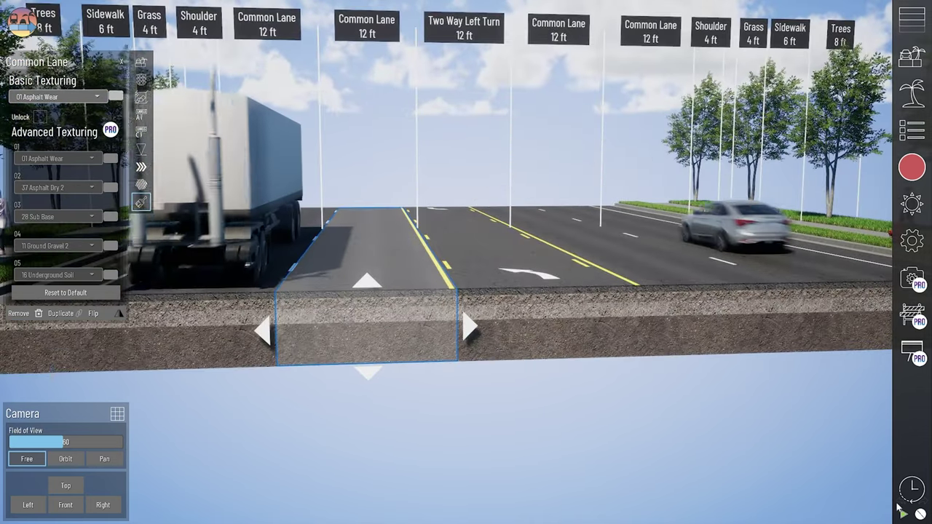
pyautogui.click(920, 516)
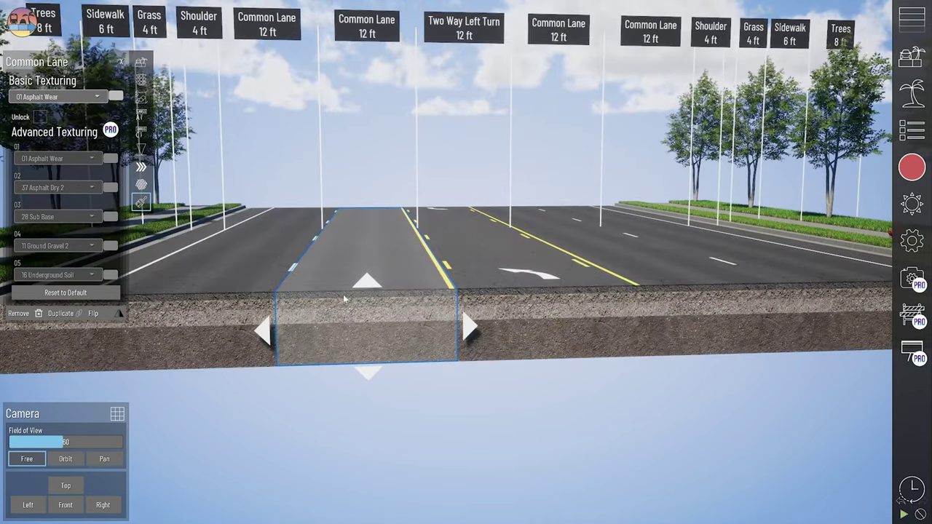
# Step: Set the basic texture of the common lane left of the turn lane to 02 Asphalt No Wear
pyautogui.scroll(3, 394, 340)
pyautogui.moveTo(408, 356)
pyautogui.mouseDown(button='right')
pyautogui.moveTo(406, 364)
pyautogui.moveTo(412, 360)
pyautogui.mouseUp(button='right')
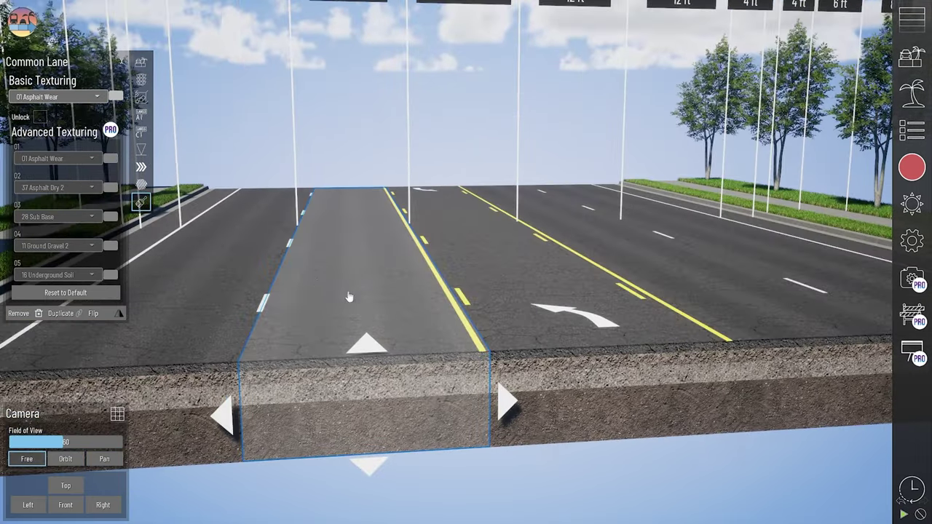
pyautogui.click(84, 99)
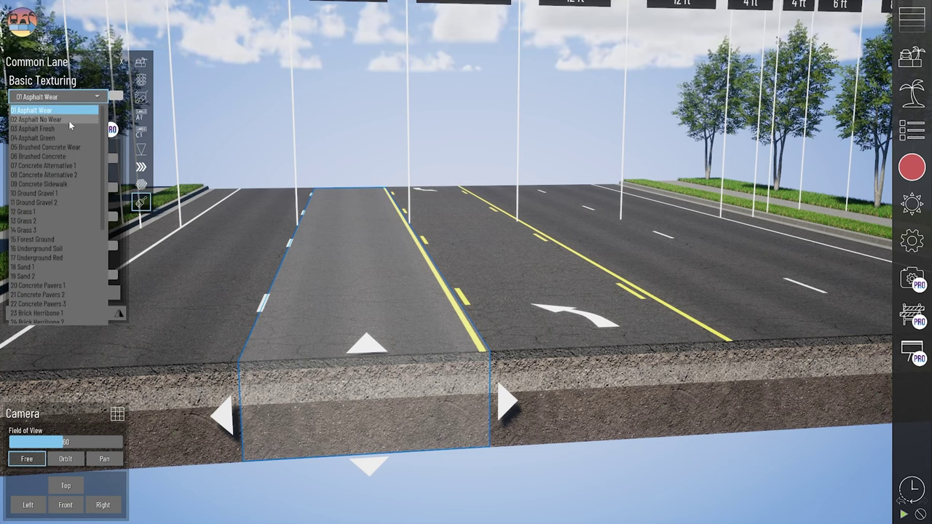
pyautogui.moveTo(217, 252); pyautogui.dragTo(216, 252, button='right')
pyautogui.click(71, 99)
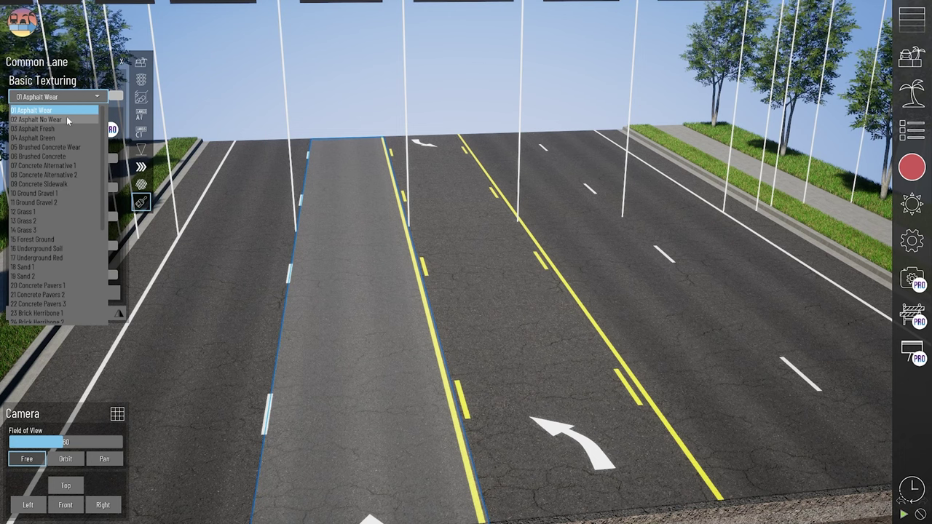
pyautogui.click(67, 119)
pyautogui.moveTo(306, 233); pyautogui.dragTo(342, 178, button='middle')
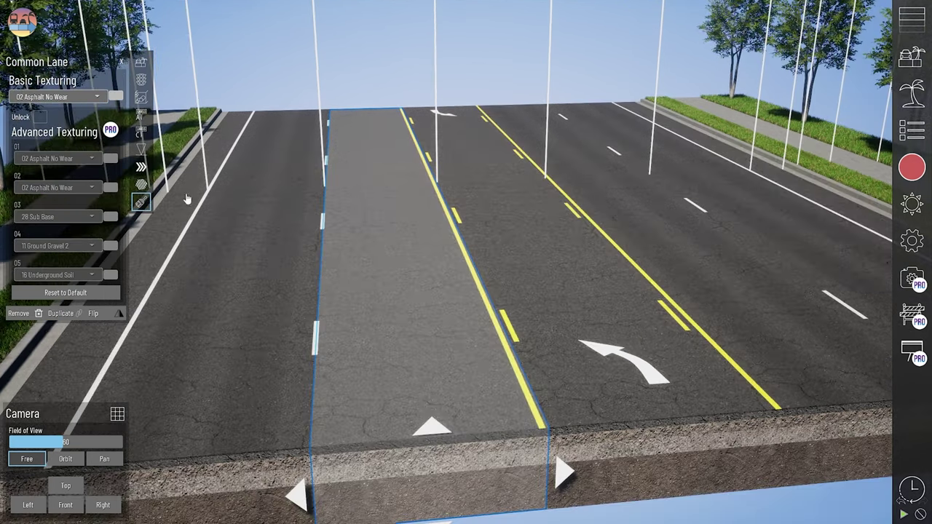
# Step: Set the basic texture of the outer common lane beside the left shoulder to 02 Asphalt No Wear
pyautogui.click(241, 438)
pyautogui.click(255, 439)
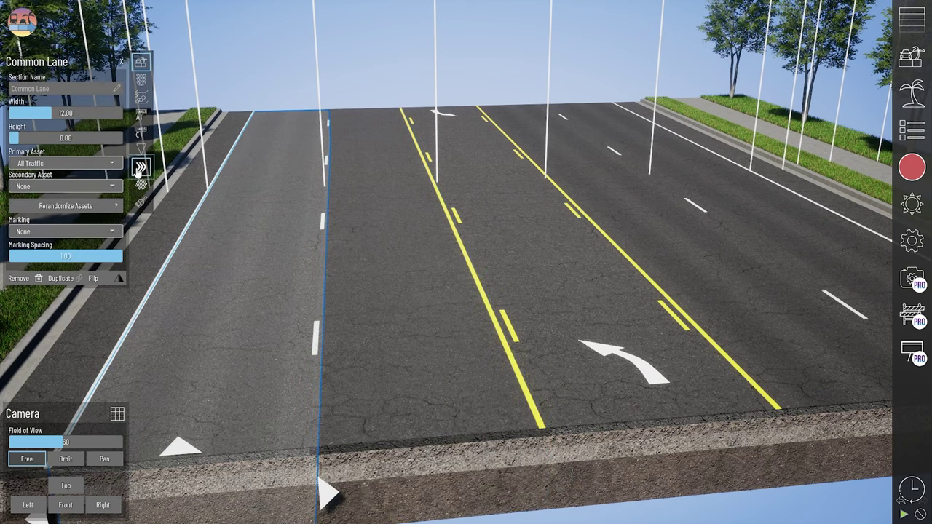
pyautogui.click(141, 201)
pyautogui.click(62, 96)
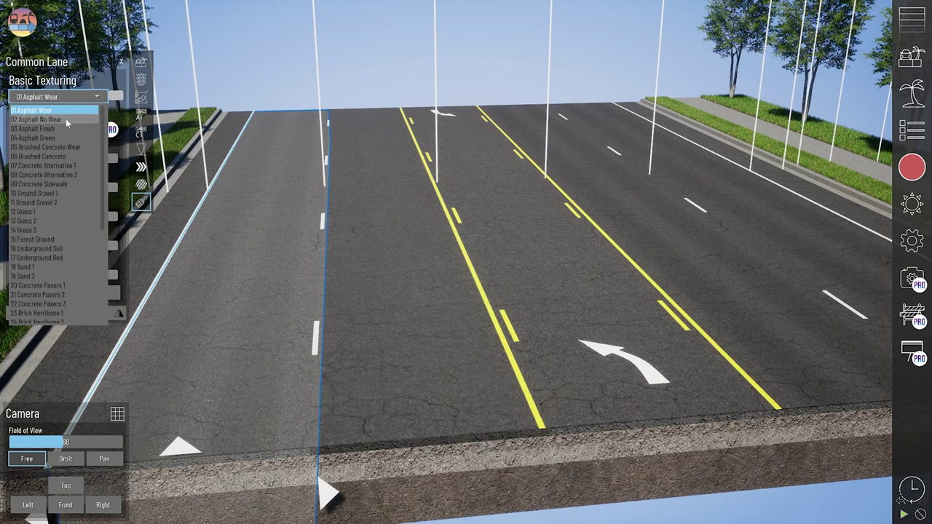
pyautogui.click(66, 118)
pyautogui.click(418, 64)
pyautogui.moveTo(422, 295); pyautogui.dragTo(730, 233, button='right')
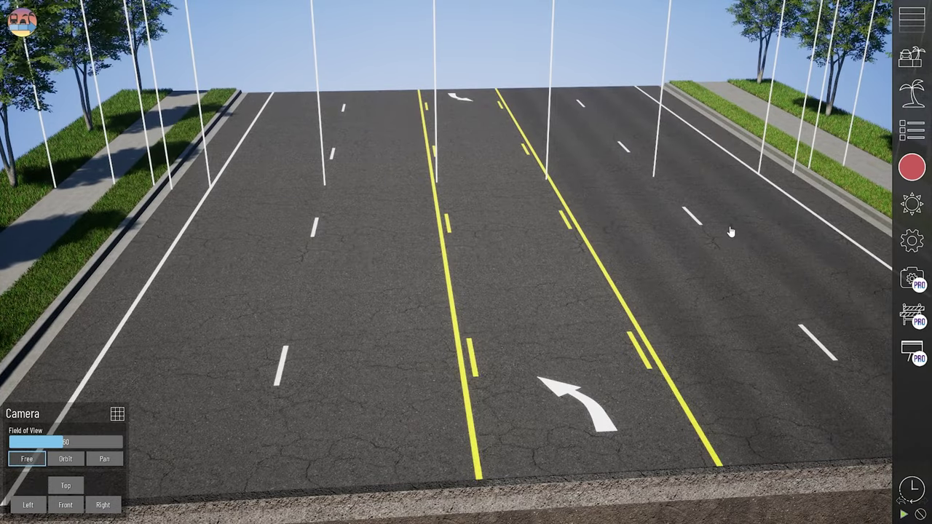
pyautogui.moveTo(380, 262); pyautogui.dragTo(347, 266, button='middle')
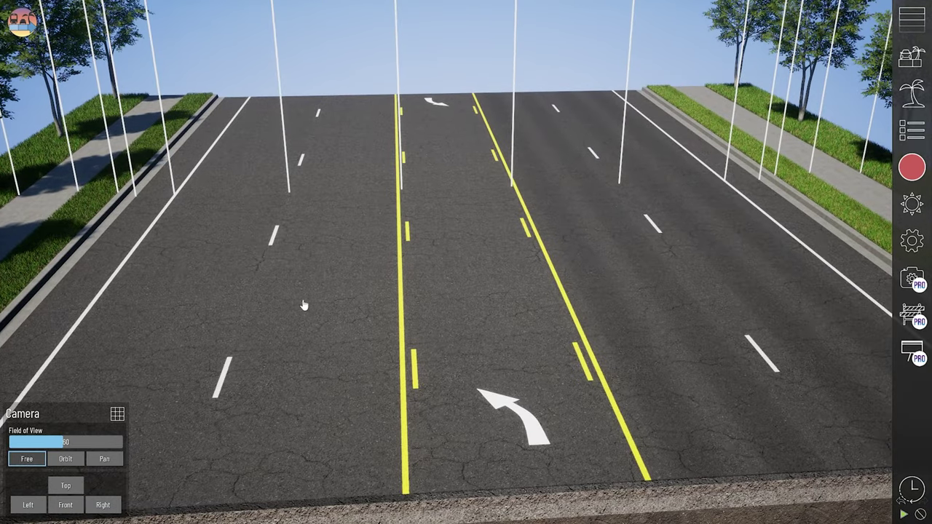
# Step: Change the basic texture of the common lane left of the turn lane to 03 Asphalt Fresh
pyautogui.scroll(-3, 304, 305)
pyautogui.click(328, 395)
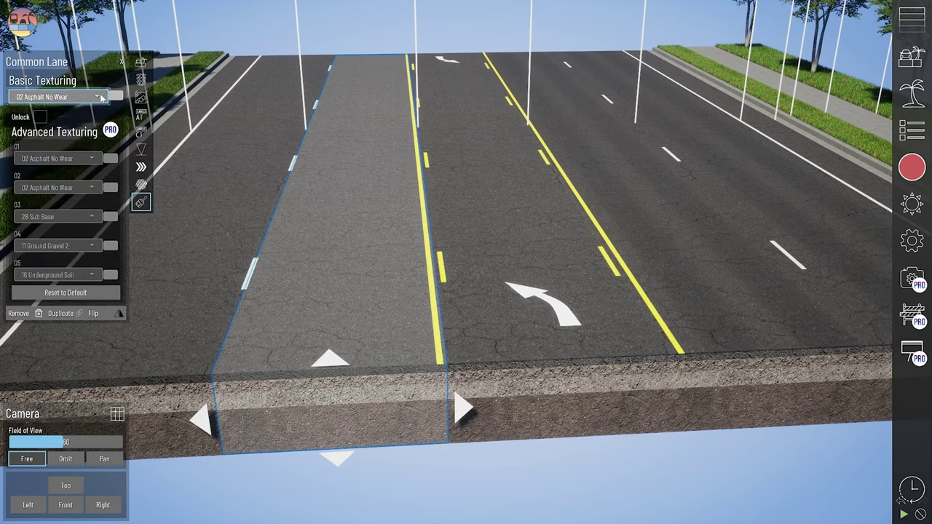
pyautogui.click(100, 97)
pyautogui.click(84, 126)
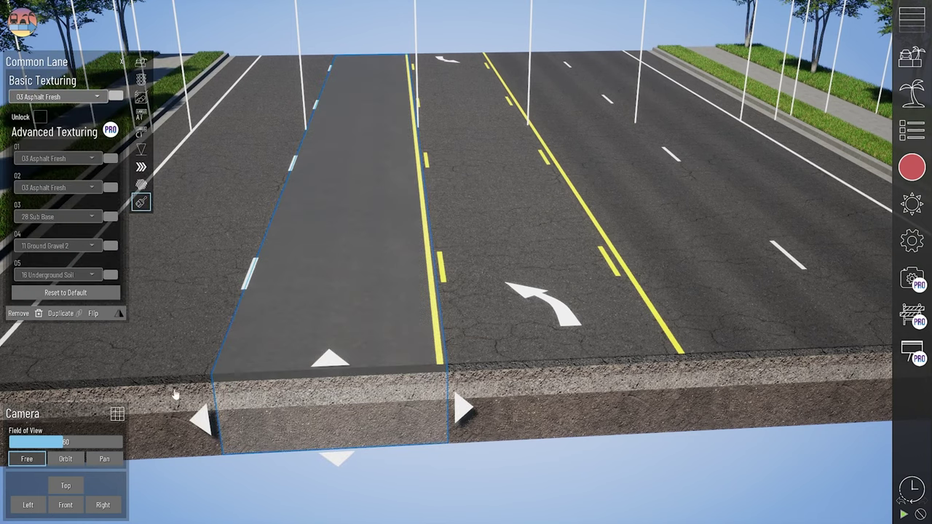
# Step: Apply the 03 Asphalt Fresh basic texture to the outer common lane beside the left shoulder and inspect both lanes
pyautogui.click(175, 394)
pyautogui.click(58, 96)
pyautogui.click(67, 128)
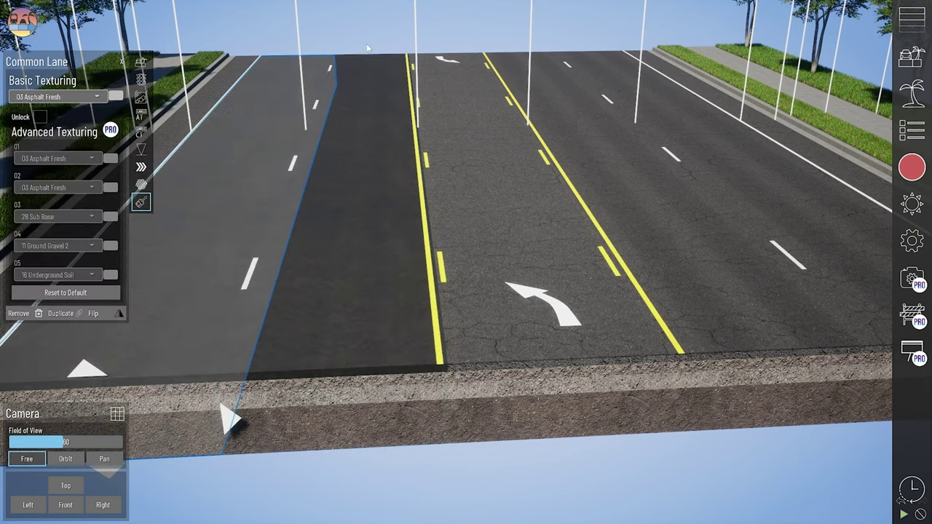
pyautogui.click(368, 49)
pyautogui.moveTo(335, 200); pyautogui.dragTo(340, 210, button='middle')
pyautogui.moveTo(404, 409); pyautogui.dragTo(391, 404, button='middle')
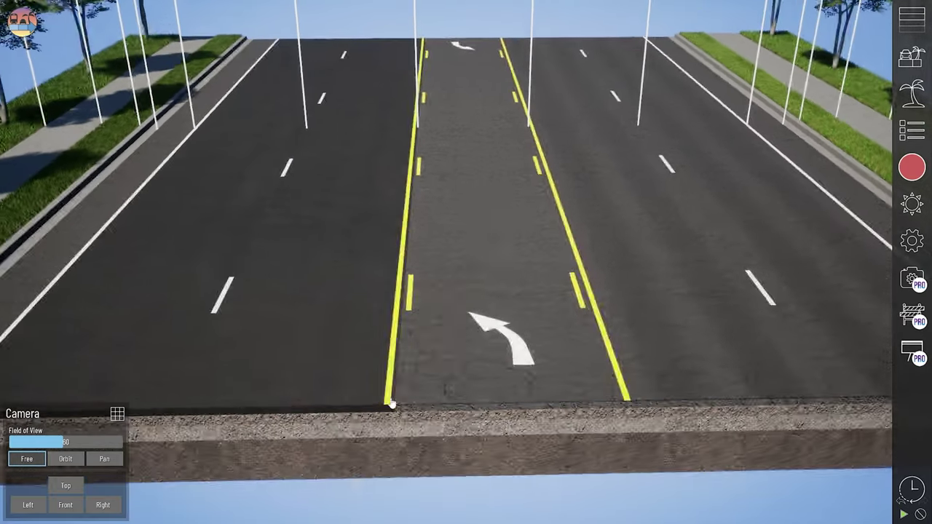
pyautogui.moveTo(311, 350); pyautogui.dragTo(429, 359, button='middle')
pyautogui.moveTo(347, 366); pyautogui.dragTo(351, 367, button='middle')
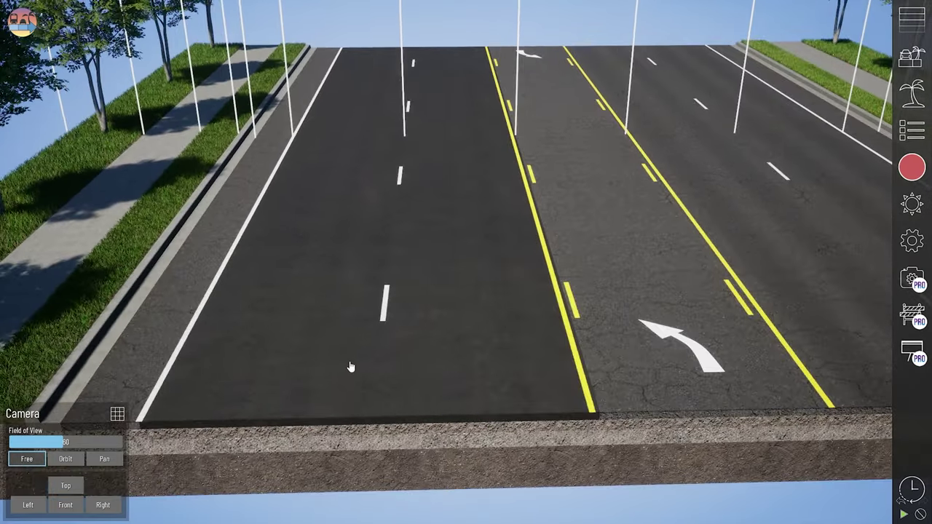
pyautogui.moveTo(535, 359); pyautogui.dragTo(480, 356, button='middle')
pyautogui.moveTo(579, 358); pyautogui.dragTo(528, 358, button='middle')
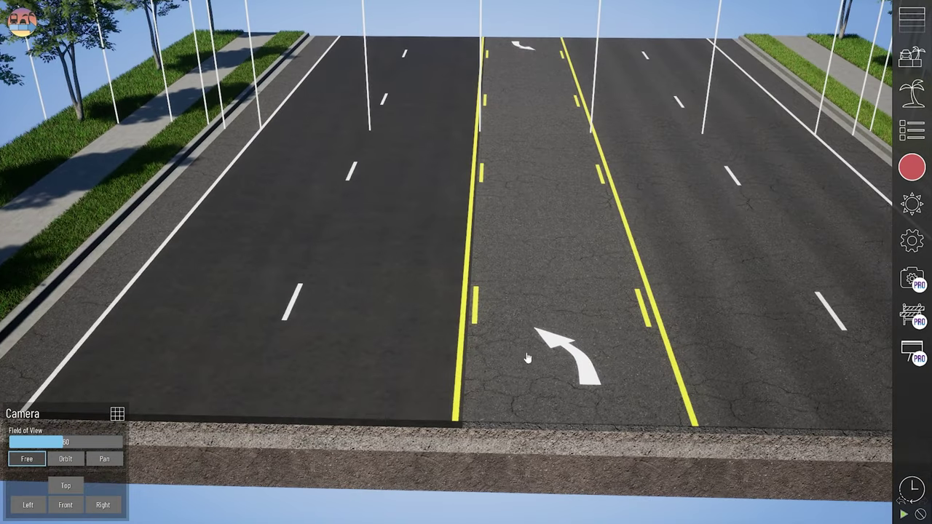
# Step: Apply the 04 Asphalt Green basic texture to both common lanes left of the turn lane
pyautogui.click(353, 428)
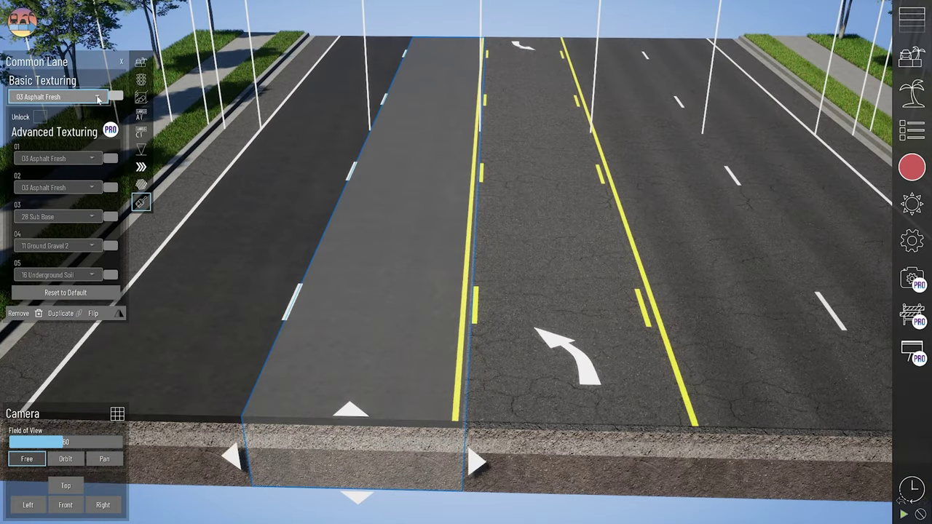
pyautogui.click(97, 96)
pyautogui.click(52, 138)
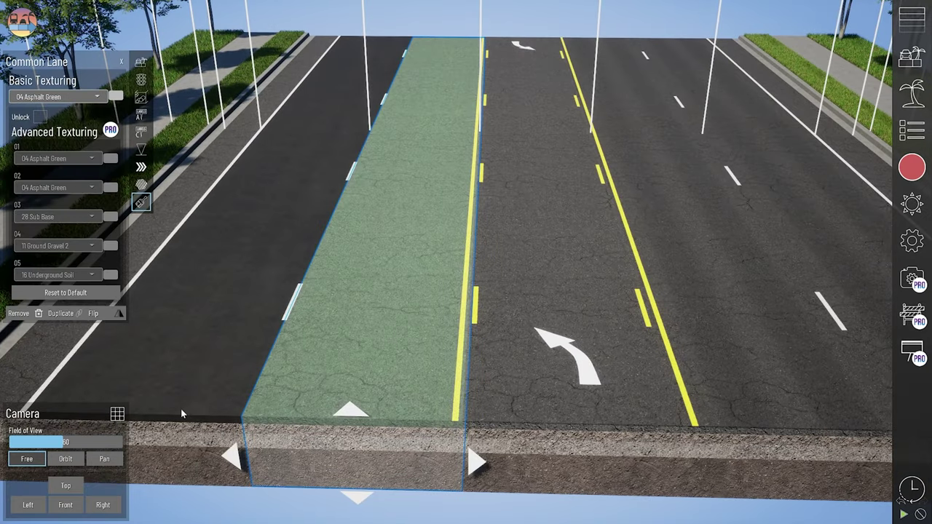
pyautogui.click(39, 99)
pyautogui.click(52, 136)
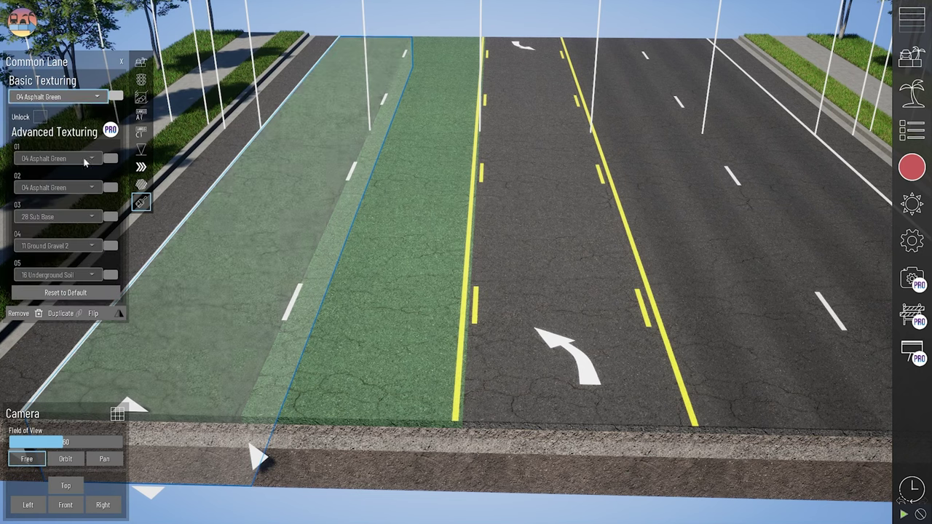
pyautogui.moveTo(311, 275); pyautogui.dragTo(334, 271, button='middle')
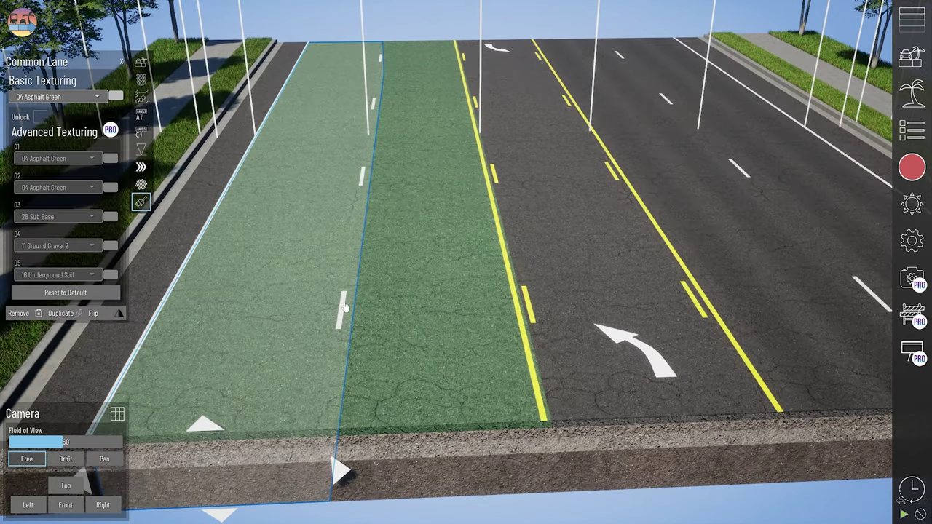
# Step: Apply the 05 Brushed Concrete Wear basic texture to both common lanes left of the turn lane
pyautogui.click(66, 97)
pyautogui.click(51, 147)
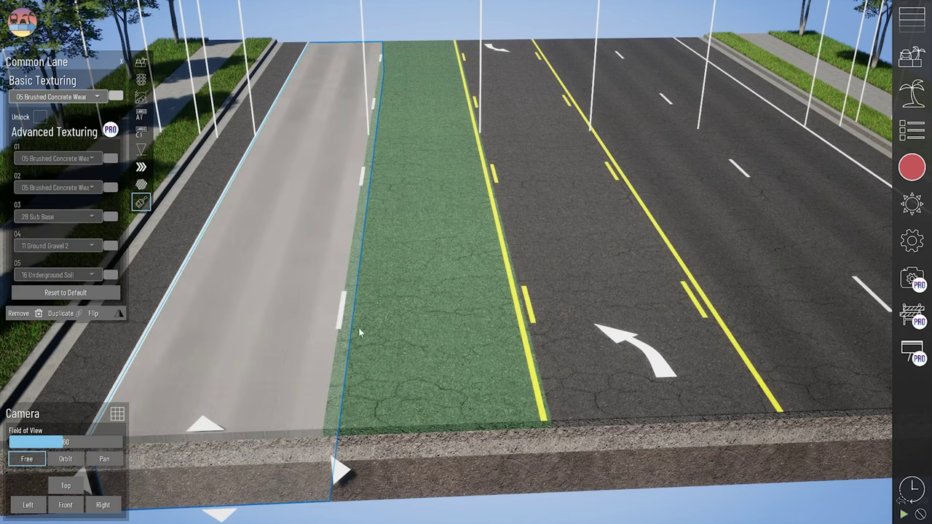
pyautogui.click(444, 436)
pyautogui.click(65, 97)
pyautogui.click(63, 148)
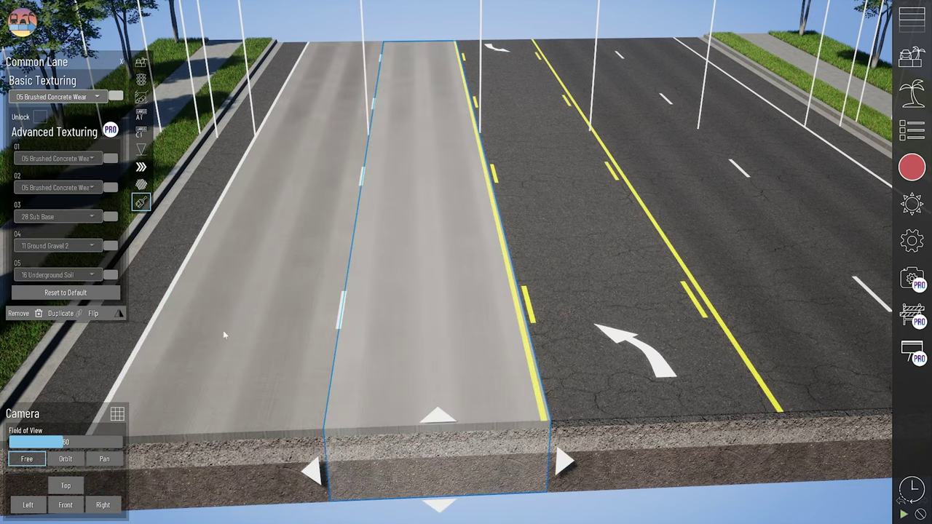
# Step: Try 06 Brushed Concrete, 07 Concrete Alternative 1 and 08 Concrete Alternative 2 as basic textures on the common lane beside the turn lane
pyautogui.click(66, 96)
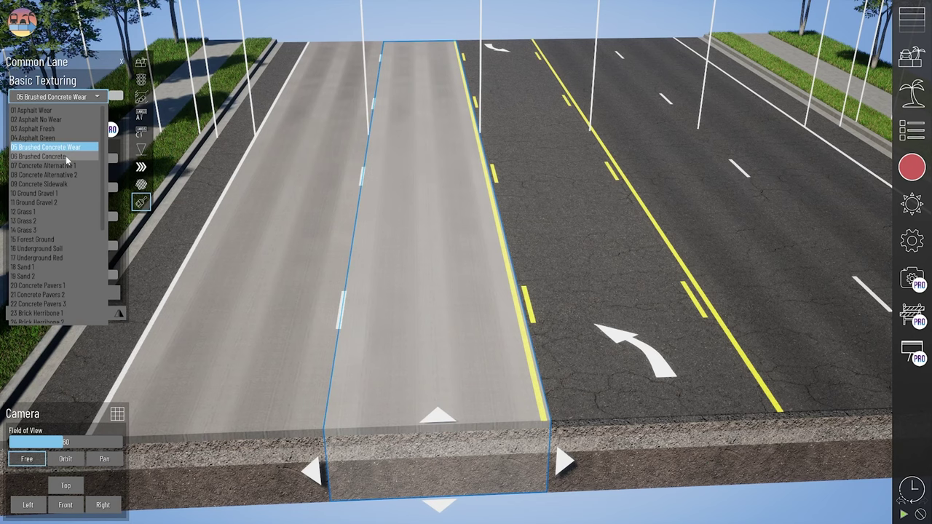
pyautogui.click(65, 156)
pyautogui.click(51, 97)
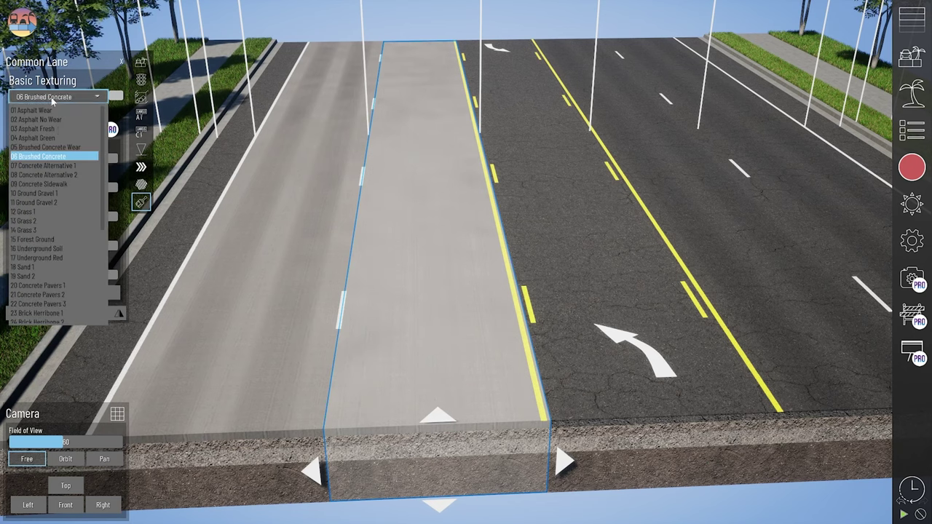
pyautogui.click(67, 165)
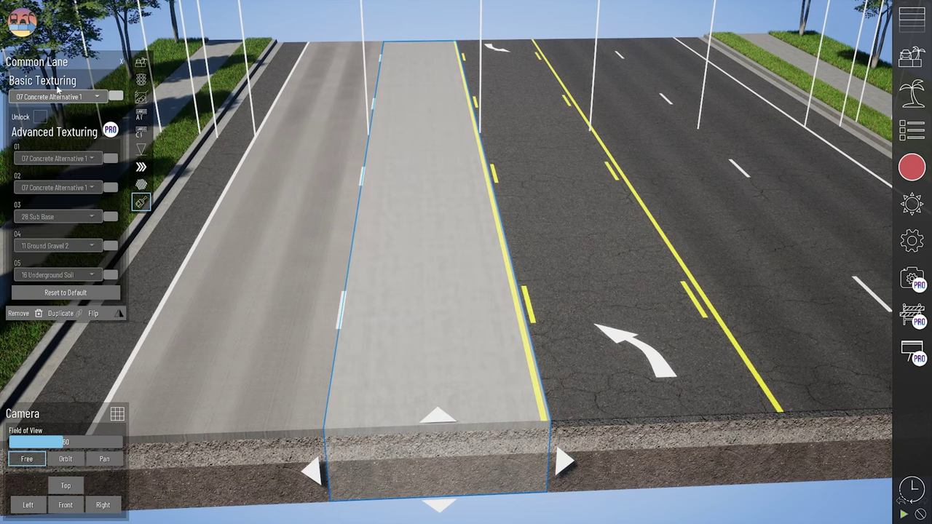
pyautogui.click(51, 97)
pyautogui.click(58, 175)
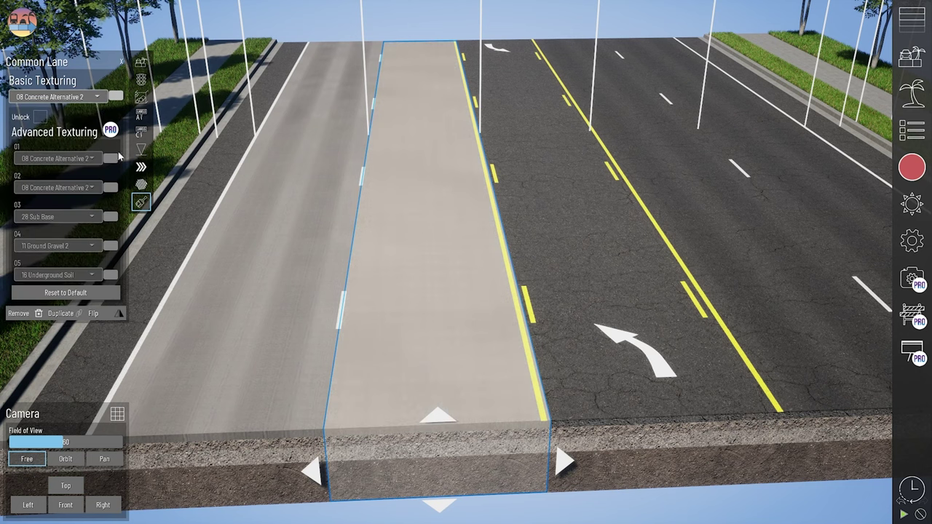
# Step: Set the basic texture of the left sidewalk to 24 Brick Herribone 2
pyautogui.moveTo(324, 368); pyautogui.dragTo(229, 228, button='middle')
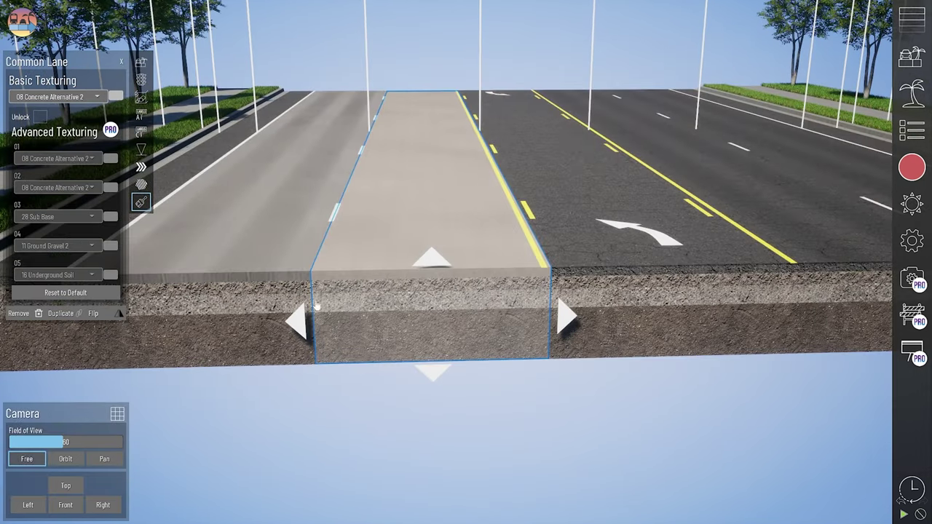
pyautogui.moveTo(316, 305); pyautogui.dragTo(406, 328, button='middle')
pyautogui.click(96, 100)
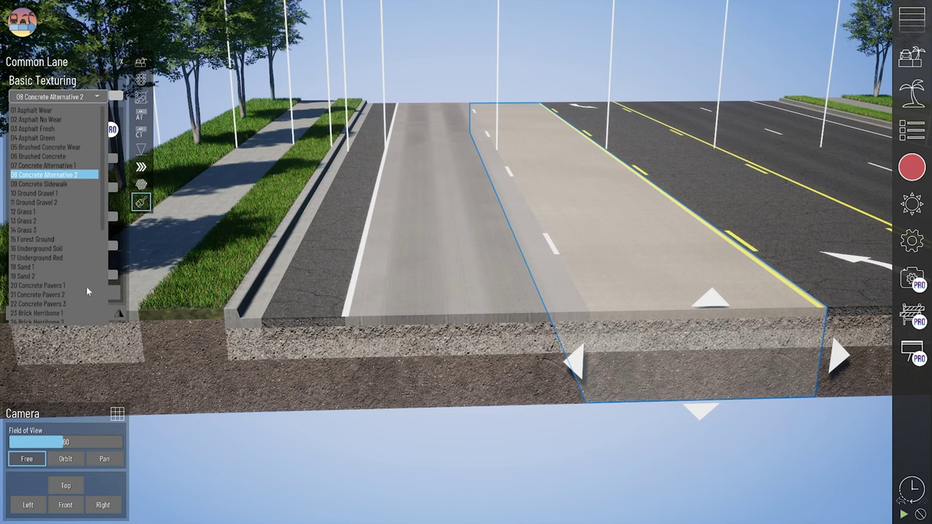
pyautogui.rightClick(187, 326)
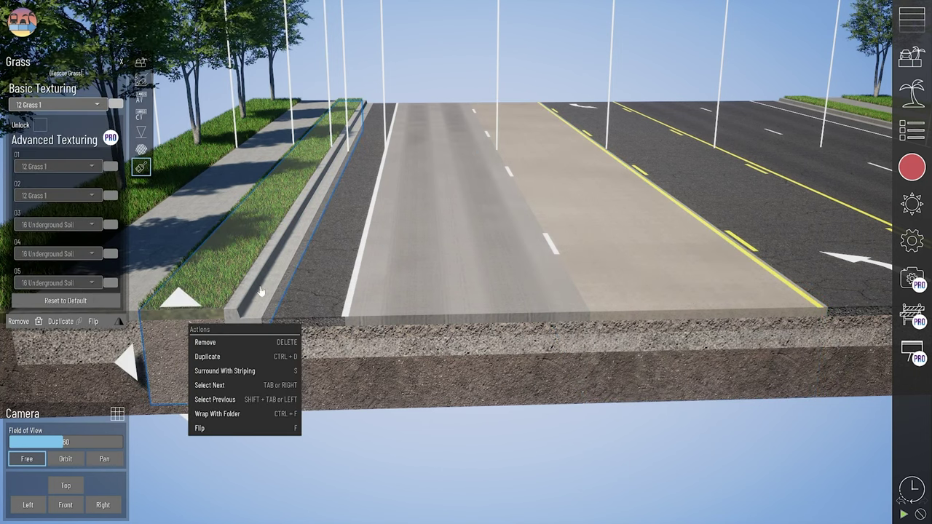
pyautogui.moveTo(188, 325); pyautogui.dragTo(254, 267, button='middle')
pyautogui.click(290, 321)
pyautogui.click(54, 97)
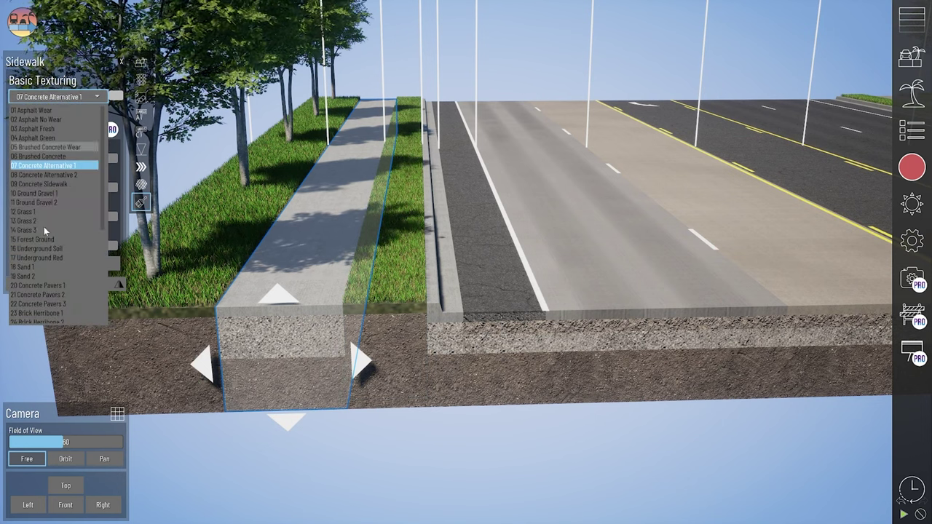
pyautogui.scroll(-3, 56, 218)
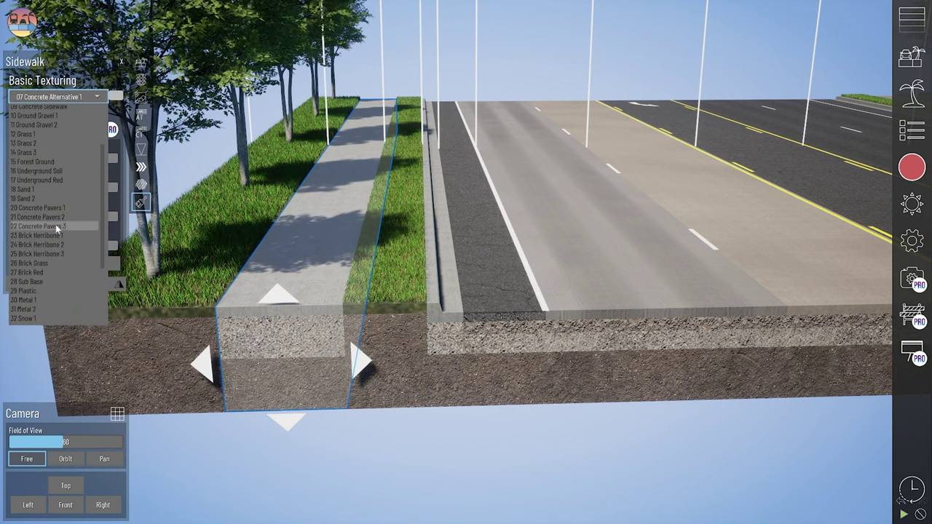
pyautogui.click(58, 244)
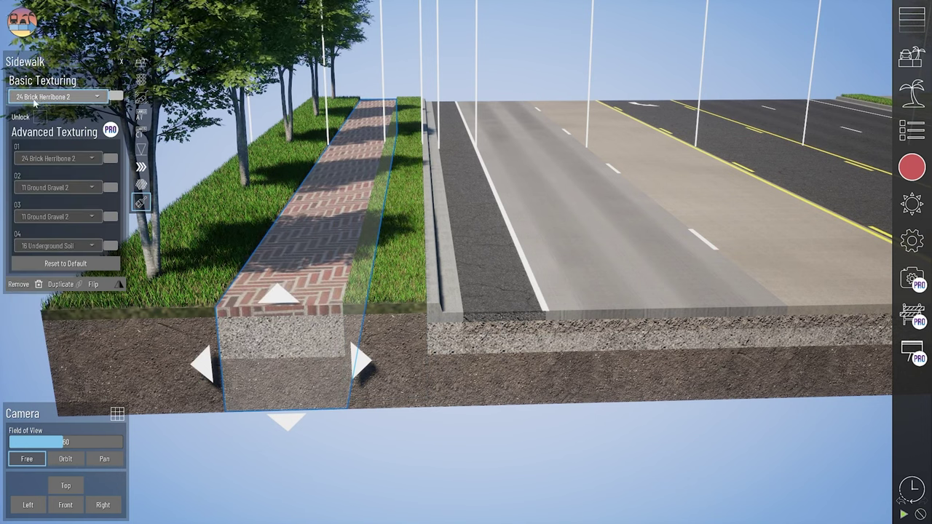
pyautogui.click(55, 97)
pyautogui.scroll(-3, 35, 270)
pyautogui.scroll(-2, 51, 247)
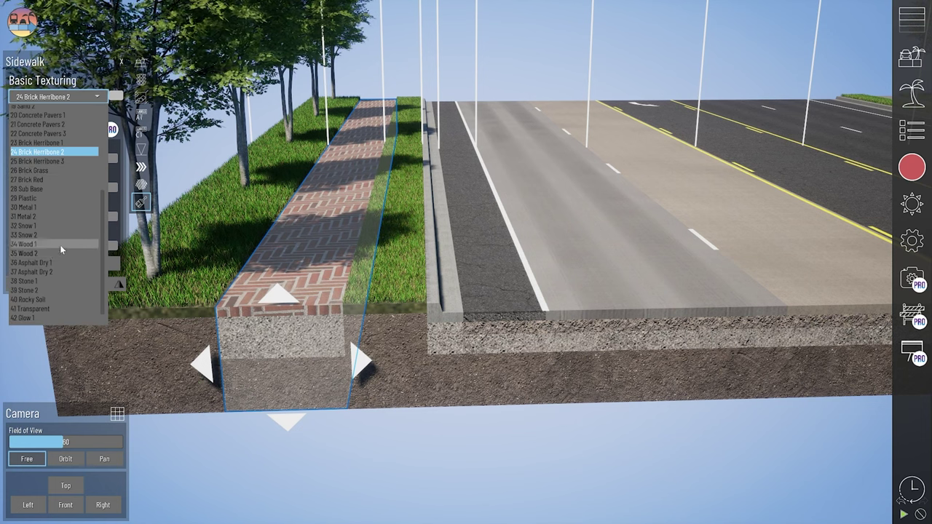
pyautogui.scroll(-1, 51, 253)
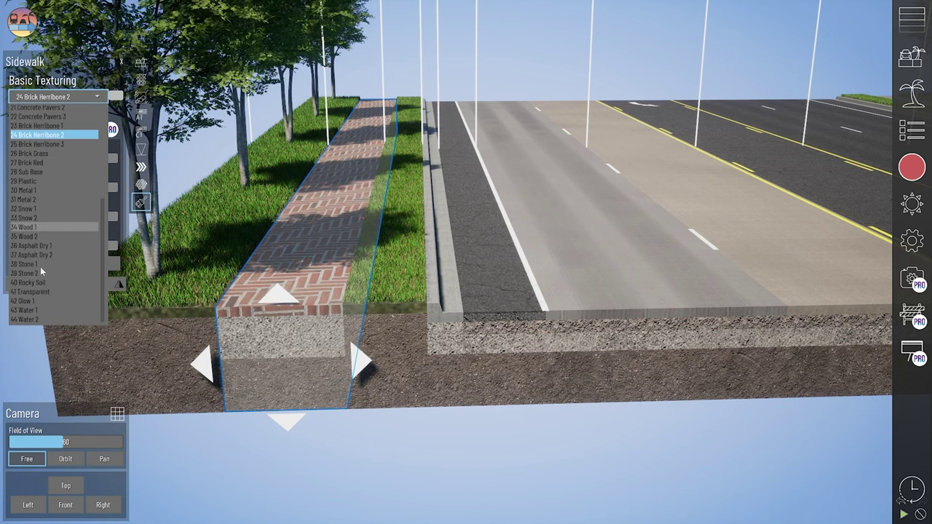
# Step: Set the basic texture of the common lane left of the turn lane to 41 Transparent
pyautogui.moveTo(571, 344); pyautogui.dragTo(672, 338, button='right')
pyautogui.moveTo(672, 338); pyautogui.dragTo(513, 292, button='middle')
pyautogui.click(511, 288)
pyautogui.click(83, 102)
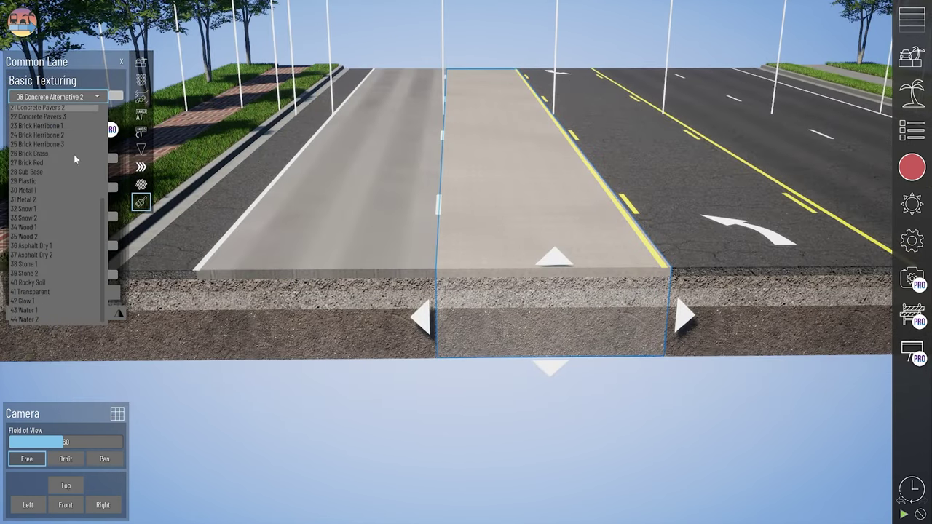
pyautogui.click(41, 291)
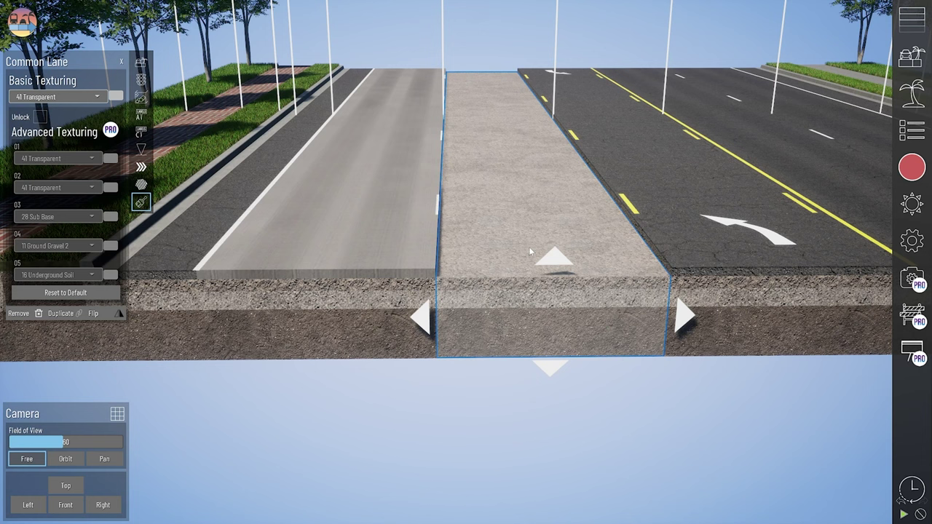
# Step: Set the basic texture of the outer common lane beside the left shoulder to 41 Transparent
pyautogui.click(345, 287)
pyautogui.click(58, 96)
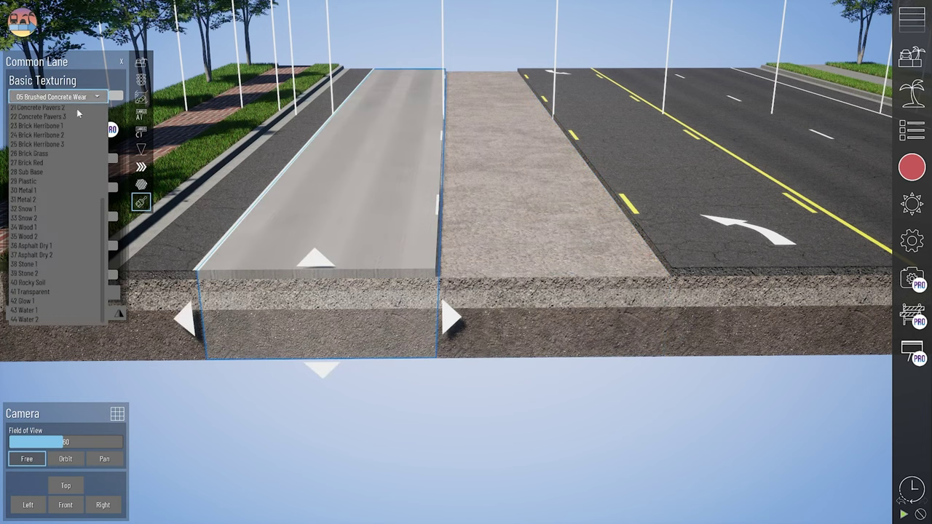
pyautogui.click(59, 292)
pyautogui.click(503, 354)
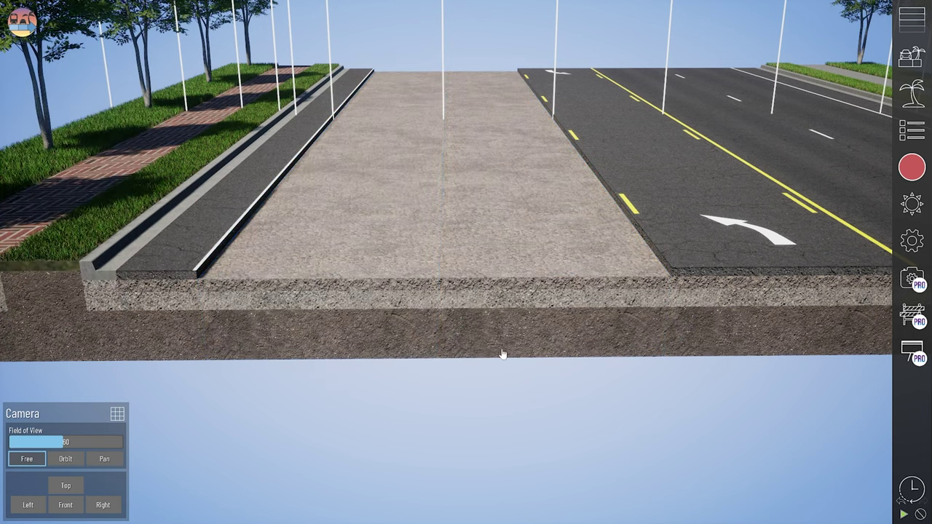
# Step: Unlock advanced texturing with the common lane beside the turn lane selected
pyautogui.moveTo(502, 354); pyautogui.dragTo(498, 355, button='right')
pyautogui.moveTo(380, 293); pyautogui.dragTo(413, 319, button='middle')
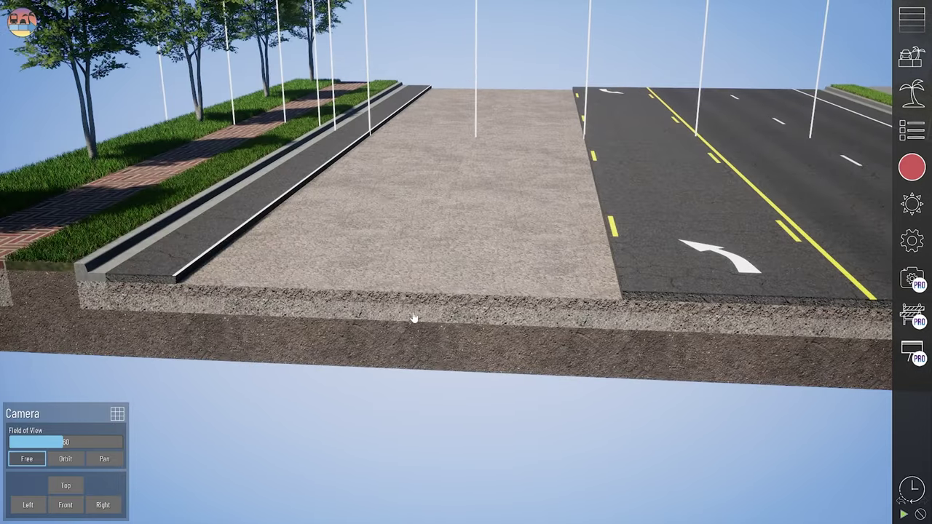
pyautogui.moveTo(413, 319); pyautogui.dragTo(534, 302, button='right')
pyautogui.moveTo(525, 311); pyautogui.dragTo(476, 309, button='middle')
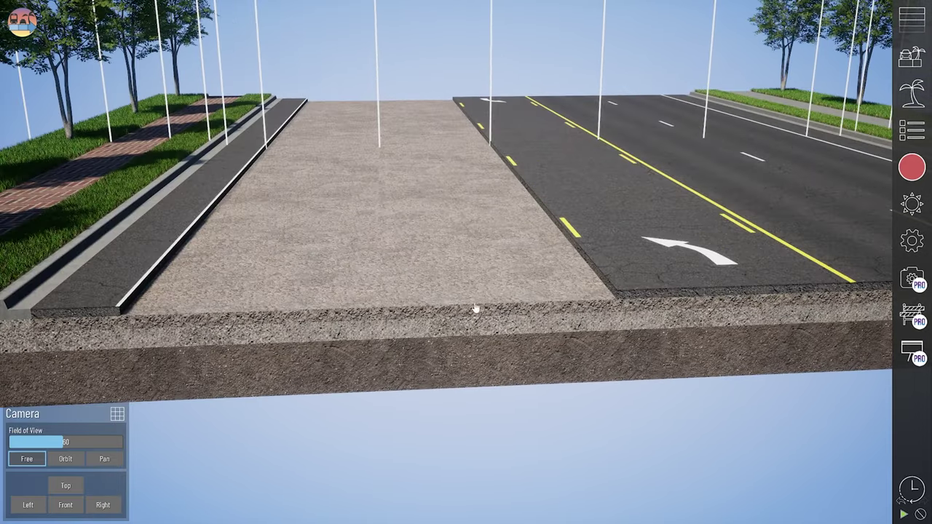
pyautogui.click(521, 330)
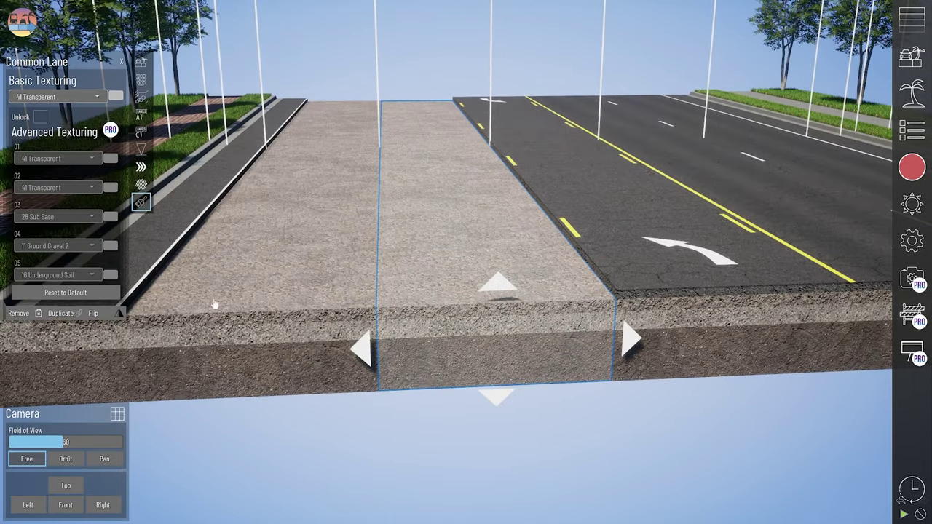
pyautogui.click(40, 118)
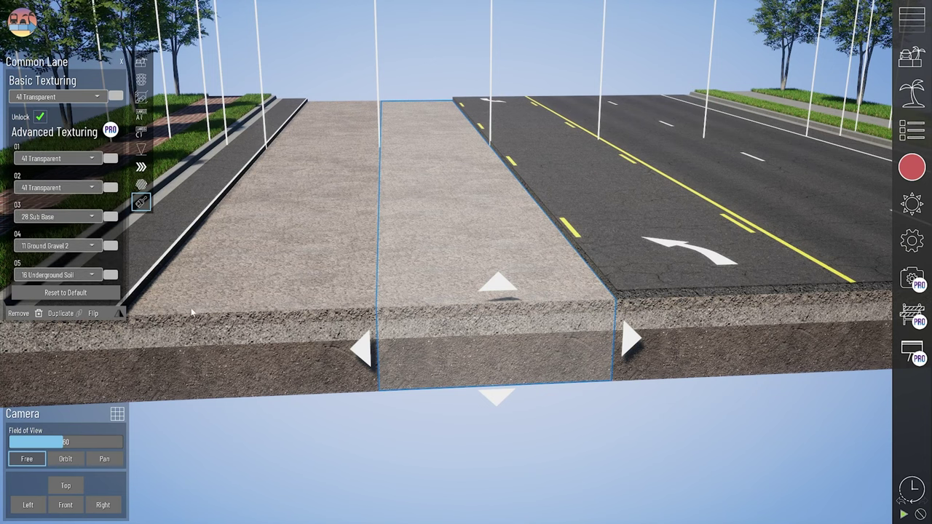
# Step: Set advanced texture layer 03 to 01 Asphalt Wear on both common lanes left of the turn lane
pyautogui.click(262, 336)
pyautogui.moveTo(313, 297); pyautogui.dragTo(314, 295, button='right')
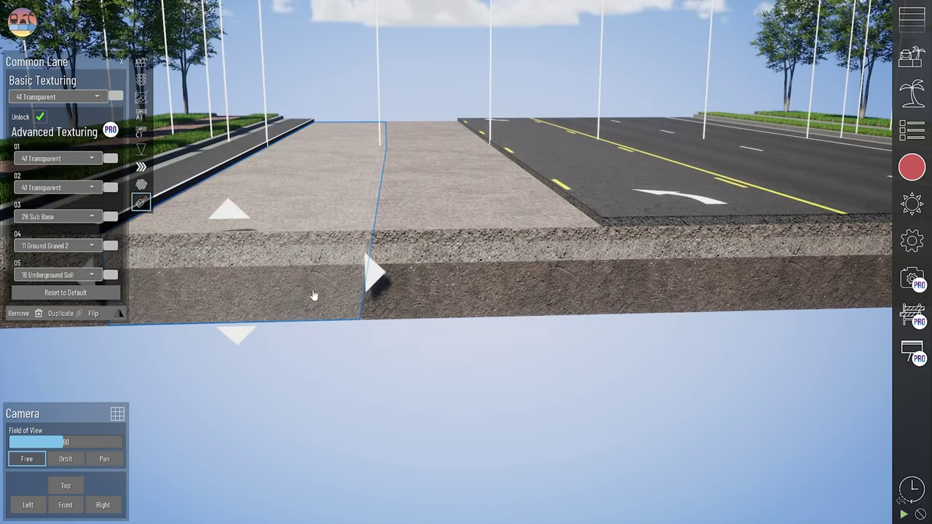
pyautogui.moveTo(320, 256); pyautogui.dragTo(361, 271, button='middle')
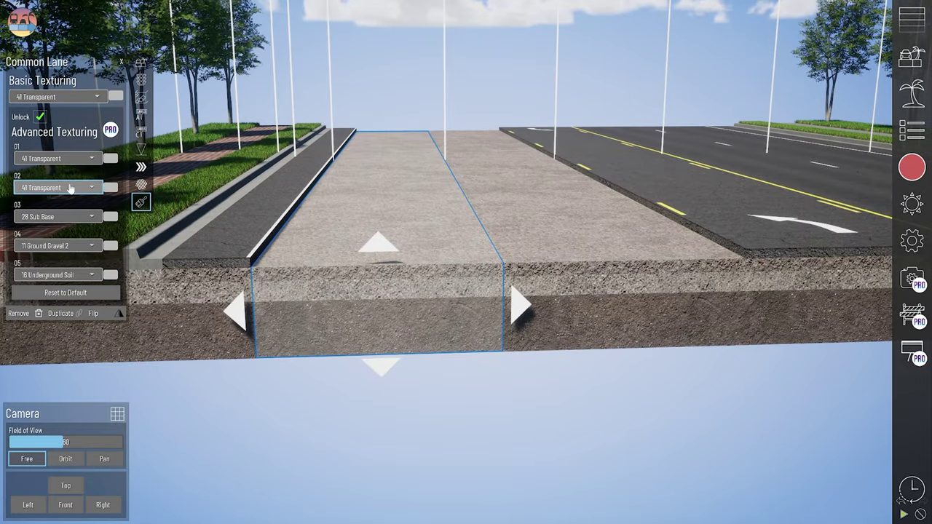
pyautogui.click(78, 213)
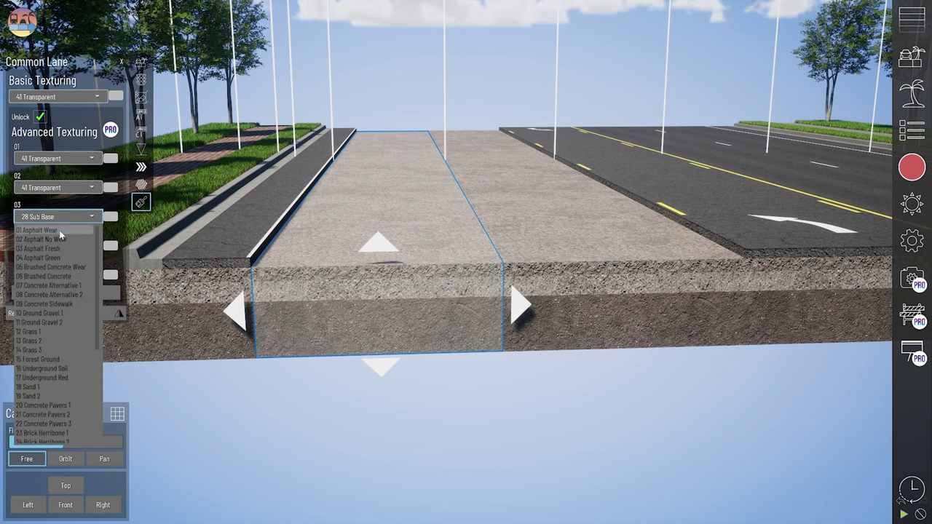
pyautogui.click(59, 230)
pyautogui.click(545, 293)
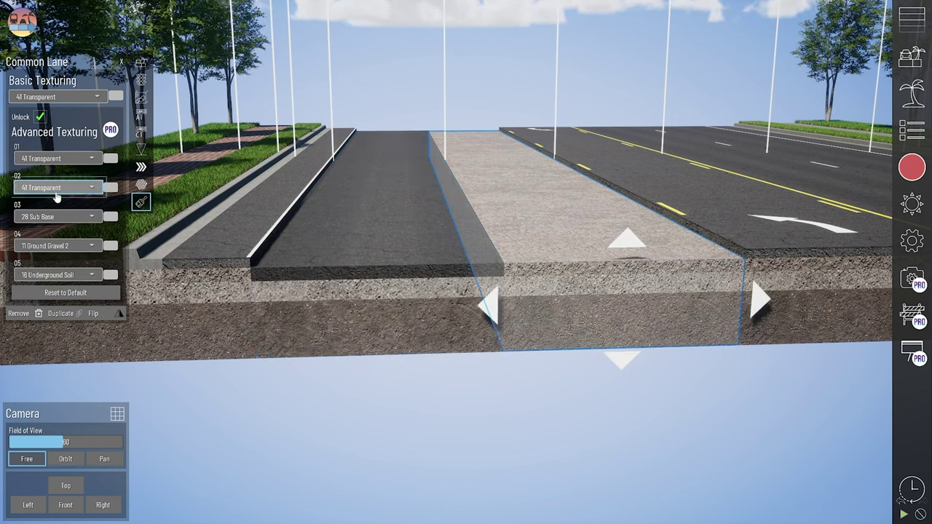
pyautogui.click(51, 217)
pyautogui.click(54, 232)
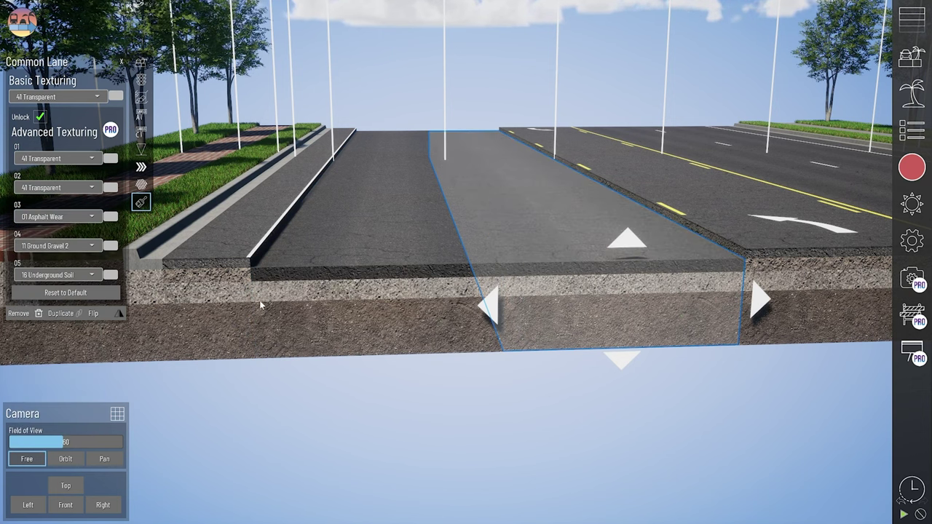
# Step: Set the outer common lane's advanced texture layer 04 to 10 Ground Gravel 1 and layer 05 to 17 Underground Red
pyautogui.click(222, 287)
pyautogui.click(51, 217)
pyautogui.click(54, 233)
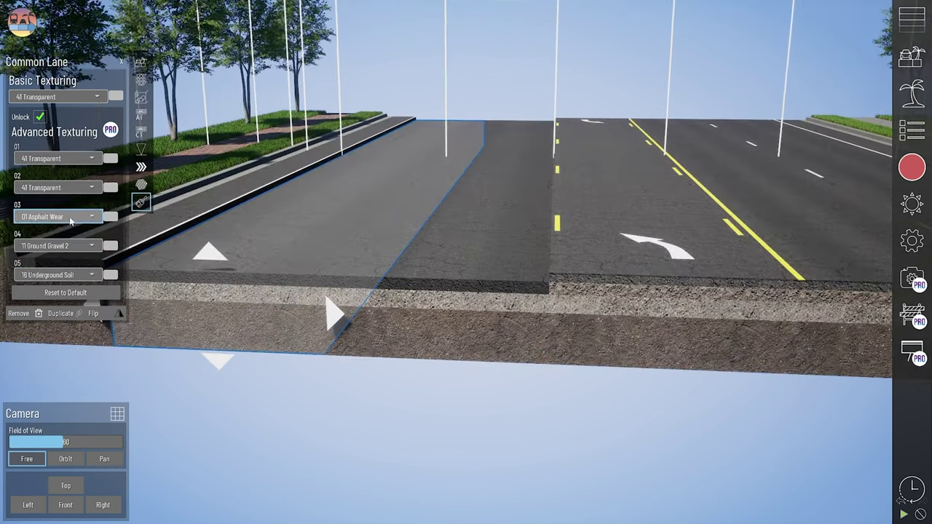
pyautogui.click(70, 247)
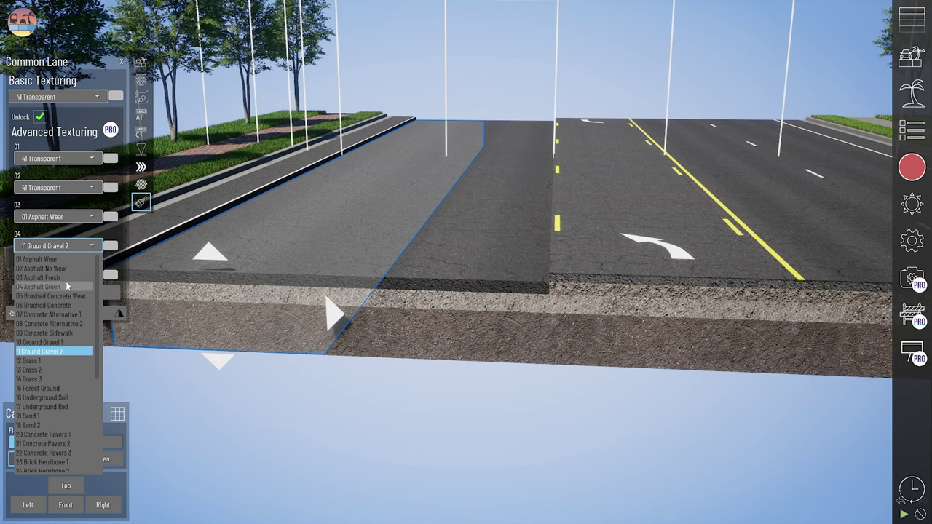
pyautogui.click(64, 342)
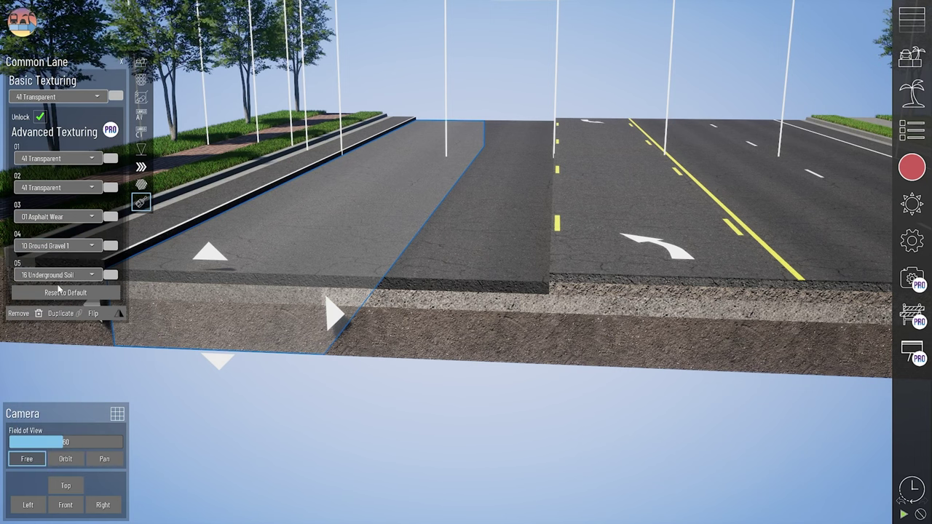
pyautogui.click(67, 276)
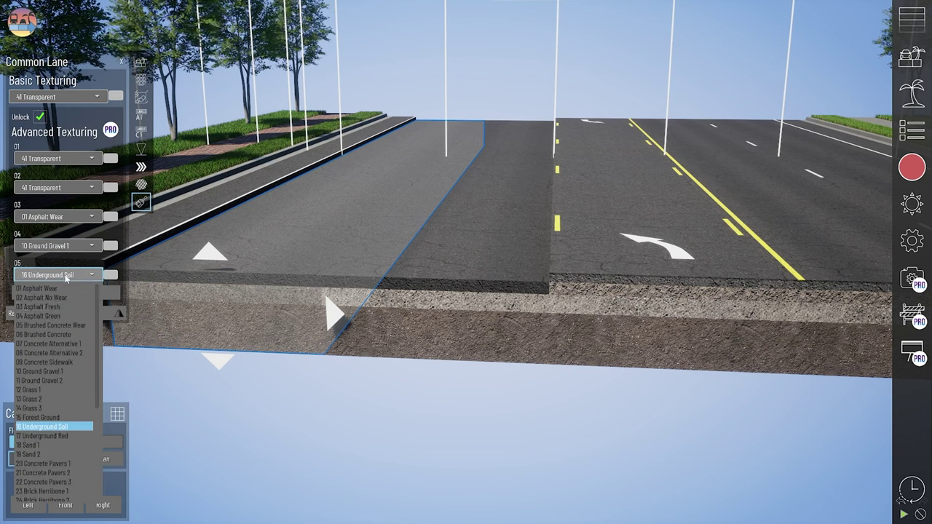
pyautogui.click(52, 435)
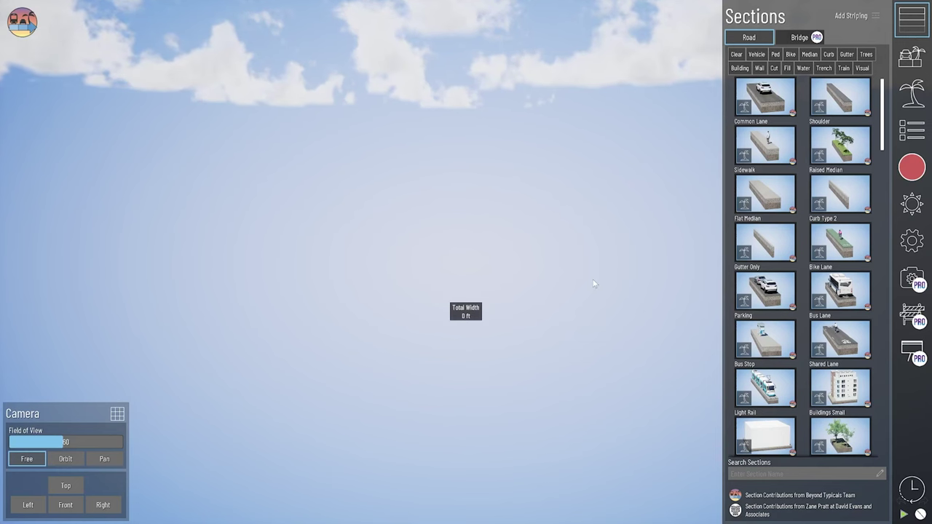
# Step: Build a bridge cross-section from three adjacent Bridge Lane sections in the empty scene
pyautogui.click(795, 40)
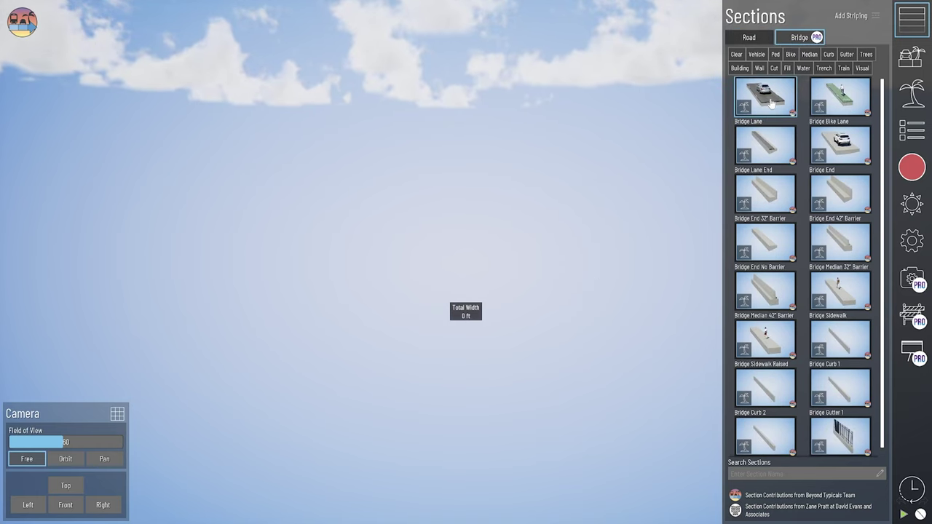
pyautogui.moveTo(771, 102); pyautogui.dragTo(466, 240)
pyautogui.moveTo(766, 102); pyautogui.dragTo(510, 233)
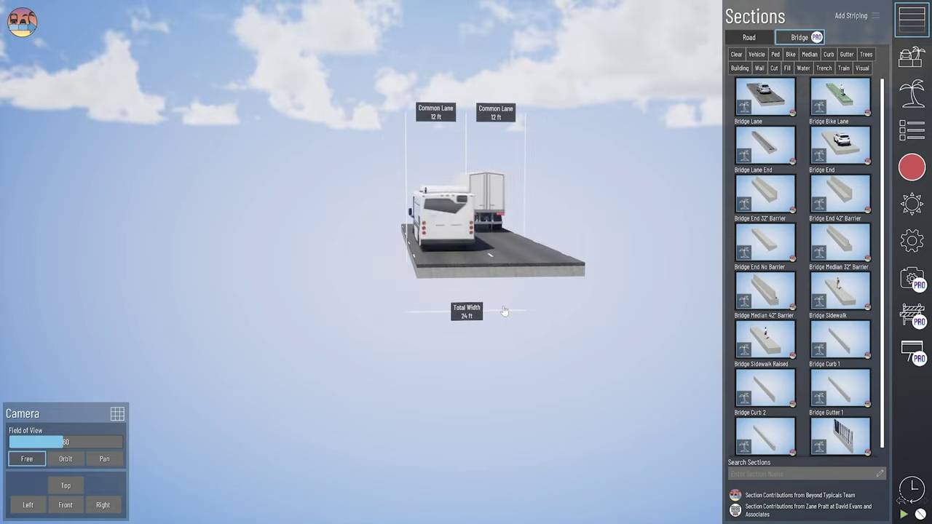
pyautogui.moveTo(765, 98); pyautogui.dragTo(547, 294)
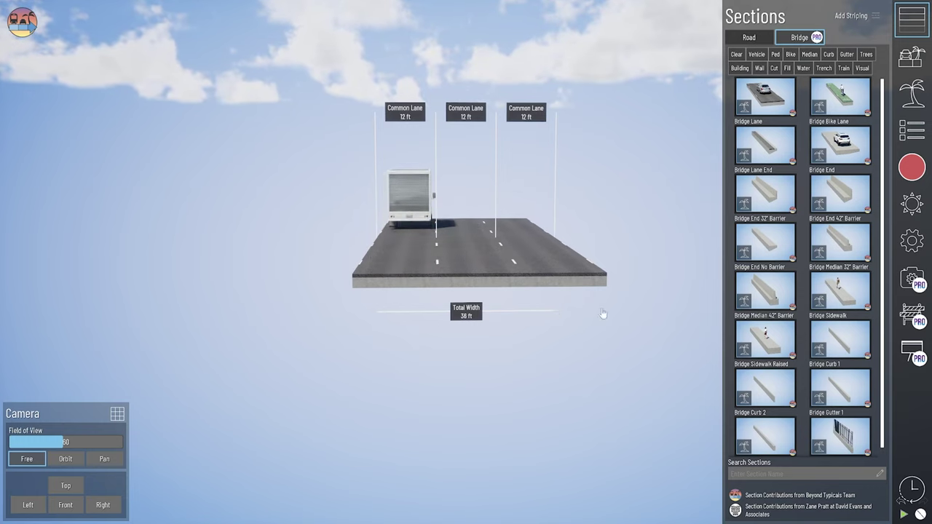
pyautogui.moveTo(449, 333); pyautogui.dragTo(455, 330)
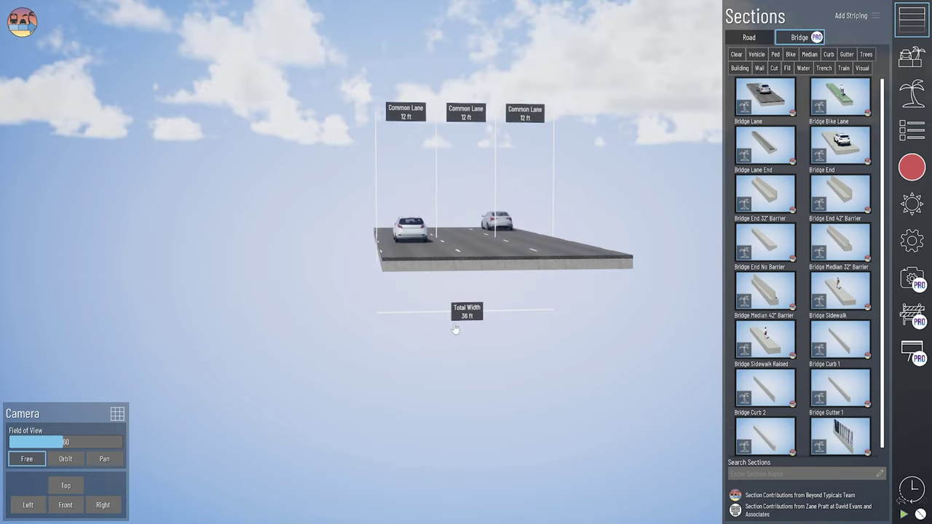
# Step: Enable the first sub-structure, Box_Girder_2, under the left and the right bridge lanes
pyautogui.click(421, 268)
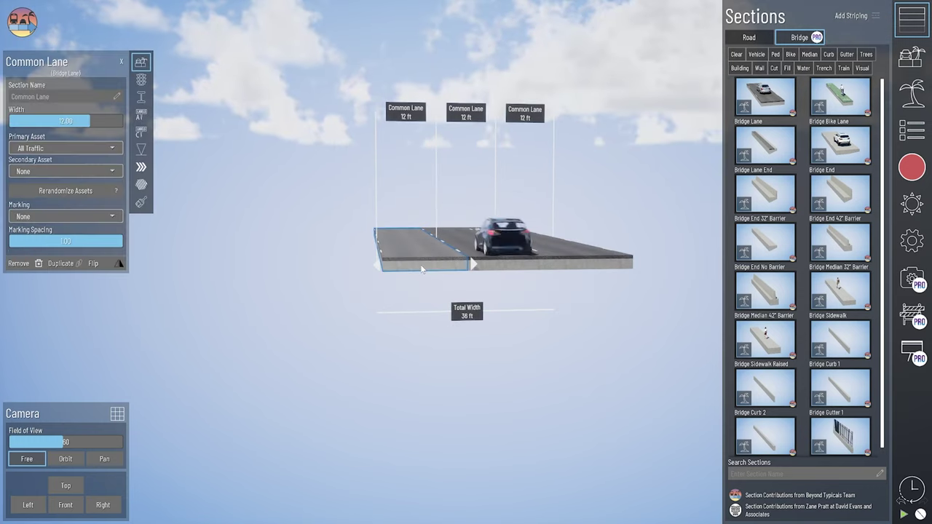
pyautogui.click(141, 100)
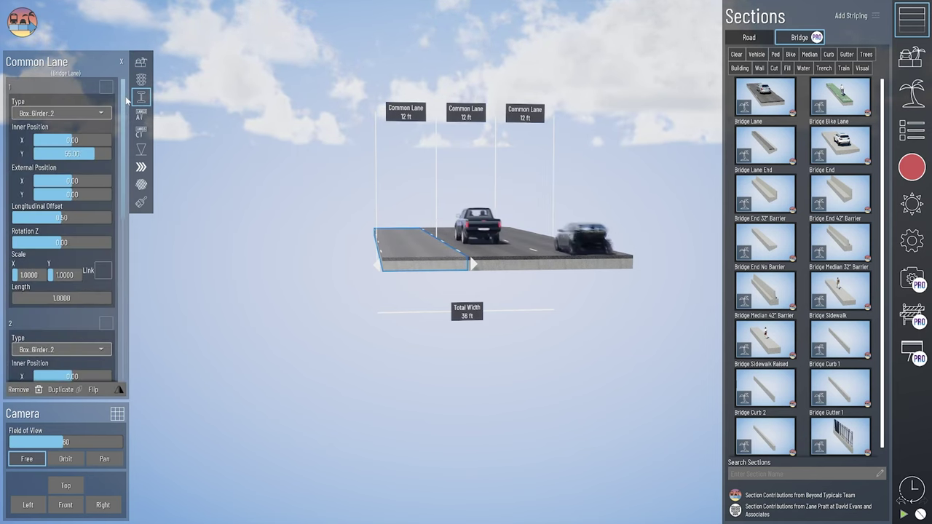
pyautogui.click(107, 87)
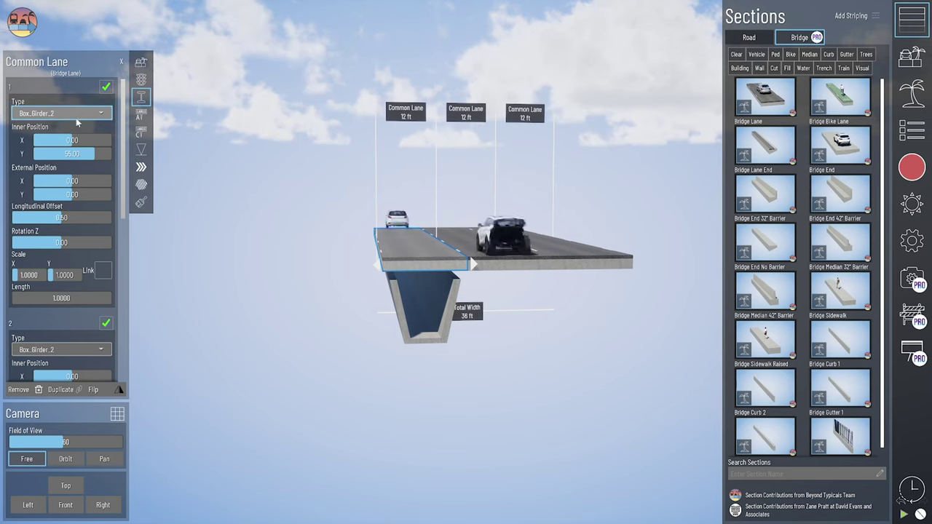
pyautogui.moveTo(363, 284); pyautogui.dragTo(357, 301, button='right')
pyautogui.click(580, 278)
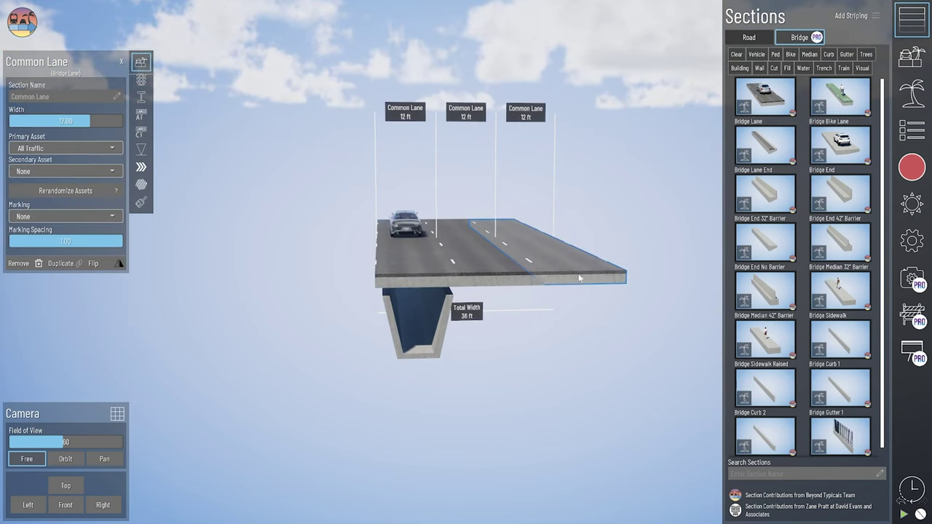
pyautogui.click(142, 98)
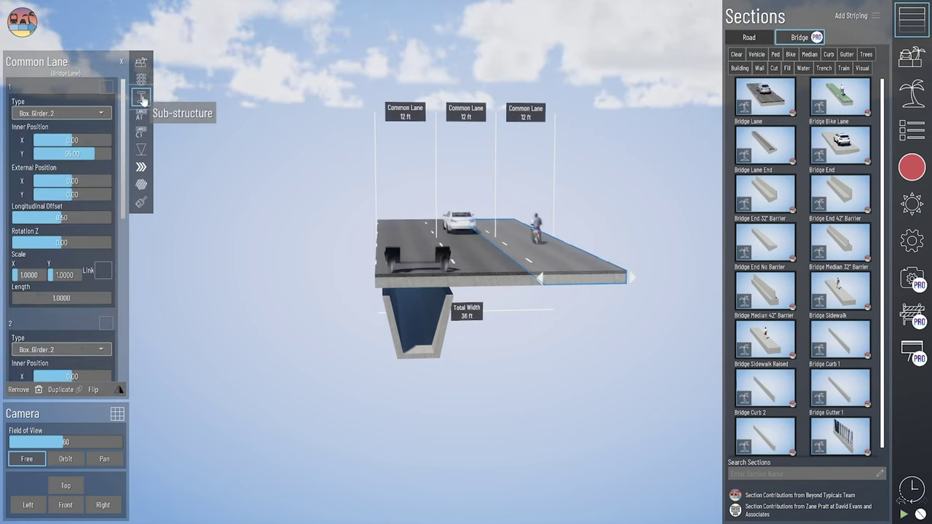
pyautogui.click(106, 87)
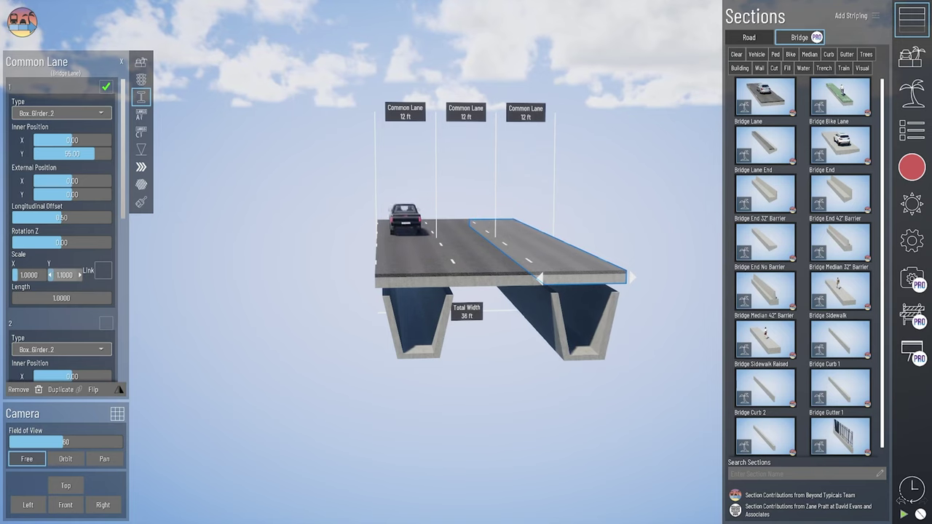
# Step: Set the right lane's box girder to a Y scale of 0.5 and raise it against the deck through its external Y position
pyautogui.moveTo(66, 275); pyautogui.dragTo(52, 275)
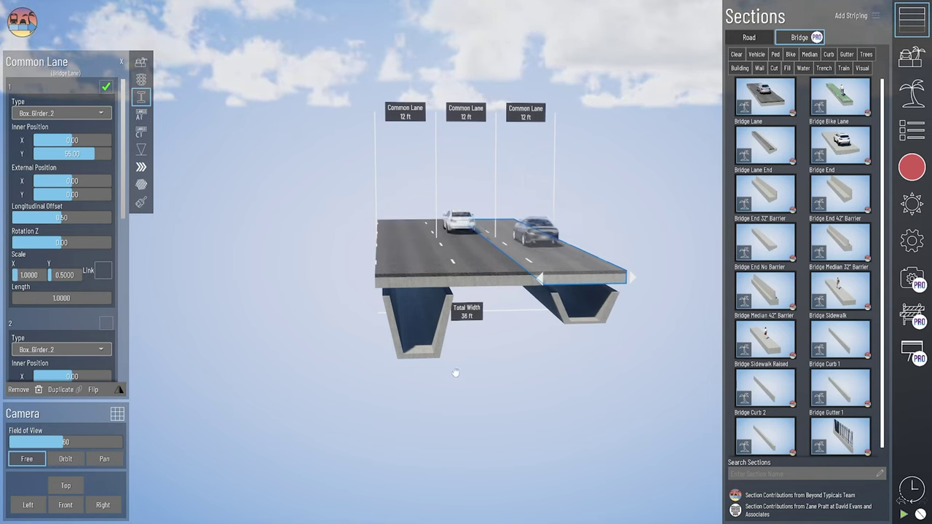
pyautogui.moveTo(456, 373); pyautogui.dragTo(454, 369, button='right')
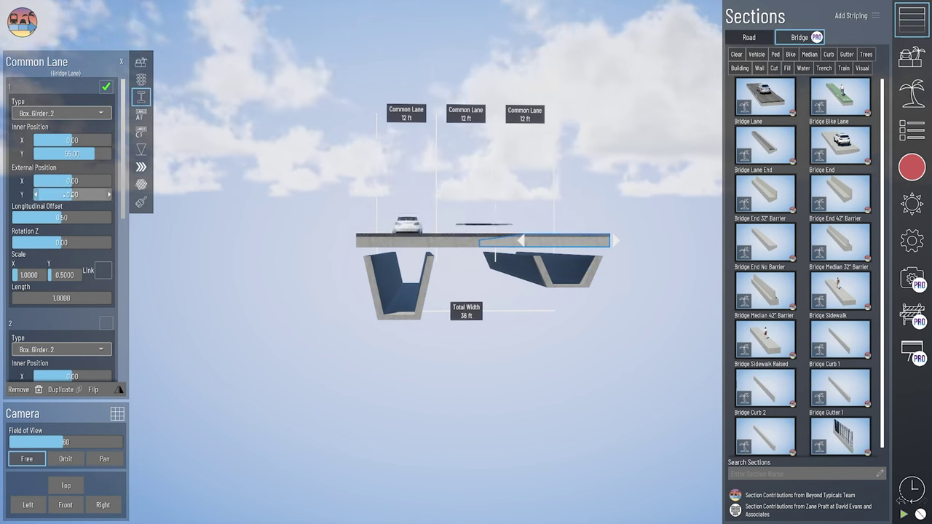
pyautogui.moveTo(67, 194); pyautogui.dragTo(77, 194)
# Step: Set the left lane's box girder to a Y scale of 0.5 and raise it against the deck
pyautogui.click(399, 241)
pyautogui.click(146, 98)
pyautogui.hotkey('ctrl', 'z')
pyautogui.hotkey('ctrl', 'z')
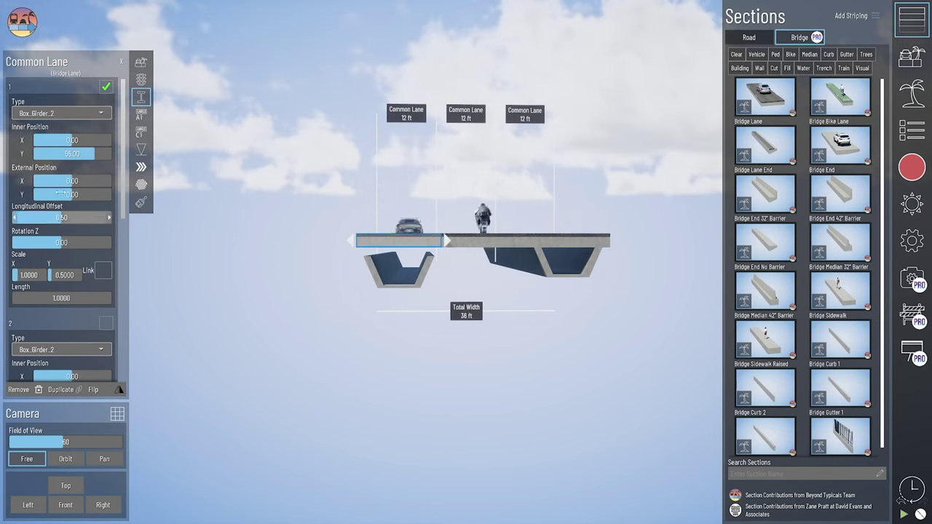
# Step: Add Pier_Cap_1 as the left lane's second sub-structure, with inner position X 40, Y 153 and a linked scale of 0.6
pyautogui.scroll(-4, 75, 207)
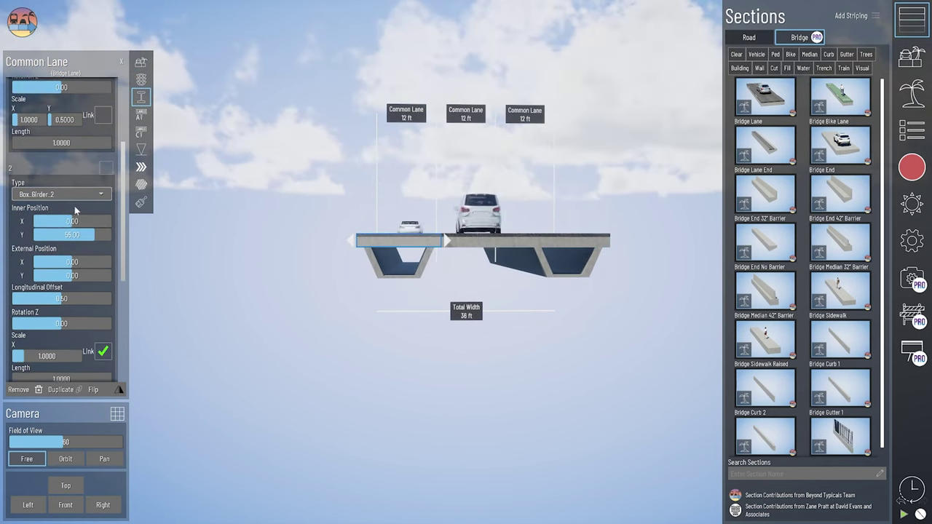
pyautogui.click(106, 168)
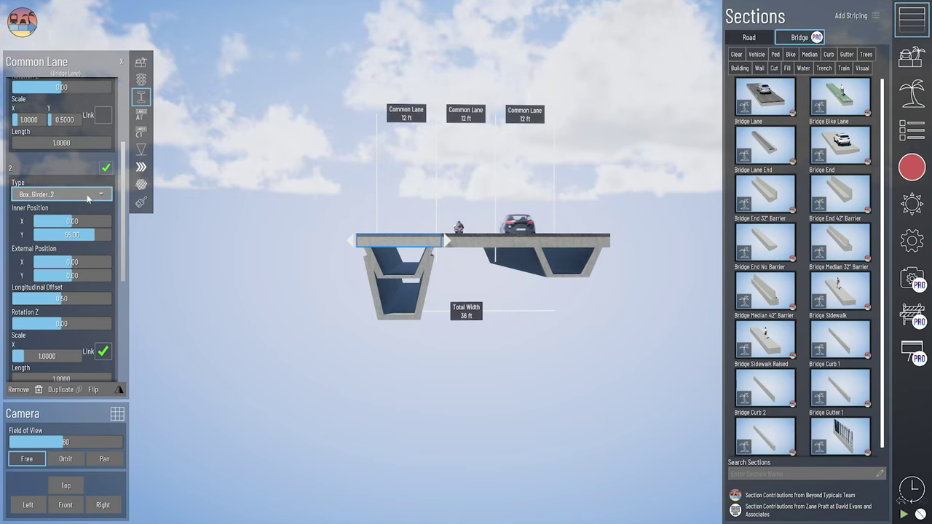
pyautogui.click(89, 193)
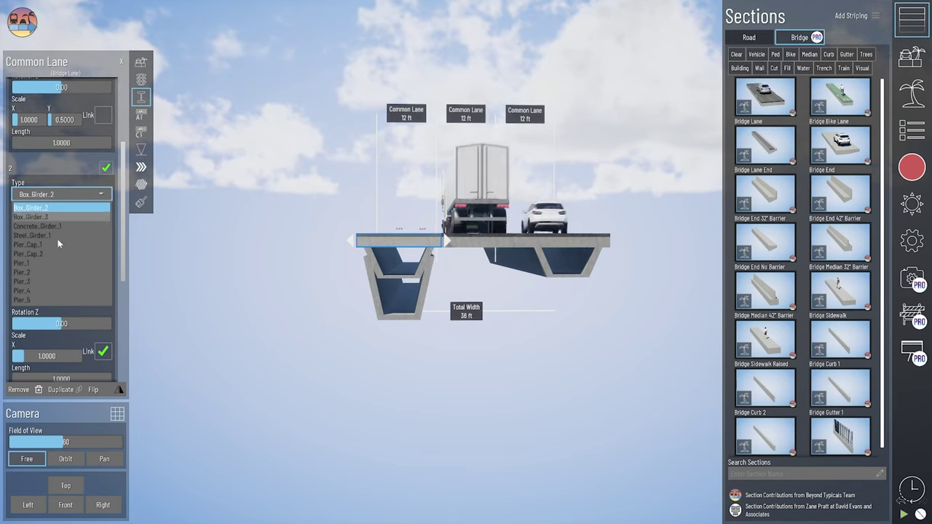
pyautogui.click(58, 245)
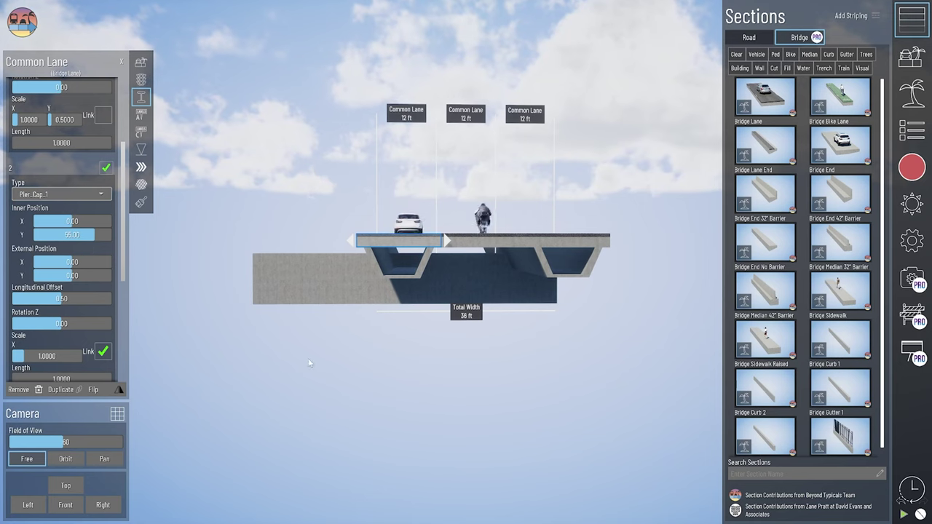
pyautogui.moveTo(333, 332)
pyautogui.mouseDown(button='right')
pyautogui.moveTo(340, 333)
pyautogui.moveTo(334, 335)
pyautogui.mouseUp(button='right')
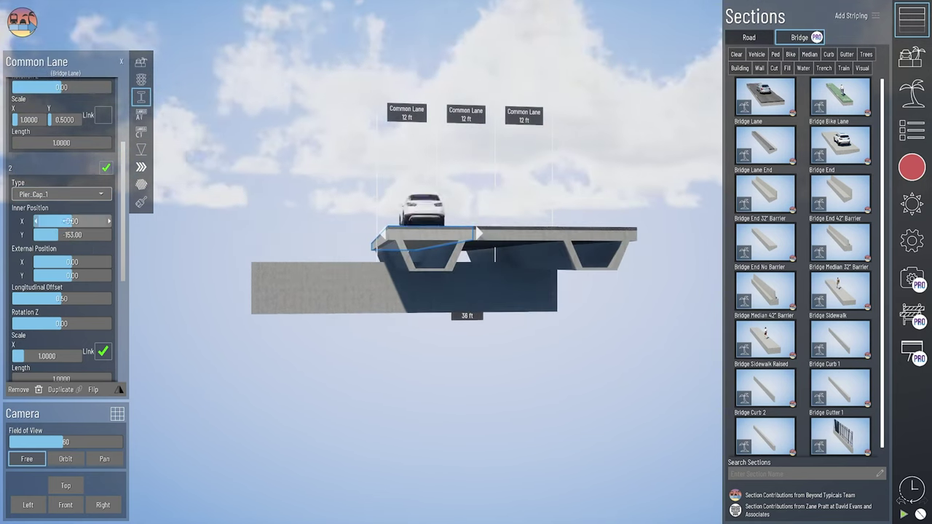
pyautogui.scroll(-5, 73, 233)
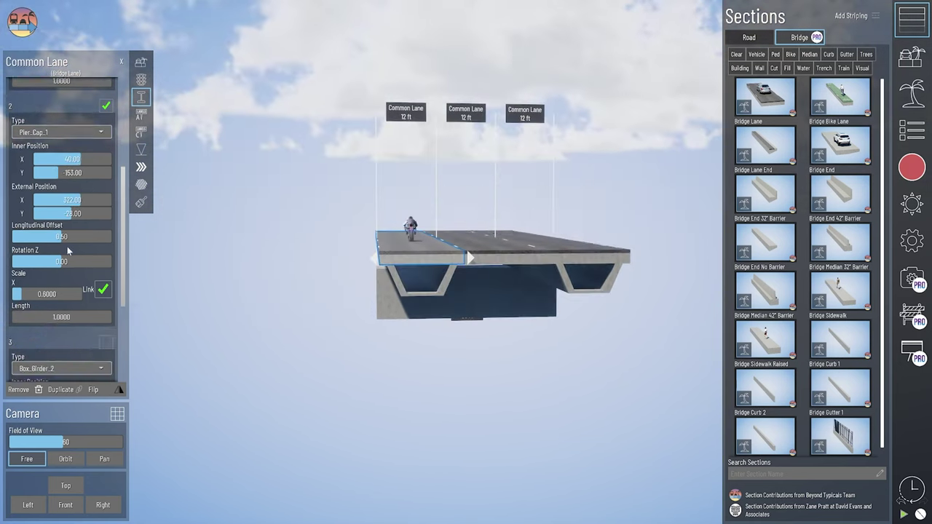
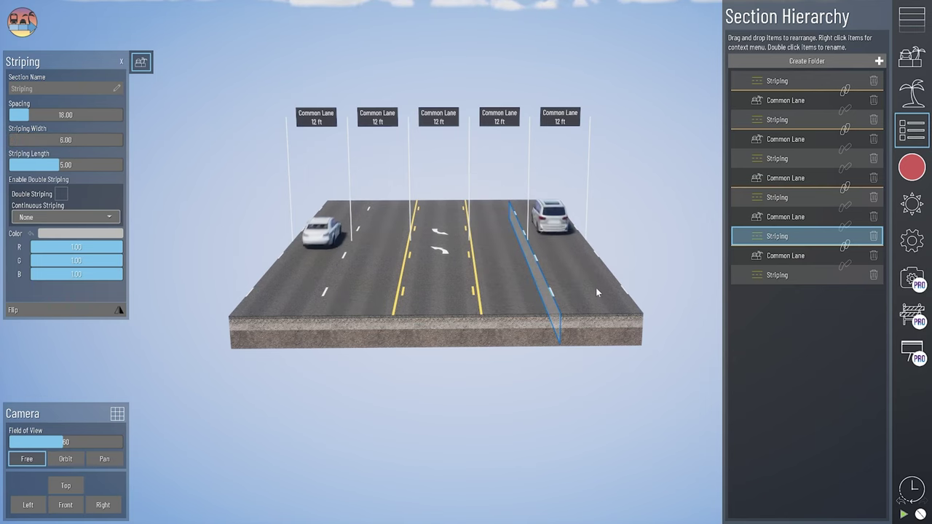
# Step: Shorten the selected striping between the two rightmost lanes to a length of 2 ft with a spacing of 6
pyautogui.scroll(4, 596, 292)
pyautogui.moveTo(594, 295); pyautogui.dragTo(443, 299, button='middle')
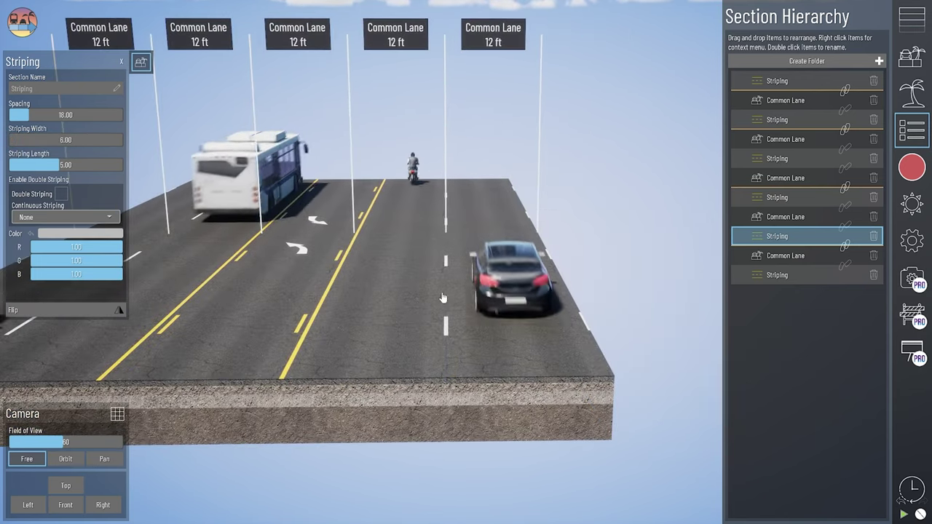
pyautogui.moveTo(18, 140)
pyautogui.mouseDown()
pyautogui.moveTo(126, 140)
pyautogui.moveTo(9, 140)
pyautogui.mouseUp()
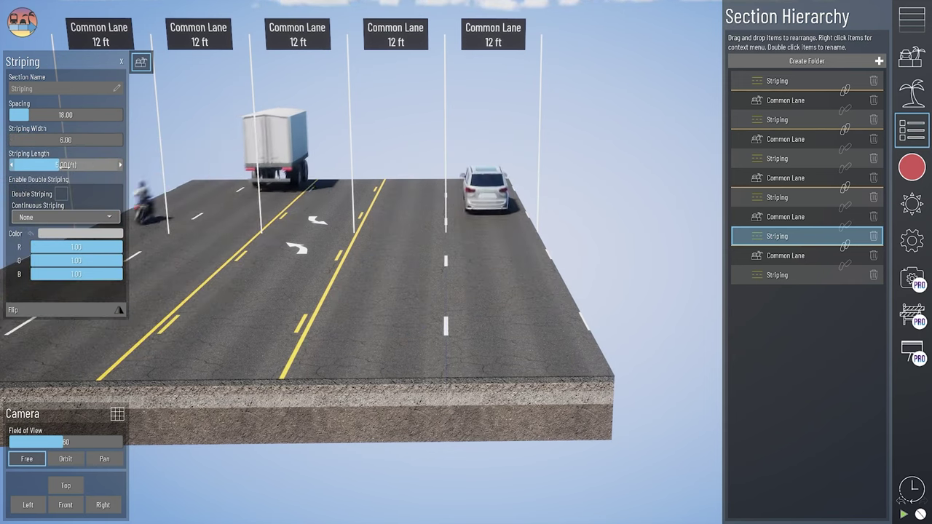
pyautogui.moveTo(60, 165); pyautogui.dragTo(121, 165)
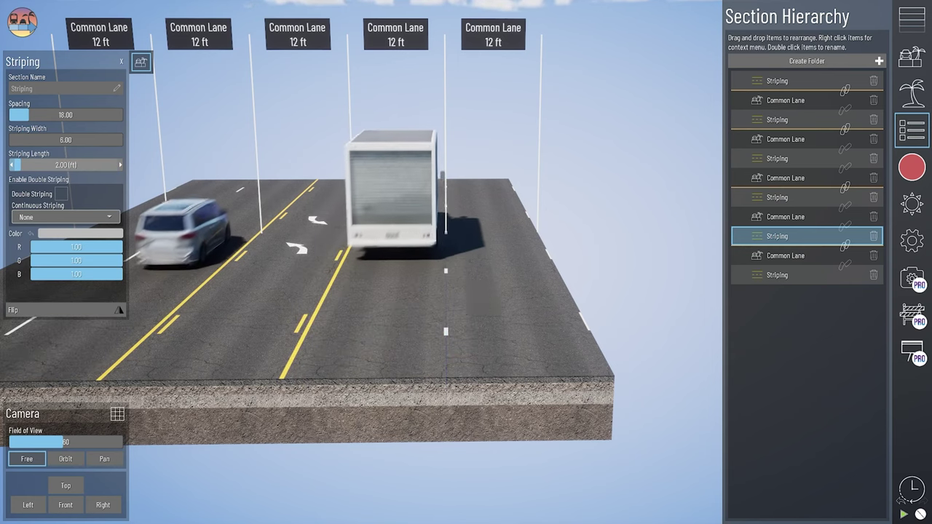
pyautogui.moveTo(29, 115); pyautogui.dragTo(27, 115)
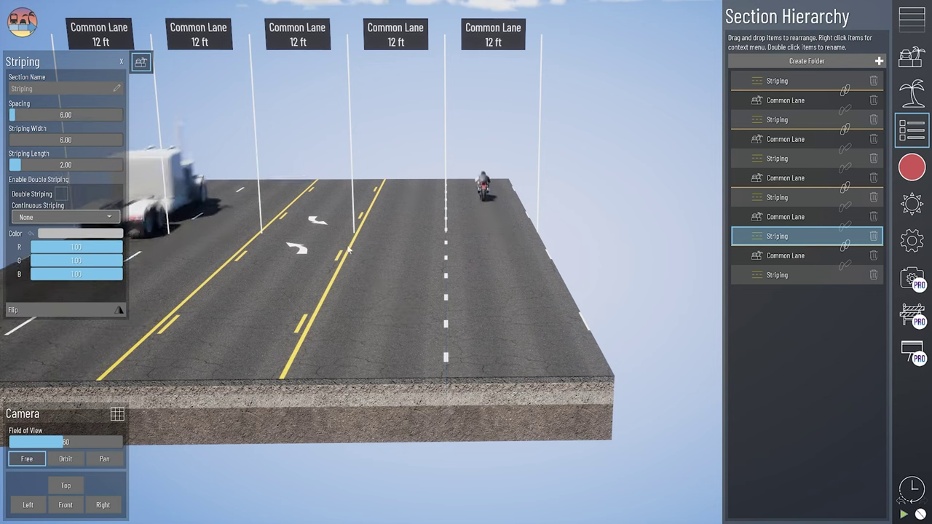
# Step: Add a Parking section at the road's right edge and a Shared Lane between it and the outer common lane
pyautogui.click(638, 259)
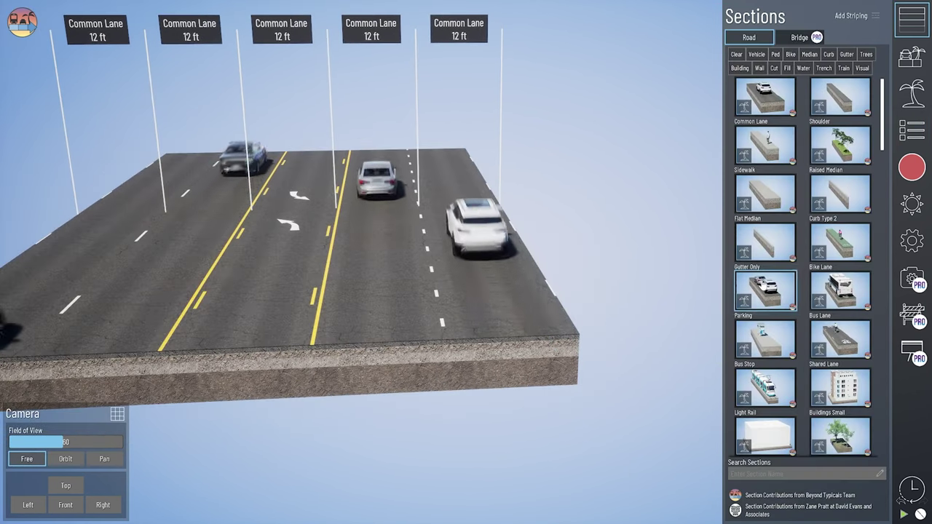
pyautogui.moveTo(765, 293); pyautogui.dragTo(592, 354)
pyautogui.moveTo(840, 341); pyautogui.dragTo(461, 407)
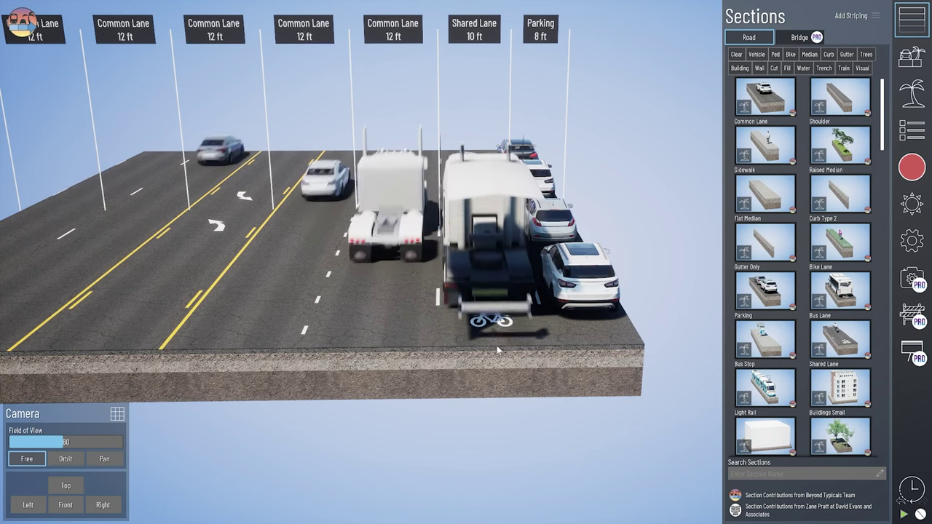
# Step: Limit the shared lane's traffic library to cars and bicycles by excluding the minivan, motorcycles, trucks and city bus
pyautogui.click(496, 349)
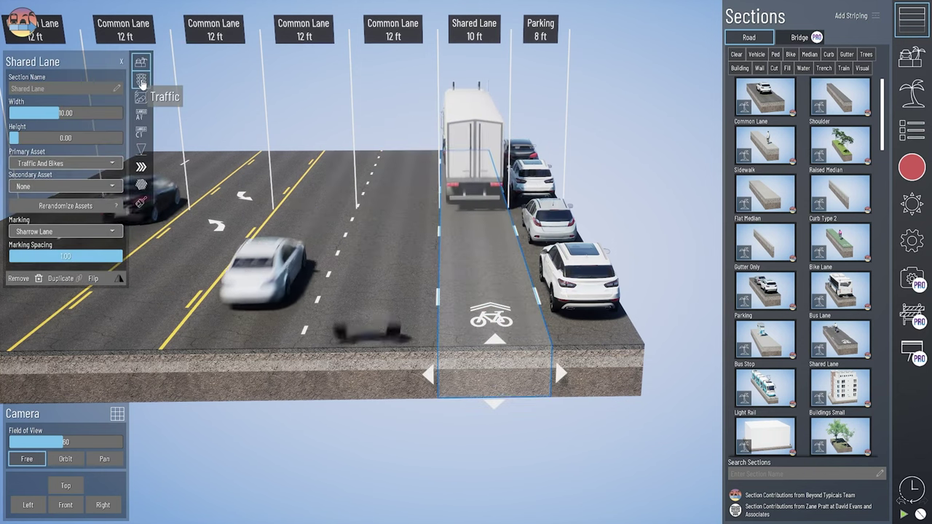
pyautogui.click(141, 80)
pyautogui.scroll(2, 80, 188)
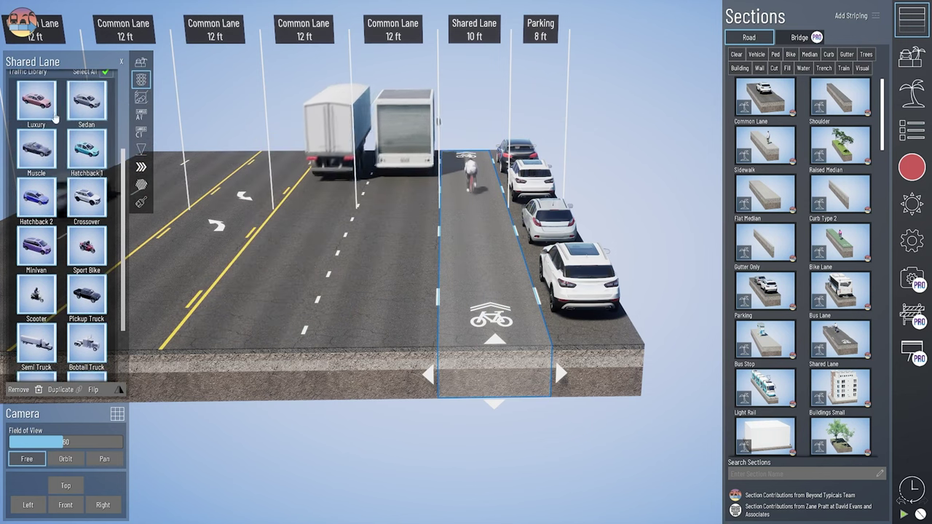
pyautogui.scroll(-2, 74, 249)
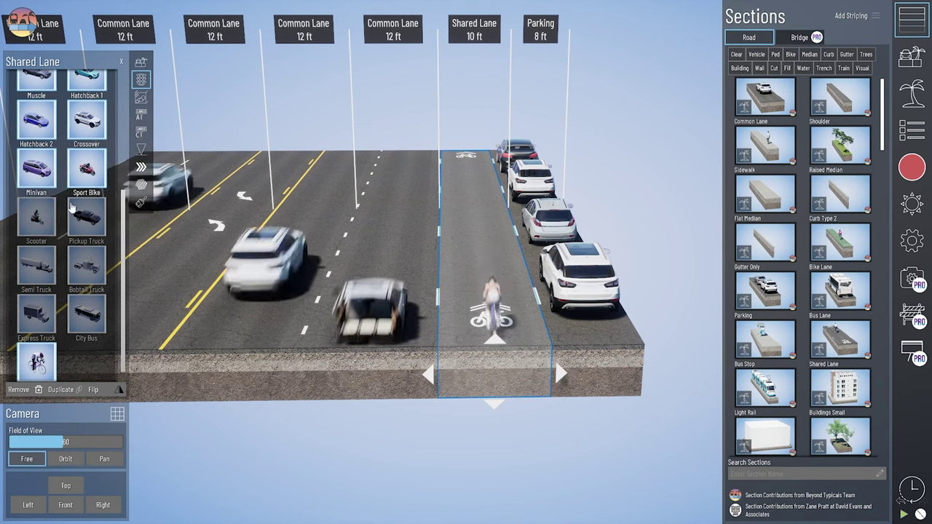
pyautogui.scroll(3, 71, 228)
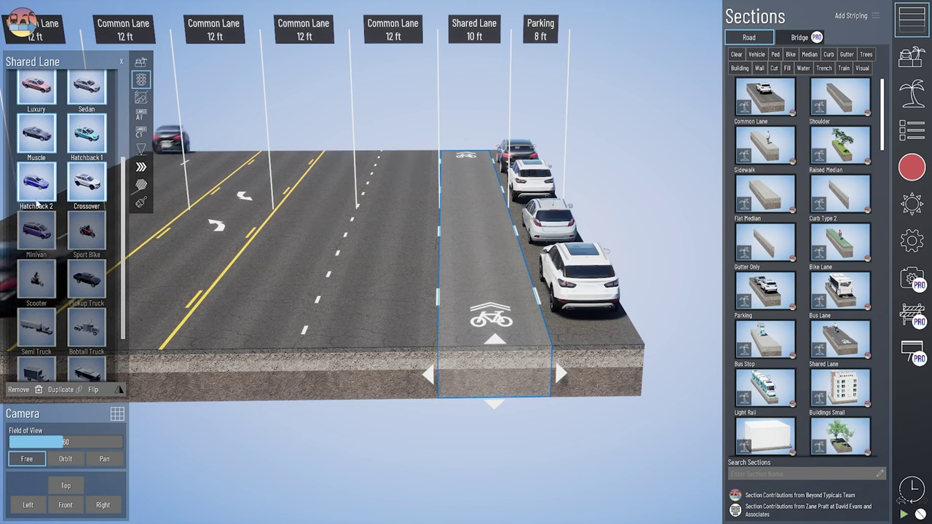
# Step: Lower the shared lane's traffic speed to 15 mi/h
pyautogui.moveTo(486, 444); pyautogui.dragTo(541, 435, button='middle')
pyautogui.scroll(2, 68, 180)
pyautogui.scroll(2, 65, 172)
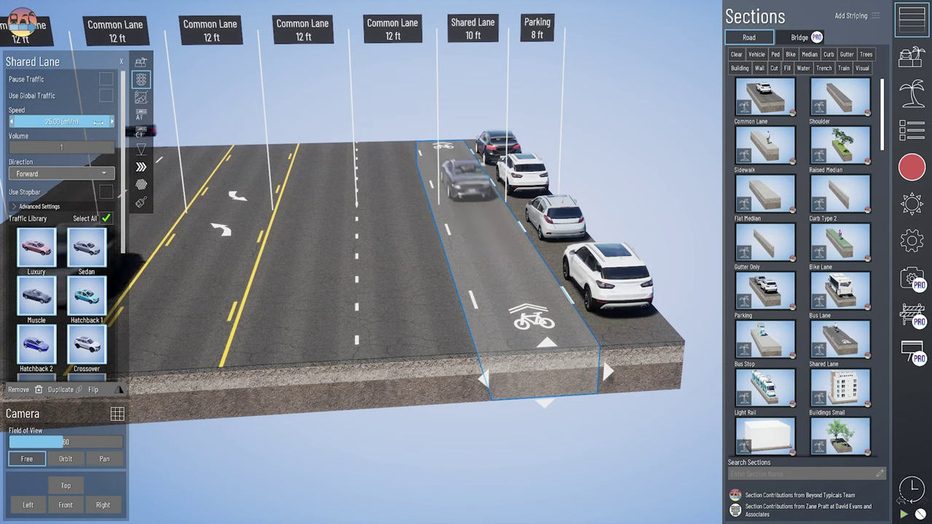
pyautogui.moveTo(98, 121); pyautogui.dragTo(87, 122)
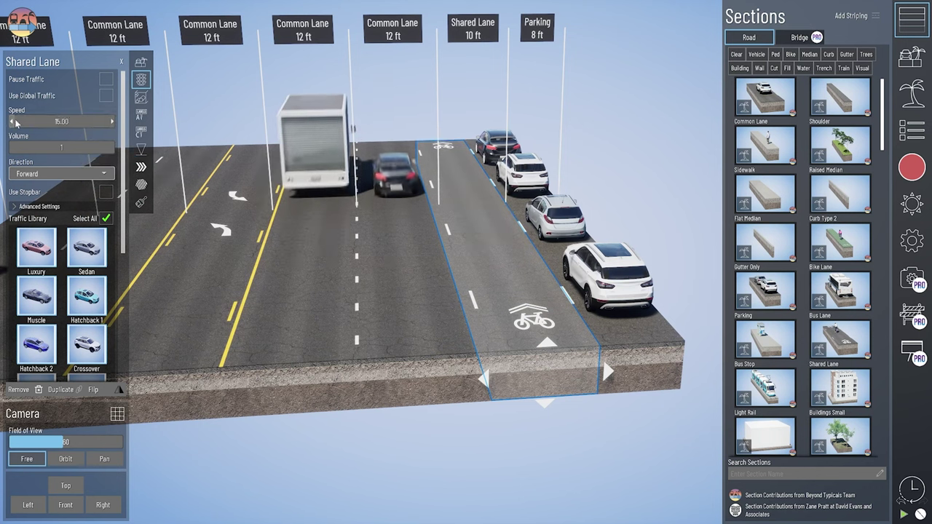
pyautogui.moveTo(76, 121); pyautogui.dragTo(87, 122)
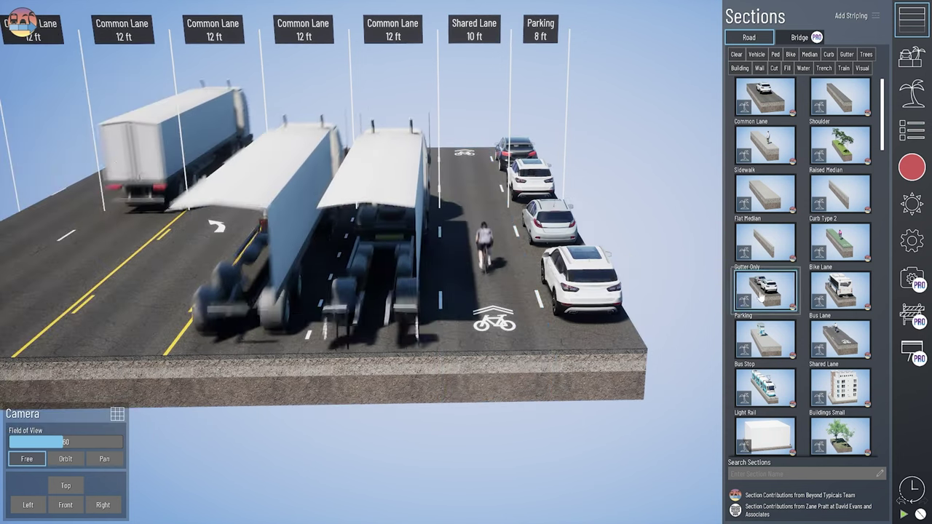
# Step: Insert a Bus Lane between the shared lane and the parking, and tint its basic texture red (FF0000)
pyautogui.moveTo(838, 294); pyautogui.dragTo(558, 388)
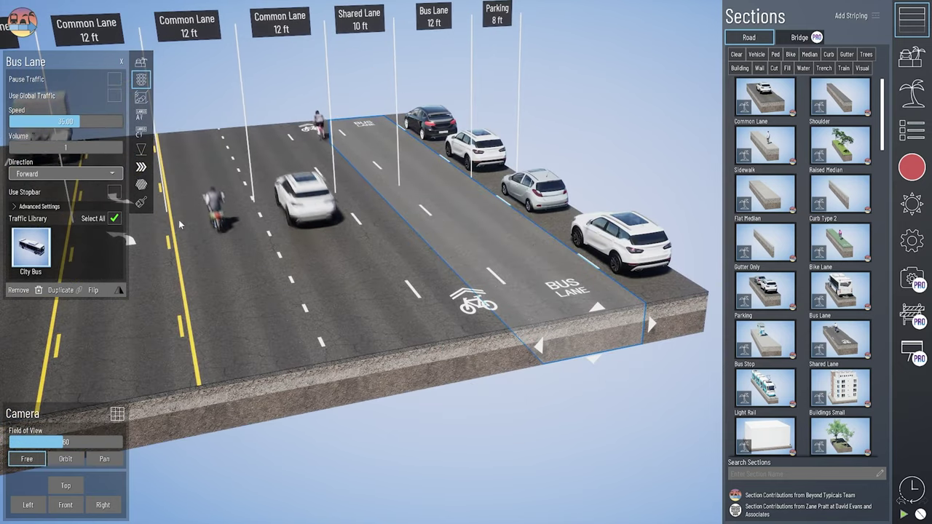
pyautogui.click(142, 203)
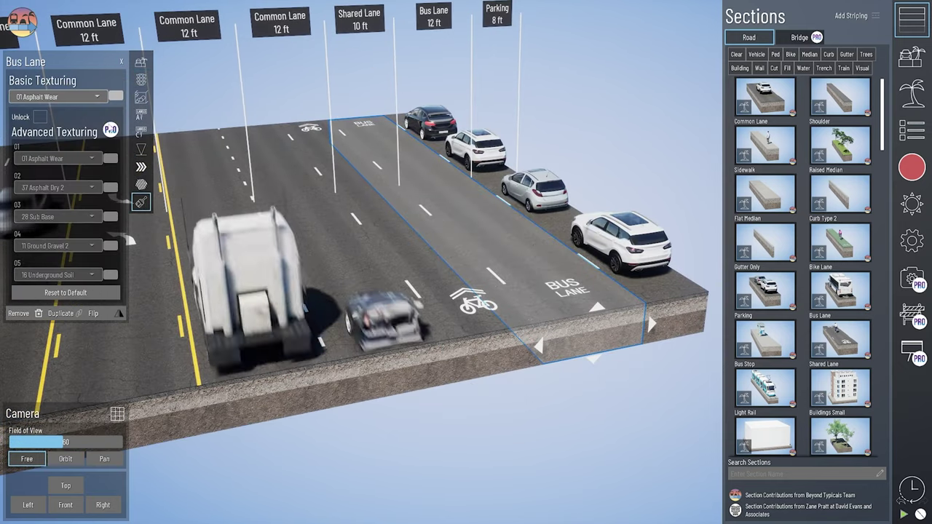
pyautogui.click(116, 97)
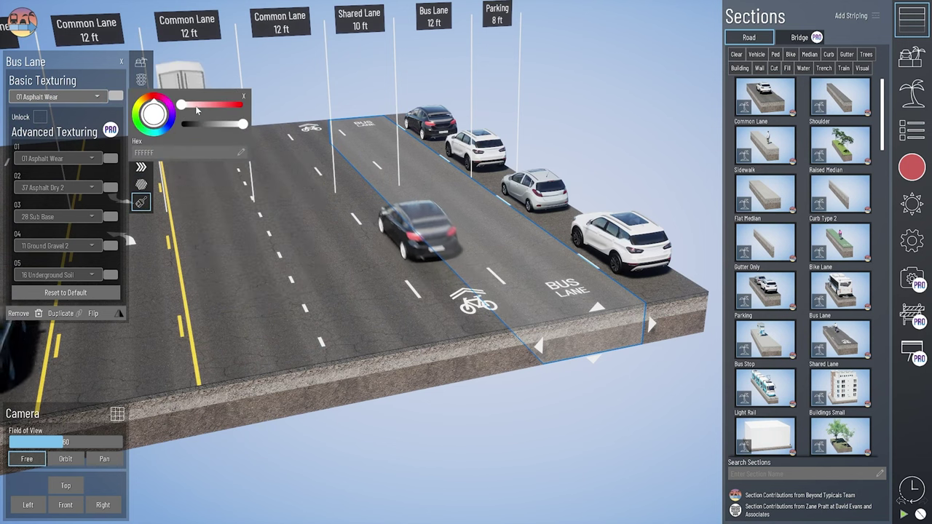
pyautogui.moveTo(198, 107); pyautogui.dragTo(243, 104)
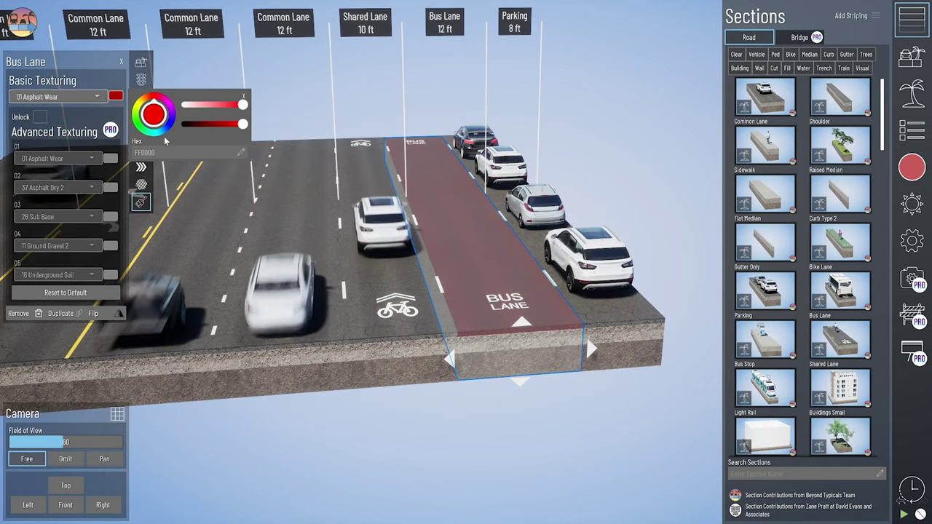
# Step: Change the bus lane's basic texture to 20 Concrete Pavers 1
pyautogui.click(96, 97)
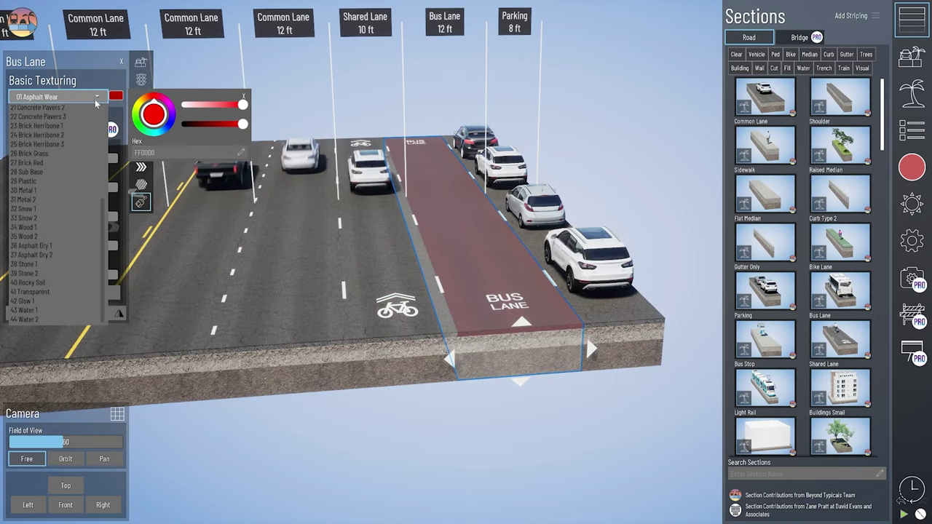
pyautogui.scroll(3, 67, 190)
pyautogui.click(66, 173)
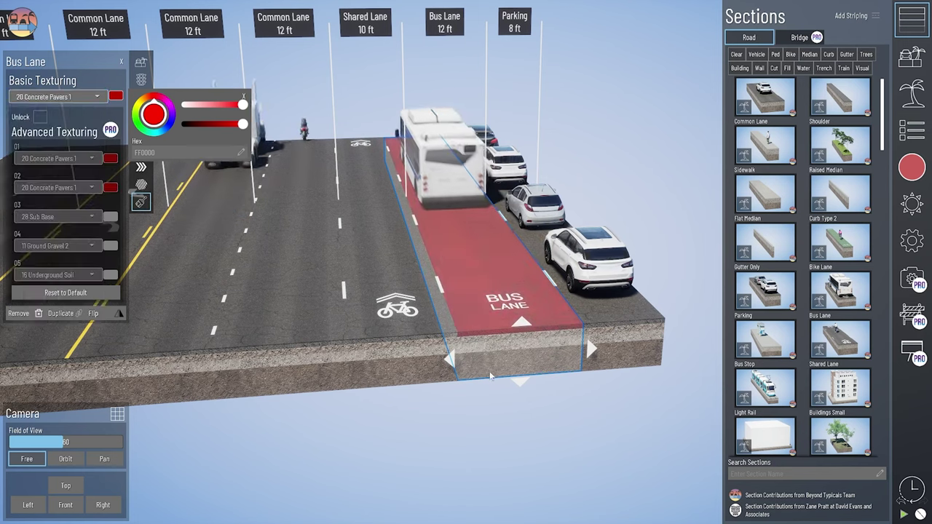
pyautogui.click(528, 426)
# Step: Set the parking lane's vehicle spacing to 26 and the internal horizontal offset to 0.67
pyautogui.click(618, 332)
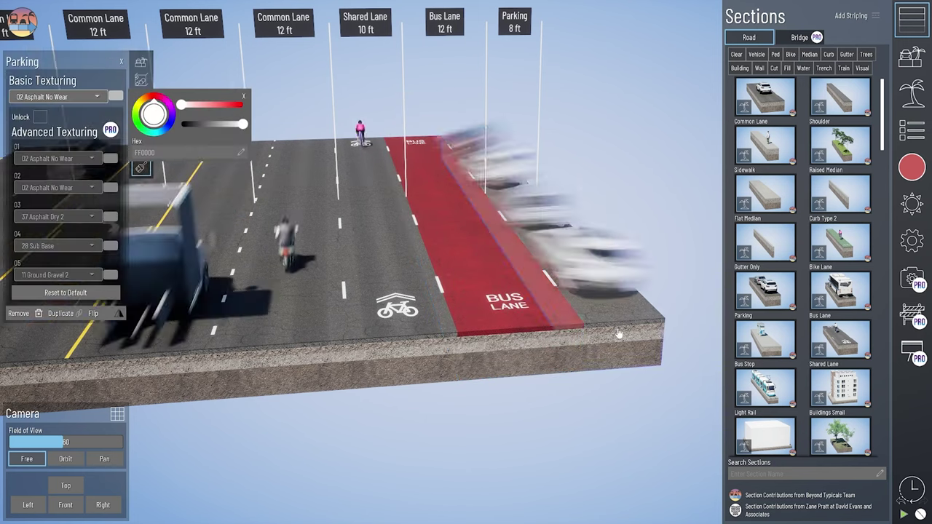
pyautogui.moveTo(619, 333); pyautogui.dragTo(546, 375, button='middle')
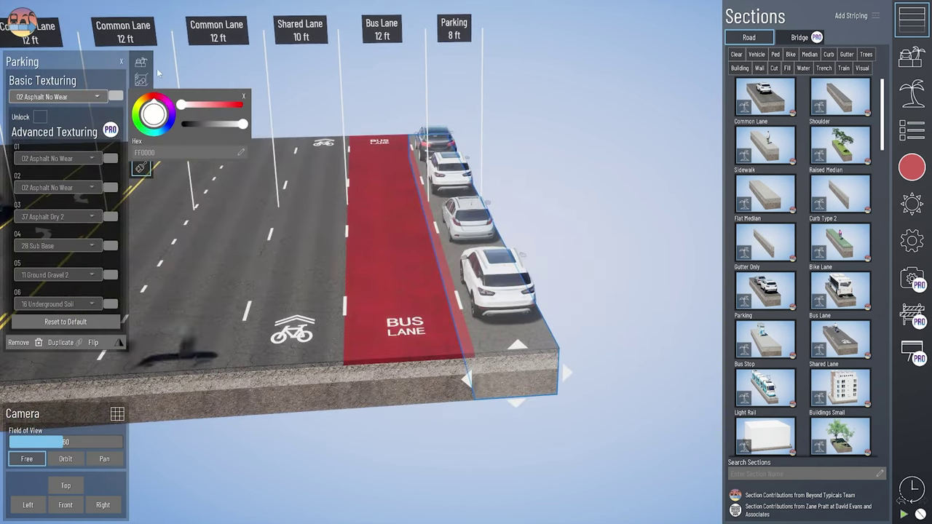
pyautogui.click(142, 63)
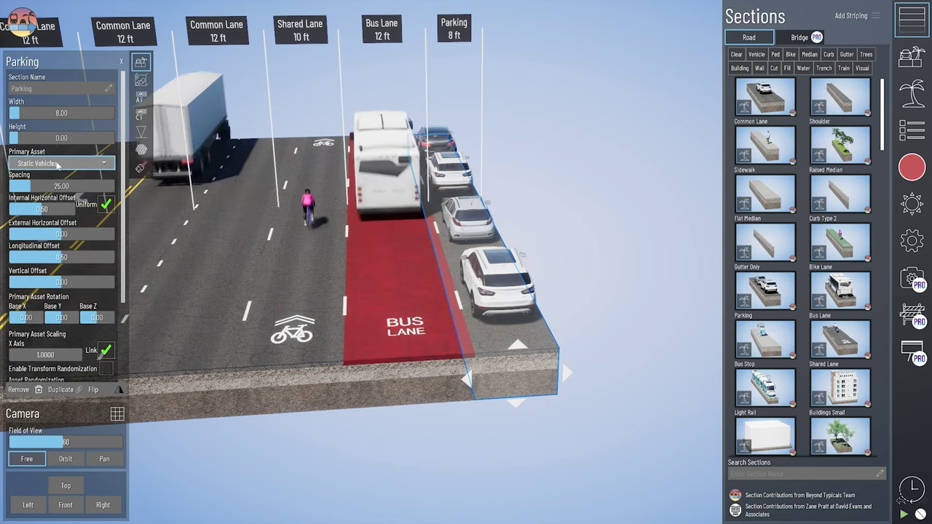
pyautogui.moveTo(195, 286); pyautogui.dragTo(208, 303, button='middle')
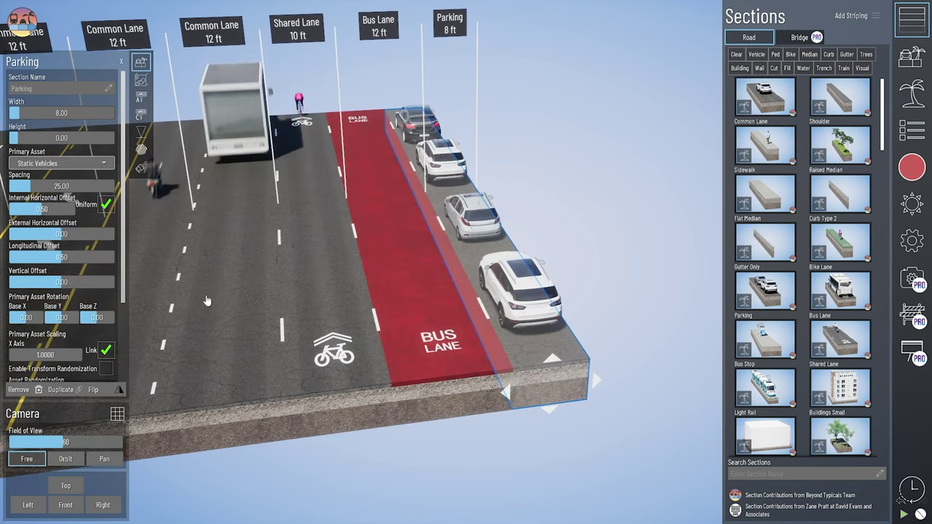
pyautogui.moveTo(42, 186)
pyautogui.mouseDown()
pyautogui.moveTo(85, 186)
pyautogui.moveTo(33, 185)
pyautogui.mouseUp()
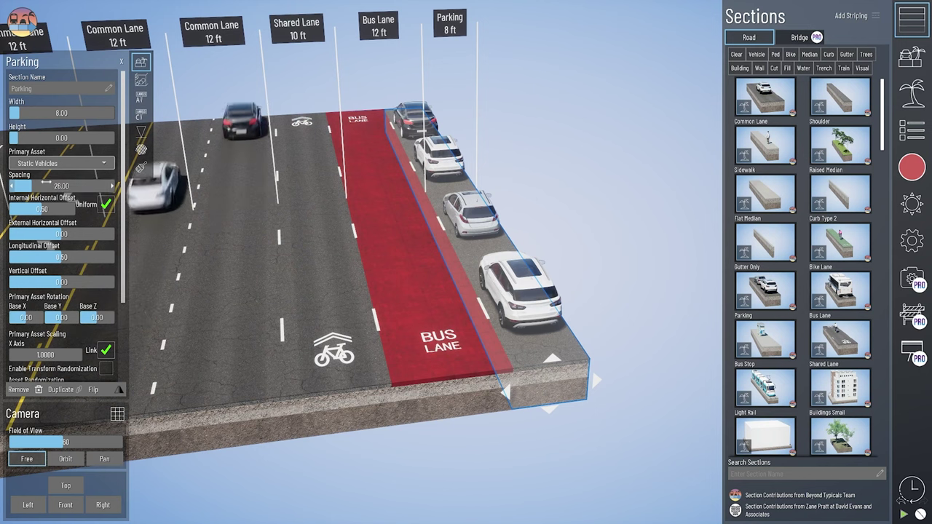
pyautogui.moveTo(40, 209)
pyautogui.mouseDown()
pyautogui.moveTo(30, 209)
pyautogui.moveTo(49, 209)
pyautogui.mouseUp()
pyautogui.moveTo(205, 251); pyautogui.dragTo(131, 291, button='right')
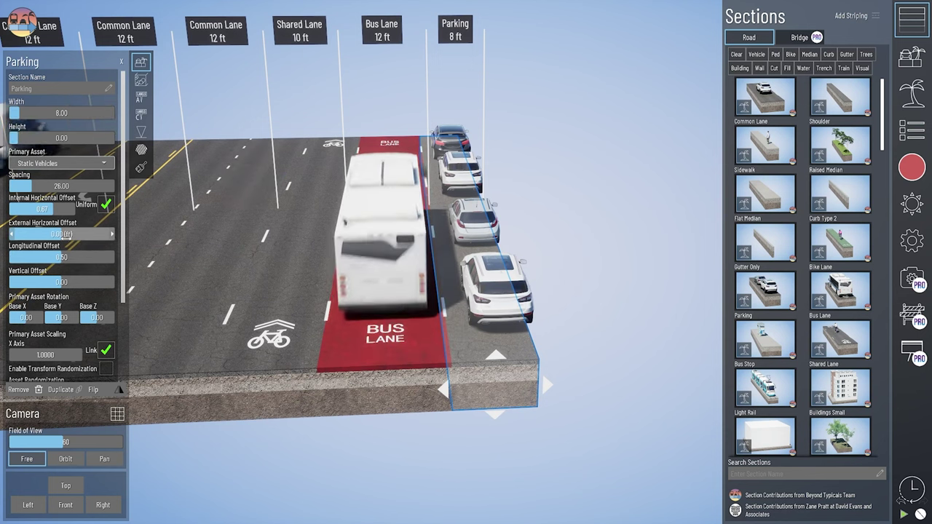
# Step: Try an external horizontal offset of -2 ft on the parked vehicles and return it to 0
pyautogui.moveTo(67, 235)
pyautogui.mouseDown()
pyautogui.moveTo(39, 234)
pyautogui.moveTo(91, 234)
pyautogui.moveTo(61, 239)
pyautogui.mouseUp()
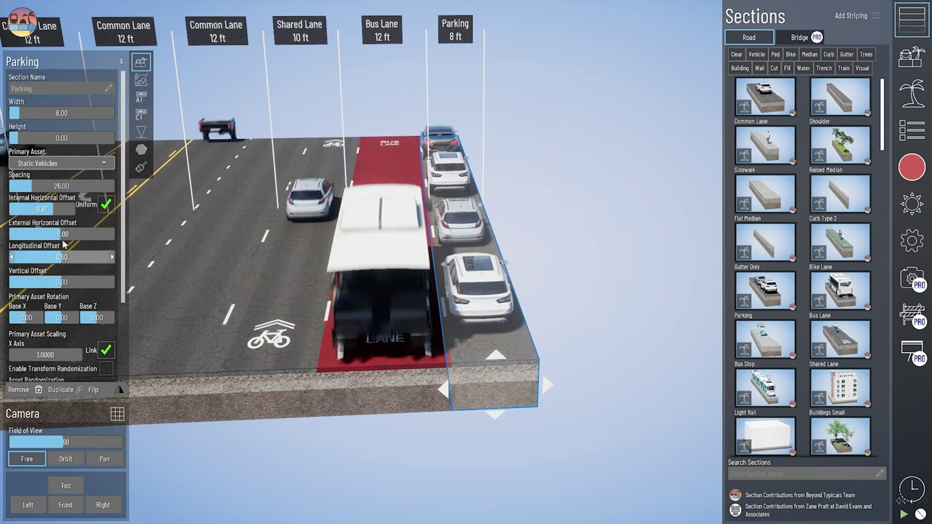
pyautogui.click(62, 234)
pyautogui.write('0')
pyautogui.press('Return')
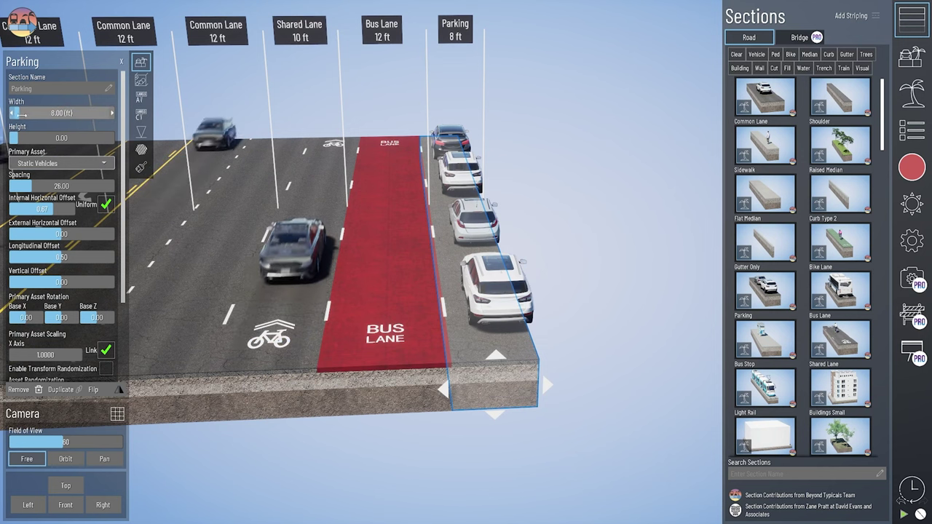
# Step: Widen the parking lane to about 17.32 ft and rotate its parked vehicles 35 degrees about the base Z axis
pyautogui.moveTo(542, 372); pyautogui.dragTo(592, 370)
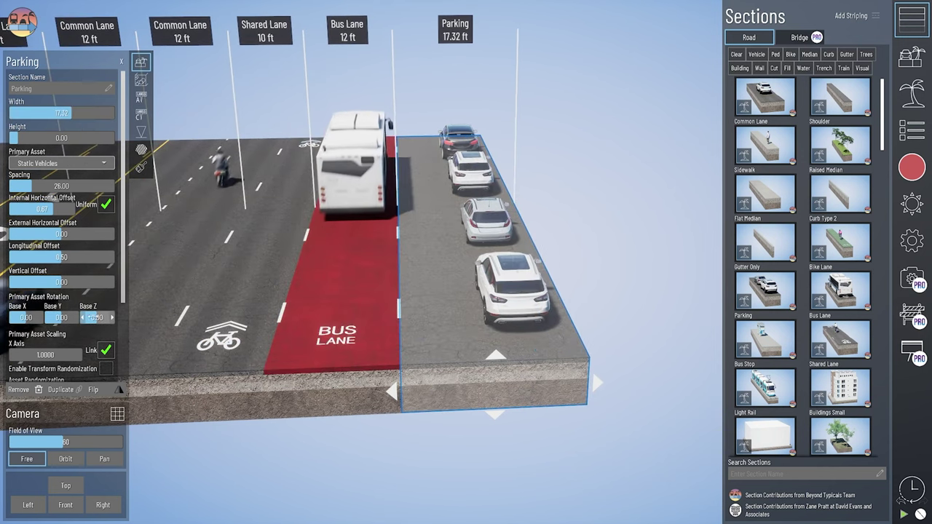
pyautogui.moveTo(97, 317)
pyautogui.mouseDown()
pyautogui.moveTo(139, 317)
pyautogui.moveTo(90, 317)
pyautogui.mouseUp()
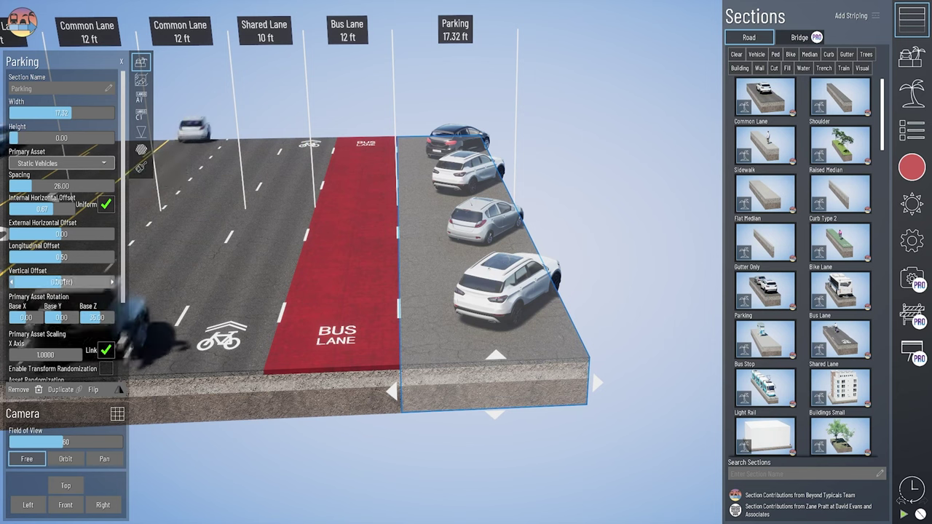
# Step: Try a vertical offset of -0.20 ft and a base X rotation of 5 on the parked vehicles, and reset both to 0
pyautogui.moveTo(63, 282)
pyautogui.mouseDown()
pyautogui.moveTo(75, 282)
pyautogui.moveTo(64, 282)
pyautogui.mouseUp()
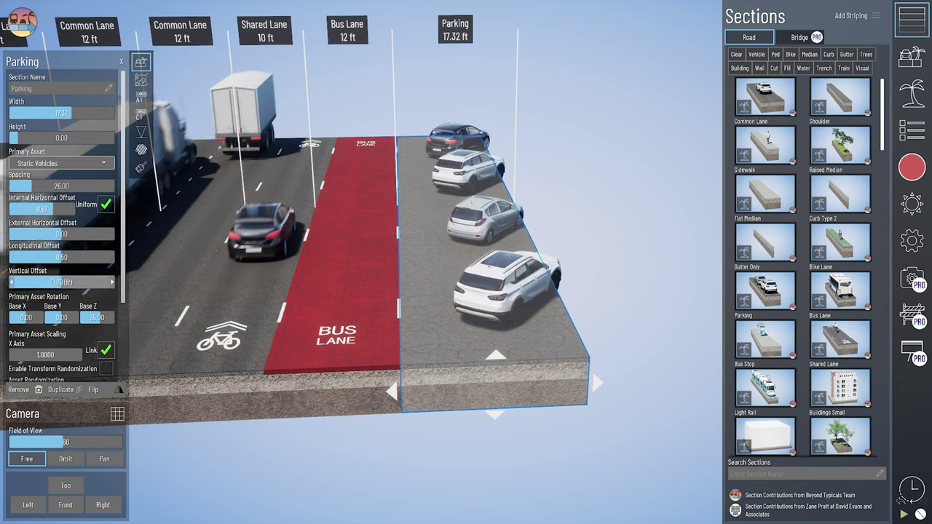
pyautogui.moveTo(26, 317); pyautogui.dragTo(26, 318)
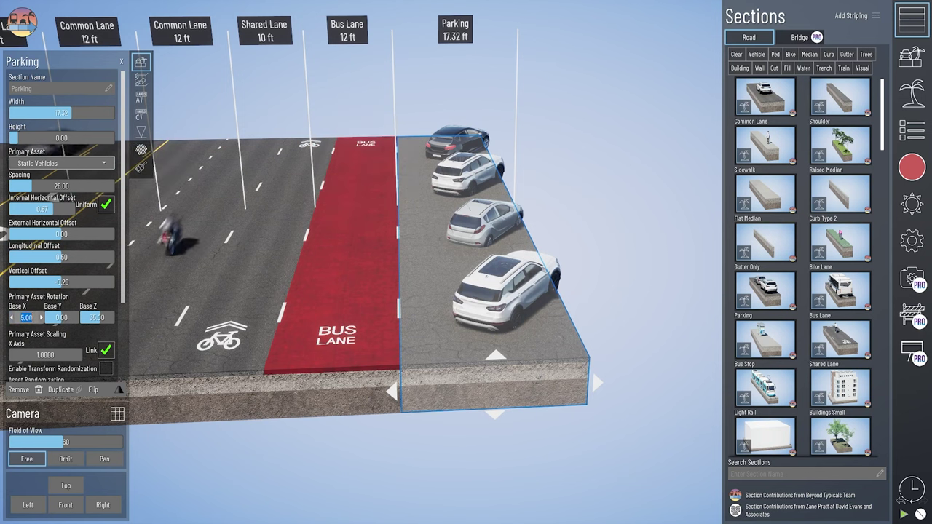
pyautogui.write('0')
pyautogui.press('Return')
pyautogui.click(62, 281)
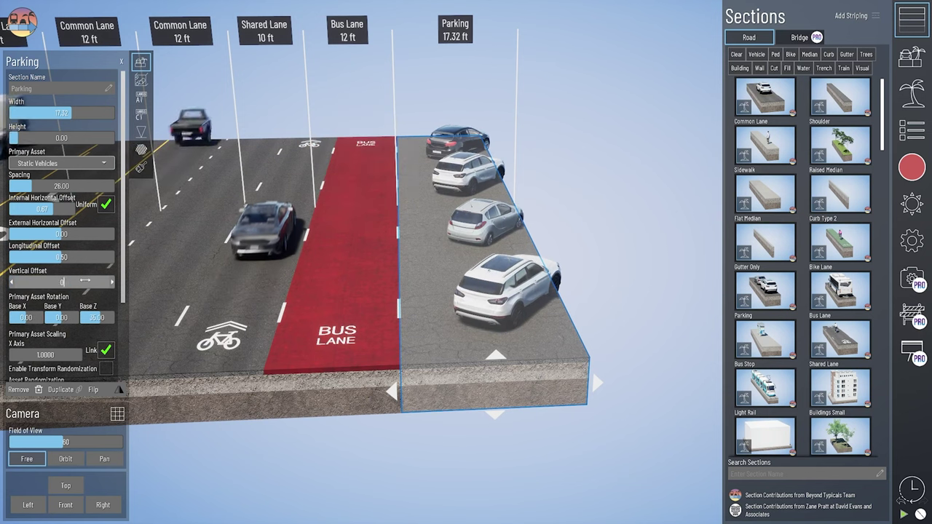
pyautogui.write('0')
pyautogui.press('Return')
# Step: Rerandomize the parking lane's vehicle assets several times to get a different mix of parked vehicles
pyautogui.scroll(-2, 62, 271)
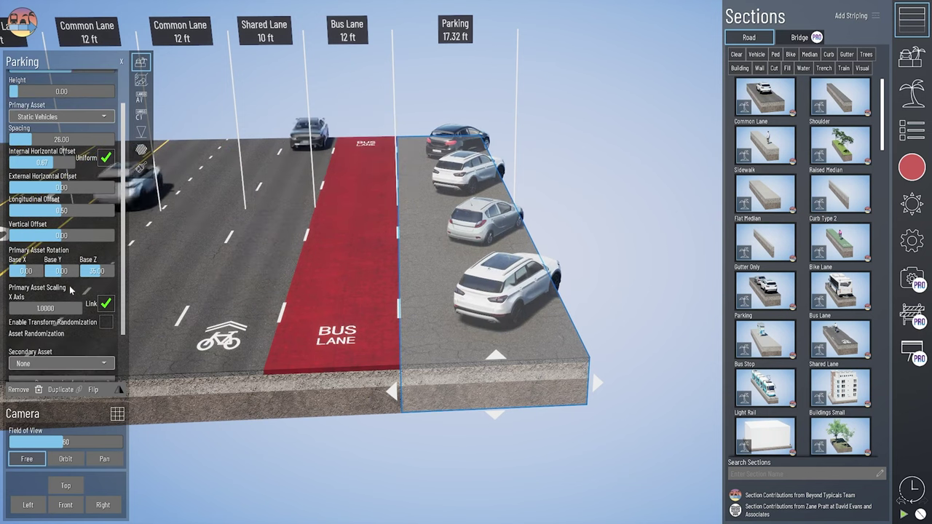
pyautogui.scroll(-2, 106, 280)
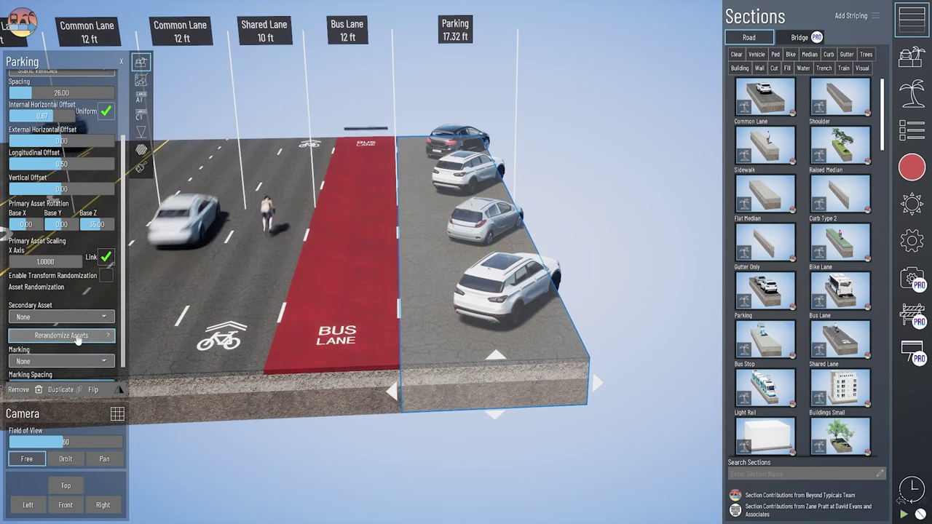
pyautogui.click(76, 337)
pyautogui.click(76, 337)
pyautogui.click(76, 337)
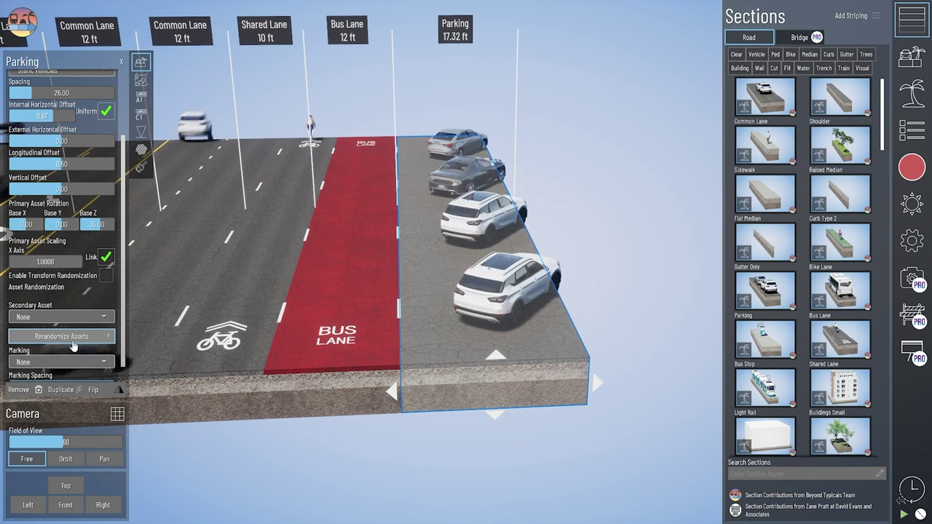
pyautogui.click(74, 338)
pyautogui.click(61, 336)
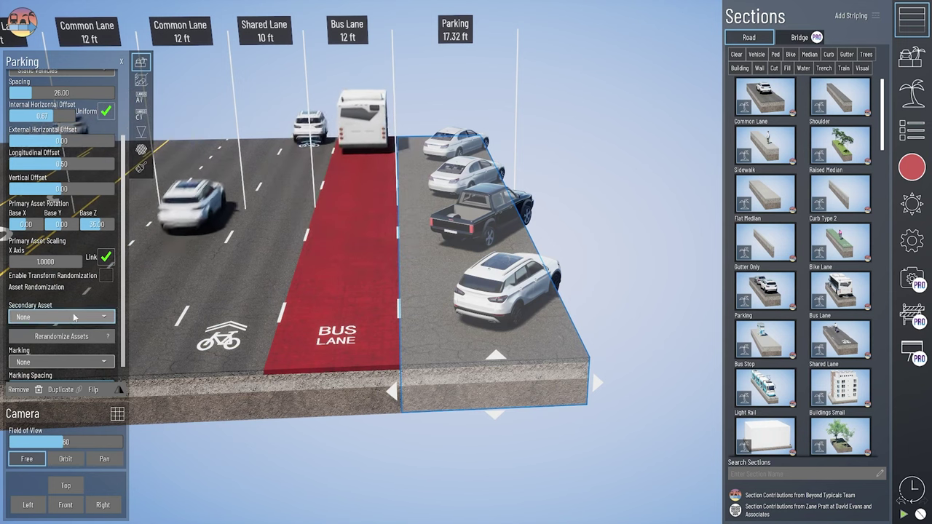
# Step: Add the Handicap Parking Sign as the parking lane's secondary asset and reduce the parked vehicles' internal horizontal offset
pyautogui.scroll(-1, 78, 296)
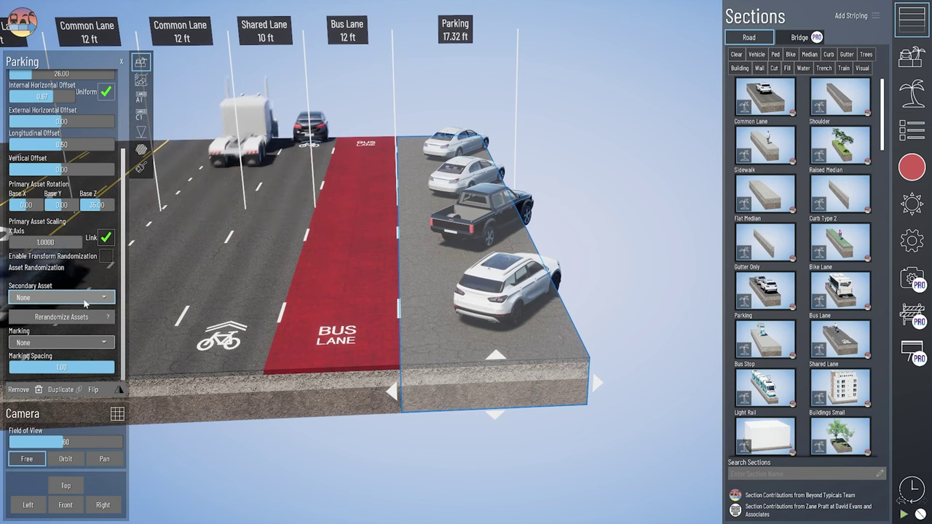
pyautogui.click(85, 299)
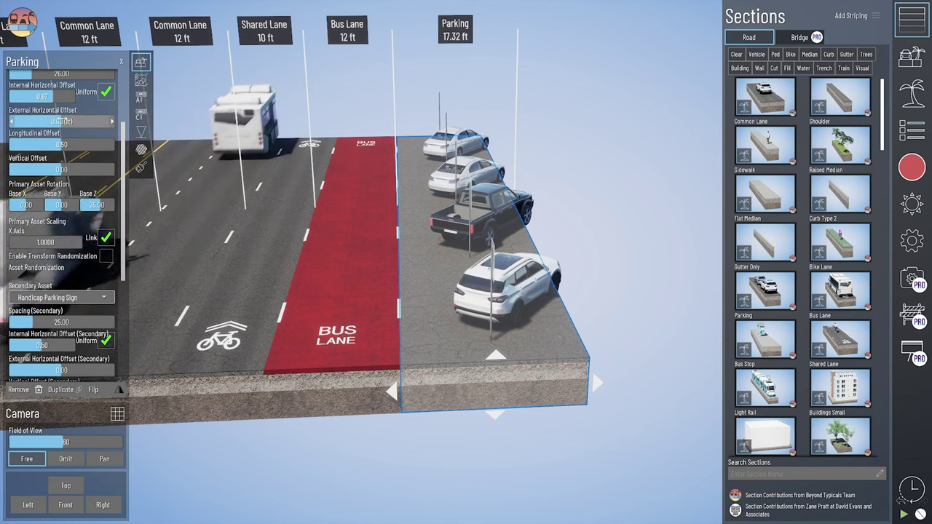
pyautogui.moveTo(53, 96); pyautogui.dragTo(45, 96)
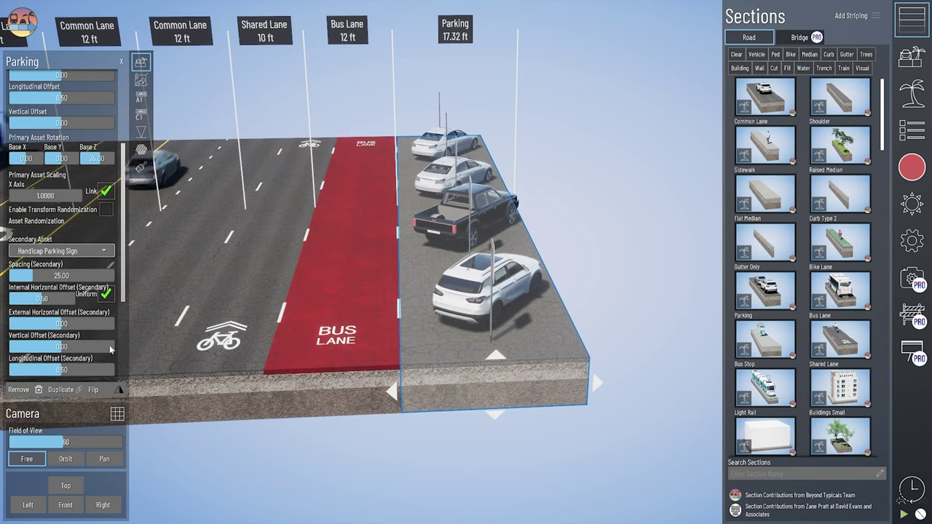
# Step: Rotate the parking signs to 125 about base Z, set their internal horizontal offset to 0.90 and adjust their longitudinal offset
pyautogui.scroll(-3, 64, 340)
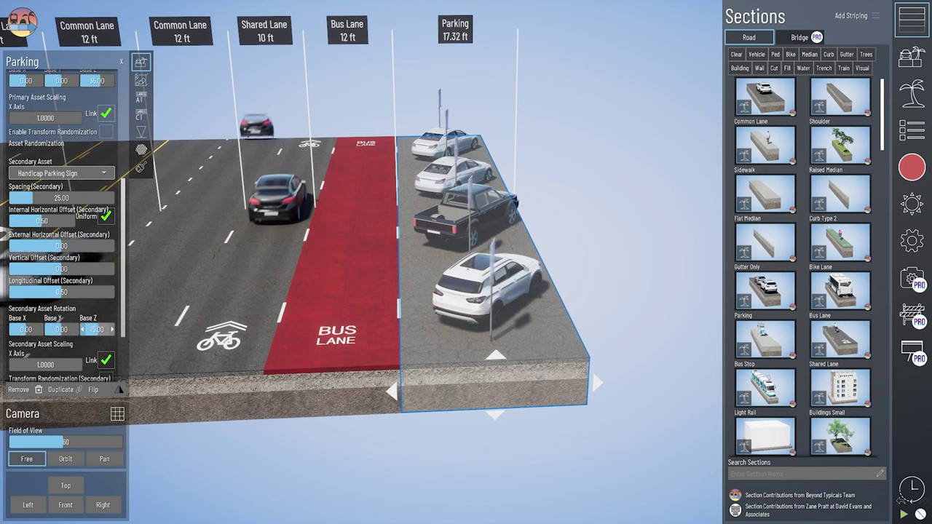
pyautogui.moveTo(83, 330); pyautogui.dragTo(87, 329)
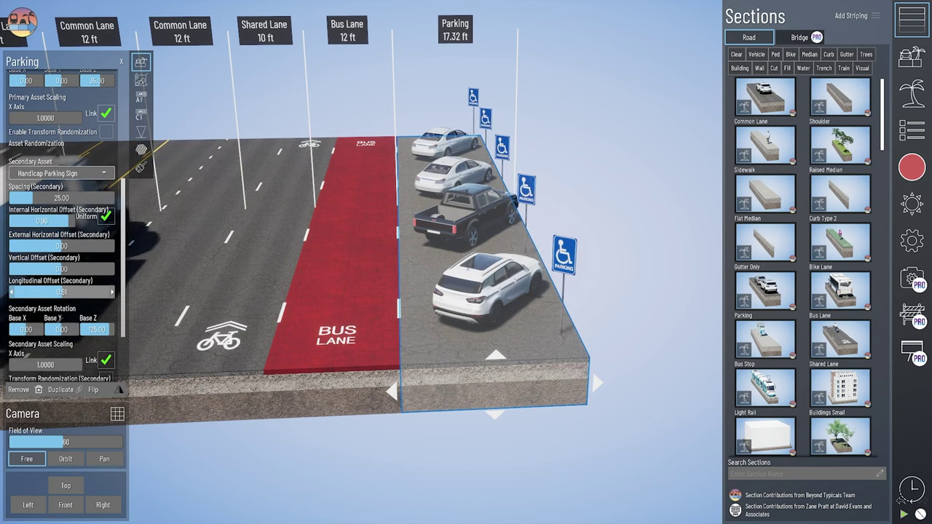
pyautogui.moveTo(65, 292); pyautogui.dragTo(86, 292)
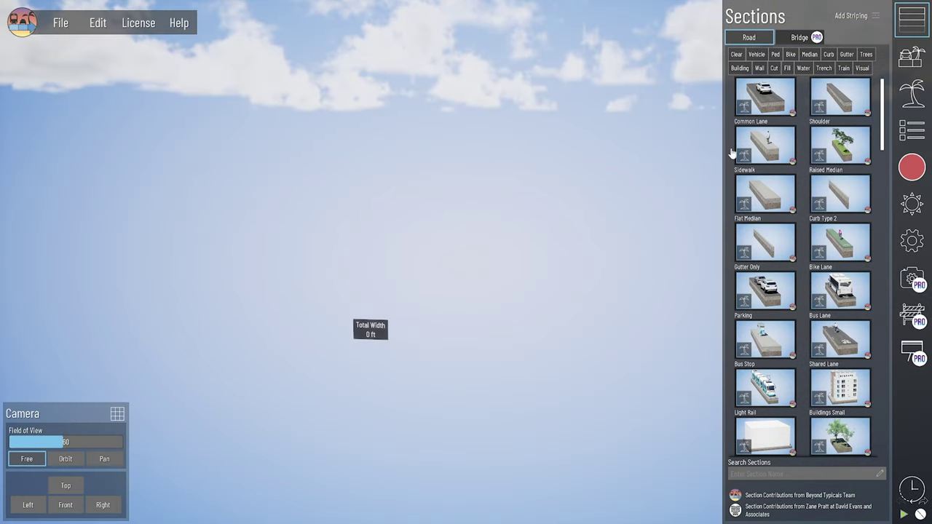
# Step: Build a new road from a flat median, two common lanes and an outer shoulder widened to about 6.64 ft
pyautogui.moveTo(761, 108); pyautogui.dragTo(426, 311)
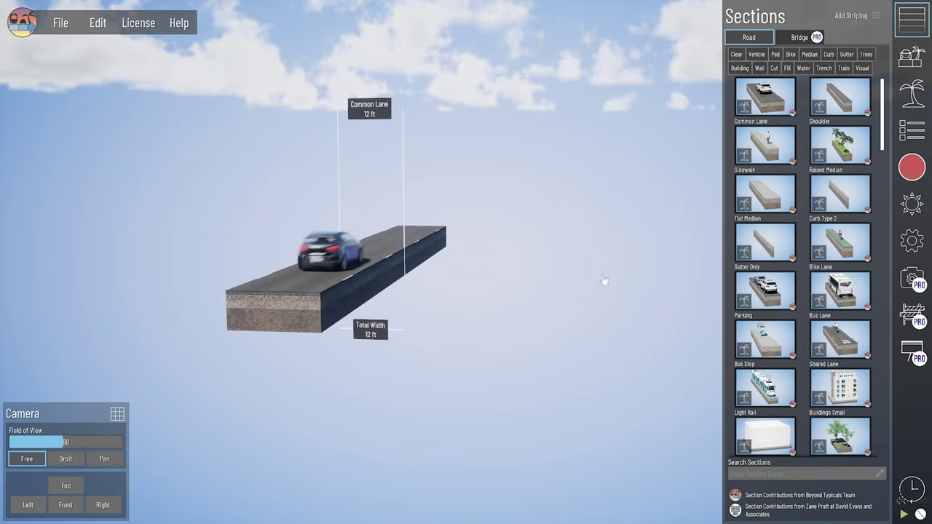
pyautogui.moveTo(770, 102); pyautogui.dragTo(466, 328)
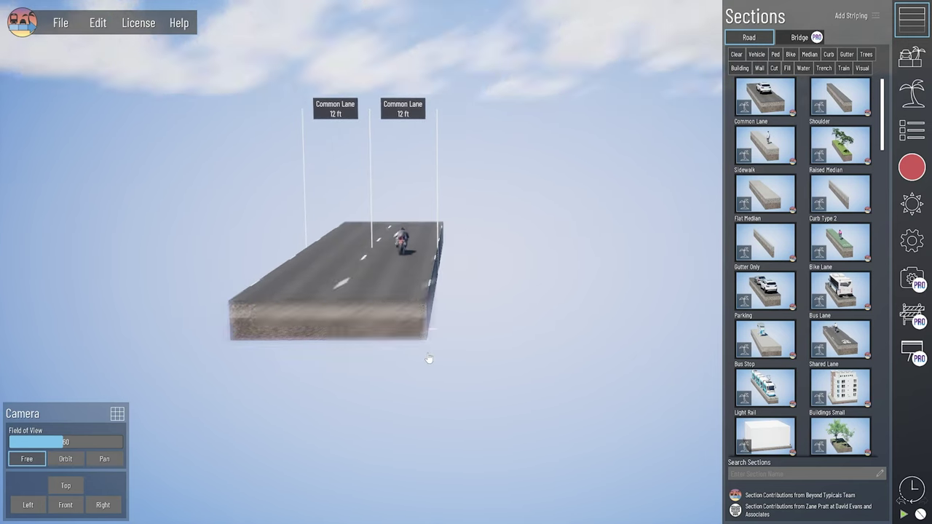
pyautogui.moveTo(769, 202); pyautogui.dragTo(276, 333)
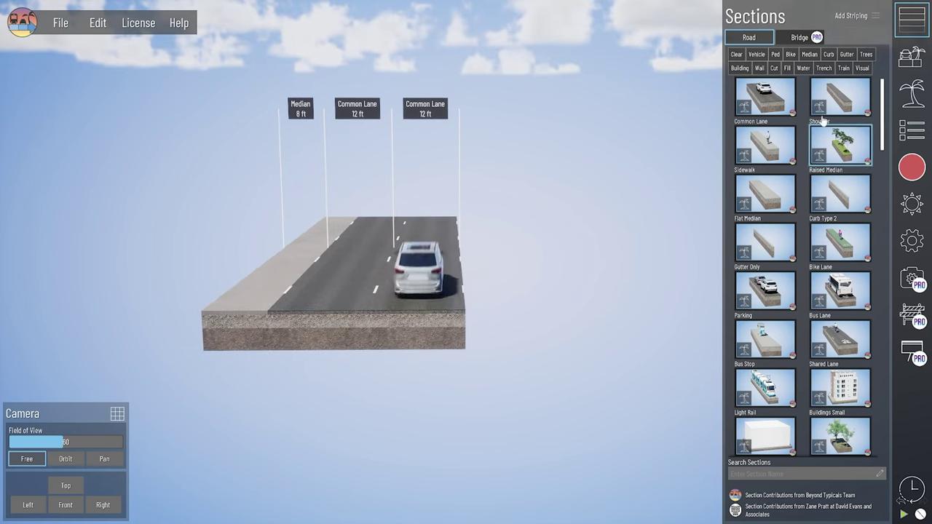
pyautogui.moveTo(806, 126); pyautogui.dragTo(494, 330)
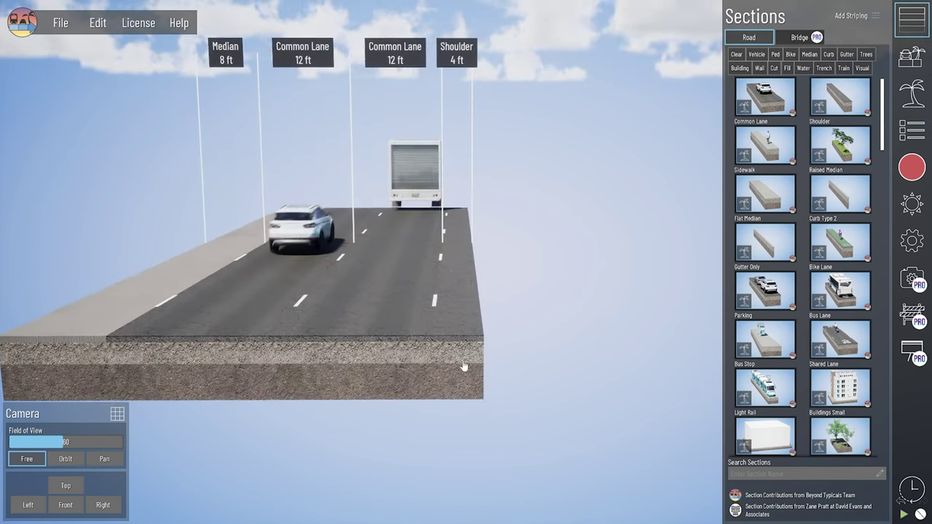
pyautogui.click(488, 338)
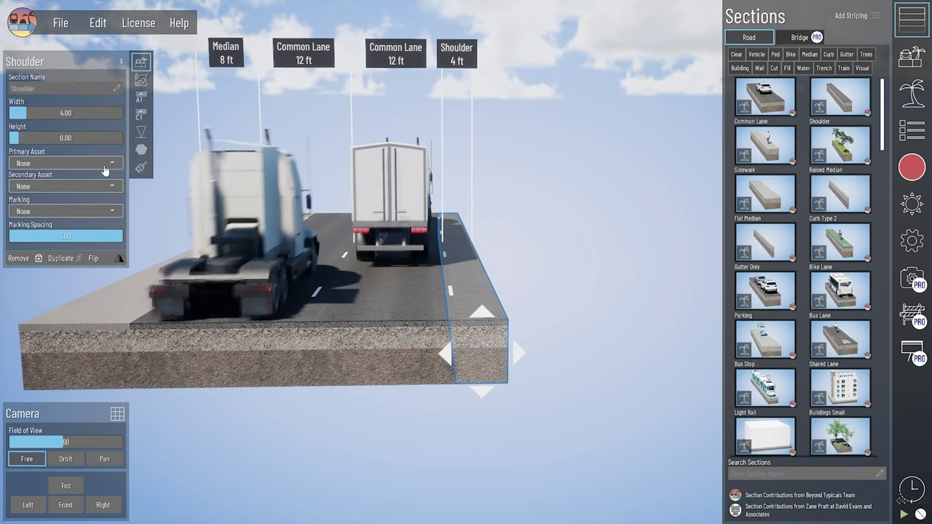
pyautogui.moveTo(71, 113); pyautogui.dragTo(85, 113)
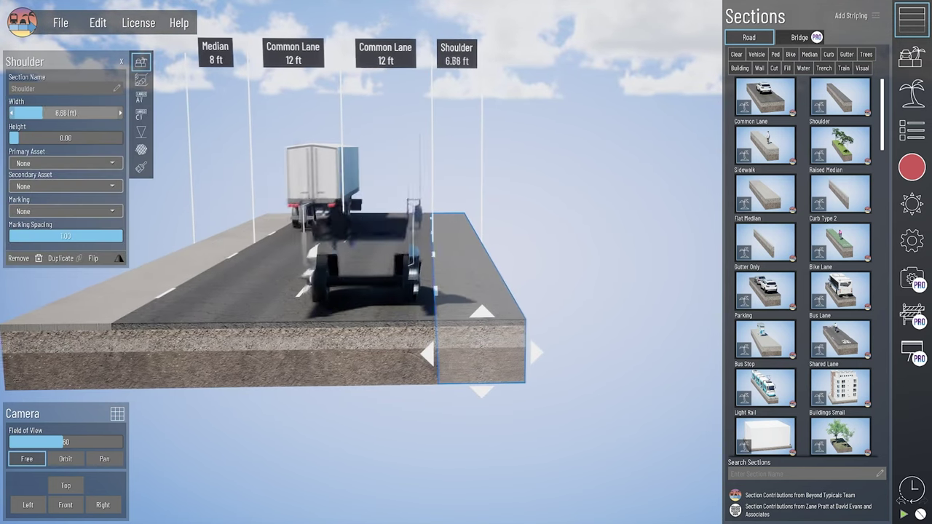
# Step: Try Barrier 1 and Guardrail 1 as the shoulder's primary asset and reset it to None
pyautogui.click(54, 165)
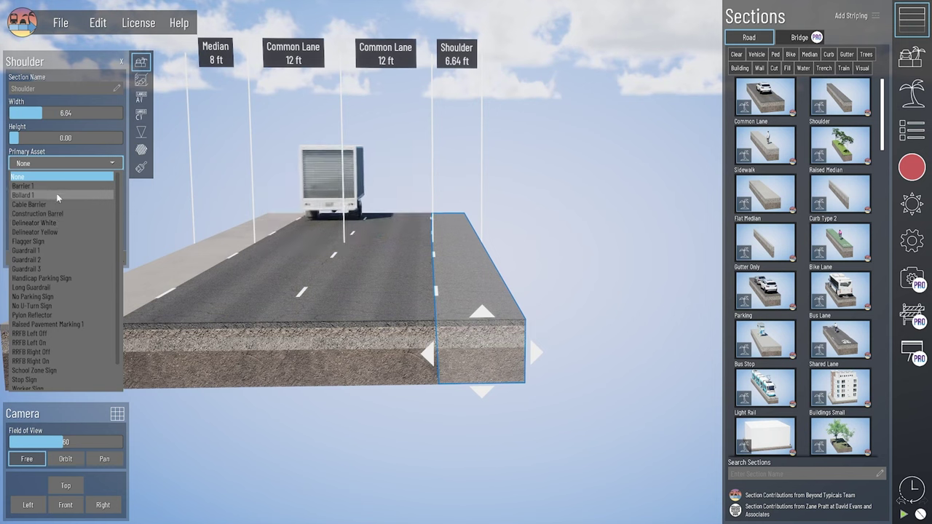
pyautogui.click(57, 187)
pyautogui.click(55, 164)
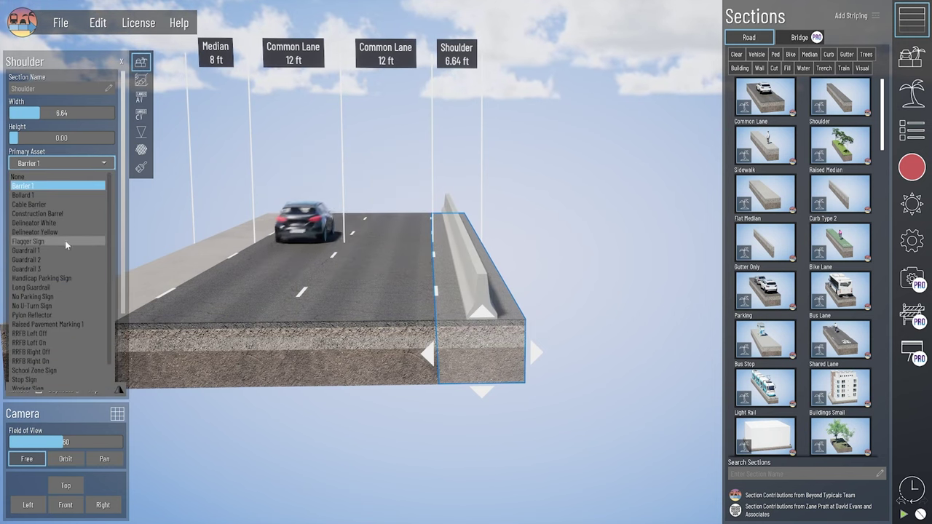
pyautogui.click(63, 250)
pyautogui.click(37, 164)
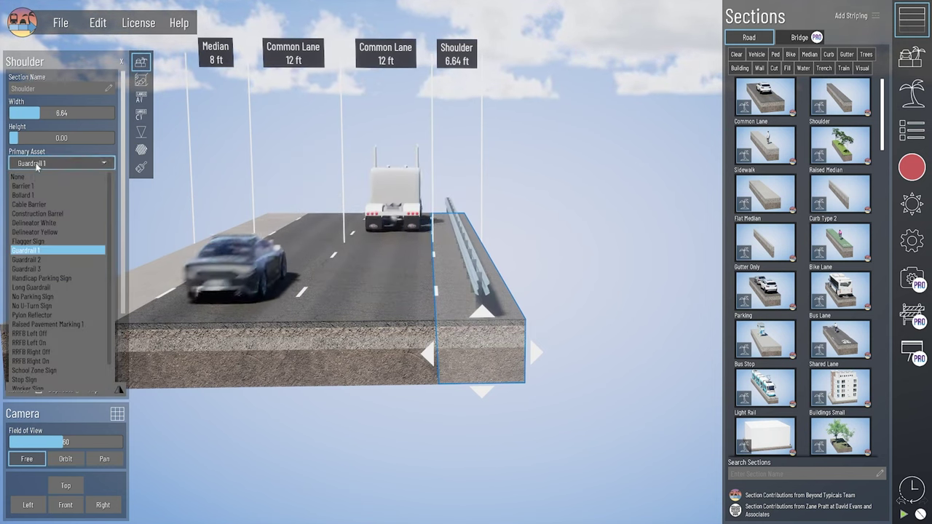
pyautogui.click(22, 195)
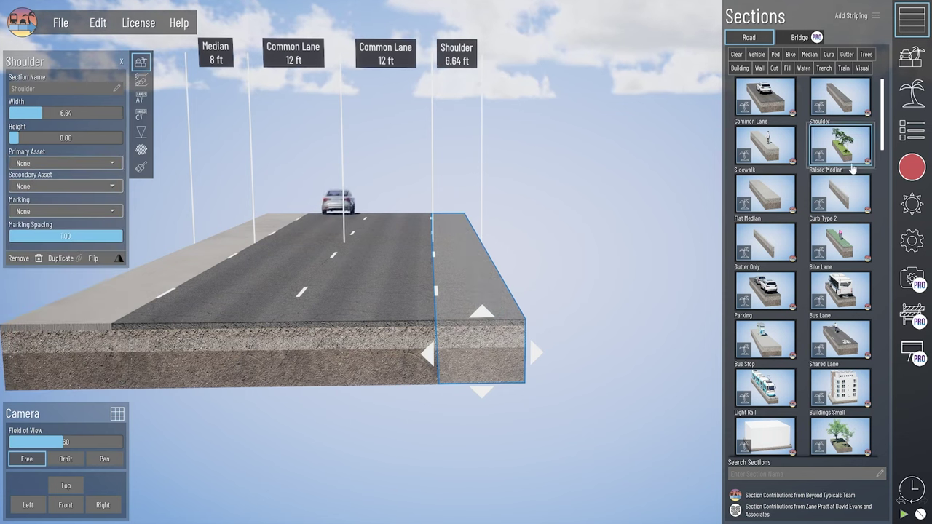
# Step: Insert a bike lane between the outer common lane and the shoulder, and add a landscape section from the library
pyautogui.moveTo(814, 260); pyautogui.dragTo(428, 385)
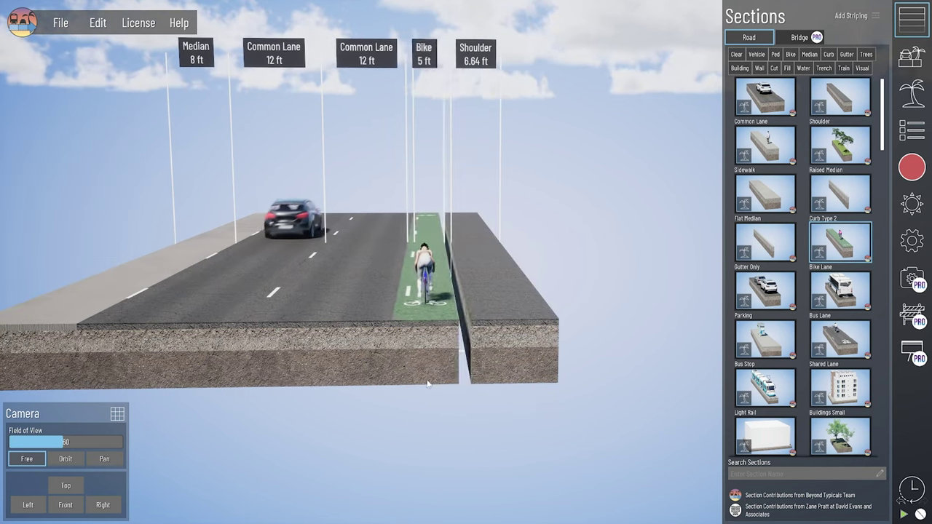
pyautogui.moveTo(442, 346); pyautogui.dragTo(457, 354, button='right')
pyautogui.moveTo(485, 299); pyautogui.dragTo(482, 354, button='right')
pyautogui.moveTo(455, 382); pyautogui.dragTo(428, 340, button='middle')
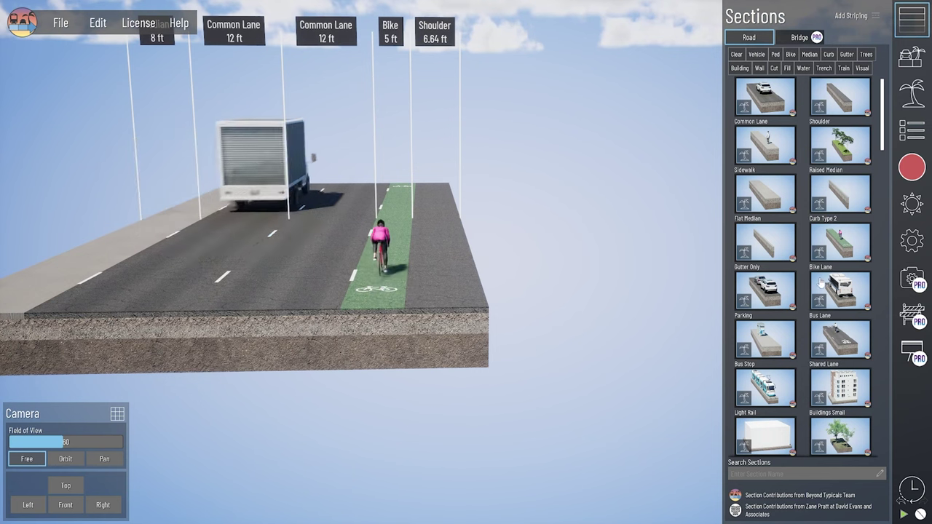
pyautogui.scroll(-6, 827, 288)
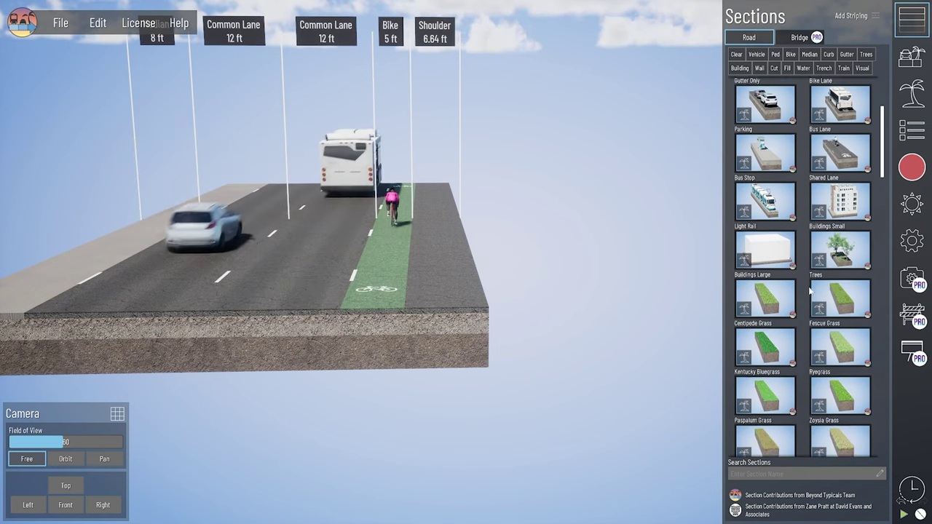
pyautogui.scroll(-2, 803, 288)
pyautogui.moveTo(841, 275); pyautogui.dragTo(371, 323)
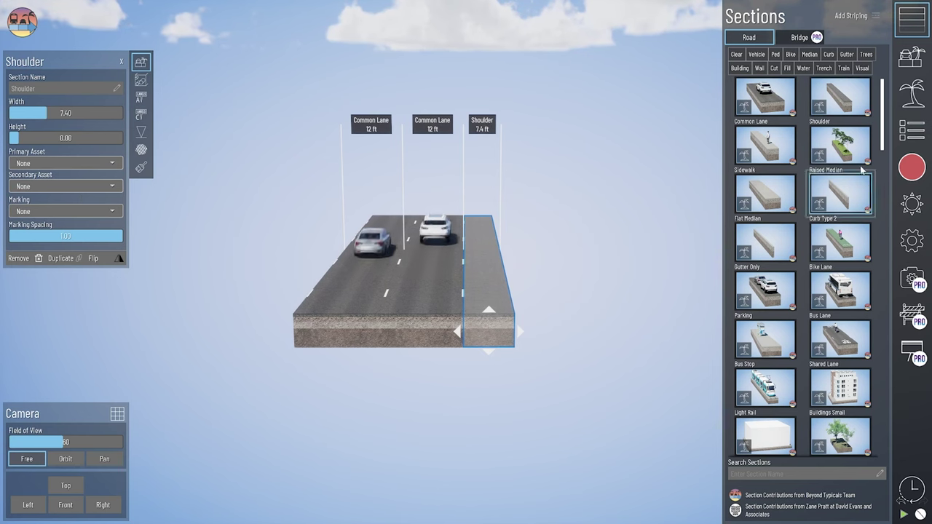
# Step: Add a gutter and a Curb Type 2 section along the shoulder's outer edge and select the gutter
pyautogui.click(522, 380)
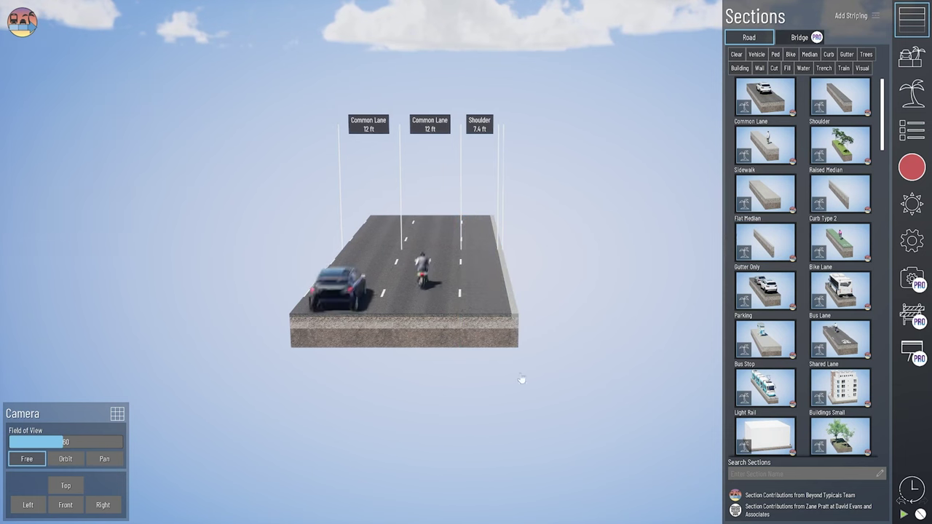
pyautogui.scroll(5, 514, 342)
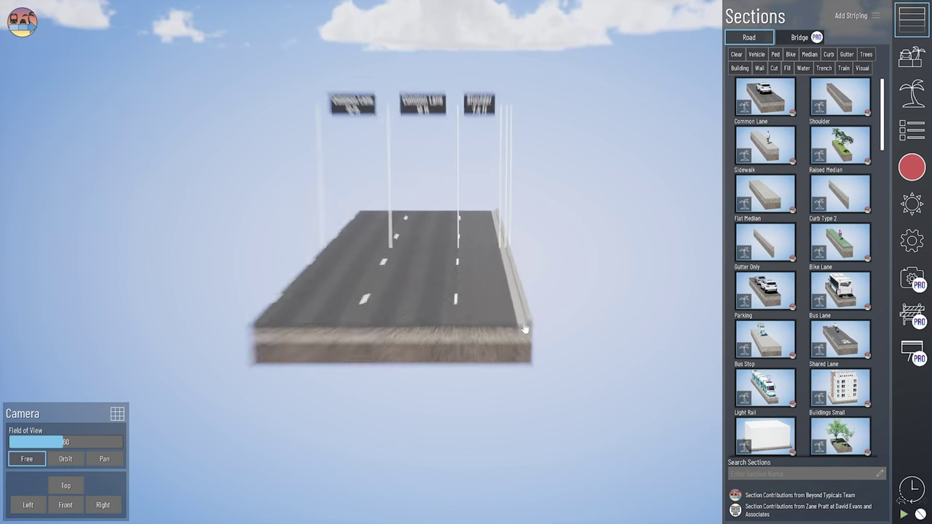
pyautogui.scroll(2, 479, 349)
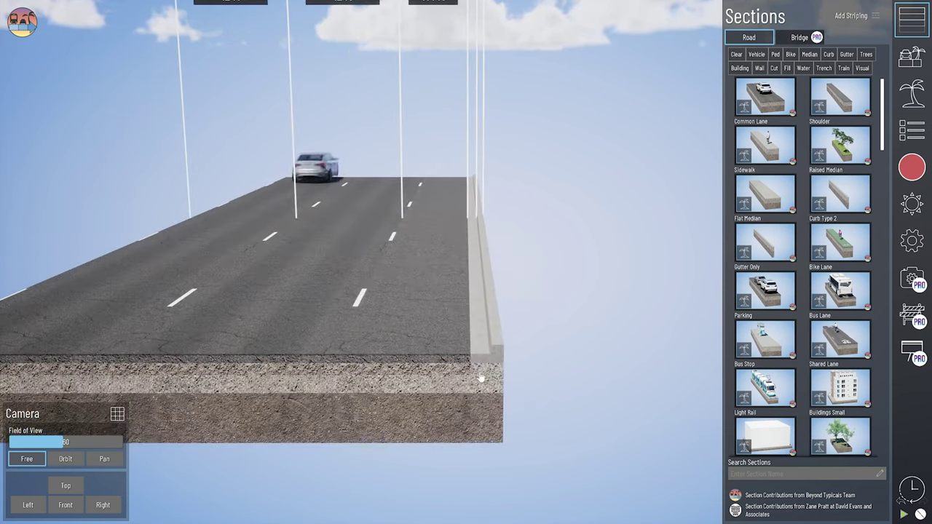
pyautogui.scroll(-3, 472, 292)
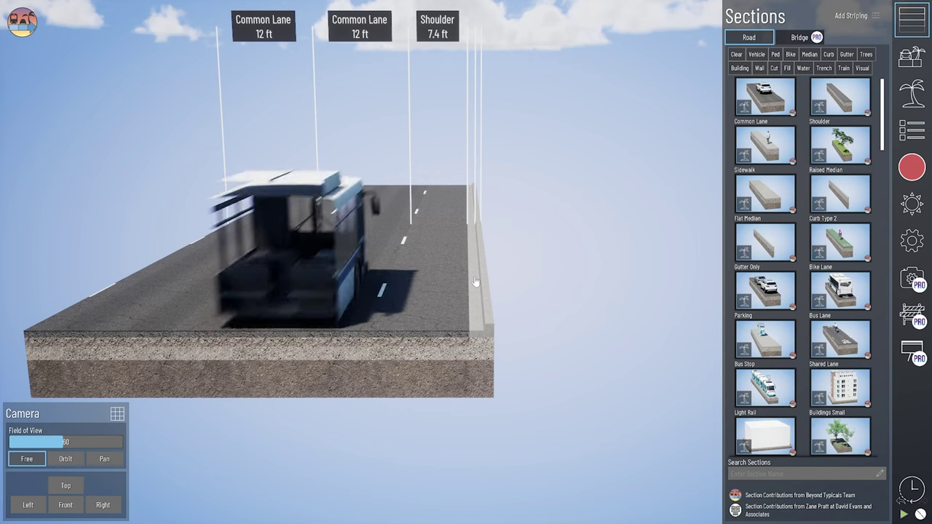
pyautogui.click(480, 343)
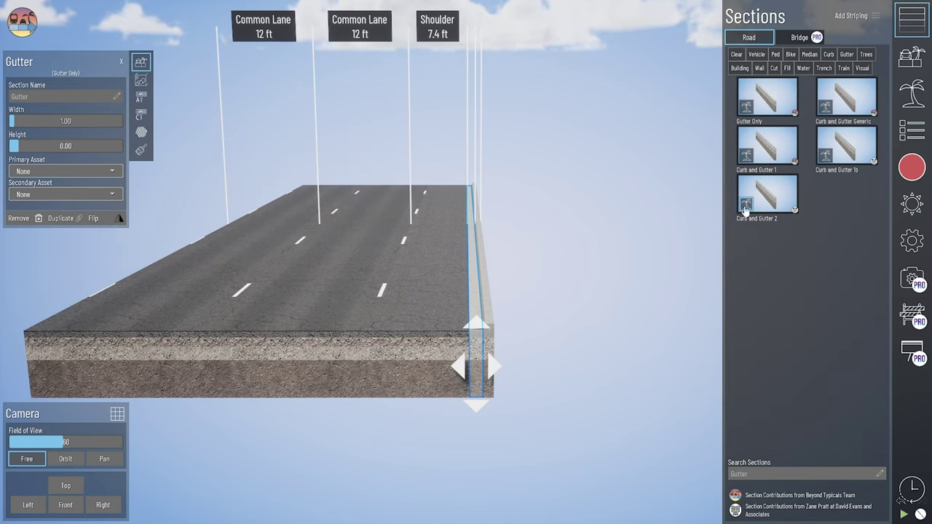
# Step: Try a Curb and Gutter 2 section at the road's outer edge, widened to about 1.73 ft
pyautogui.moveTo(777, 203); pyautogui.dragTo(517, 373)
pyautogui.scroll(5, 534, 350)
pyautogui.moveTo(508, 401); pyautogui.dragTo(466, 373, button='middle')
pyautogui.click(497, 345)
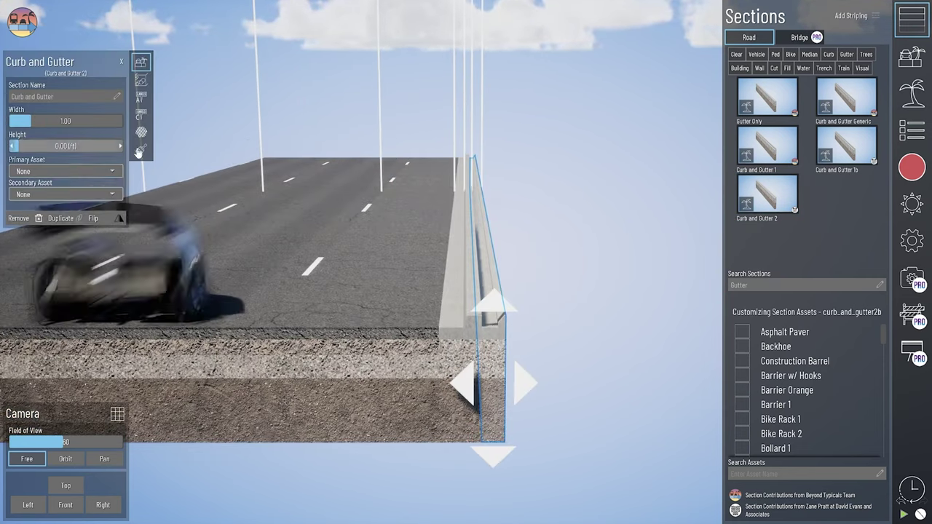
pyautogui.moveTo(35, 123); pyautogui.dragTo(64, 122)
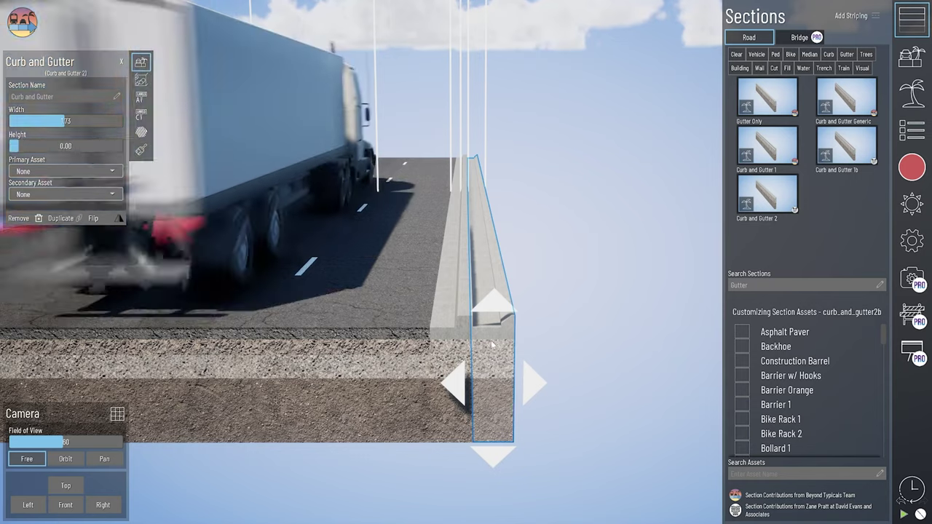
# Step: Widen the gutter section and set the adjoining Curb Type 2 section's width to 0.5 ft
pyautogui.click(469, 349)
pyautogui.click(454, 345)
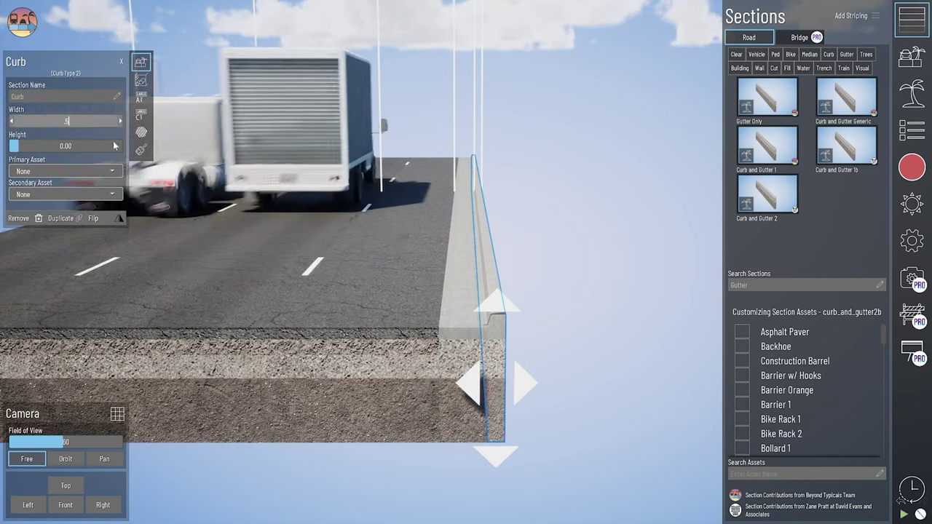
pyautogui.click(528, 354)
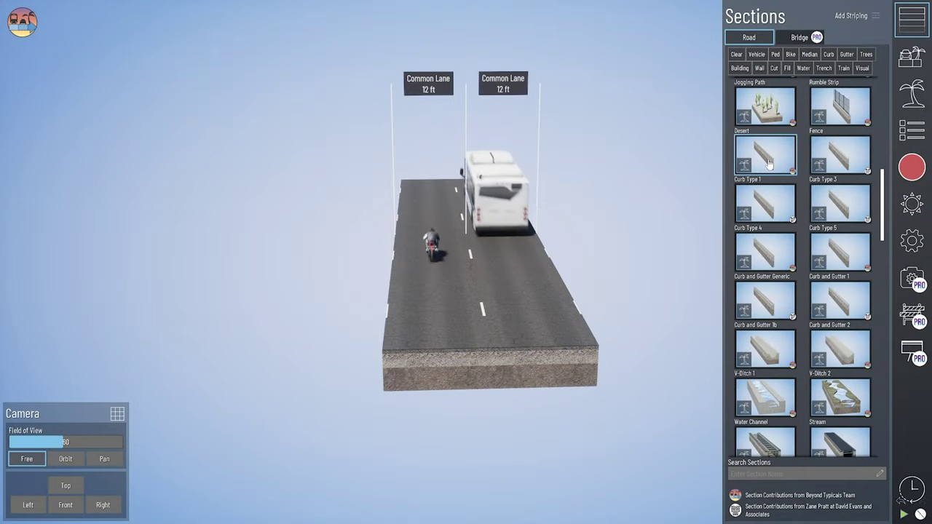
# Step: Add Curb Type 1, 2, 3, 4 and 5 sections side by side along the road's outer edge
pyautogui.moveTo(769, 164); pyautogui.dragTo(654, 310)
pyautogui.scroll(10, 801, 186)
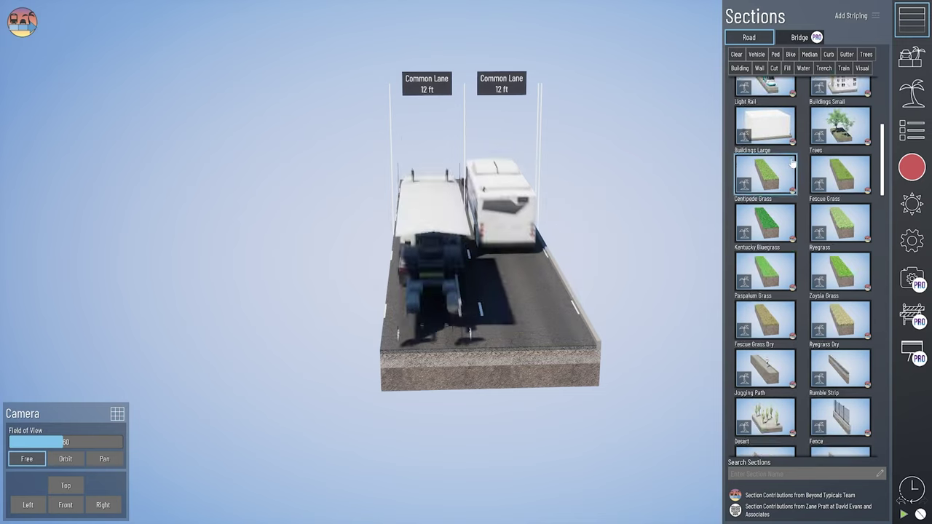
pyautogui.moveTo(841, 164); pyautogui.dragTo(656, 291)
pyautogui.scroll(-10, 796, 285)
pyautogui.scroll(-2, 796, 285)
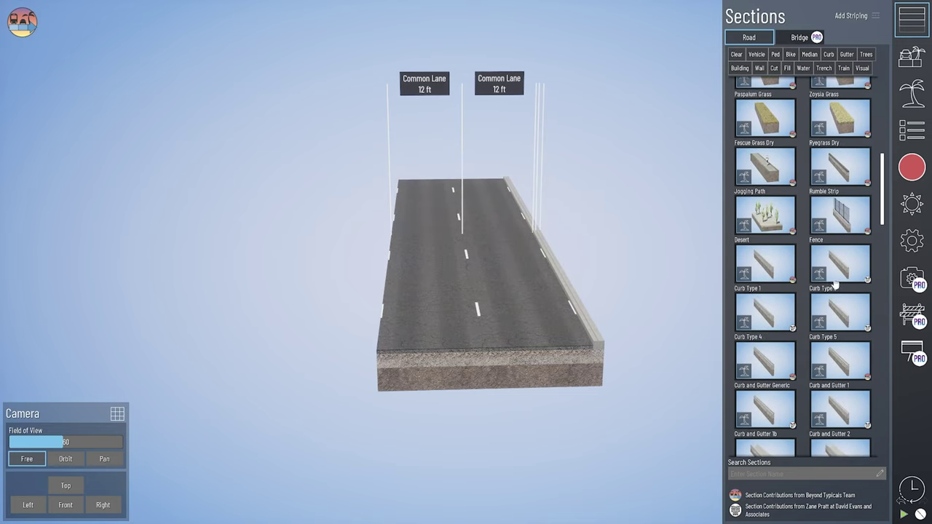
pyautogui.moveTo(765, 311); pyautogui.dragTo(673, 346)
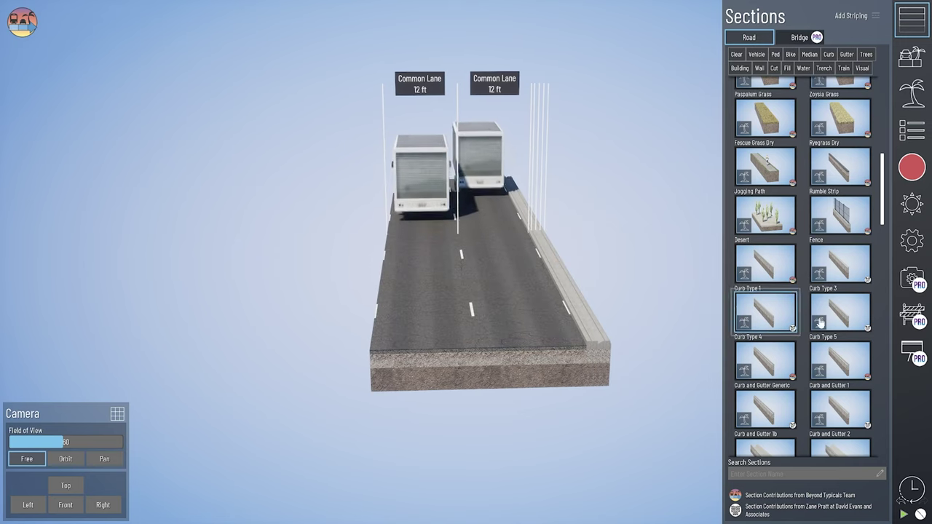
# Step: Examine the cut profiles of the five curb types at the road's front edge
pyautogui.moveTo(627, 366); pyautogui.dragTo(605, 343, button='middle')
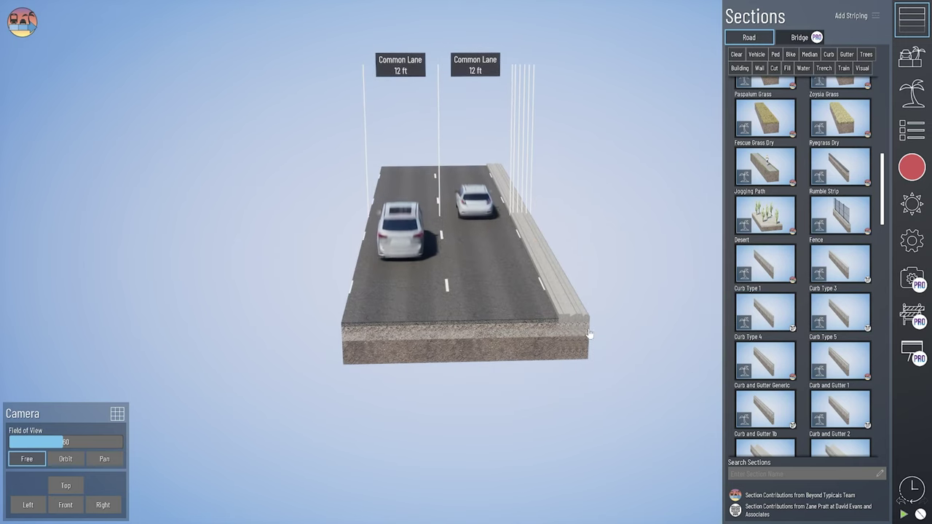
pyautogui.scroll(5, 607, 379)
pyautogui.moveTo(583, 378); pyautogui.dragTo(555, 332, button='middle')
pyautogui.scroll(1, 555, 332)
pyautogui.scroll(3, 554, 332)
pyautogui.moveTo(566, 406); pyautogui.dragTo(553, 396, button='right')
pyautogui.scroll(3, 508, 191)
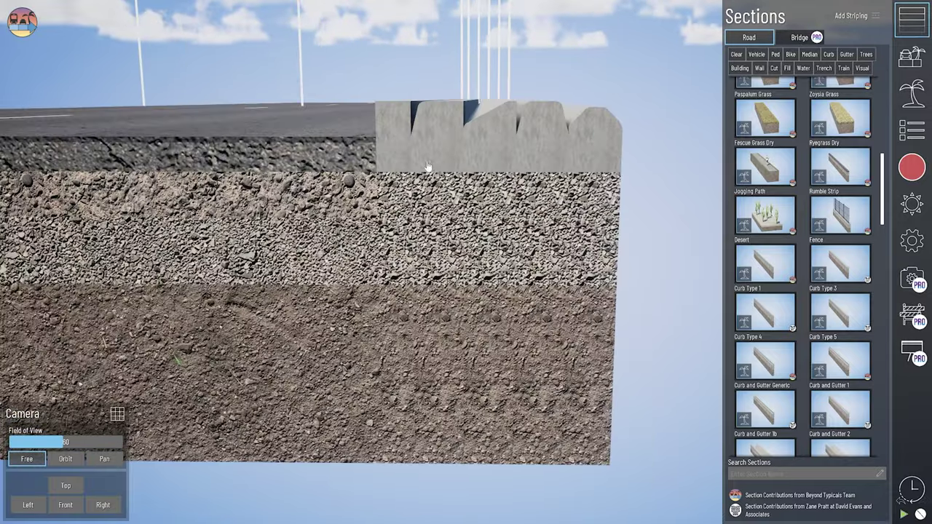
pyautogui.moveTo(439, 179); pyautogui.dragTo(439, 181, button='middle')
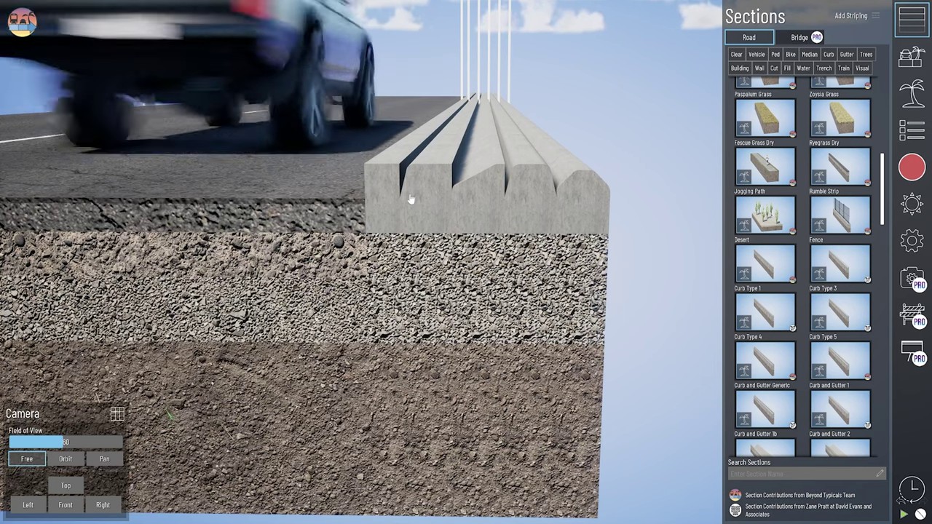
pyautogui.scroll(-2, 510, 230)
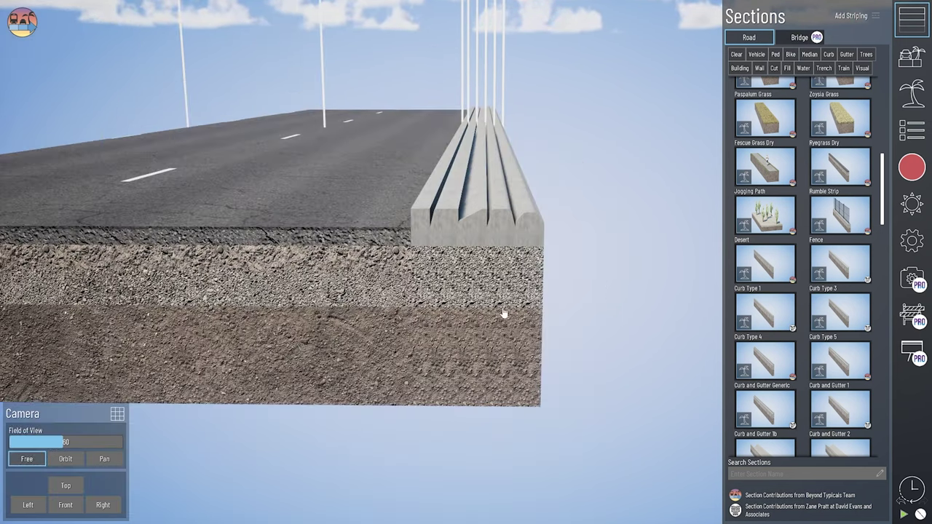
# Step: Undo the placement of the five curb sections
pyautogui.hotkey('ctrl', 'z')
pyautogui.hotkey('ctrl', 'z')
pyautogui.hotkey('ctrl', 'z')
pyautogui.hotkey('ctrl', 'z')
pyautogui.hotkey('ctrl', 'z')
# Step: Add Curb and Gutter Generic, 1, 1b and 2 sections side by side along the road's outer edge
pyautogui.scroll(-3, 757, 295)
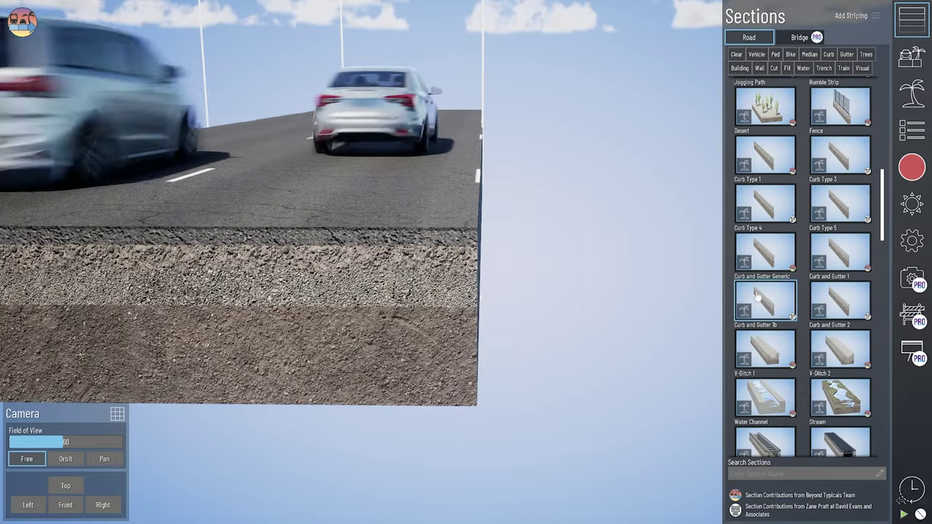
pyautogui.moveTo(765, 255); pyautogui.dragTo(498, 325)
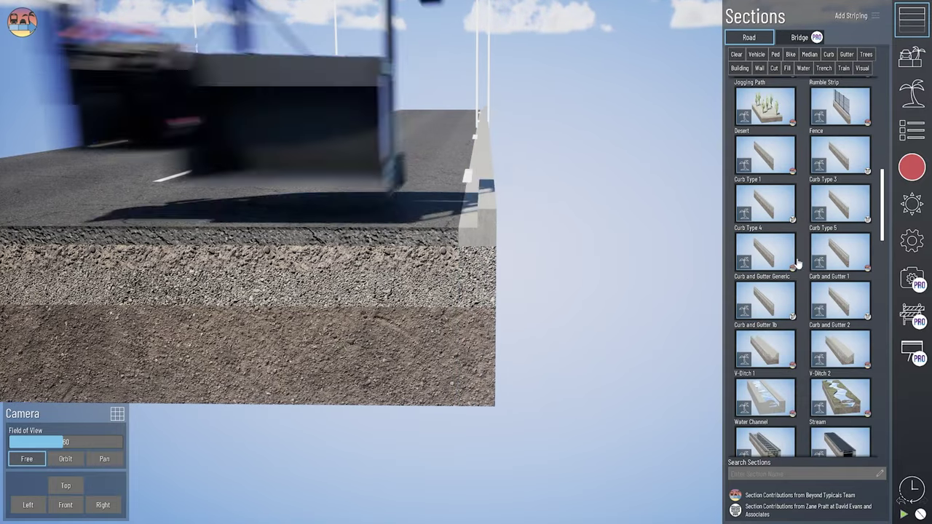
pyautogui.moveTo(836, 260); pyautogui.dragTo(550, 325)
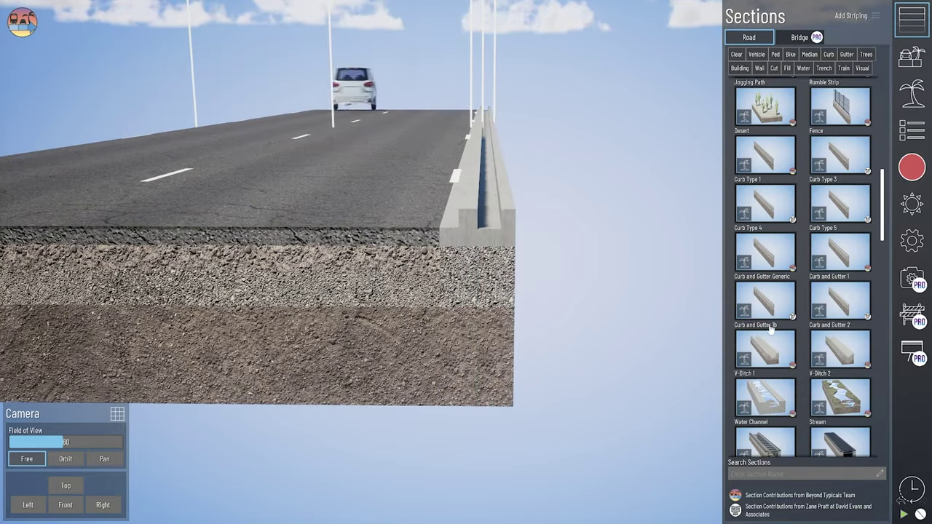
pyautogui.moveTo(744, 310); pyautogui.dragTo(708, 340)
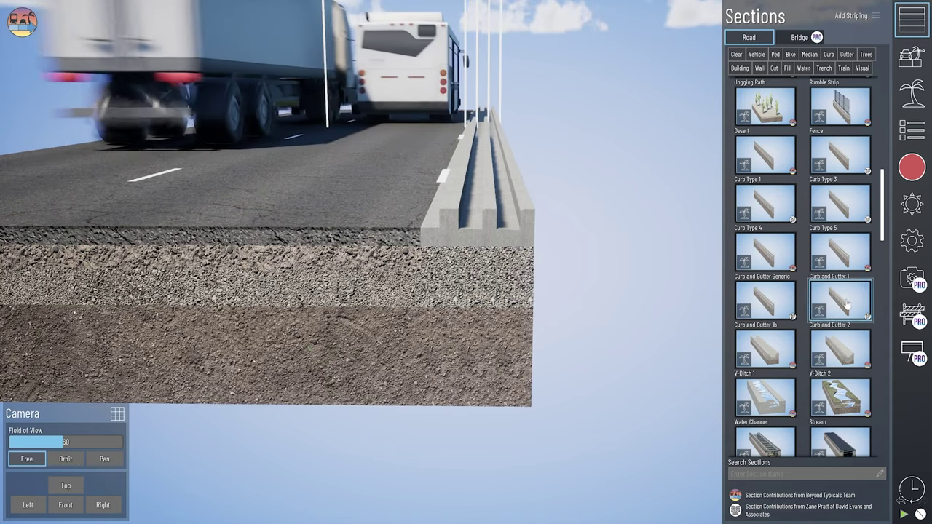
pyautogui.moveTo(847, 306); pyautogui.dragTo(523, 341)
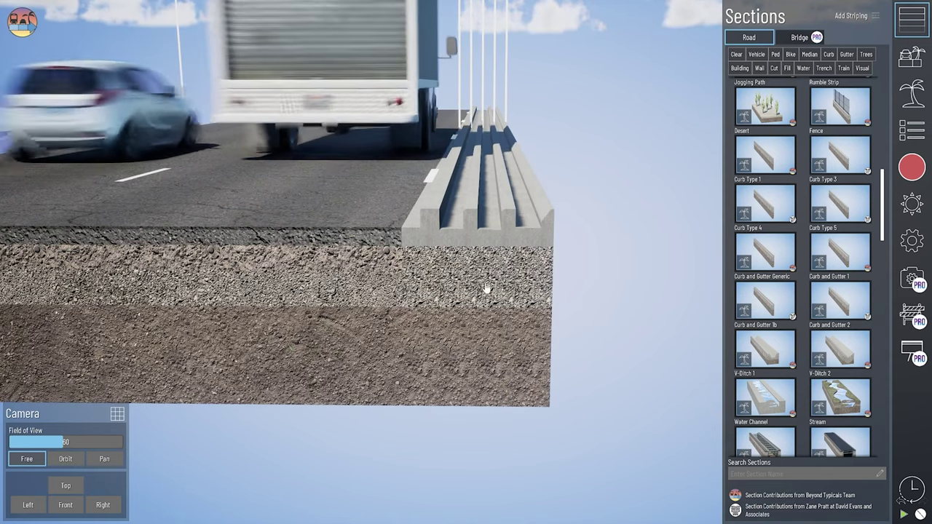
# Step: Set the outermost Curb and Gutter 2 section's width to 3.00 ft and deselect it
pyautogui.click(547, 268)
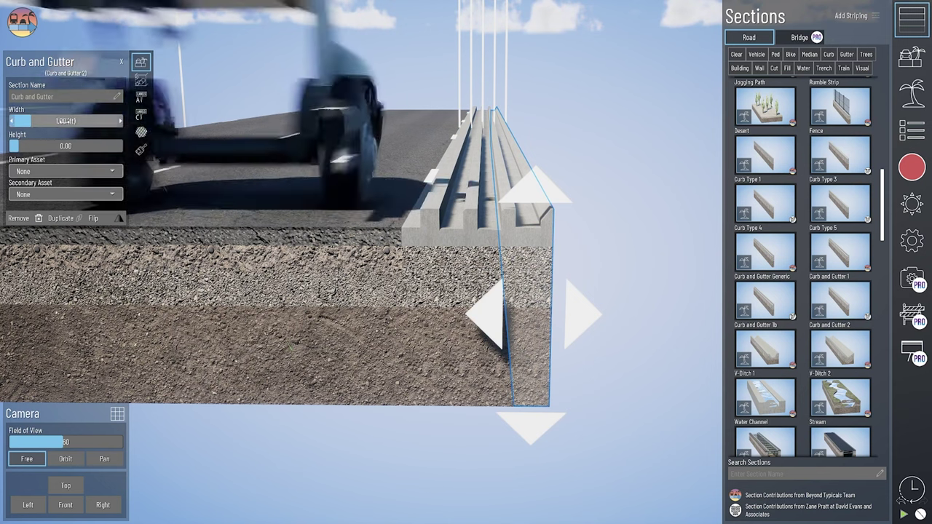
pyautogui.moveTo(46, 120); pyautogui.dragTo(80, 121)
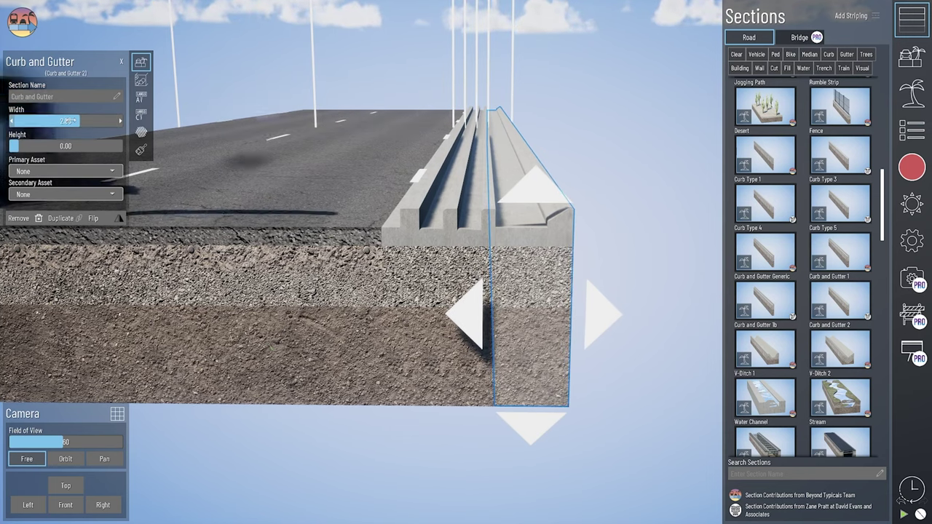
pyautogui.write('8')
pyautogui.press('Return')
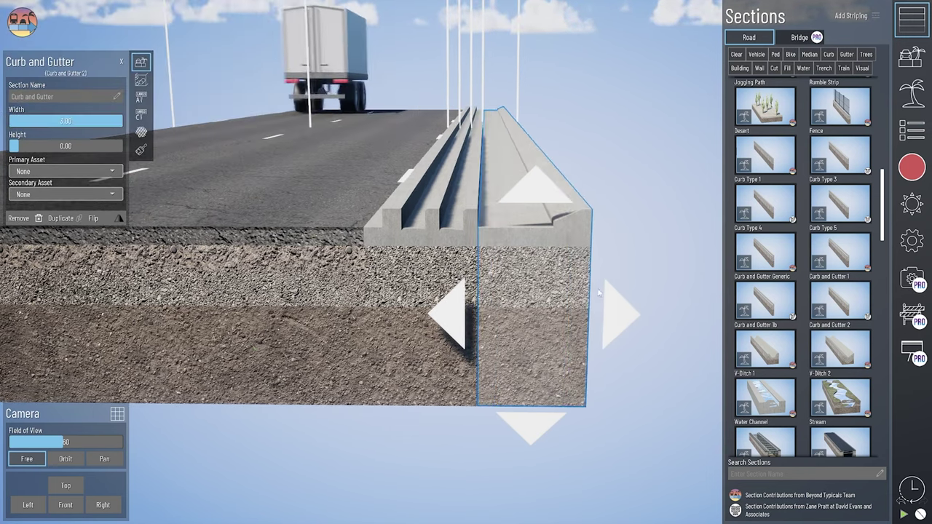
pyautogui.moveTo(613, 321); pyautogui.dragTo(556, 326)
pyautogui.click(636, 303)
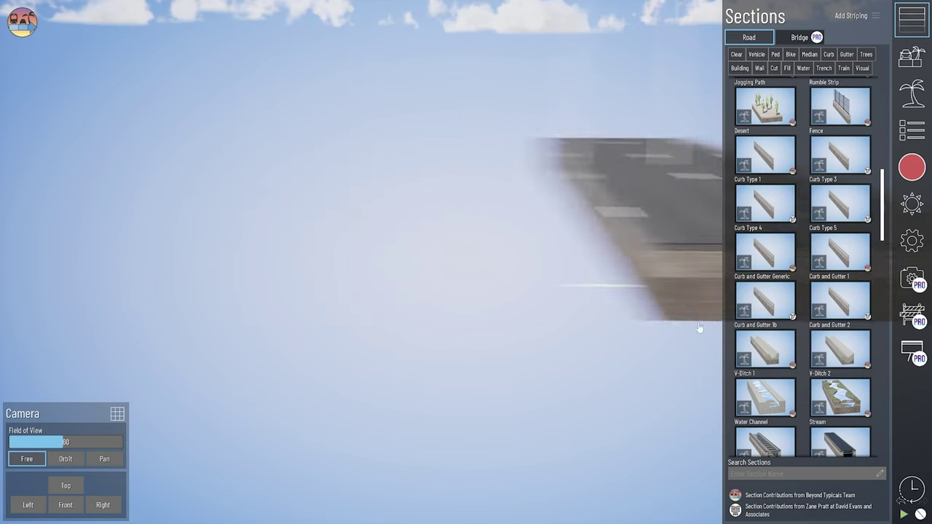
# Step: Add V-Ditch 1, V-Ditch 2, Water Channel and Stream sections outward from the opposite edge of the road
pyautogui.moveTo(772, 352); pyautogui.dragTo(474, 374)
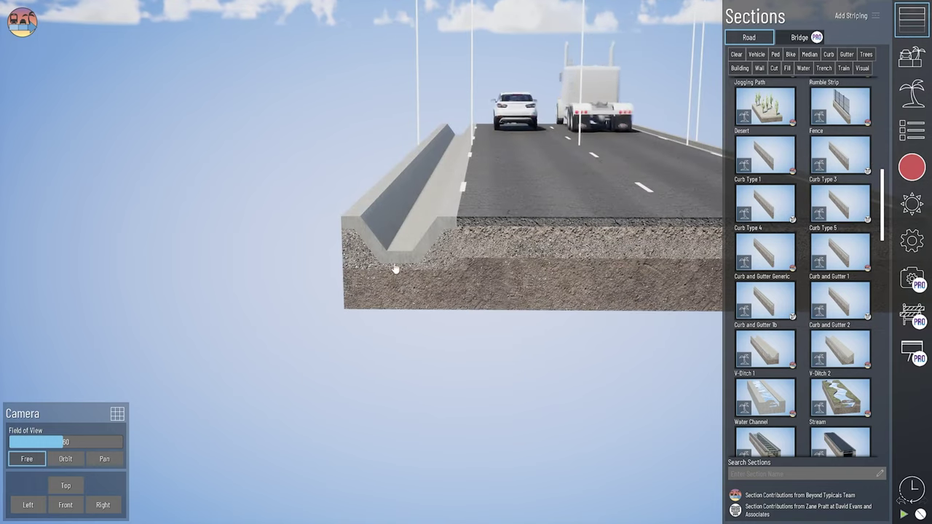
pyautogui.moveTo(840, 351); pyautogui.dragTo(394, 361)
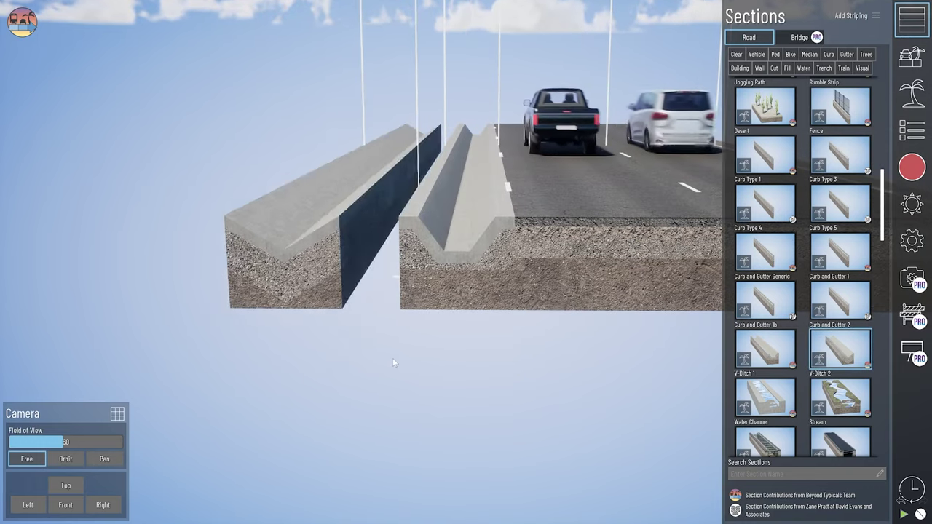
pyautogui.moveTo(761, 400); pyautogui.dragTo(466, 364)
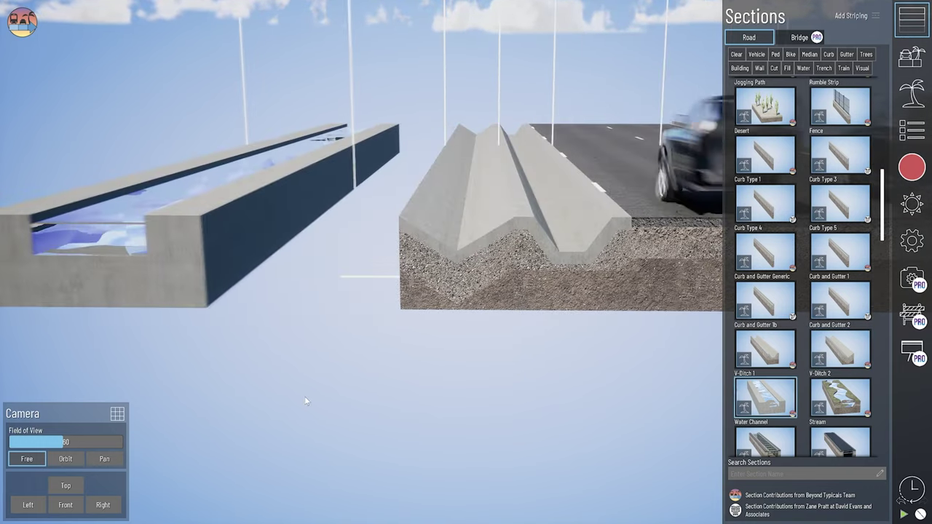
pyautogui.moveTo(835, 419); pyautogui.dragTo(482, 367)
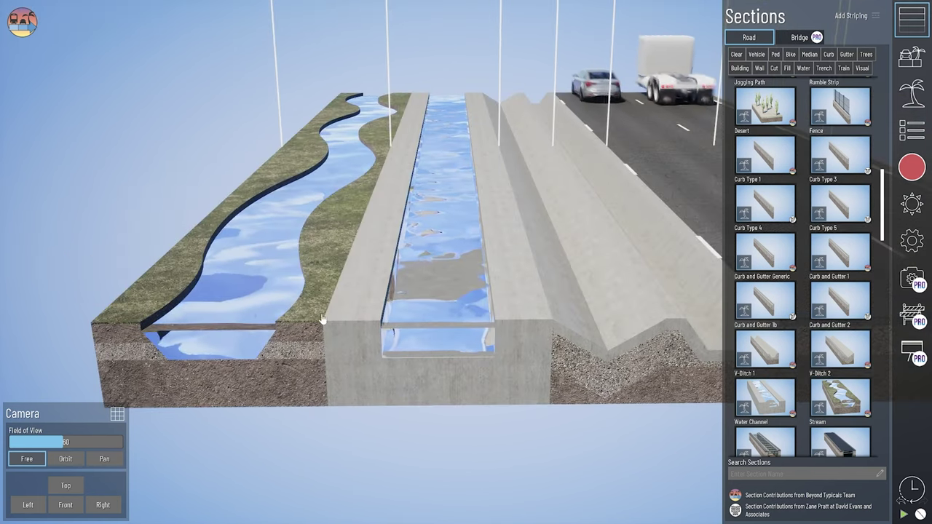
pyautogui.moveTo(448, 302); pyautogui.dragTo(470, 411, button='right')
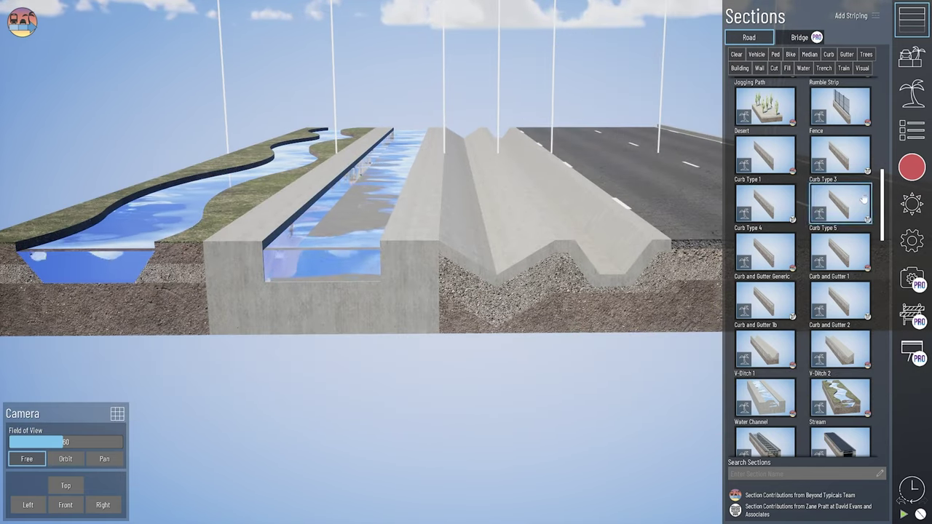
# Step: Try a Water Plane over the two V-ditch sections, then undo it
pyautogui.moveTo(879, 190); pyautogui.dragTo(886, 413)
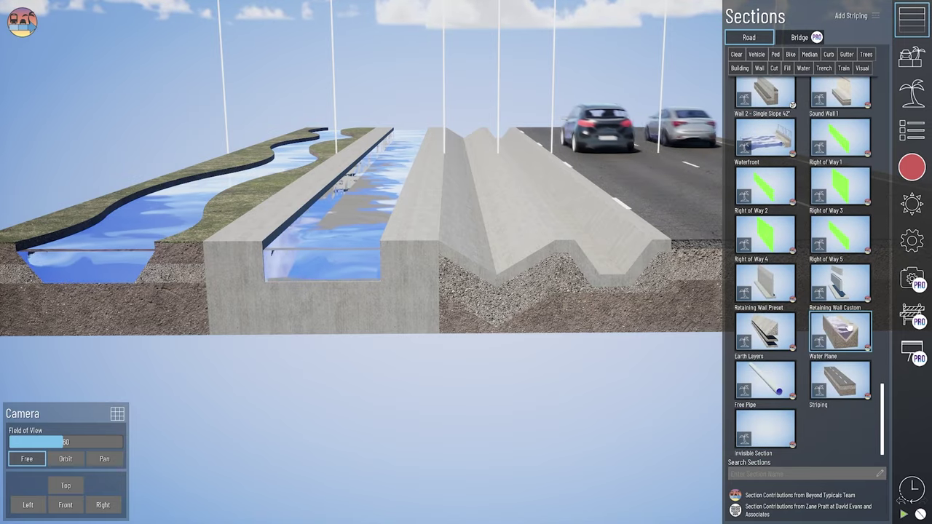
pyautogui.moveTo(805, 337); pyautogui.dragTo(490, 344)
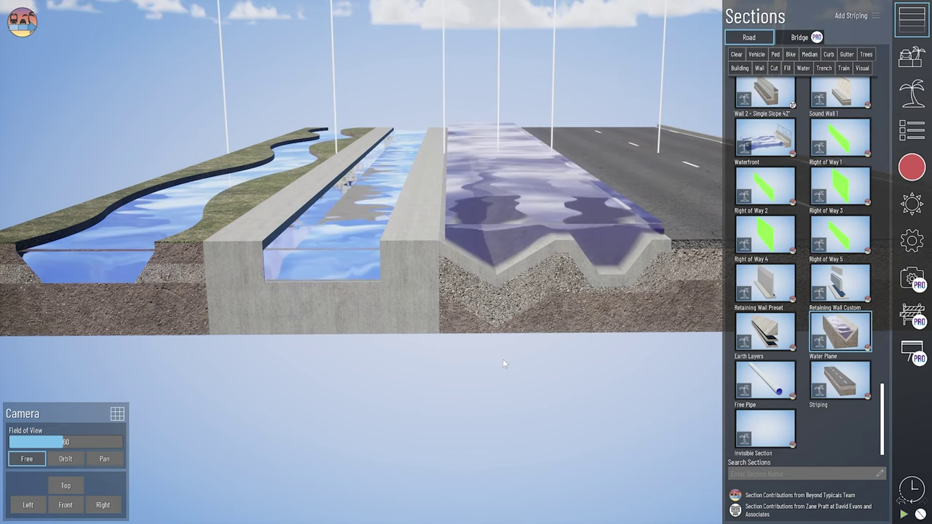
pyautogui.hotkey('ctrl', 'z')
# Step: Select the V-Ditch 1 section beside the road and open its basic texture choices
pyautogui.moveTo(568, 314); pyautogui.dragTo(518, 334, button='right')
pyautogui.click(464, 292)
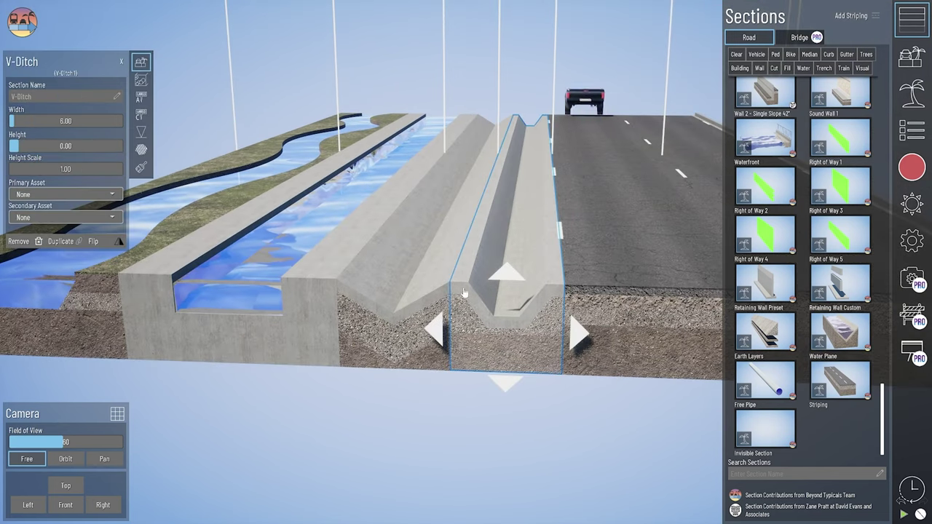
pyautogui.click(142, 168)
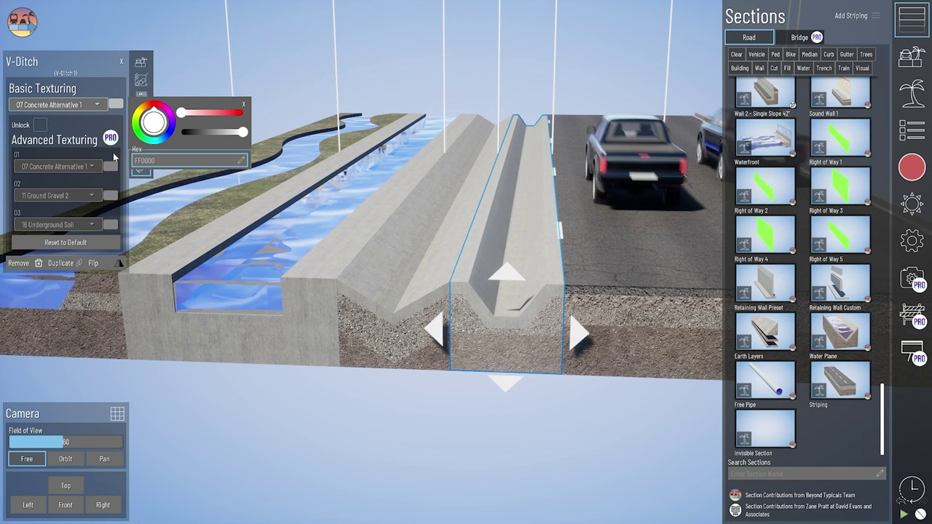
pyautogui.click(78, 106)
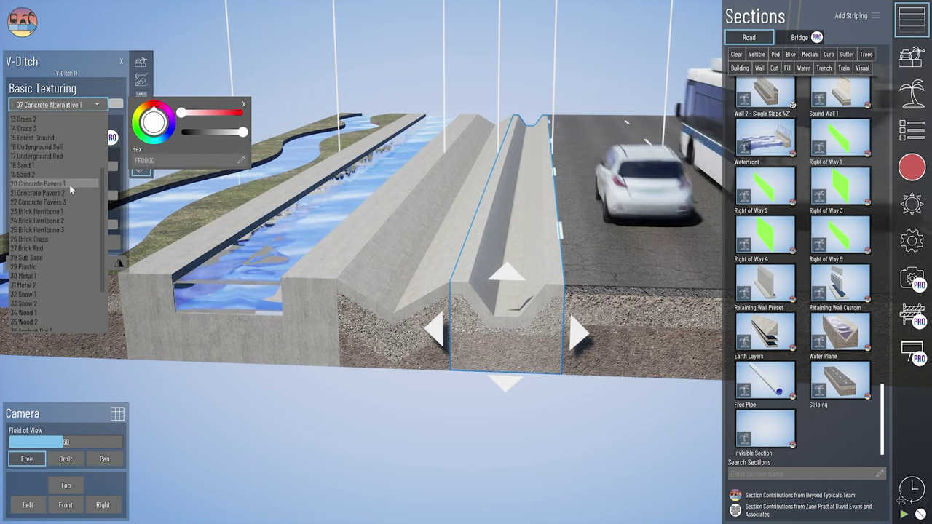
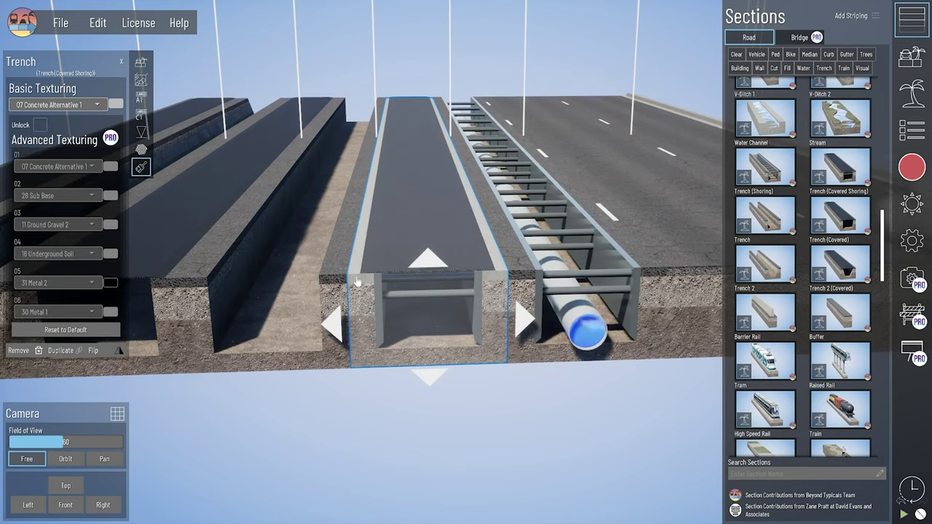
# Step: Set the covered shoring trench's basic texture to 02 Asphalt No Wear and its unlocked layer 05 colour to reddish brown 753000
pyautogui.click(66, 106)
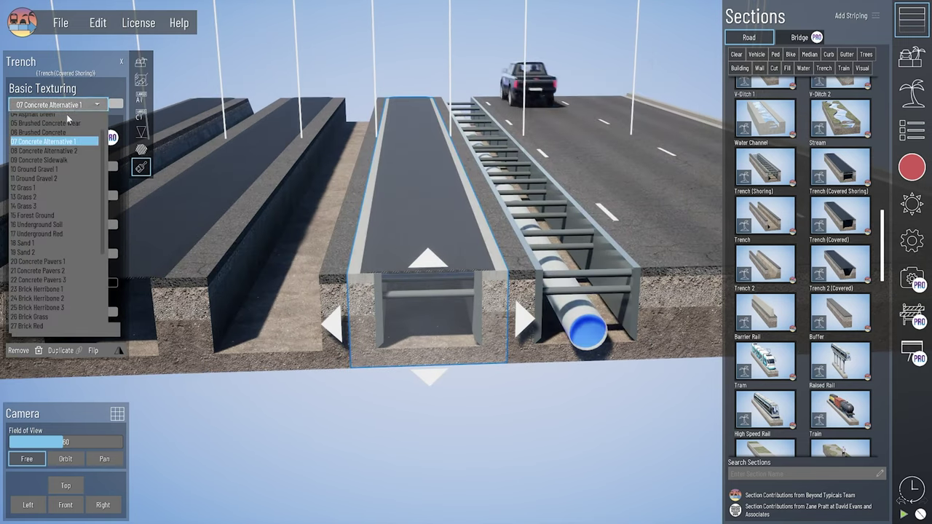
pyautogui.click(58, 127)
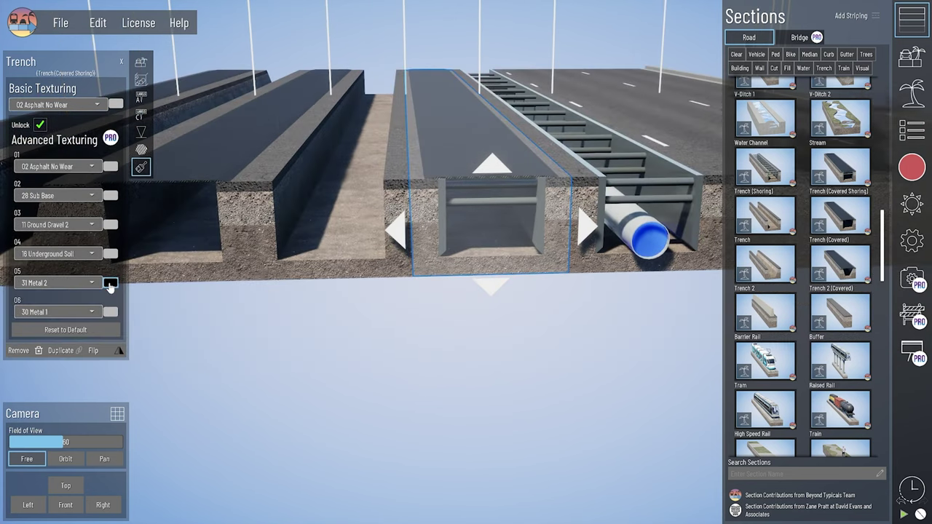
pyautogui.click(110, 283)
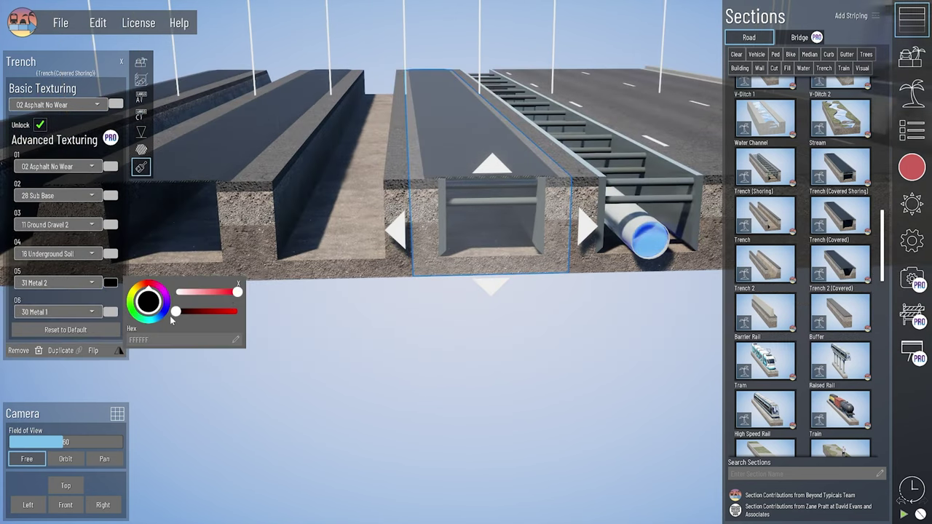
pyautogui.moveTo(175, 312); pyautogui.dragTo(203, 312)
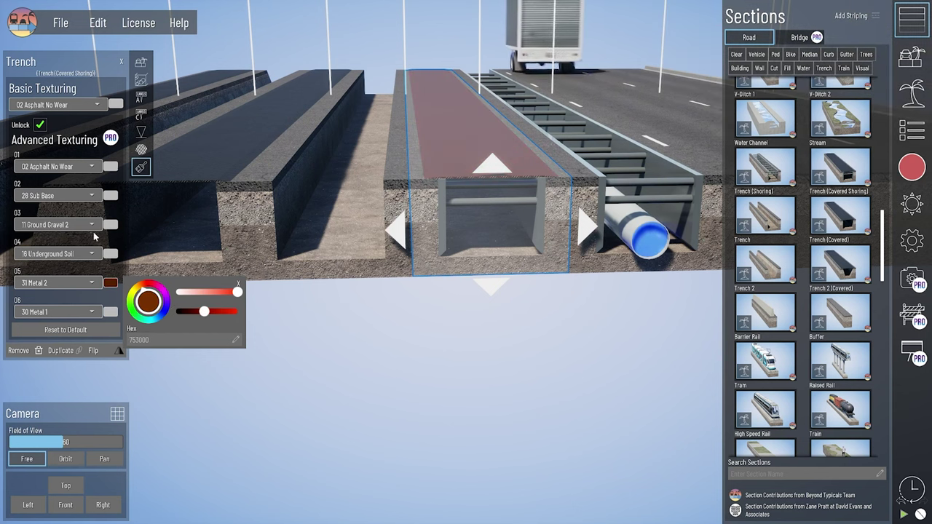
pyautogui.moveTo(459, 214); pyautogui.dragTo(377, 282, button='middle')
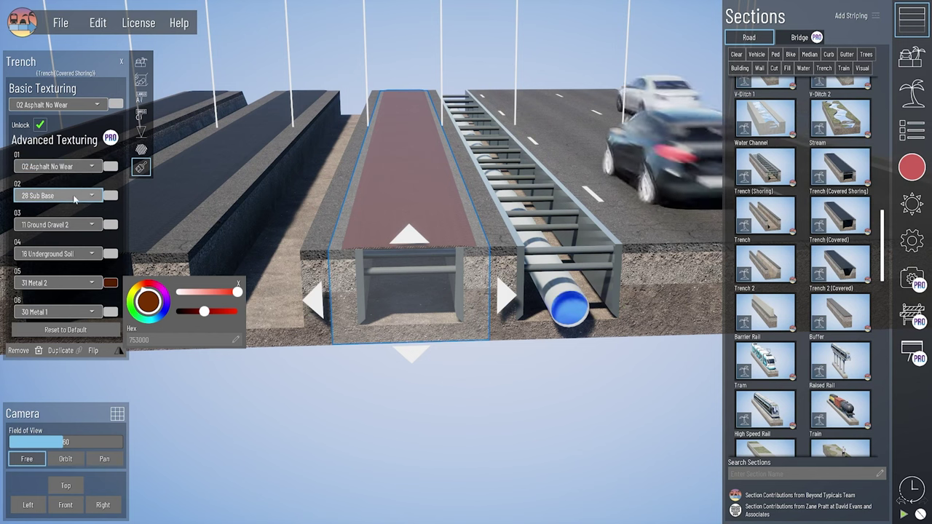
pyautogui.click(238, 283)
# Step: Set the covered shoring trench's texture layers 02 and 04 to 10 Ground Gravel 1, then deselect the section
pyautogui.click(58, 196)
pyautogui.click(56, 301)
pyautogui.click(59, 253)
pyautogui.click(58, 360)
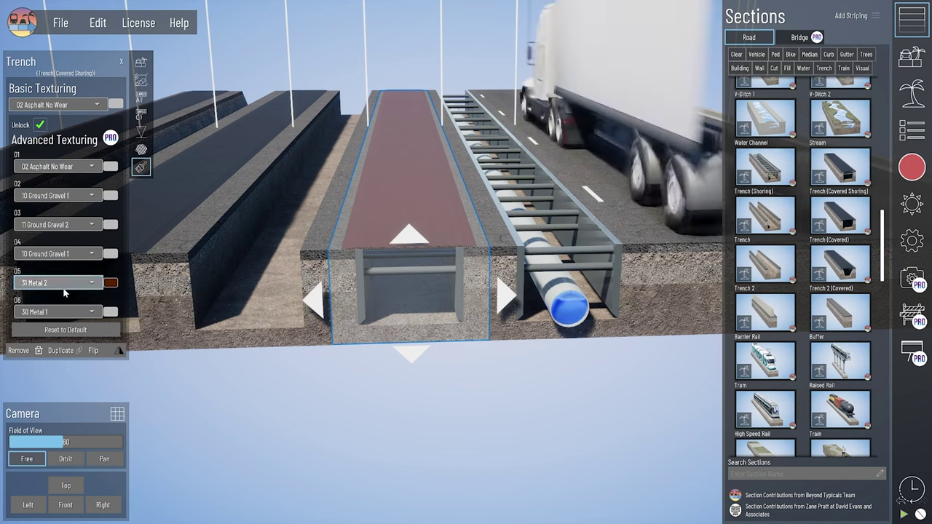
pyautogui.click(292, 393)
# Step: Select the open Trench 2 section and set its width to 14.60 ft
pyautogui.moveTo(437, 364); pyautogui.dragTo(468, 310, button='middle')
pyautogui.scroll(-3, 468, 310)
pyautogui.click(412, 316)
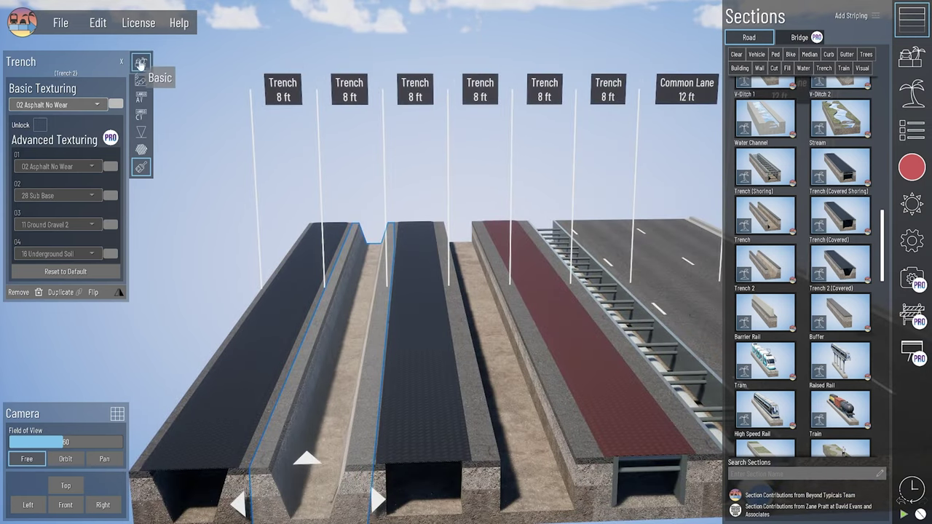
pyautogui.click(140, 63)
pyautogui.moveTo(22, 121); pyautogui.dragTo(38, 121)
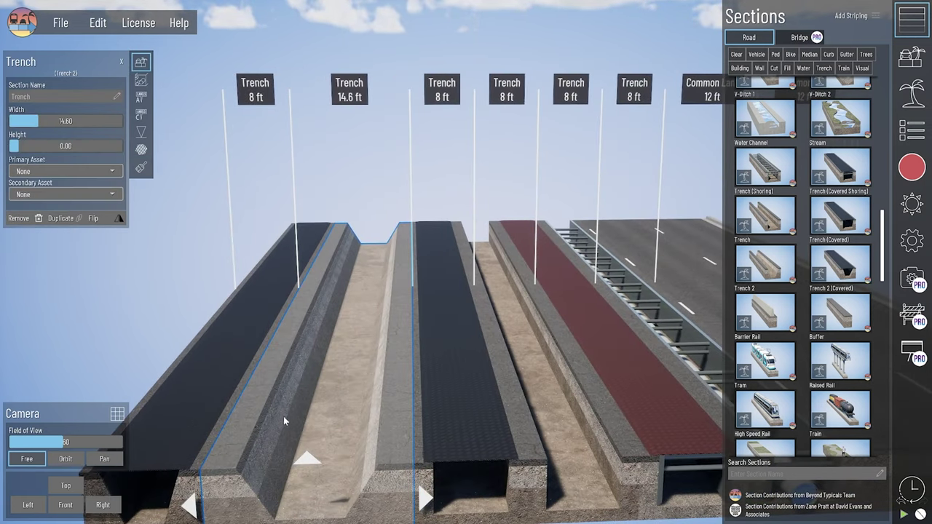
# Step: Widen the open Trench 2 section to 19.17 ft and narrow it again
pyautogui.moveTo(284, 417); pyautogui.dragTo(307, 374, button='middle')
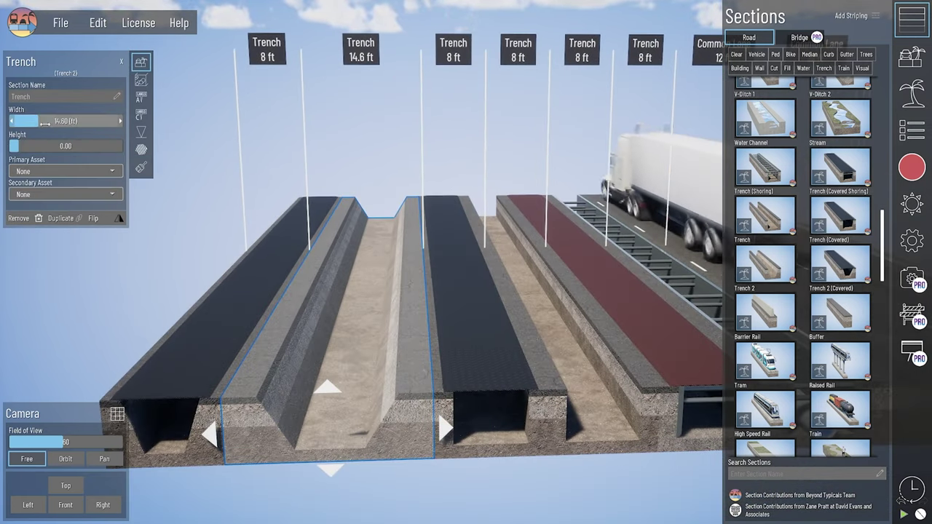
pyautogui.moveTo(38, 121)
pyautogui.mouseDown()
pyautogui.moveTo(57, 121)
pyautogui.moveTo(49, 121)
pyautogui.mouseUp()
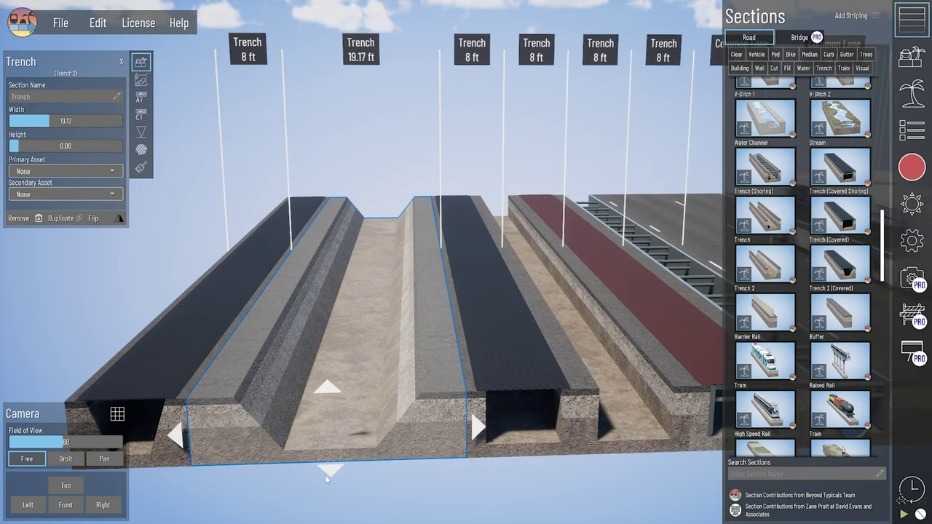
pyautogui.moveTo(45, 121); pyautogui.dragTo(39, 121)
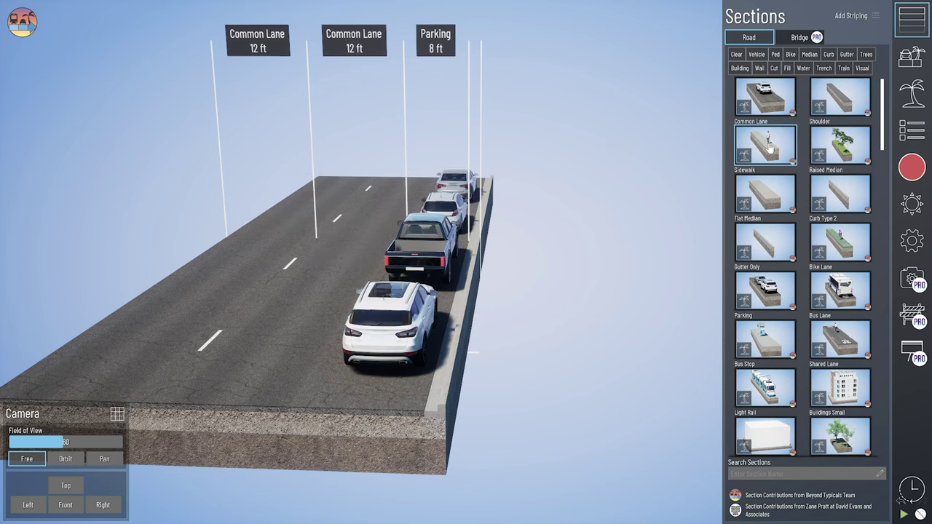
# Step: Add a Sidewalk section outside the curb beside the parking lane and inspect how it meets the curb and gutter
pyautogui.moveTo(769, 146); pyautogui.dragTo(500, 291)
pyautogui.scroll(3, 452, 448)
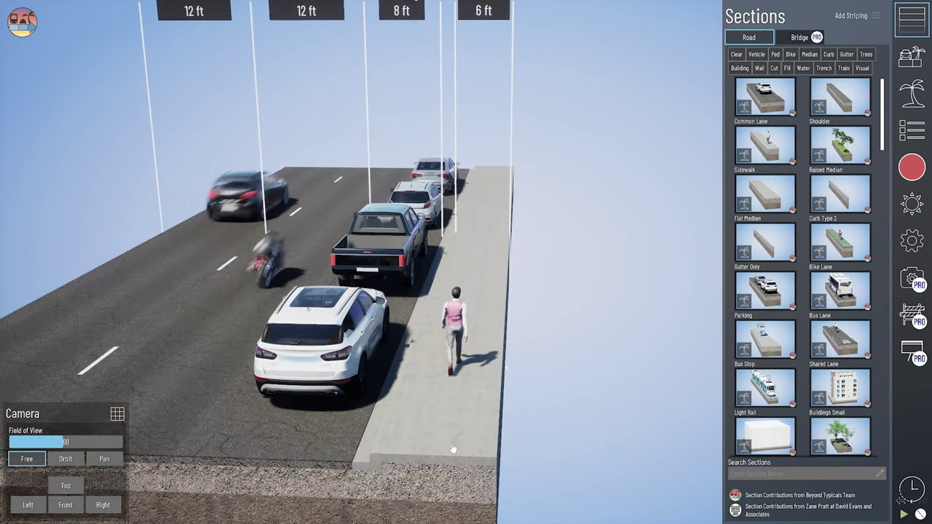
pyautogui.scroll(1, 452, 448)
pyautogui.moveTo(459, 469); pyautogui.dragTo(463, 451, button='middle')
pyautogui.scroll(2, 535, 304)
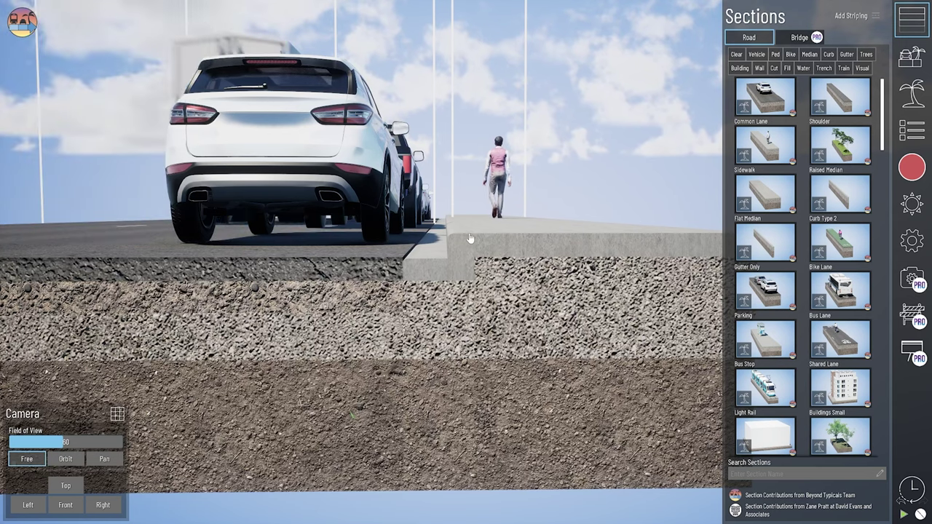
pyautogui.click(535, 252)
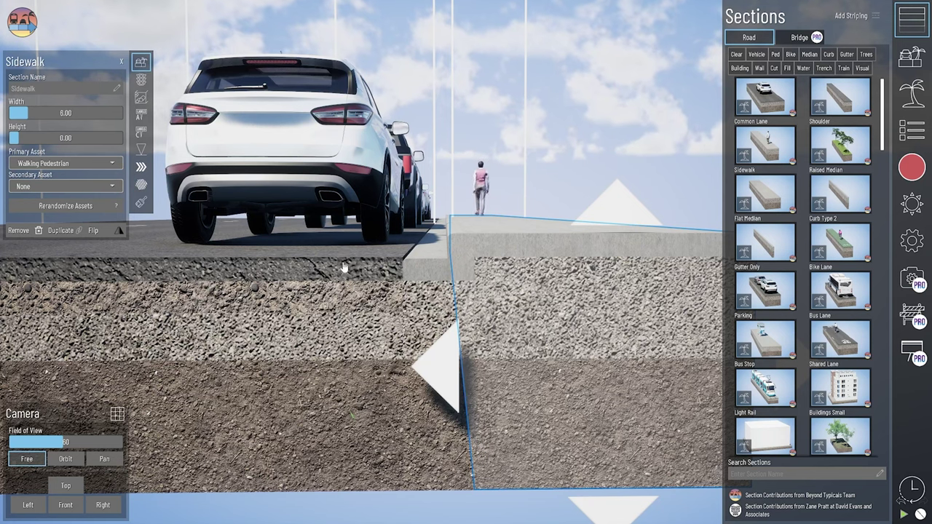
pyautogui.scroll(-5, 313, 265)
pyautogui.moveTo(552, 306); pyautogui.dragTo(781, 195, button='right')
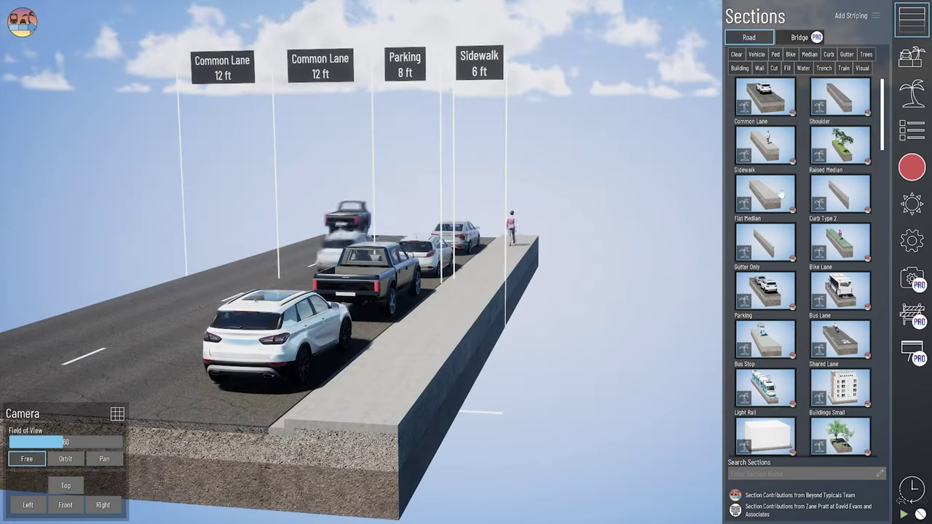
# Step: Insert a Bus Stop section between the curb and sidewalk, with internal horizontal offset 0.63 and longitudinal offset 0.44
pyautogui.moveTo(762, 341); pyautogui.dragTo(407, 400)
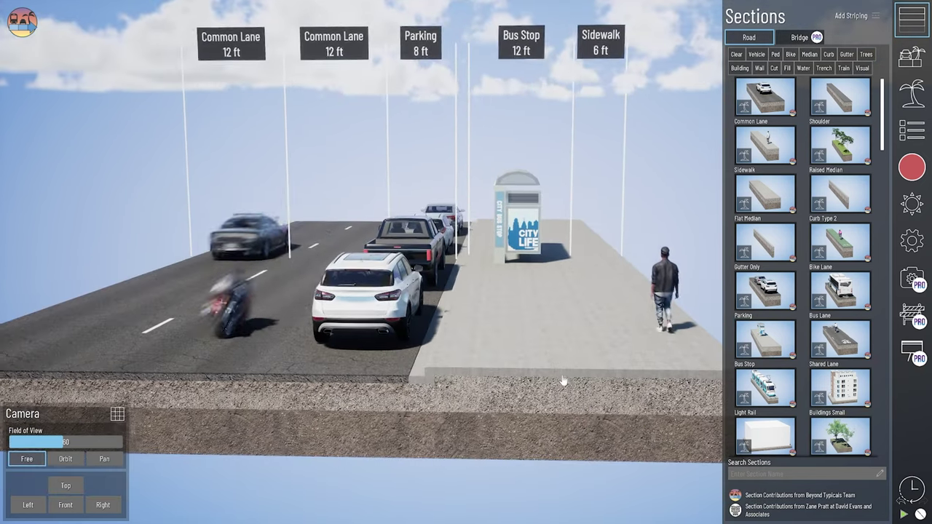
pyautogui.click(535, 378)
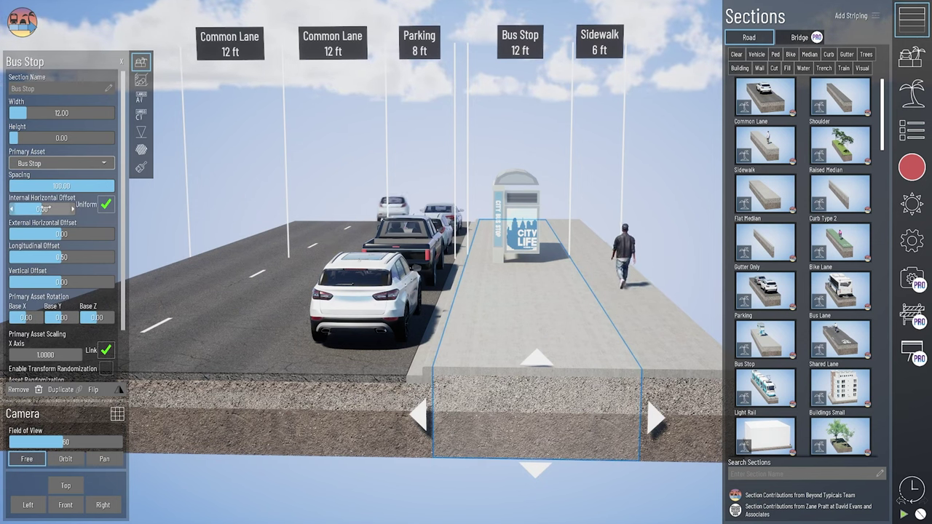
pyautogui.moveTo(41, 209)
pyautogui.mouseDown()
pyautogui.moveTo(32, 209)
pyautogui.moveTo(52, 209)
pyautogui.moveTo(42, 209)
pyautogui.mouseUp()
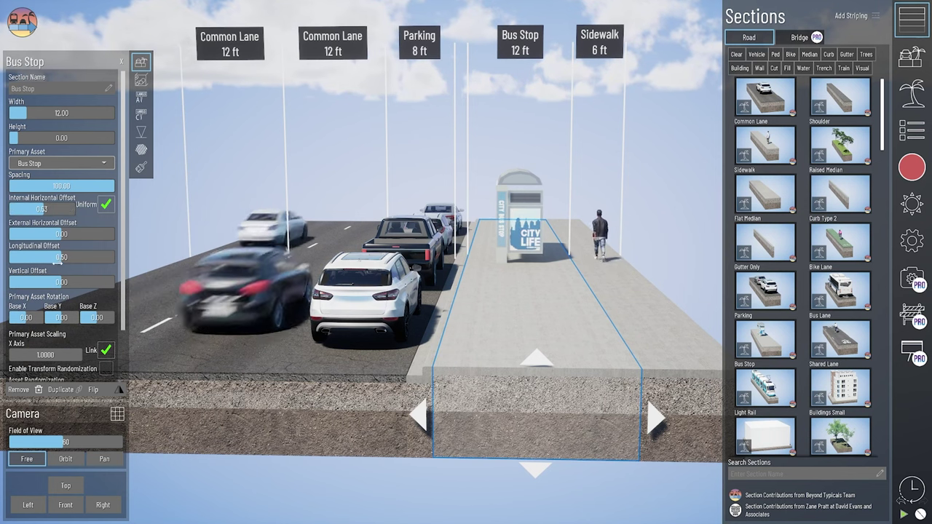
pyautogui.moveTo(67, 257); pyautogui.dragTo(56, 258)
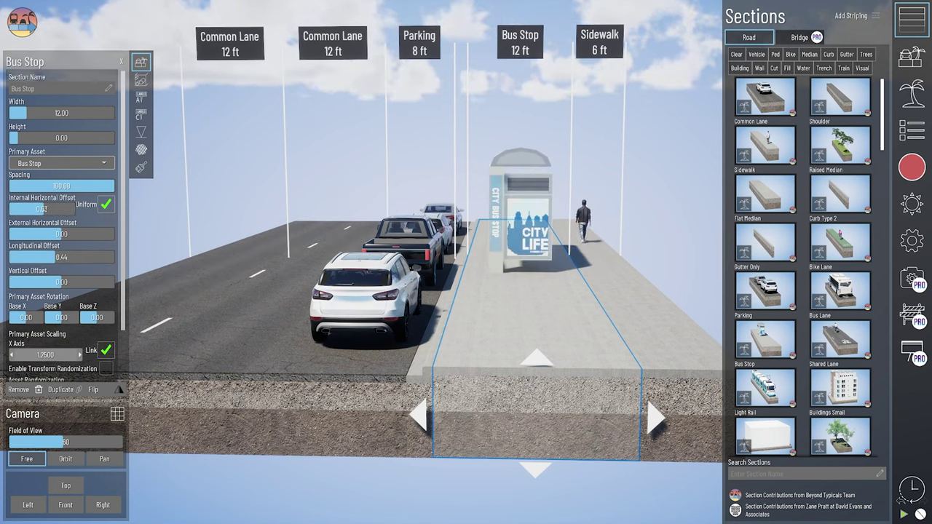
pyautogui.click(551, 165)
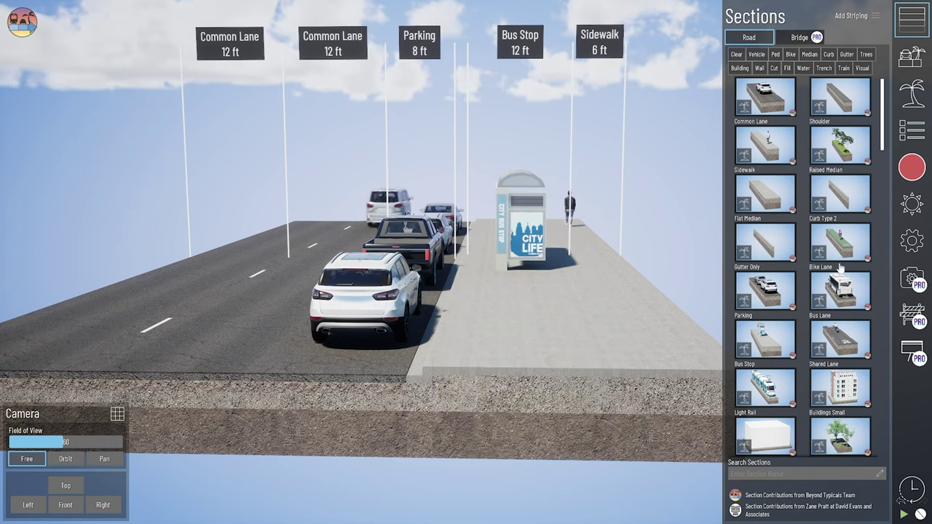
# Step: Add a Winding Path section outside the sidewalk and insert a Jogging Path section between the two
pyautogui.scroll(-5, 834, 277)
pyautogui.scroll(-9, 833, 273)
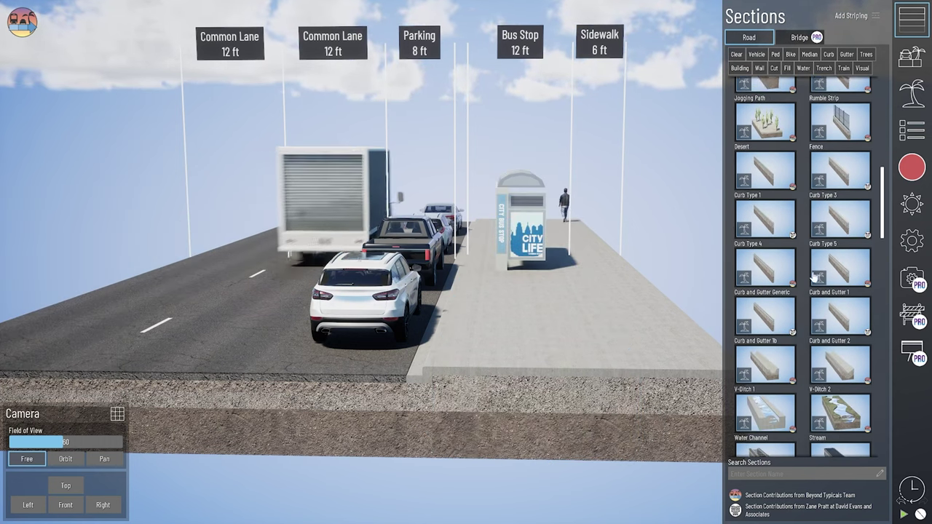
pyautogui.scroll(-8, 815, 273)
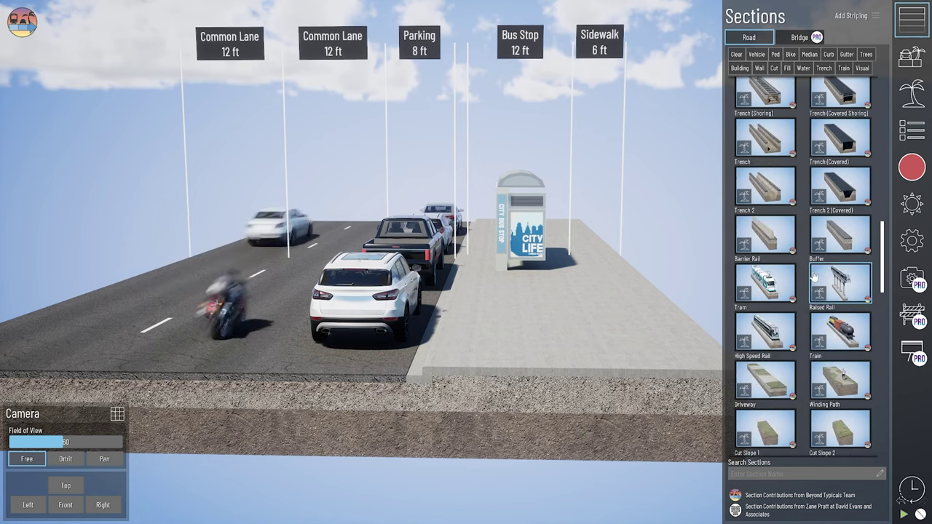
pyautogui.click(825, 268)
pyautogui.scroll(10, 816, 267)
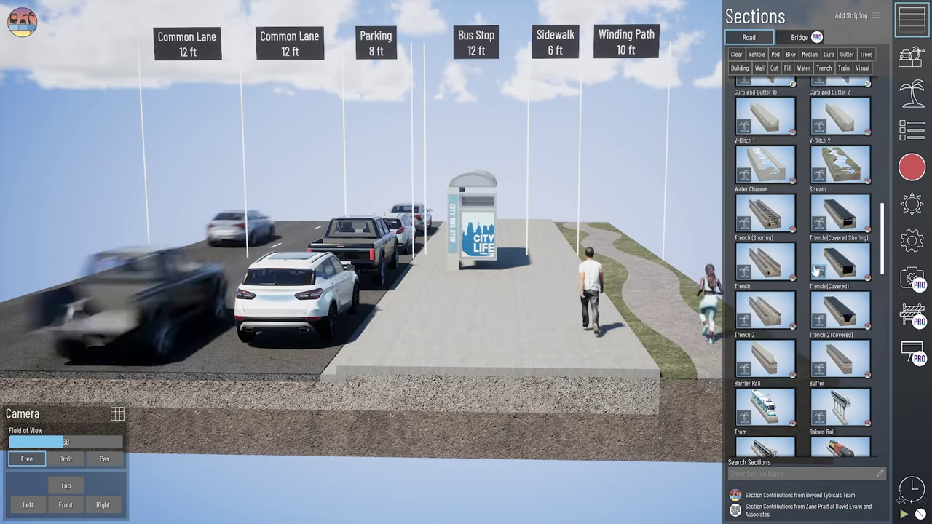
pyautogui.scroll(5, 816, 267)
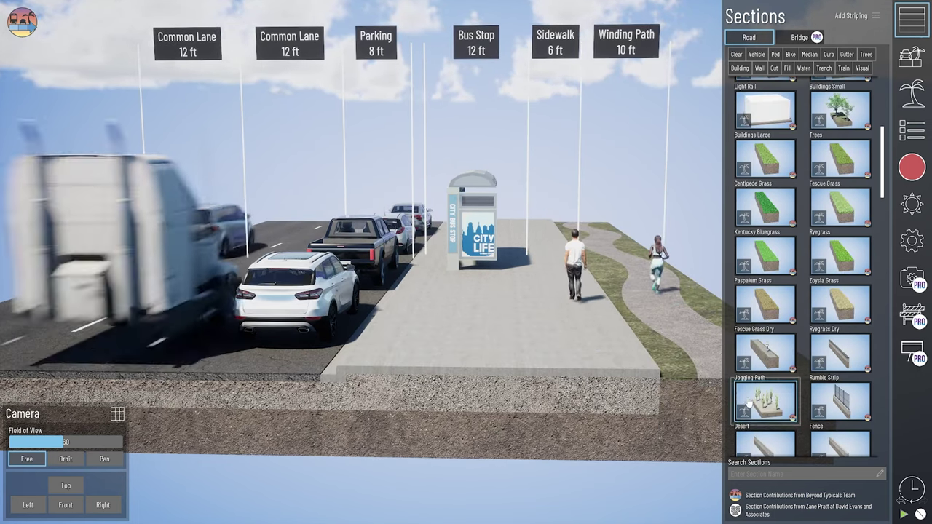
pyautogui.click(761, 357)
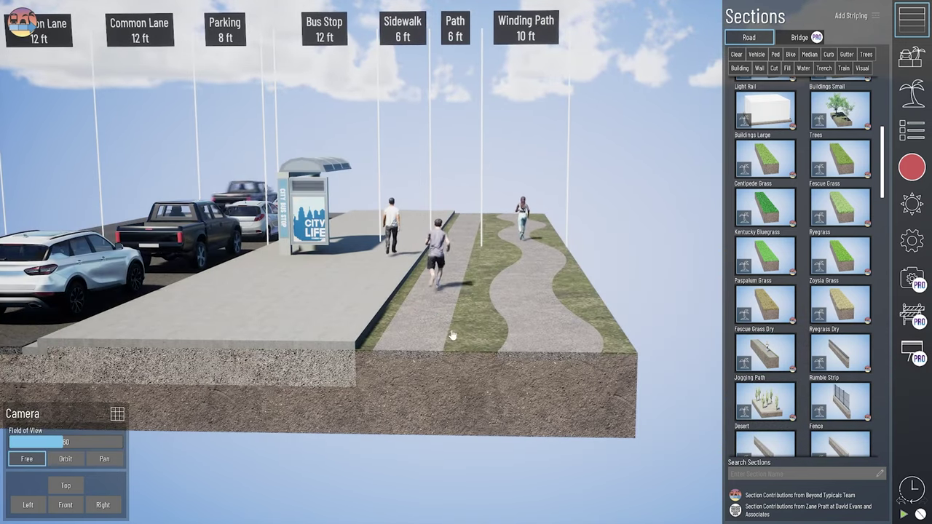
# Step: Check the jogging path's traffic settings, and set the sidewalk's primary asset to Jogging Pedestrian and its traffic speed to 5.00 mi/h
pyautogui.click(417, 370)
pyautogui.click(141, 80)
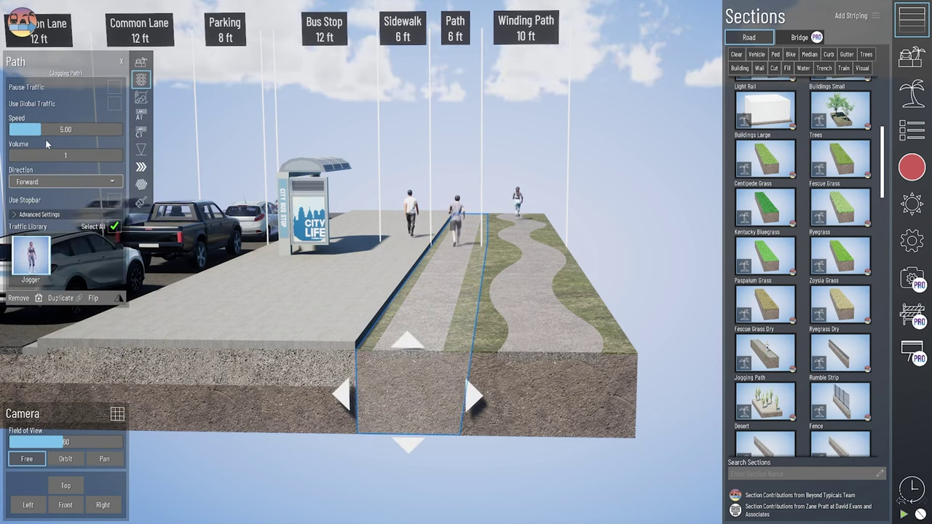
pyautogui.click(308, 354)
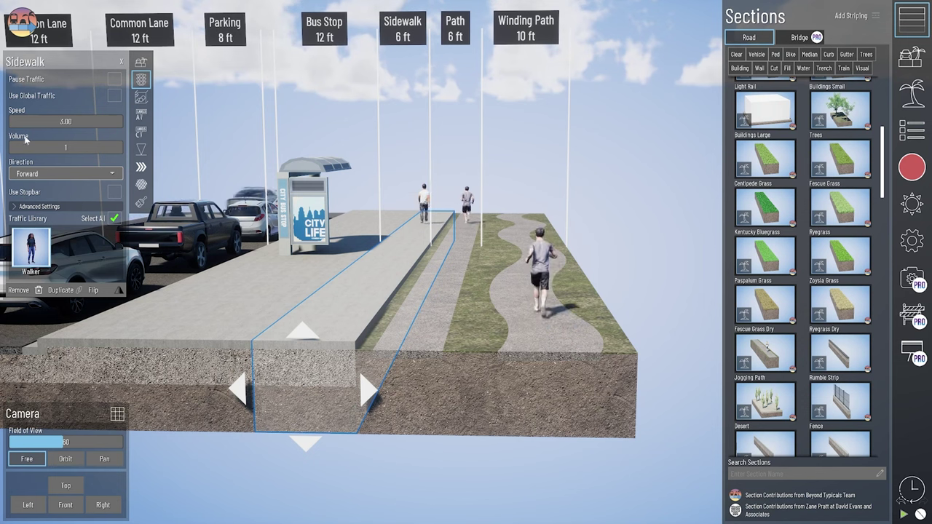
pyautogui.click(141, 64)
pyautogui.click(59, 164)
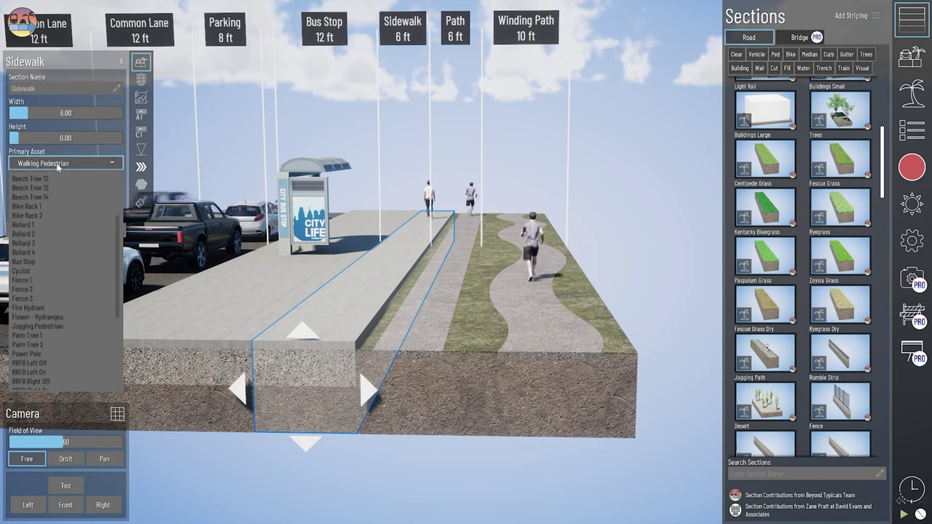
pyautogui.click(58, 326)
pyautogui.click(138, 80)
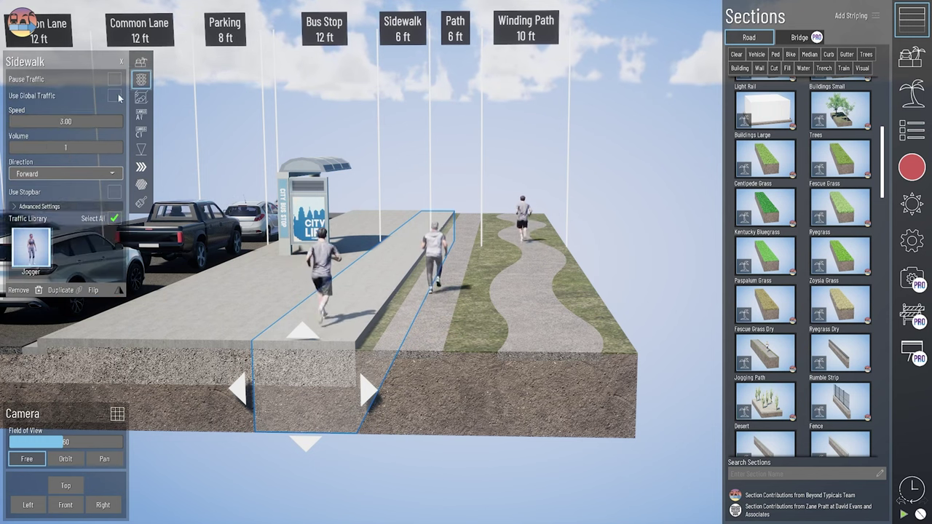
pyautogui.moveTo(22, 122); pyautogui.dragTo(32, 122)
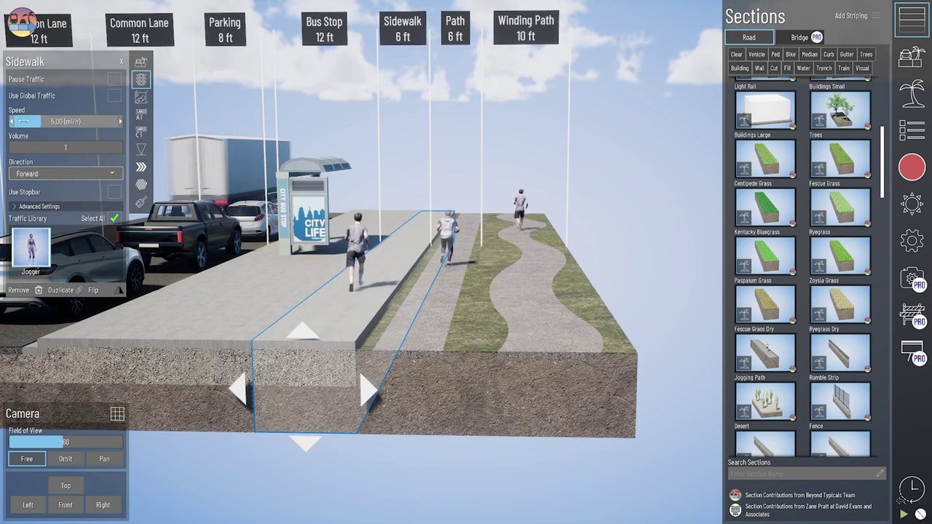
# Step: Set the jogging path's traffic speed to 3.00 and its primary asset to Walking Pedestrian
pyautogui.click(425, 363)
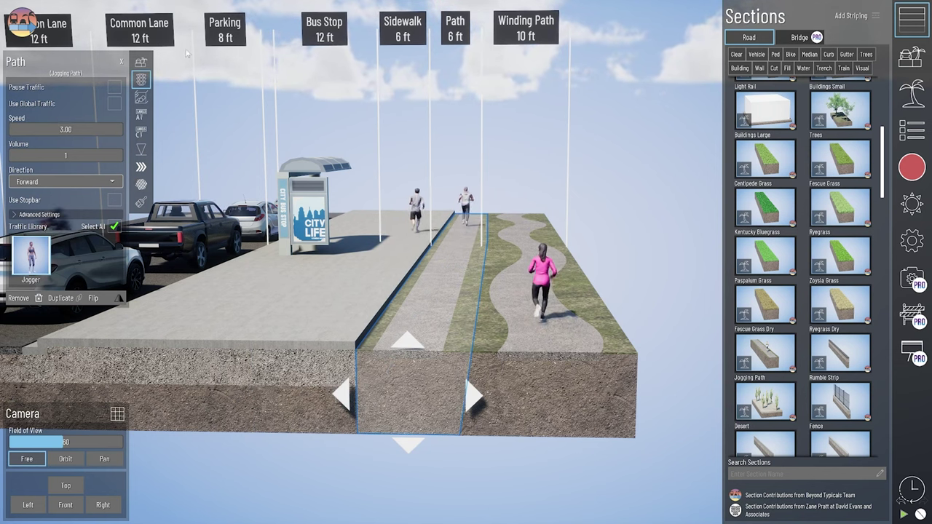
pyautogui.click(139, 63)
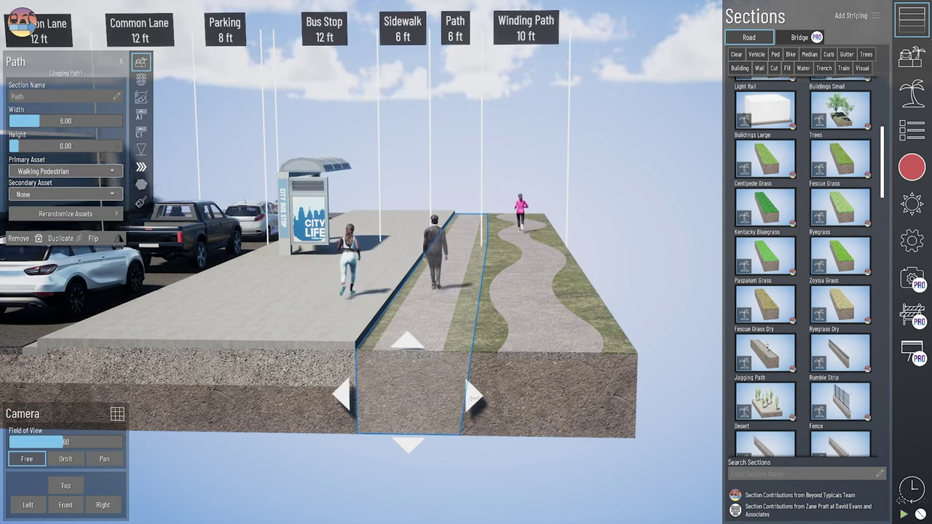
# Step: Widen the jogging path section to 9.5 ft and the winding path section to 12.6 ft
pyautogui.moveTo(475, 397); pyautogui.dragTo(521, 394)
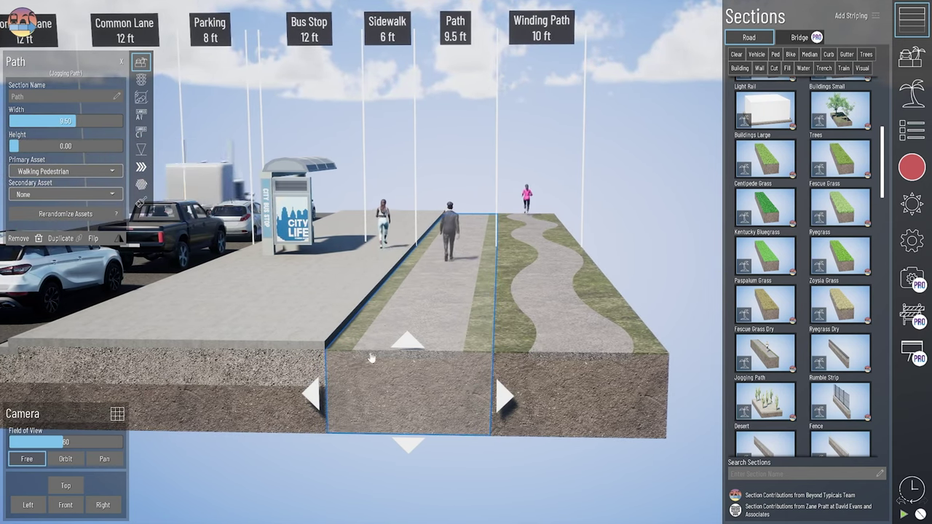
pyautogui.click(571, 391)
pyautogui.moveTo(682, 397); pyautogui.dragTo(740, 414)
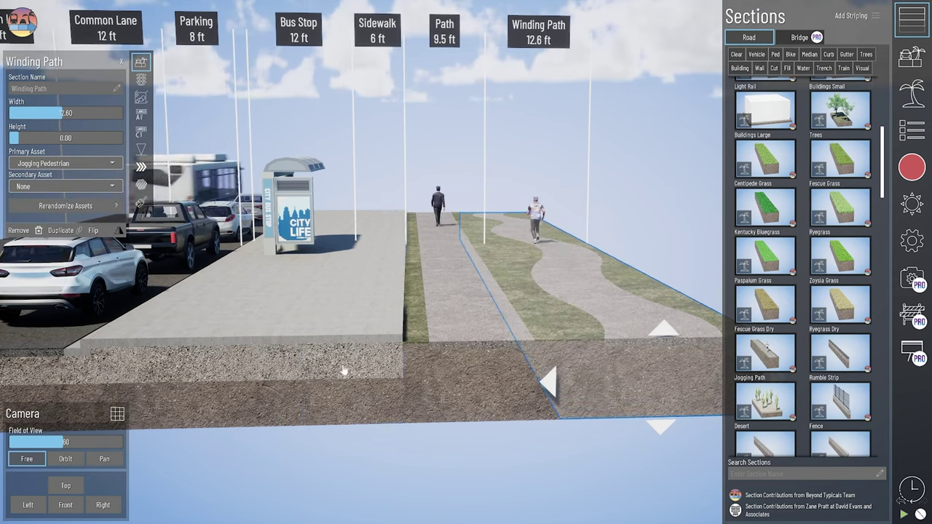
# Step: Insert a Flat Slope section between the sidewalk and the jogging path and set its width to 2 ft
pyautogui.click(359, 359)
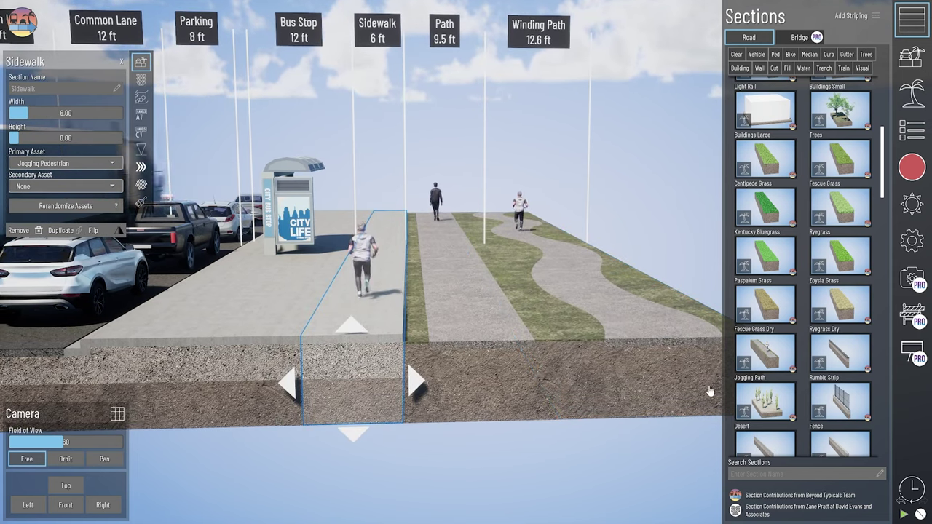
pyautogui.scroll(-12, 792, 323)
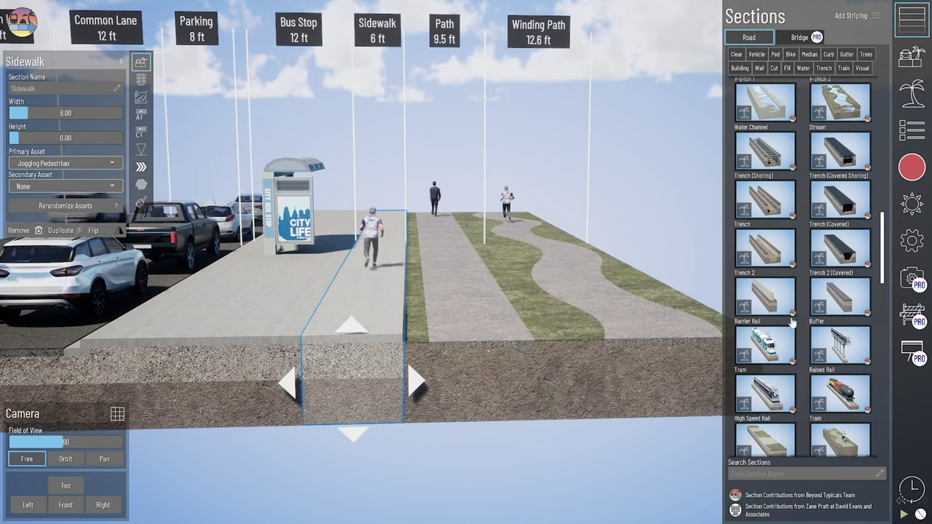
pyautogui.scroll(-10, 792, 323)
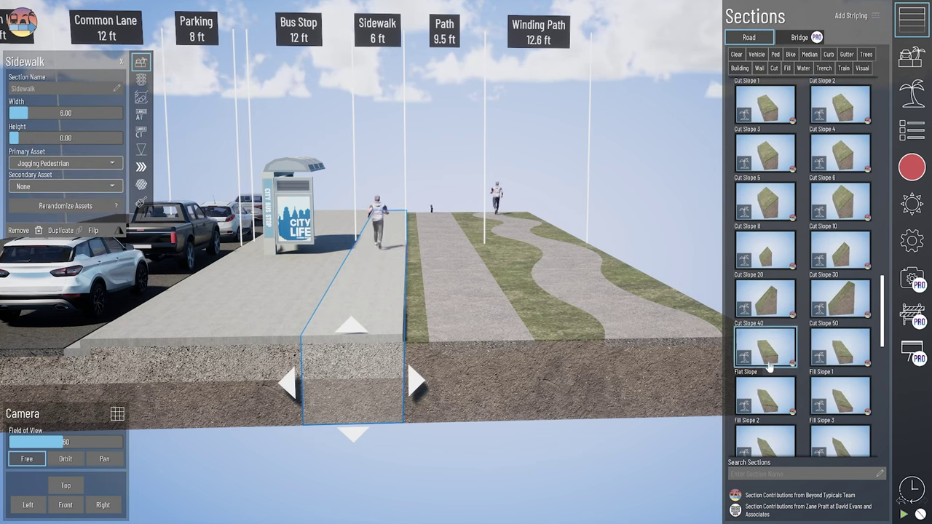
pyautogui.moveTo(770, 359); pyautogui.dragTo(364, 372)
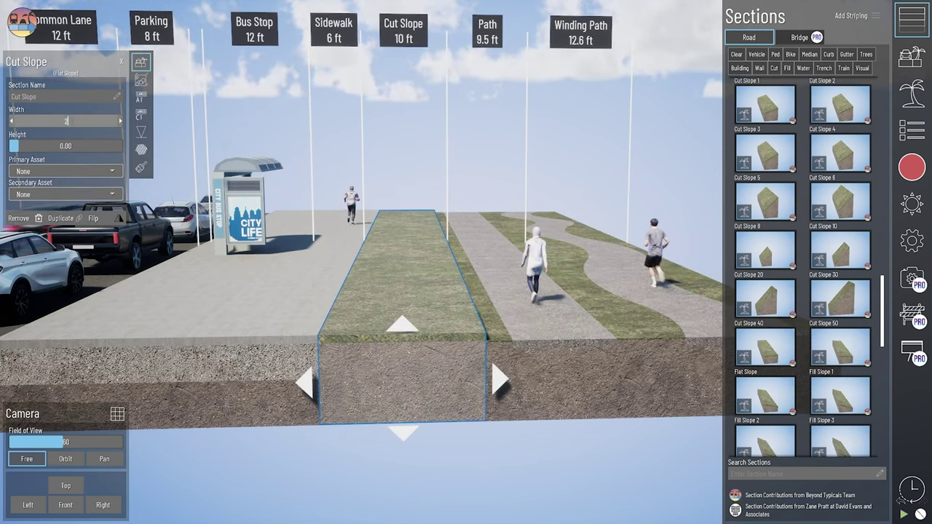
pyautogui.press('Return')
# Step: Set the sidewalk's traffic to walkers at speed 3.00 and volume 50, and deselect the section
pyautogui.press('Left')
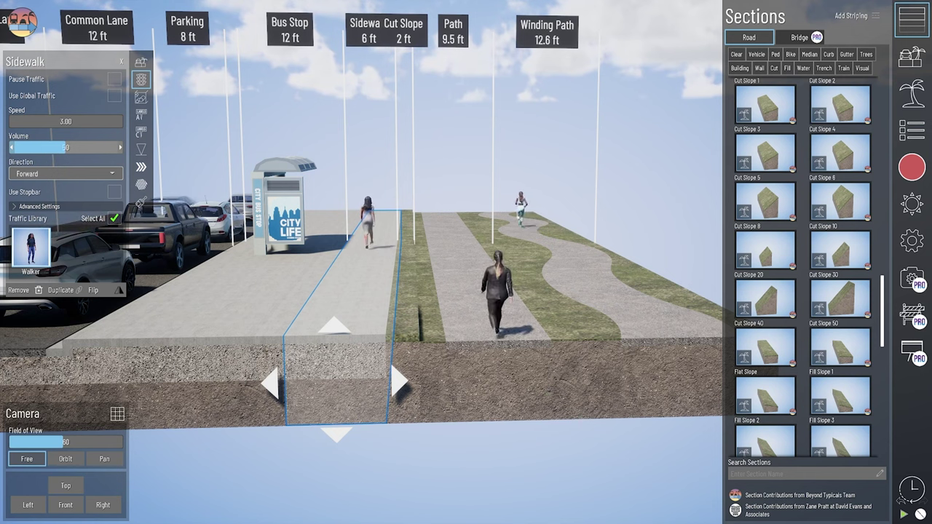
pyautogui.moveTo(292, 266); pyautogui.dragTo(429, 320, button='right')
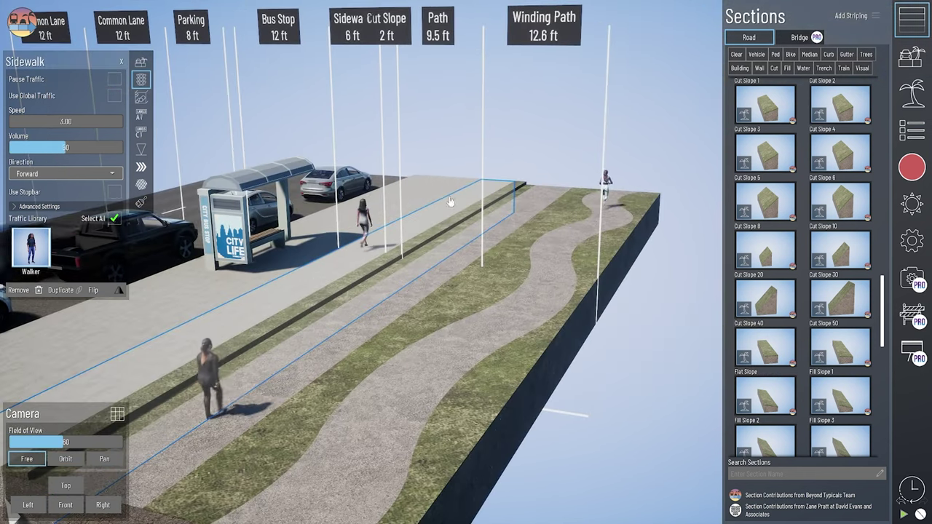
pyautogui.click(516, 148)
pyautogui.scroll(2, 437, 251)
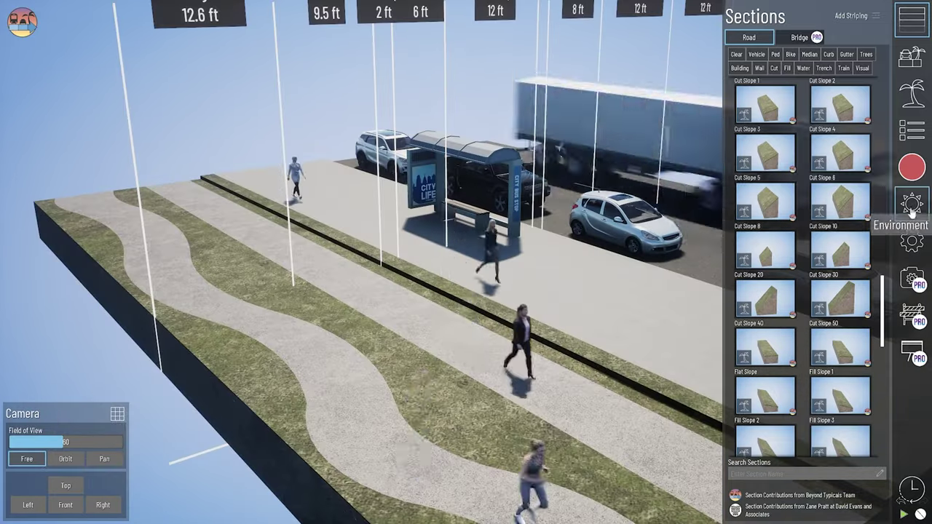
# Step: Open the gender and ethnicity distribution options in the traffic settings and examine the pedestrians on the sidewalk
pyautogui.click(912, 204)
pyautogui.click(911, 241)
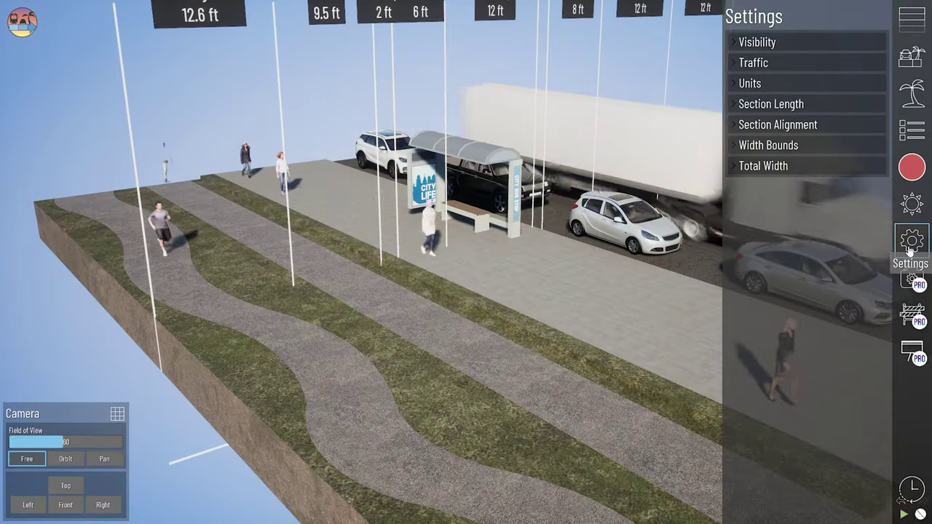
pyautogui.click(736, 64)
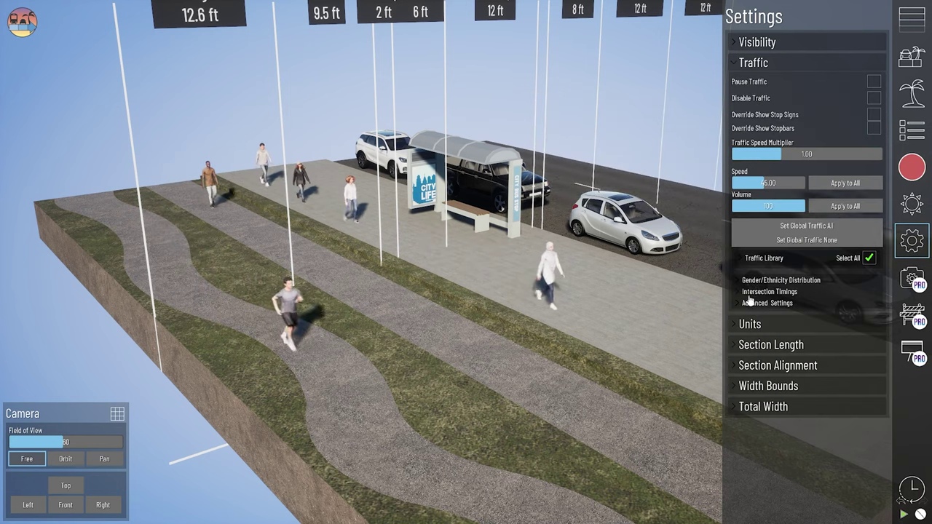
pyautogui.click(758, 281)
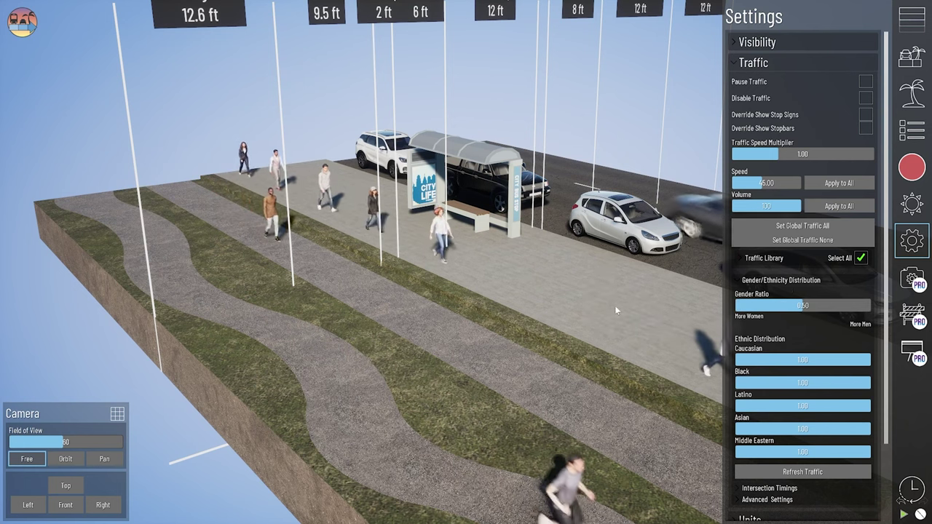
pyautogui.moveTo(612, 290); pyautogui.dragTo(454, 294)
pyautogui.scroll(4, 267, 293)
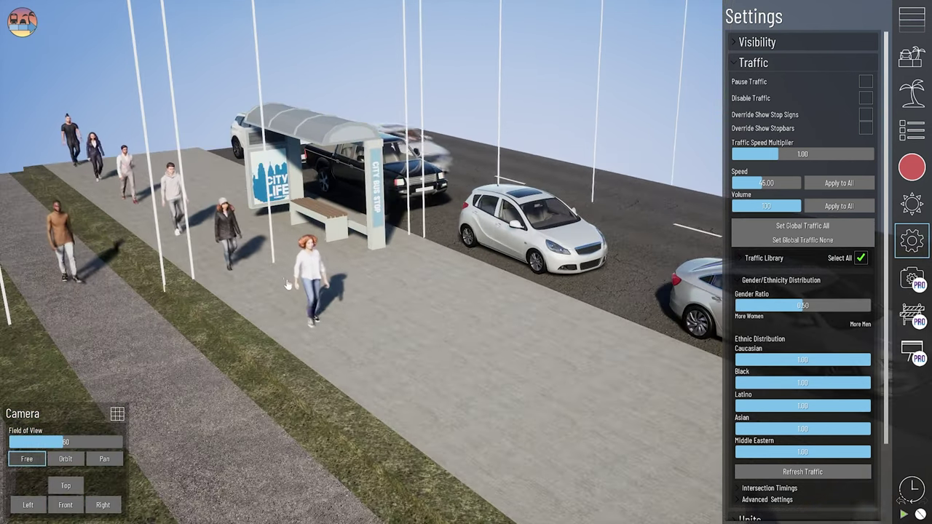
pyautogui.moveTo(182, 289); pyautogui.dragTo(283, 289)
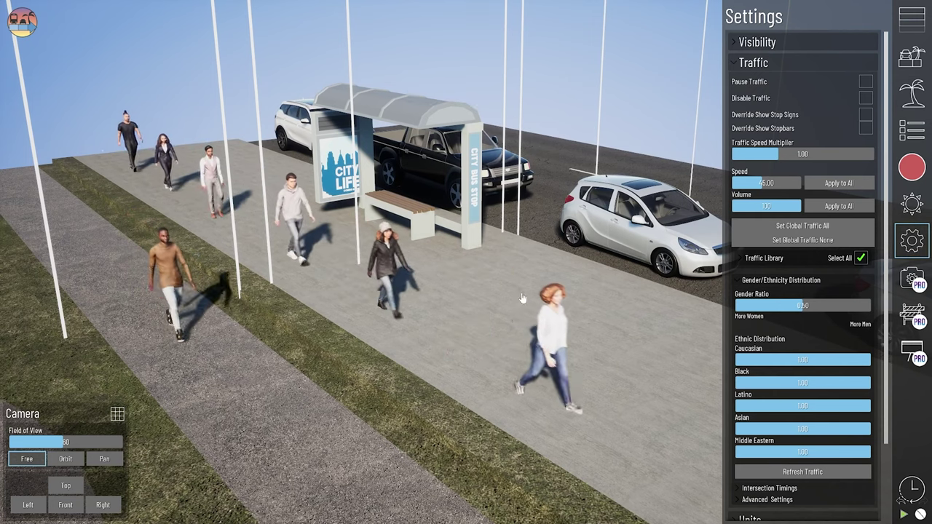
# Step: Set the ethnic distribution to Caucasian 0.76, Black 0.67, Latino 0.75, Asian 0.64 and Middle Eastern 0.62, and refresh the traffic
pyautogui.moveTo(803, 306); pyautogui.dragTo(838, 313)
pyautogui.scroll(-1, 840, 335)
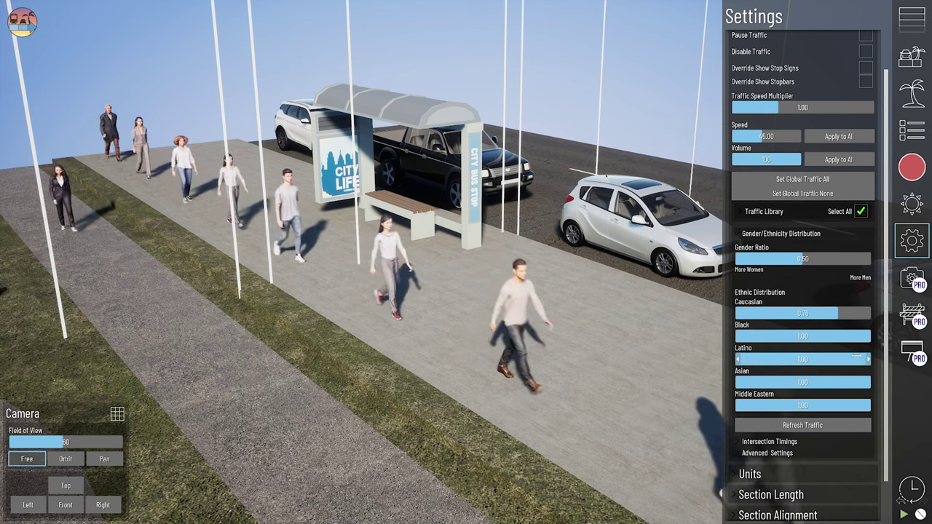
pyautogui.moveTo(852, 359); pyautogui.dragTo(819, 405)
pyautogui.moveTo(852, 337); pyautogui.dragTo(826, 337)
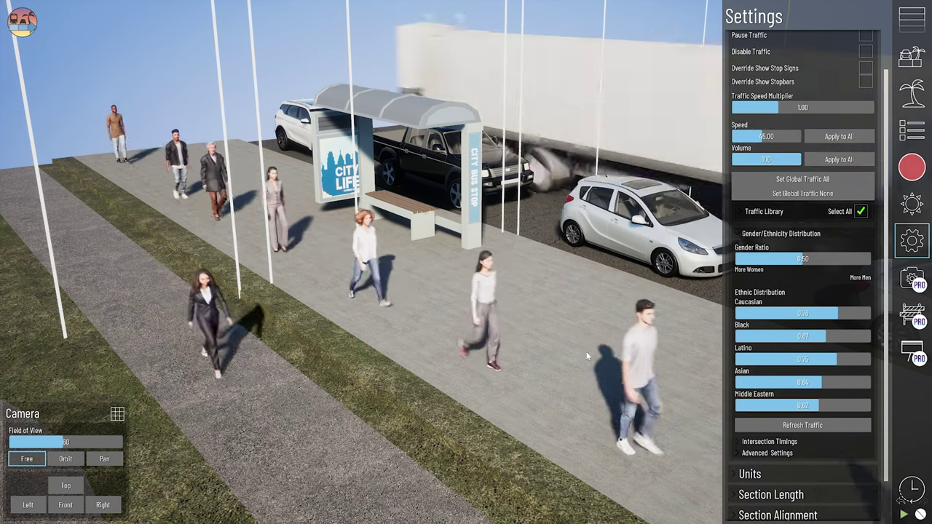
pyautogui.click(785, 428)
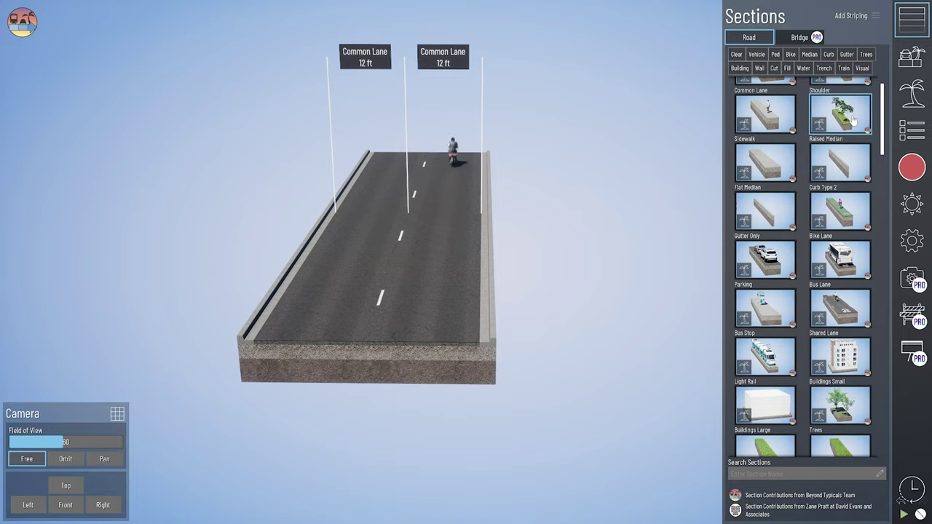
# Step: Add a Raised Median section along the left edge of the two-lane road and inspect its grass, curb and base
pyautogui.moveTo(852, 120); pyautogui.dragTo(284, 333)
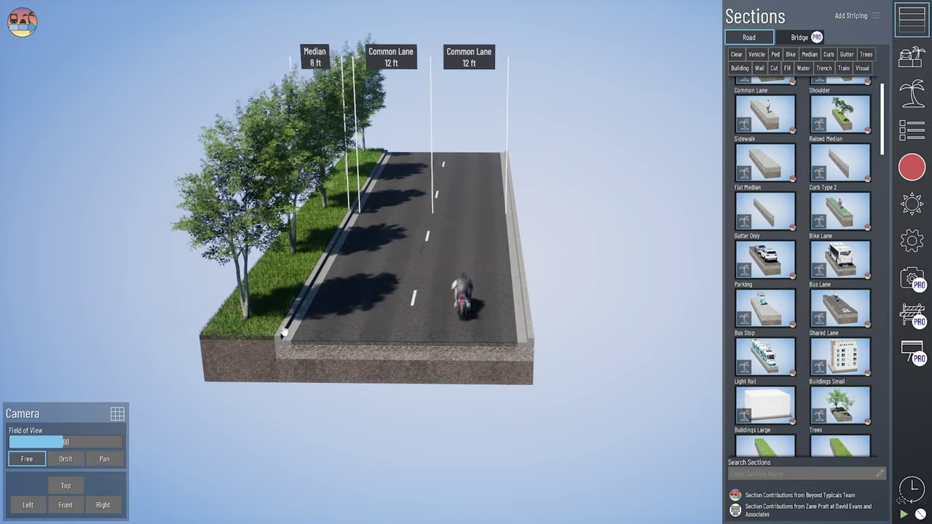
pyautogui.moveTo(264, 334); pyautogui.dragTo(314, 333, button='middle')
pyautogui.scroll(4, 285, 354)
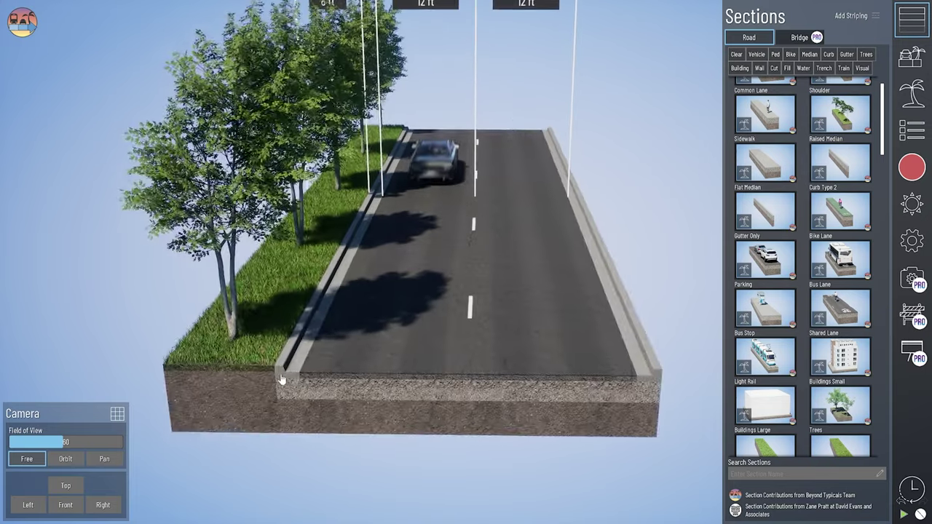
pyautogui.moveTo(283, 381); pyautogui.dragTo(292, 368, button='right')
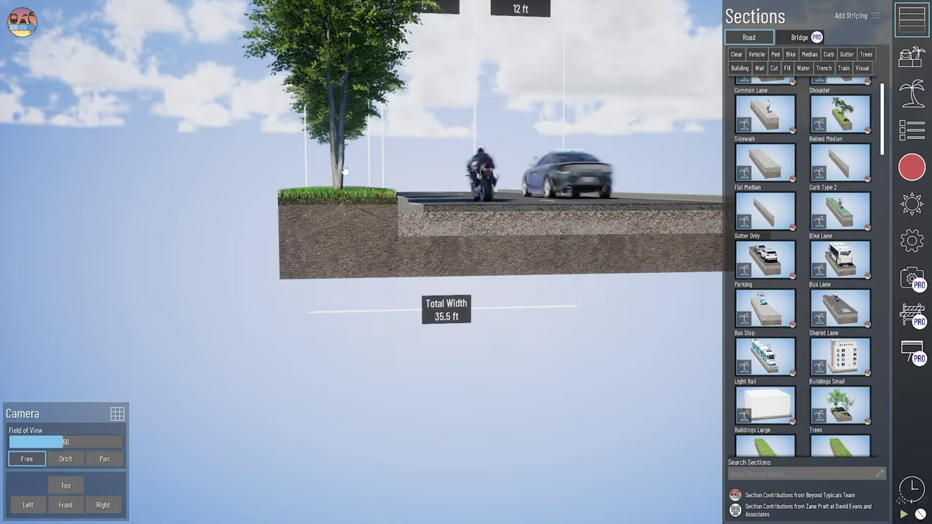
pyautogui.scroll(3, 364, 181)
pyautogui.moveTo(341, 187); pyautogui.dragTo(346, 194, button='middle')
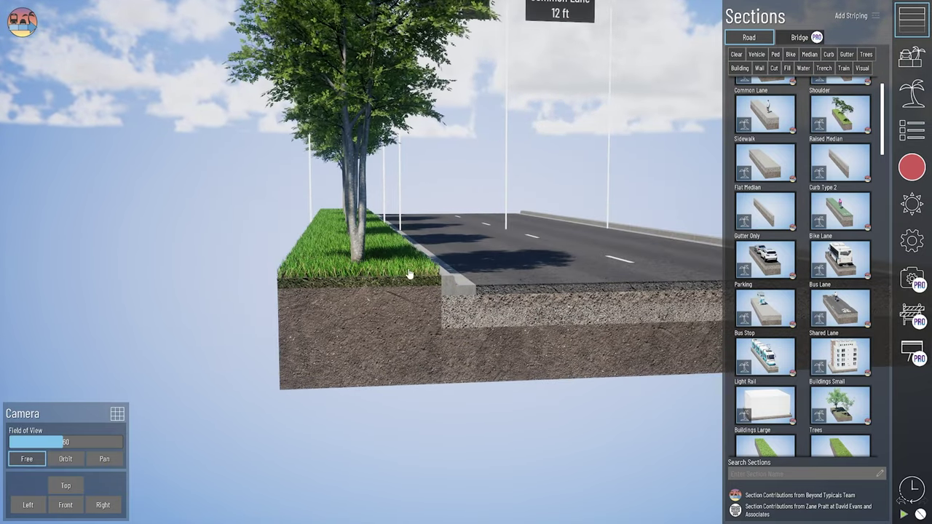
pyautogui.moveTo(360, 298); pyautogui.dragTo(357, 305, button='middle')
pyautogui.scroll(3, 288, 304)
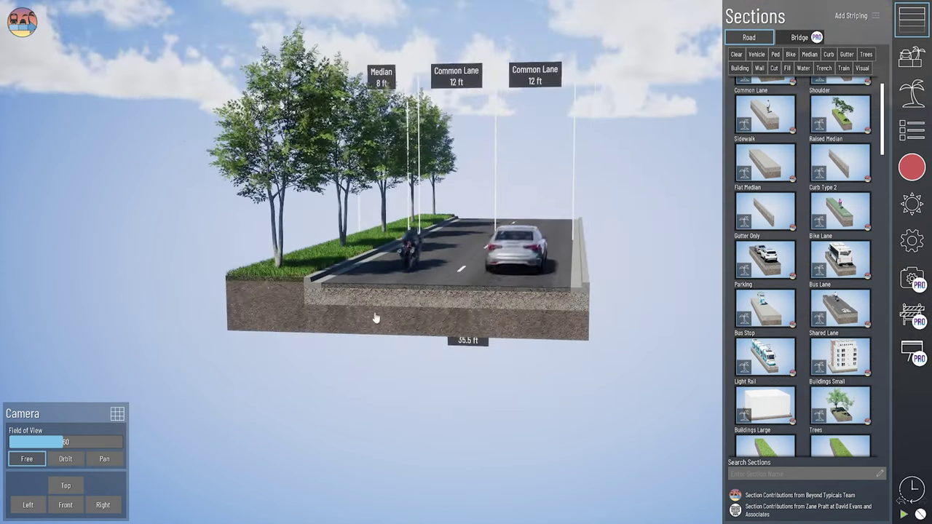
# Step: Add Centipede, Fescue, Kentucky Bluegrass, Ryegrass, Paspalum, Zoysia, Fescue Dry and Ryegrass Dry grass sections side by side beyond the road's right curb
pyautogui.scroll(-2, 810, 228)
pyautogui.scroll(-4, 810, 227)
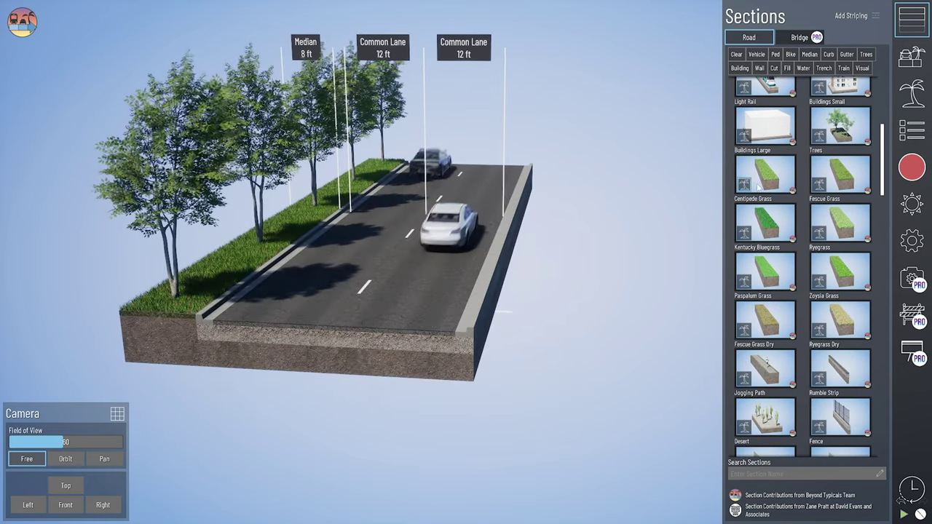
pyautogui.moveTo(765, 175); pyautogui.dragTo(535, 283)
pyautogui.moveTo(841, 175); pyautogui.dragTo(548, 306)
pyautogui.moveTo(765, 223); pyautogui.dragTo(623, 285)
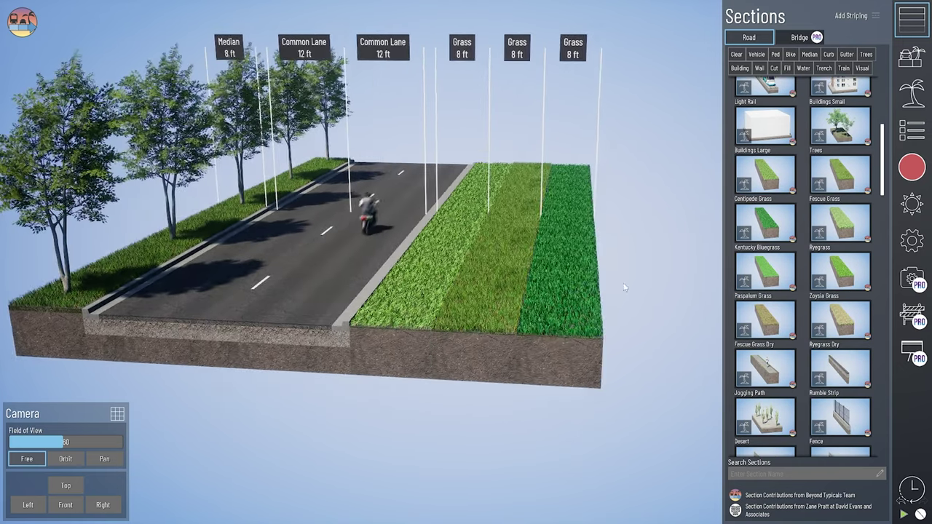
pyautogui.moveTo(840, 223); pyautogui.dragTo(595, 314)
pyautogui.moveTo(765, 272); pyautogui.dragTo(632, 318)
pyautogui.moveTo(840, 271); pyautogui.dragTo(645, 320)
pyautogui.moveTo(766, 321); pyautogui.dragTo(670, 329)
pyautogui.moveTo(831, 322); pyautogui.dragTo(646, 338)
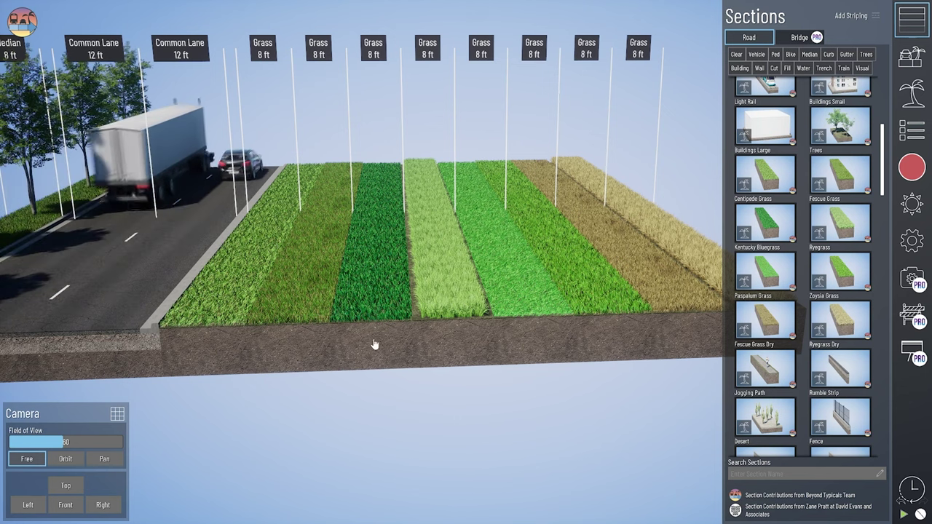
pyautogui.moveTo(408, 358); pyautogui.dragTo(415, 361, button='middle')
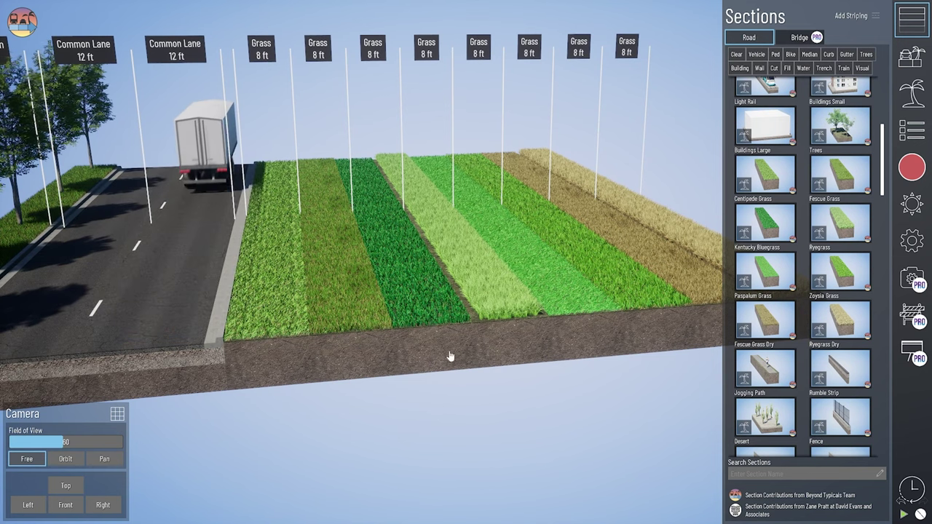
# Step: Narrow the Fescue and Centipede grass sections to 6 ft each
pyautogui.click(356, 356)
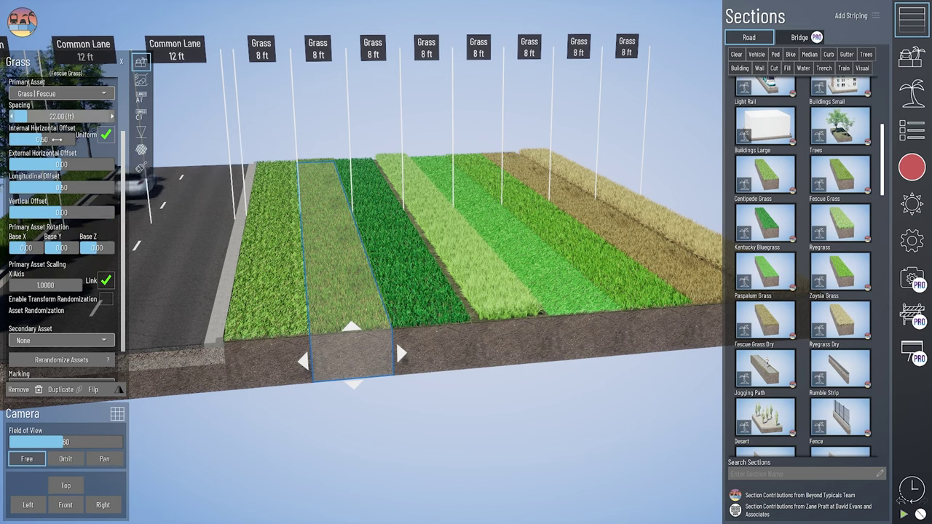
pyautogui.scroll(1, 58, 130)
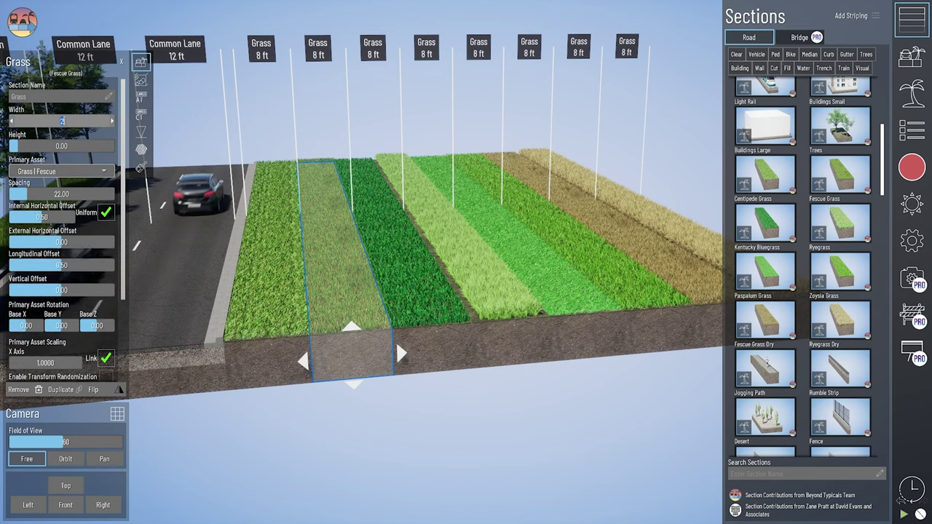
pyautogui.press('Return')
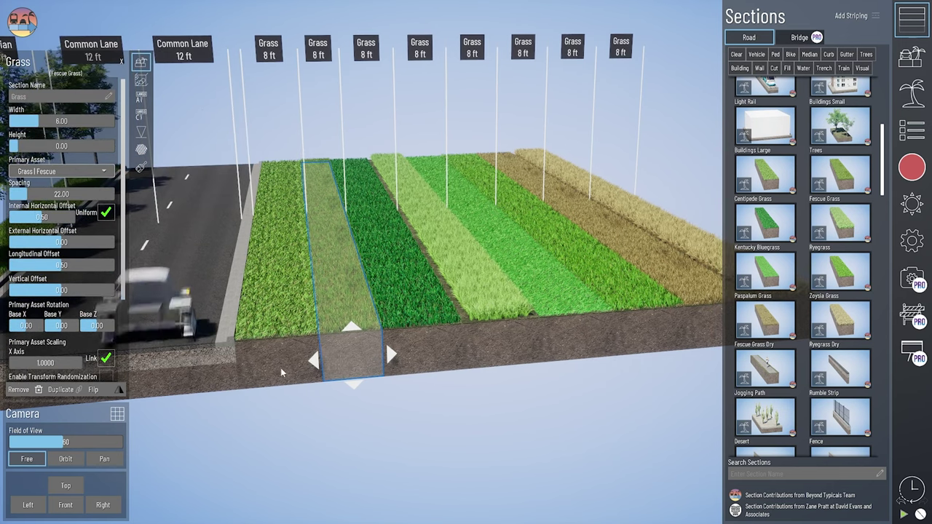
pyautogui.click(280, 368)
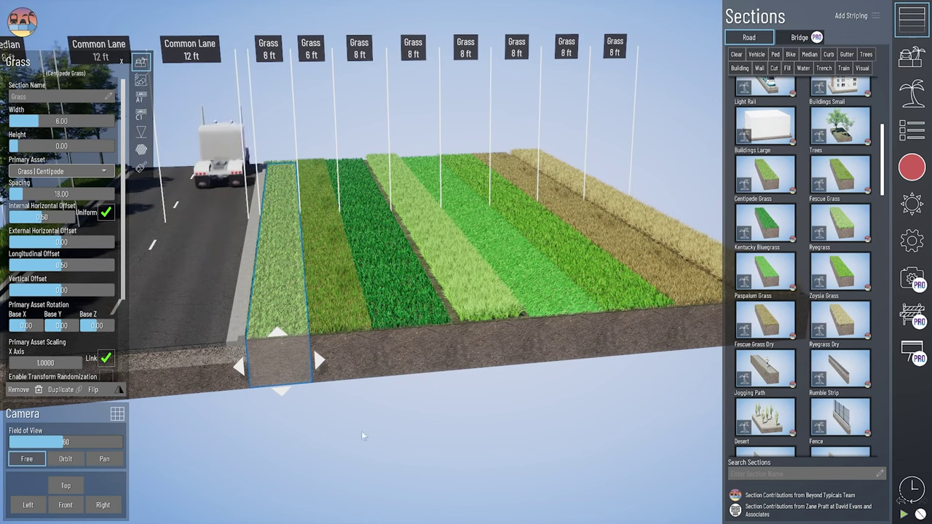
# Step: Widen the Fescue grass section to 16 ft and inspect its grass coverage
pyautogui.click(340, 341)
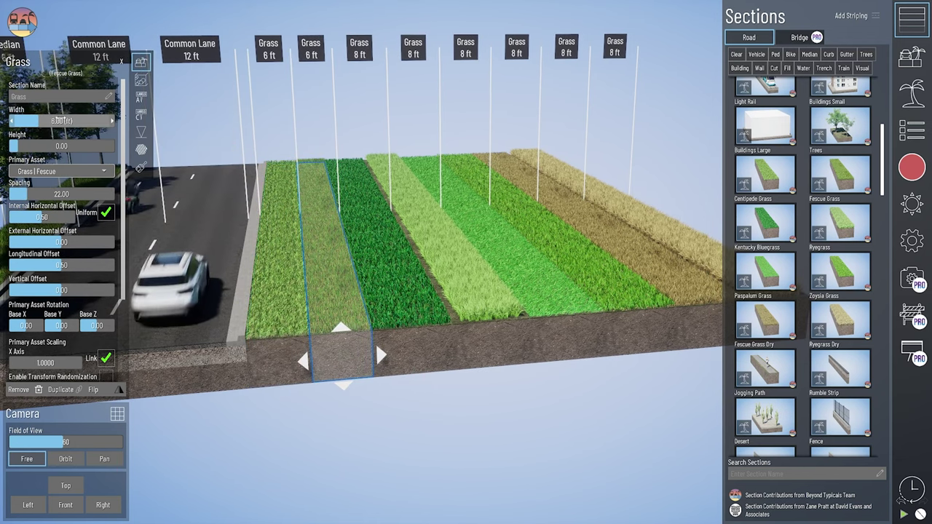
pyautogui.write('2.0')
pyautogui.press('Return')
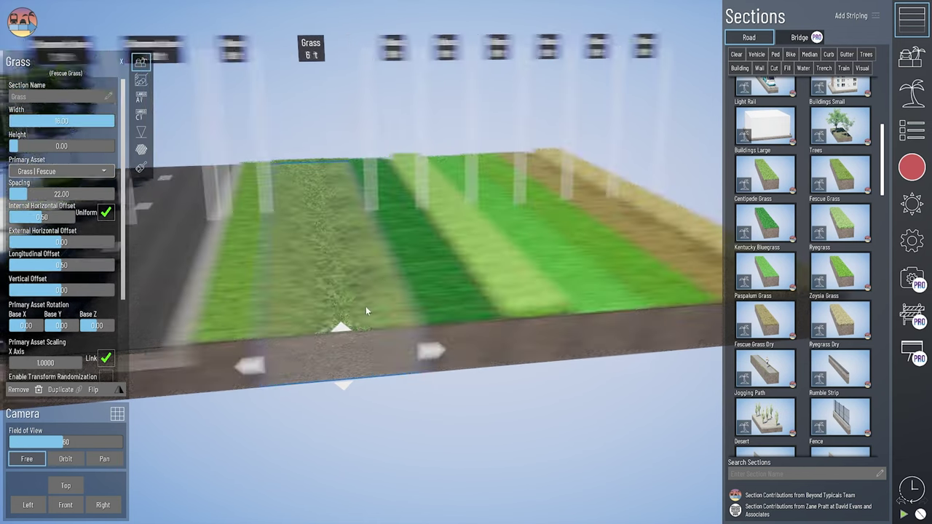
pyautogui.scroll(5, 306, 314)
pyautogui.moveTo(284, 337); pyautogui.dragTo(356, 362, button='middle')
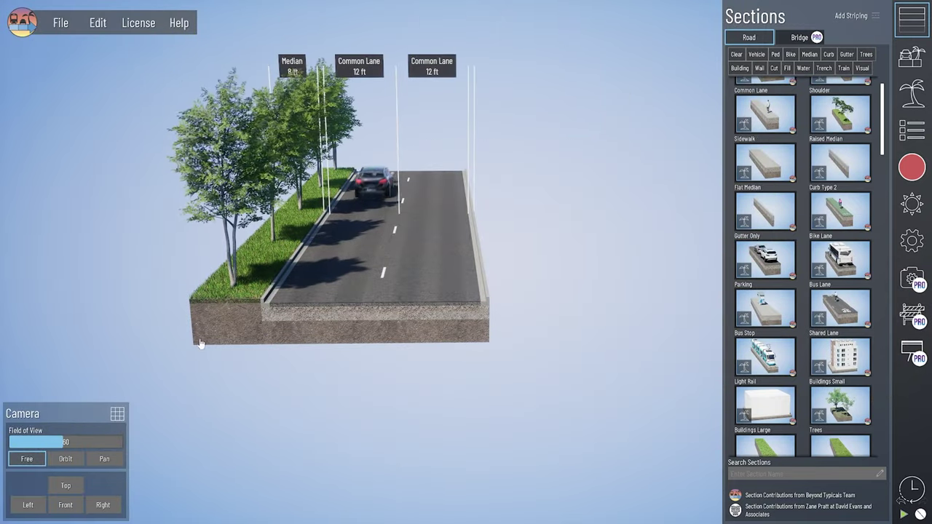
# Step: Add a Trees section on the right side of the road and replace the median on the left side with a Desert section
pyautogui.click(821, 413)
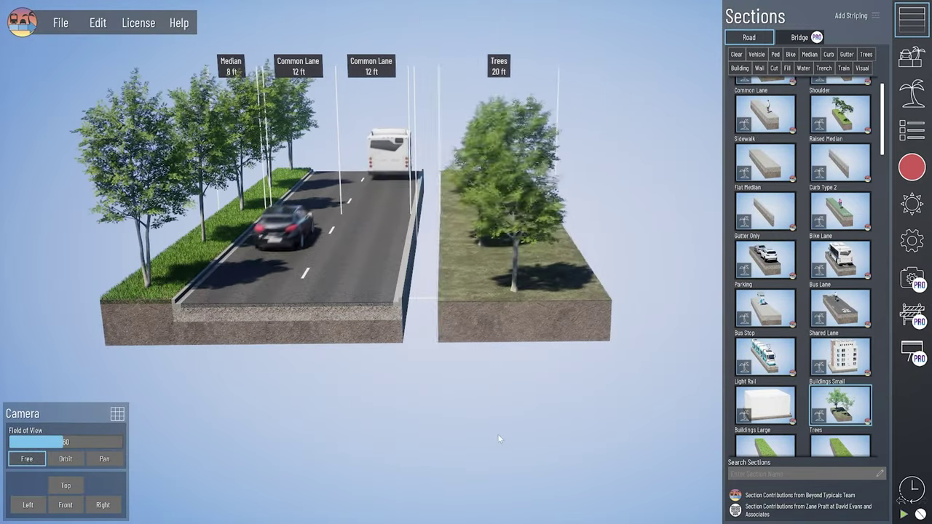
pyautogui.scroll(-2, 828, 379)
pyautogui.scroll(-4, 828, 372)
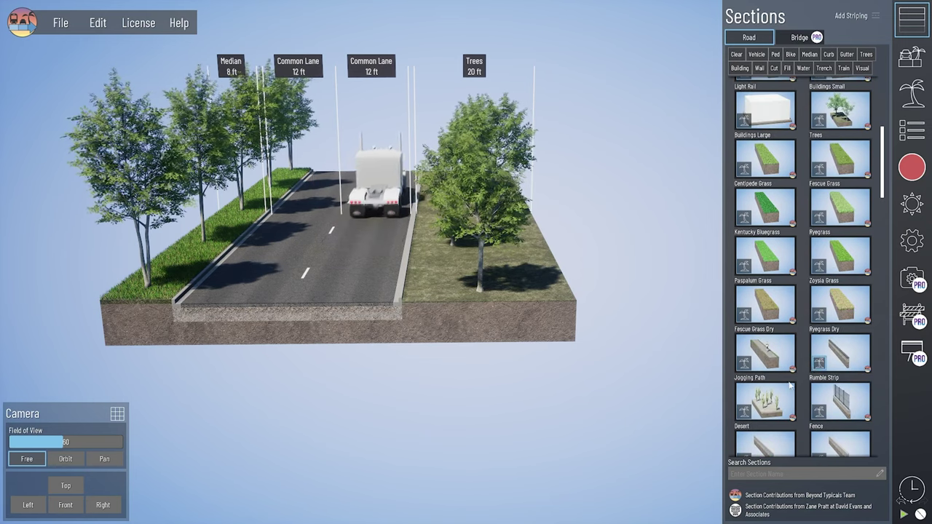
pyautogui.click(765, 401)
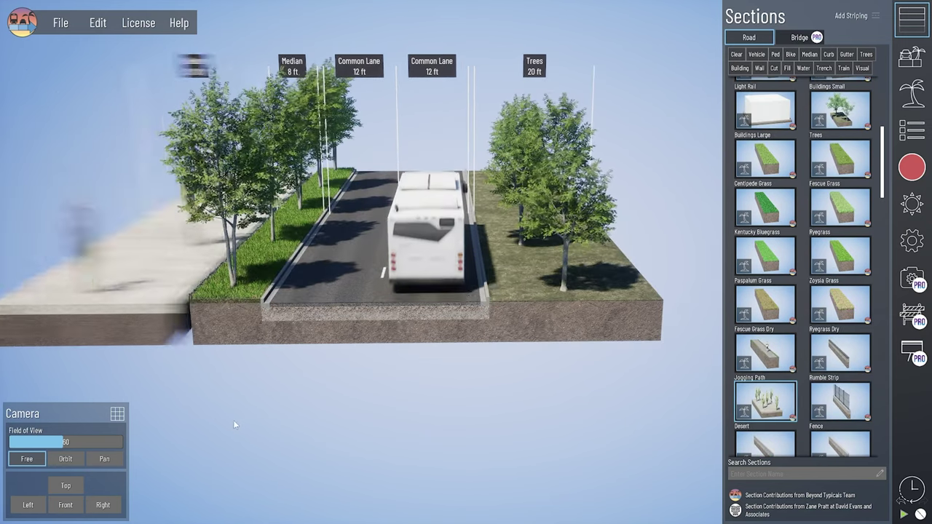
pyautogui.click(243, 316)
pyautogui.press('Delete')
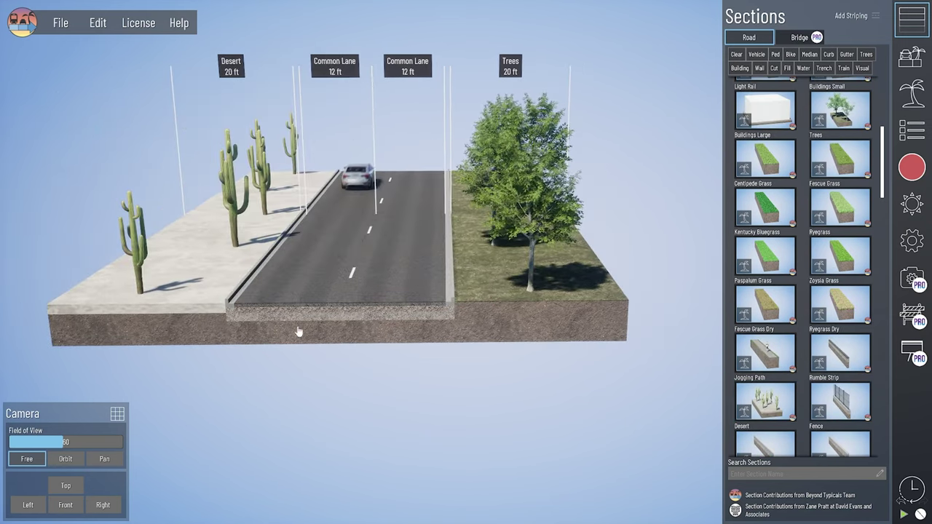
# Step: Toggle uniform asset placement on and off for the Desert section and set its internal horizontal offset to 0.52
pyautogui.moveTo(431, 395); pyautogui.dragTo(266, 372, button='right')
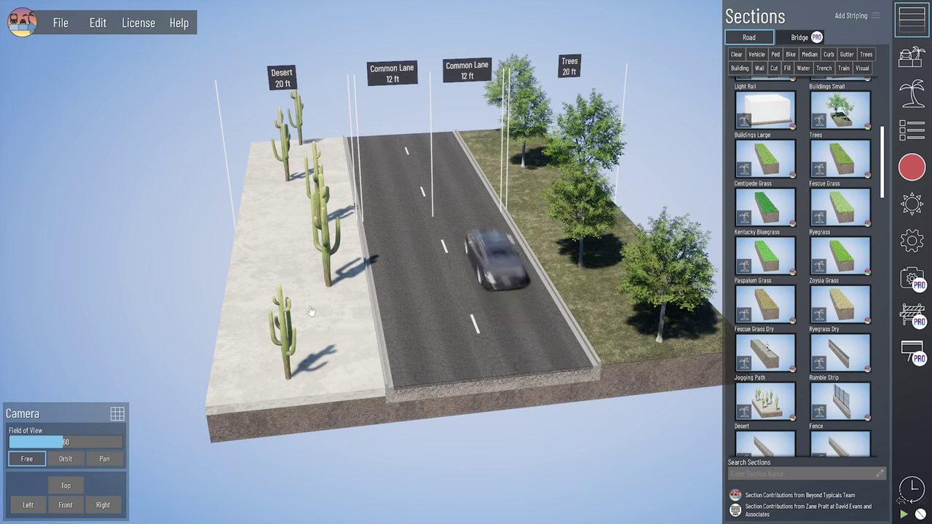
pyautogui.scroll(2, 297, 419)
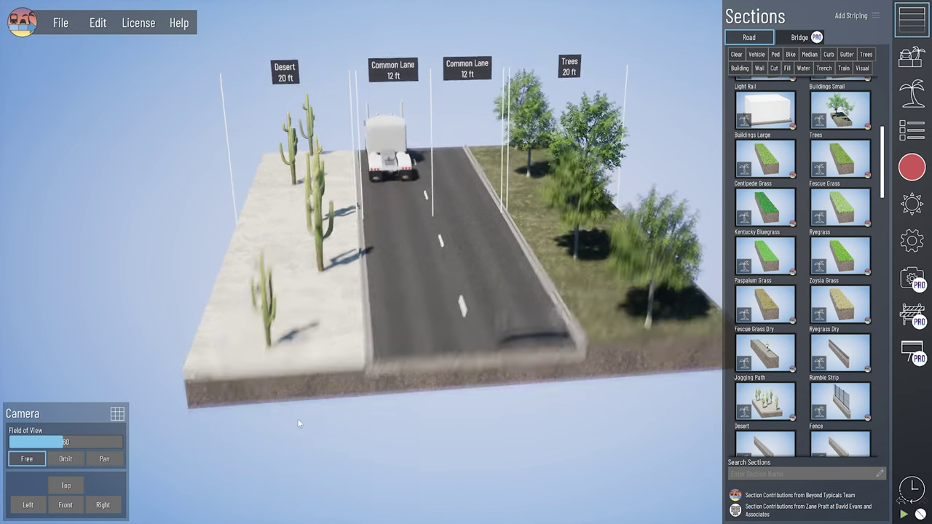
pyautogui.click(308, 366)
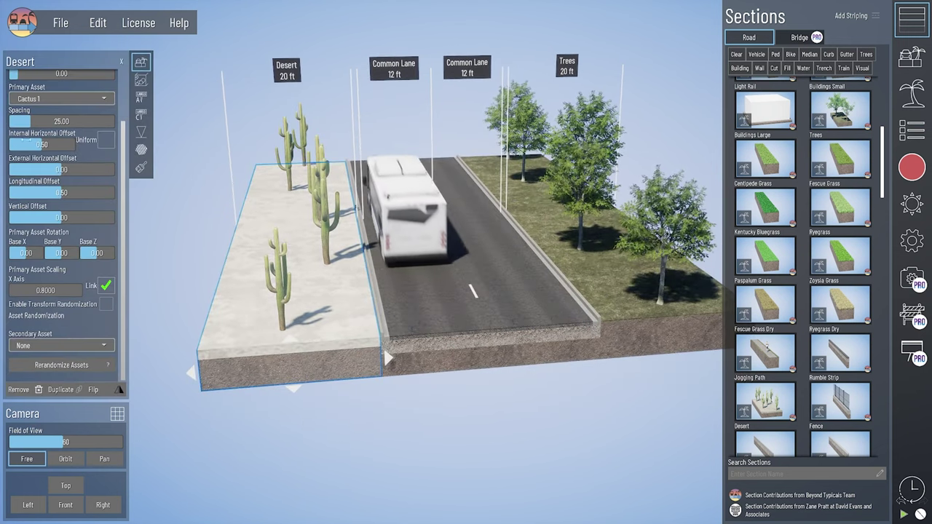
pyautogui.scroll(1, 99, 169)
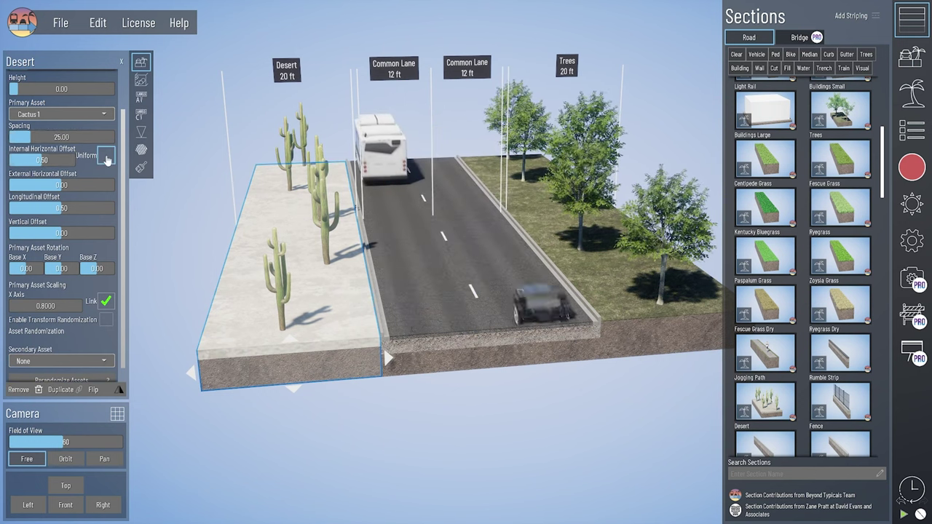
pyautogui.click(106, 157)
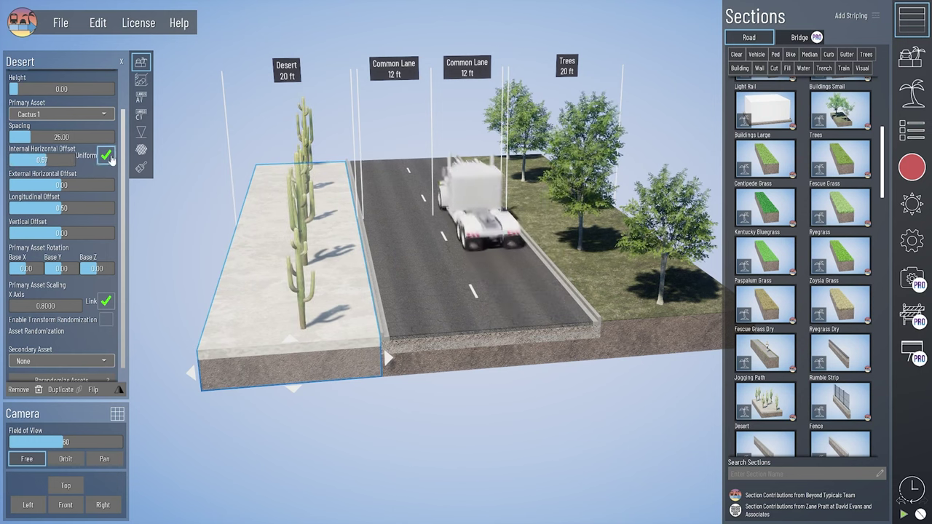
pyautogui.click(107, 158)
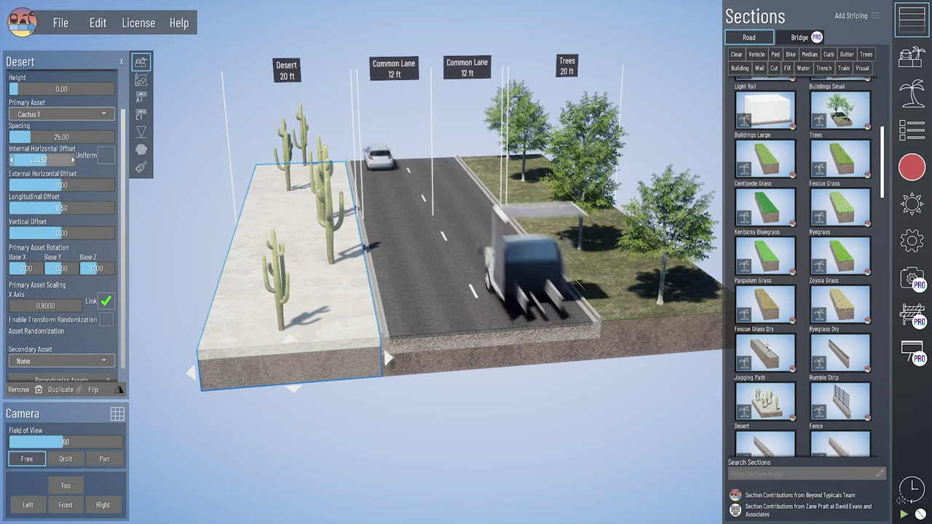
pyautogui.moveTo(39, 160); pyautogui.dragTo(67, 160)
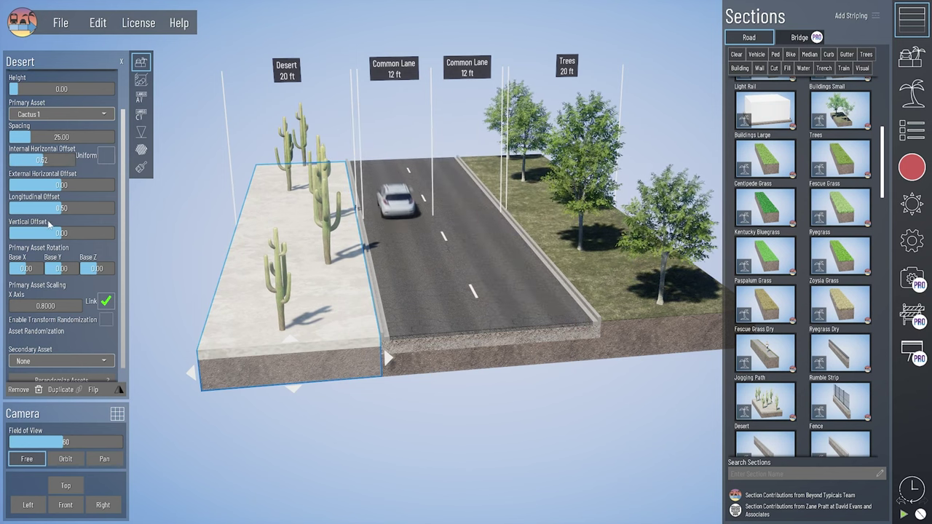
# Step: Enable transform randomization for the Desert cacti, with a maximum rotation of 40 and a maximum added scale of 0.75
pyautogui.scroll(-1, 60, 283)
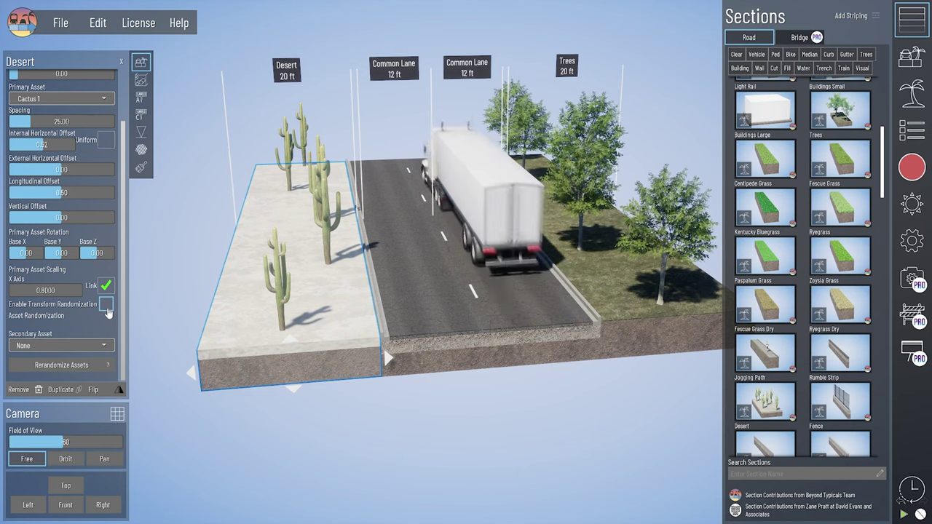
pyautogui.click(106, 304)
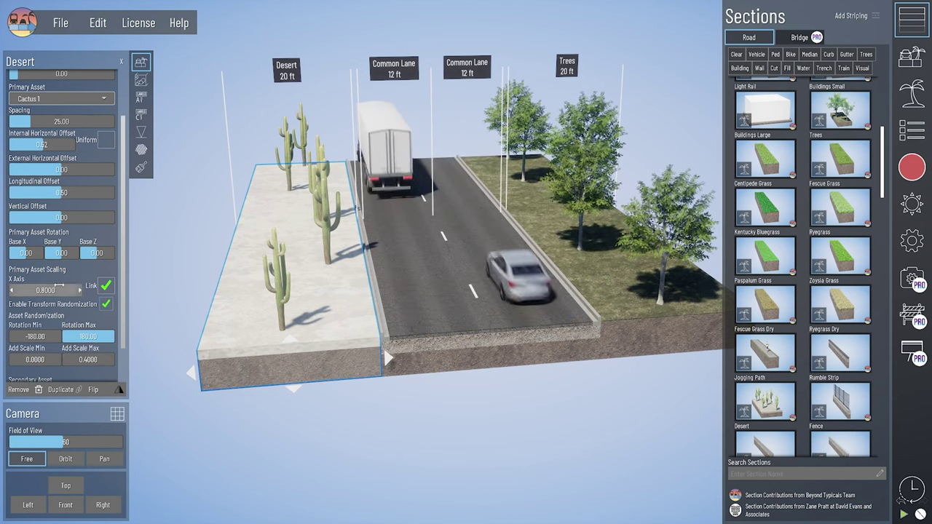
pyautogui.scroll(-2, 46, 306)
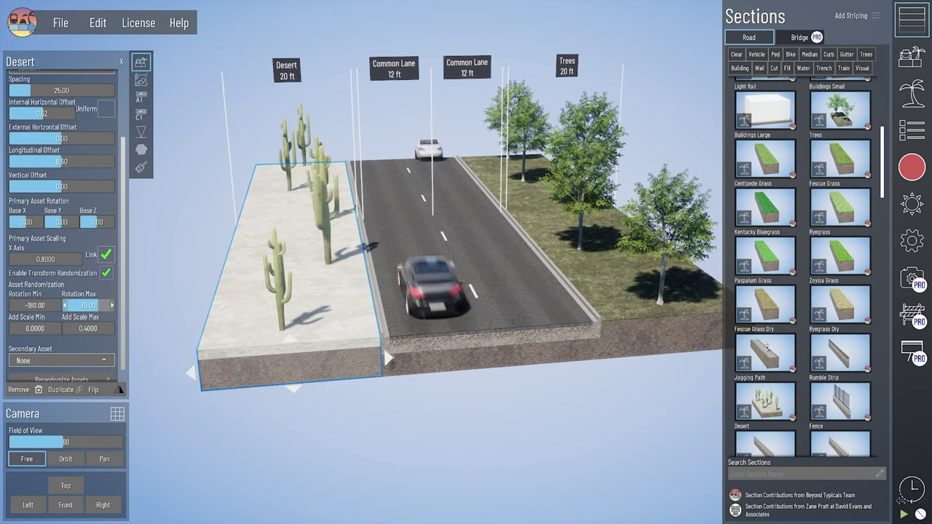
pyautogui.moveTo(98, 306); pyautogui.dragTo(94, 306)
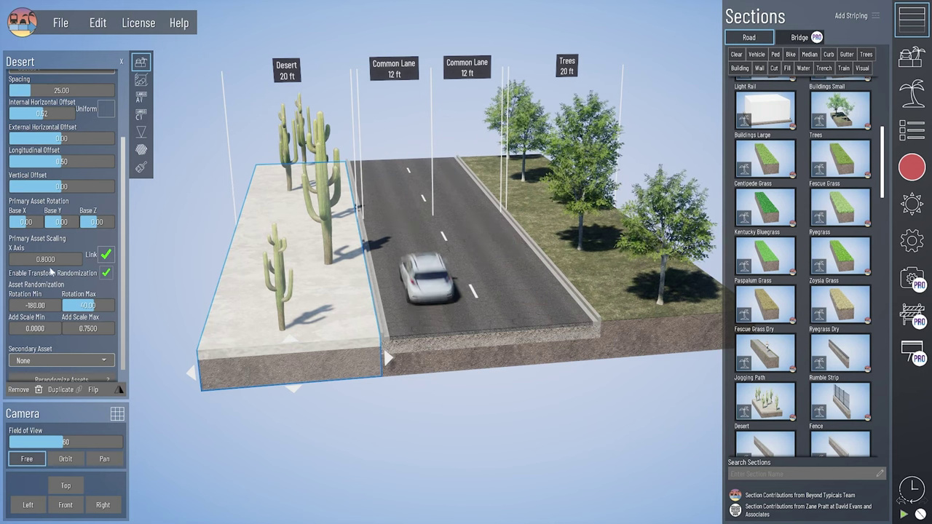
# Step: Set the cacti's X-axis scale to 0.75 and rerandomize the Desert section's assets several times
pyautogui.scroll(-1, 85, 310)
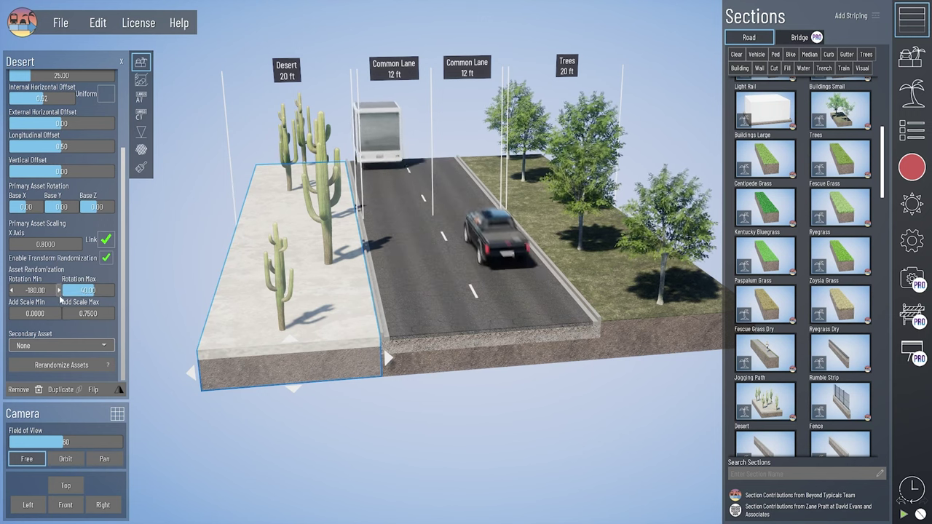
pyautogui.moveTo(65, 245); pyautogui.dragTo(58, 245)
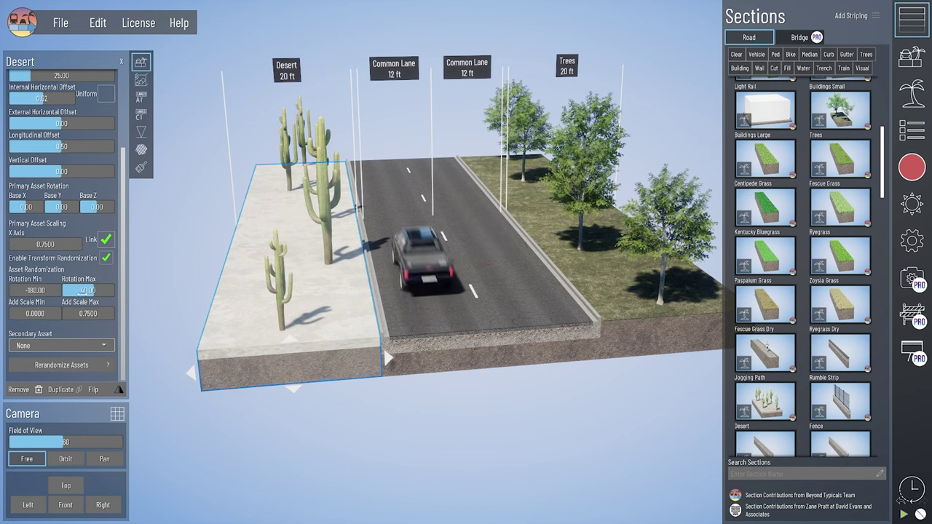
pyautogui.click(60, 370)
pyautogui.click(62, 368)
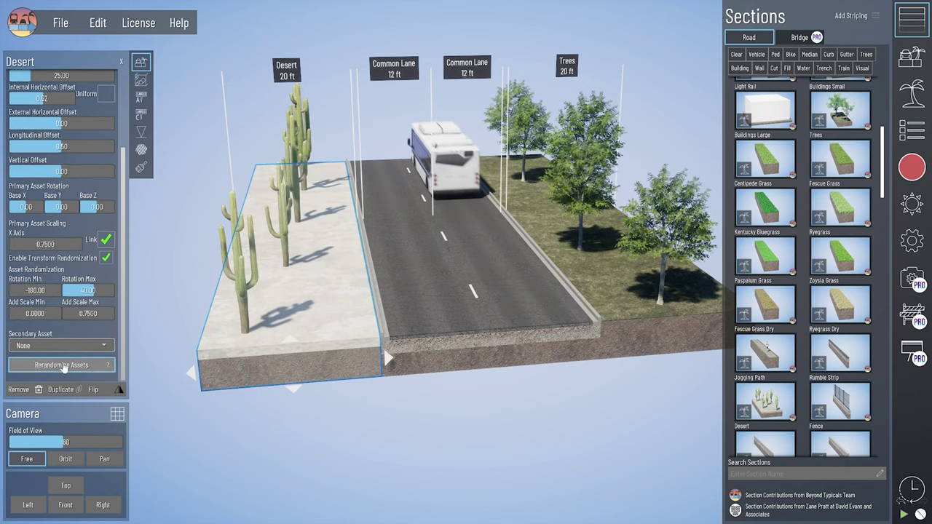
pyautogui.click(64, 368)
pyautogui.click(66, 367)
pyautogui.click(66, 367)
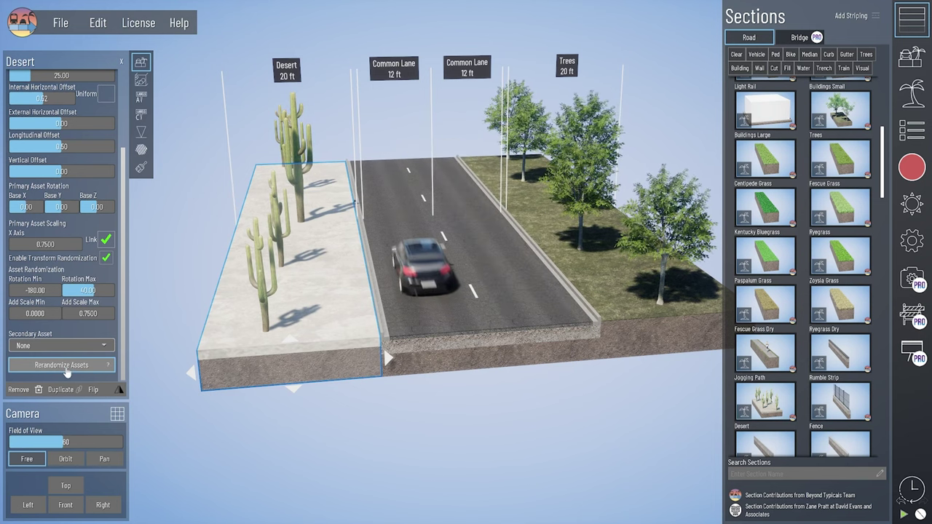
pyautogui.click(66, 371)
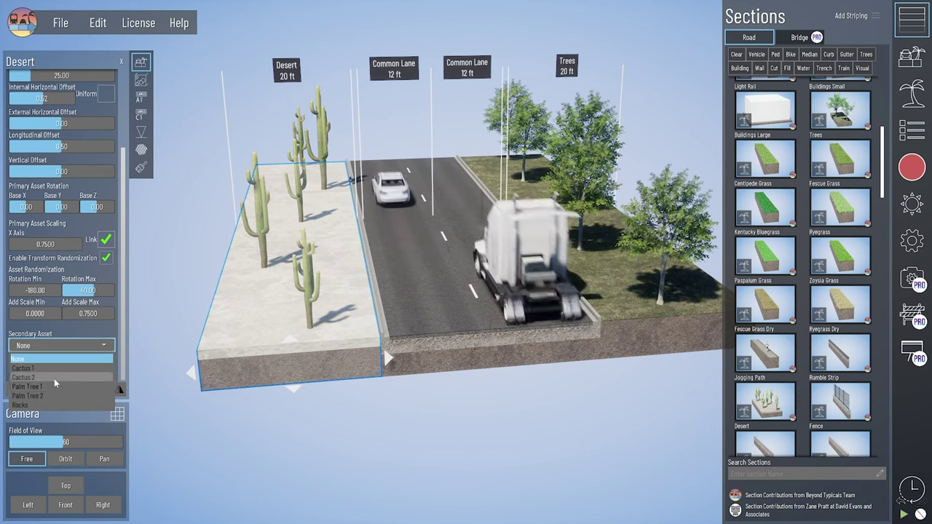
# Step: Add Rocks as the Desert section's secondary asset with 37 ft spacing and an internal horizontal offset of 0.66
pyautogui.click(52, 403)
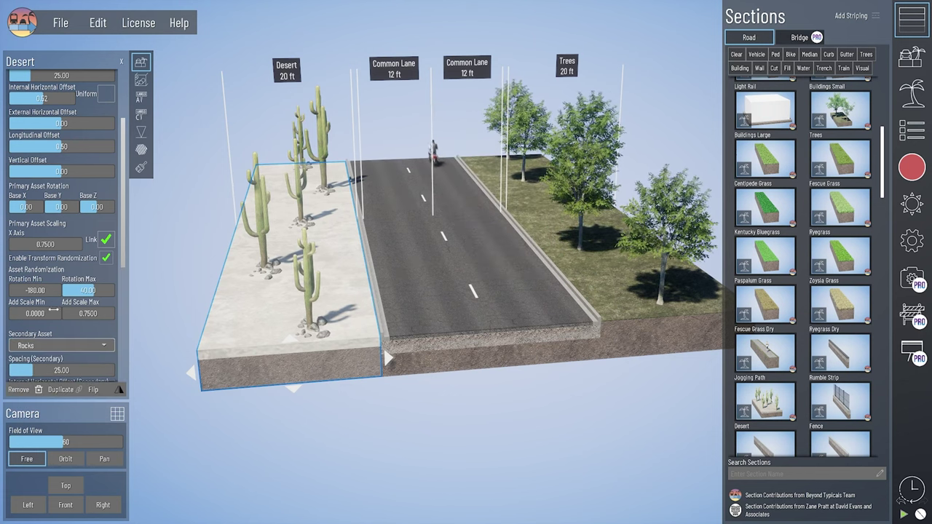
pyautogui.scroll(-3, 53, 309)
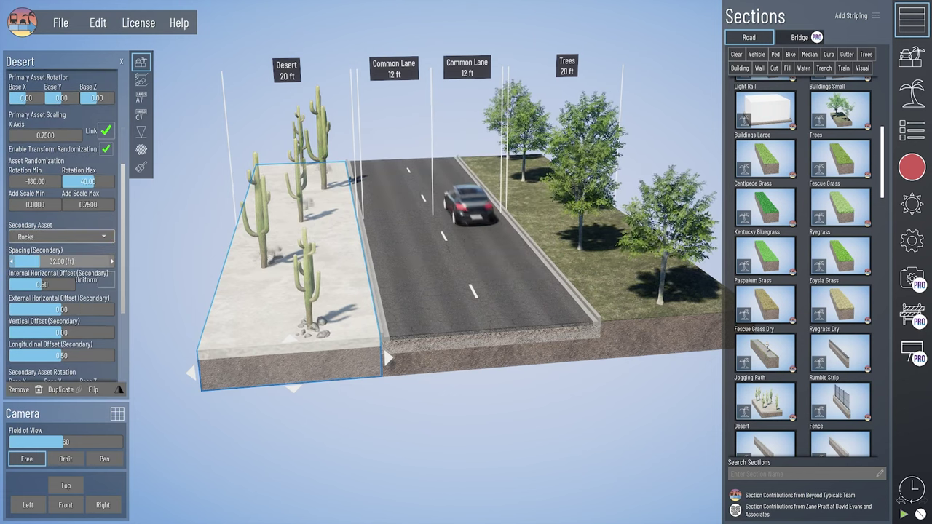
pyautogui.moveTo(39, 284); pyautogui.dragTo(64, 284)
pyautogui.scroll(-3, 73, 287)
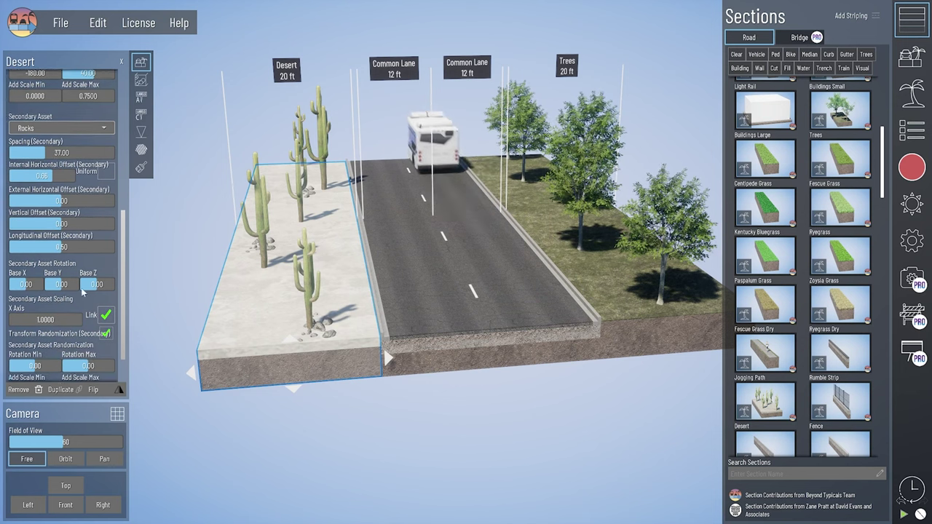
# Step: Set the rocks' maximum added scale to 1.0 and rerandomize the Desert assets repeatedly
pyautogui.scroll(-1, 82, 291)
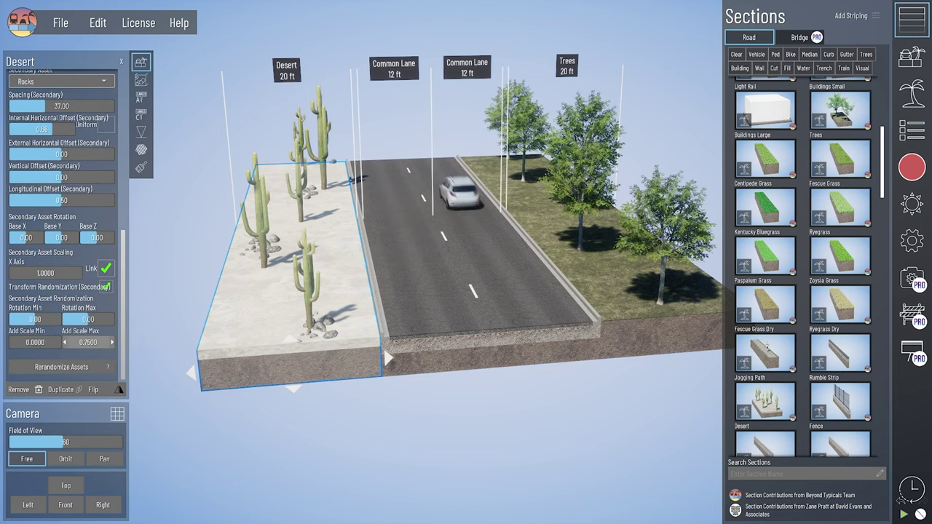
pyautogui.click(56, 367)
pyautogui.click(56, 367)
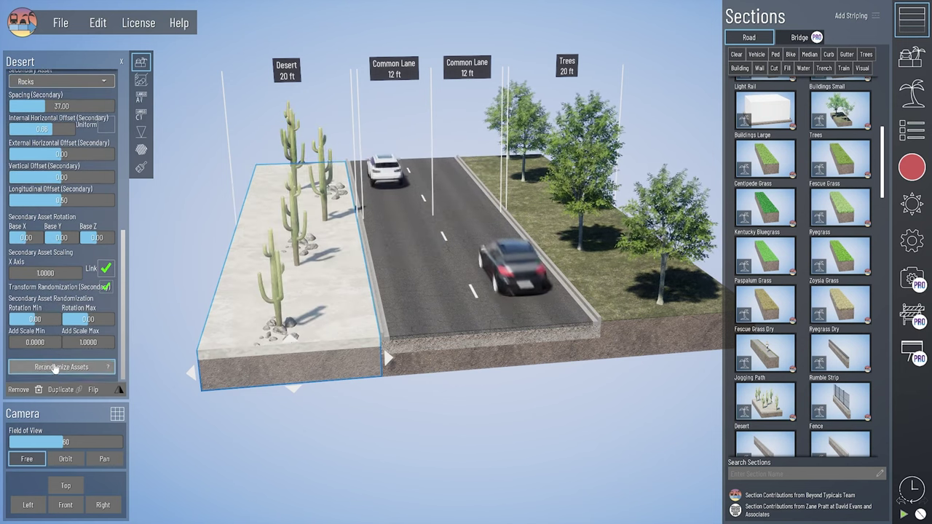
pyautogui.click(56, 367)
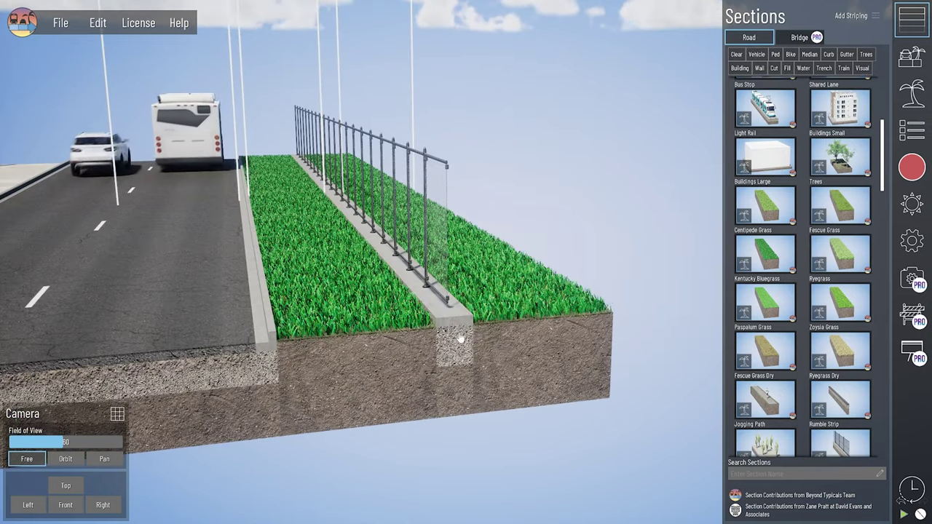
# Step: Select the Fence section and try Country Fence 1, 2 and 3 as its primary asset
pyautogui.click(460, 338)
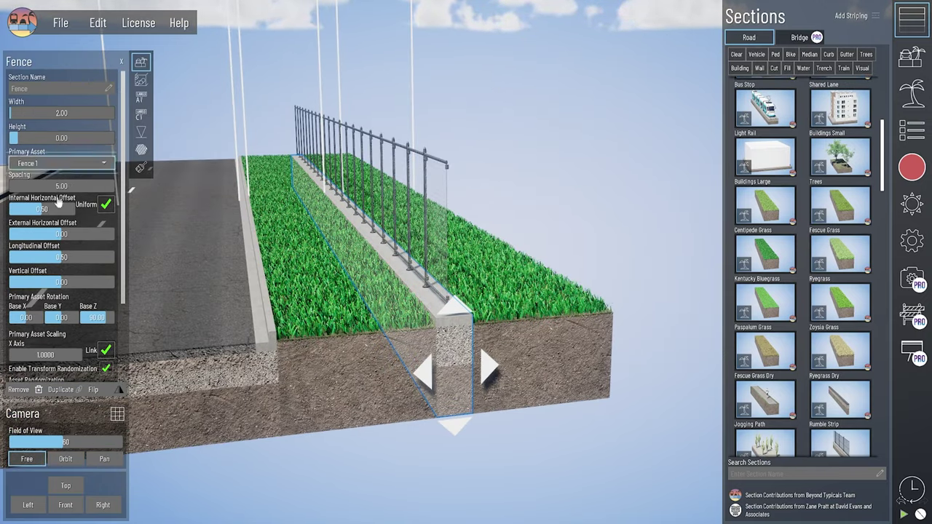
pyautogui.click(56, 165)
pyautogui.click(32, 187)
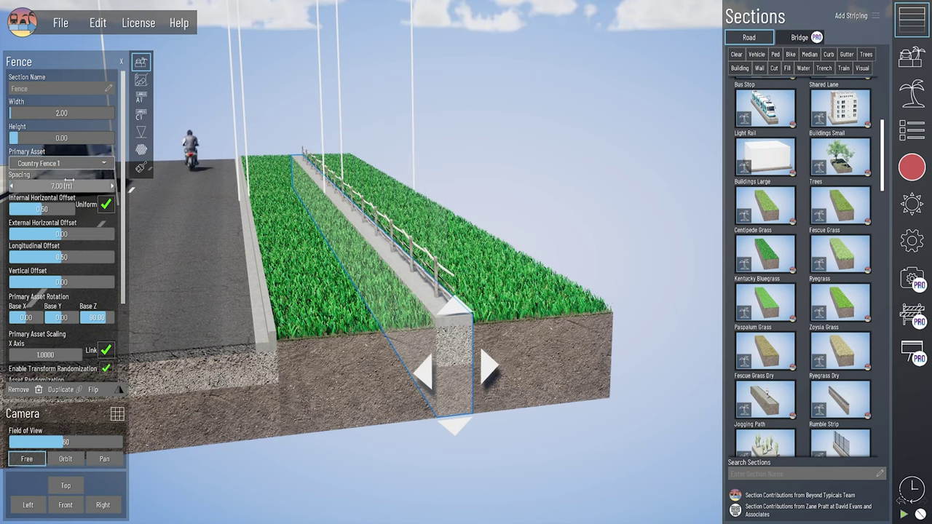
pyautogui.click(51, 163)
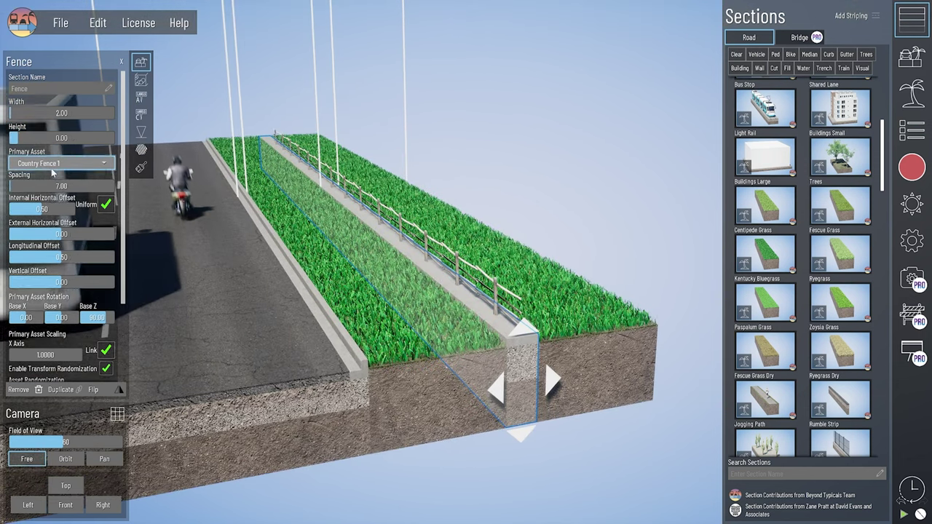
pyautogui.click(55, 196)
pyautogui.click(51, 164)
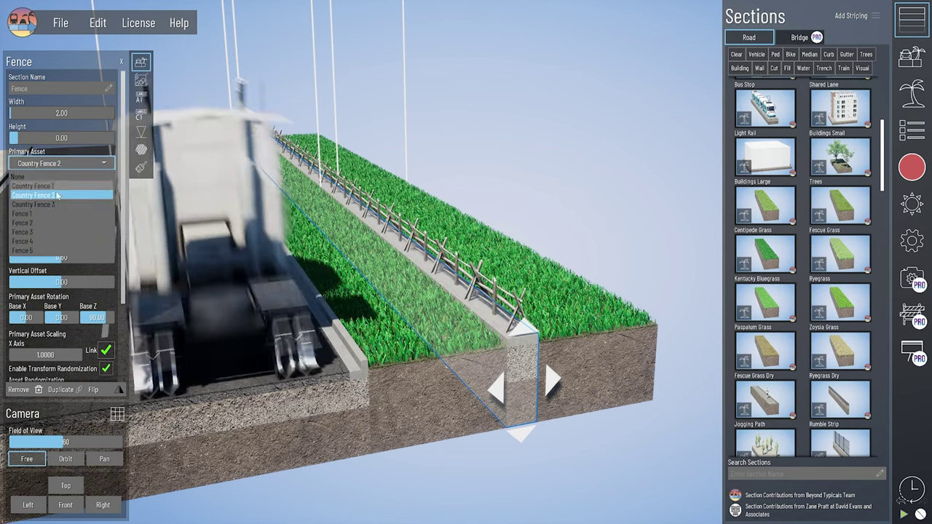
pyautogui.click(53, 206)
# Step: Try Fence 1, Fence 3 and Fence 5 as the Fence section's primary asset
pyautogui.click(51, 164)
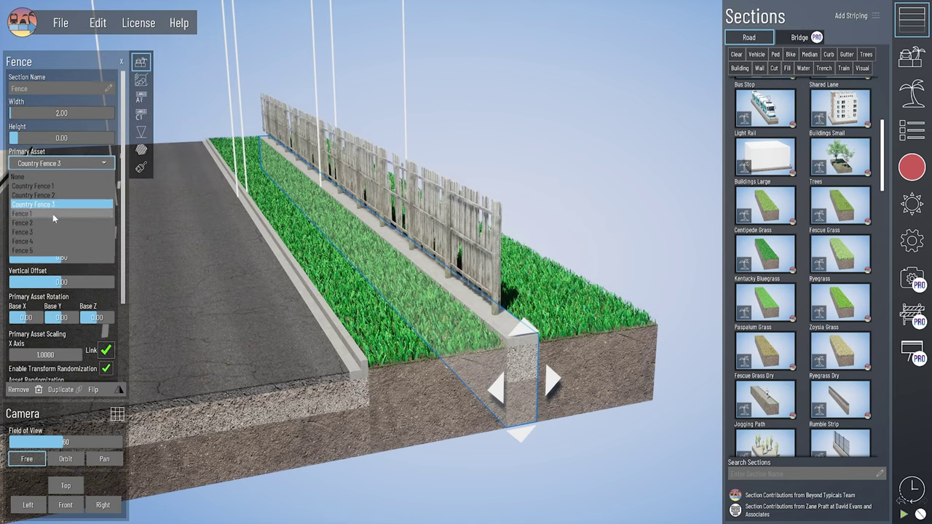
pyautogui.click(52, 214)
pyautogui.click(51, 164)
pyautogui.click(49, 227)
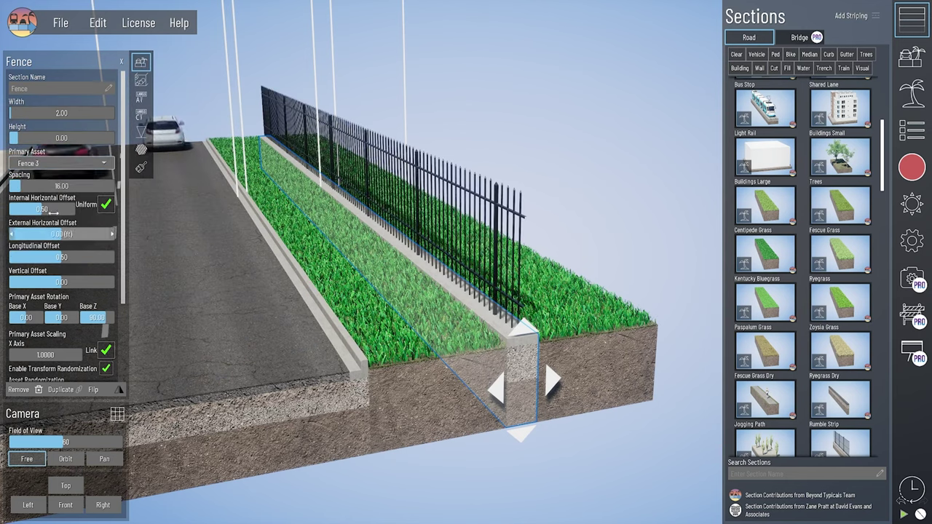
pyautogui.click(48, 164)
pyautogui.click(48, 240)
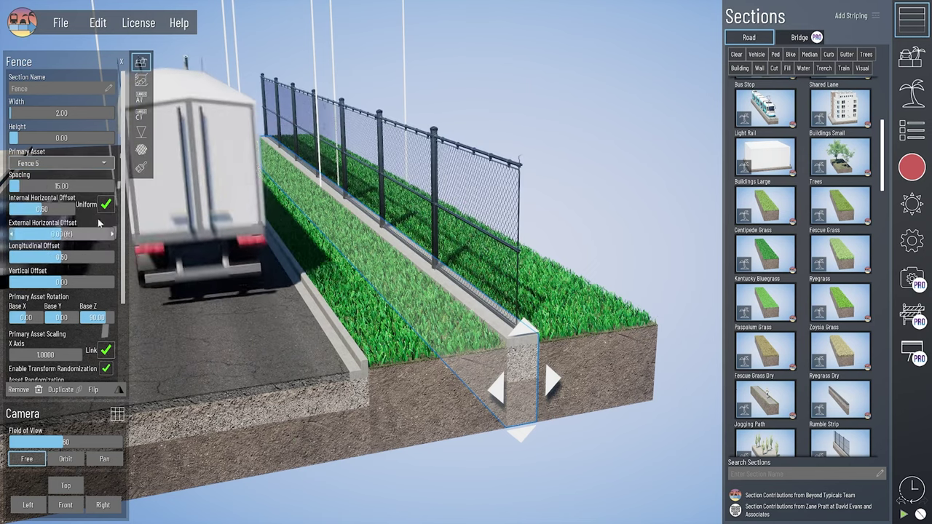
# Step: Change the Fence section's primary asset to Fence 4 and narrow the section to 1 ft
pyautogui.click(33, 164)
pyautogui.click(45, 233)
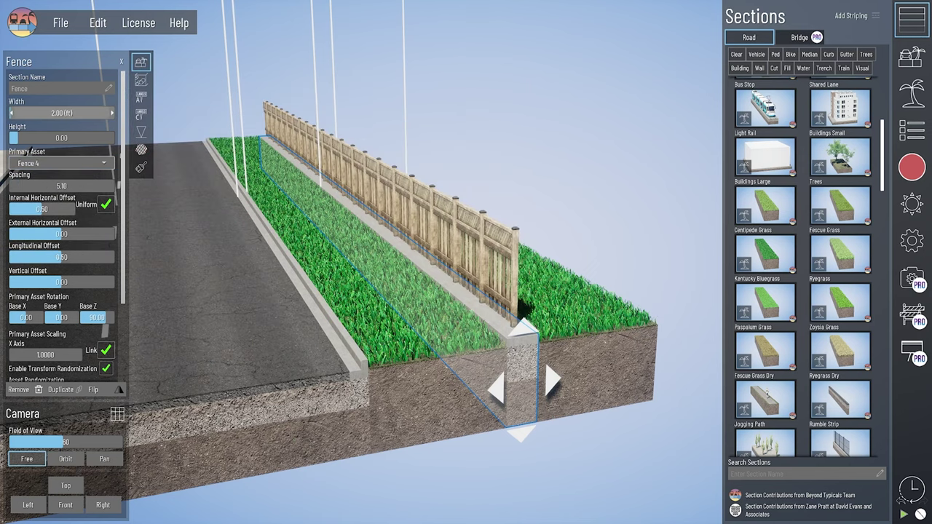
pyautogui.moveTo(73, 113); pyautogui.dragTo(58, 112)
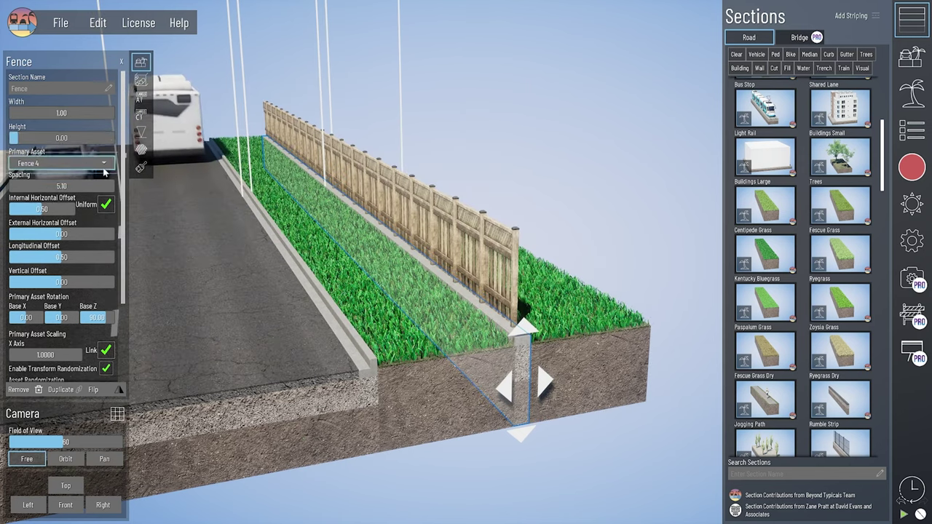
# Step: Apply the 12 Grass 1 basic texture to the Fence section's surface
pyautogui.click(141, 167)
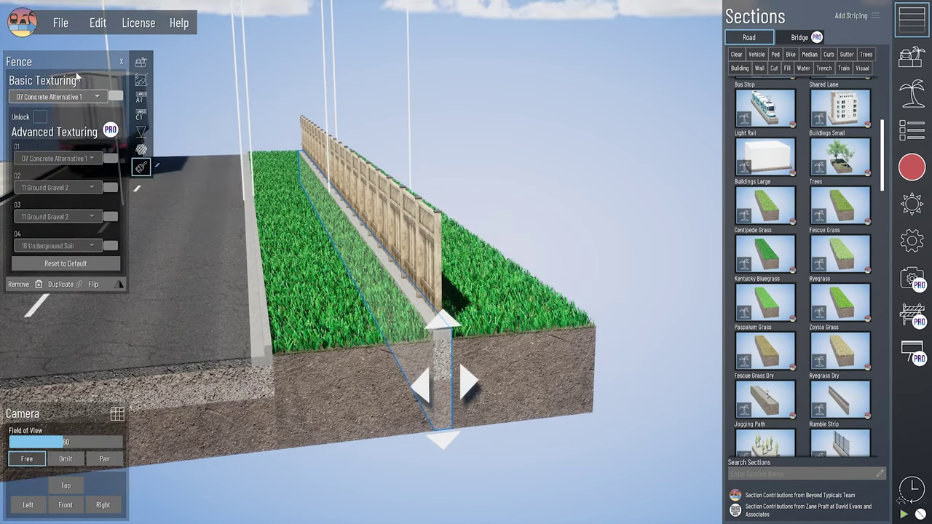
pyautogui.click(78, 97)
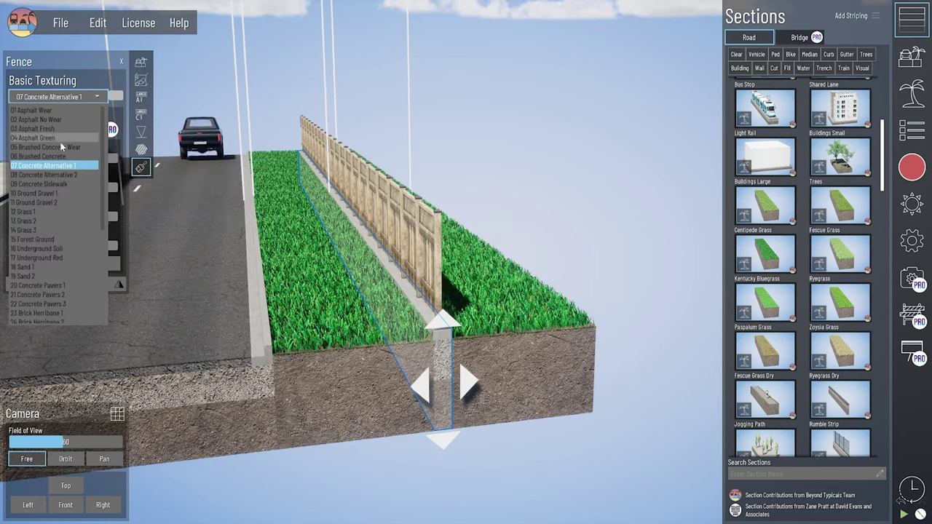
pyautogui.click(45, 213)
# Step: Raise the grass sections on both sides of the fence slightly to level them with the fence's base
pyautogui.click(349, 299)
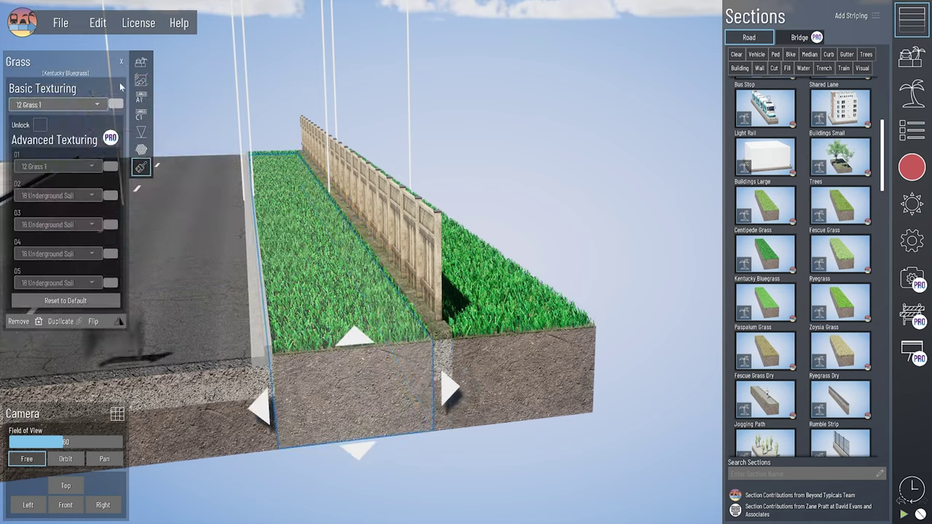
pyautogui.click(141, 62)
pyautogui.click(503, 313)
pyautogui.moveTo(59, 146); pyautogui.dragTo(64, 146)
pyautogui.click(493, 335)
# Step: Set the second and third texture layers of the Fence section to 16 Underground Soil
pyautogui.click(443, 351)
pyautogui.click(141, 167)
pyautogui.click(58, 216)
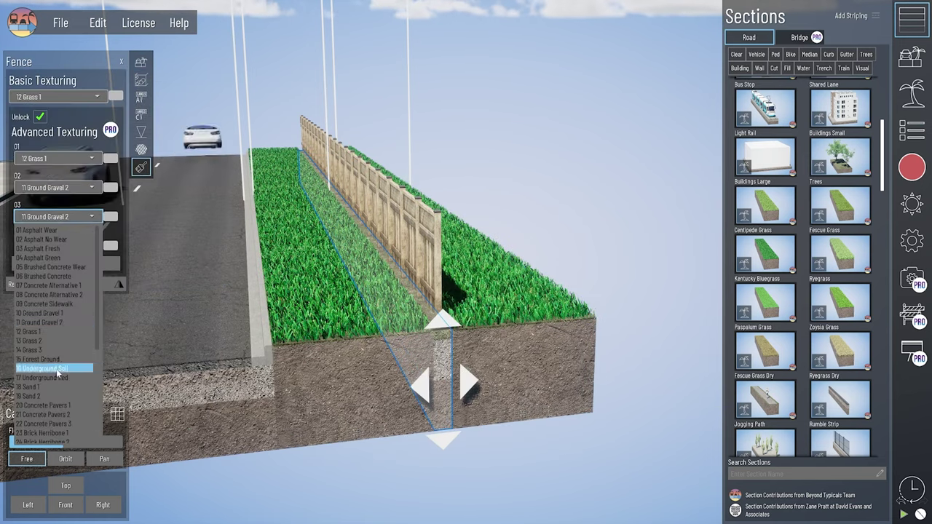
pyautogui.click(59, 372)
pyautogui.click(59, 187)
pyautogui.click(58, 343)
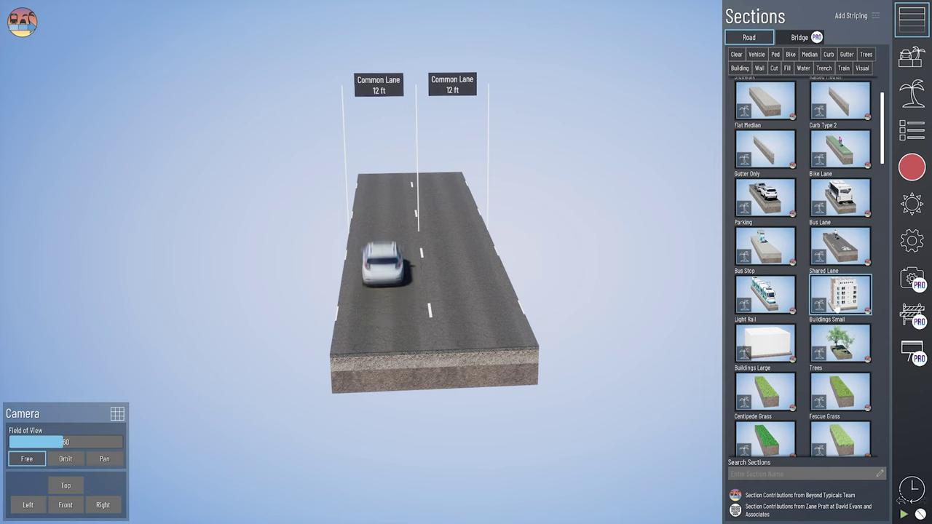
# Step: Add a Buildings Small section along the right side of the two-lane road and view it from an angle
pyautogui.moveTo(840, 295); pyautogui.dragTo(542, 371)
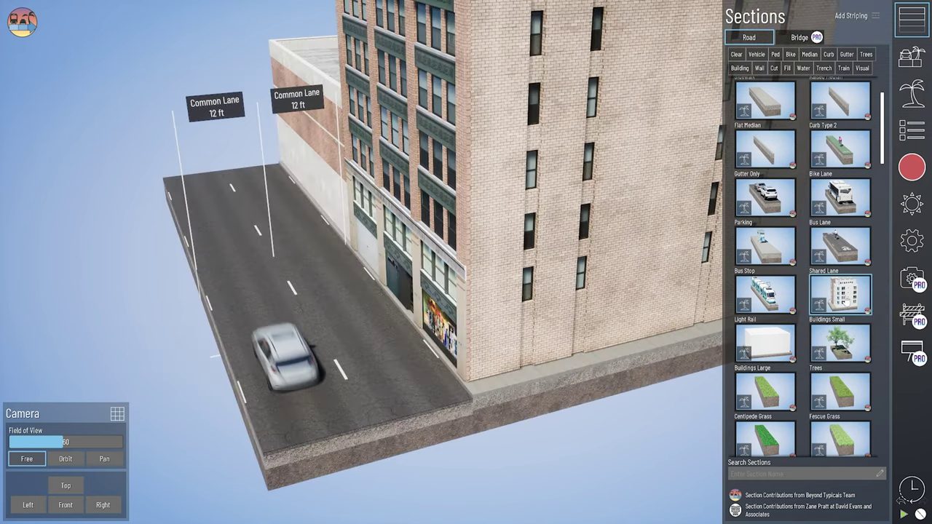
pyautogui.moveTo(321, 313); pyautogui.dragTo(355, 268, button='middle')
pyautogui.scroll(-3, 355, 268)
pyautogui.moveTo(576, 312); pyautogui.dragTo(551, 324, button='middle')
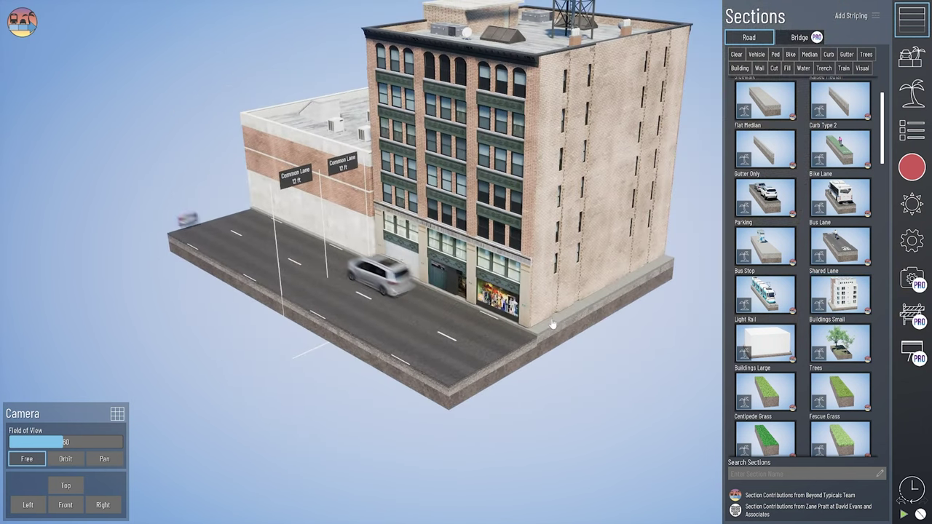
# Step: Select the Buildings Small section and change its primary asset to Generic Buildings
pyautogui.click(543, 331)
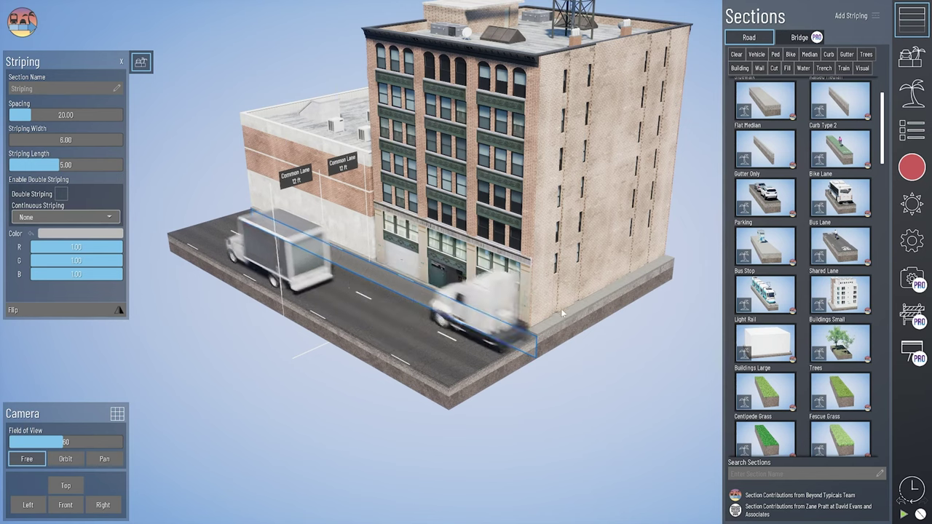
pyautogui.click(574, 315)
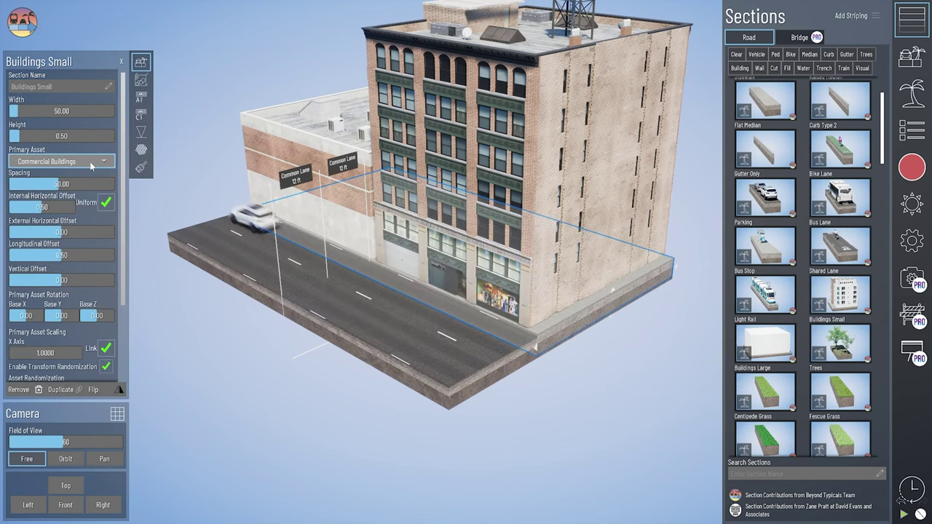
pyautogui.click(91, 165)
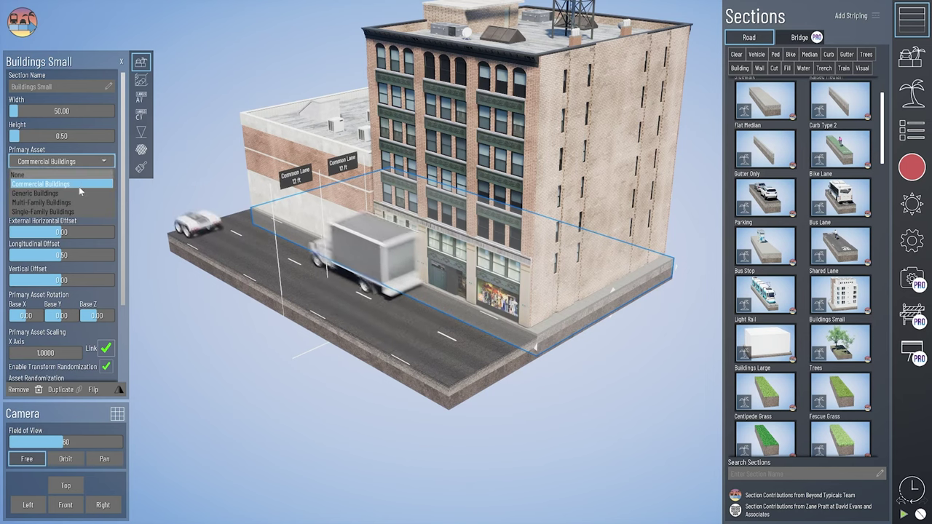
pyautogui.click(75, 193)
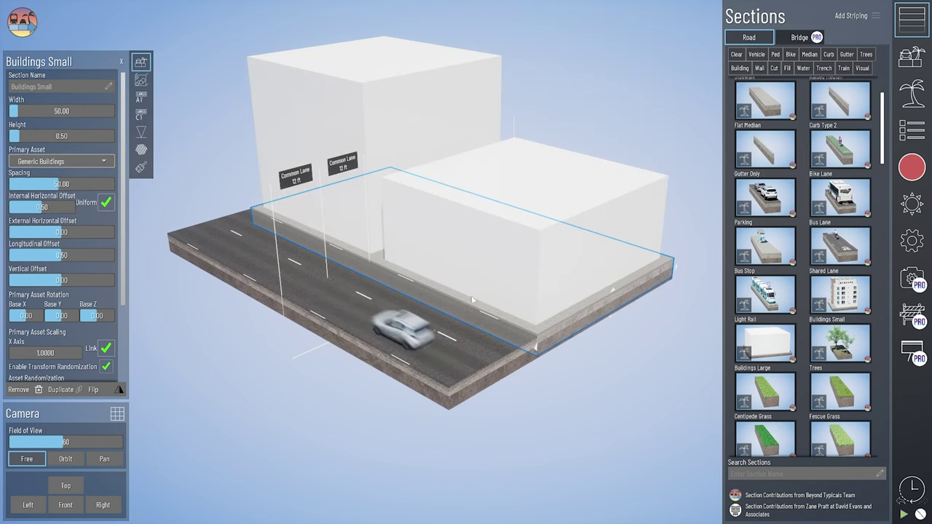
# Step: Change the Buildings Small section's primary asset to Multi-Family Buildings and rerandomize its assets several times
pyautogui.click(82, 163)
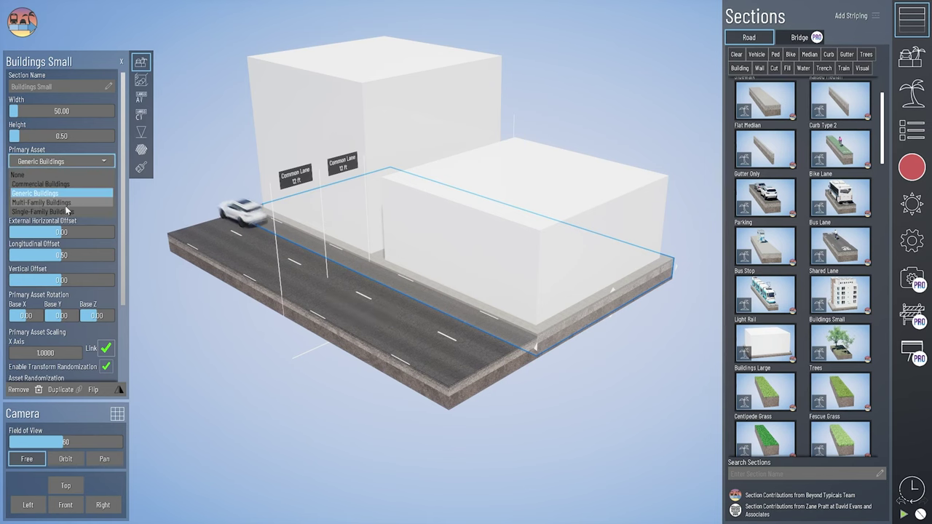
pyautogui.click(67, 203)
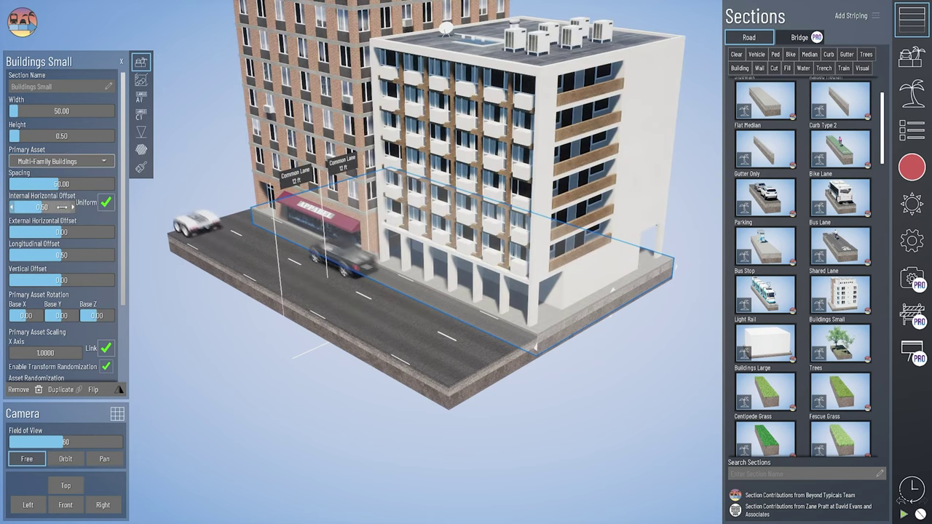
pyautogui.scroll(-5, 70, 227)
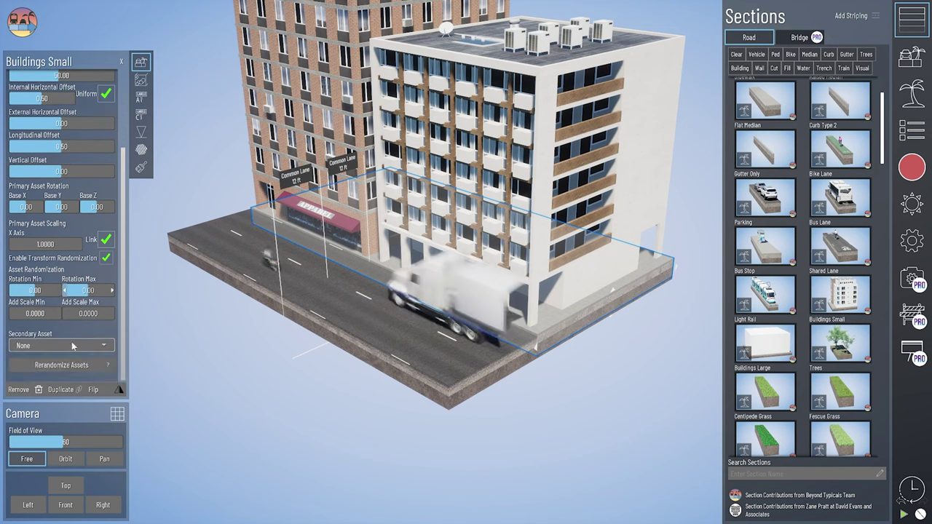
pyautogui.click(71, 365)
pyautogui.click(71, 365)
pyautogui.click(71, 364)
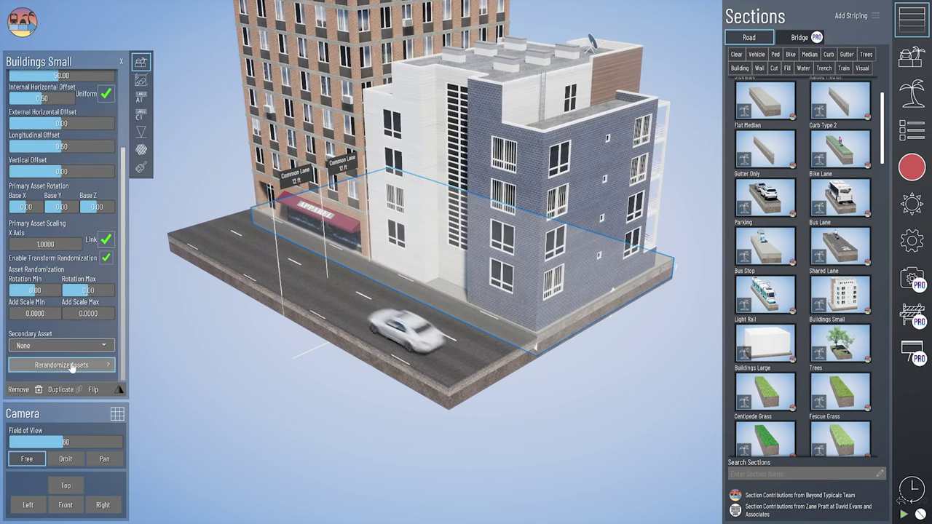
pyautogui.click(71, 365)
pyautogui.click(71, 365)
pyautogui.click(71, 365)
# Step: Change the Buildings Small section's primary asset to Single-Family Buildings and rerandomize the houses
pyautogui.scroll(5, 71, 350)
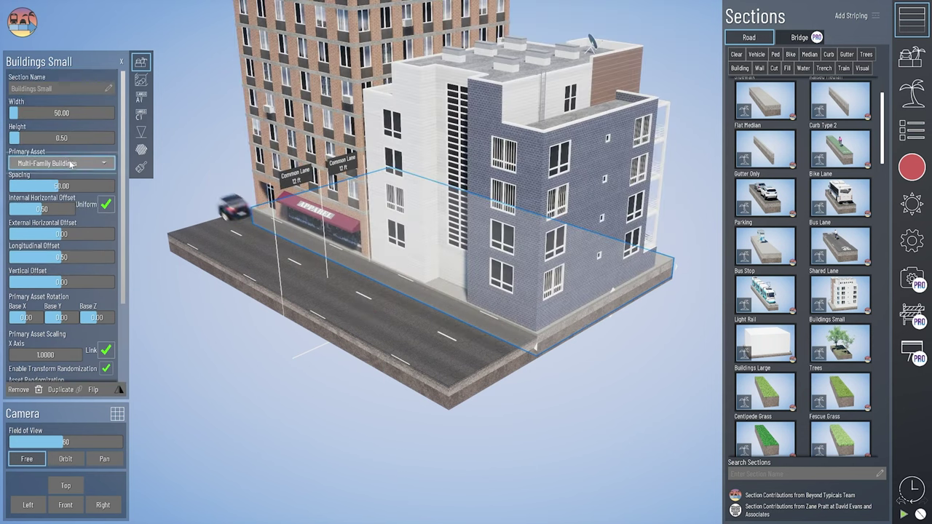
pyautogui.click(61, 164)
pyautogui.click(48, 214)
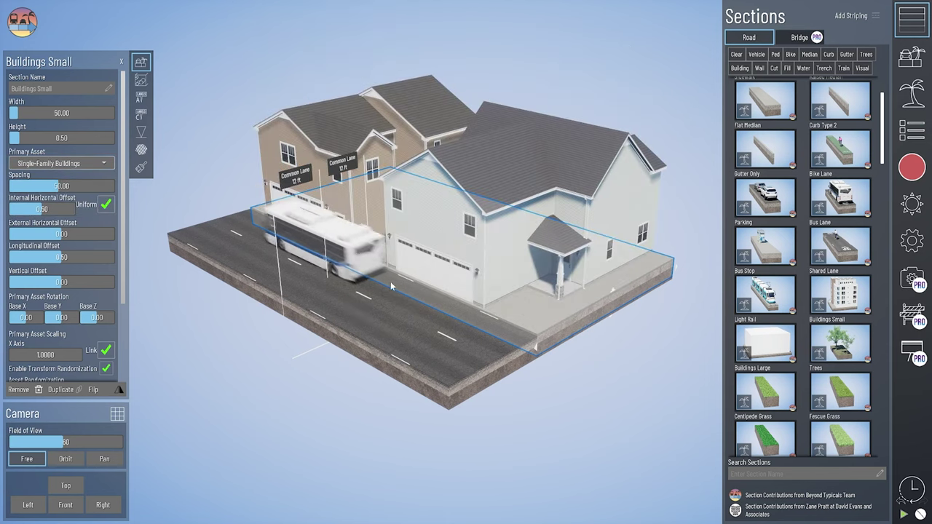
pyautogui.scroll(-3, 73, 287)
pyautogui.scroll(-1, 65, 364)
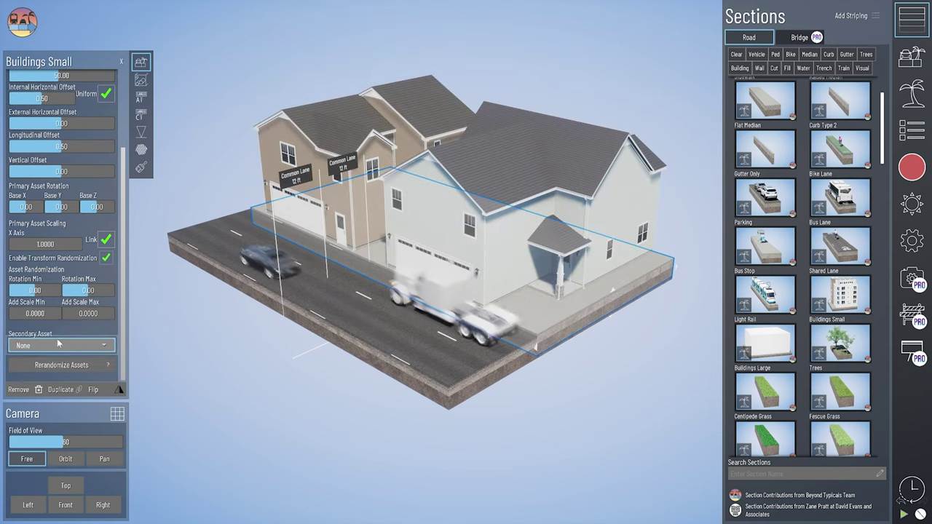
pyautogui.click(61, 366)
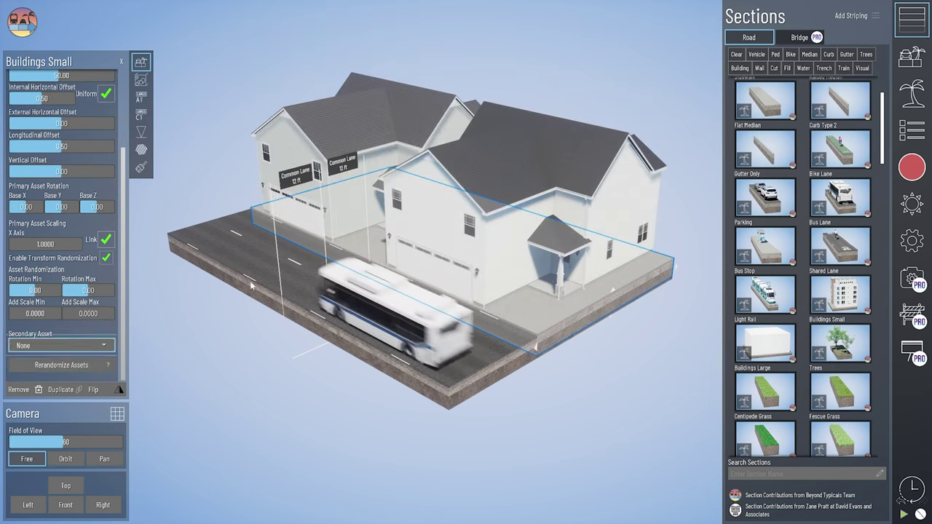
# Step: Rotate the houses to face the road by setting the primary asset's Base Z rotation to 180, and deselect the section
pyautogui.click(97, 207)
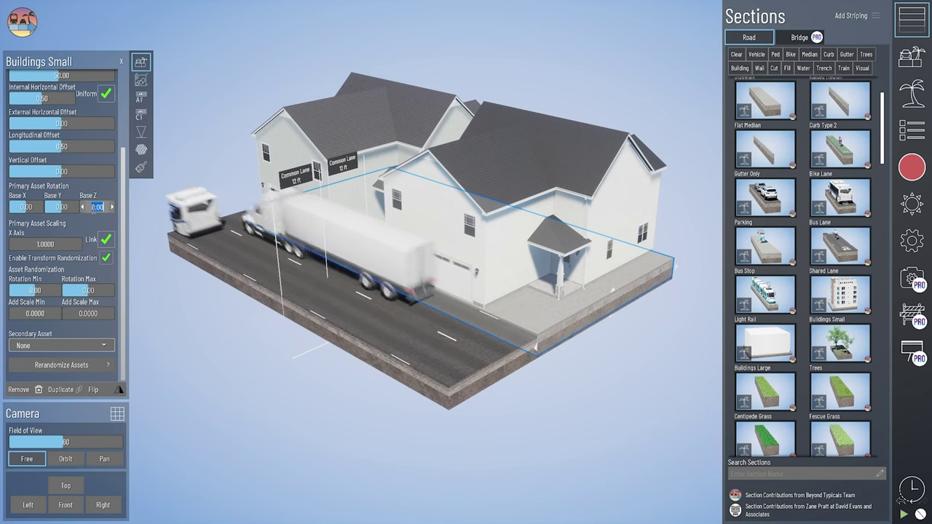
pyautogui.write('180')
pyautogui.press('Return')
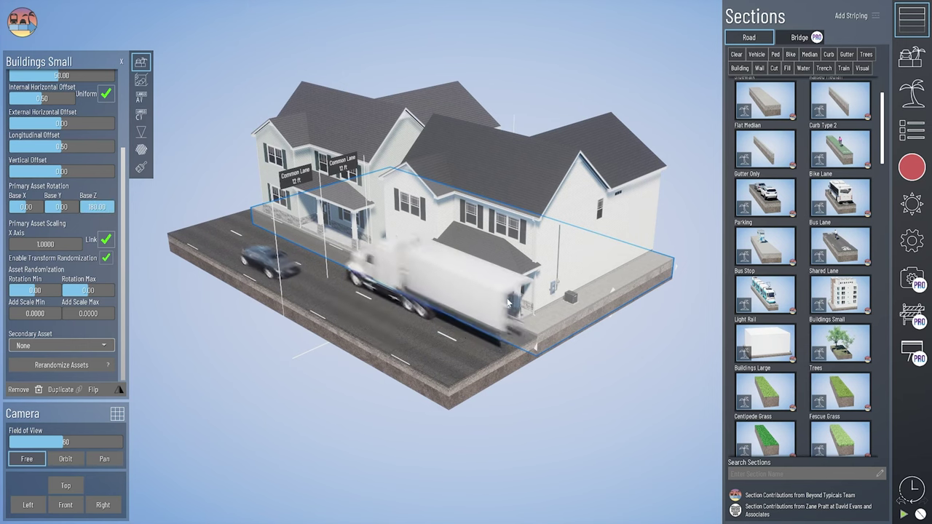
pyautogui.moveTo(477, 302); pyautogui.dragTo(558, 314, button='middle')
pyautogui.click(607, 384)
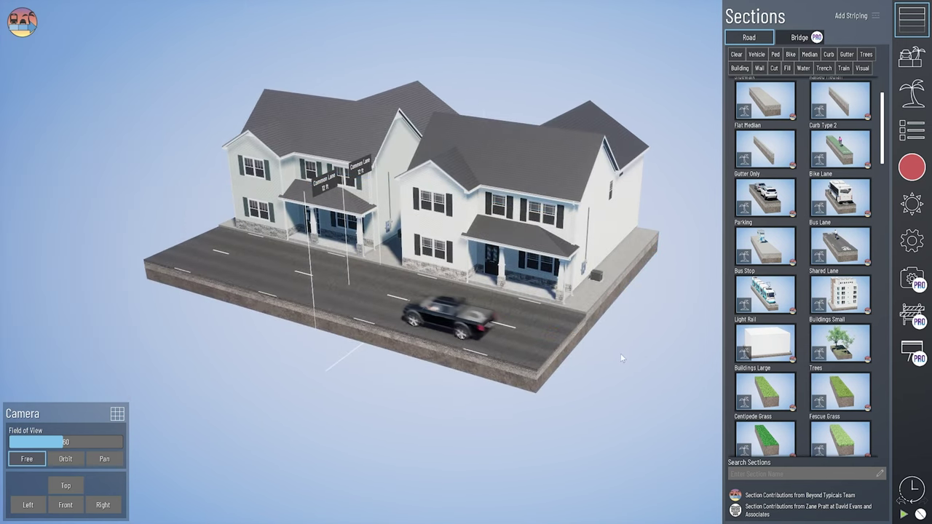
# Step: Replace the Buildings Small section with a Buildings Large section beside the two-lane road and select it
pyautogui.moveTo(620, 354); pyautogui.dragTo(557, 366, button='middle')
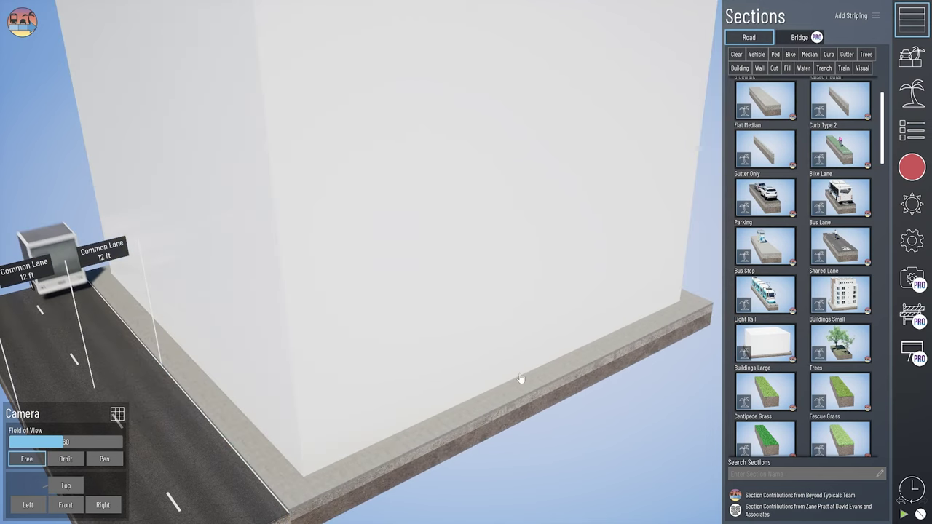
pyautogui.scroll(-1, 506, 398)
pyautogui.click(489, 395)
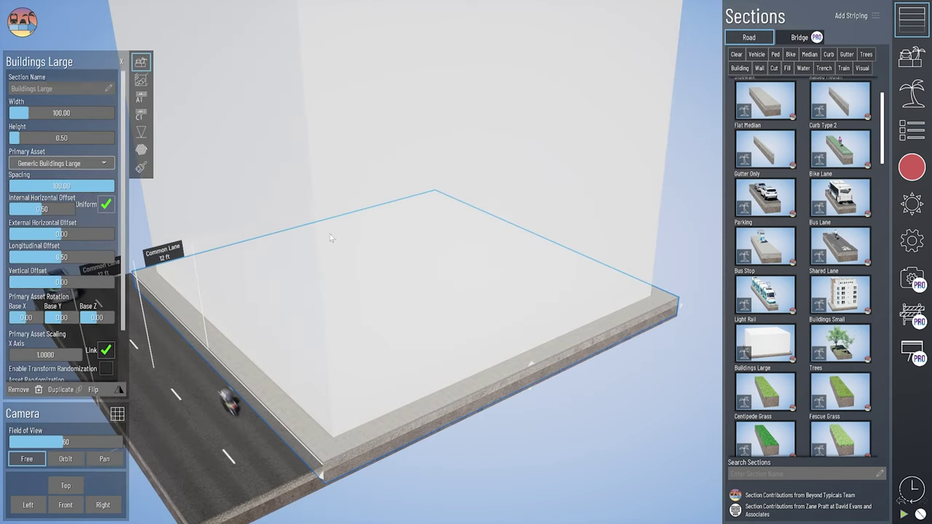
pyautogui.scroll(-3, 502, 371)
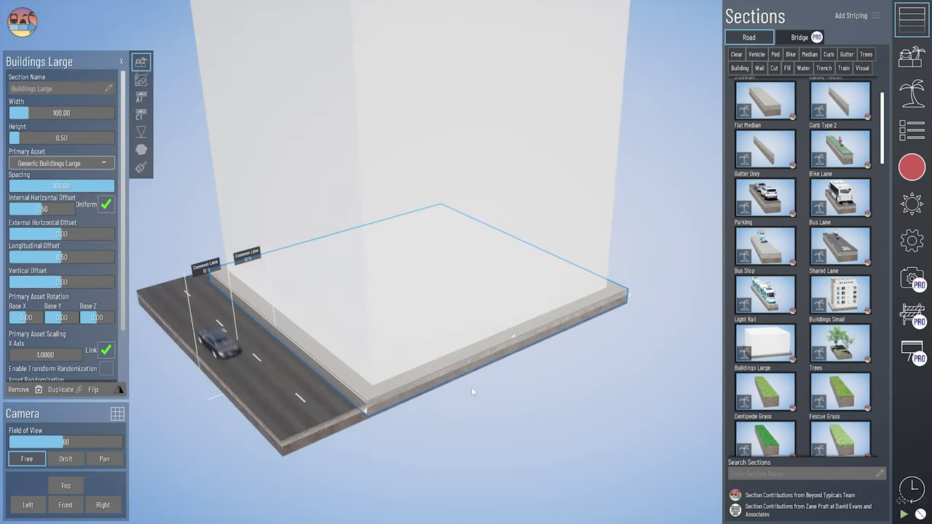
pyautogui.moveTo(472, 387); pyautogui.dragTo(510, 439, button='middle')
pyautogui.scroll(-1, 512, 438)
pyautogui.scroll(-1, 512, 438)
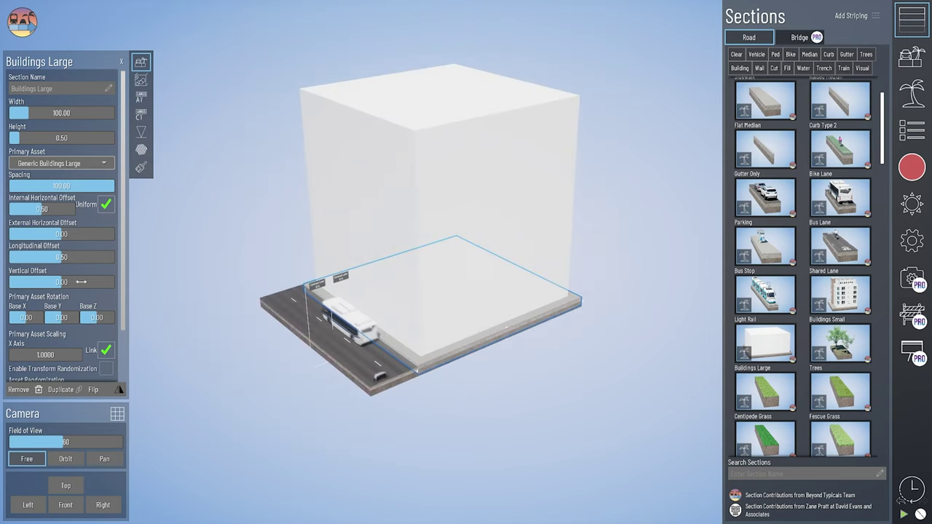
# Step: Rerandomize the Buildings Large section's generic building several times
pyautogui.scroll(-3, 81, 282)
pyautogui.click(73, 366)
pyautogui.click(72, 367)
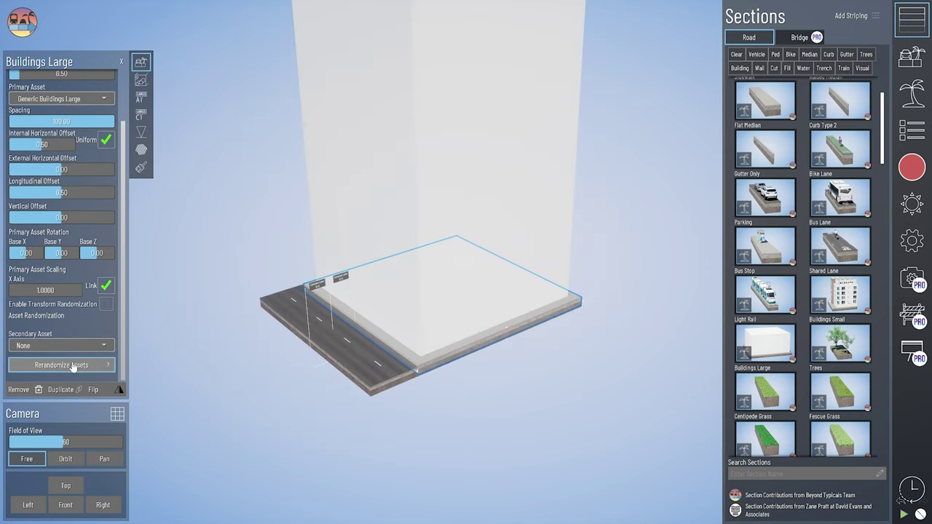
pyautogui.click(73, 366)
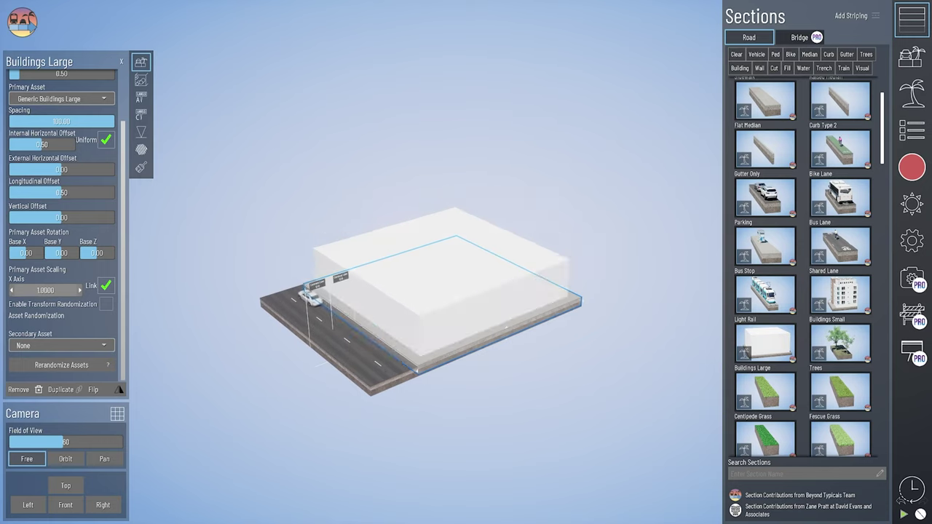
# Step: Unlink the Buildings Large section's primary asset scaling, set its Z axis scale to 2.5, and deselect the section
pyautogui.moveTo(71, 290); pyautogui.dragTo(86, 290)
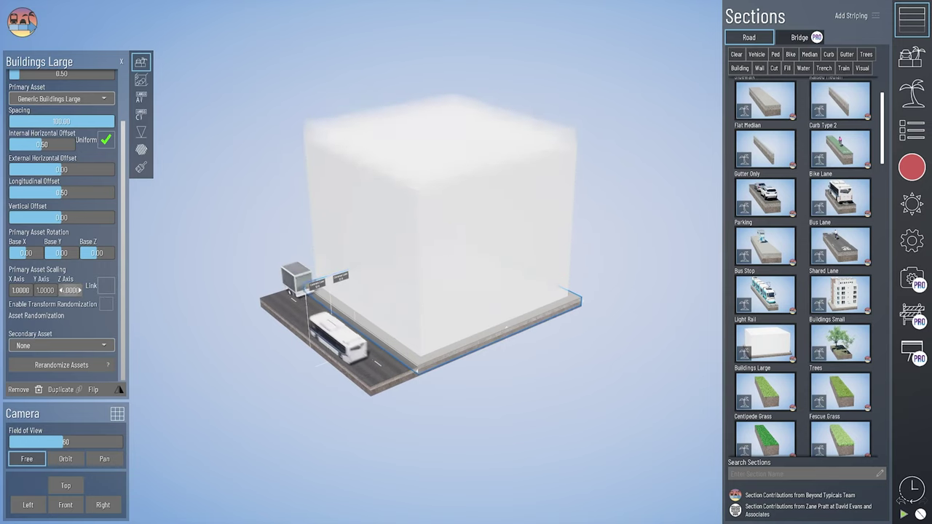
pyautogui.scroll(2, 58, 172)
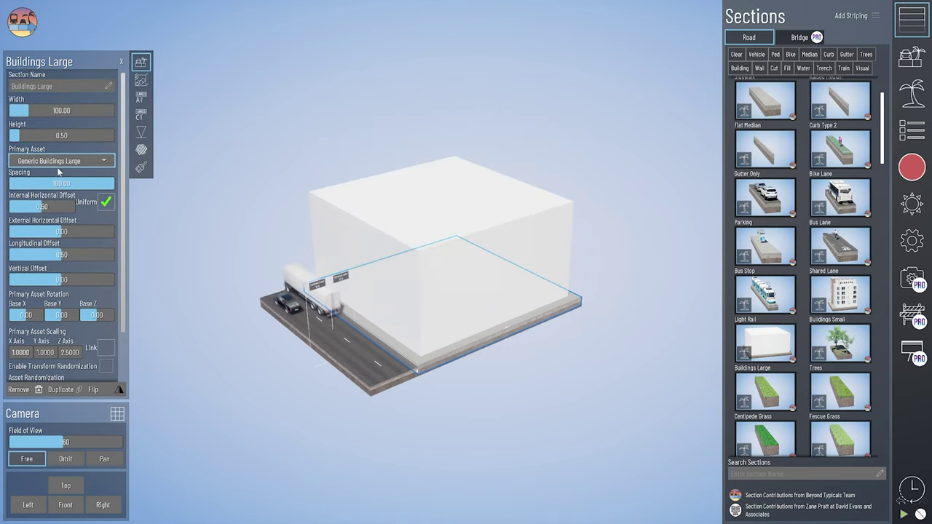
pyautogui.click(70, 163)
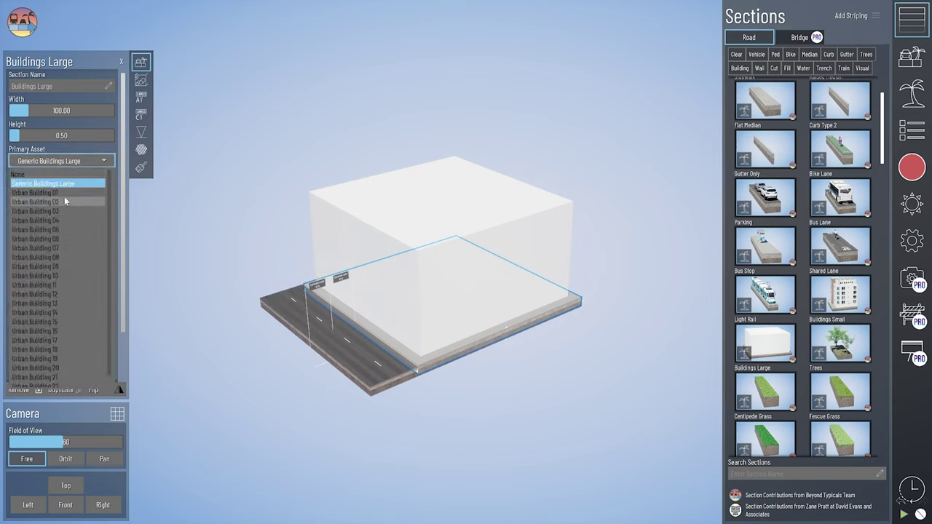
pyautogui.click(624, 353)
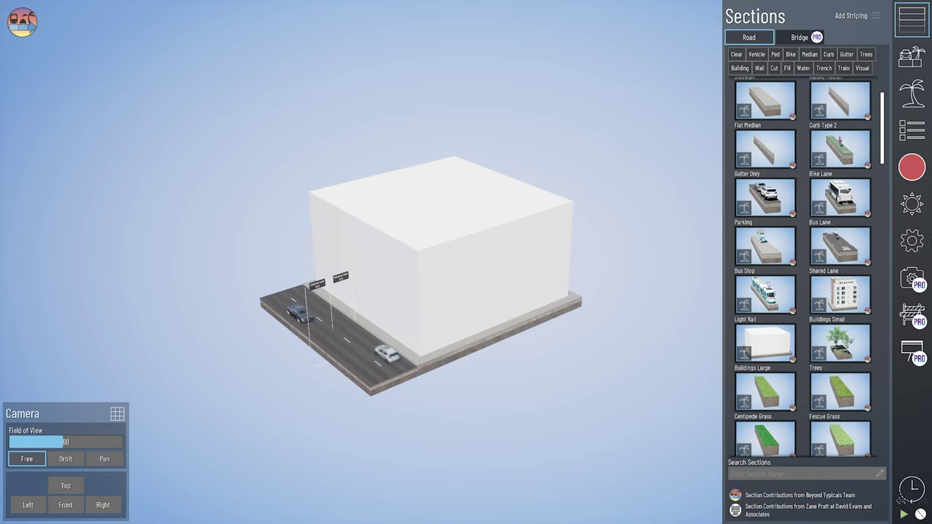
# Step: Set the section length of the whole road to 330 ft and confirm it
pyautogui.click(913, 240)
pyautogui.click(758, 103)
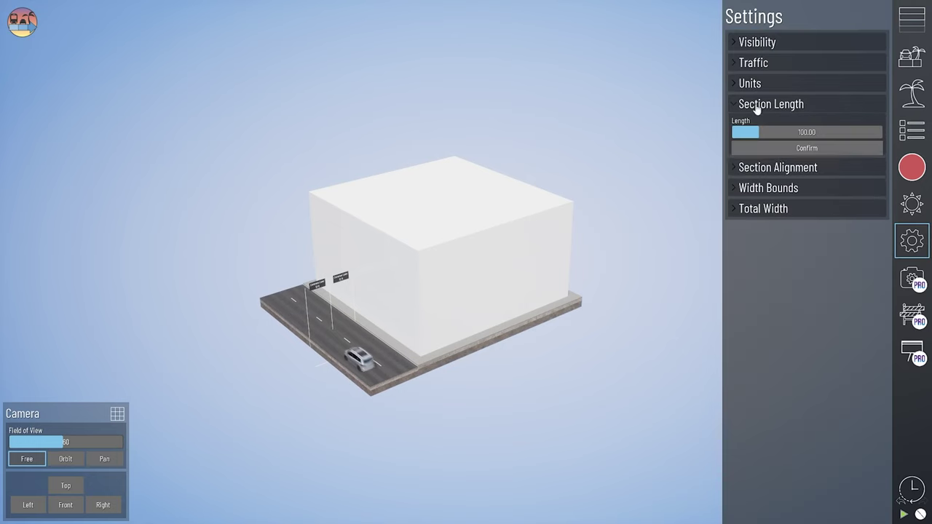
pyautogui.click(766, 152)
pyautogui.scroll(-2, 456, 312)
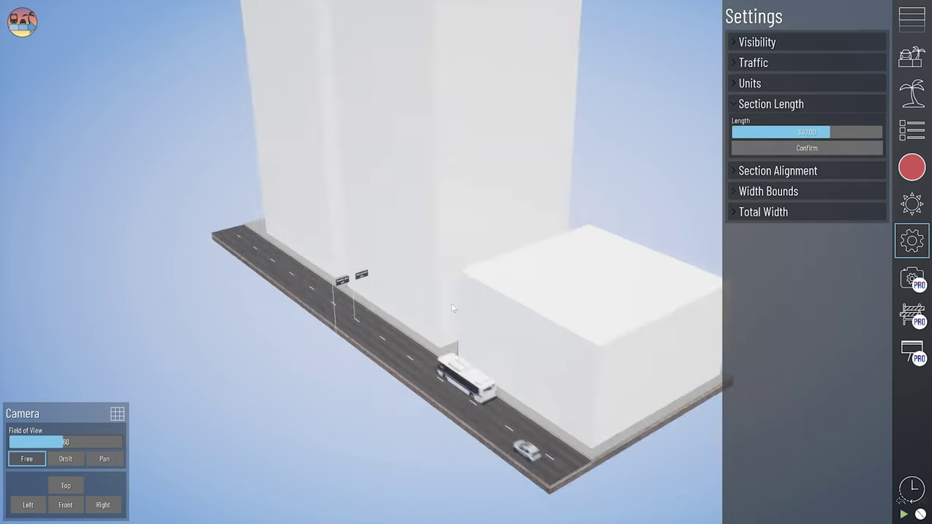
# Step: Change the Buildings Large section's primary asset to Urban Building 01 and set its spacing to 89 ft
pyautogui.click(61, 161)
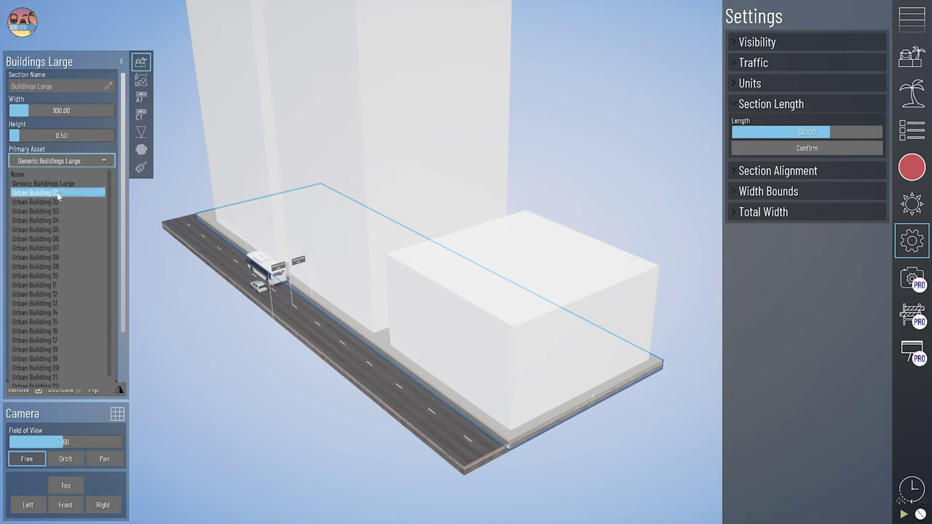
pyautogui.click(58, 193)
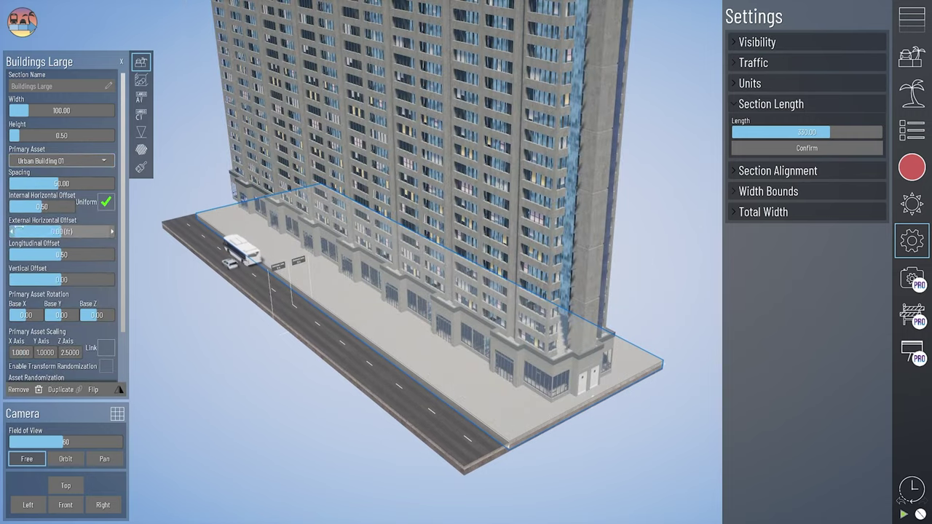
pyautogui.moveTo(51, 184); pyautogui.dragTo(102, 184)
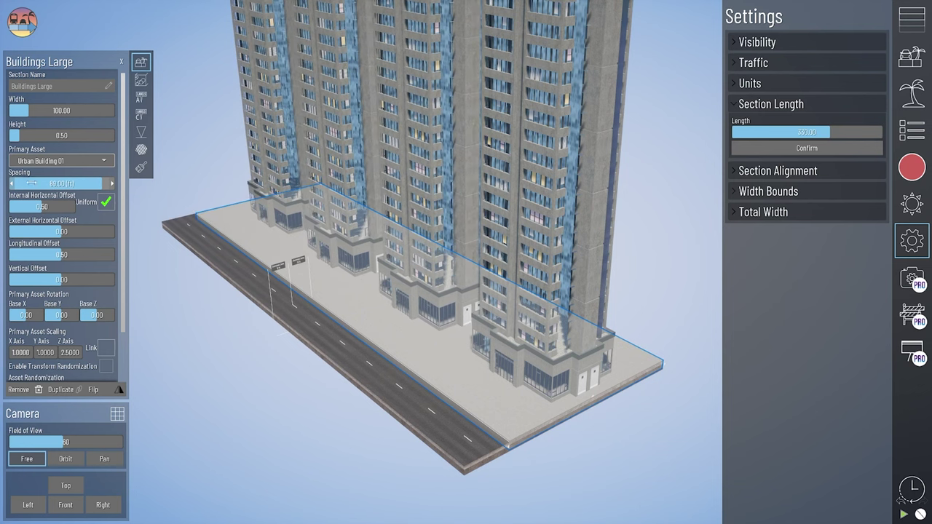
pyautogui.moveTo(324, 358); pyautogui.dragTo(294, 358, button='middle')
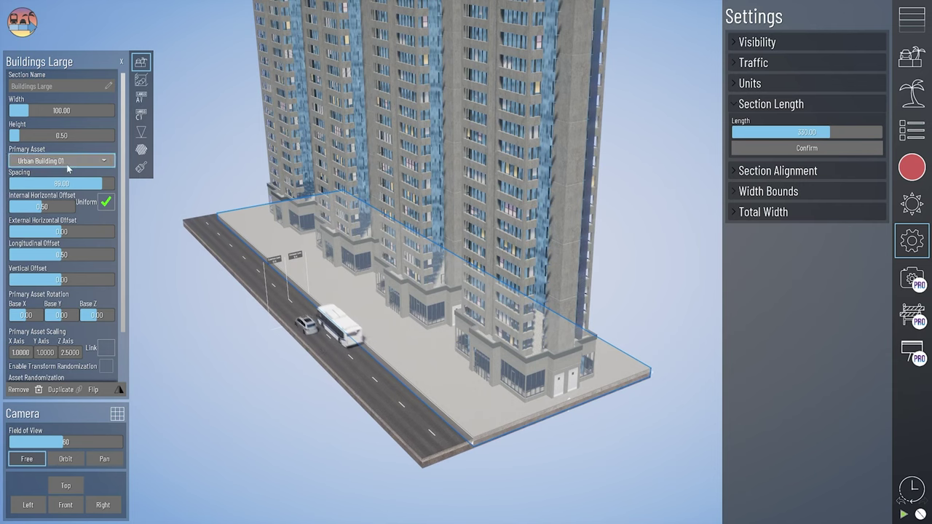
# Step: Change the Buildings Large section's primary asset to Urban Building 15, followed by Urban Building 21
pyautogui.click(67, 164)
pyautogui.scroll(-2, 72, 261)
pyautogui.click(53, 248)
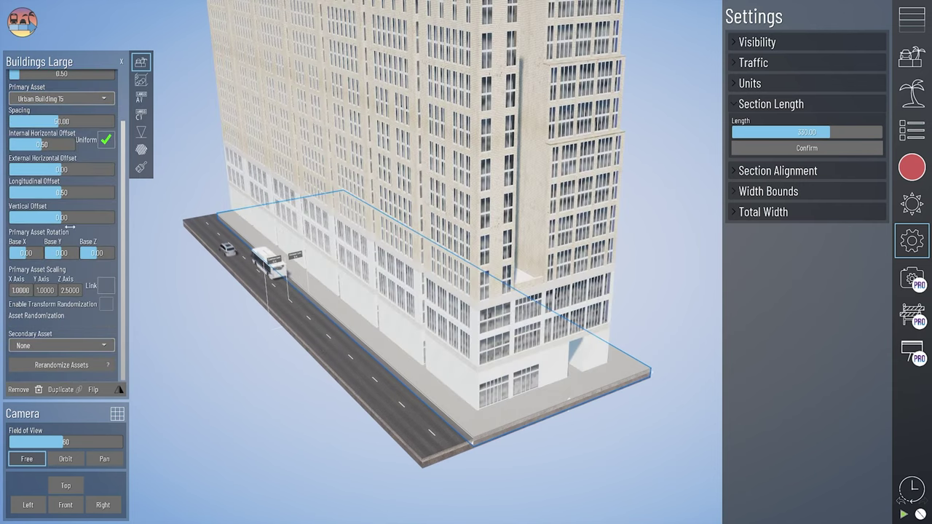
pyautogui.click(43, 101)
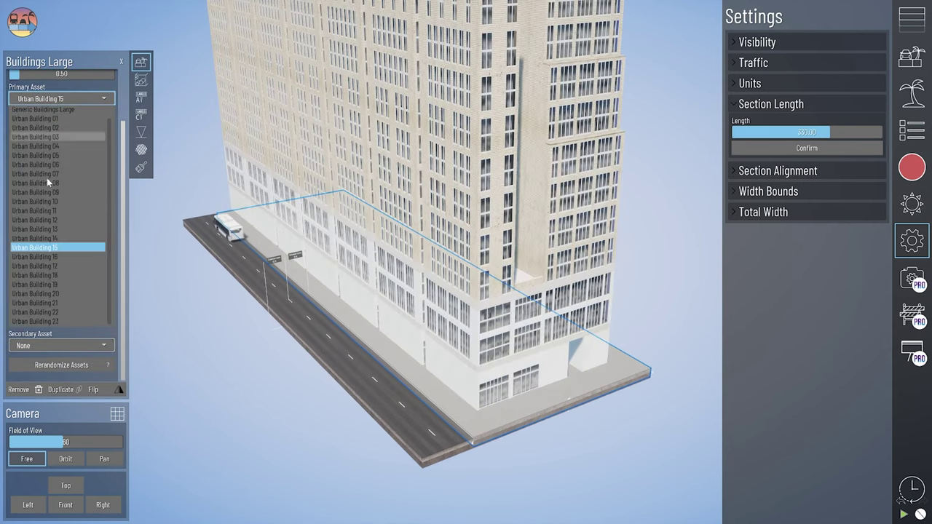
pyautogui.click(49, 303)
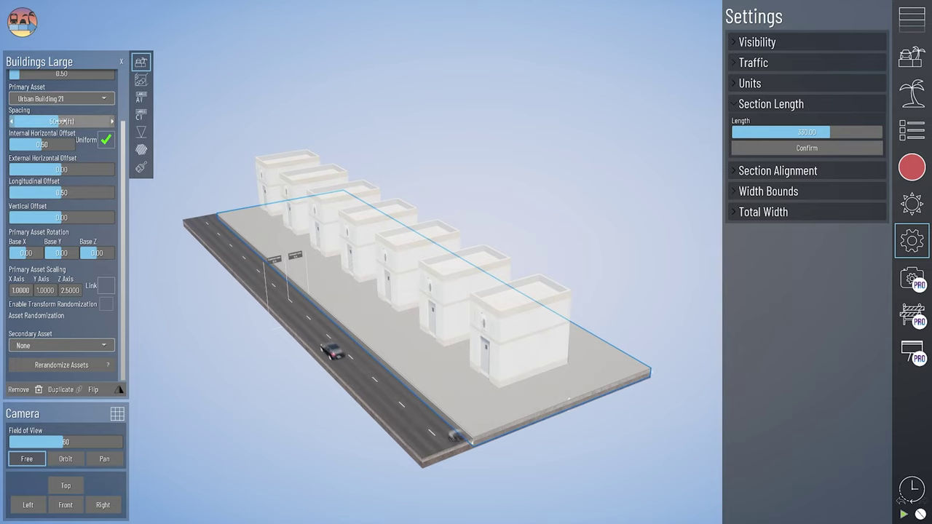
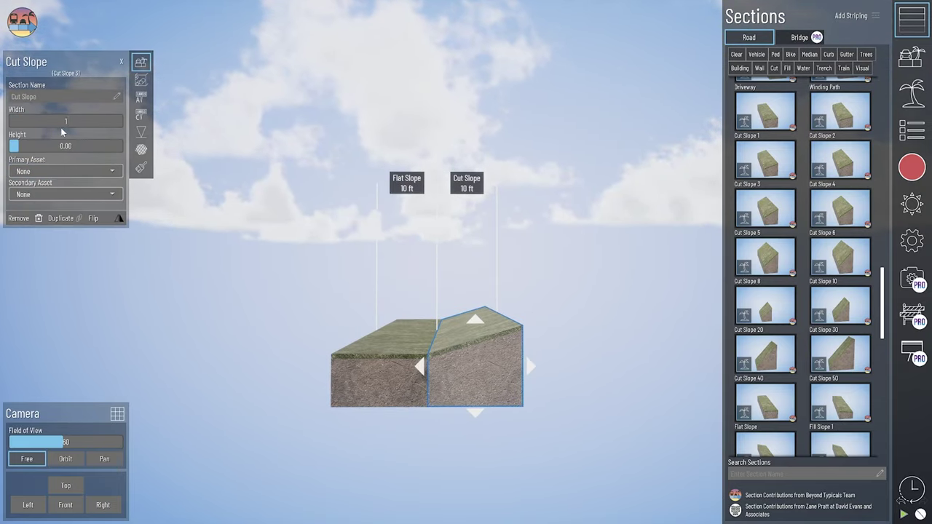
# Step: Set the Cut Slope section's width to 12 ft
pyautogui.write('12')
pyautogui.press('Return')
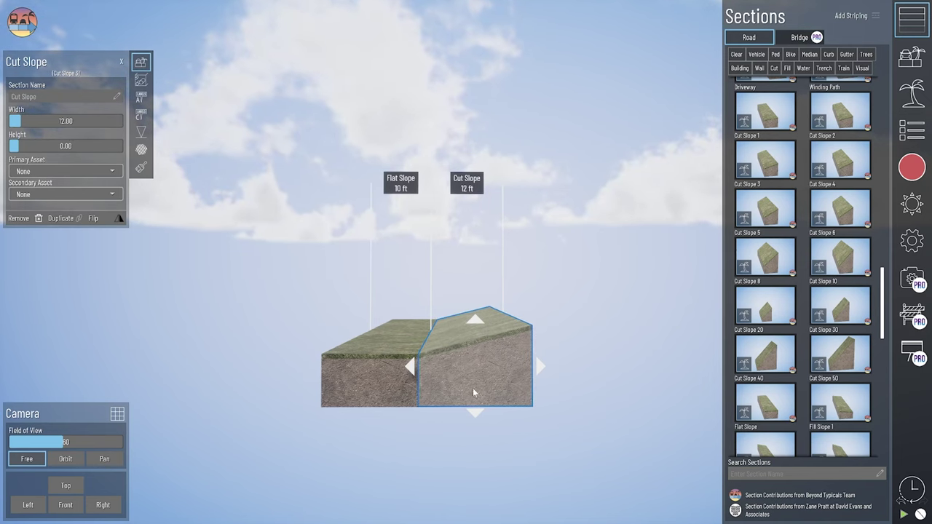
pyautogui.moveTo(473, 390); pyautogui.dragTo(485, 399, button='right')
# Step: Add a Fill Slope 3 section on the left side of the Flat Slope section and select it
pyautogui.scroll(-3, 801, 328)
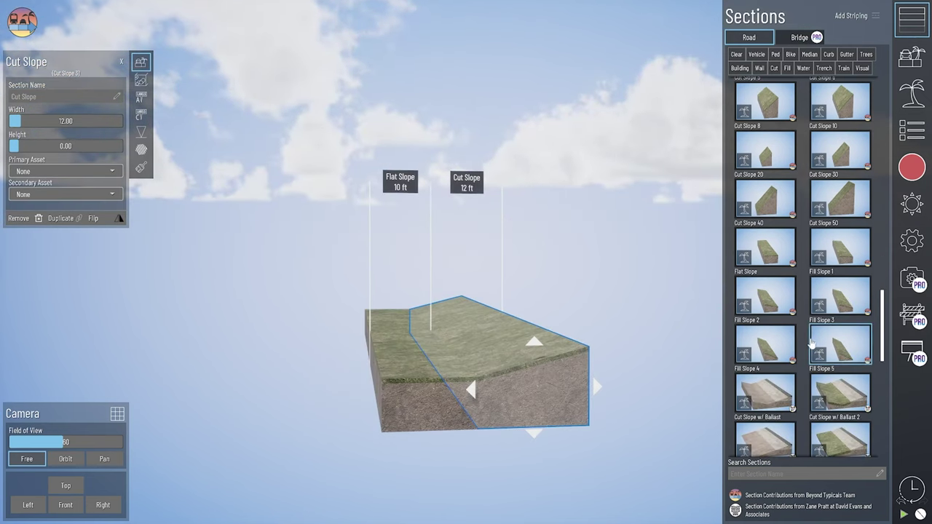
pyautogui.click(833, 306)
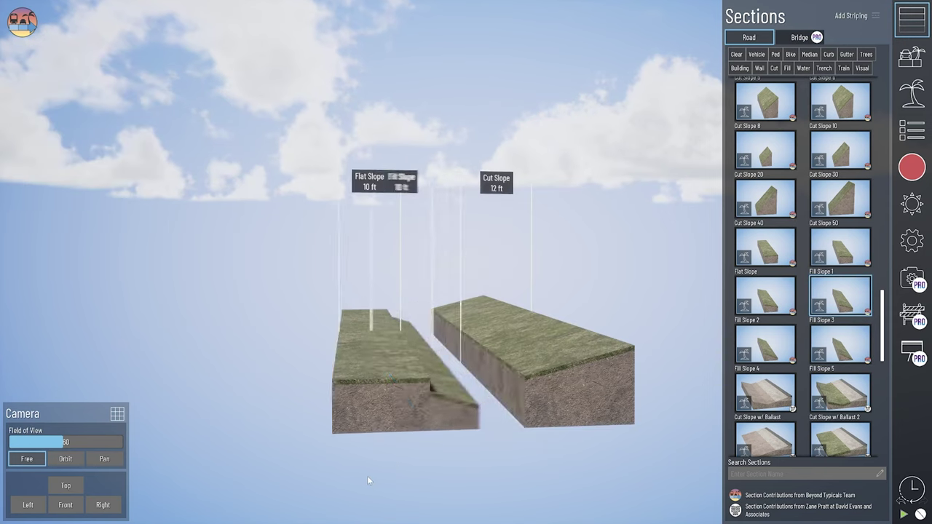
pyautogui.click(385, 423)
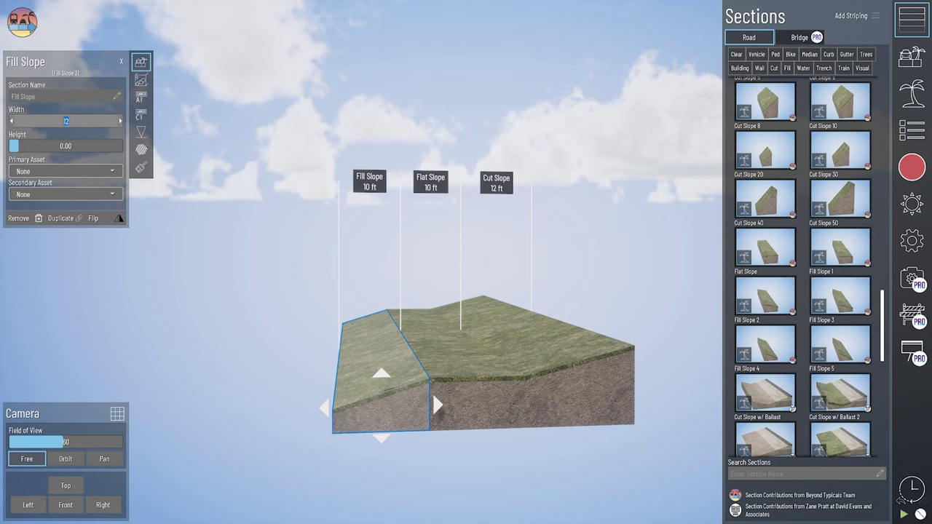
# Step: Set the Fill Slope section's width to 12 ft and add a Cut Slope 50 section beside the 12 ft Cut Slope
pyautogui.press('Return')
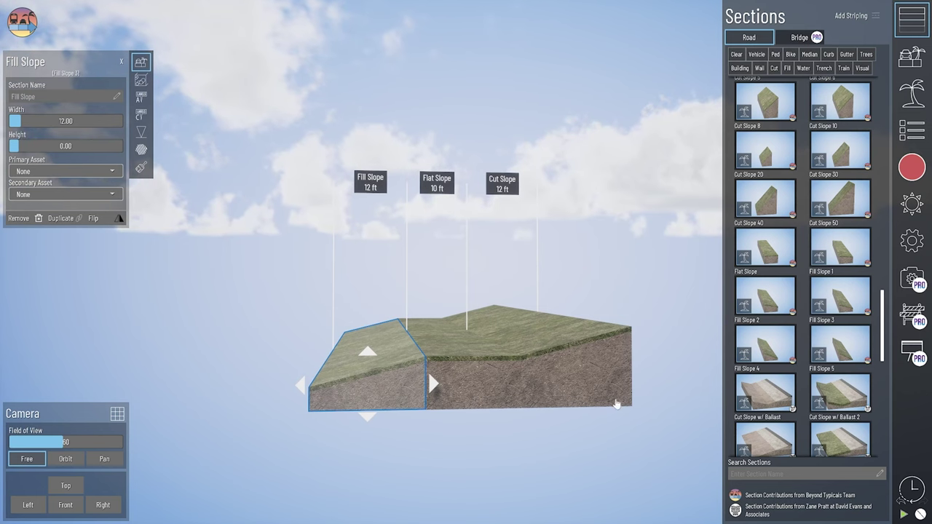
pyautogui.click(836, 211)
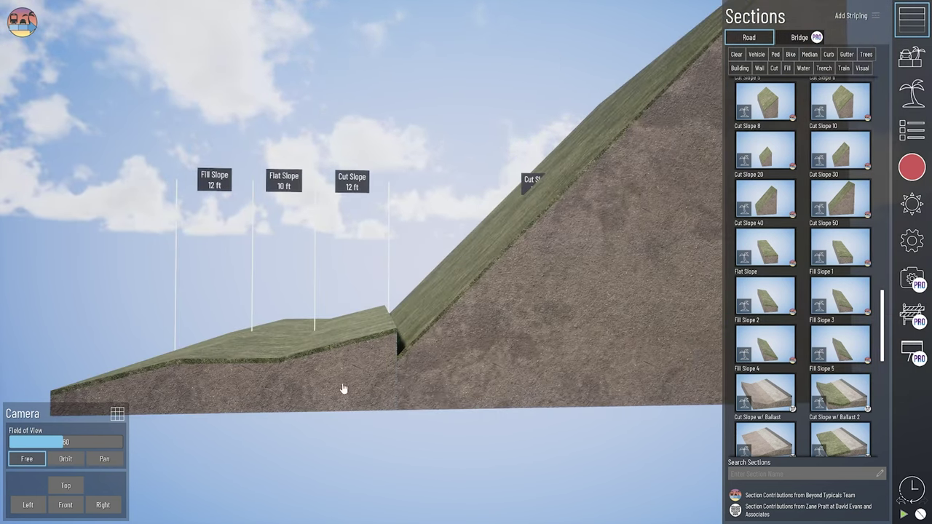
# Step: Delete the 12 ft Cut Slope section between the Flat Slope and the tall cut slope
pyautogui.click(343, 389)
pyautogui.press('Delete')
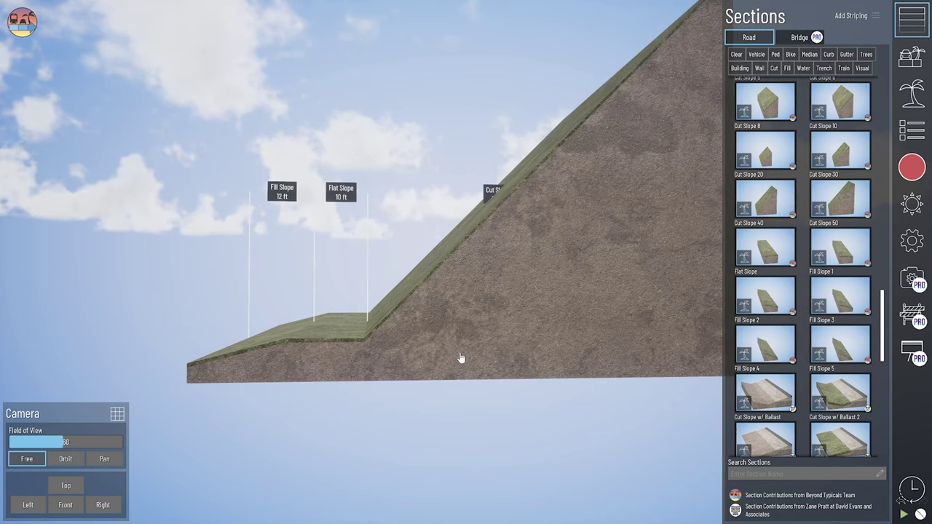
pyautogui.scroll(-1, 387, 393)
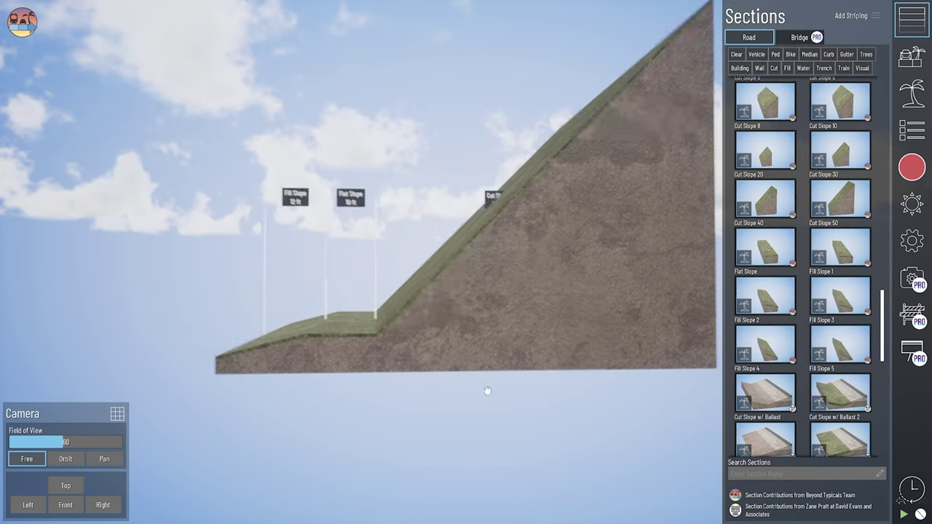
pyautogui.moveTo(508, 397); pyautogui.dragTo(435, 410, button='right')
pyautogui.scroll(3, 424, 436)
pyautogui.scroll(6, 423, 437)
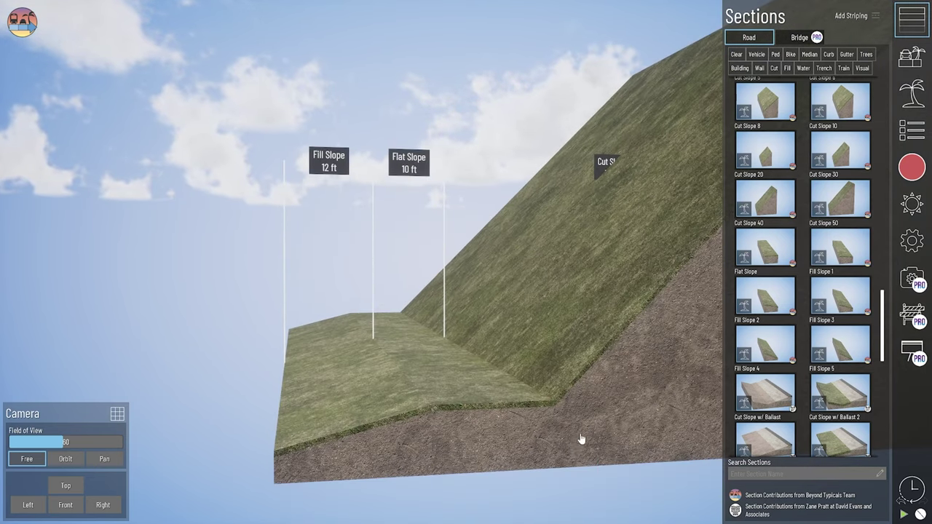
pyautogui.moveTo(580, 432); pyautogui.dragTo(508, 433, button='middle')
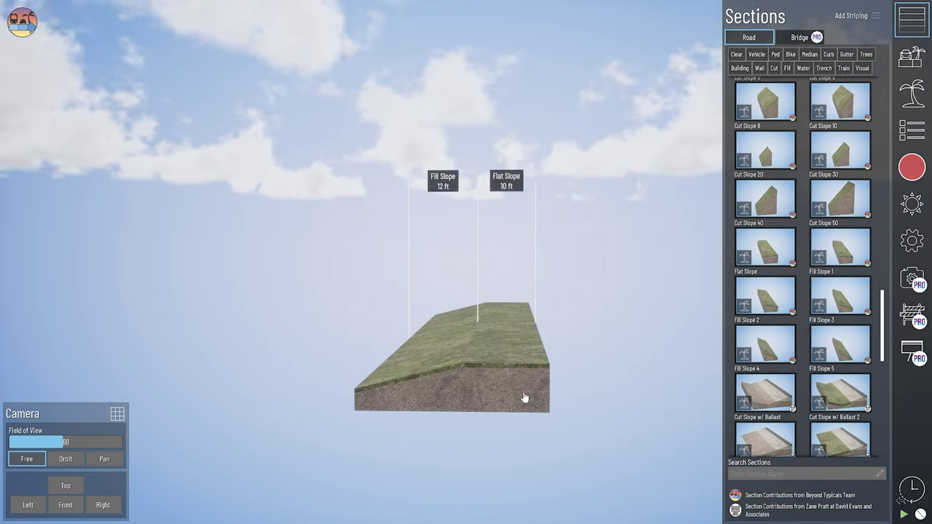
# Step: Delete the Flat Slope and Fill Slope sections to clear the road
pyautogui.click(524, 397)
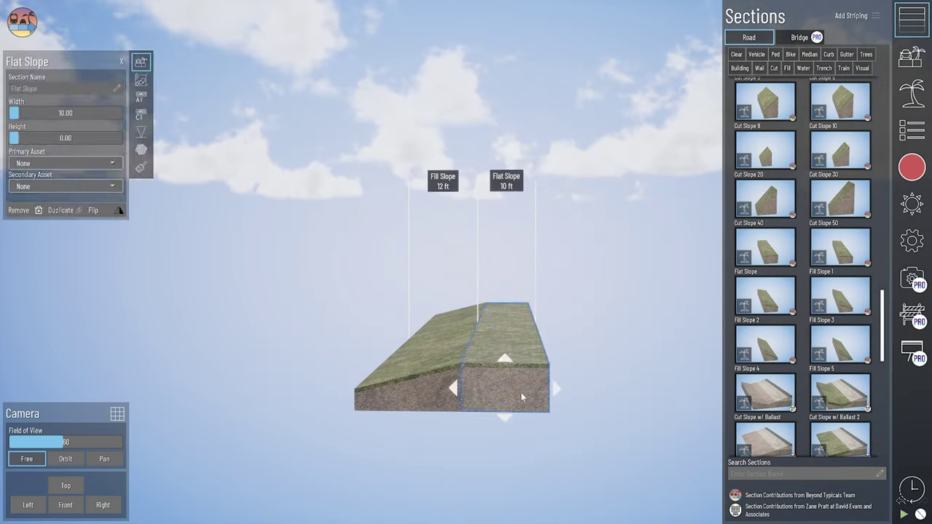
pyautogui.press('Delete')
pyautogui.click(482, 395)
pyautogui.press('Delete')
# Step: Add a Cut Slope w/ Ballast section with a Cut Slope w/ Ballast 2 section on its right side
pyautogui.click(774, 398)
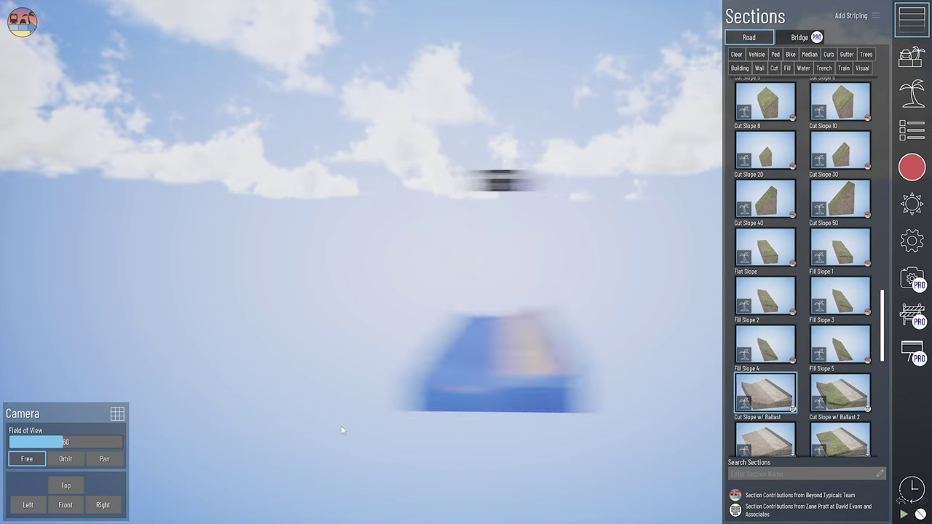
pyautogui.moveTo(845, 404); pyautogui.dragTo(525, 386)
pyautogui.click(545, 394)
pyautogui.scroll(3, 832, 324)
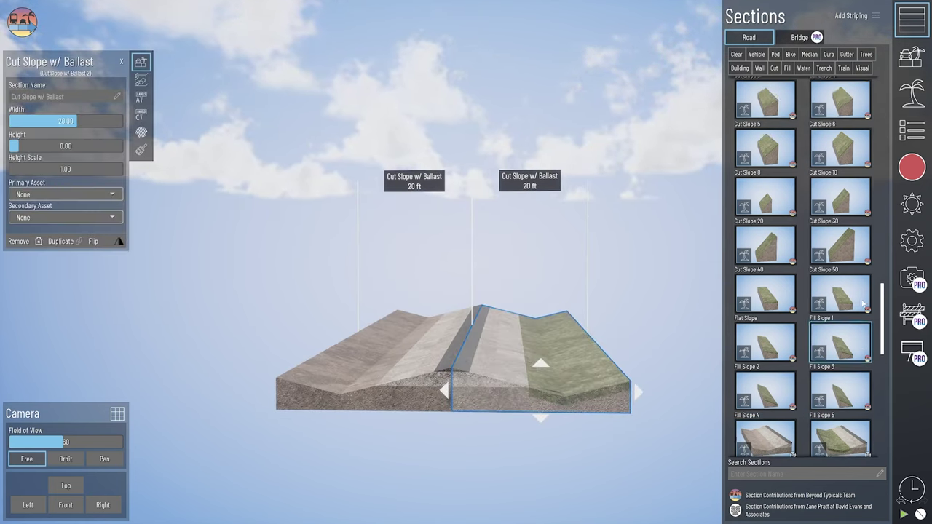
# Step: Insert two Common Lane sections between the two Cut Slope w/ Ballast sections
pyautogui.moveTo(882, 301); pyautogui.dragTo(886, 91)
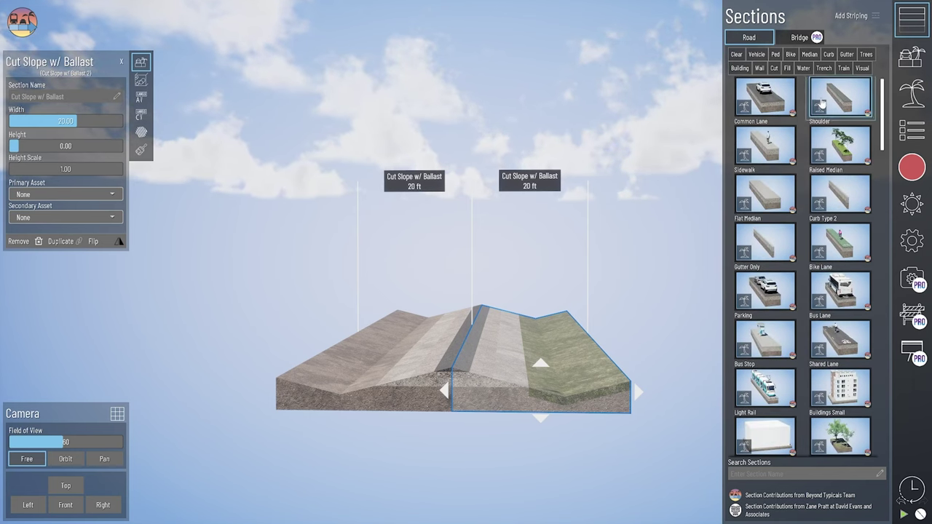
pyautogui.moveTo(777, 101); pyautogui.dragTo(459, 412)
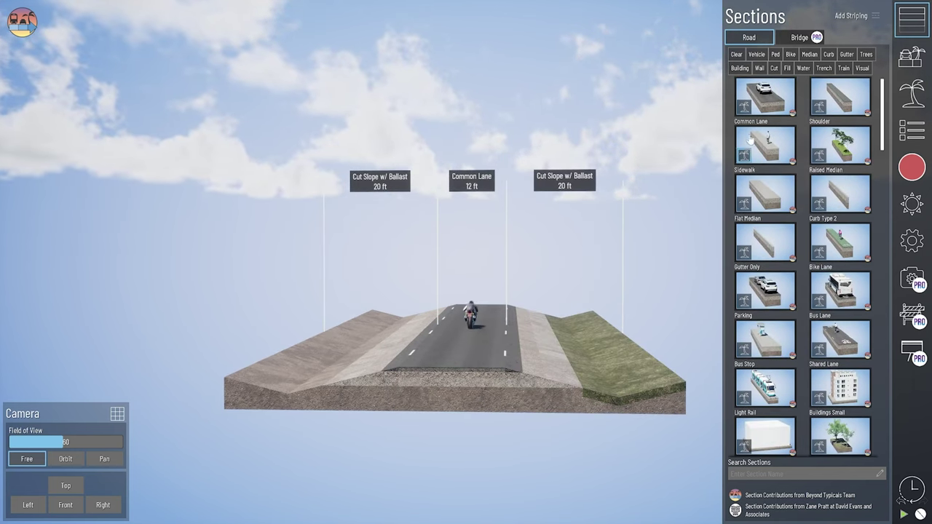
pyautogui.moveTo(765, 96); pyautogui.dragTo(469, 396)
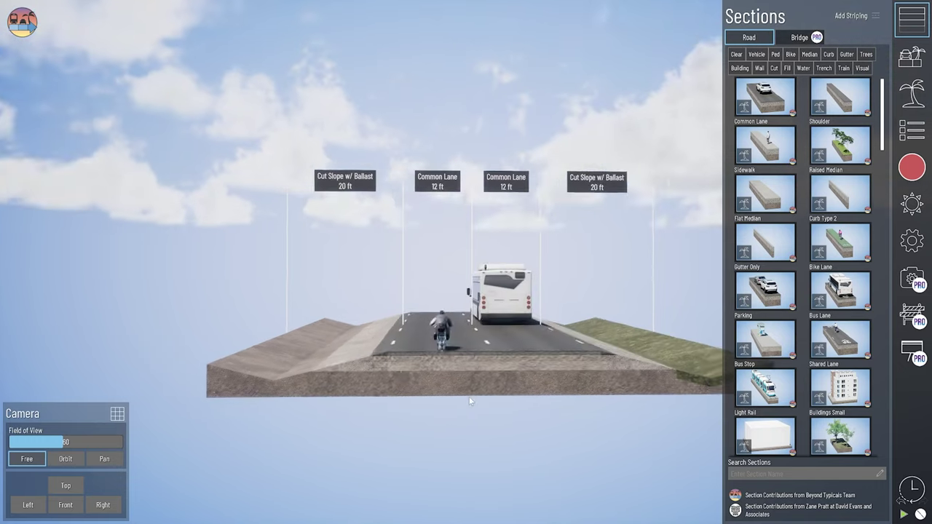
pyautogui.scroll(3, 388, 387)
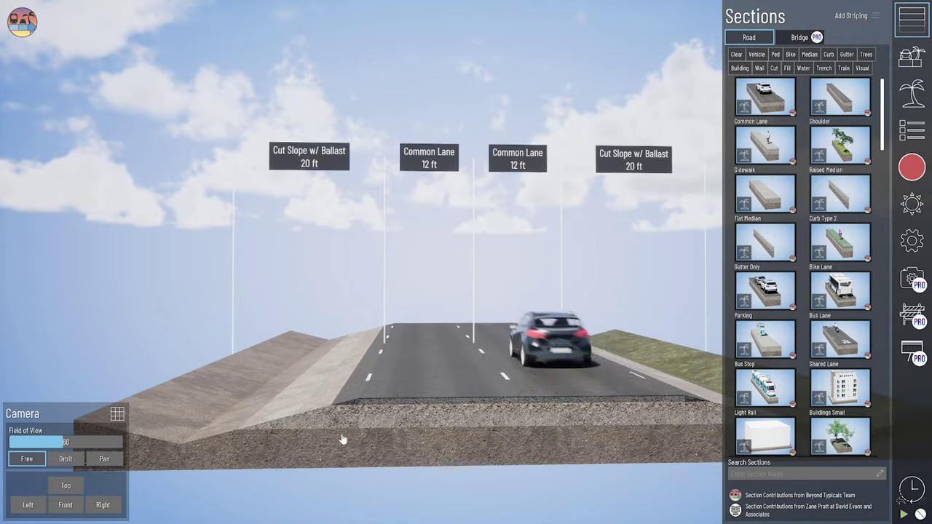
# Step: Change the left Cut Slope w/ Ballast section's basic texture to 05 Brushed Concrete Wear, followed by 01 Asphalt Wear
pyautogui.click(385, 391)
pyautogui.scroll(2, 426, 364)
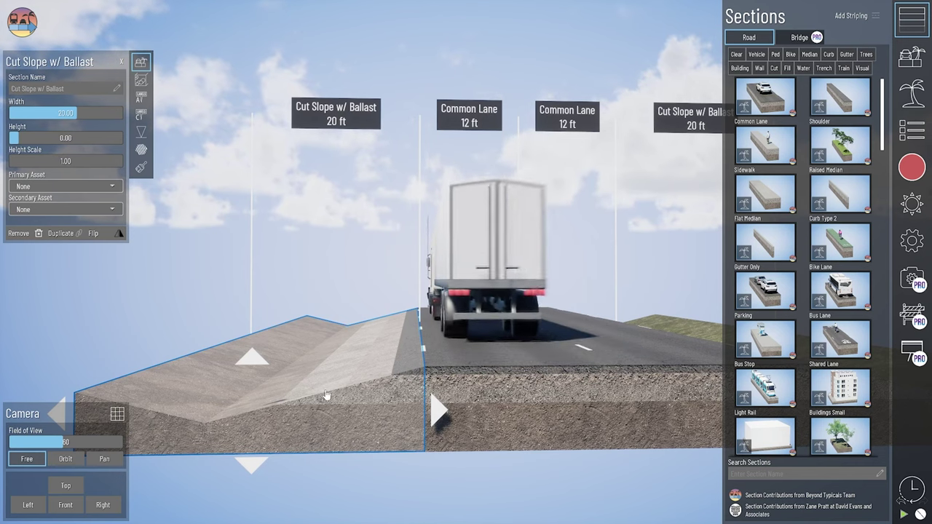
pyautogui.moveTo(319, 428); pyautogui.dragTo(386, 431, button='right')
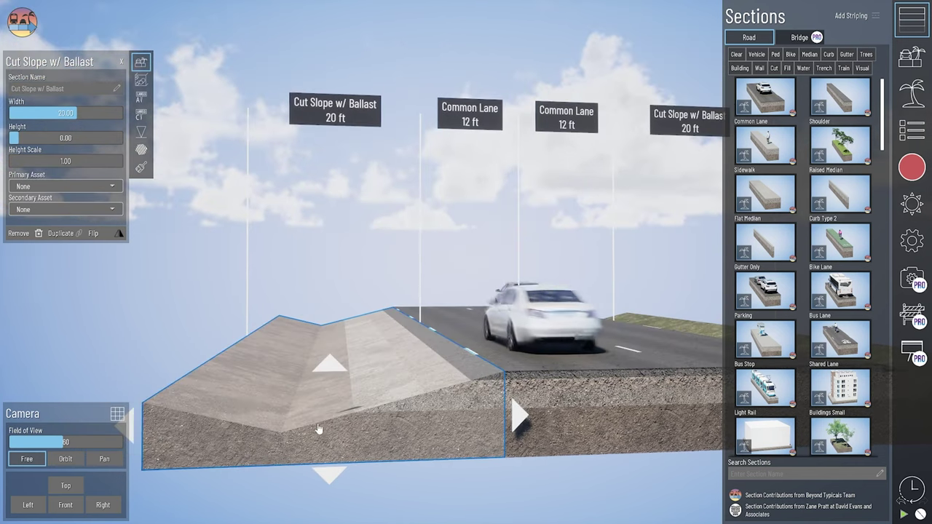
pyautogui.click(140, 169)
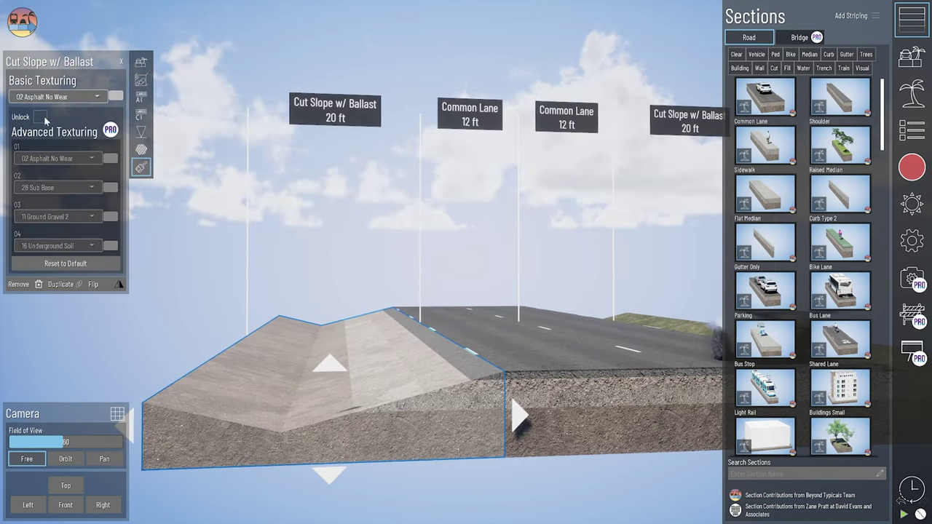
pyautogui.click(75, 95)
pyautogui.scroll(3, 101, 118)
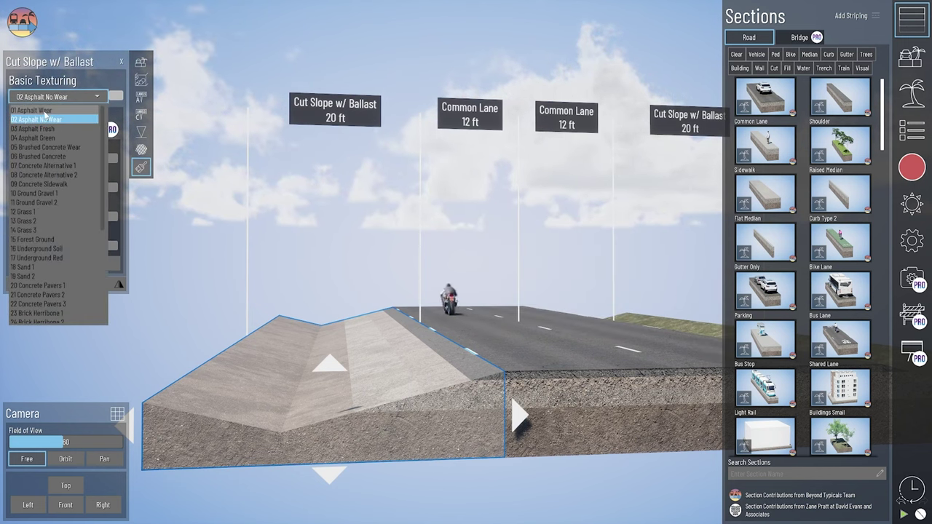
pyautogui.click(59, 147)
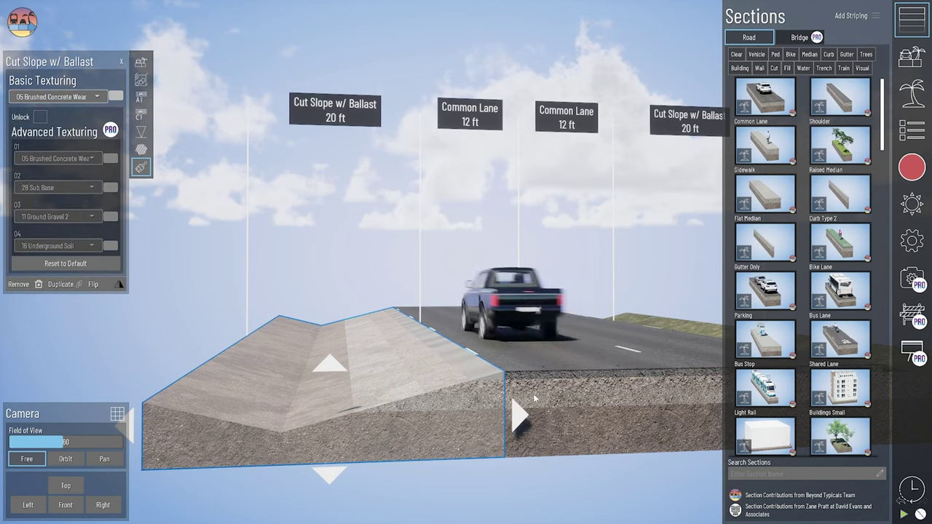
pyautogui.click(87, 106)
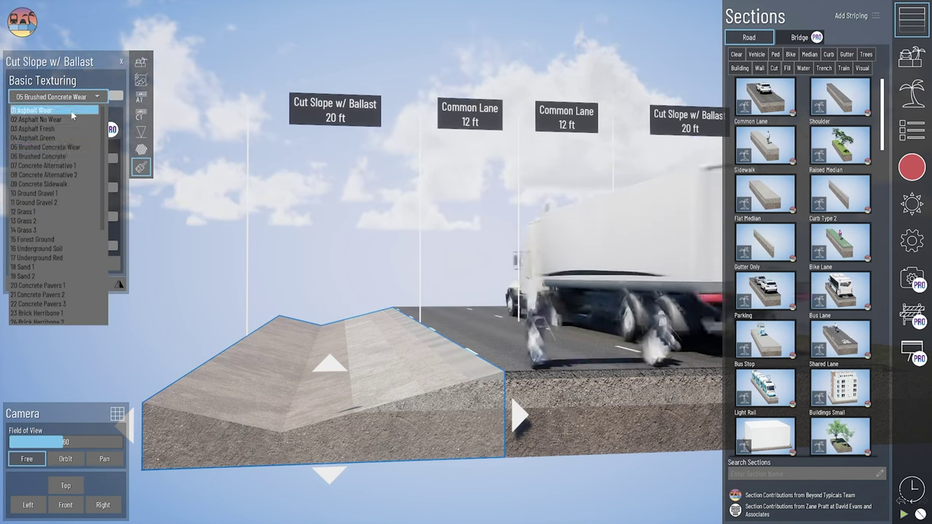
pyautogui.click(70, 120)
# Step: Unlock advanced texturing for the left Cut Slope w/ Ballast section and set its layer 02 texture to 10 Ground Gravel 1
pyautogui.click(40, 117)
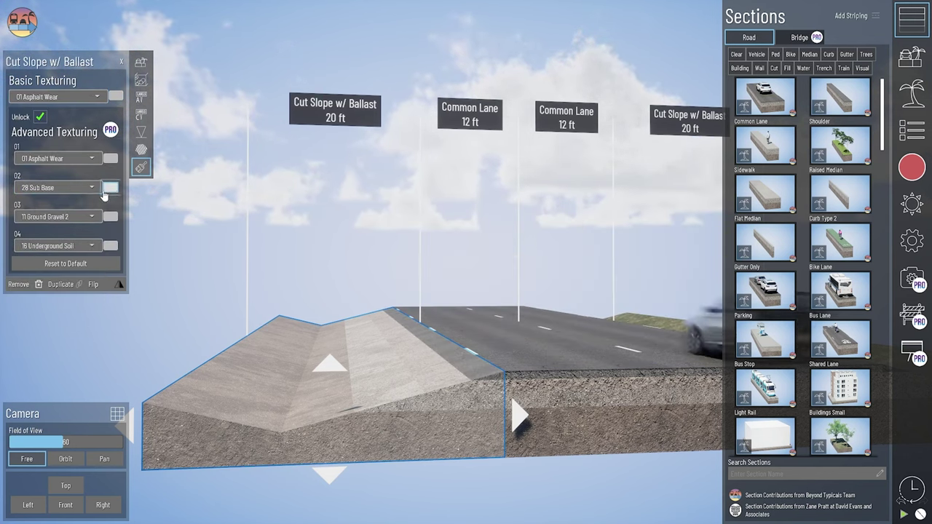
pyautogui.click(73, 187)
pyautogui.scroll(-1, 59, 329)
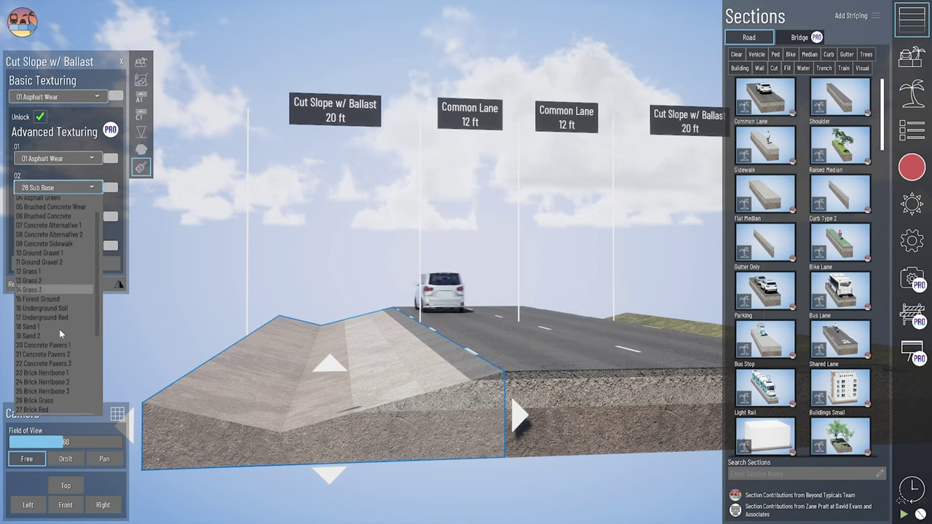
pyautogui.click(64, 251)
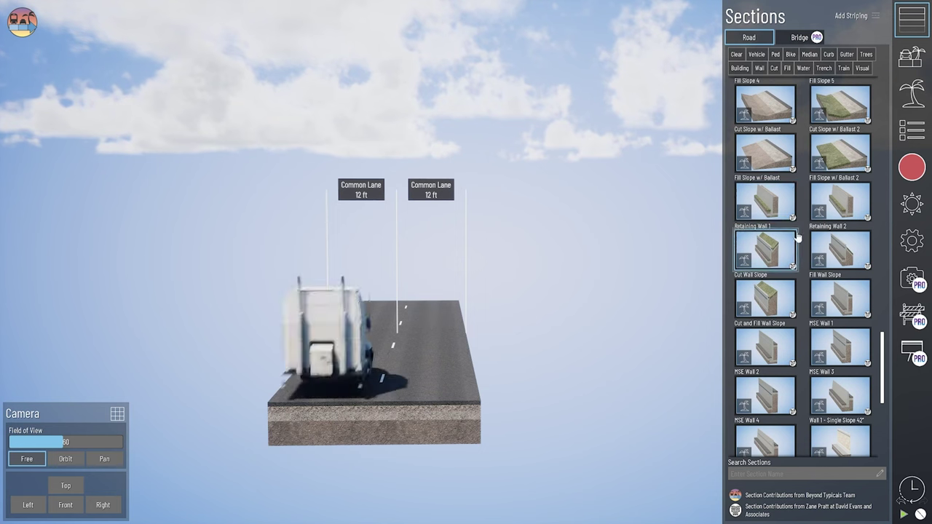
# Step: Add a Fill Wall Slope section to the right of the two Common Lanes and flip it so its wall faces the road
pyautogui.moveTo(839, 250); pyautogui.dragTo(503, 408)
pyautogui.click(492, 419)
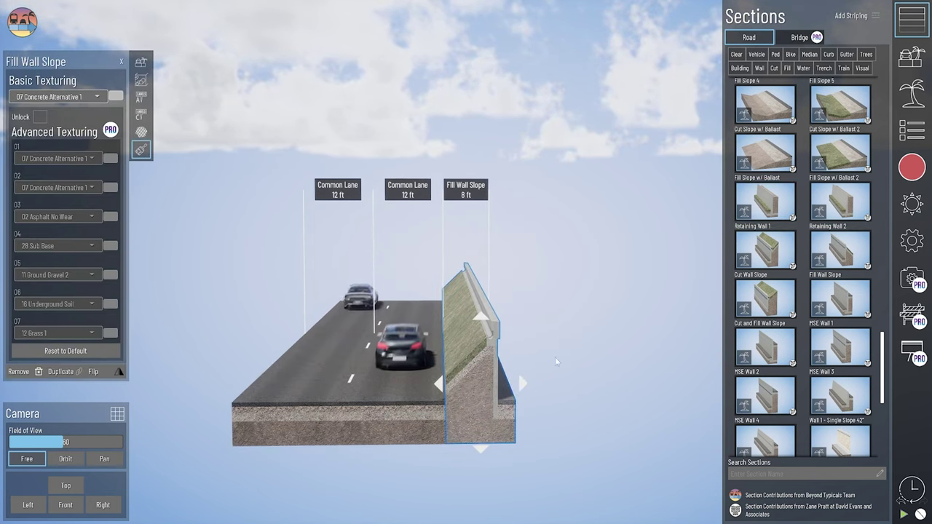
pyautogui.click(118, 372)
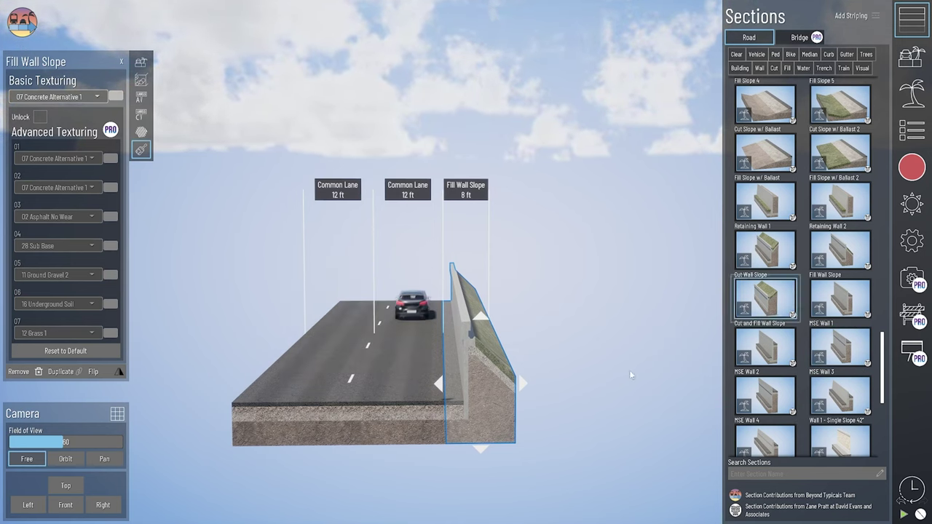
pyautogui.moveTo(518, 406); pyautogui.dragTo(594, 413, button='right')
pyautogui.scroll(-1, 594, 394)
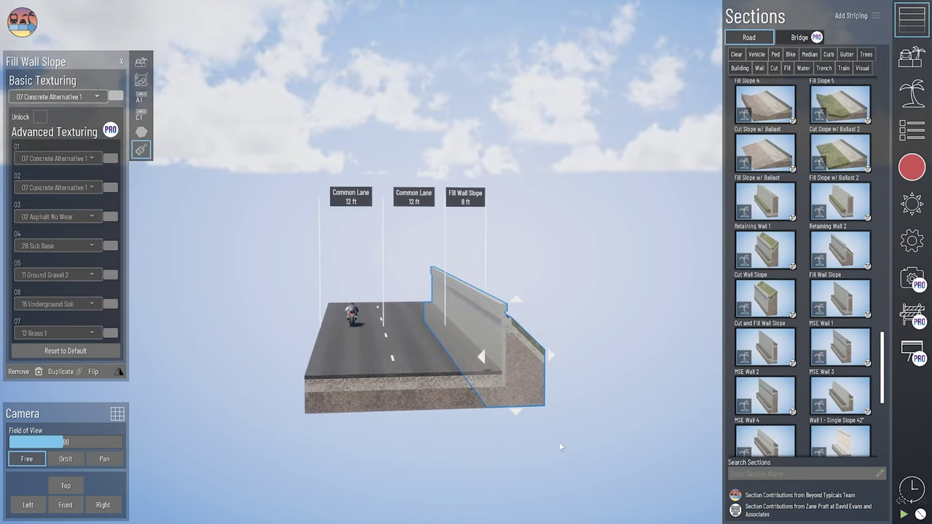
pyautogui.moveTo(560, 446); pyautogui.dragTo(552, 447)
pyautogui.moveTo(504, 461); pyautogui.dragTo(501, 465, button='right')
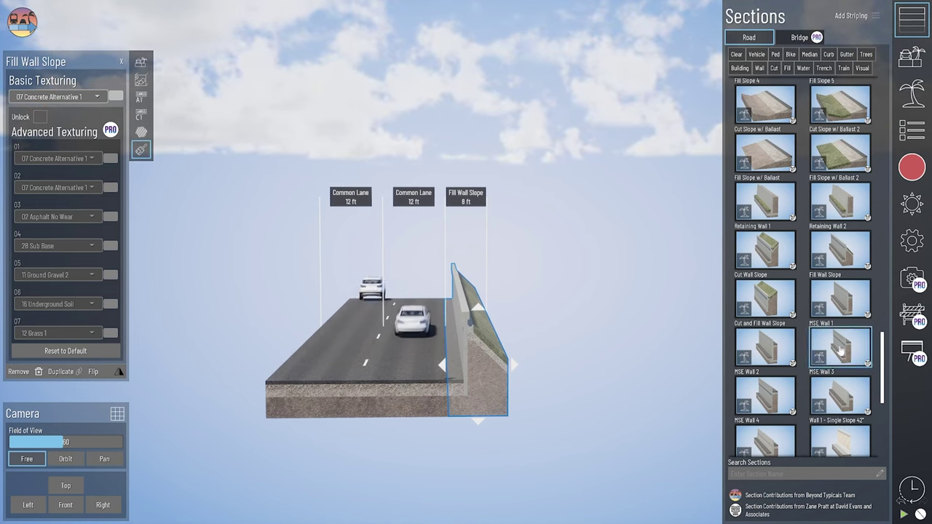
pyautogui.scroll(-6, 841, 351)
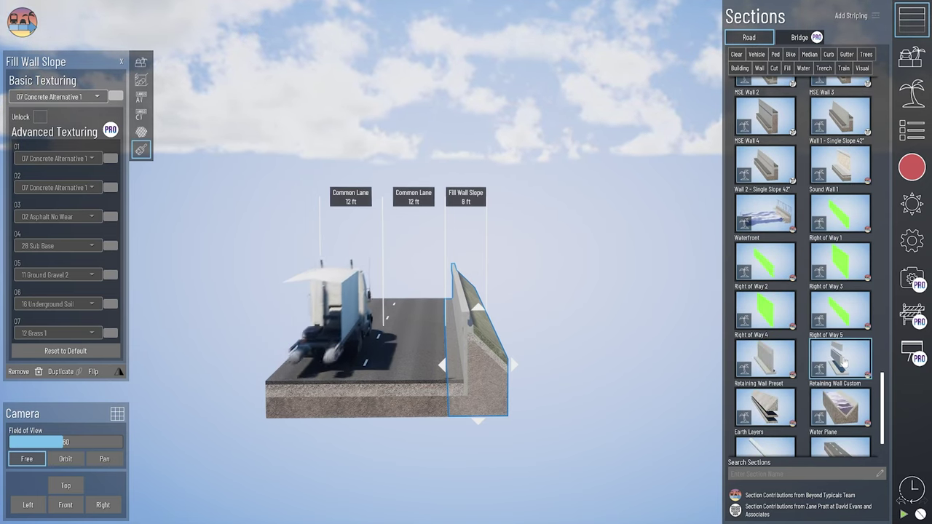
pyautogui.scroll(3, 771, 357)
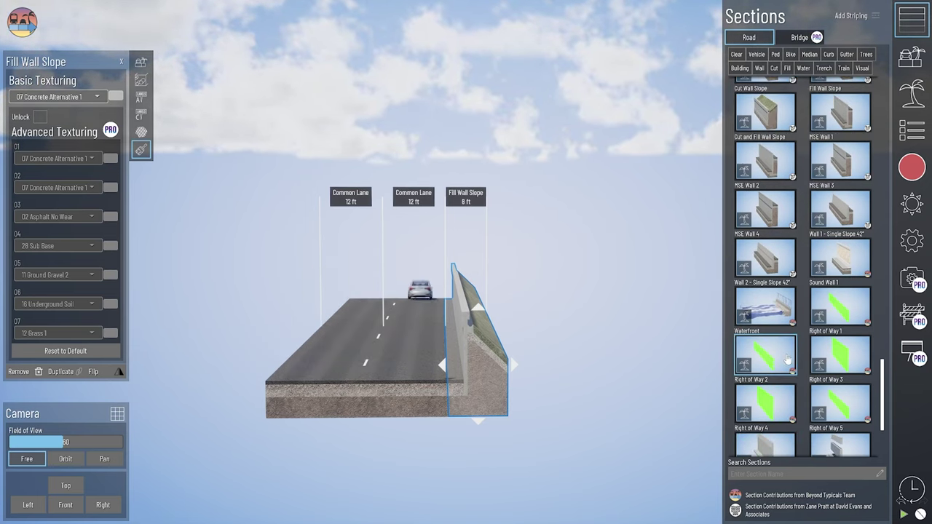
pyautogui.moveTo(438, 463); pyautogui.dragTo(458, 447, button='middle')
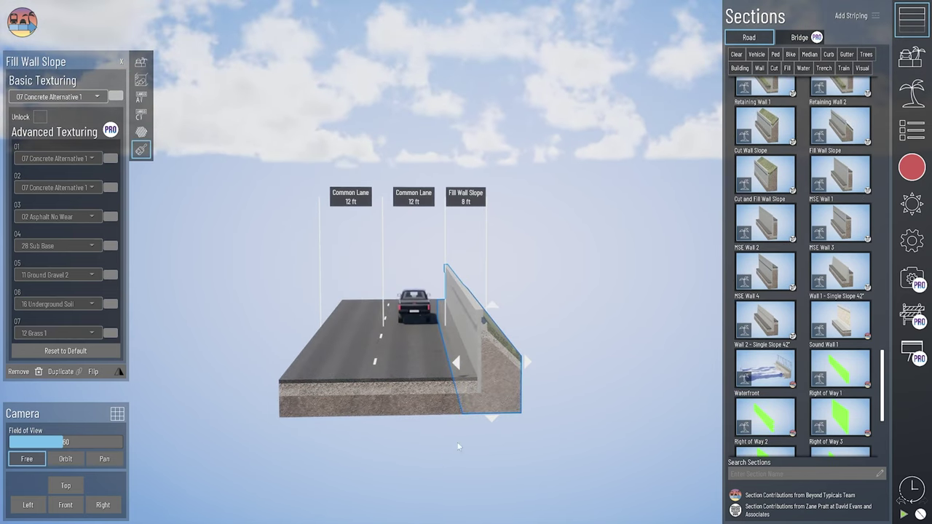
pyautogui.moveTo(532, 459); pyautogui.dragTo(276, 202, button='middle')
# Step: Widen the Fill Wall Slope section to 9.47 ft and reset its width to 8 ft
pyautogui.click(142, 64)
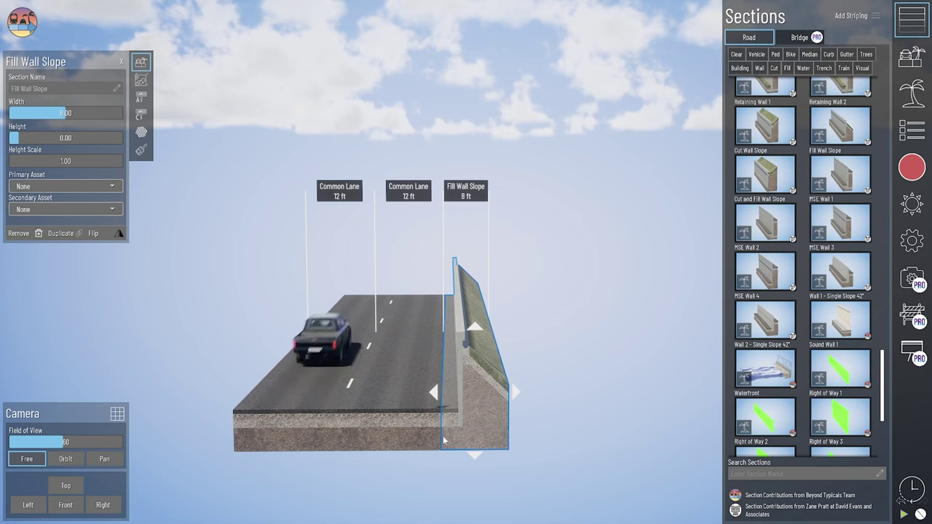
pyautogui.moveTo(458, 458); pyautogui.dragTo(459, 449, button='middle')
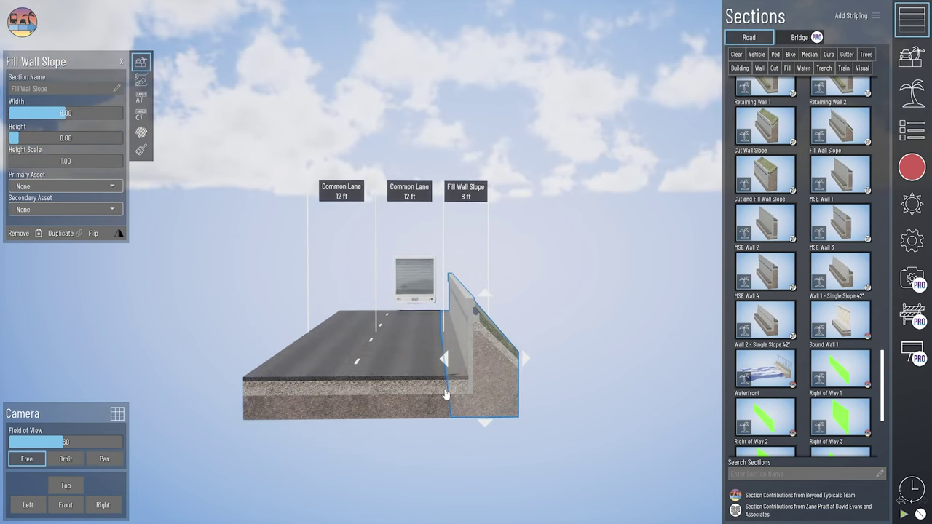
pyautogui.moveTo(70, 113)
pyautogui.mouseDown()
pyautogui.moveTo(120, 113)
pyautogui.moveTo(16, 113)
pyautogui.moveTo(122, 113)
pyautogui.moveTo(67, 113)
pyautogui.moveTo(118, 113)
pyautogui.moveTo(85, 113)
pyautogui.mouseUp()
pyautogui.click(83, 113)
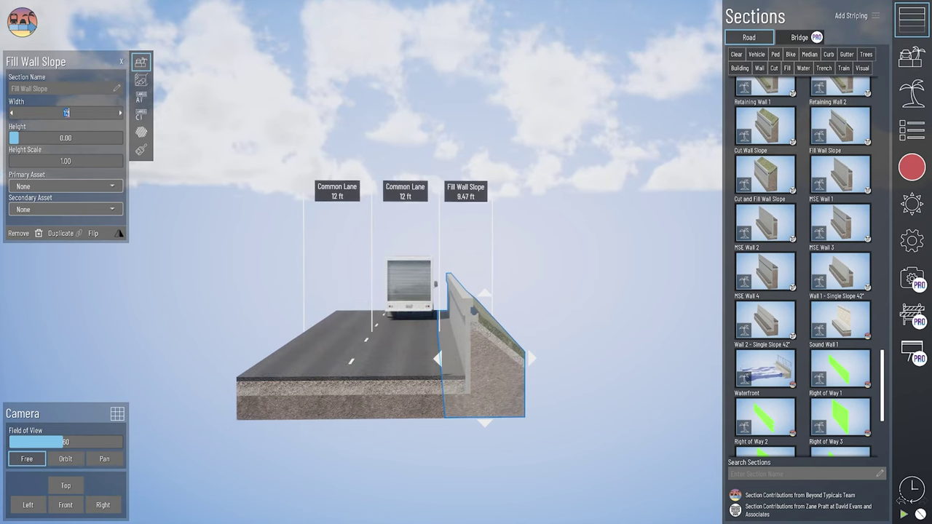
pyautogui.write('8')
pyautogui.press('Return')
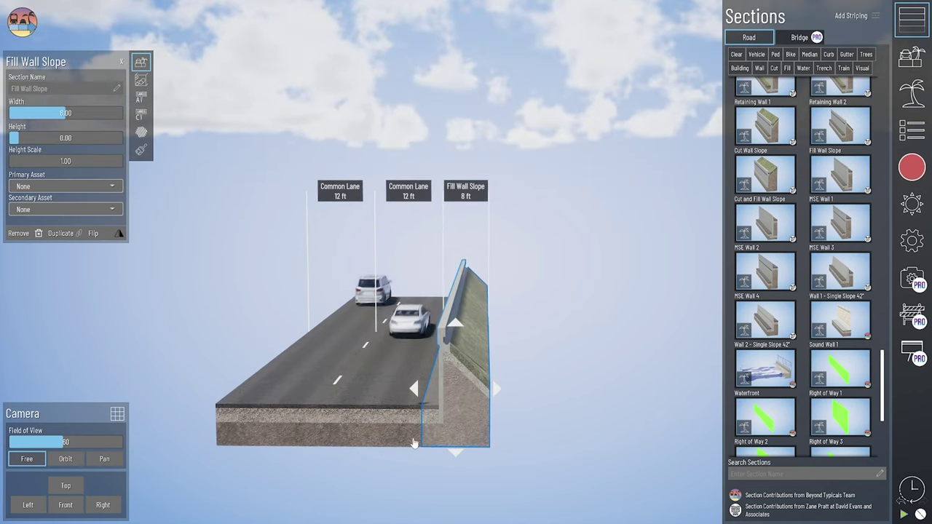
# Step: Deselect the Fill Wall Slope section
pyautogui.moveTo(414, 443); pyautogui.dragTo(493, 345, button='middle')
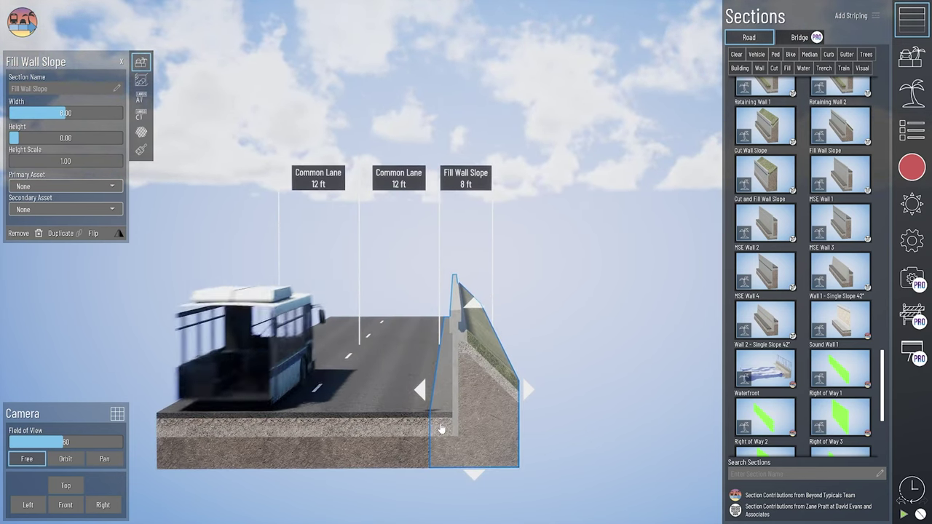
pyautogui.moveTo(439, 428); pyautogui.dragTo(383, 425, button='right')
pyautogui.scroll(-1, 383, 425)
pyautogui.click(565, 315)
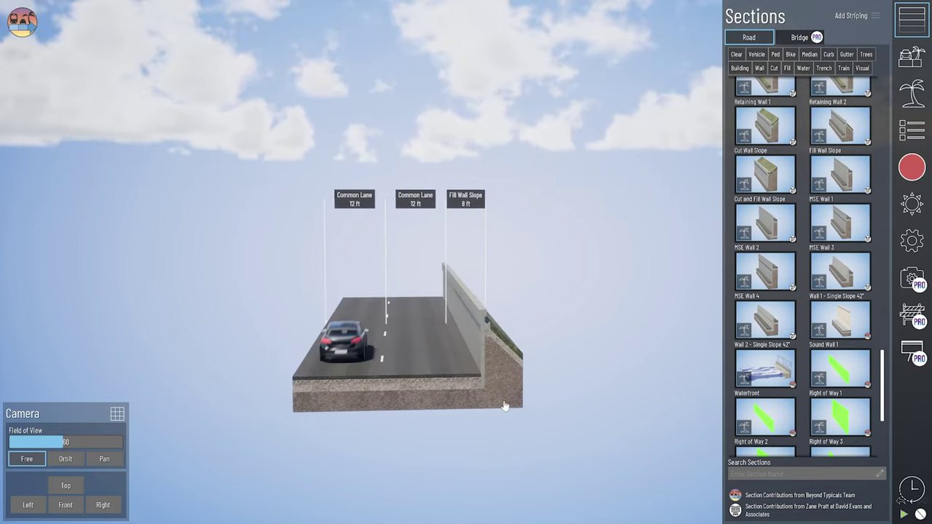
# Step: Set the Fill Wall Slope section's basic texture to 08 Concrete Alternative 2 and replace it with a texture further down the list
pyautogui.click(518, 382)
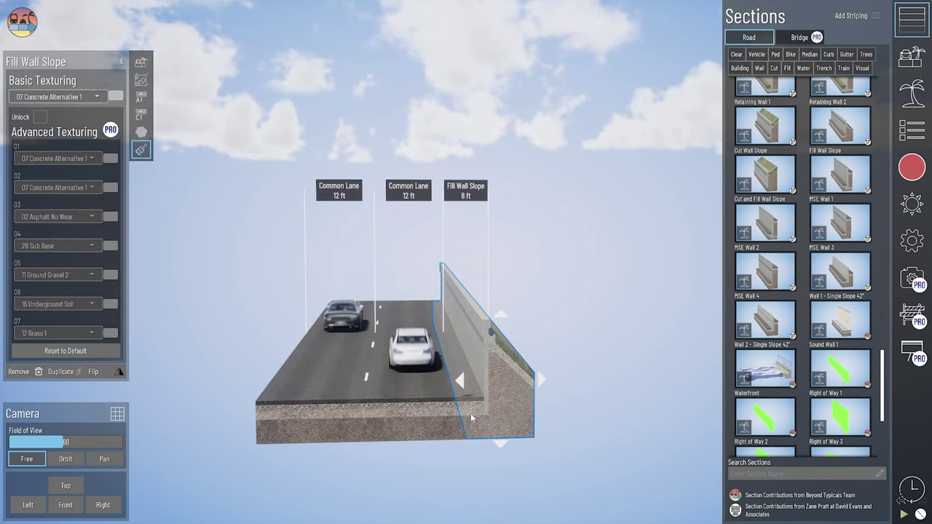
pyautogui.click(64, 99)
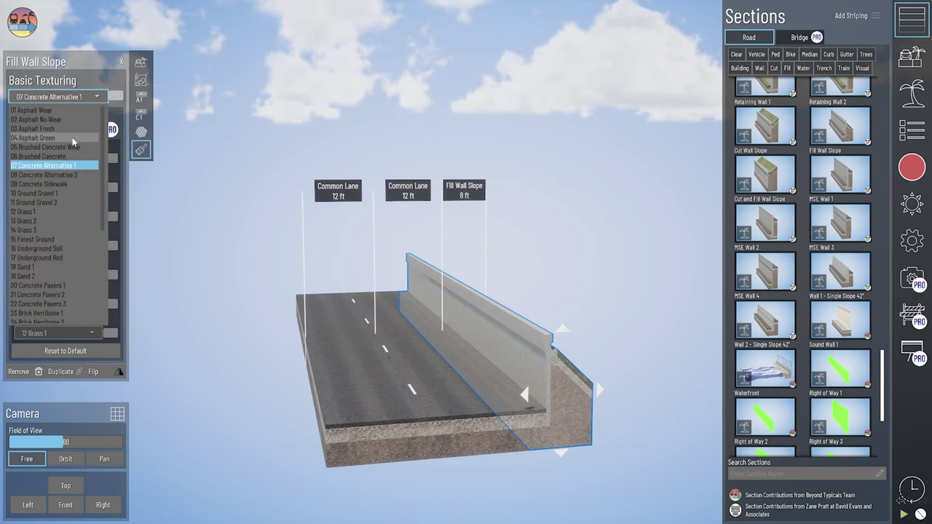
pyautogui.scroll(-3, 71, 158)
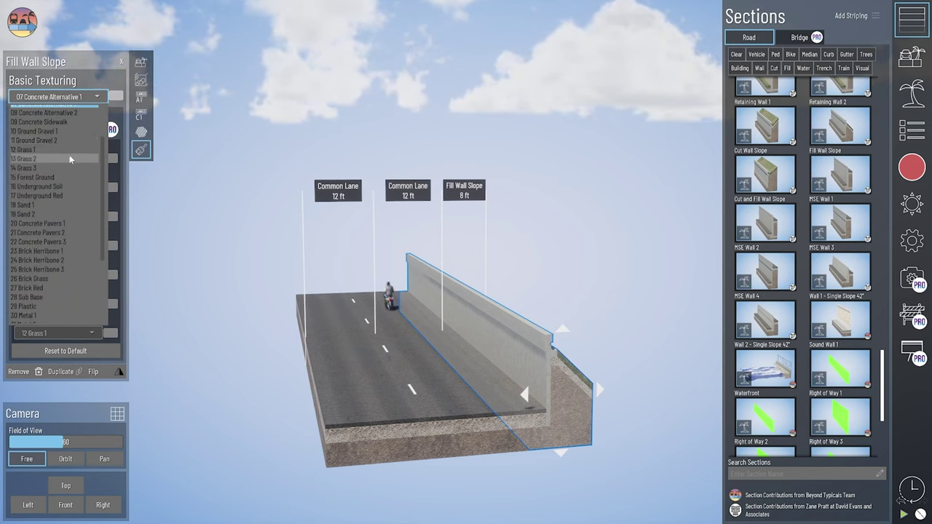
pyautogui.click(62, 114)
pyautogui.click(63, 97)
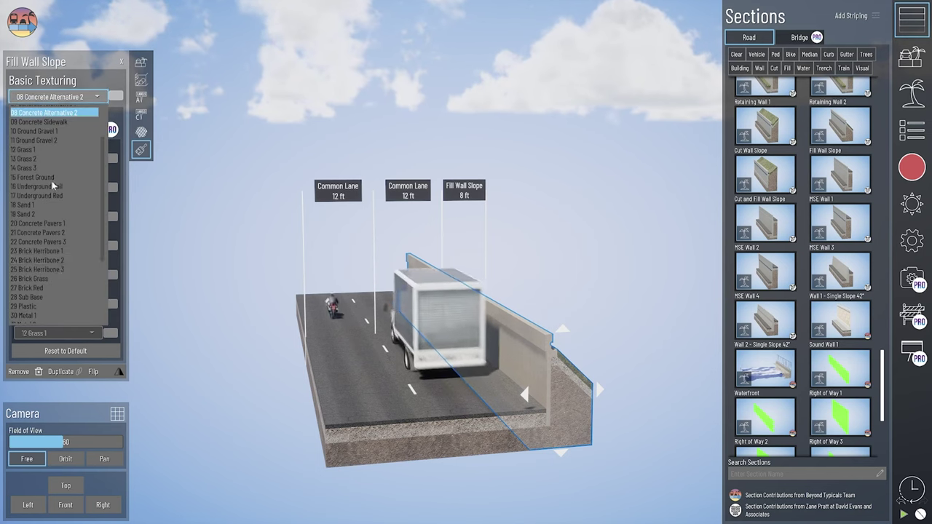
pyautogui.scroll(-5, 62, 291)
pyautogui.click(51, 117)
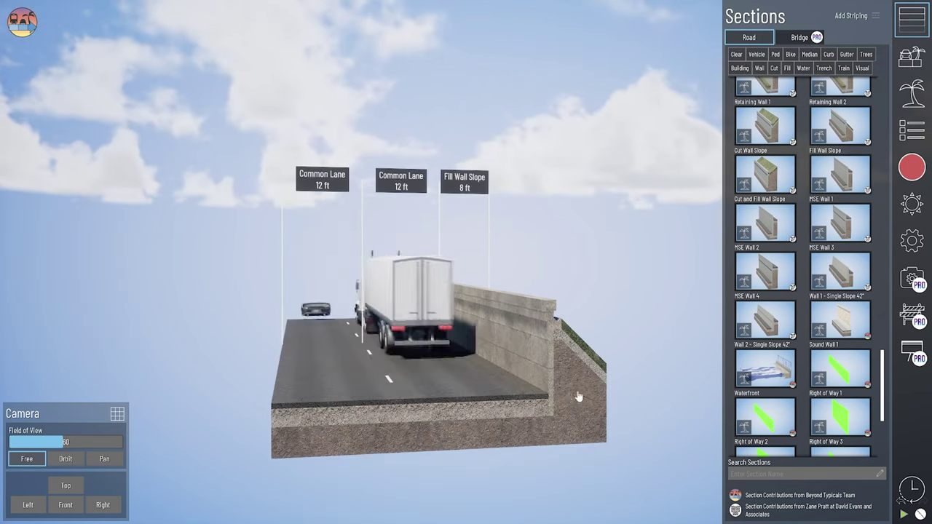
# Step: Replace the Fill Wall Slope section with a Sound Wall 1 section and try the primary assets Sound Wall 2 and Sound Wall 3
pyautogui.press('Delete')
pyautogui.moveTo(843, 329); pyautogui.dragTo(513, 413)
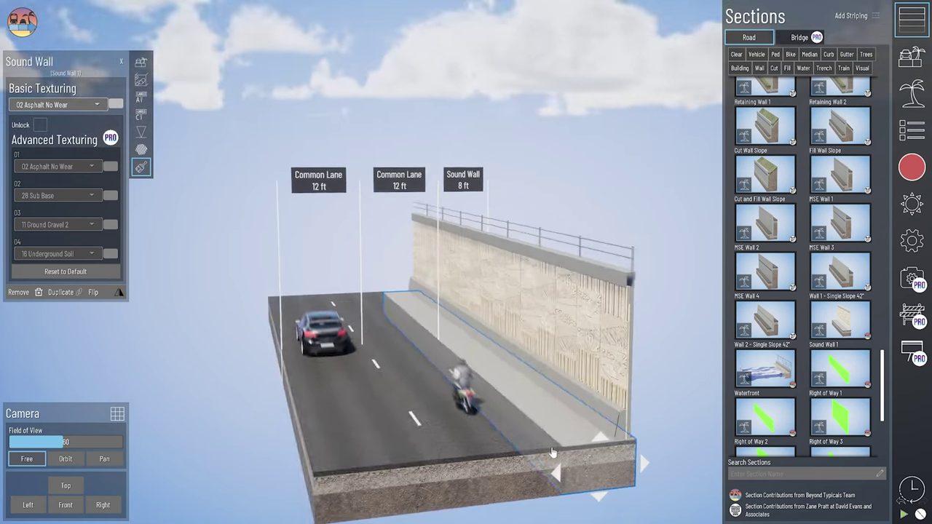
pyautogui.click(140, 63)
pyautogui.click(55, 173)
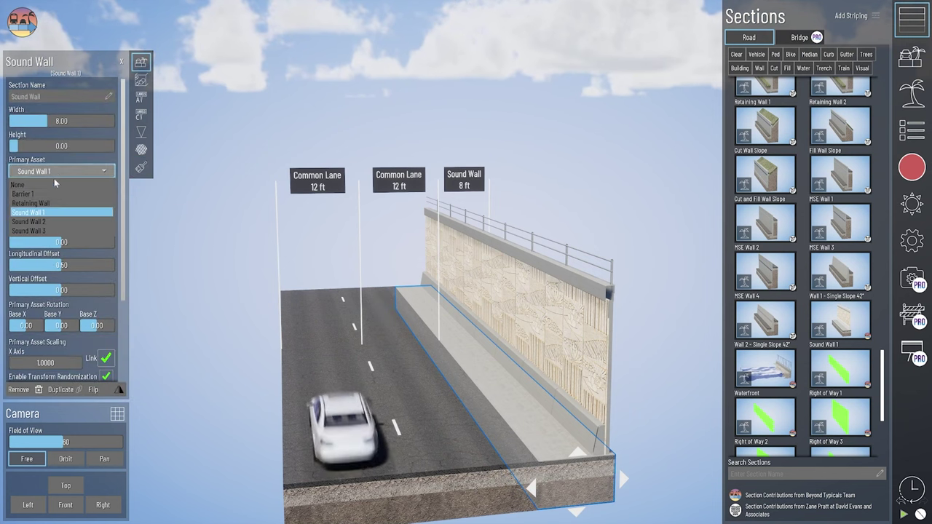
pyautogui.click(29, 221)
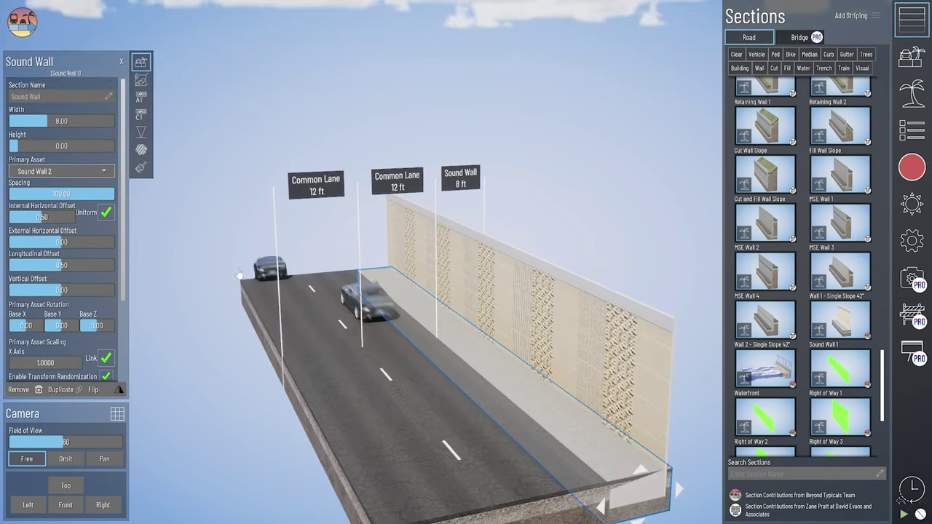
pyautogui.click(52, 233)
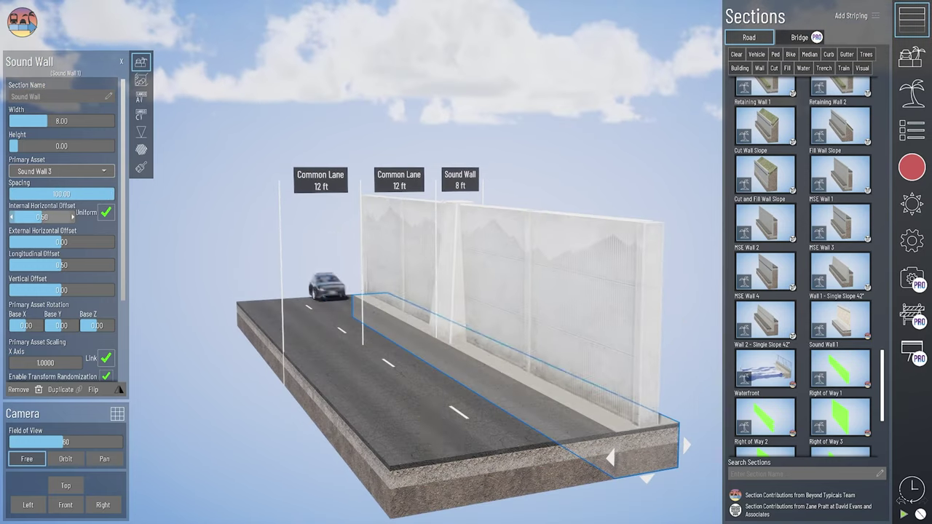
# Step: Increase the Sound Wall section's internal horizontal offset and switch its primary asset back to Sound Wall 1
pyautogui.moveTo(42, 217); pyautogui.dragTo(55, 217)
pyautogui.click(50, 173)
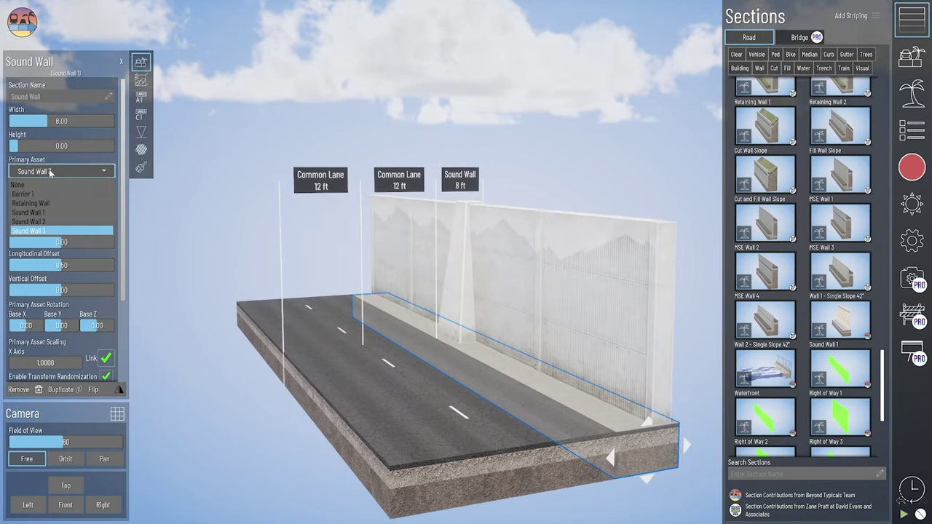
pyautogui.click(51, 212)
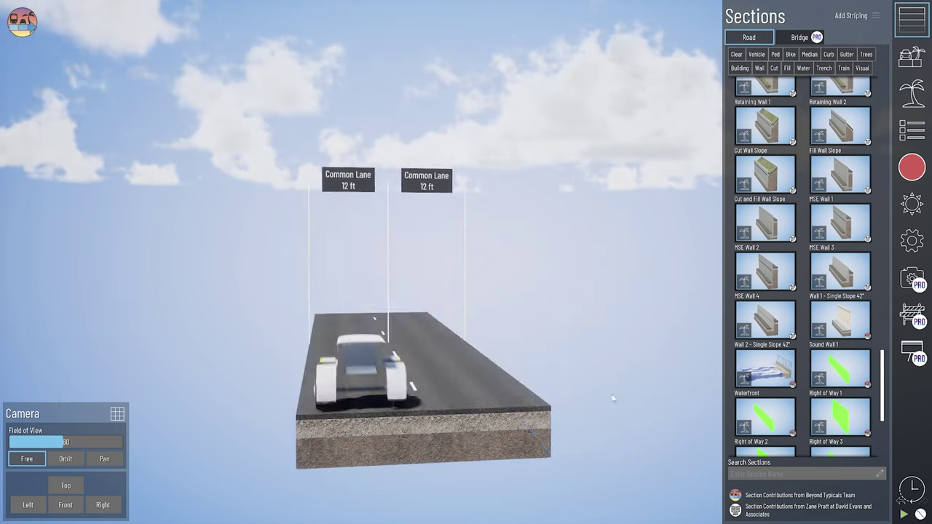
# Step: Add a Waterfront section to the left of the two Common Lanes
pyautogui.scroll(-4, 798, 326)
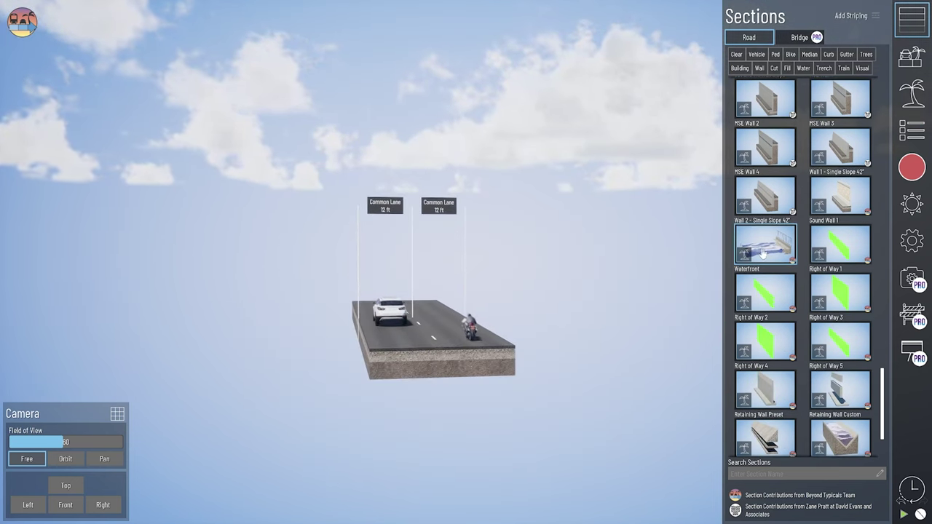
pyautogui.moveTo(765, 254); pyautogui.dragTo(207, 377)
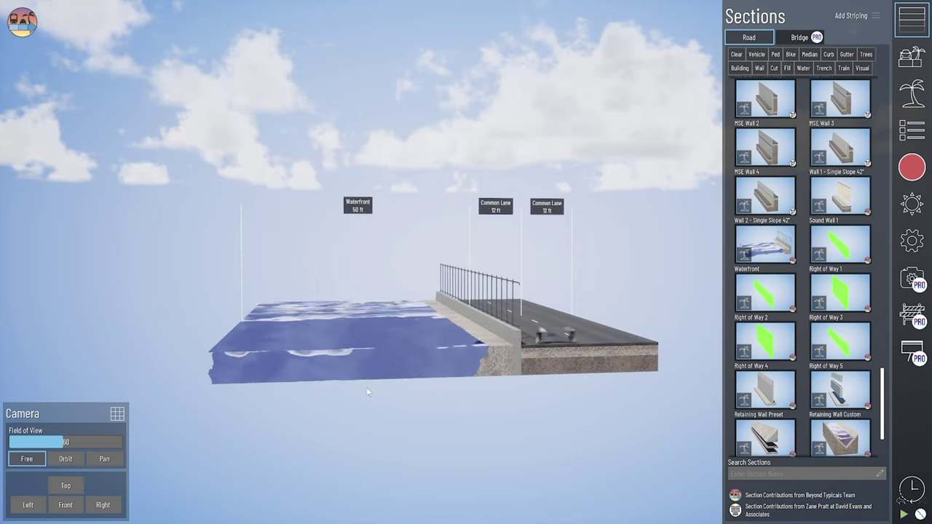
pyautogui.moveTo(368, 389); pyautogui.dragTo(371, 395, button='right')
# Step: Remove the fence from the Waterfront section by setting its primary asset to None
pyautogui.click(393, 333)
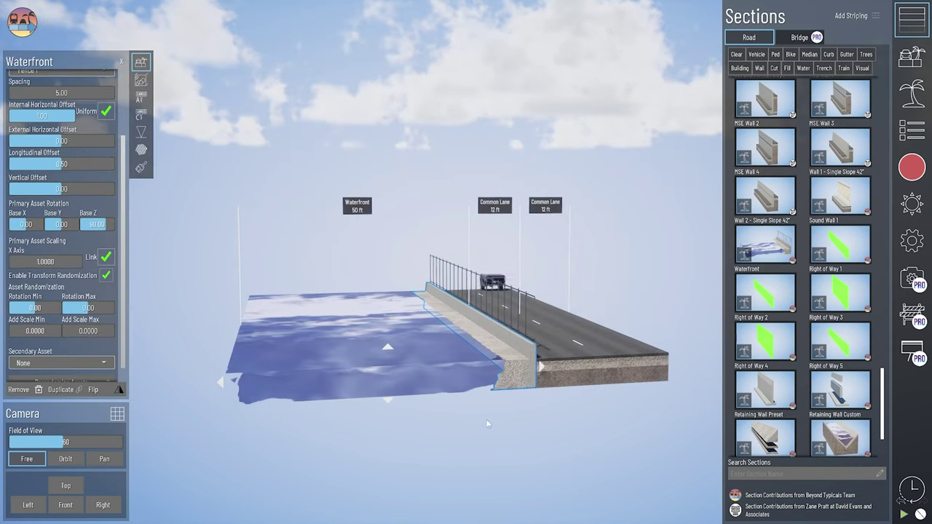
pyautogui.moveTo(526, 440); pyautogui.dragTo(371, 413, button='right')
pyautogui.scroll(3, 62, 164)
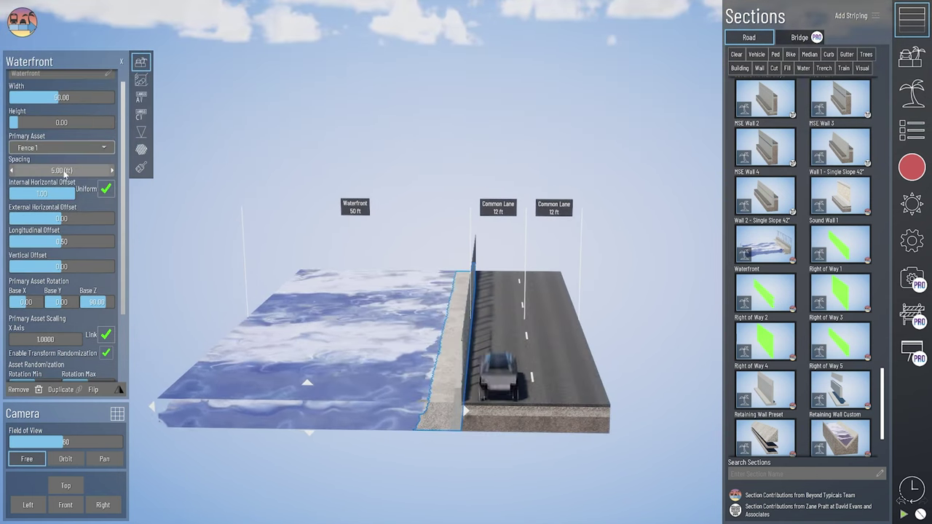
pyautogui.click(62, 167)
pyautogui.click(62, 184)
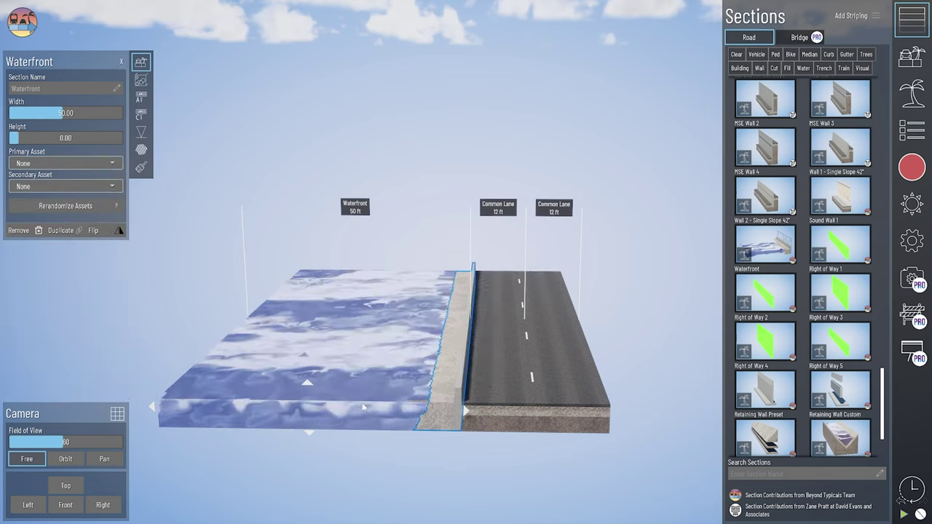
pyautogui.moveTo(332, 413); pyautogui.dragTo(403, 368, button='right')
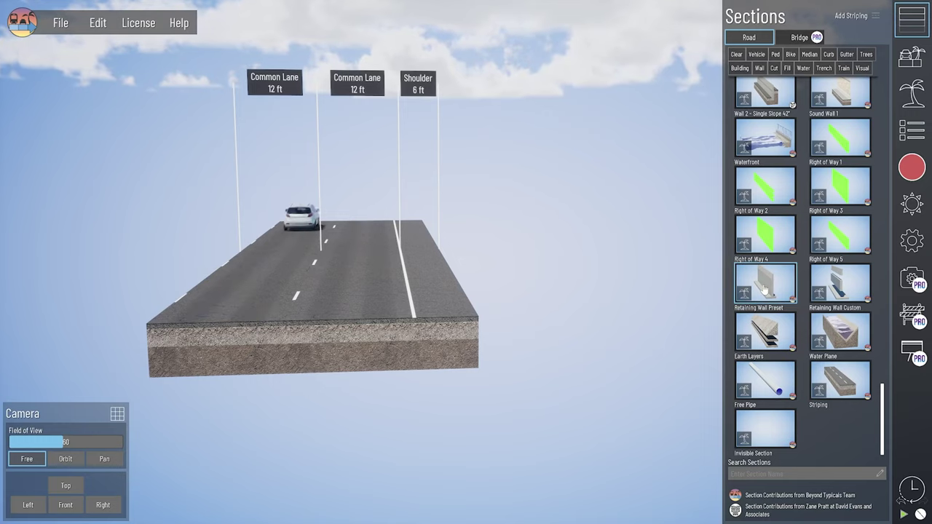
# Step: Add a Retaining Wall Preset at the outer edge of the Shoulder and set its height to 1.00
pyautogui.moveTo(766, 288); pyautogui.dragTo(481, 378)
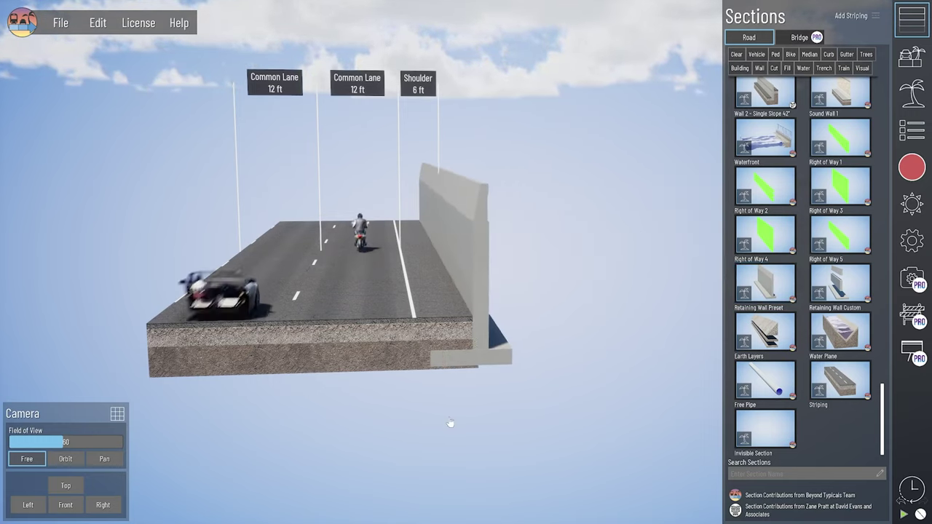
pyautogui.click(480, 344)
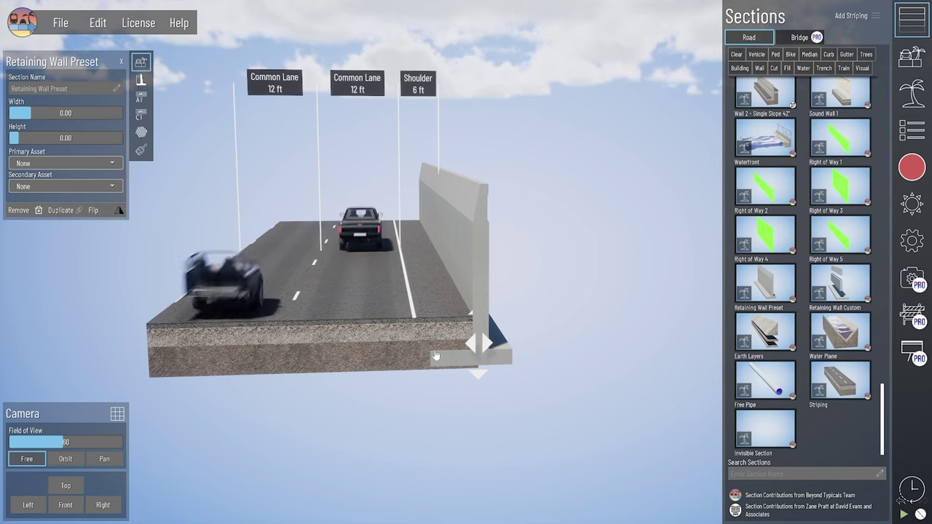
pyautogui.moveTo(25, 142); pyautogui.dragTo(36, 139)
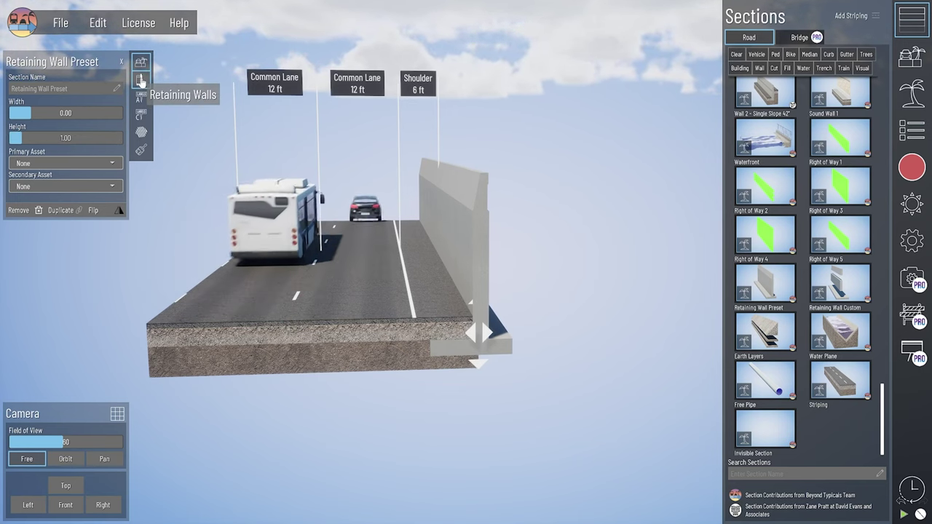
# Step: Try the retaining wall types 0_Retaining_Wall_Blank and 3_Retaining_Wall, and set the type to 5_Retaining_Wall_42inch
pyautogui.click(141, 81)
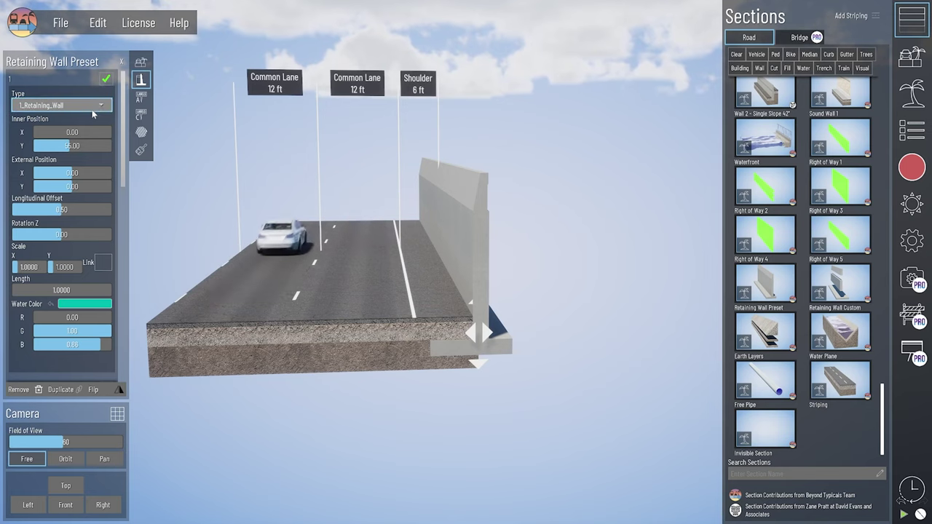
pyautogui.click(91, 110)
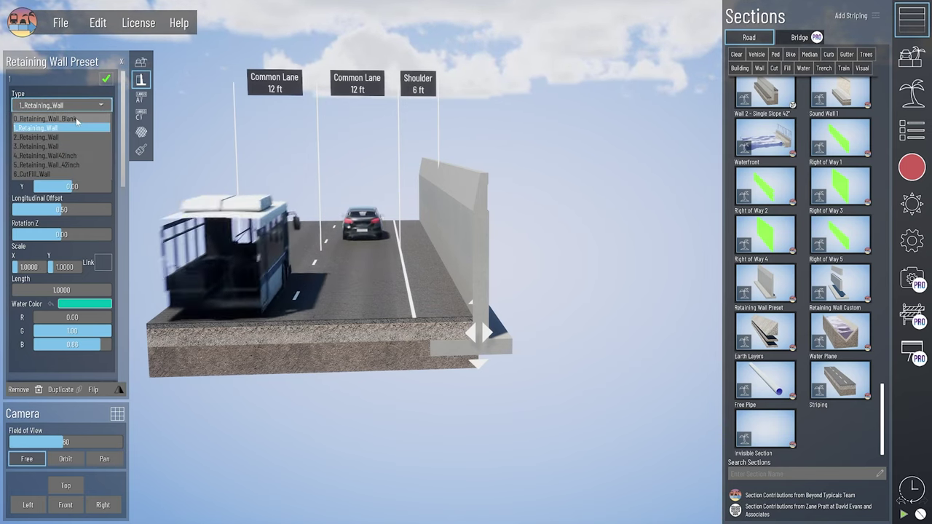
pyautogui.click(77, 119)
pyautogui.click(75, 108)
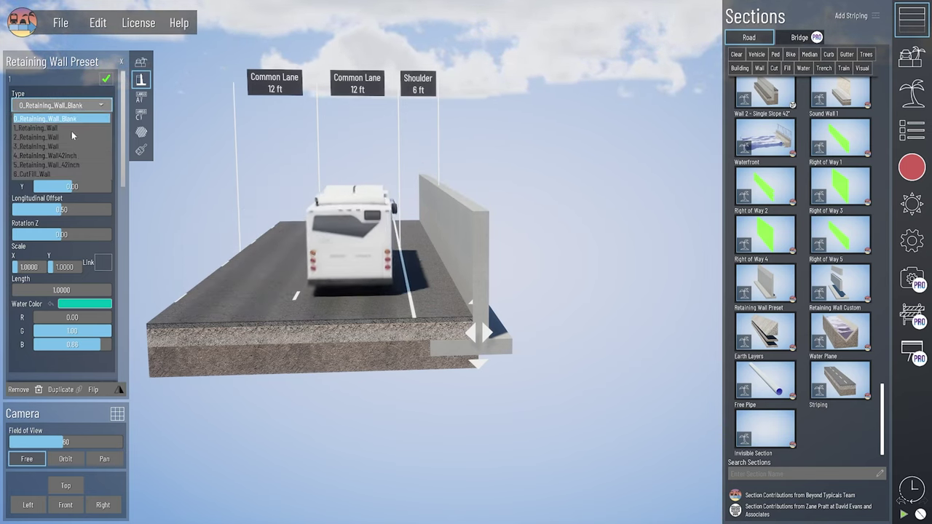
pyautogui.click(75, 147)
pyautogui.click(72, 108)
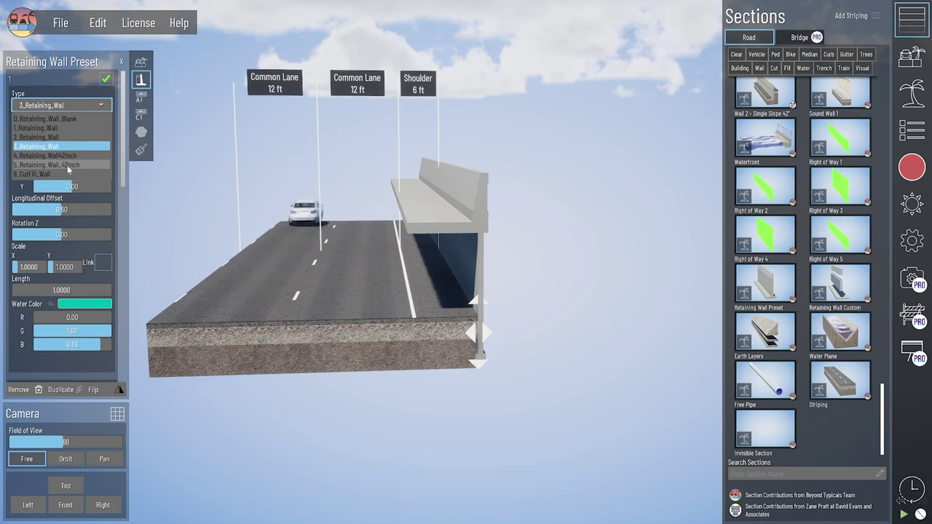
pyautogui.click(69, 166)
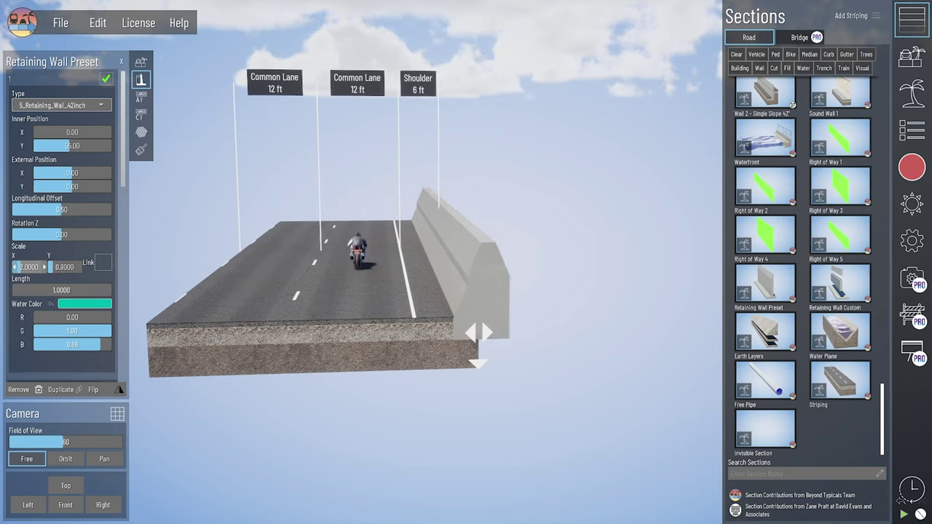
# Step: Set the retaining wall's scale to X 1.1 and Y 0.9, and reset its Z rotation to 0
pyautogui.moveTo(29, 267); pyautogui.dragTo(26, 268)
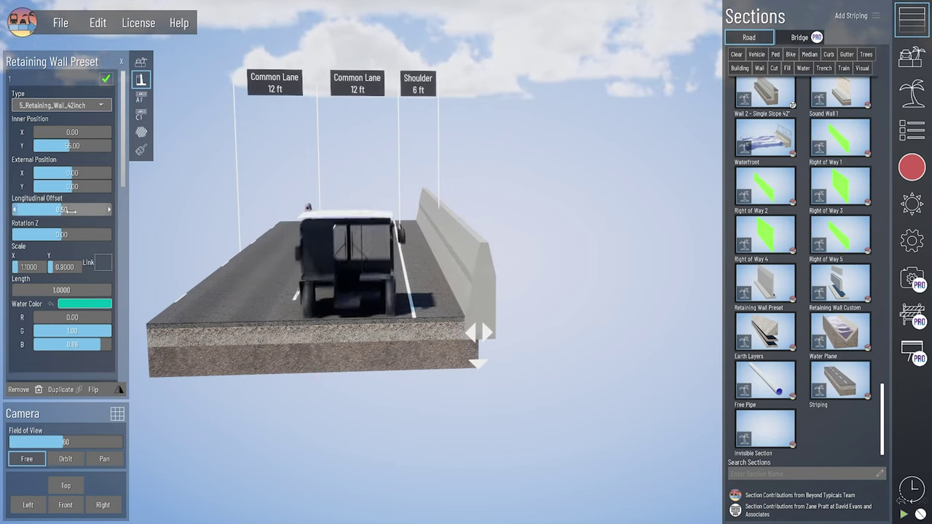
pyautogui.moveTo(53, 235)
pyautogui.mouseDown()
pyautogui.moveTo(33, 235)
pyautogui.moveTo(62, 234)
pyautogui.mouseUp()
pyautogui.write('0')
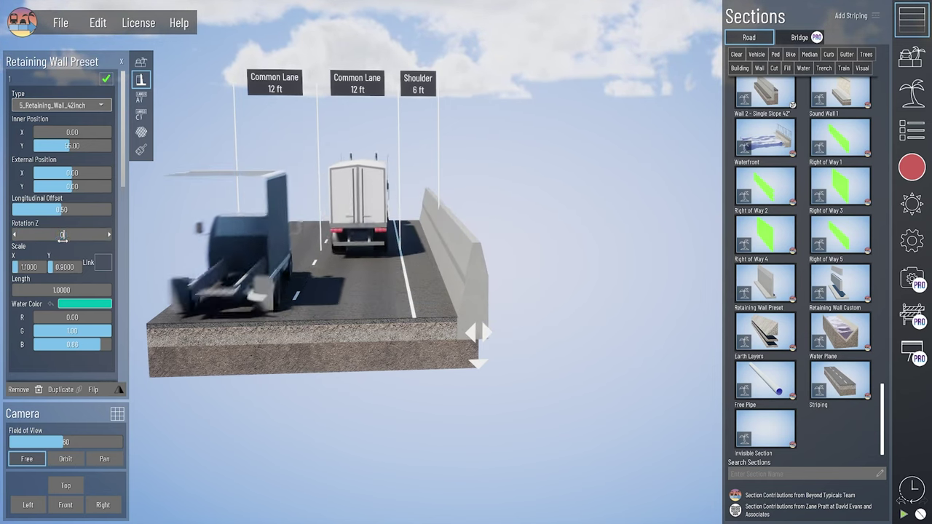
pyautogui.press('Return')
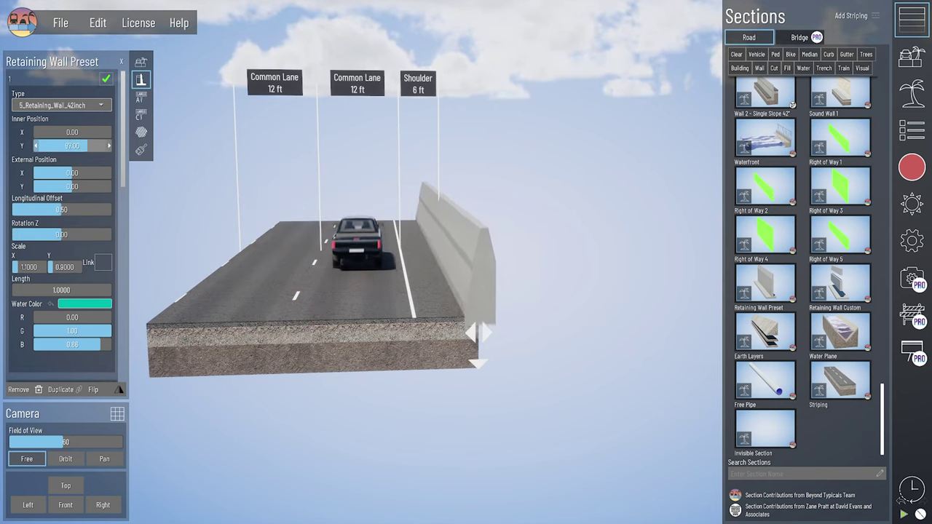
# Step: Set the retaining wall's inner position Y to 40 and reset its external position X to 0
pyautogui.moveTo(71, 146); pyautogui.dragTo(95, 172)
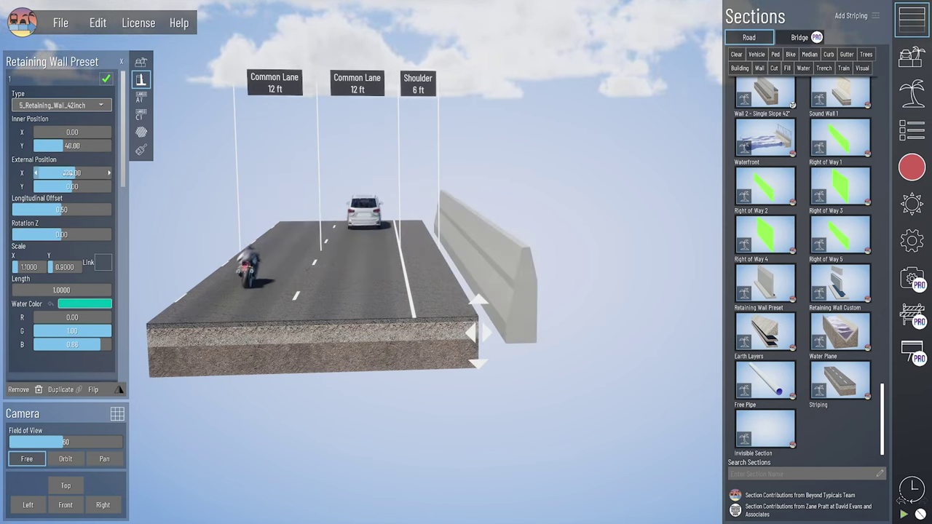
pyautogui.write('0')
pyautogui.press('Return')
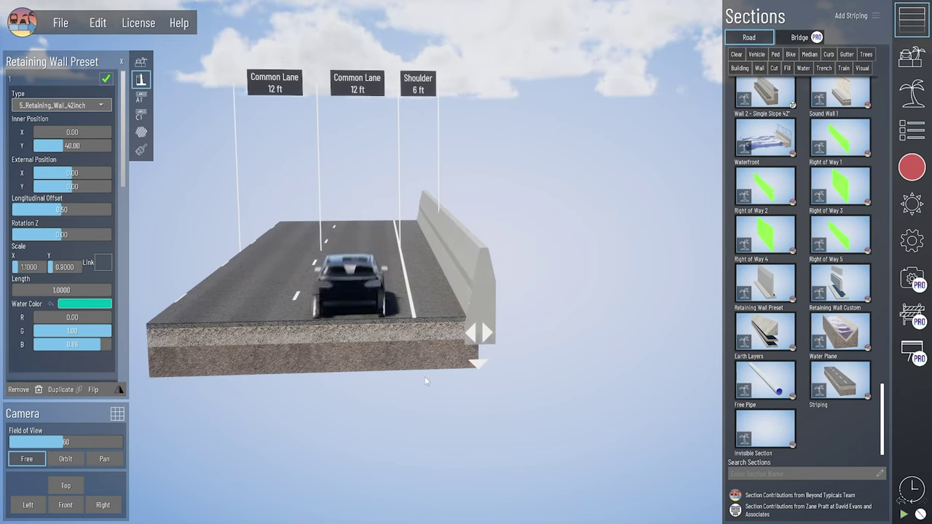